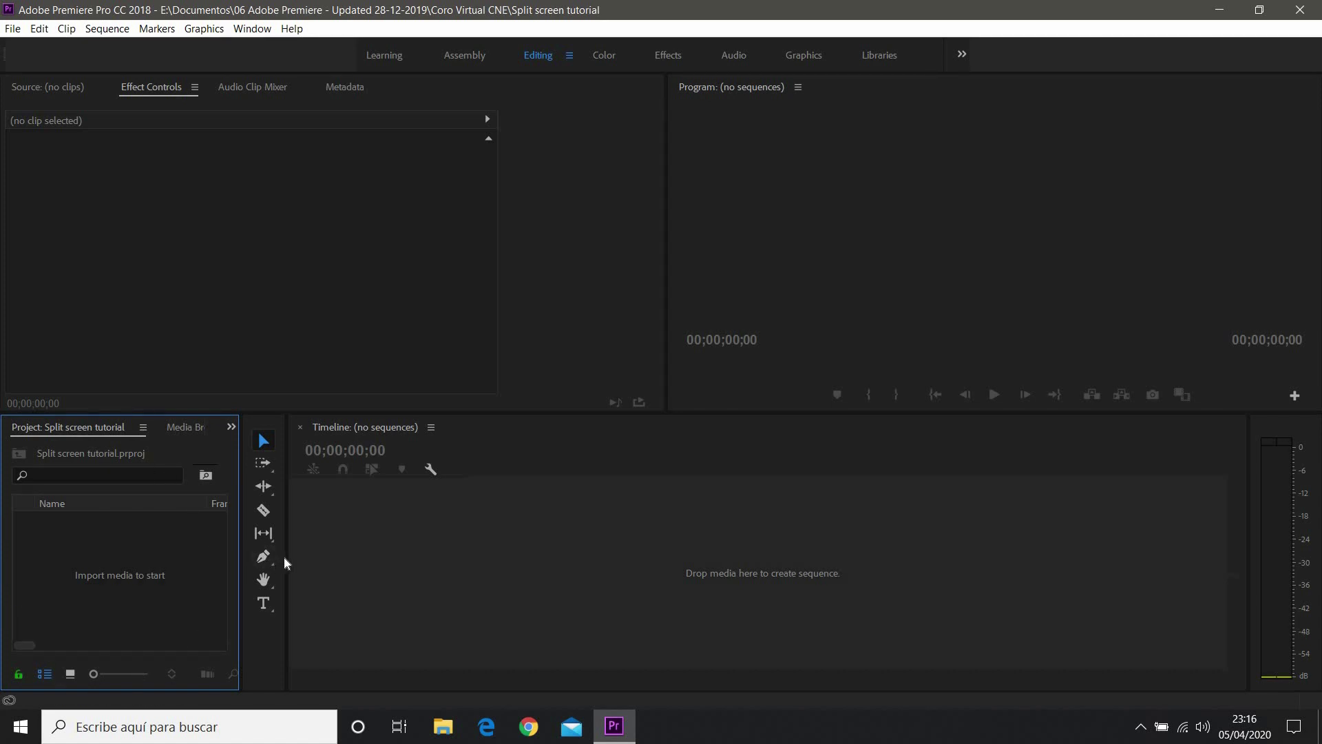
Widen the Project panel and view the list of further panels grouped with it.
left_click_drag(286, 555, 324, 555)
left_click_drag(240, 549, 293, 544)
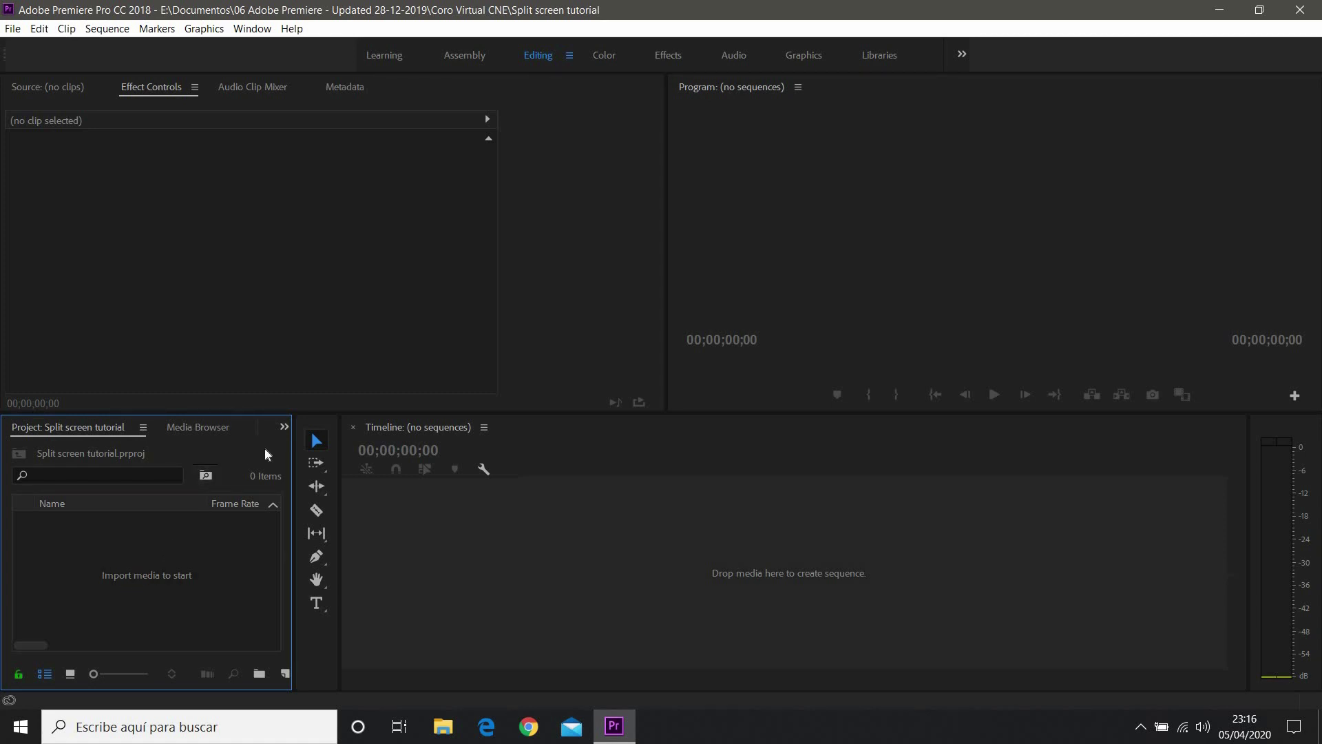
left_click(284, 428)
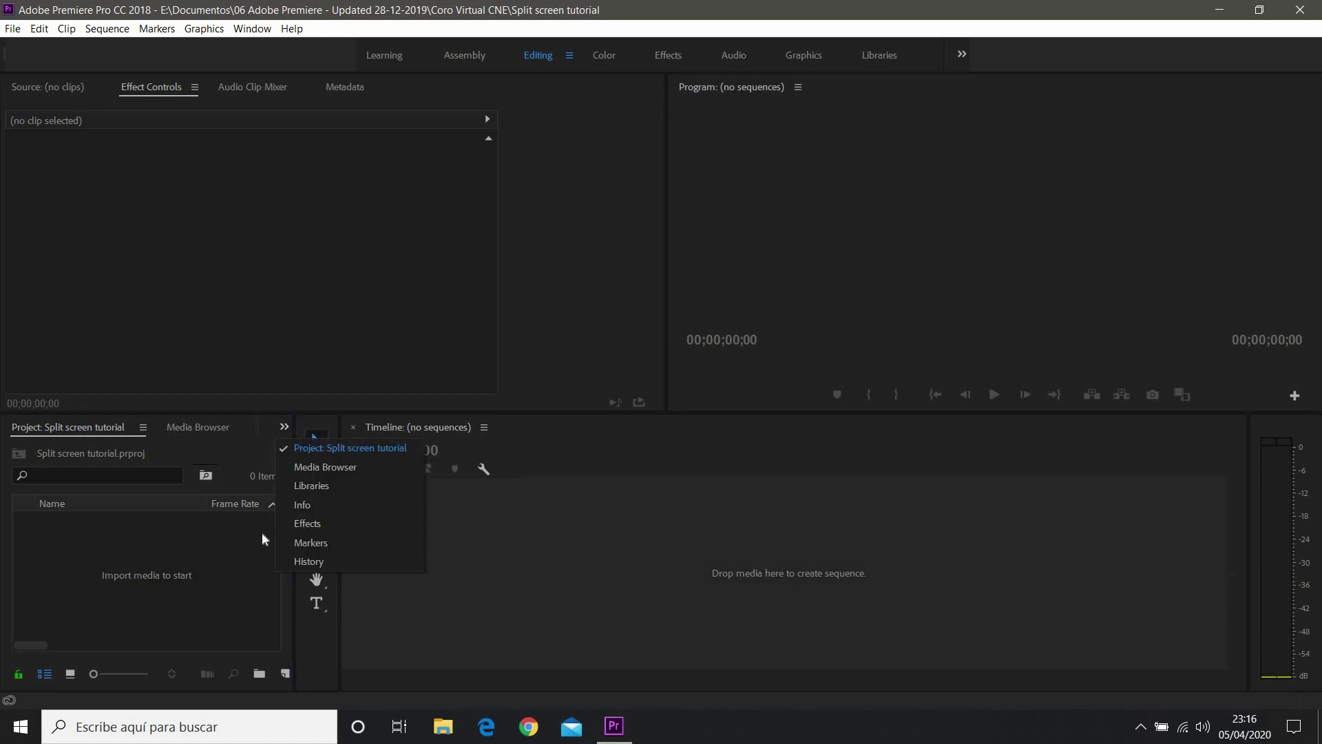
left_click(188, 589)
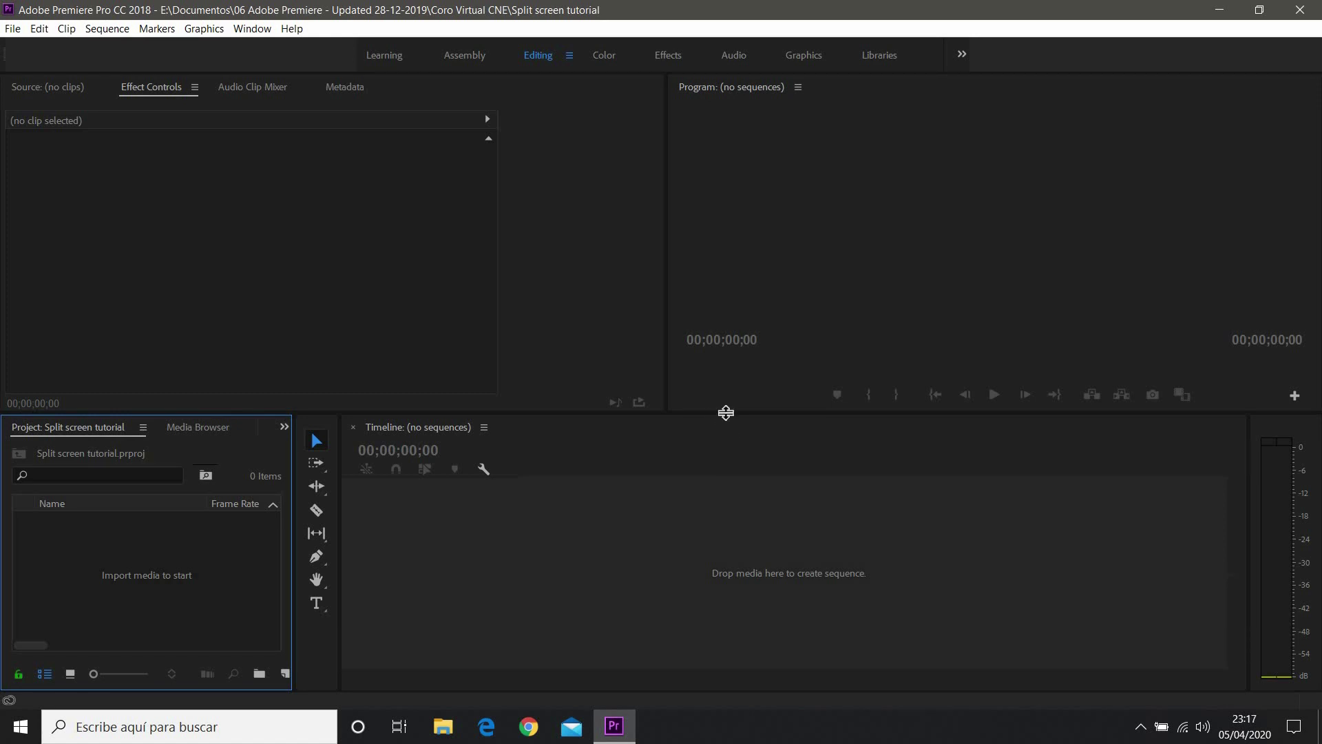
Resize the workspace areas, widening the Program monitor and making the Project and Timeline area taller than before.
left_click_drag(723, 410, 729, 216)
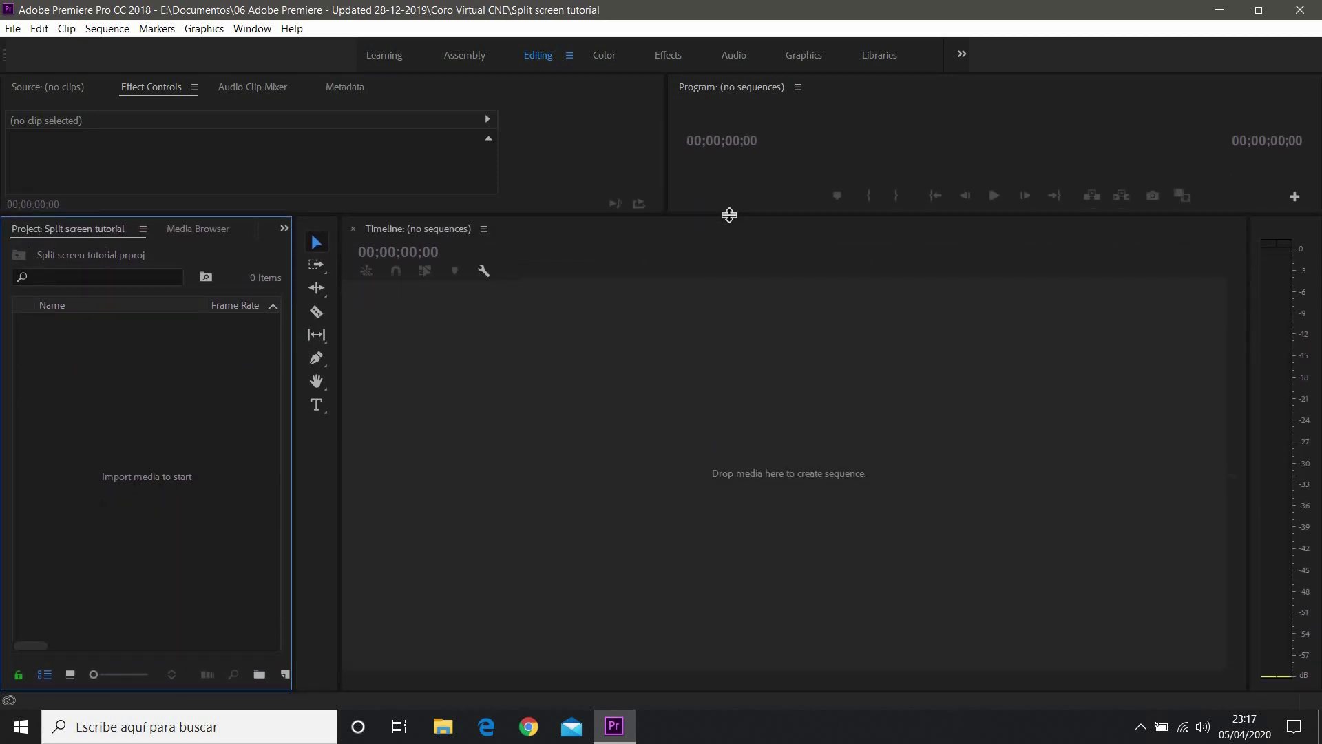
left_click_drag(723, 216, 713, 538)
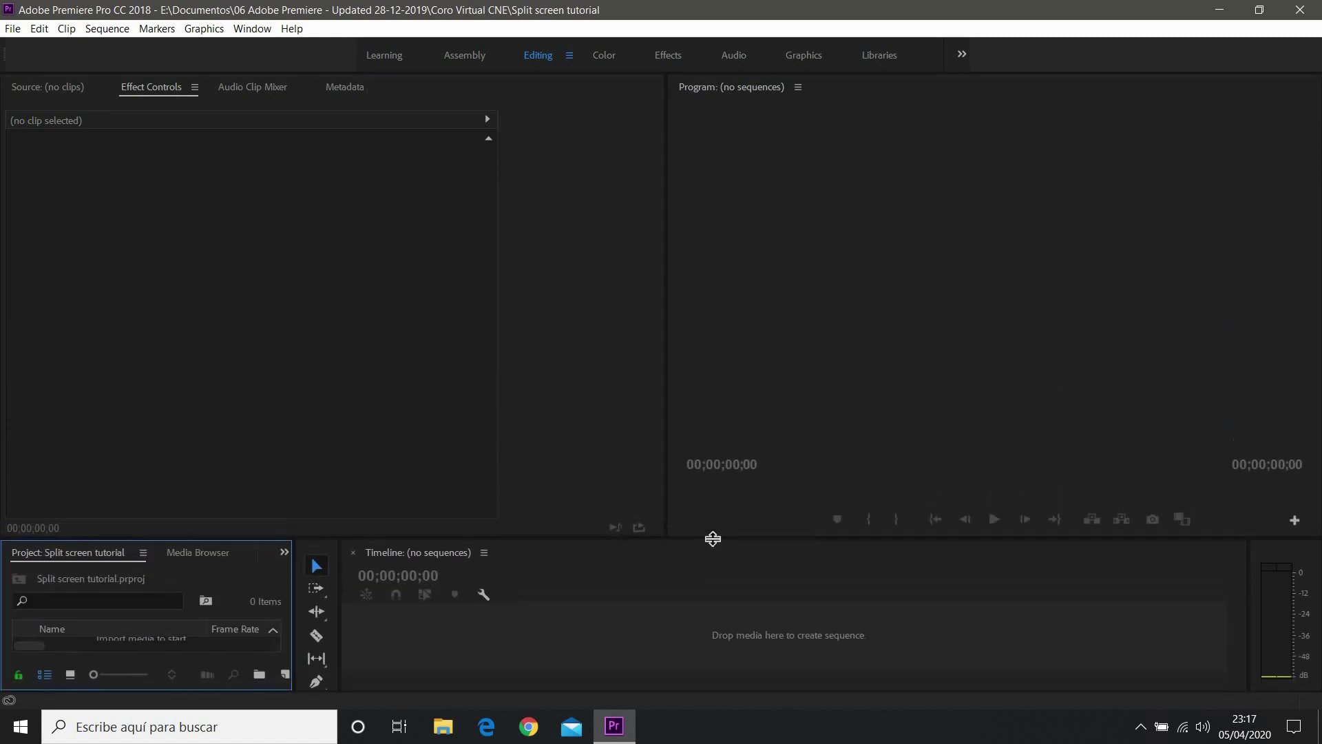
left_click_drag(666, 398, 478, 404)
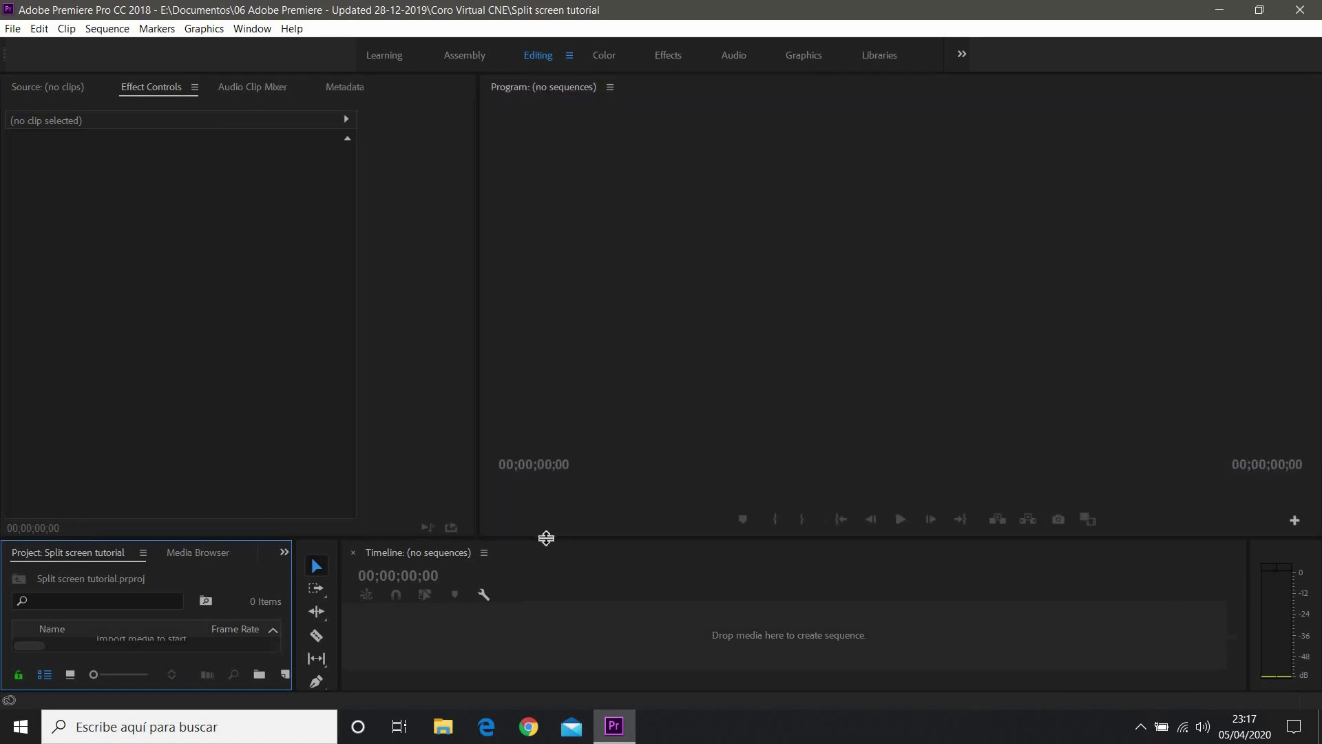
left_click_drag(547, 538, 548, 346)
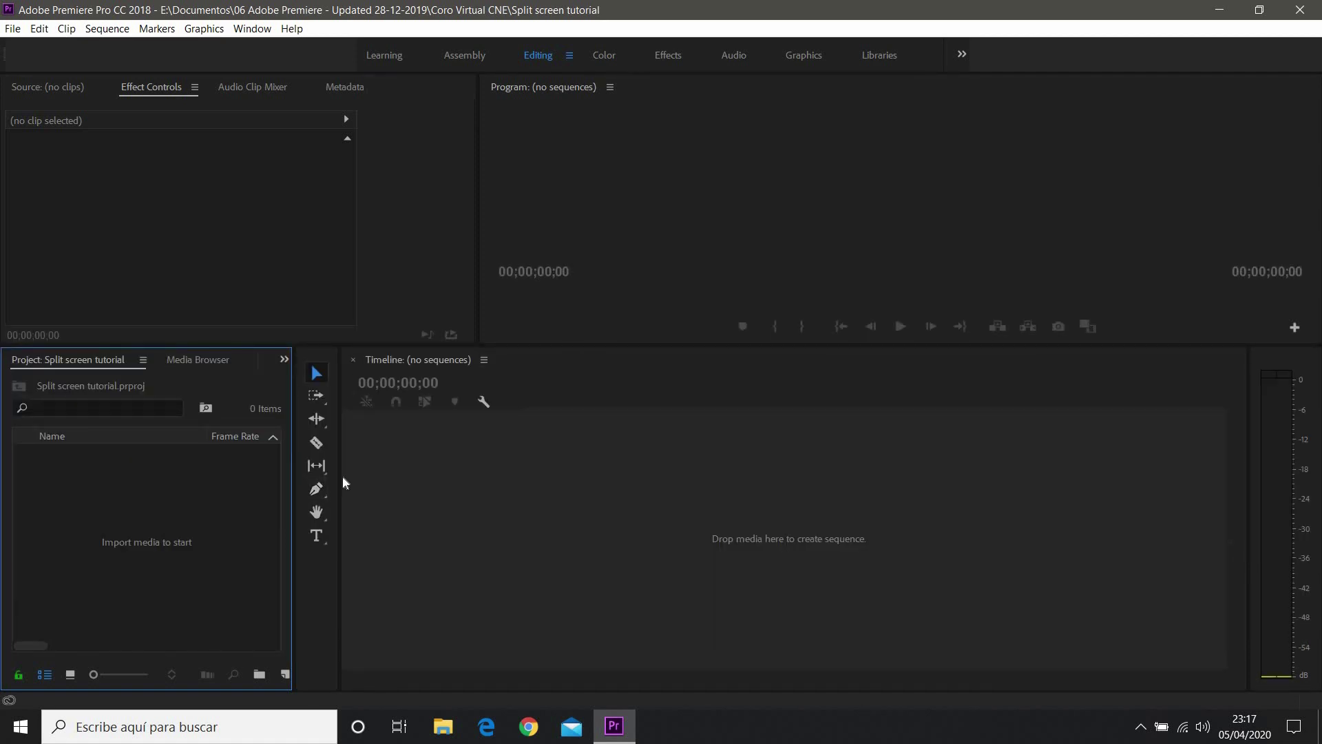
left_click_drag(340, 473, 517, 467)
mouse_move(294, 466)
left_mouse_down()
mouse_move(483, 465)
mouse_move(528, 478)
mouse_move(288, 478)
left_mouse_up()
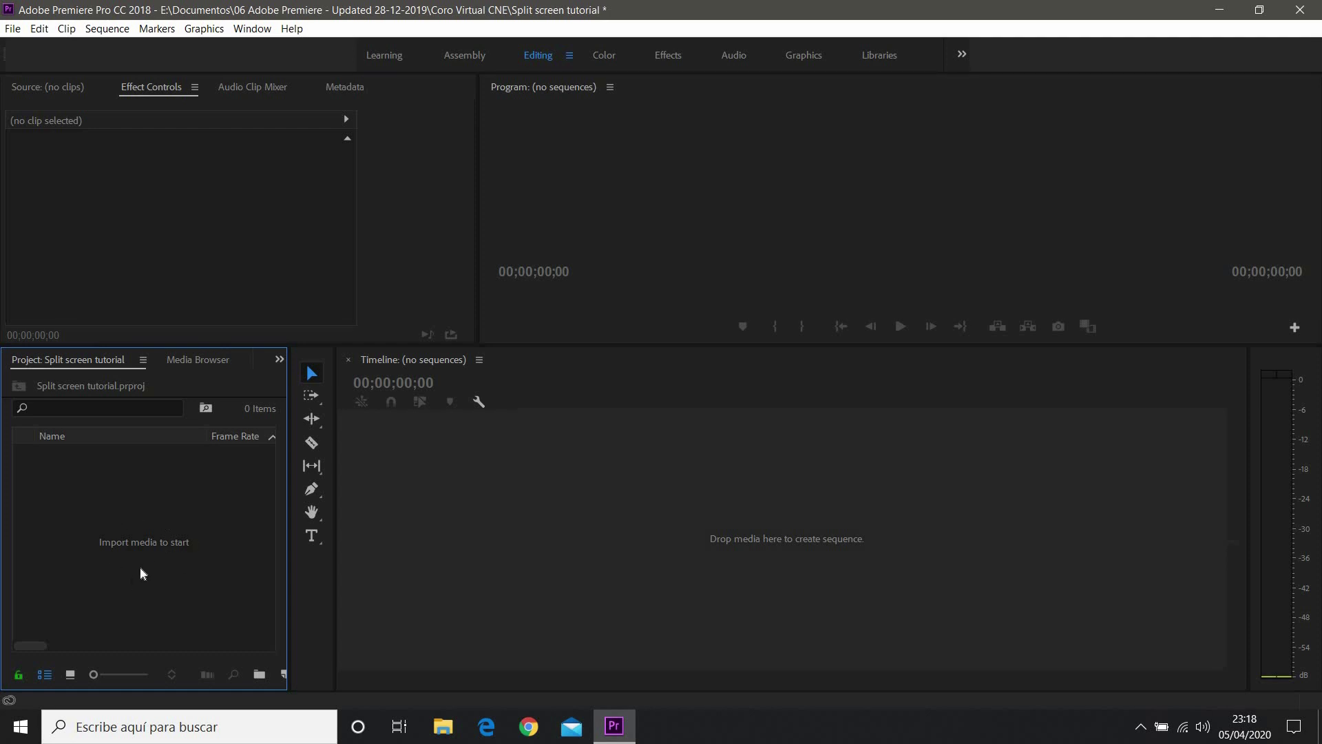
Import the clips Coro - A1 - copia, Coro - A1, Coro - A2 - copia, Coro - A2 and Coro - S1 - copia into the project.
double_click(142, 540)
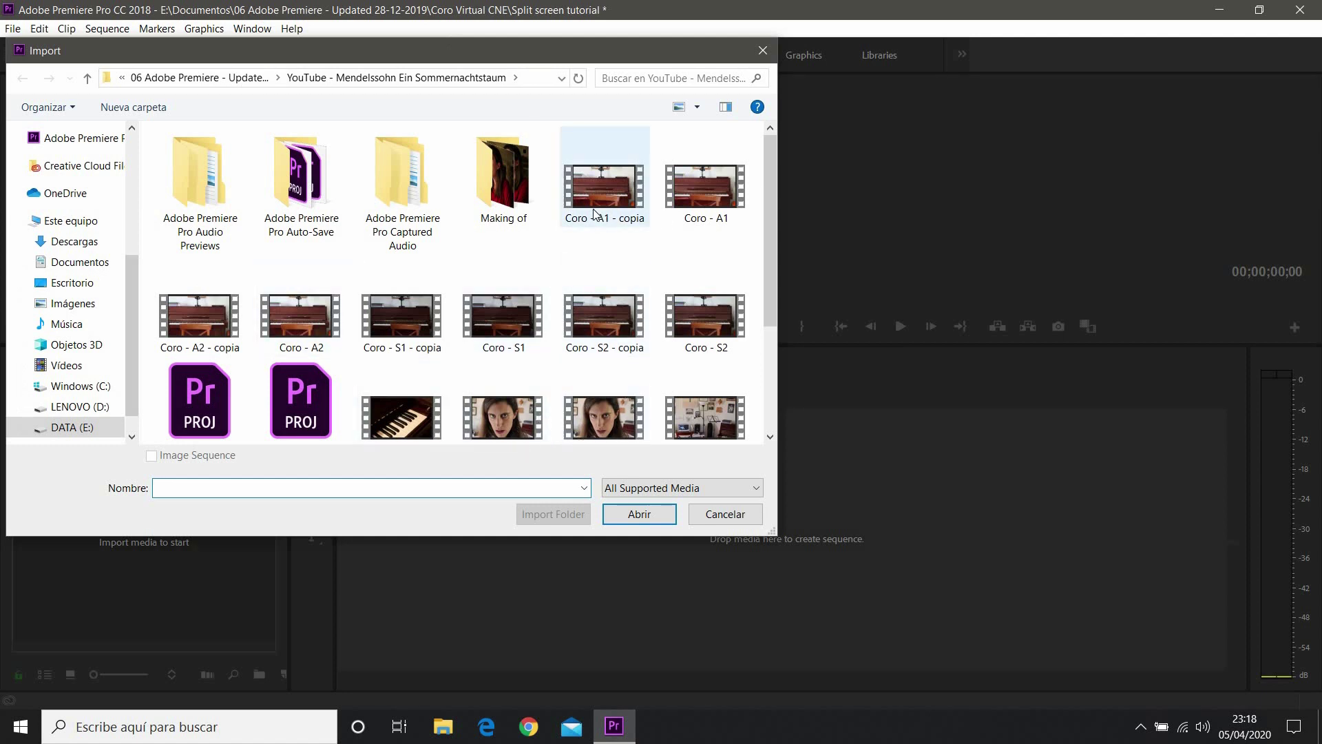
left_click(602, 193)
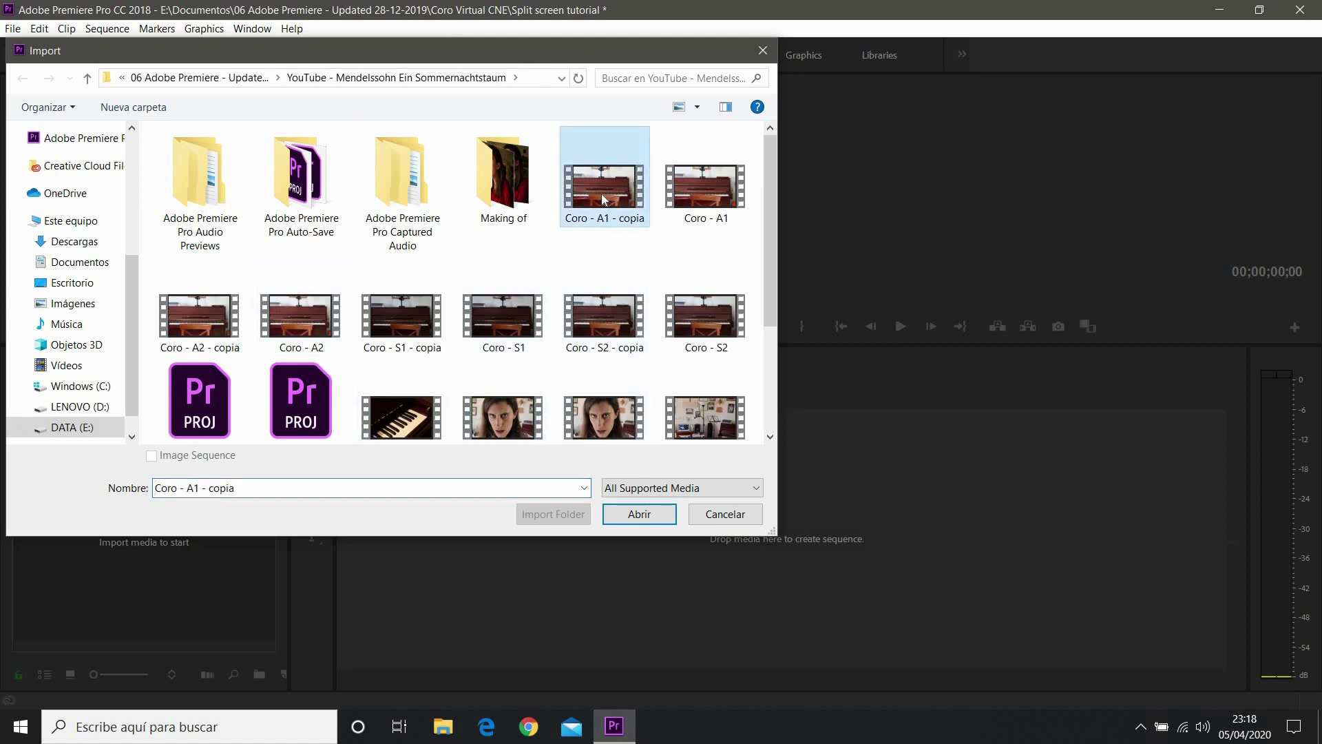
left_click(708, 199, "ctrl")
left_click(222, 326, "ctrl")
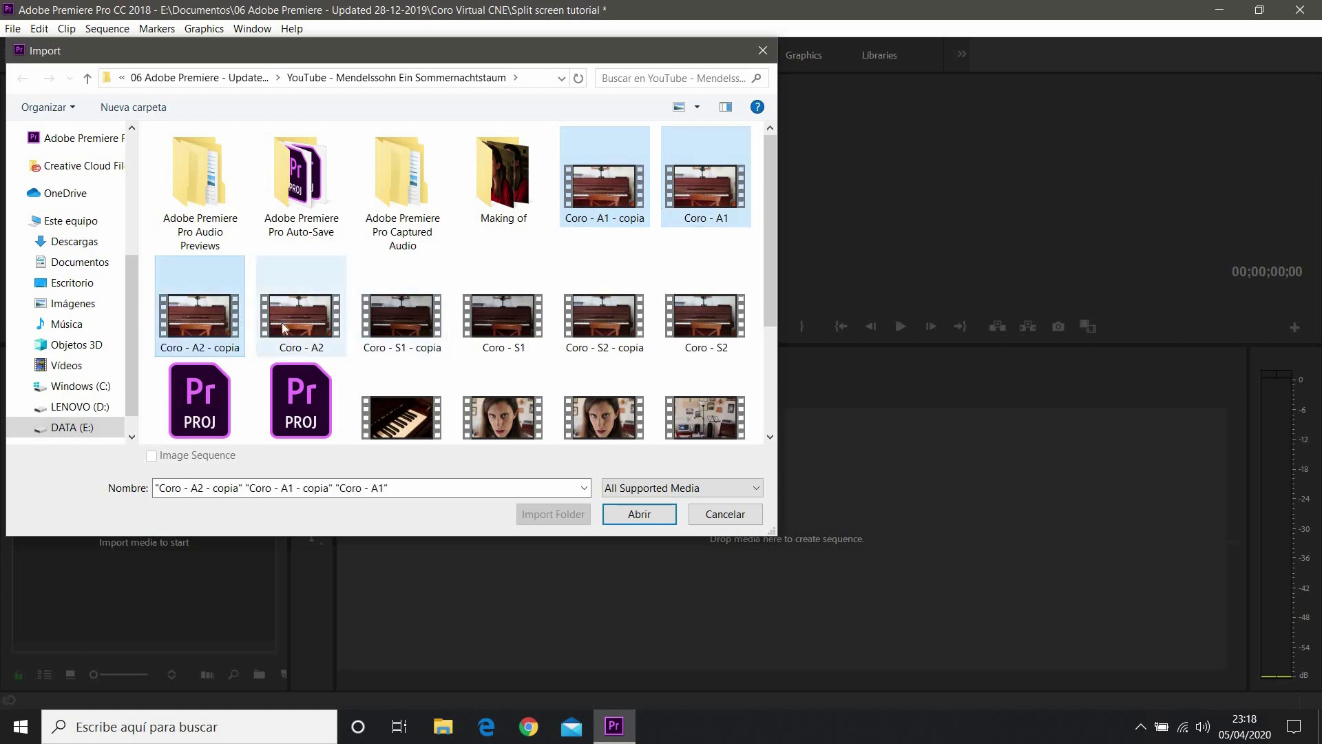
left_click(284, 325, "ctrl")
left_click(371, 319, "ctrl")
left_click(631, 522)
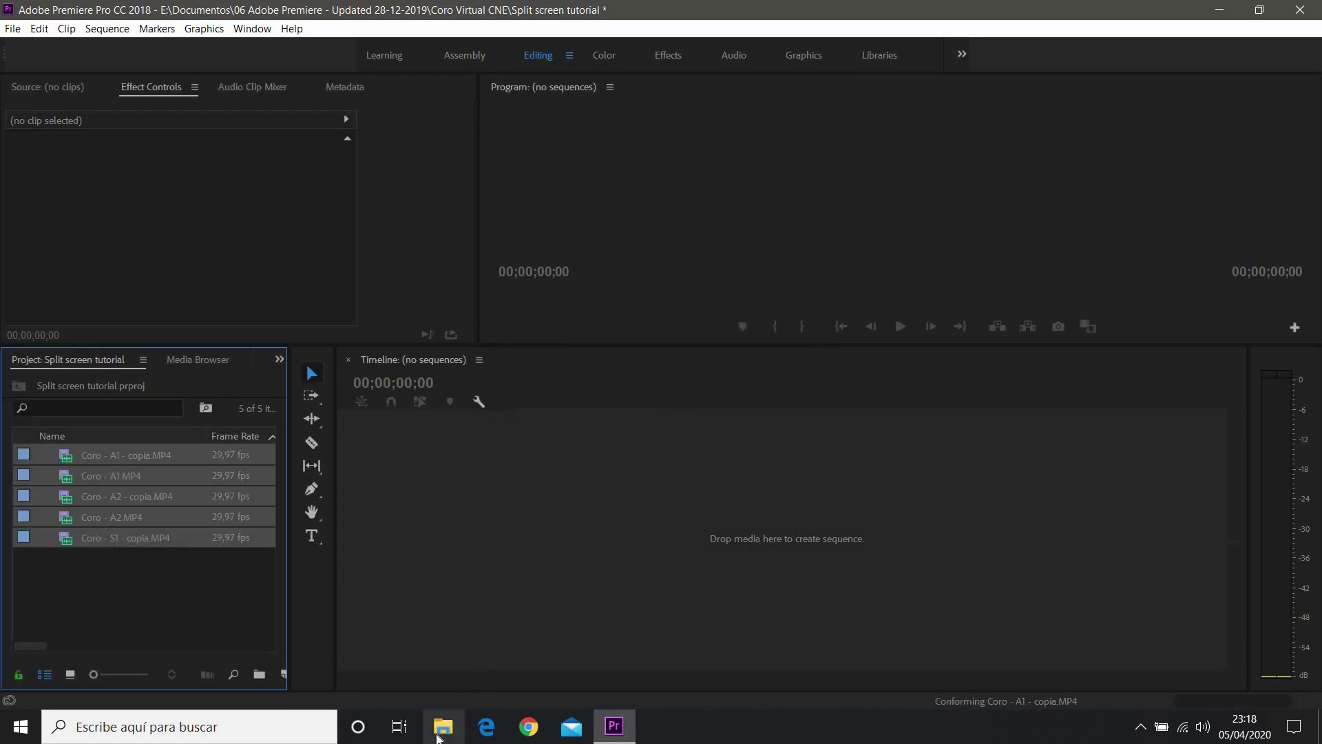
Switch to File Explorer and open the YouTube - Mendelssohn Ein Sommernachtstaum folder inside 06 Adobe Premiere - Updated 28-12-2019.
left_click(437, 737)
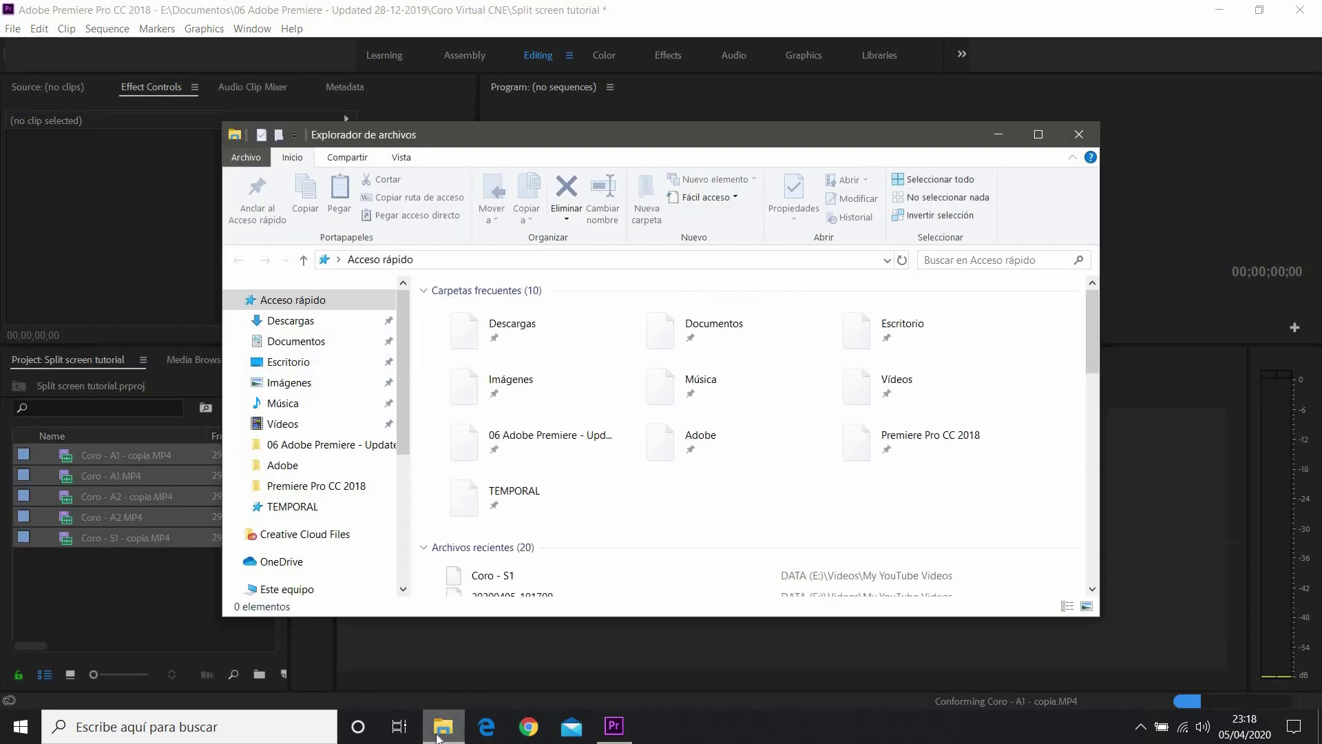
left_click(296, 341)
left_click(501, 407)
double_click(502, 406)
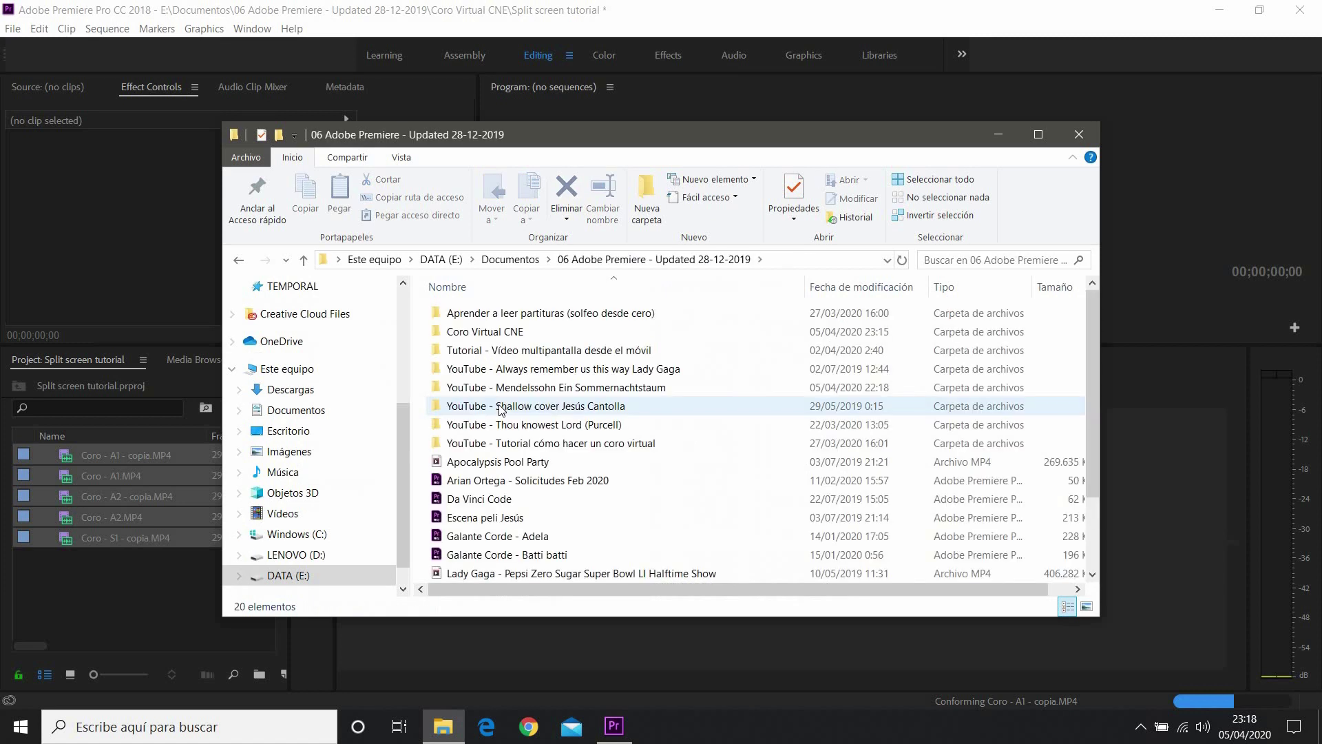
double_click(505, 386)
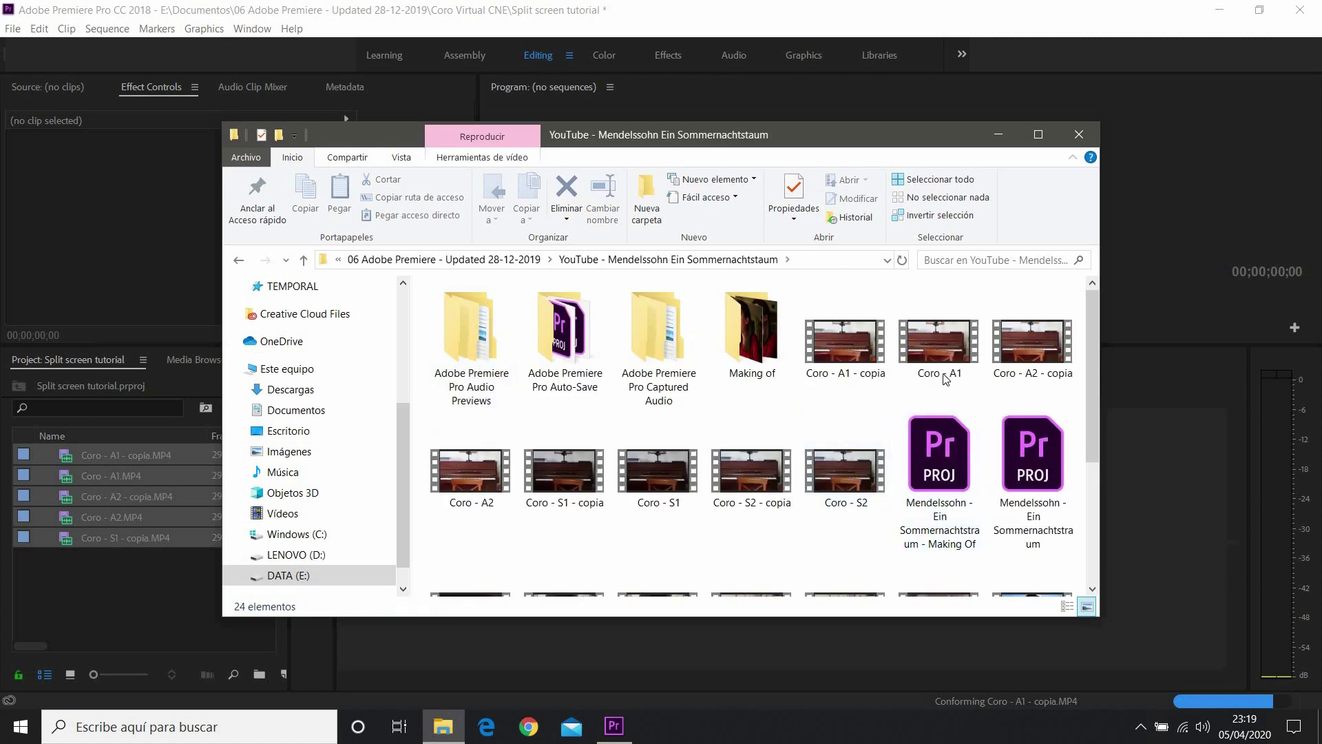
Move the folder window clear of the Project panel and bring the Coro - S2 clips from it into the project.
left_click_drag(1019, 134, 1215, 37)
left_click(1041, 386)
left_click_drag(928, 394, 140, 592)
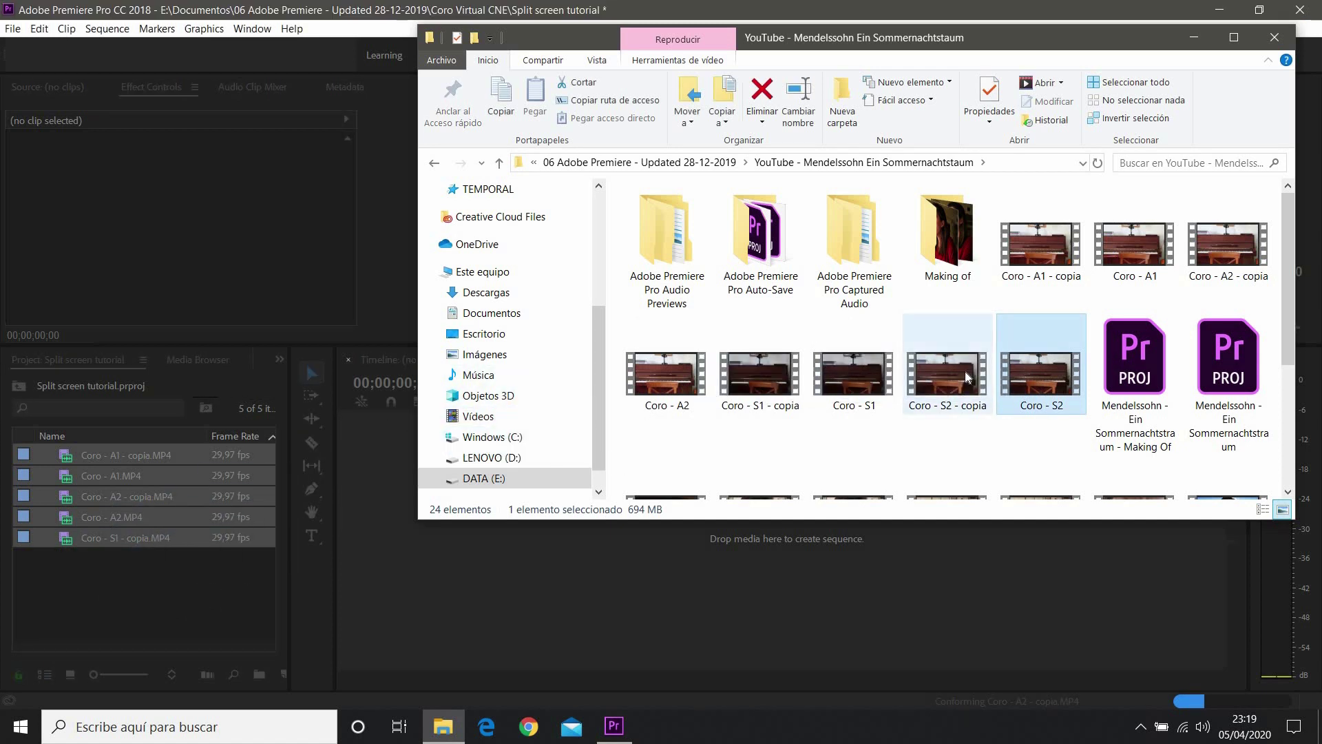
left_click_drag(947, 375, 93, 624)
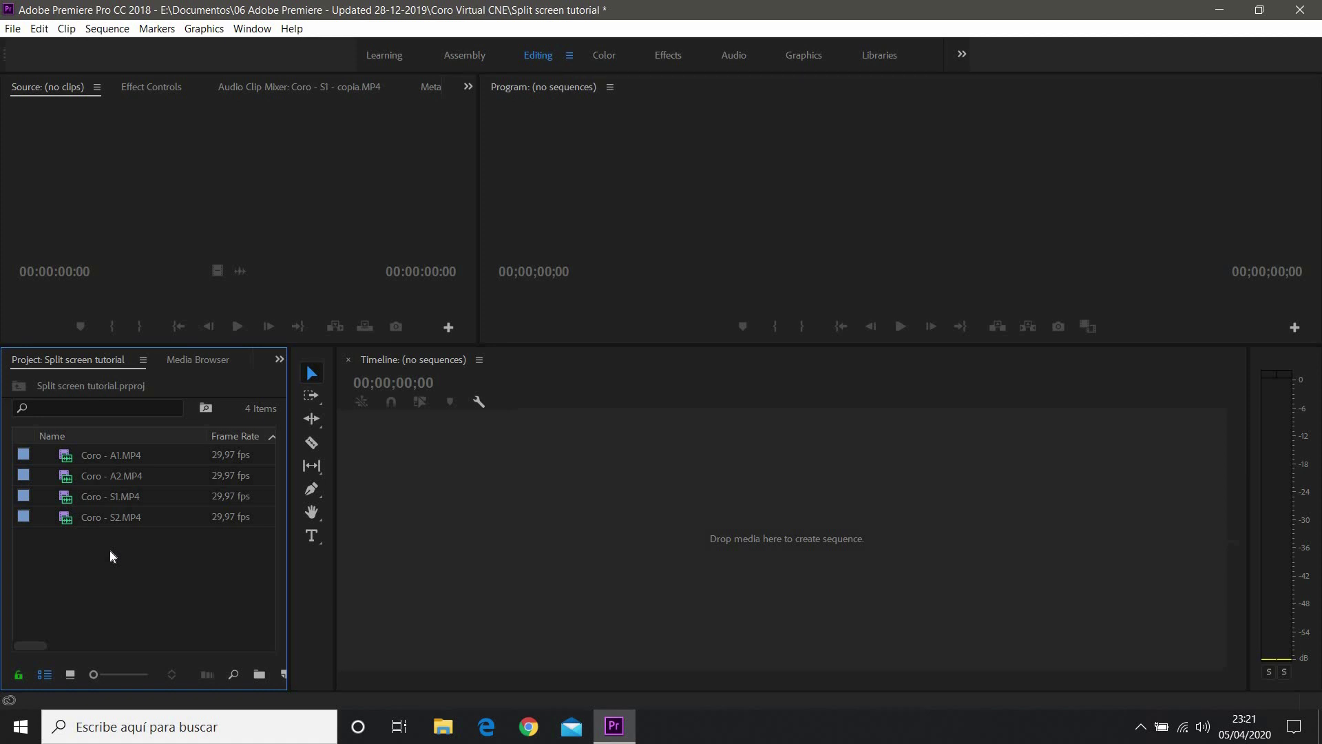
left_click_drag(110, 549, 109, 456)
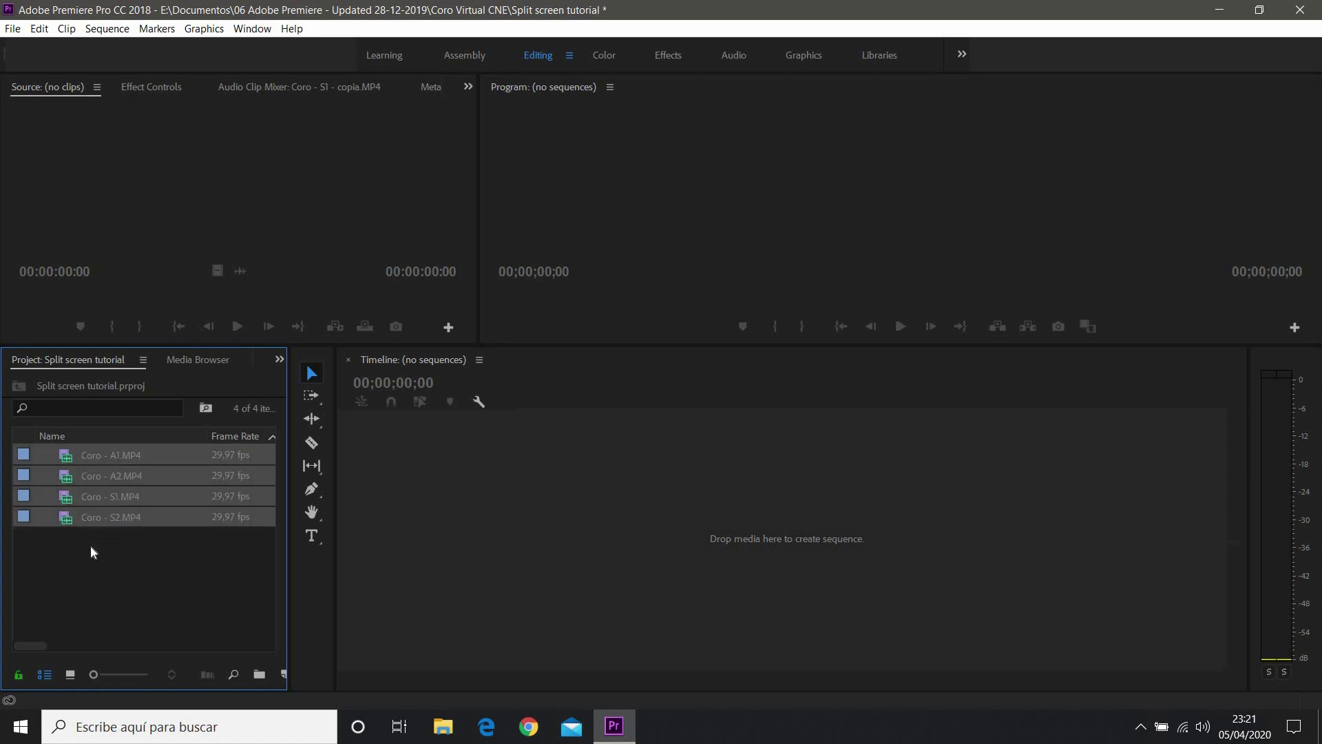
left_click(102, 540)
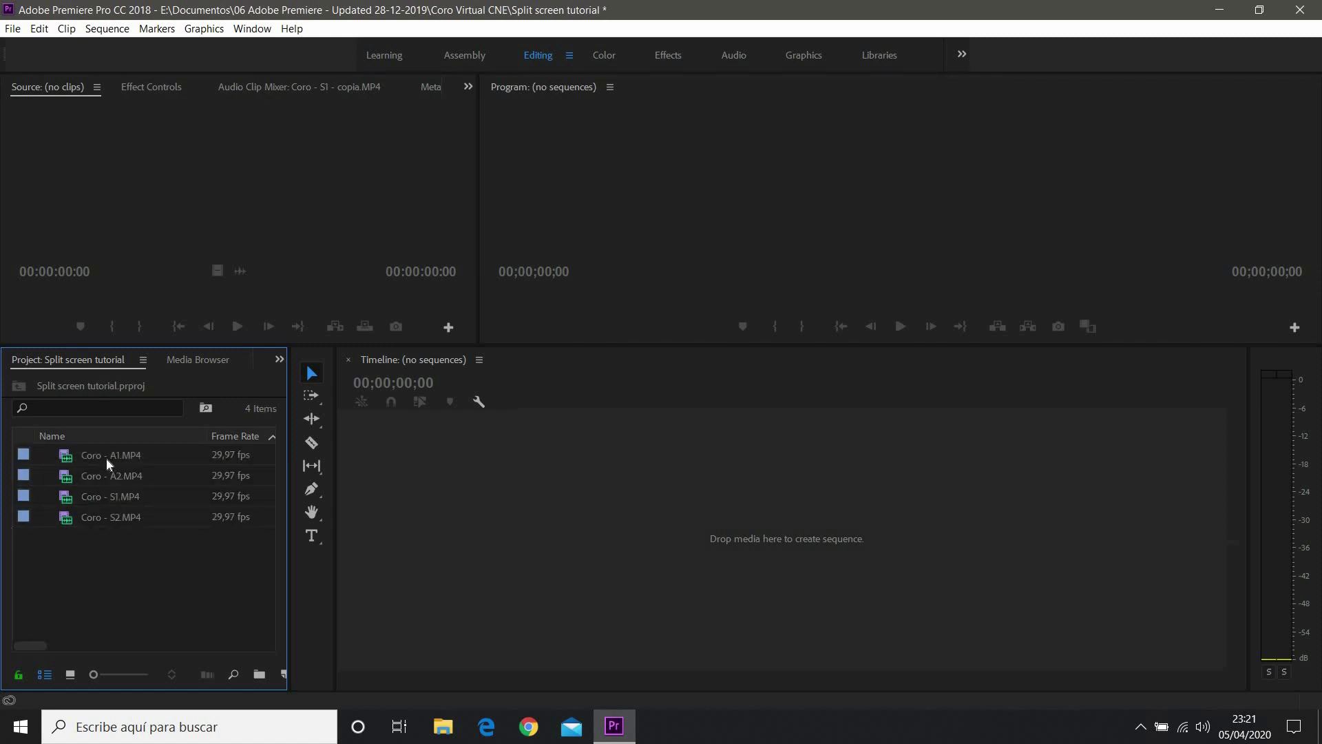
mouse_move(107, 457)
left_mouse_down()
mouse_move(311, 453)
mouse_move(576, 474)
mouse_move(716, 523)
mouse_move(106, 460)
left_mouse_up()
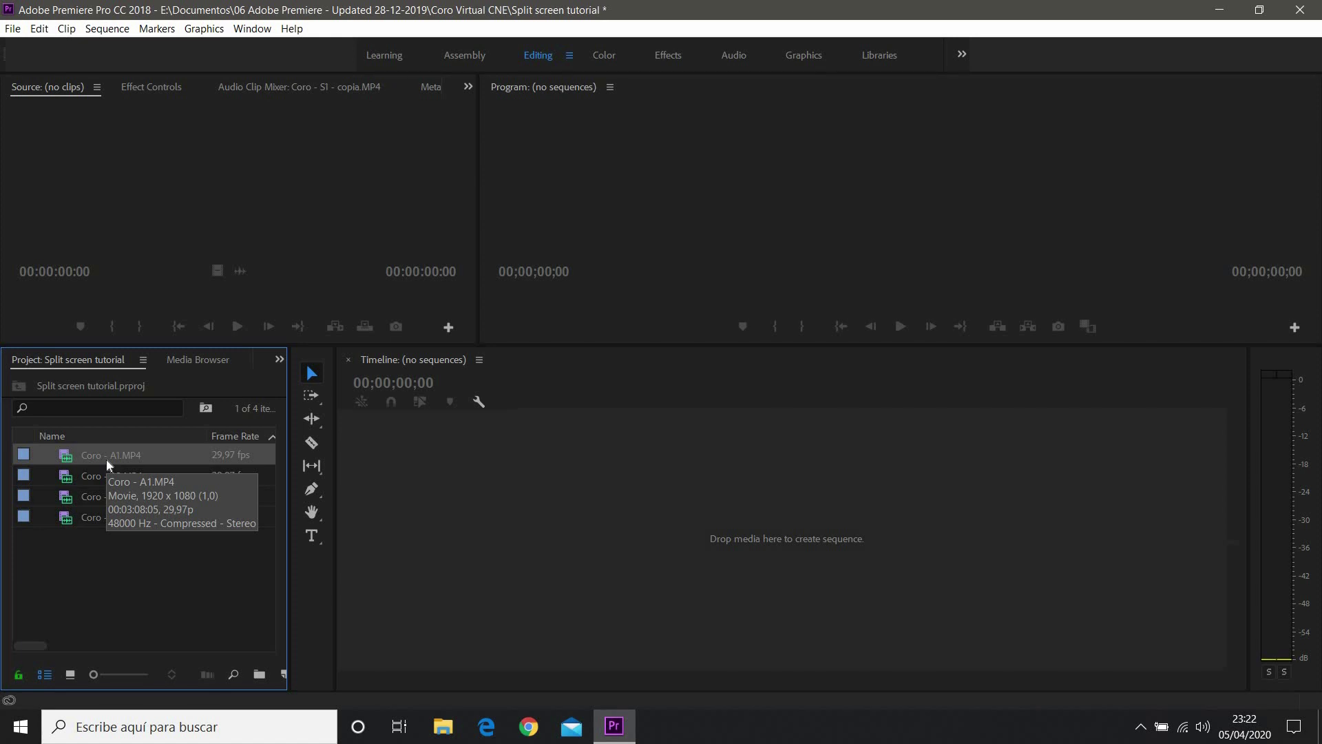
left_click(126, 553)
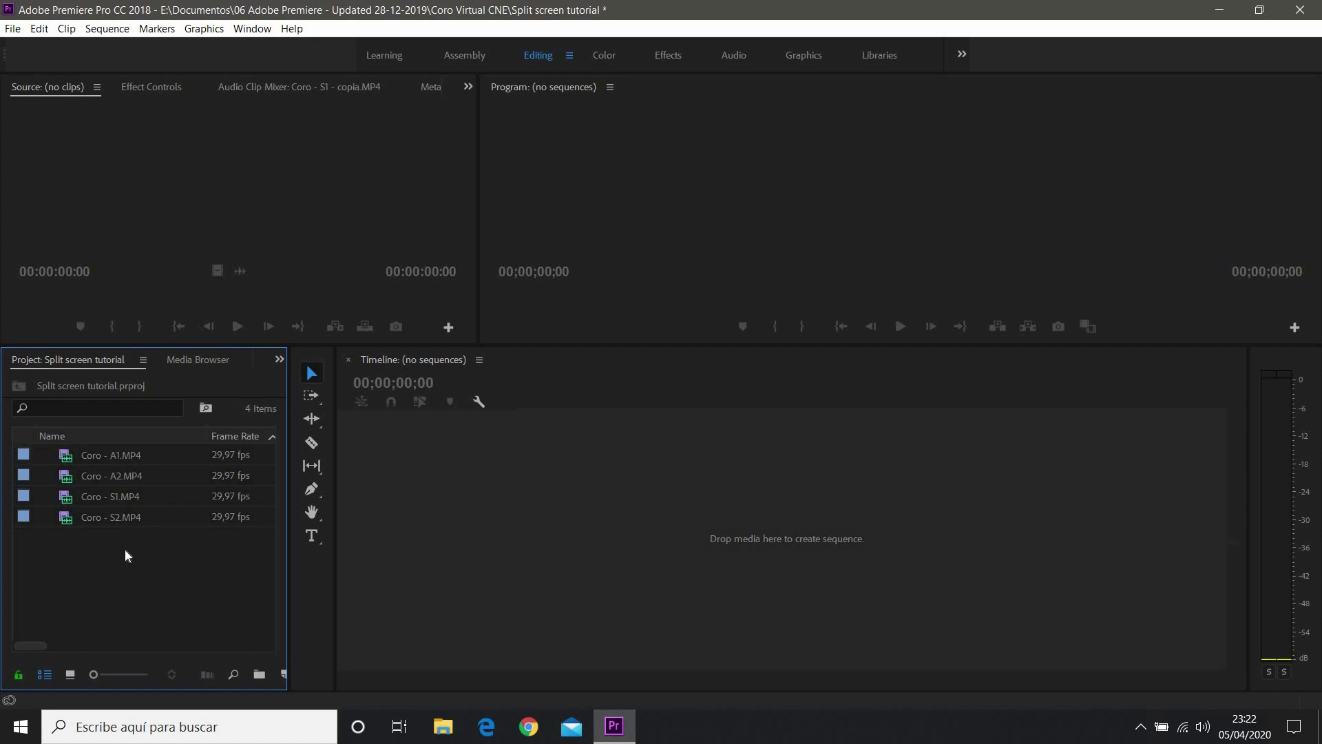
Create a sequence from the Coro - A1.MP4 clip and select the clip in the timeline.
left_click(91, 475)
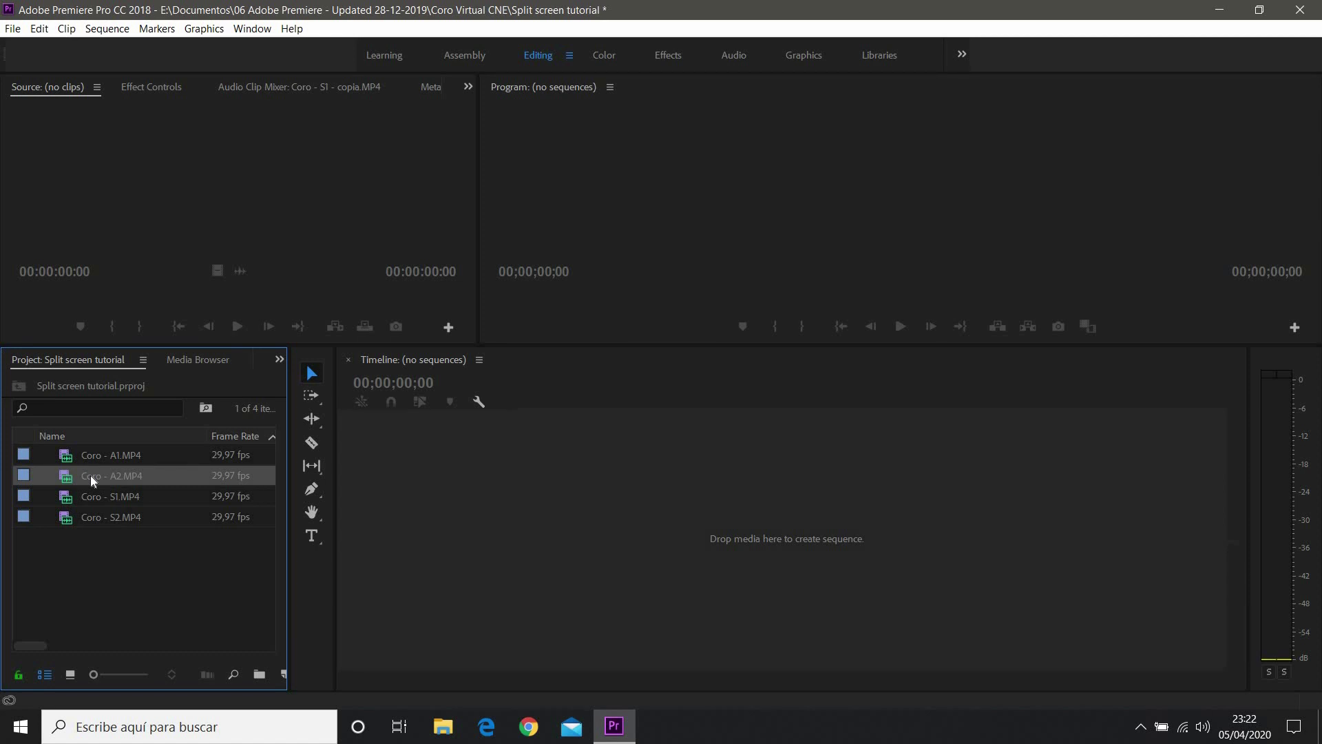
left_click_drag(89, 455, 699, 534)
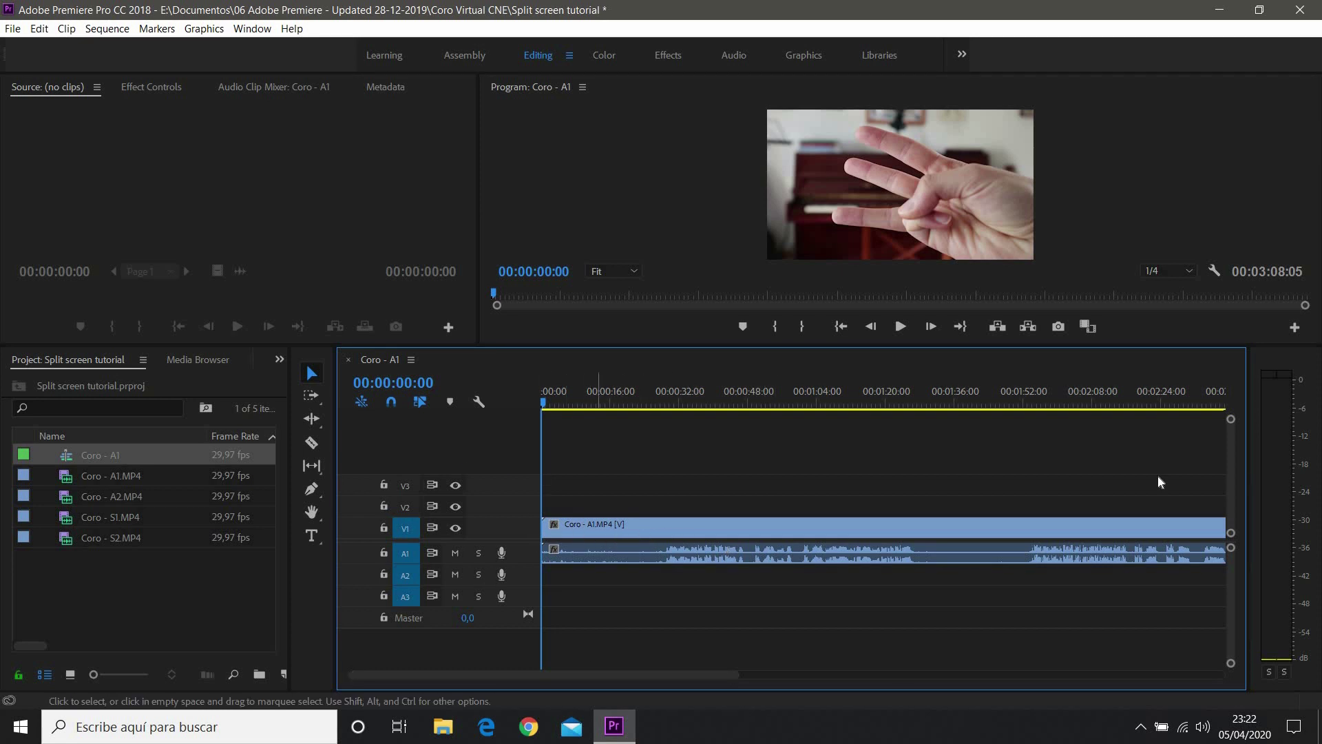
left_click(616, 531)
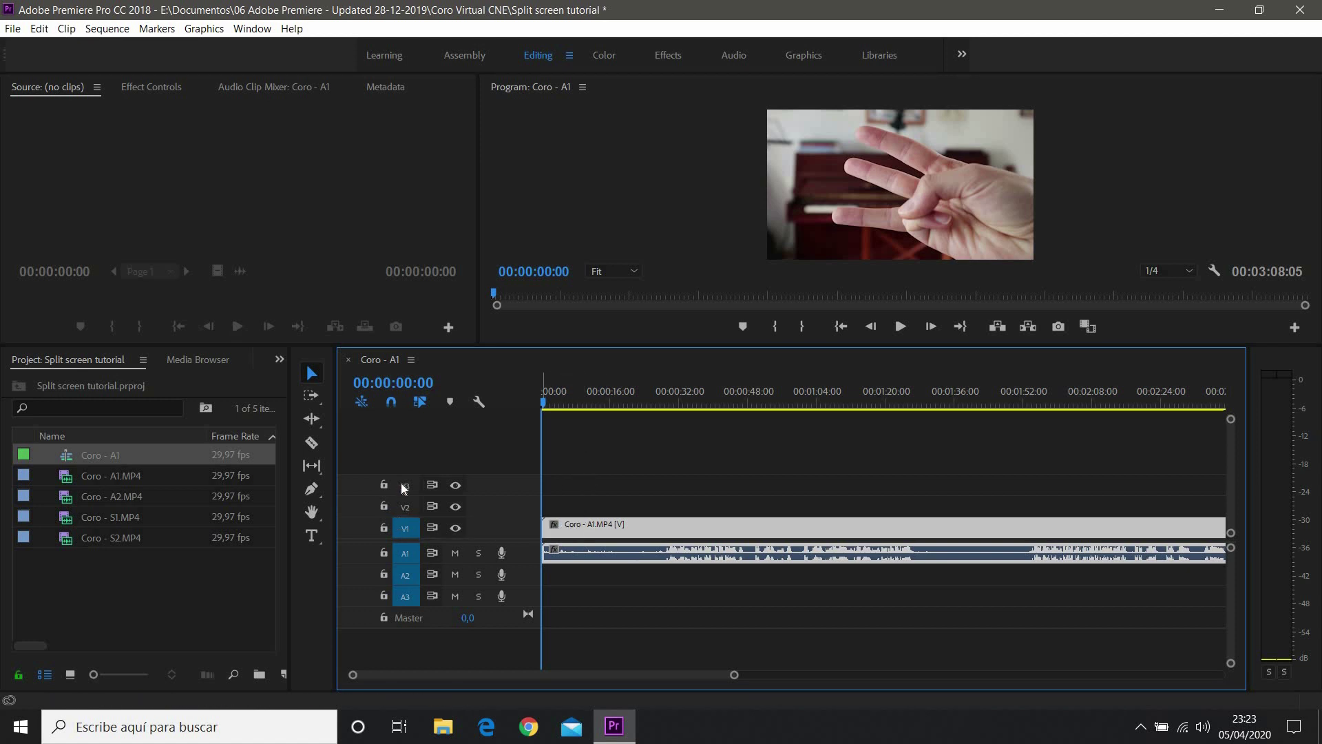
Add two video tracks, V4 and V5, above V3 in the sequence.
right_click(501, 487)
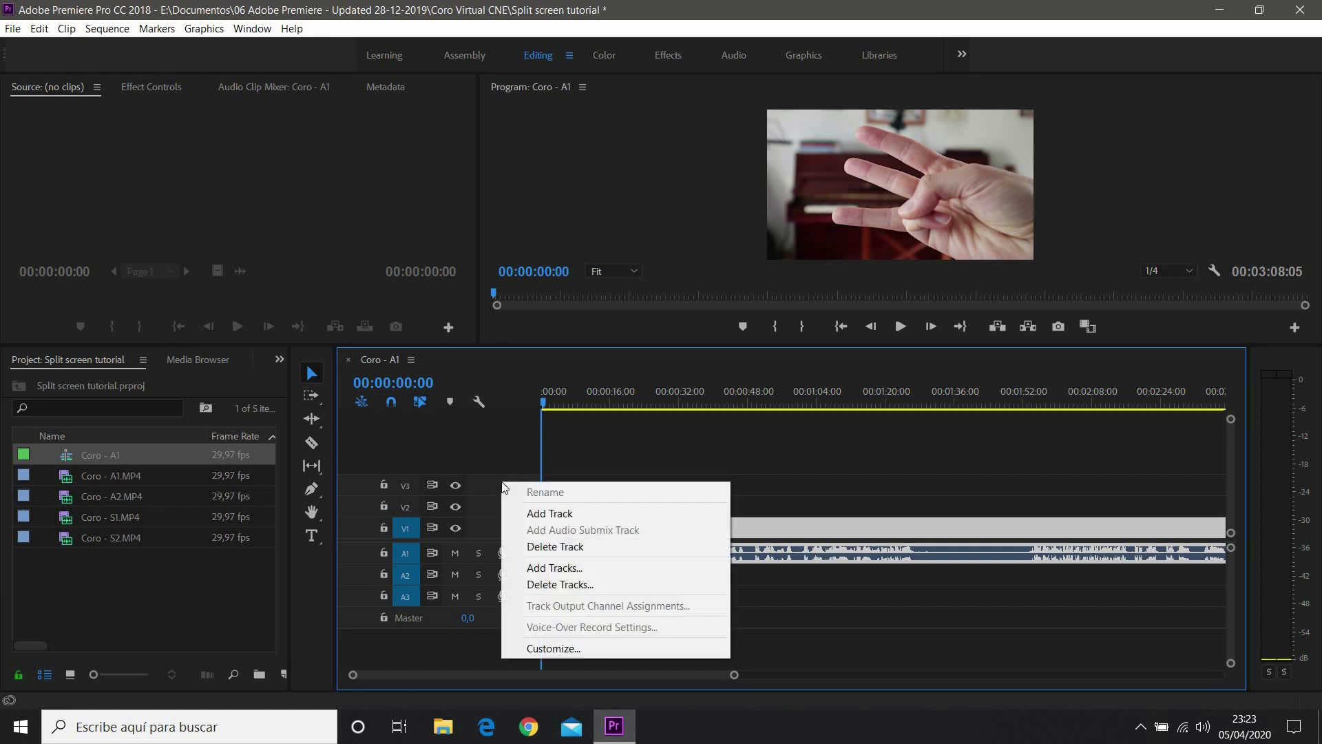
left_click(535, 517)
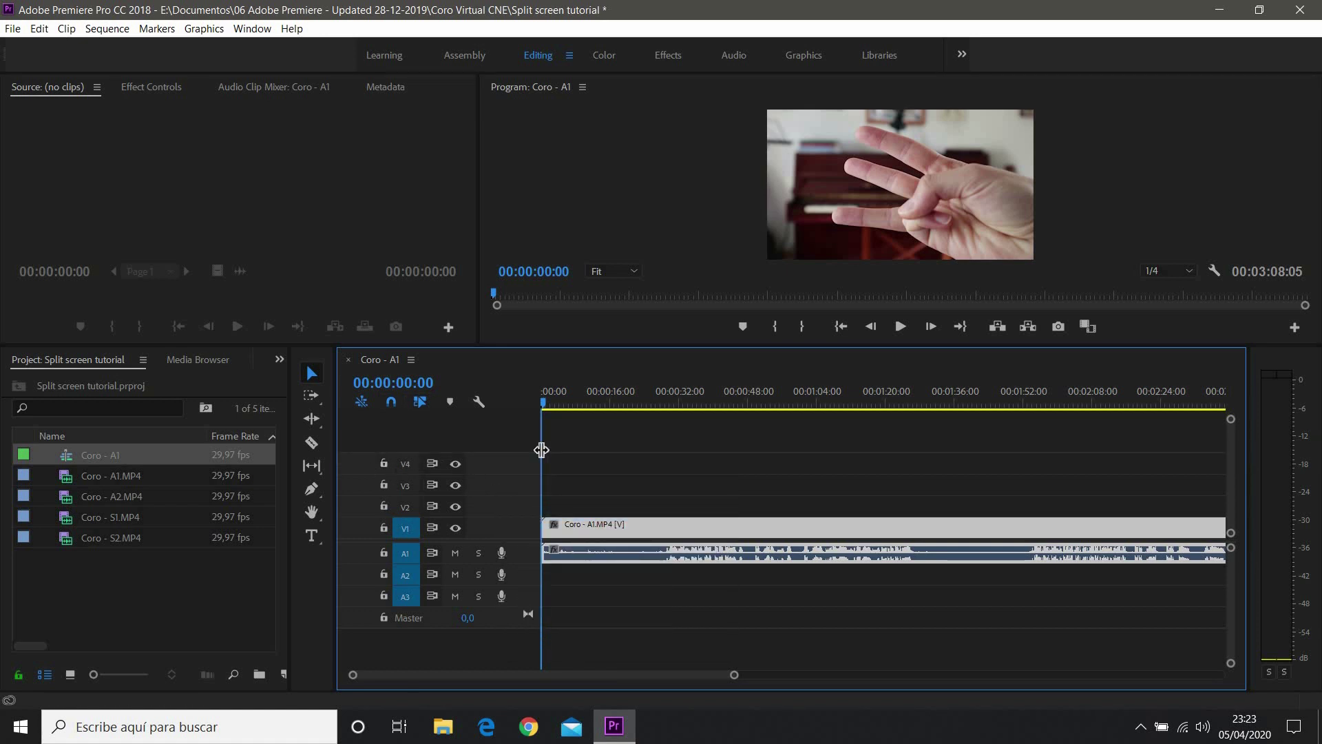
right_click(512, 458)
left_click(569, 489)
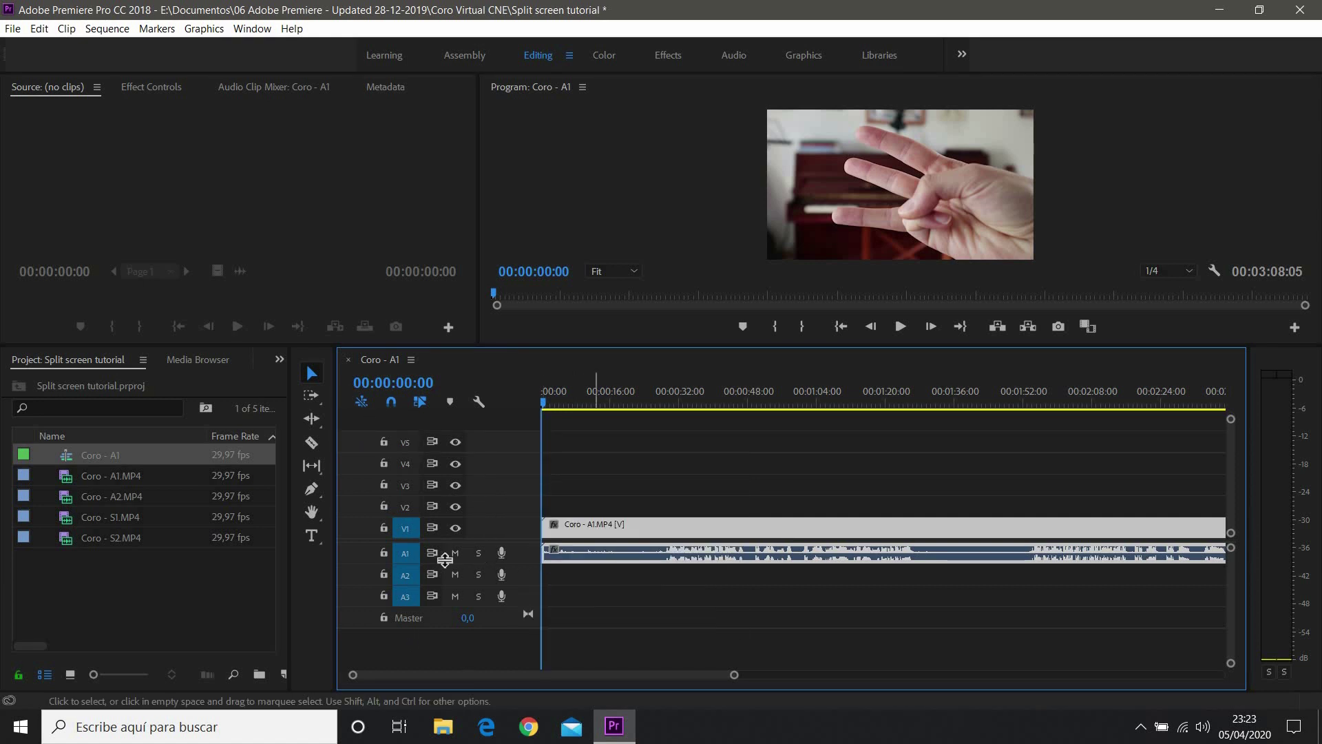
Add one more audio track, A4, below A3 in the sequence.
left_click(408, 553)
left_click(408, 553)
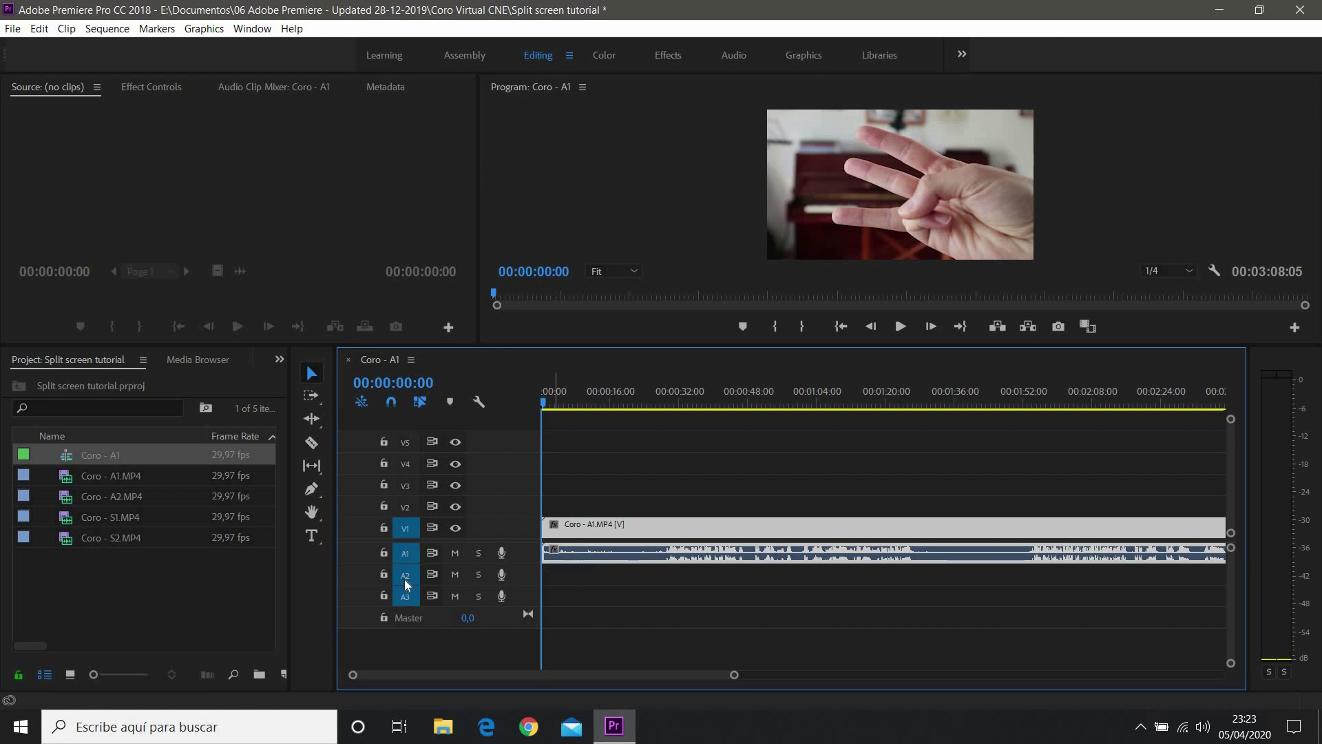
right_click(509, 594)
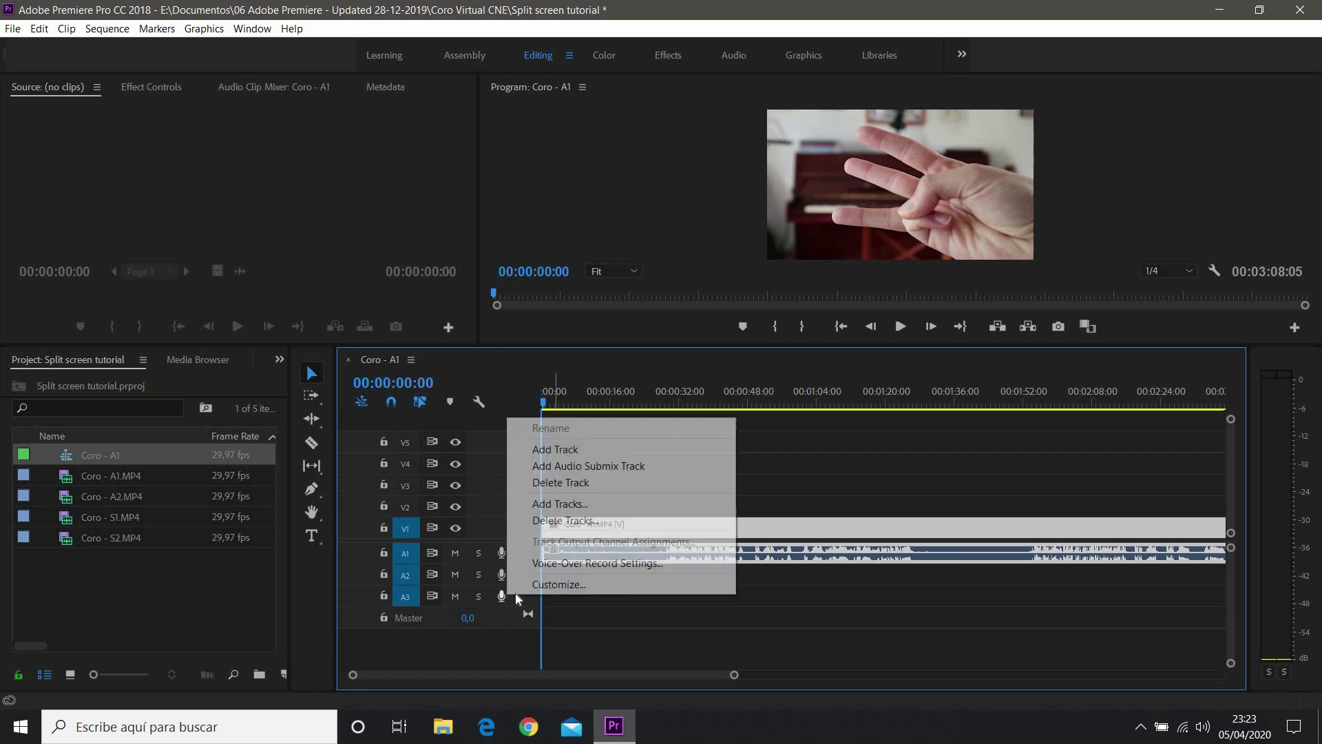
right_click(523, 599)
left_click(569, 456)
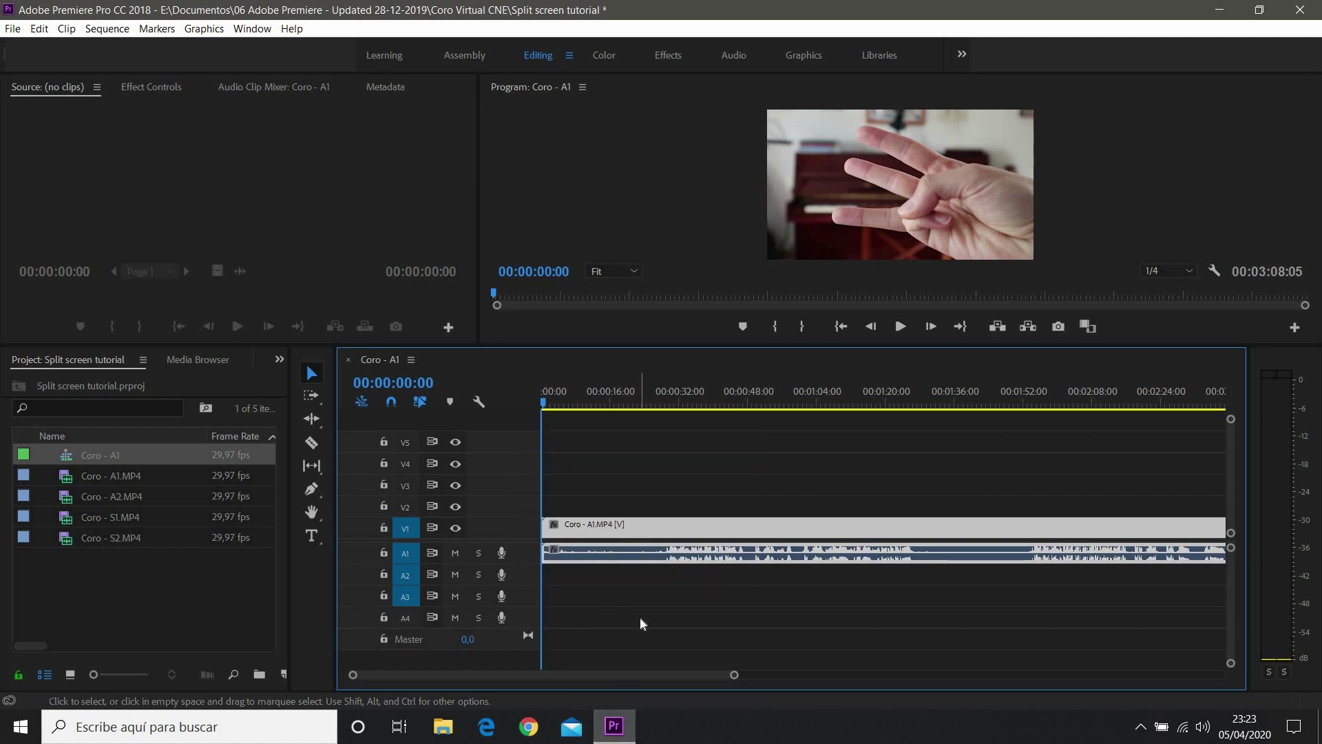
Enlarge the Timeline panel vertically and fit the whole sequence into its view.
left_click_drag(773, 343, 768, 195)
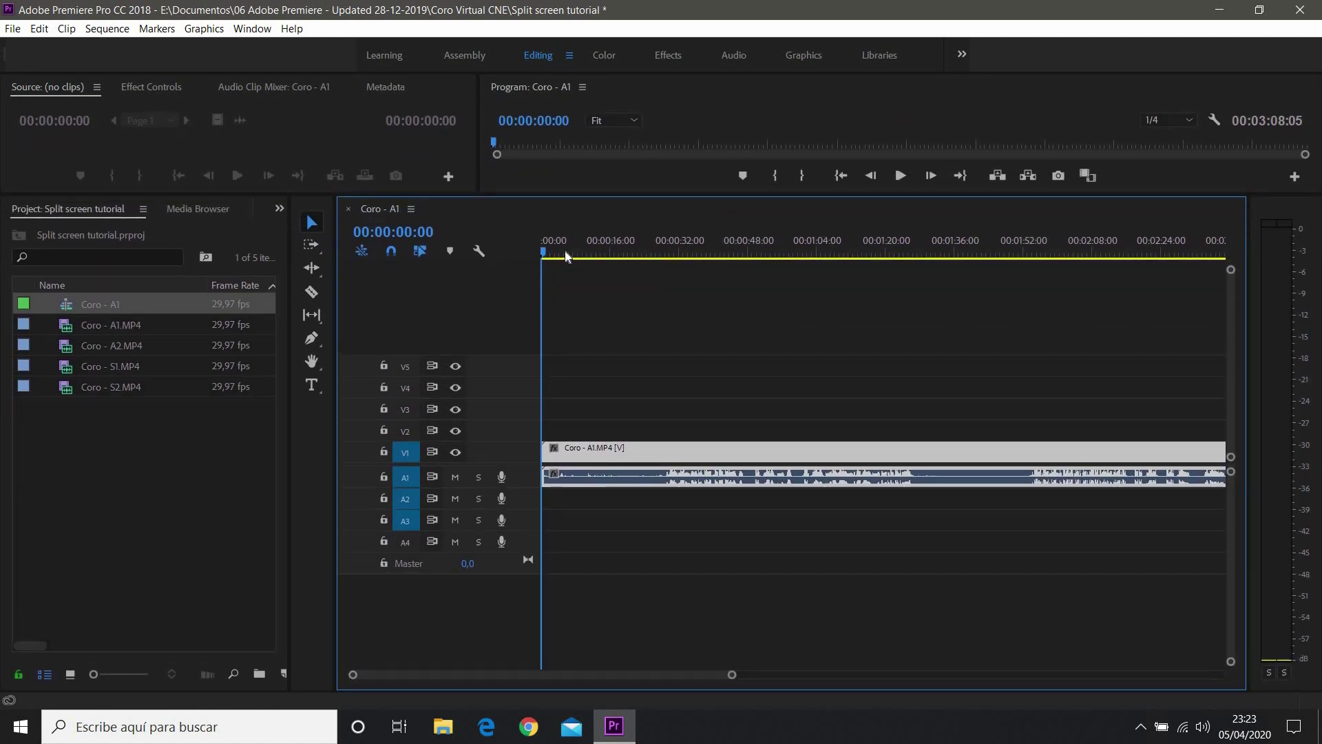
key("backslash")
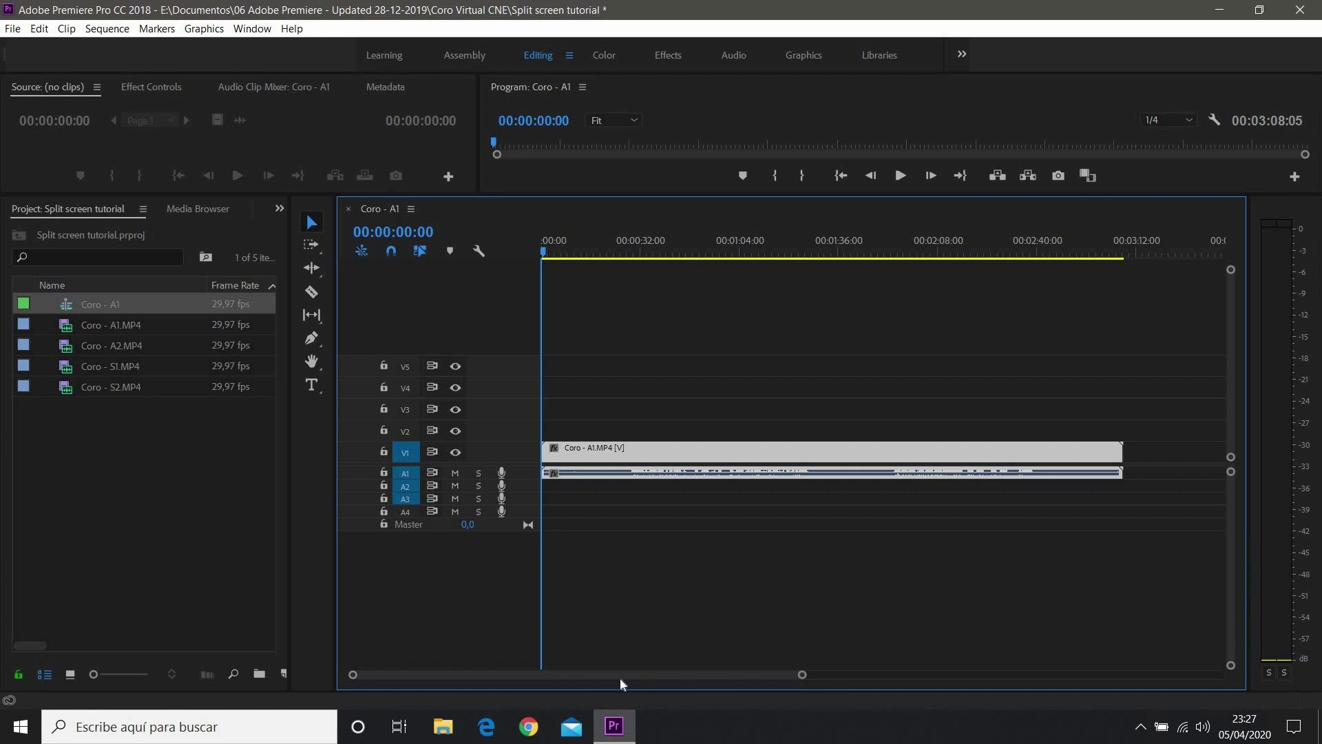
Adjust the timeline's horizontal zoom around the Coro - A1 clip and increase the audio track height to show its waveform.
left_click_drag(535, 672, 429, 672)
left_click_drag(542, 673, 470, 666)
scroll(1229, 341, "up", 2)
scroll(1228, 330, "down", 2)
scroll(1232, 344, "up", 2)
scroll(1237, 441, "down", 2)
left_click_drag(803, 681, 1194, 682)
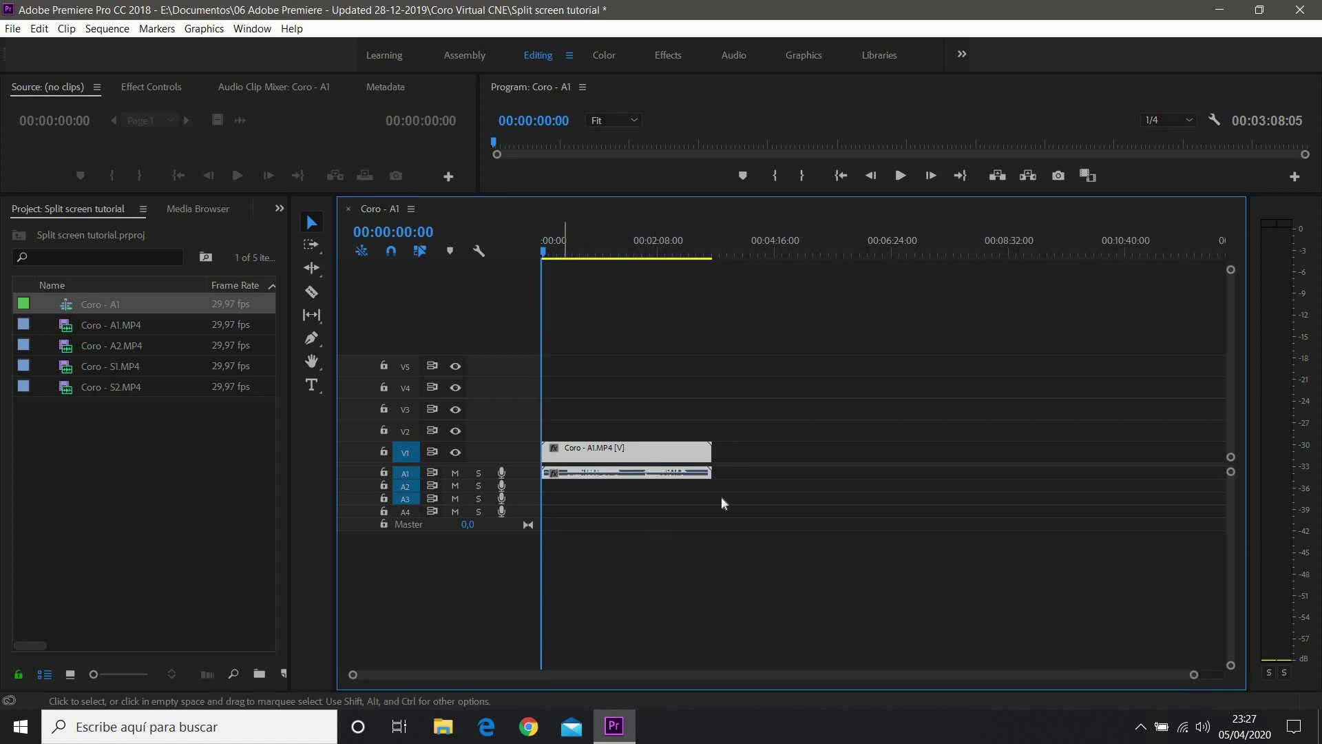
left_click_drag(1194, 677, 1271, 691)
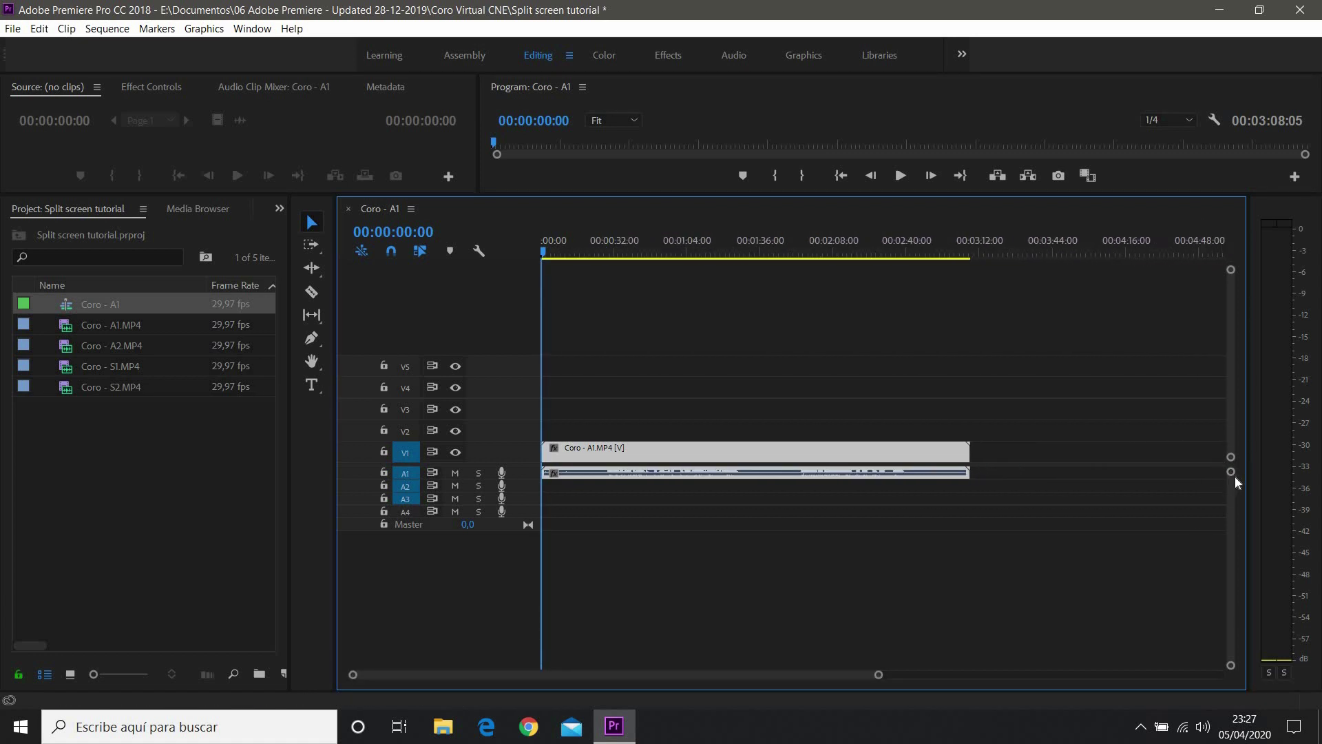
left_click_drag(1230, 477, 1232, 521)
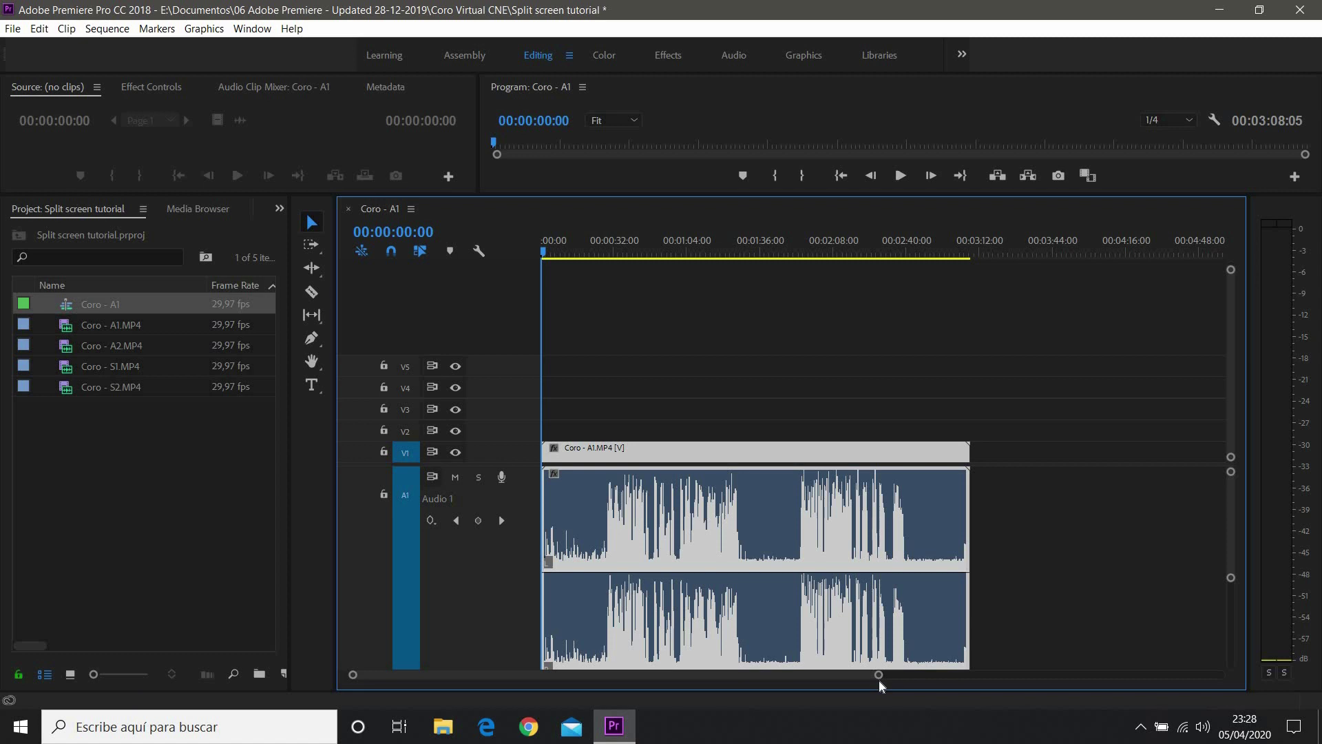
Adjust the timeline zoom and reduce the audio track height until the whole clip and tracks A1 to A4 fit in view.
left_click_drag(879, 676, 787, 676)
left_click_drag(691, 676, 561, 675)
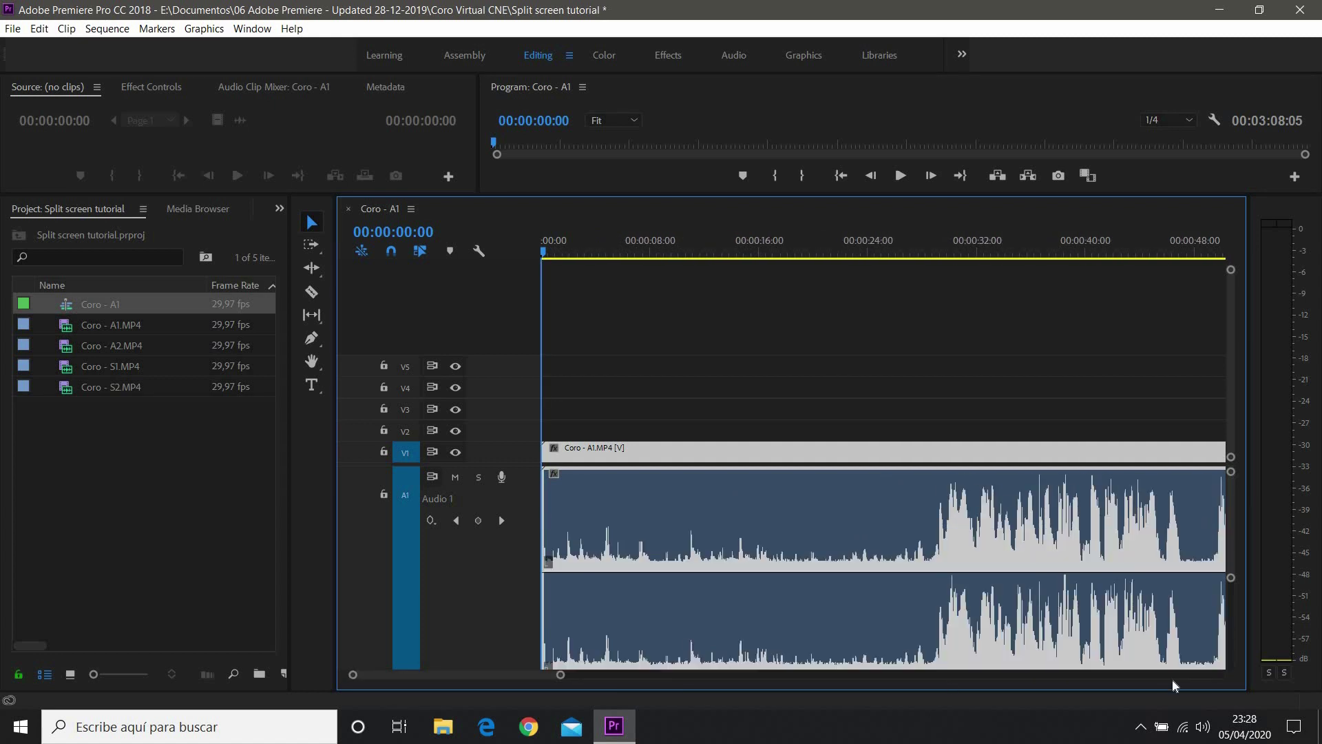
left_click_drag(1230, 584, 1231, 611)
left_click_drag(561, 679, 788, 676)
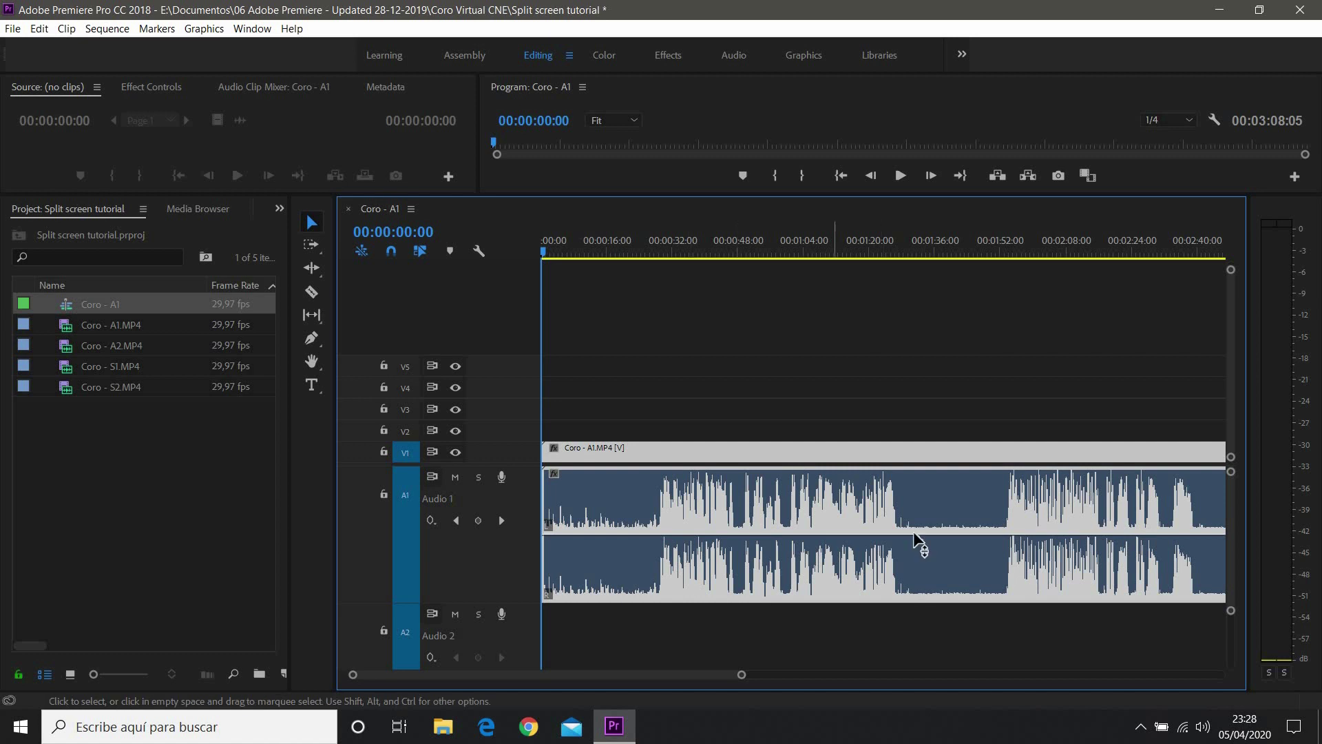
left_click_drag(1231, 611, 1233, 639)
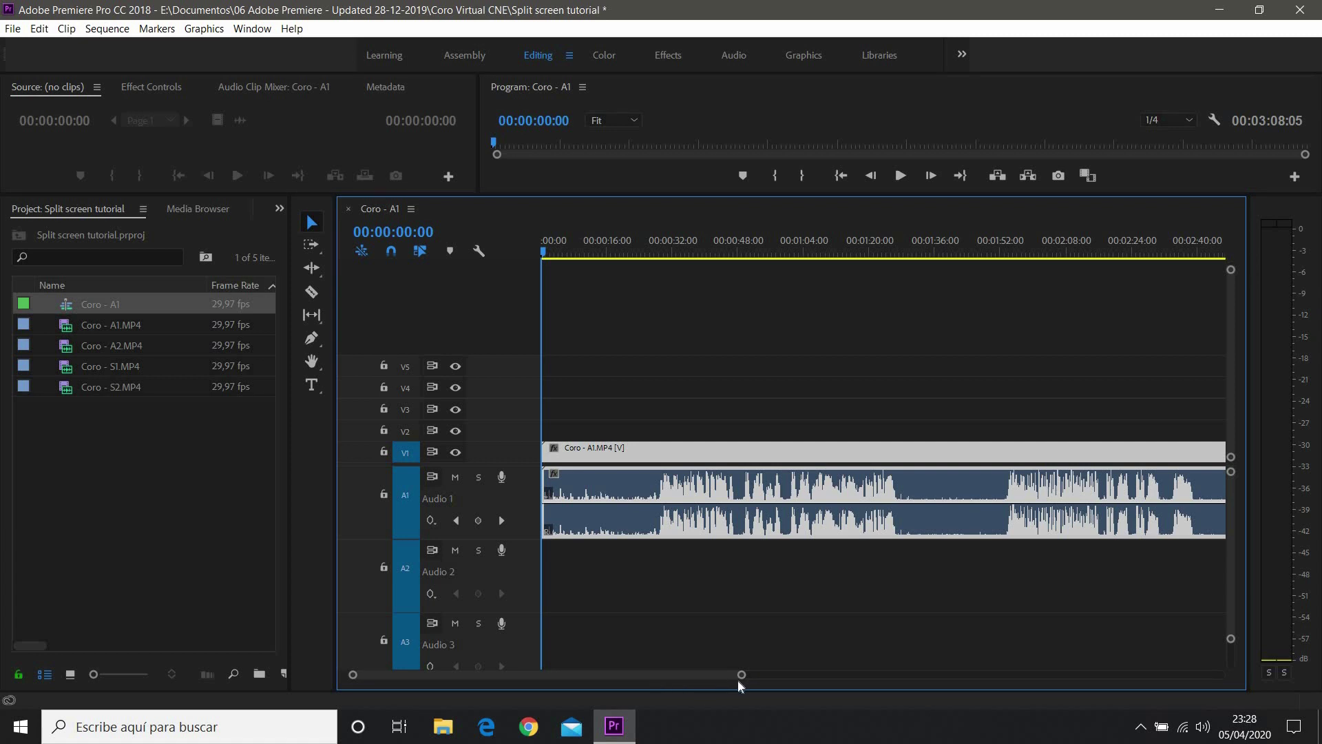
left_click_drag(741, 676, 836, 677)
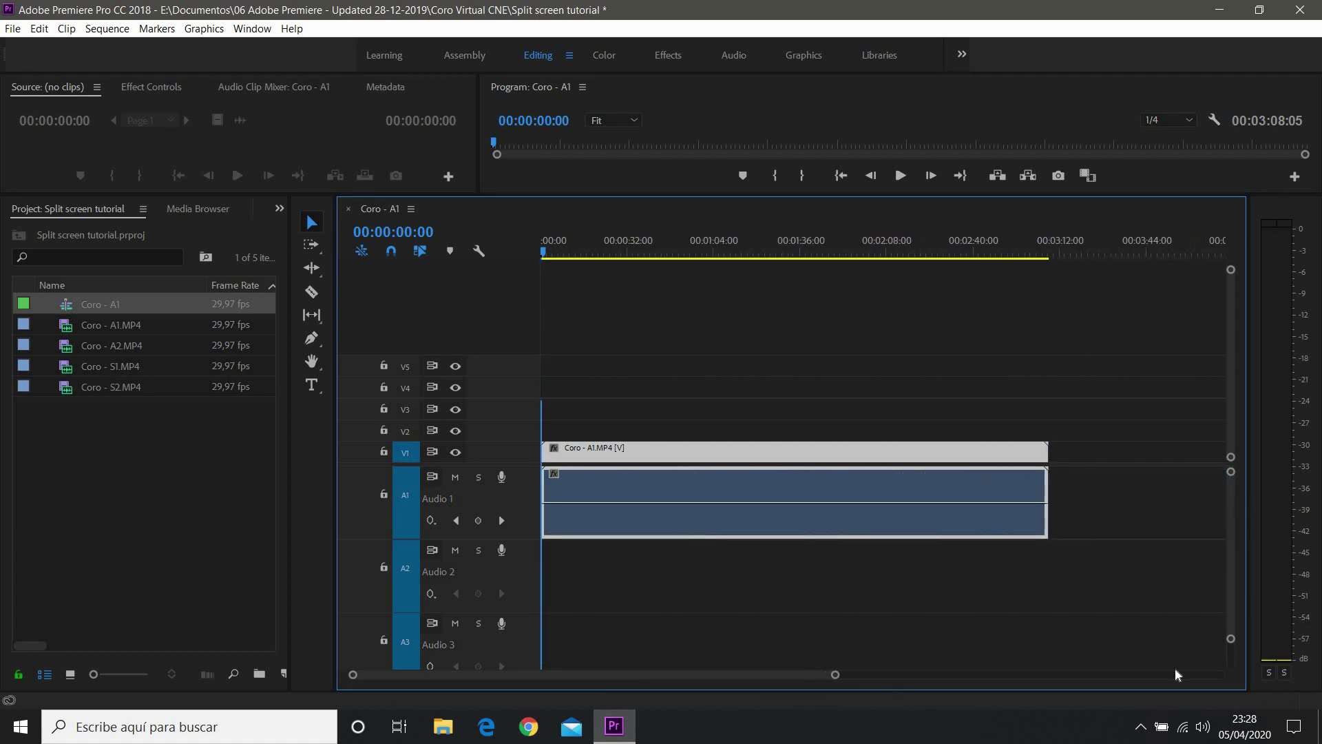
left_click_drag(1231, 639, 1231, 658)
Rename the Coro - A1 sequence in the project bin as Sequence.
left_click(180, 477)
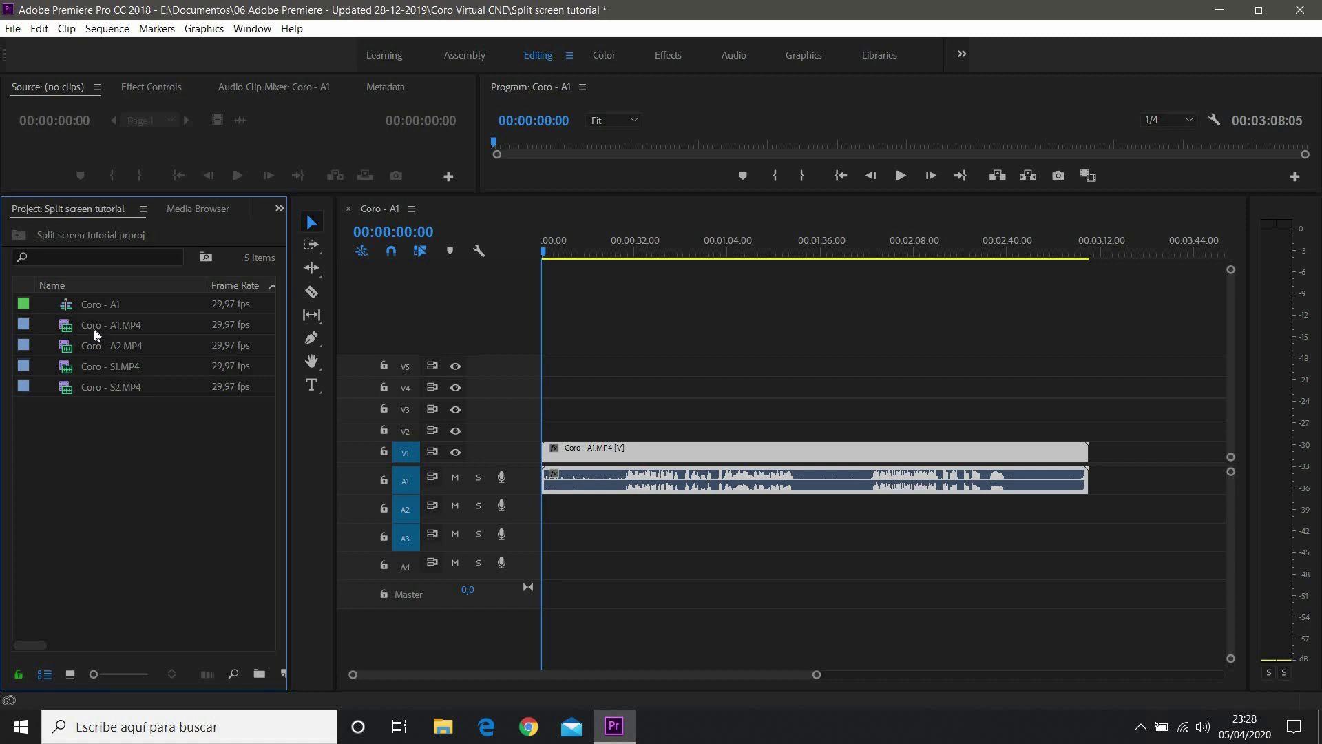
left_click_drag(126, 403, 107, 332)
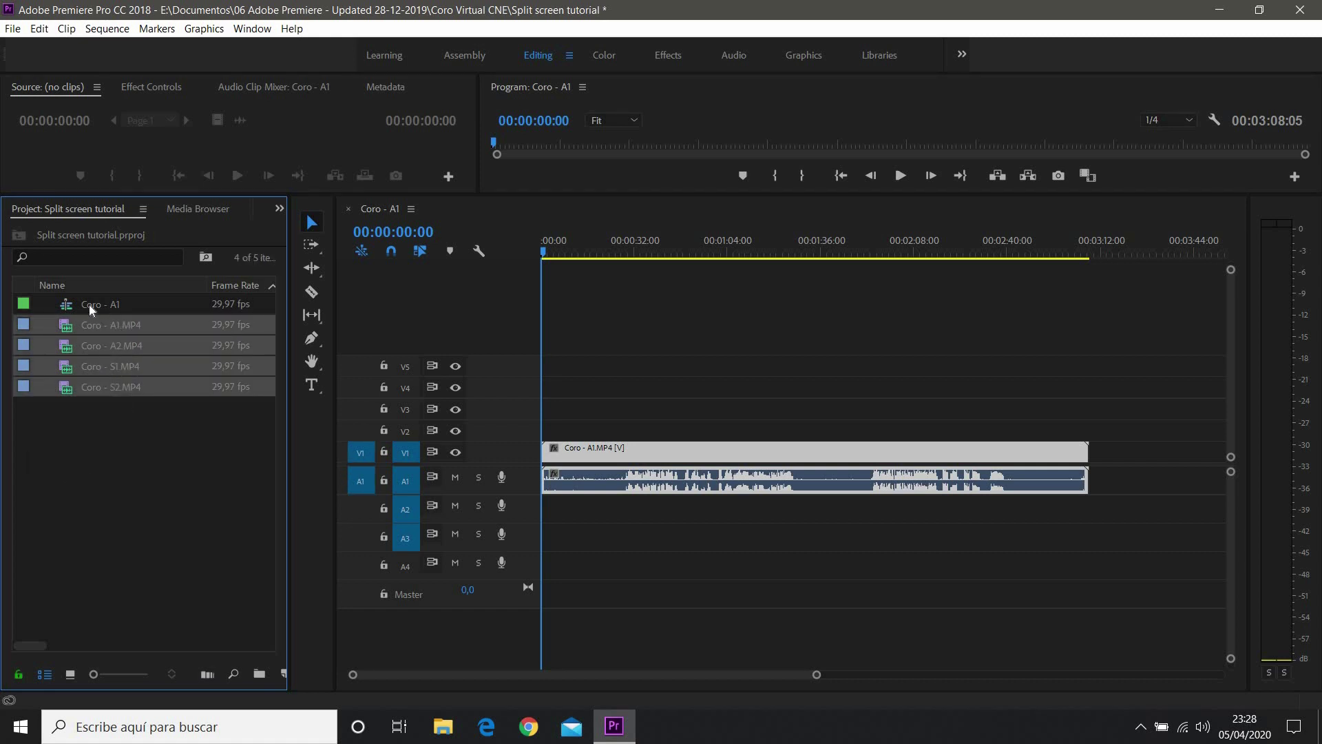
left_click(88, 306)
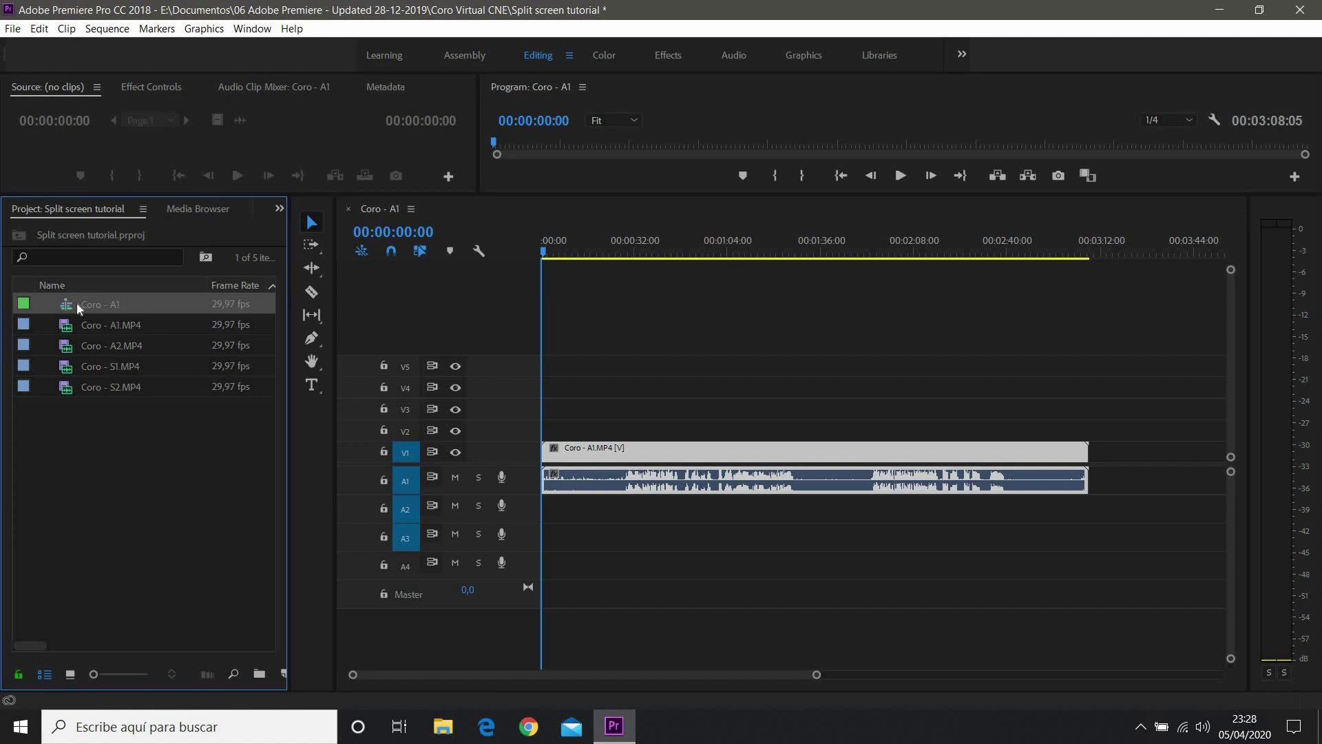
left_click(110, 304)
type("Sequence")
key("Return")
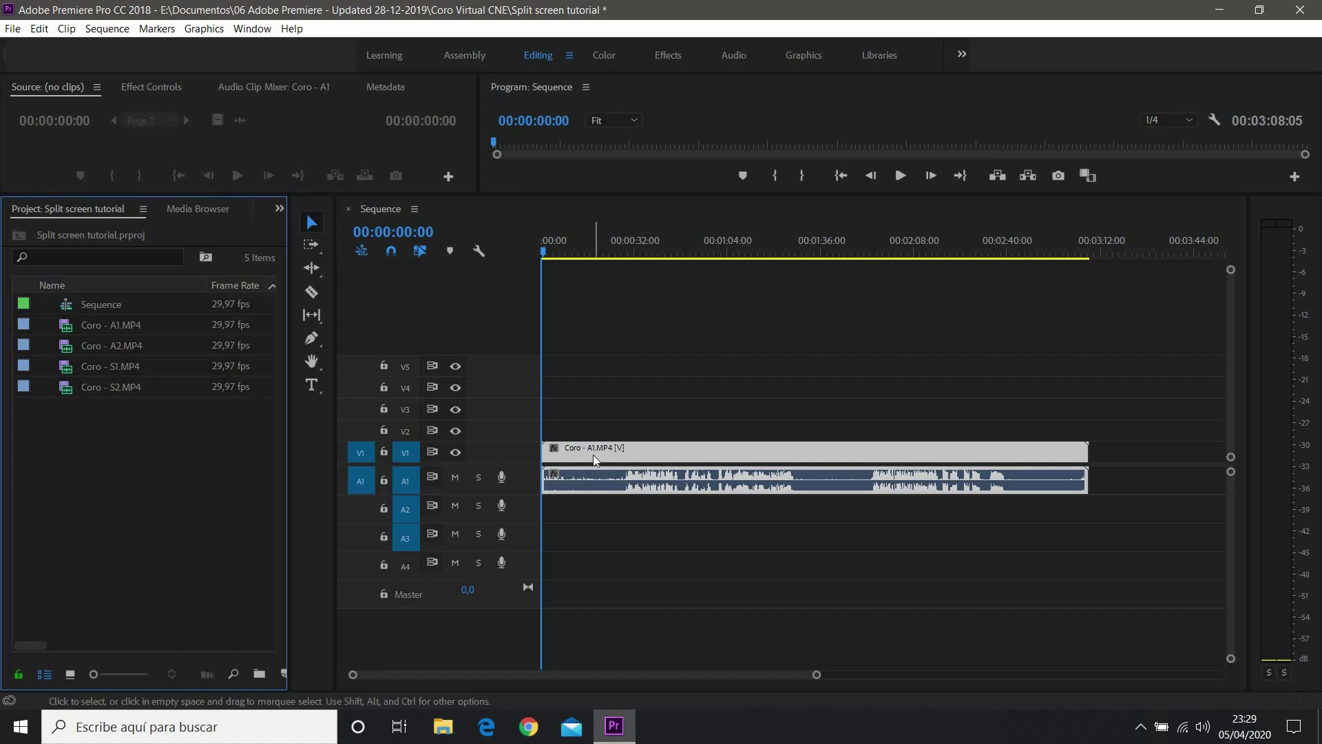
Place Coro - A2.MP4 on V2/A2, Coro - S2.MP4 on V3/A3 and Coro - S1.MP4 on V4/A4, all at the sequence start.
left_click_drag(99, 345, 523, 431)
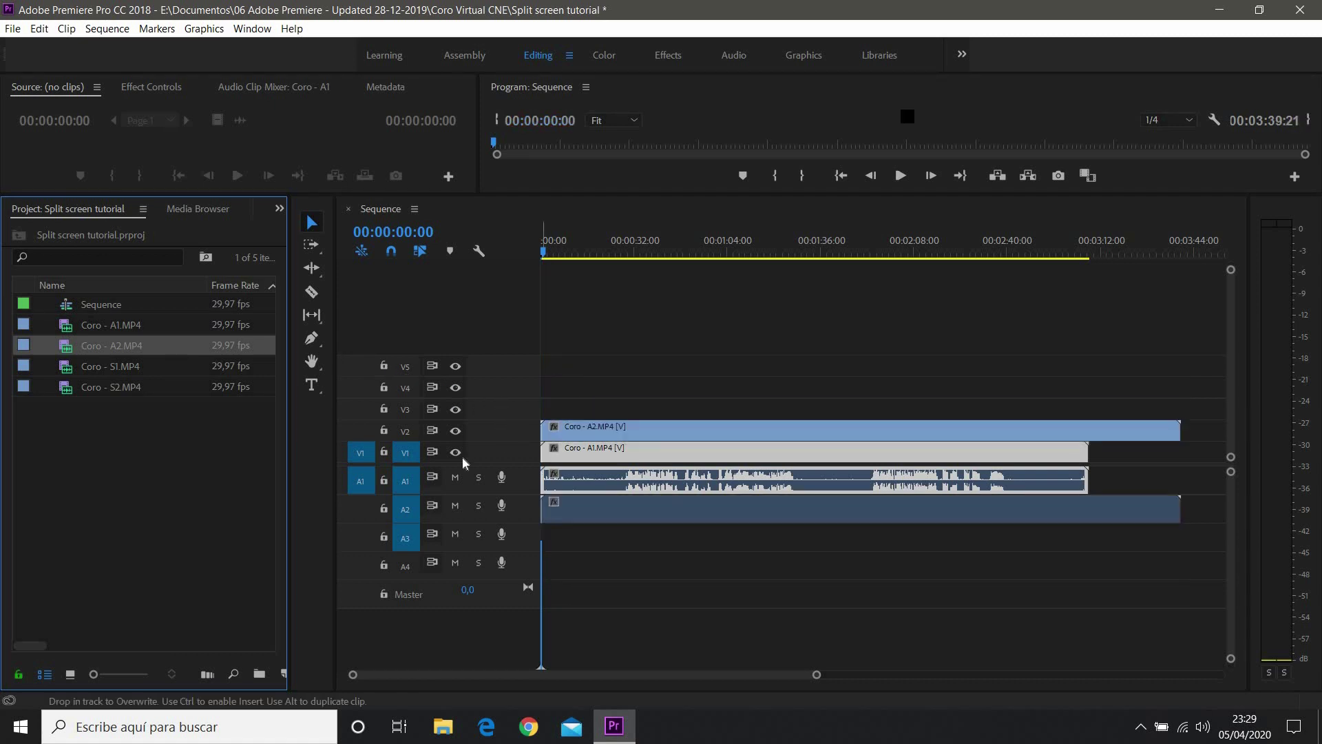
left_click(90, 372)
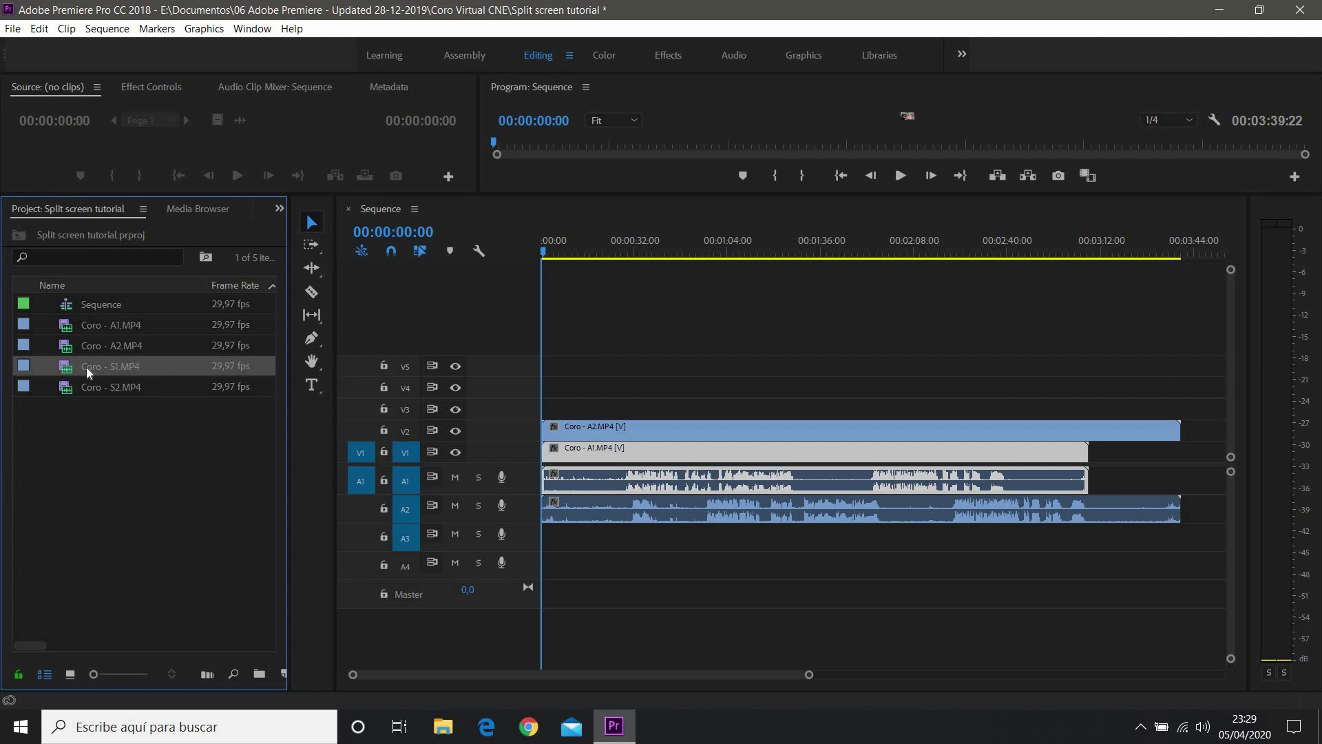
left_click_drag(94, 392, 547, 412)
left_click_drag(102, 370, 508, 383)
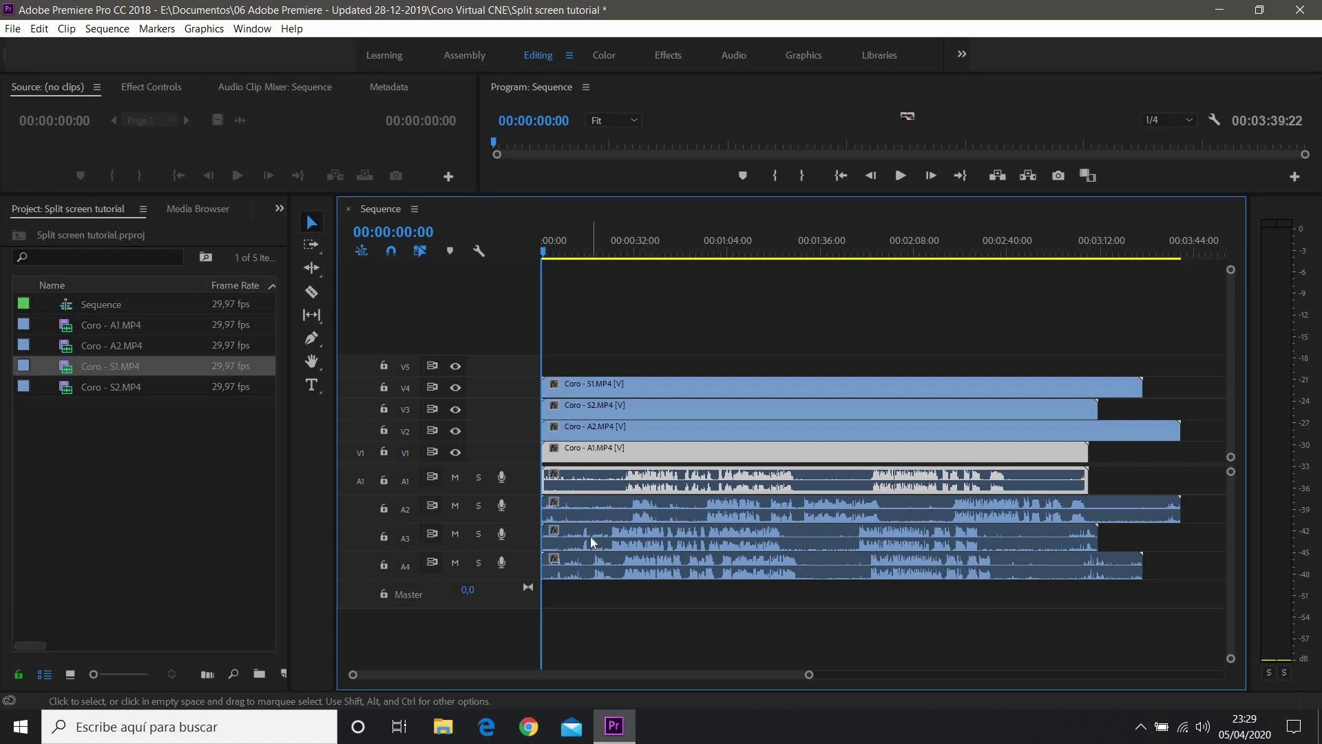
Assign the source patches for Coro - S1.MP4 to video track V5 and audio track A5.
left_click(353, 367)
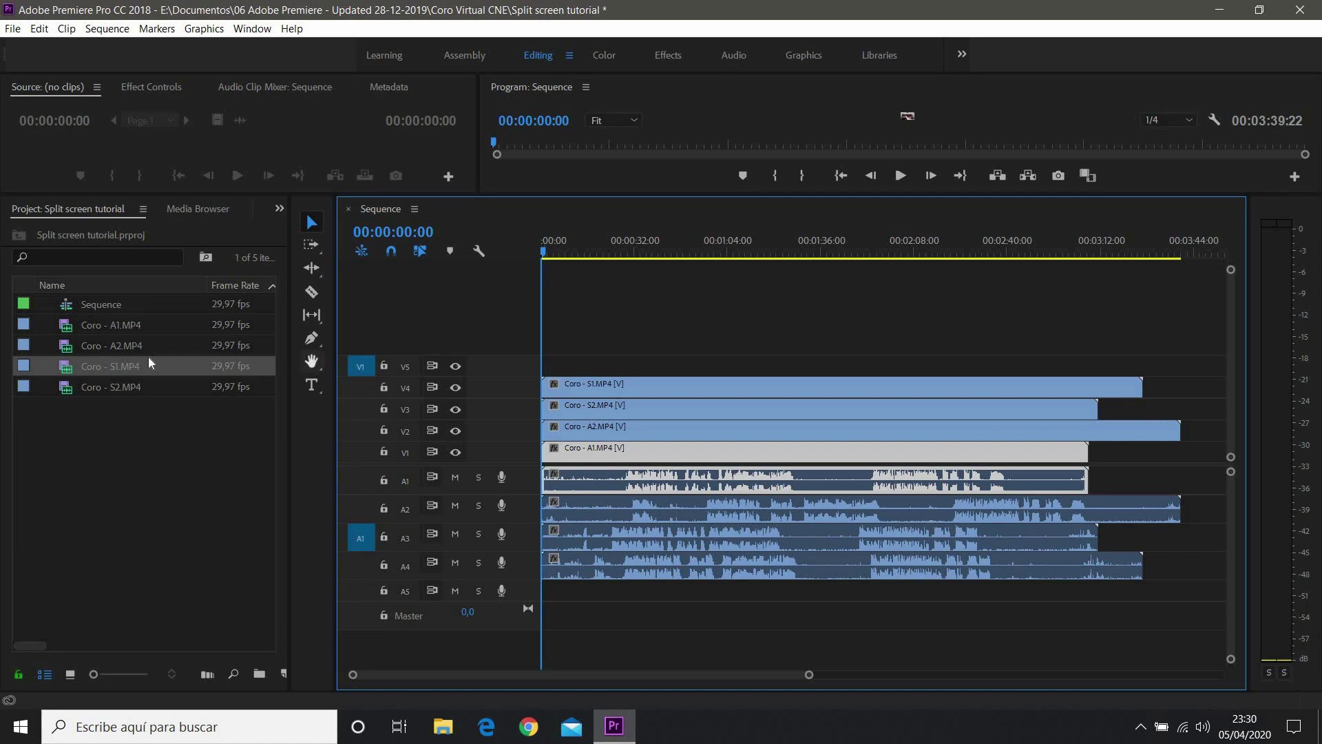
left_click_drag(93, 366, 206, 408)
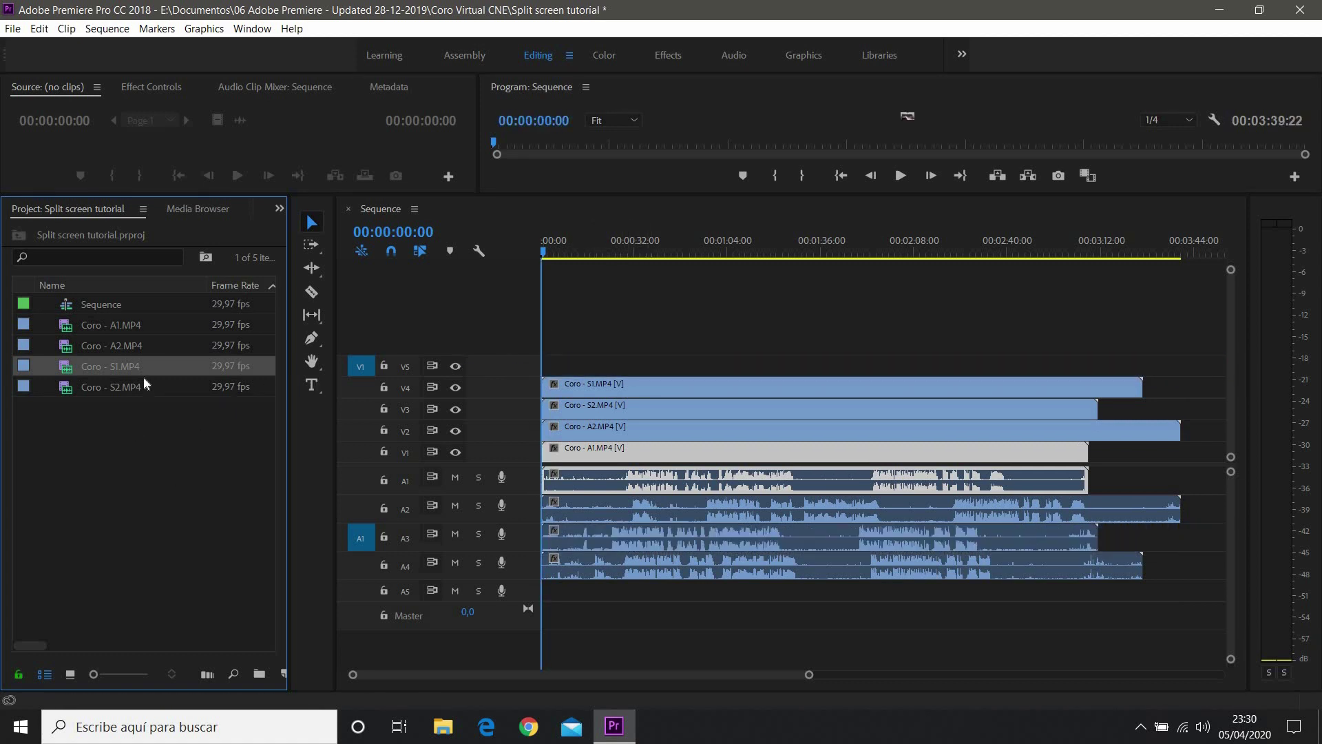
left_click(363, 591)
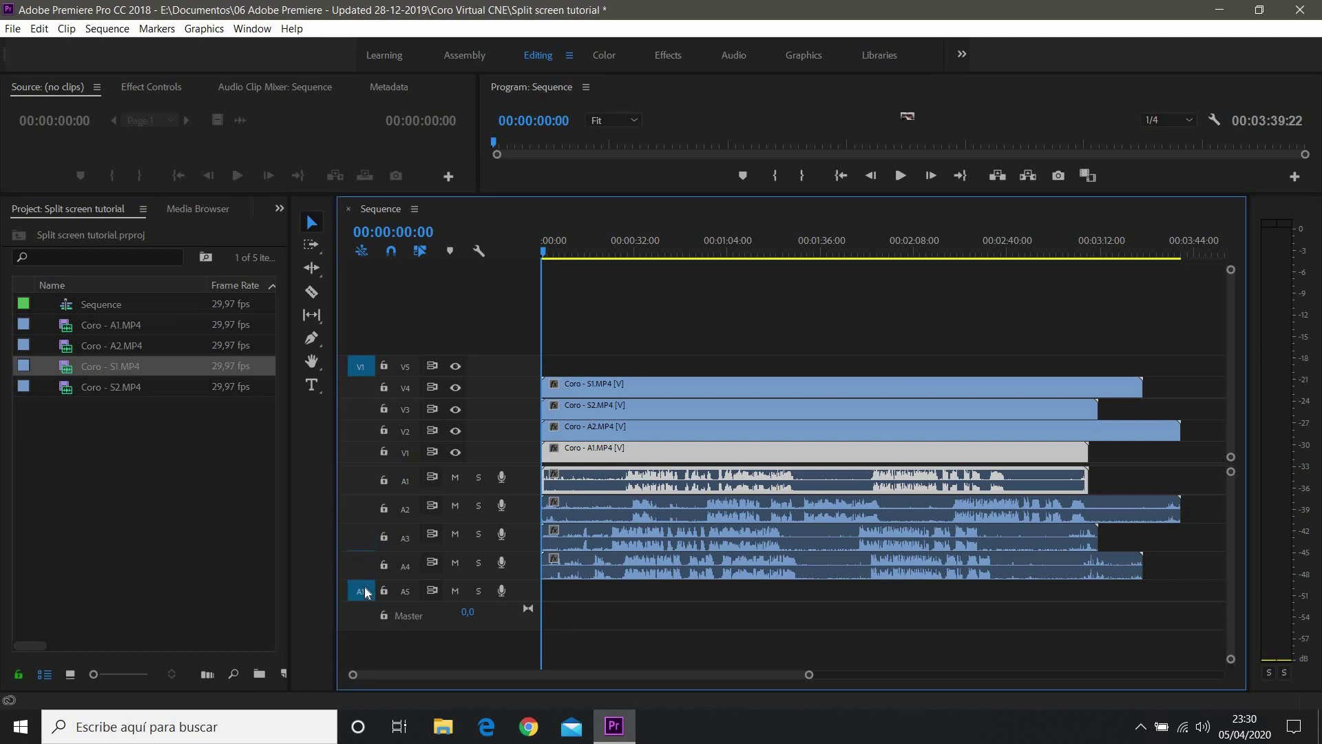
left_click_drag(96, 364, 433, 375)
left_click_drag(443, 370, 876, 677)
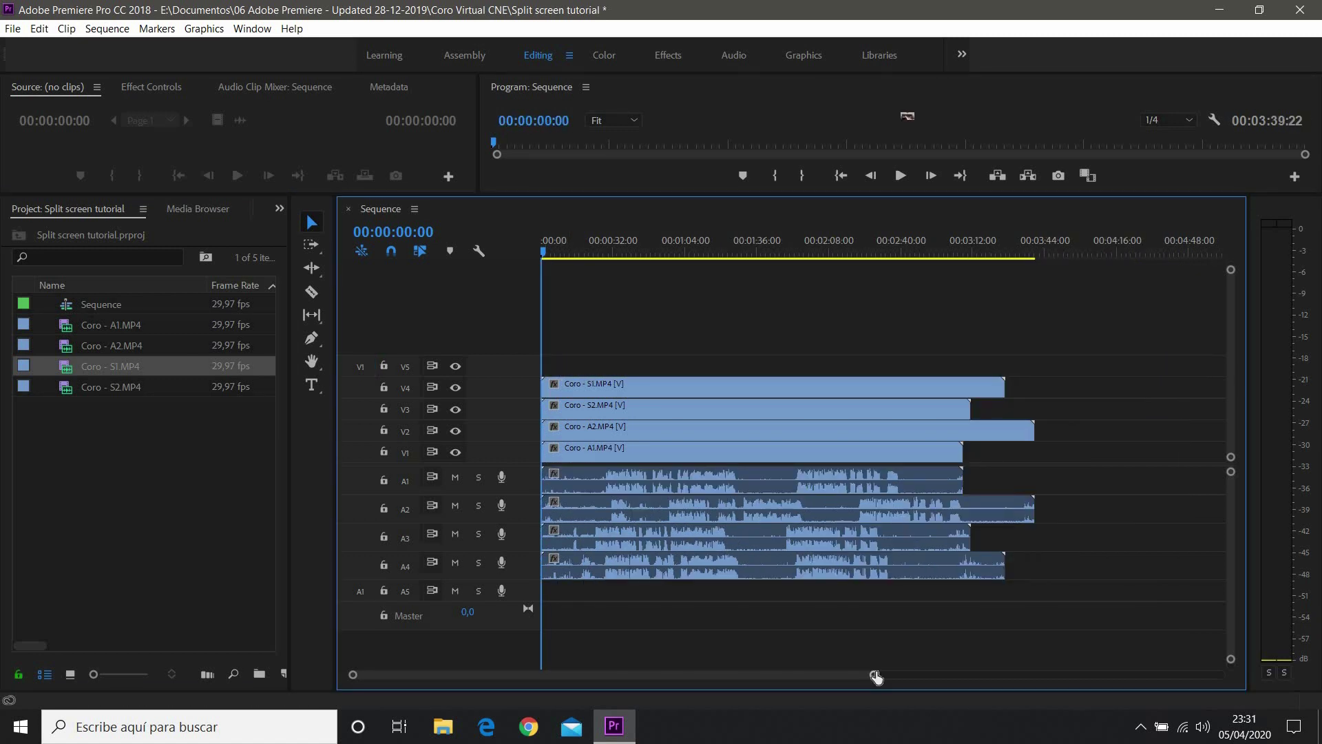
Select each clip on V1 to V4 in turn to check which audio track is linked to its video.
left_click(666, 392)
left_click(669, 408)
left_click(670, 431)
left_click(667, 449)
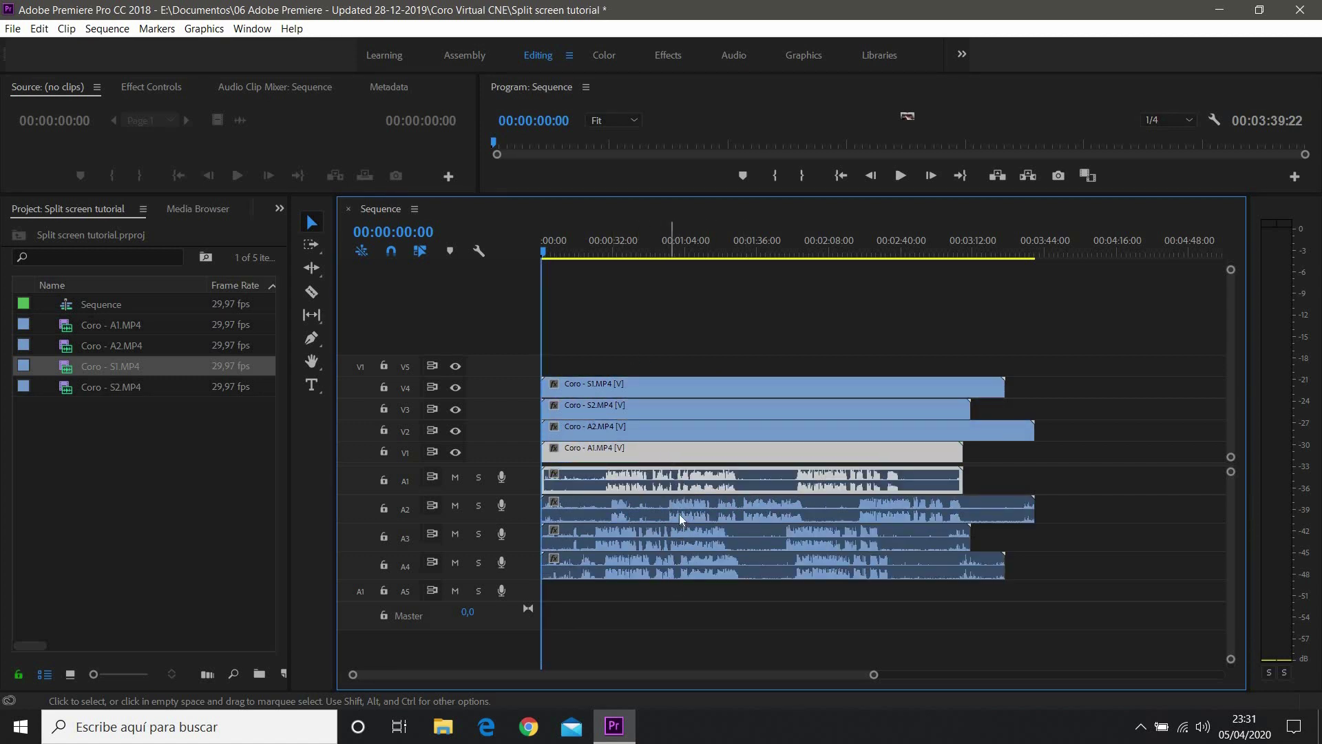
left_click(643, 427)
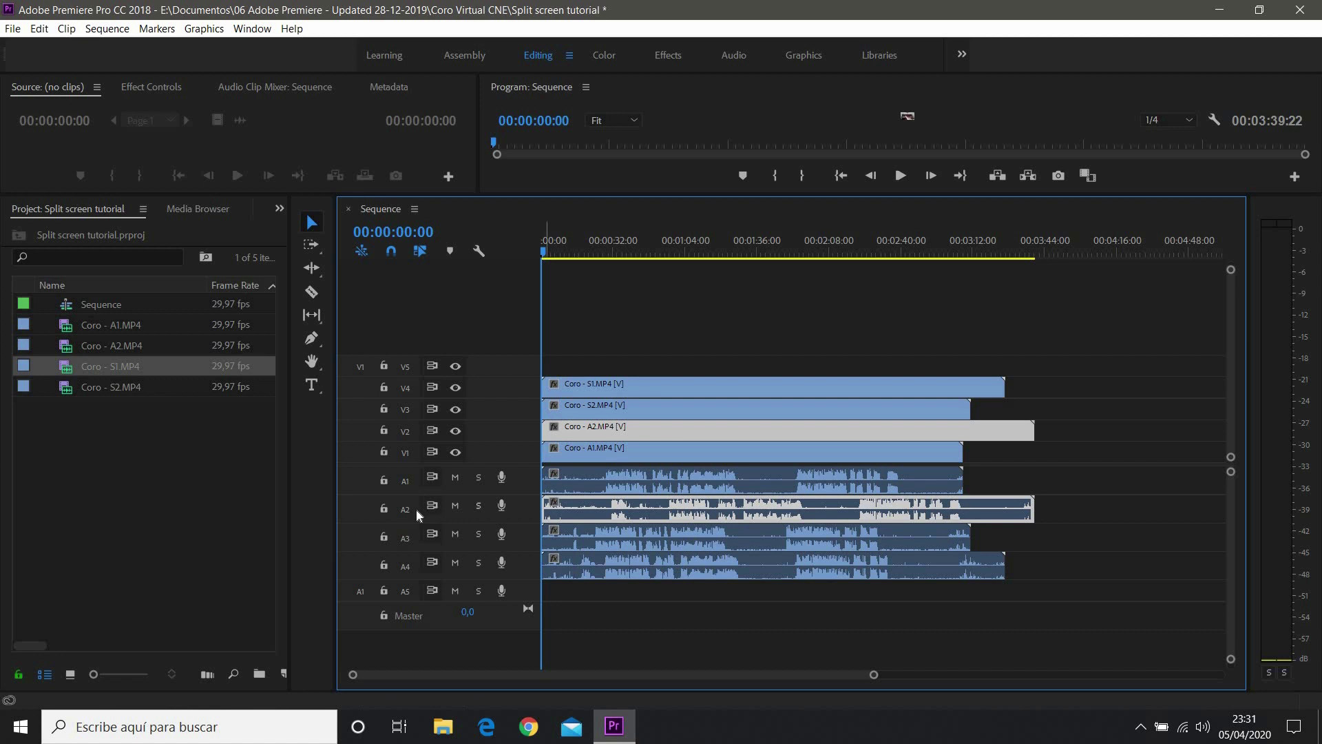
left_click(631, 544)
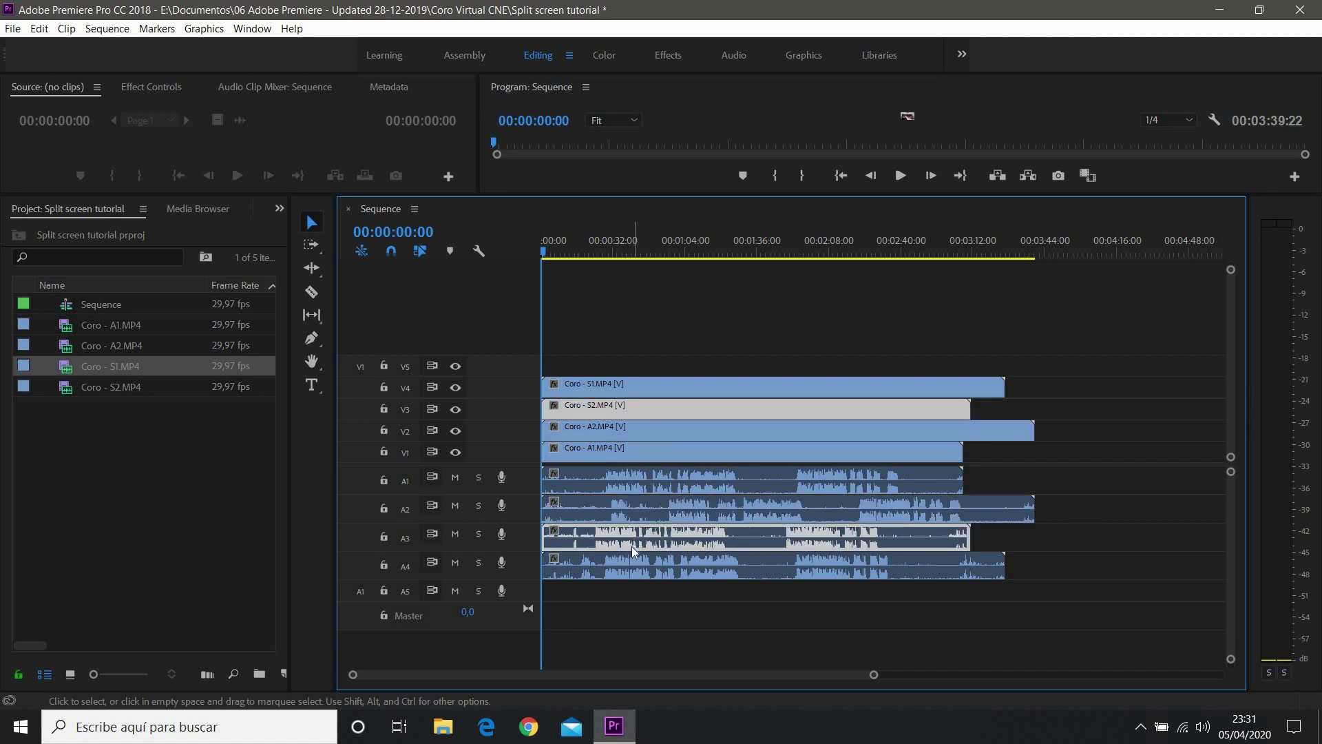
left_click(625, 389)
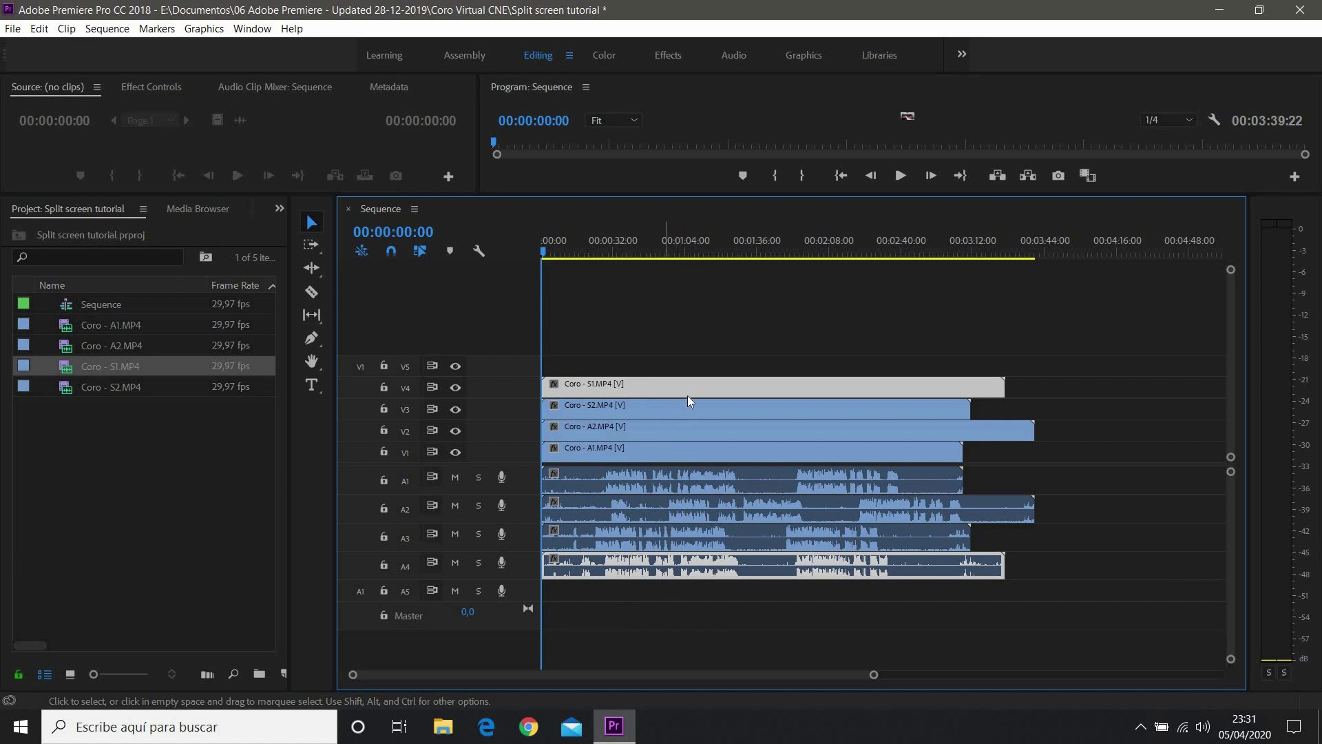
Try shifting the linked Coro - S1 clip along the timeline and back, and undo a similar move of the Coro - S2 clip.
left_click_drag(690, 385, 854, 386)
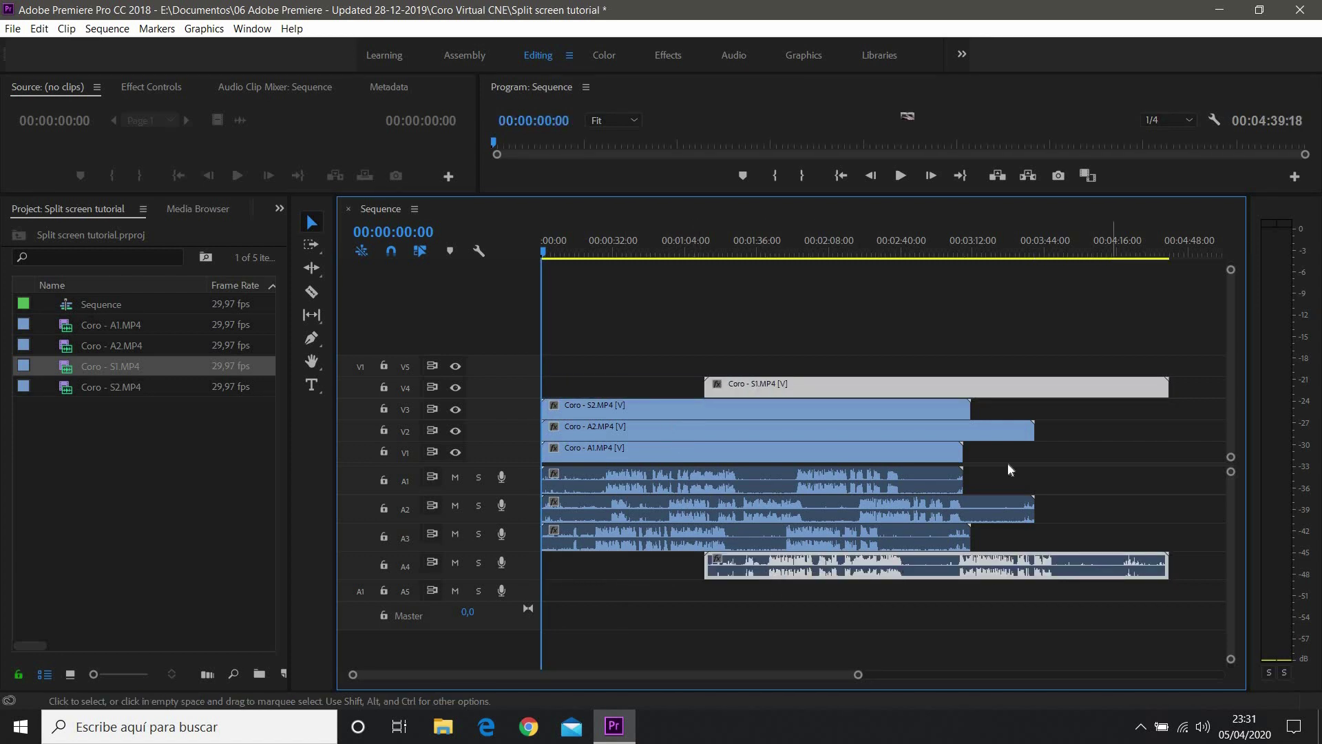
left_click_drag(934, 387, 723, 396)
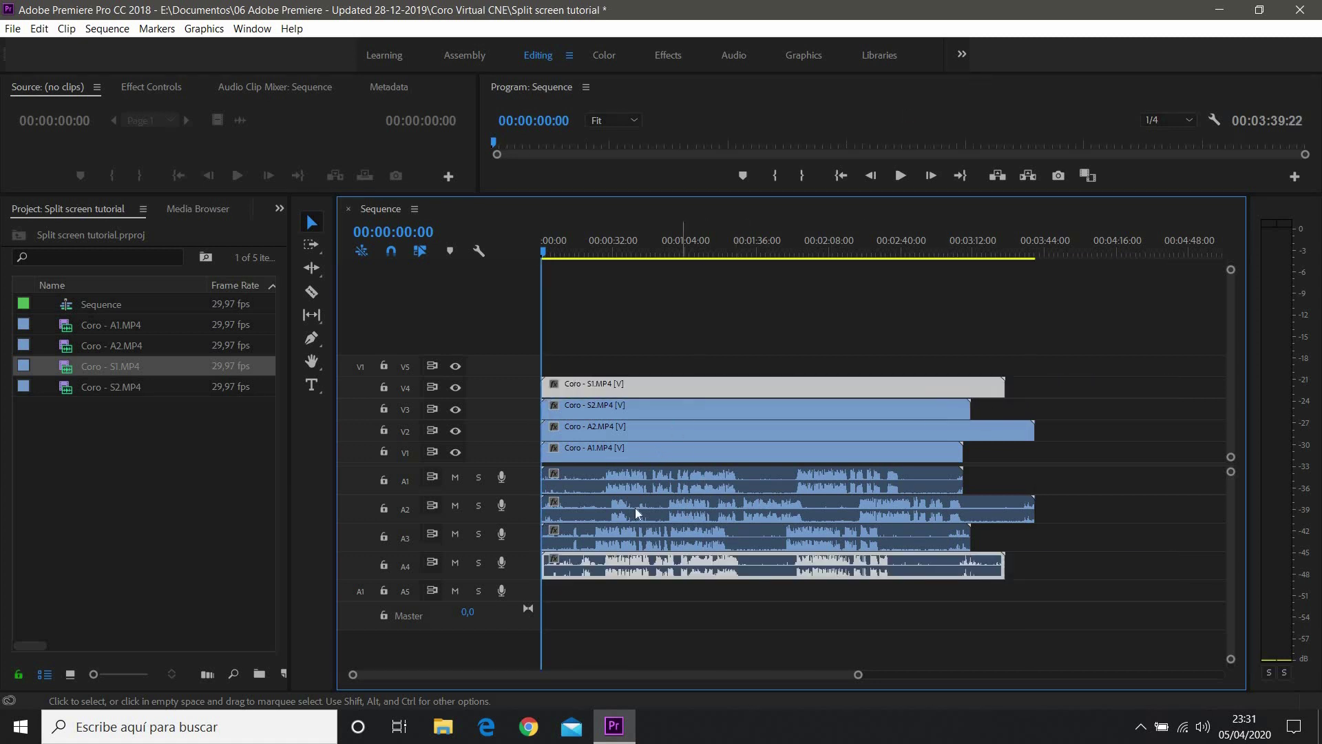
left_click_drag(621, 547, 845, 535)
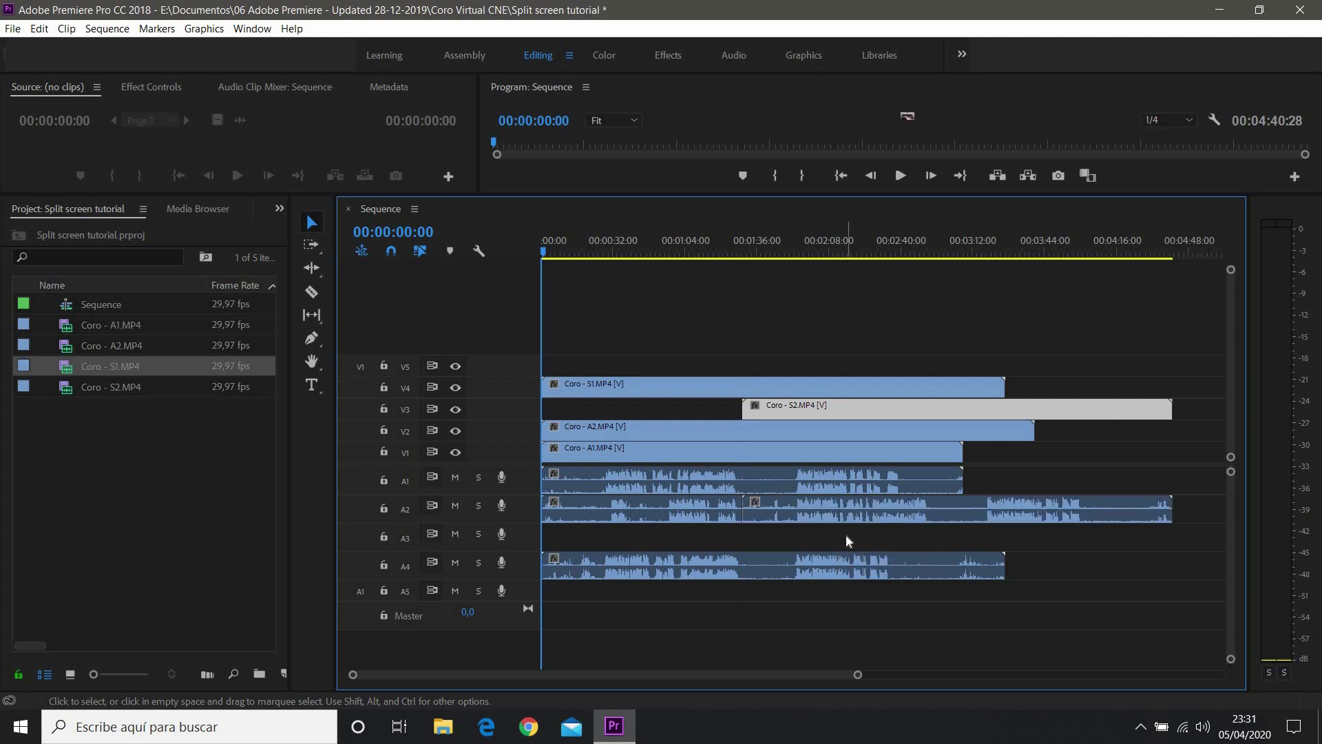
key("ctrl+z")
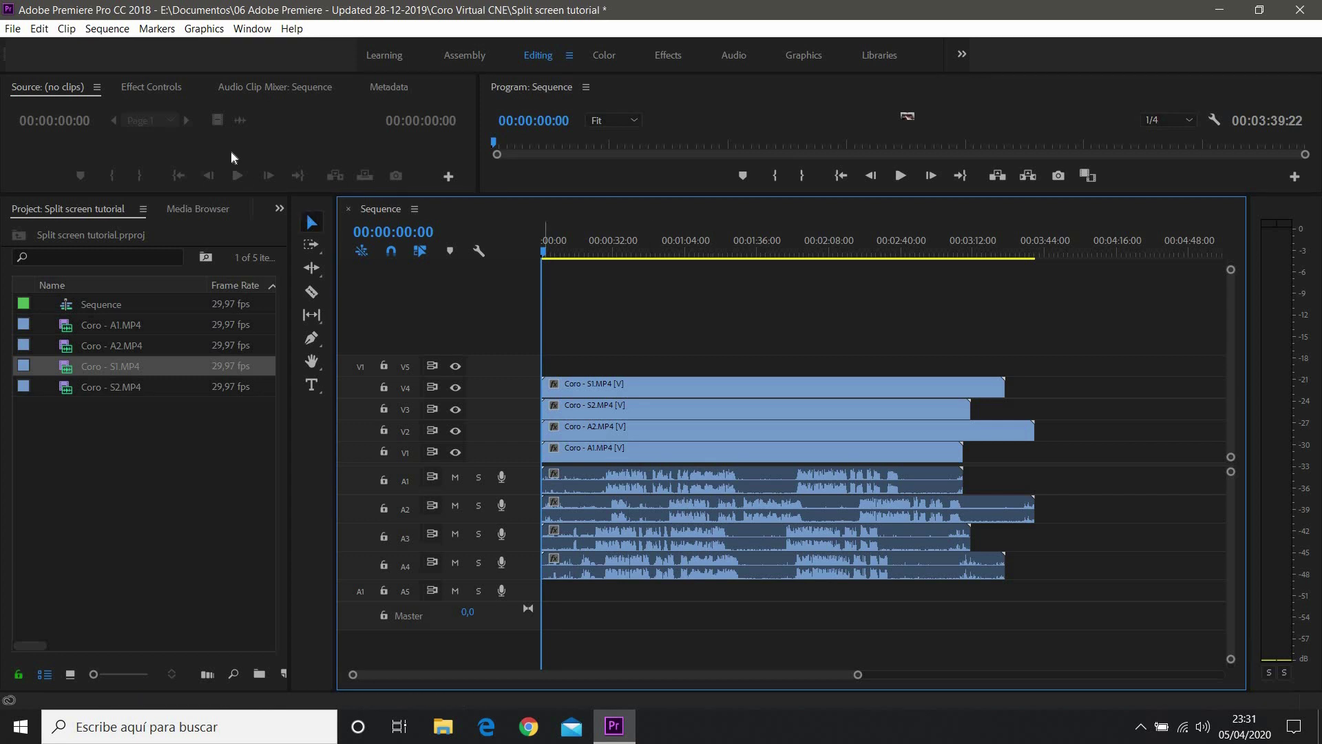
left_click(40, 28)
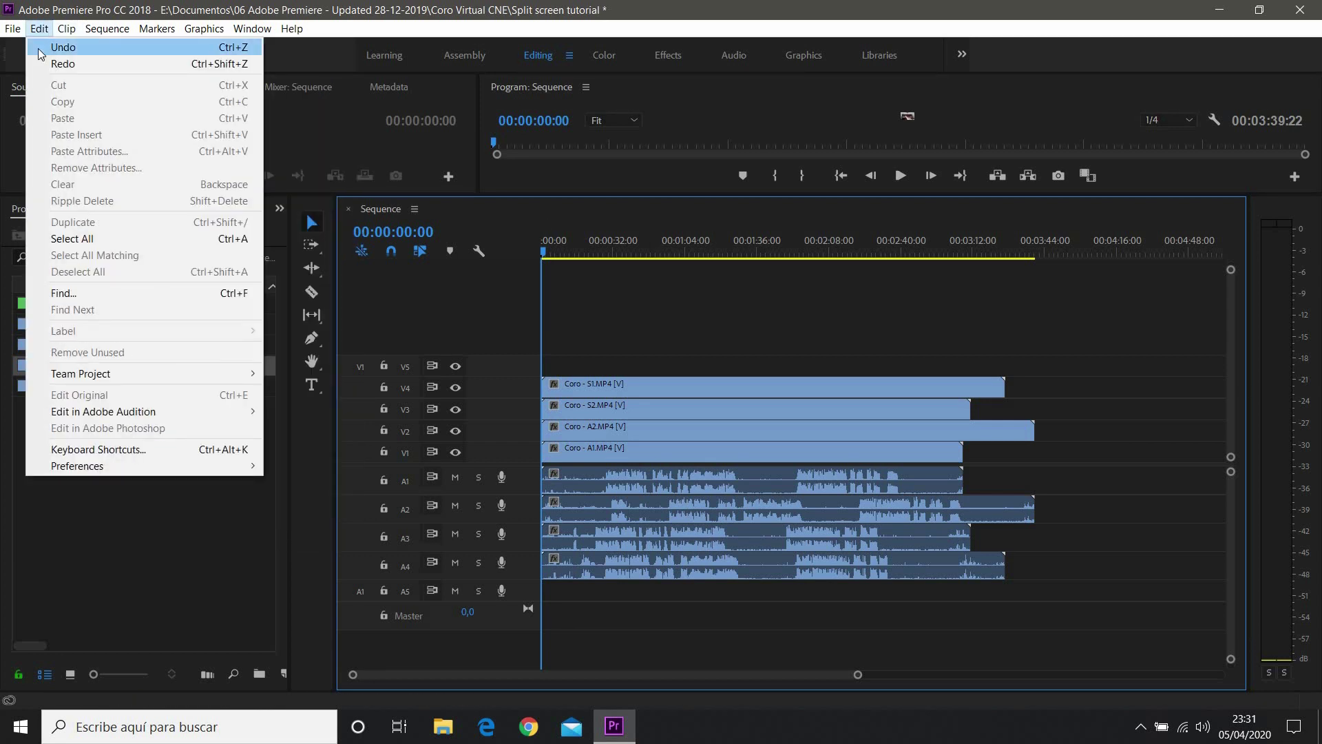
left_click(742, 48)
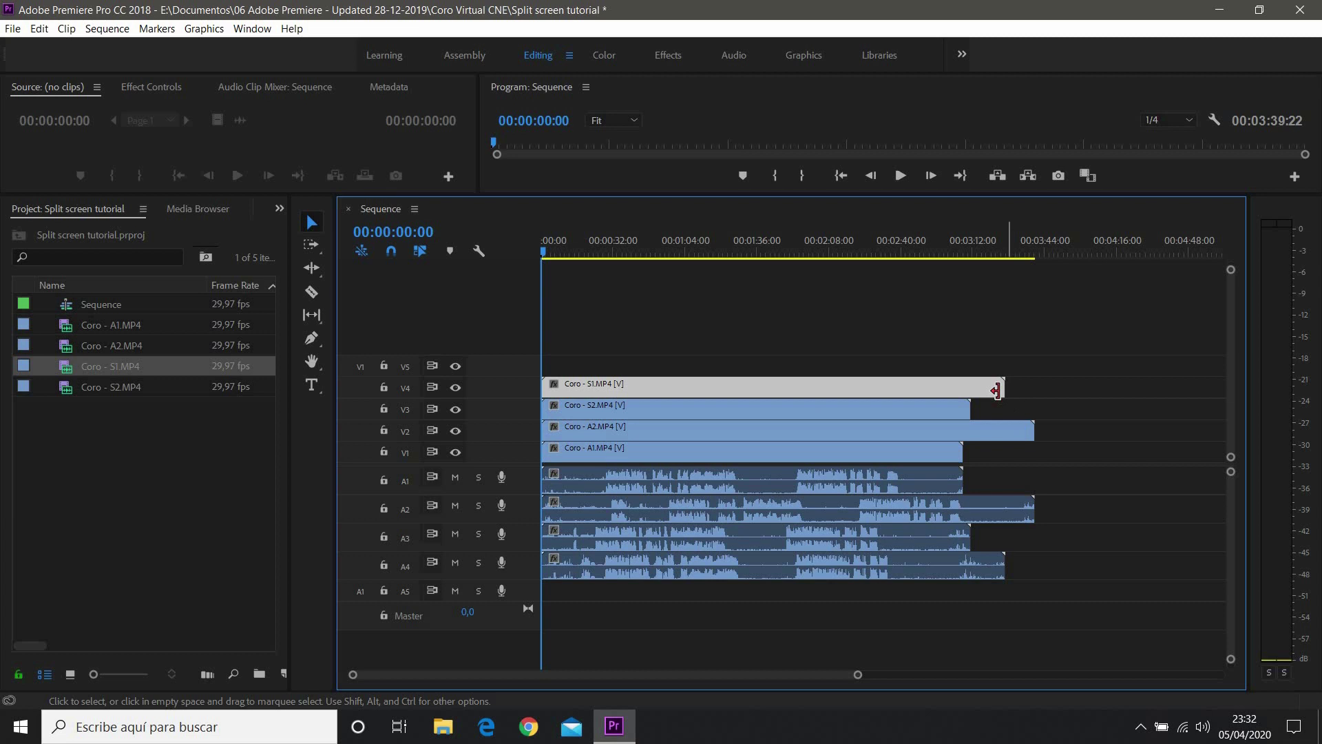
left_click(1002, 390)
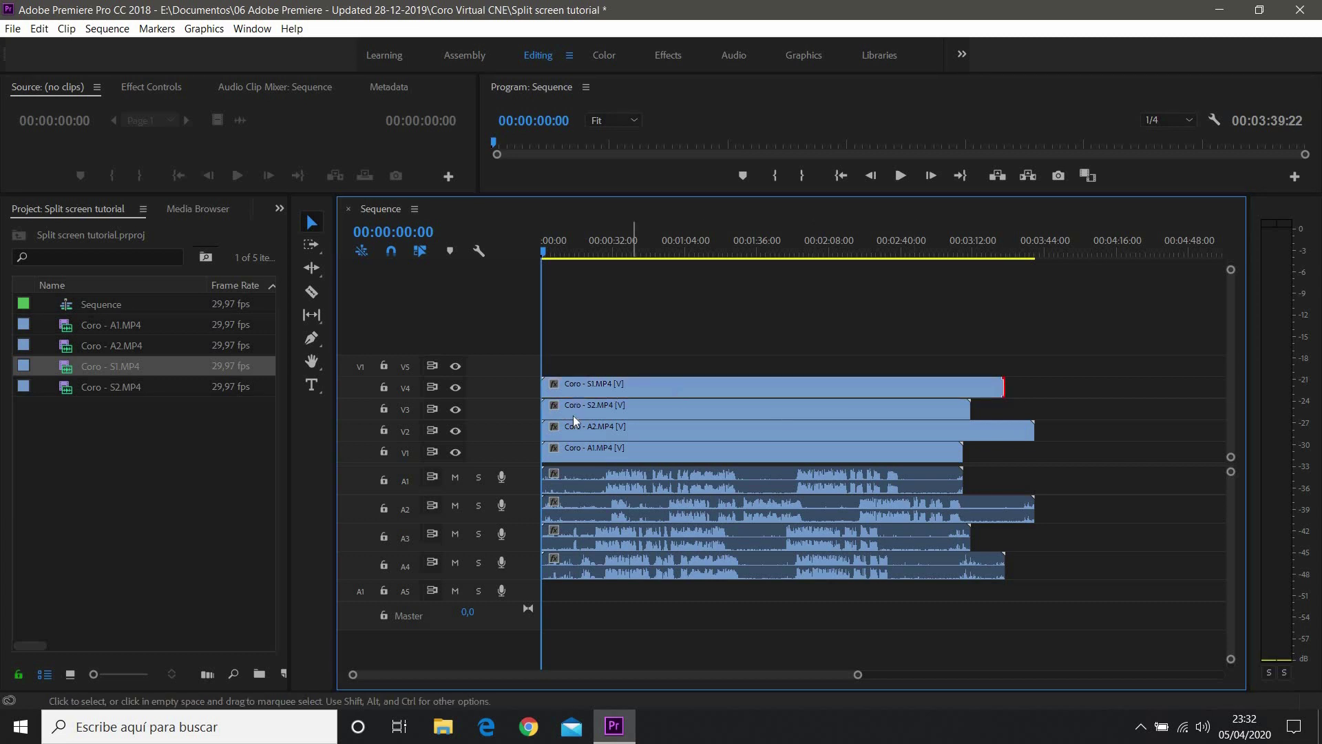
left_click(631, 383)
left_click(627, 406)
left_click(624, 428)
left_click(635, 448)
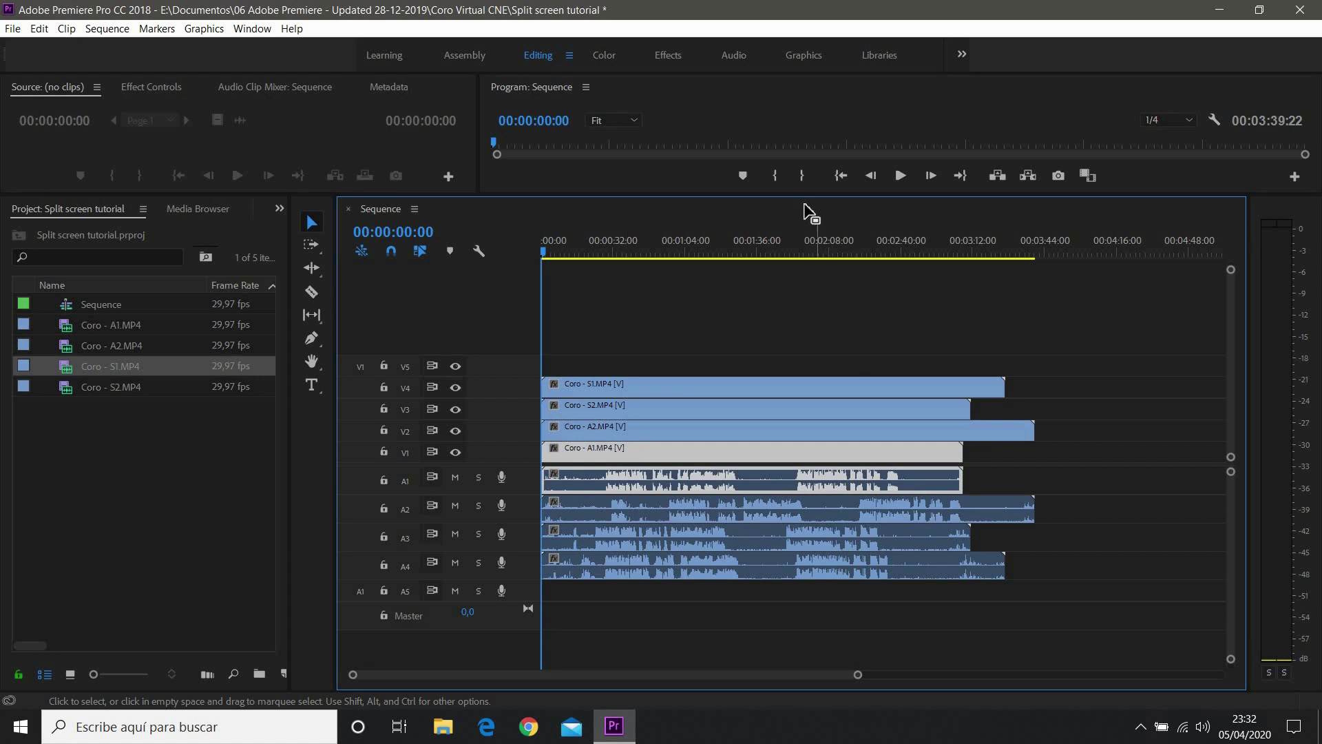
Enlarge the Program monitor above the timeline, and switch its playback resolution to Full and back to 1/4.
left_click_drag(811, 197, 815, 389)
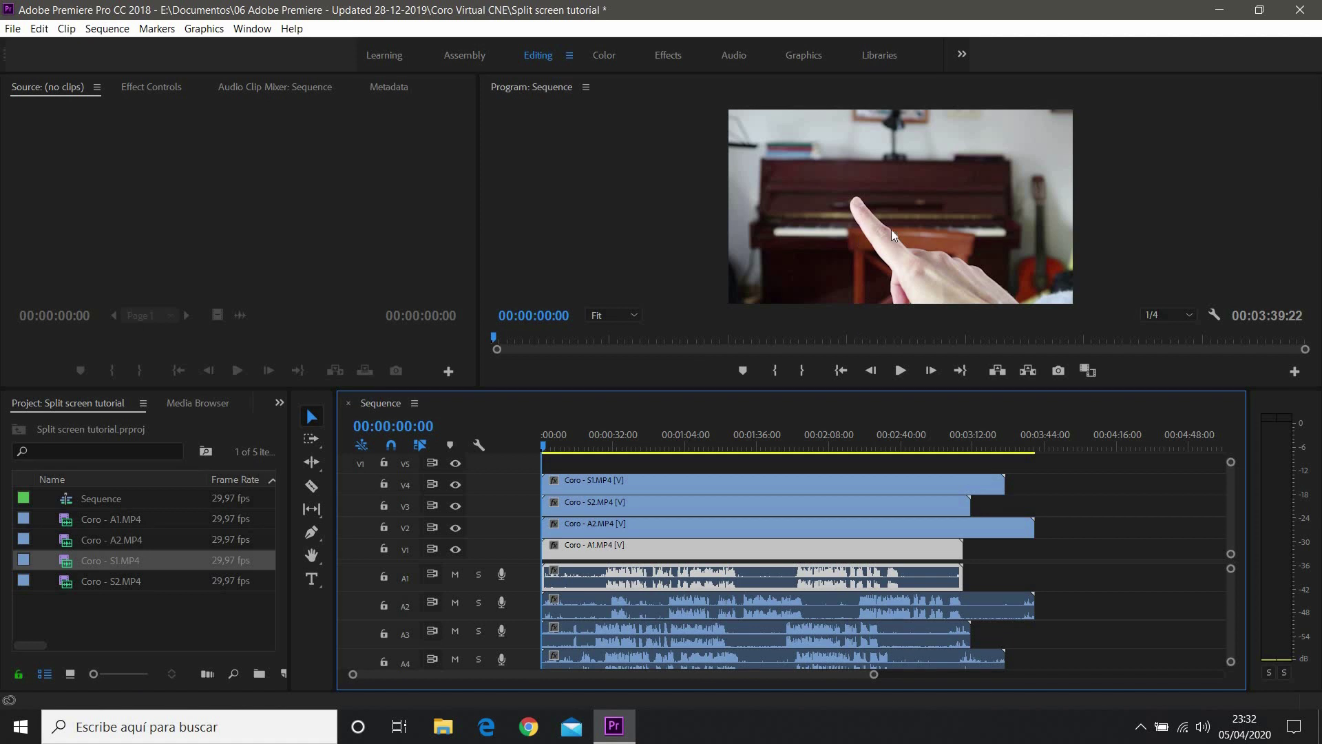
left_click(1191, 312)
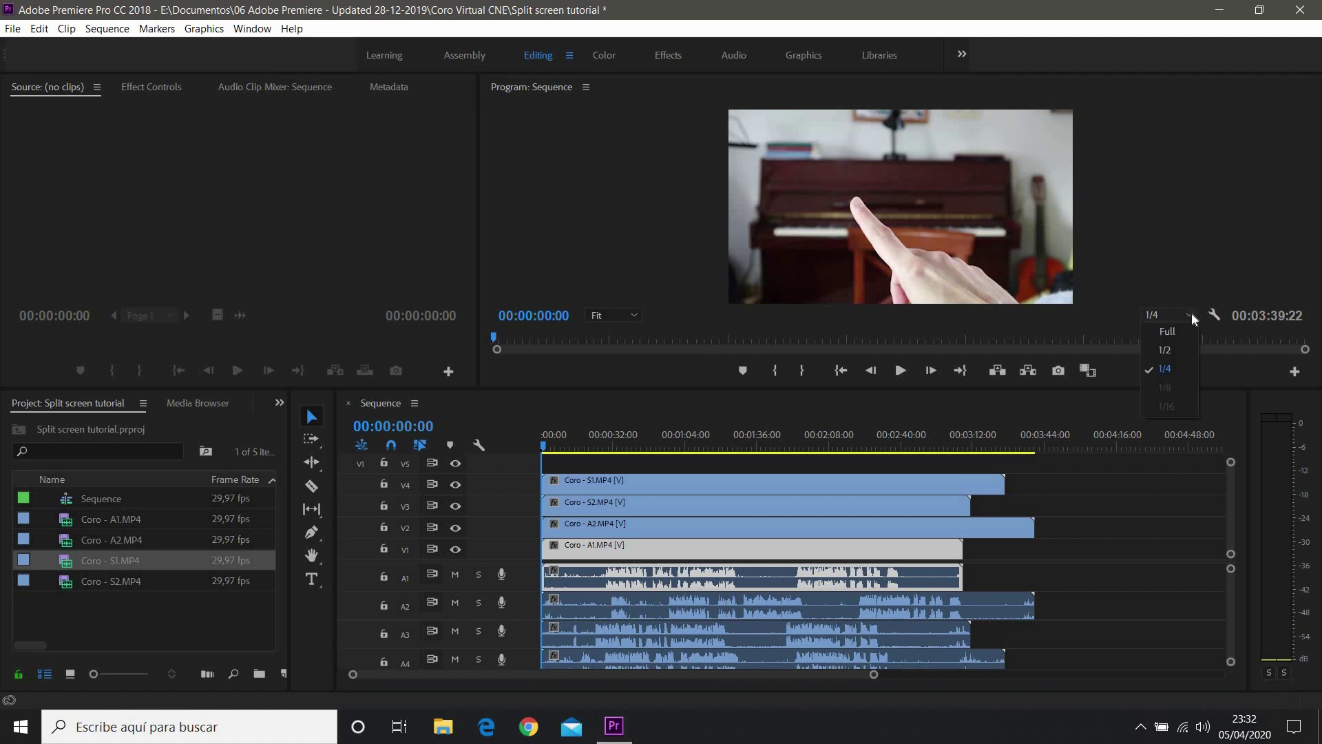
left_click(1171, 332)
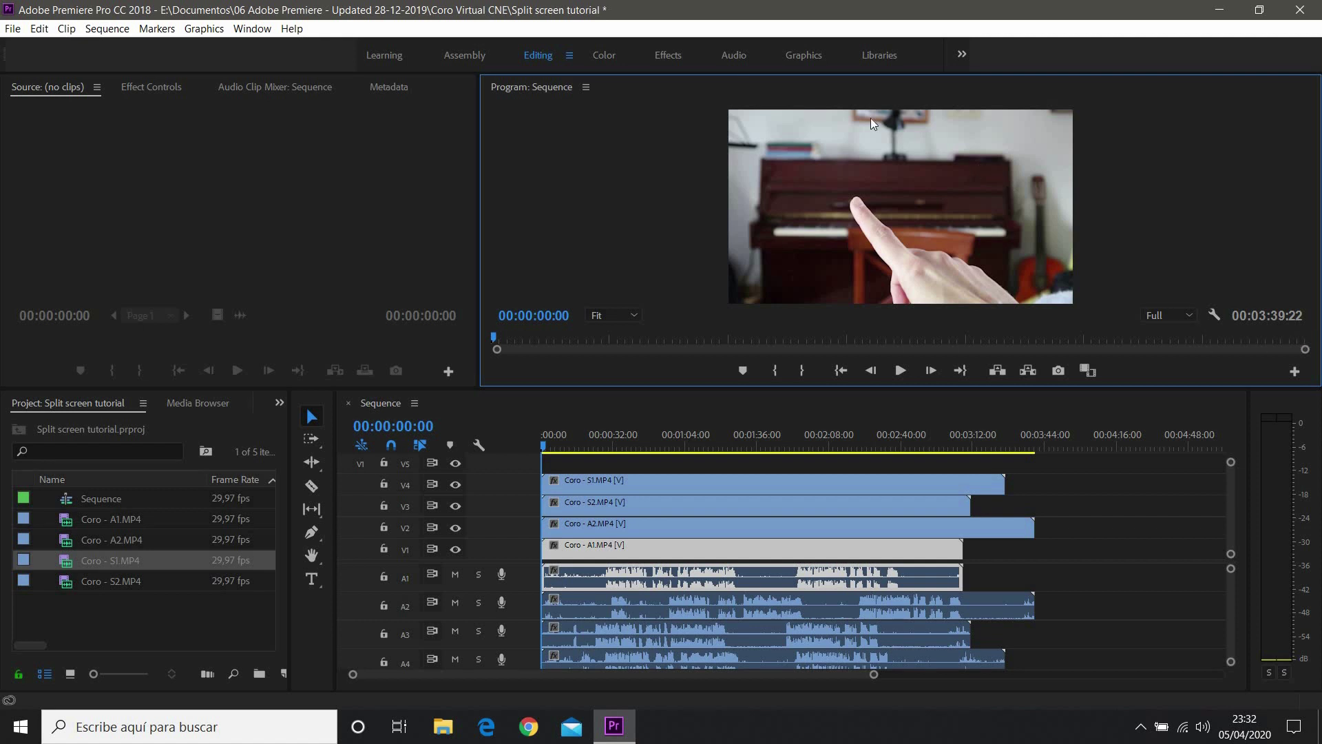
left_click(1194, 314)
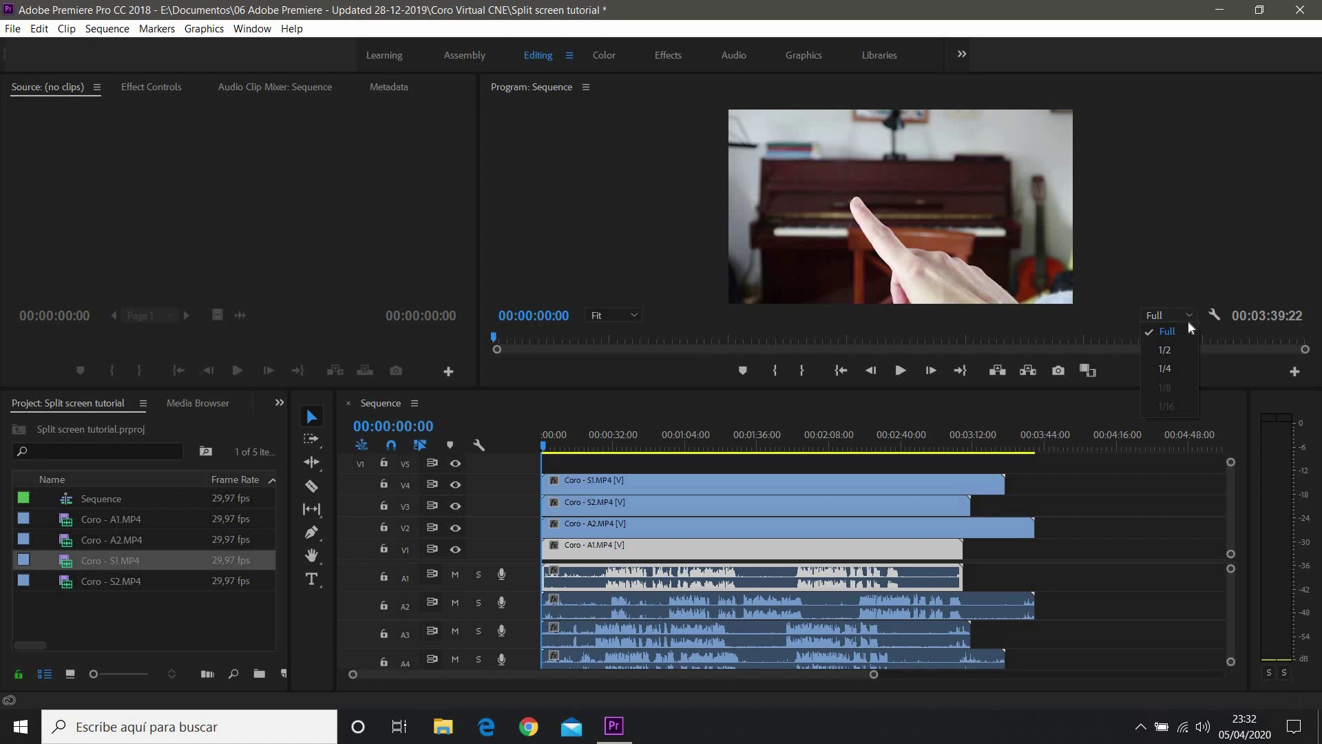
left_click(1164, 369)
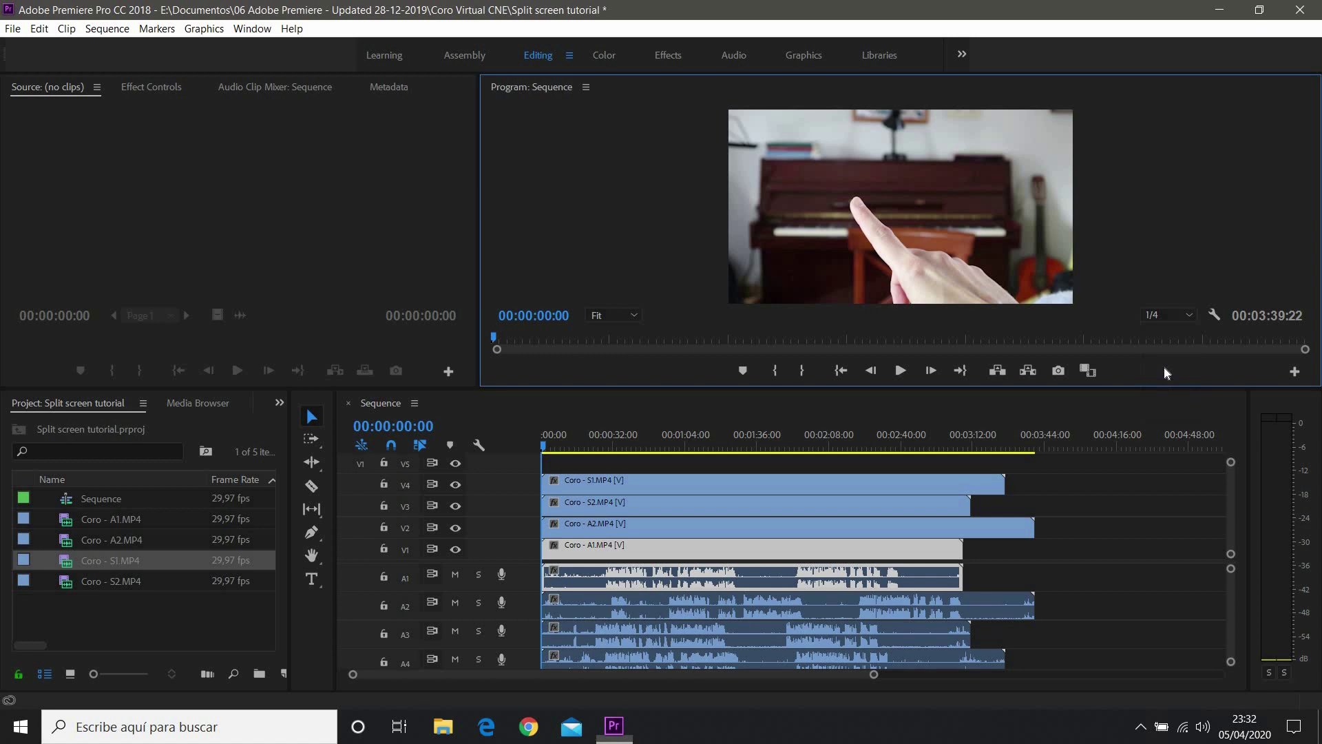
Select the clips stacked on V4 down to V1 one after another to review their track order.
left_click(627, 487)
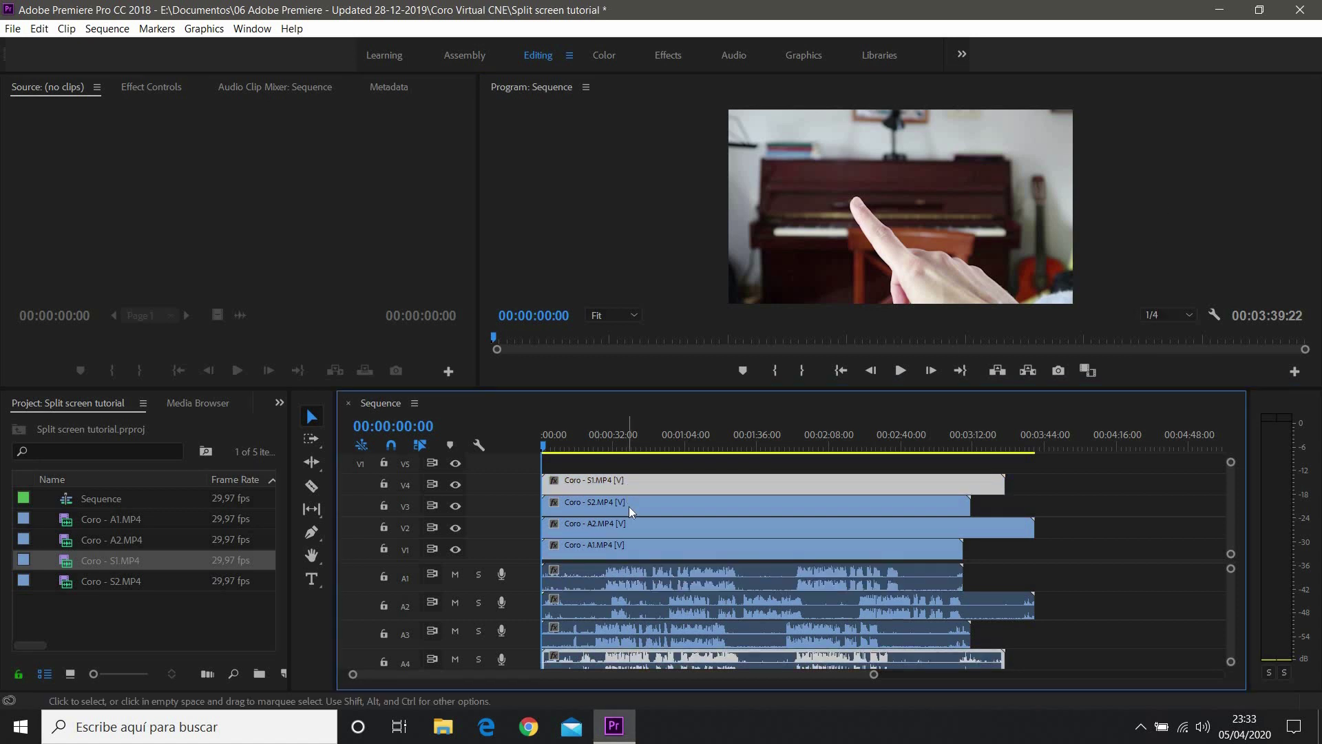
left_click(629, 506)
left_click(639, 529)
left_click(642, 549)
left_click(632, 481)
left_click(593, 510)
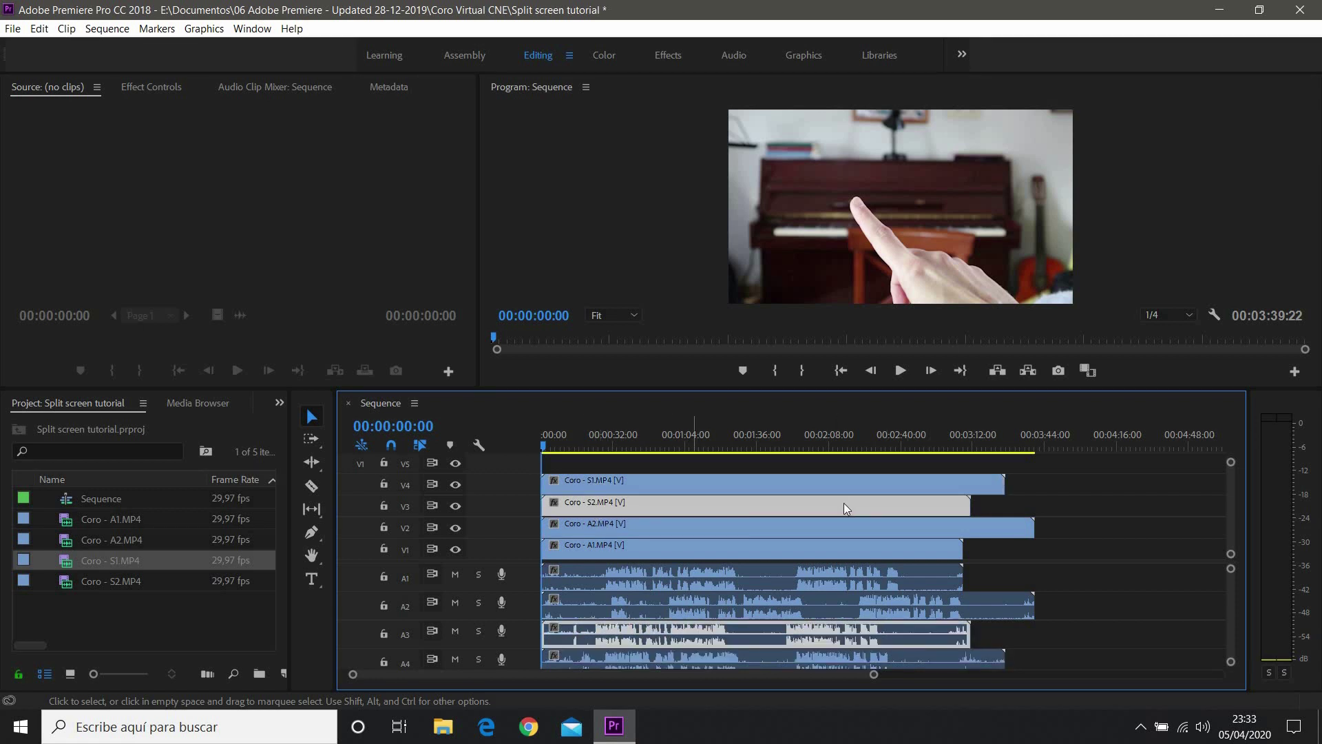
left_click(730, 527)
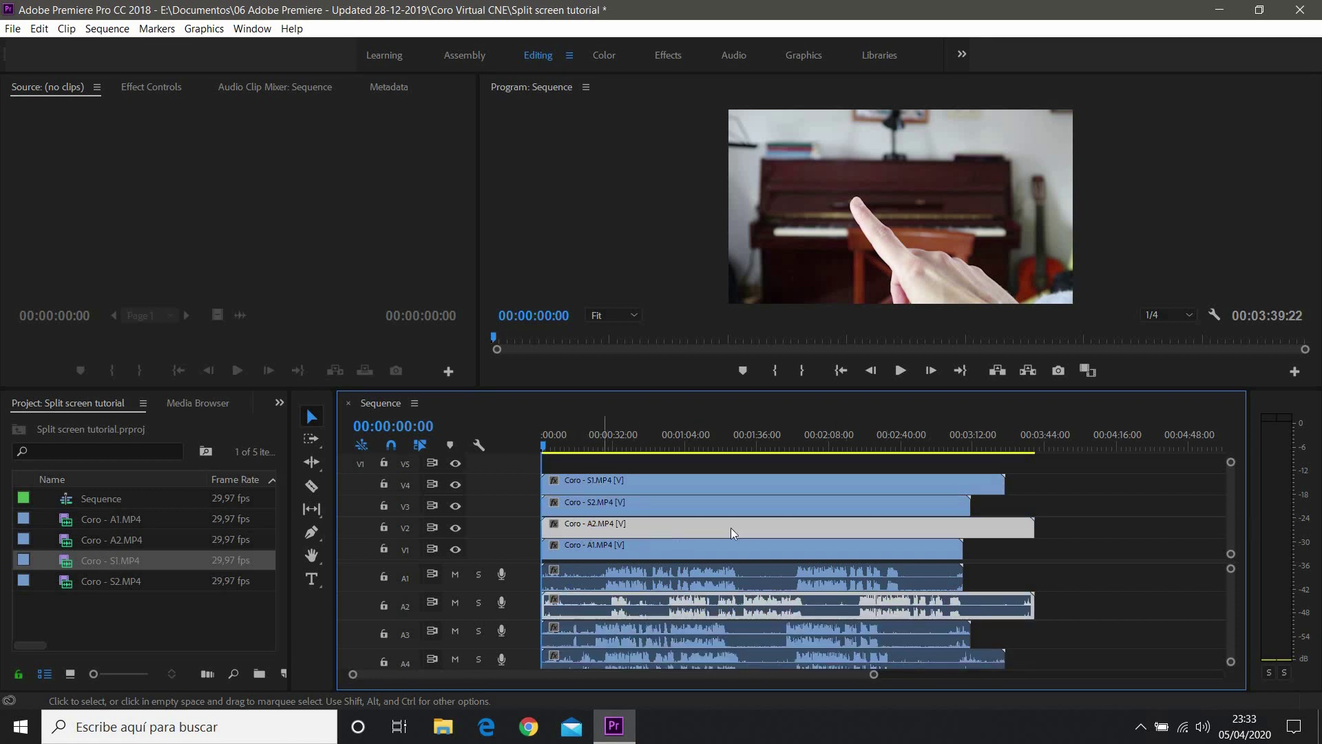
Select the bottom Coro - A1 clip and the top Coro - S1 clip for comparison, and move the playhead to 00:00:00:23.
left_click(588, 547)
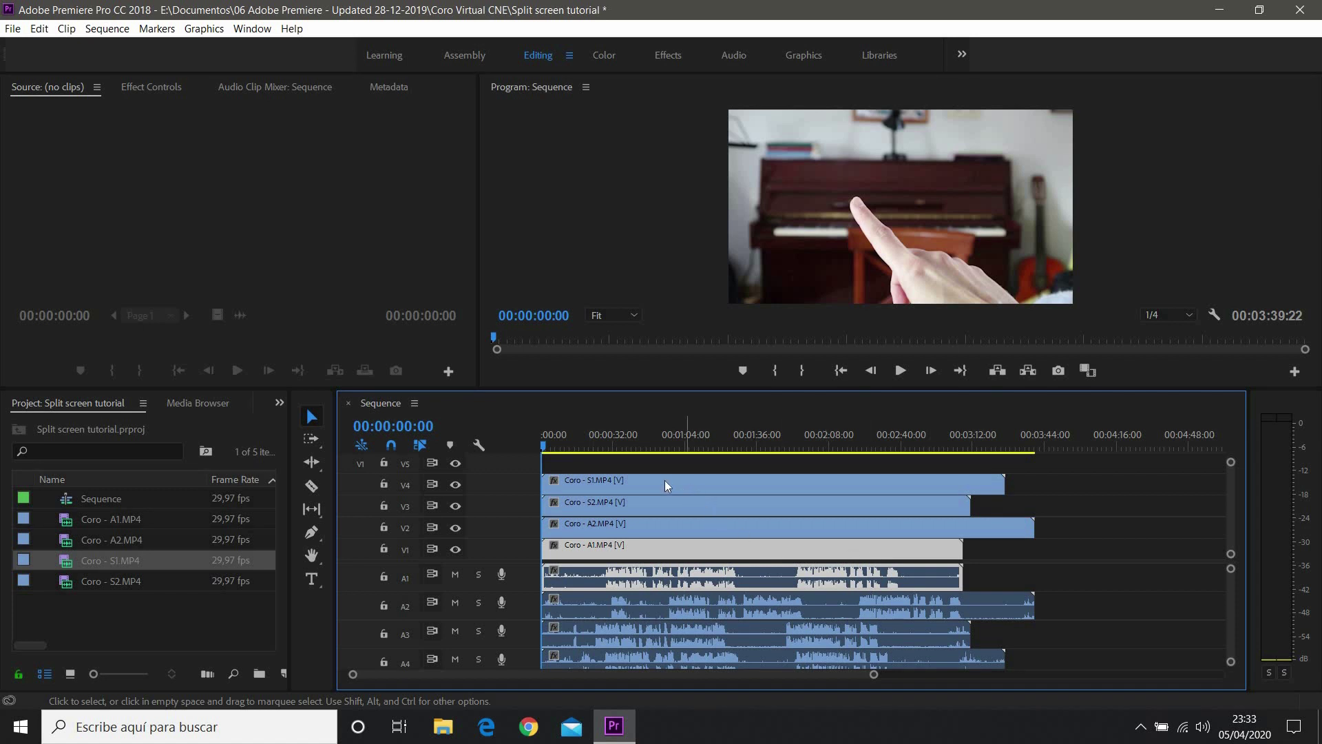
left_click(618, 482)
left_click(861, 210)
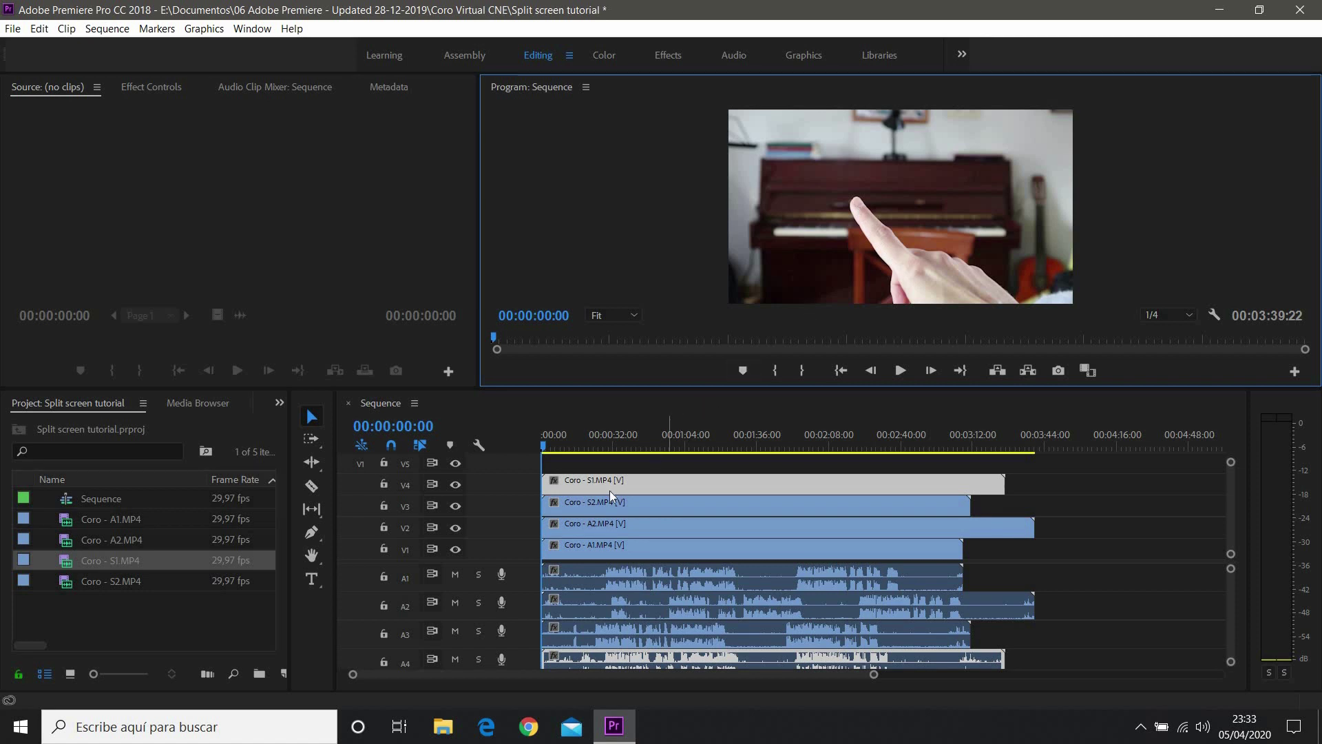
left_click(589, 484)
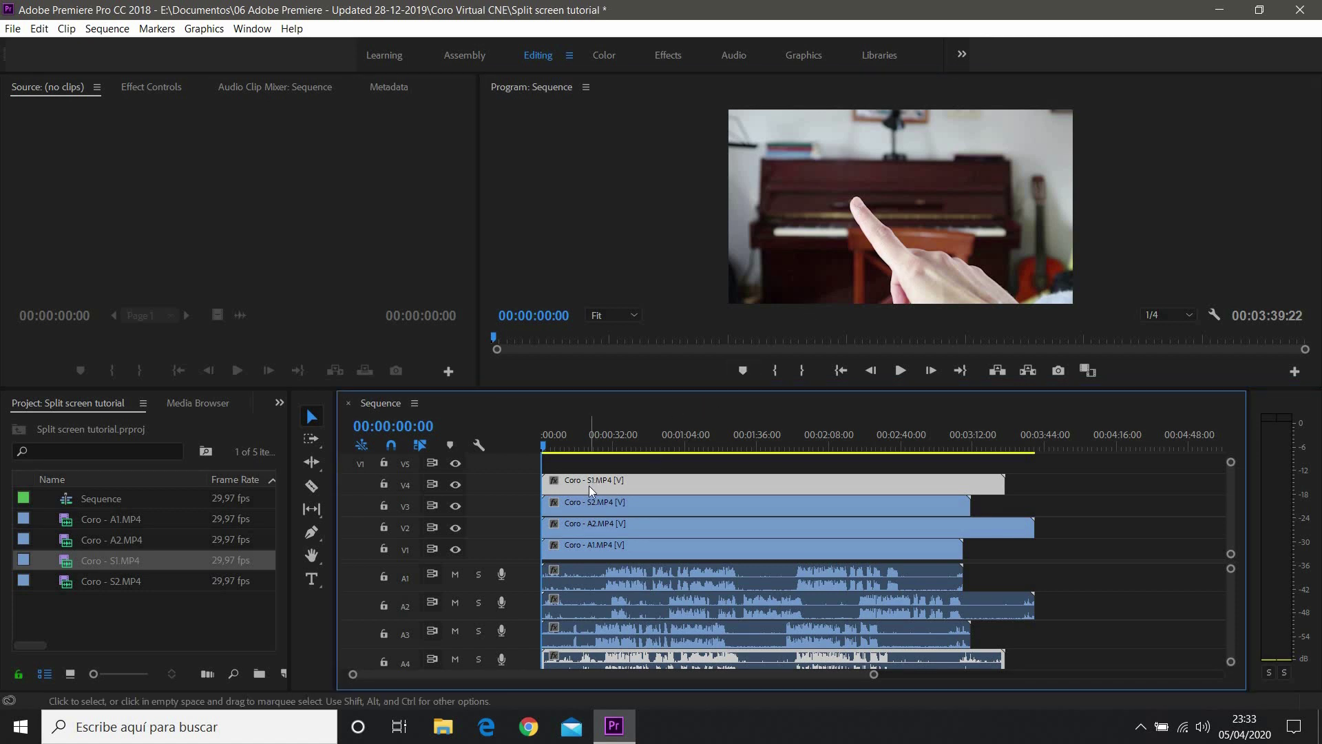
key("ctrl+z")
left_click_drag(553, 477, 544, 482)
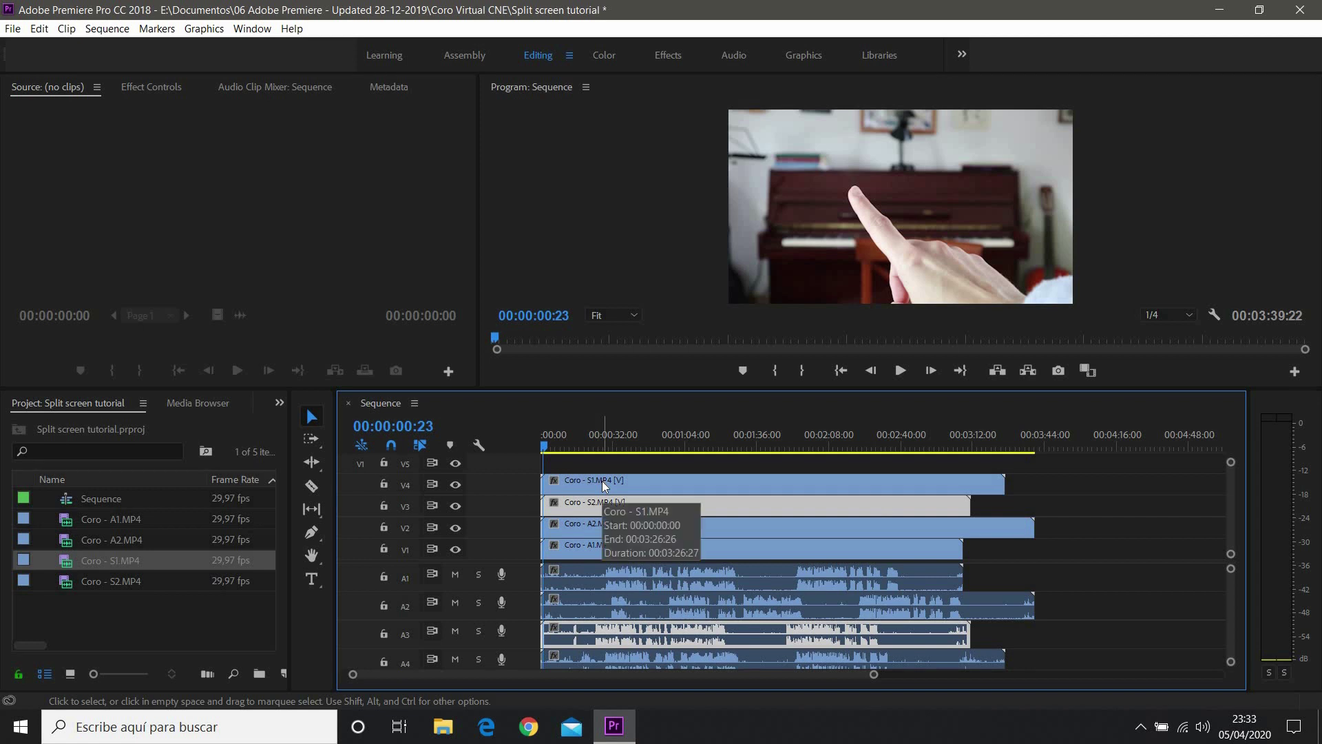
Show the effect controls of the Coro - S1 clip on V4 and set its Scale to 50.
left_click(602, 480)
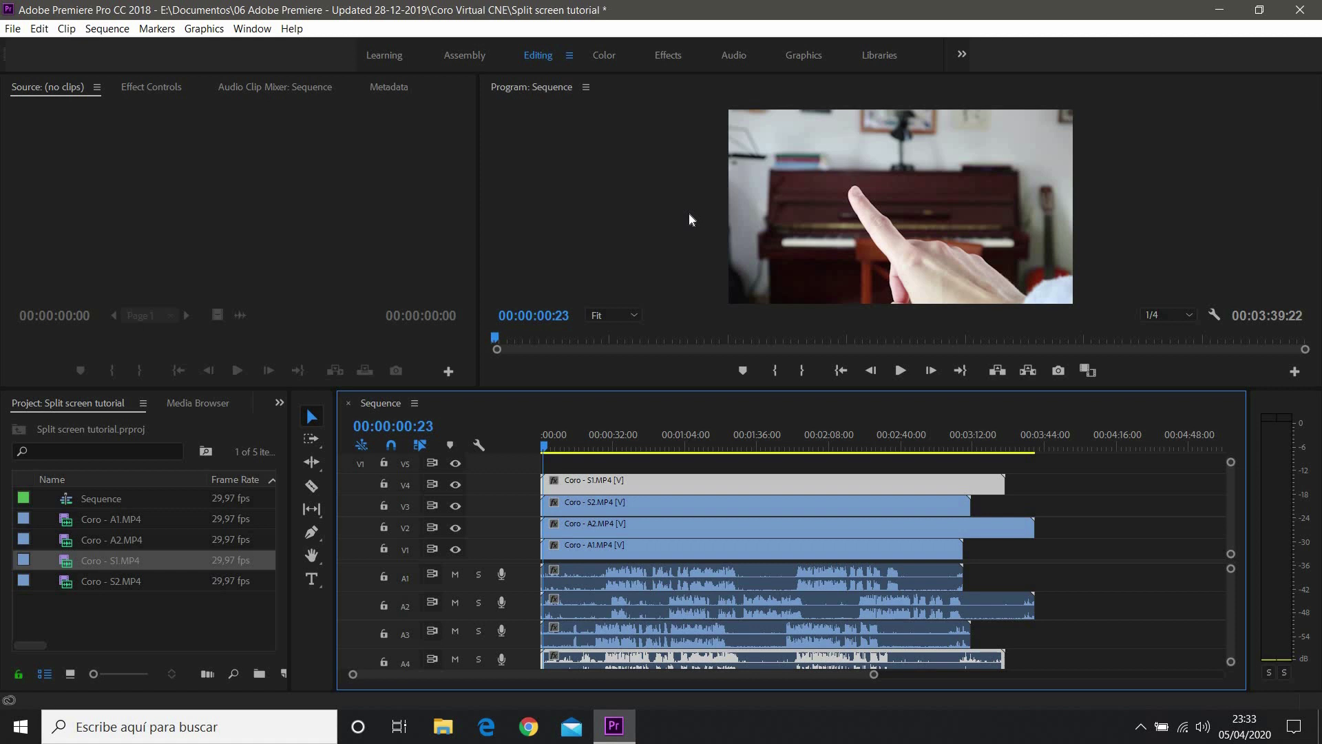
left_click(615, 508)
left_click(599, 482)
left_click(144, 88)
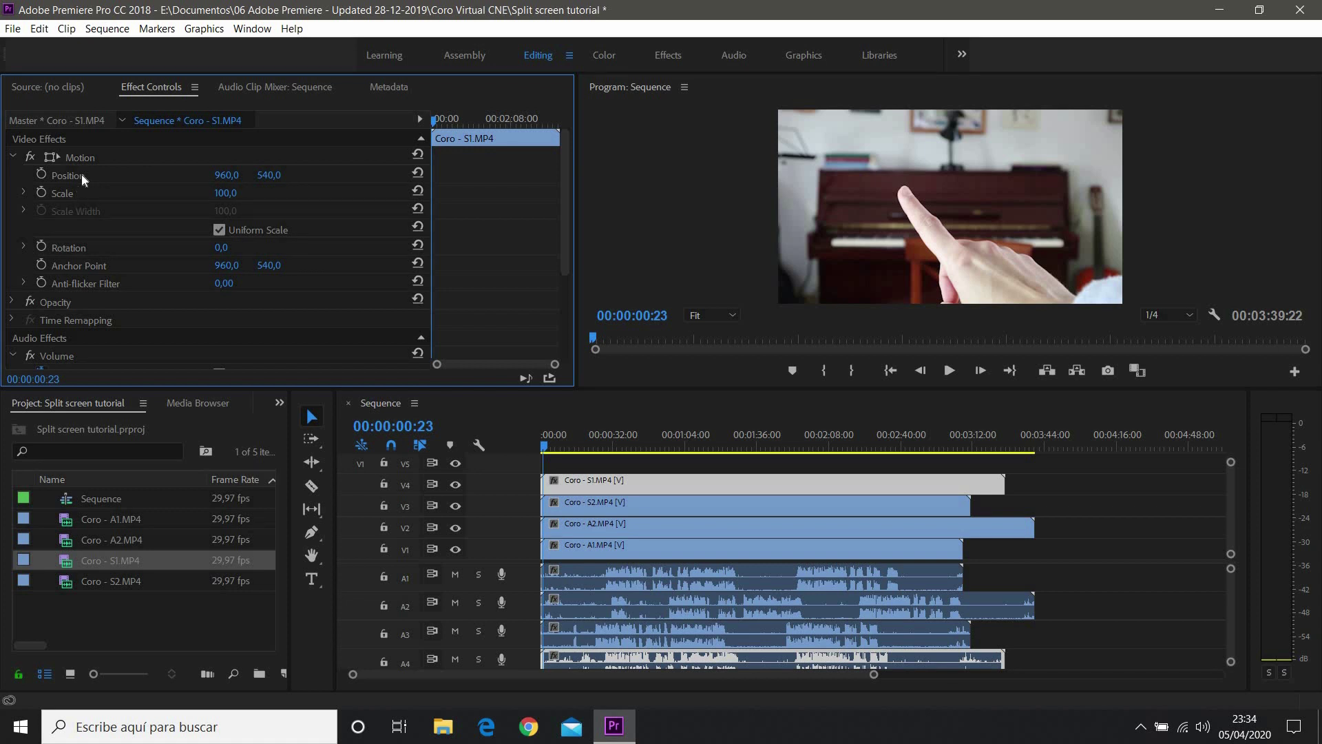
left_click(226, 194)
type("50")
key("Return")
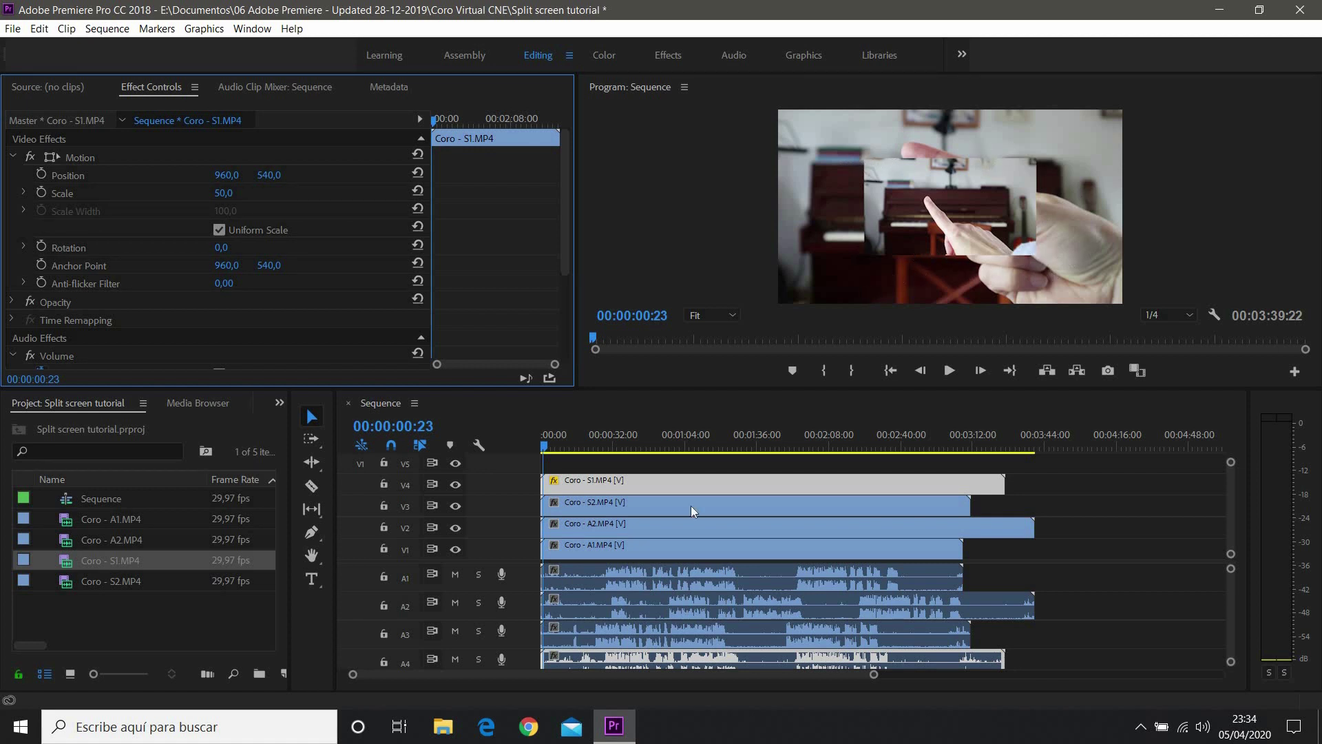
Set the horizontal Position of the Coro - S1 clip to 477 so its picture sits along the frame's left edge.
left_click(501, 675)
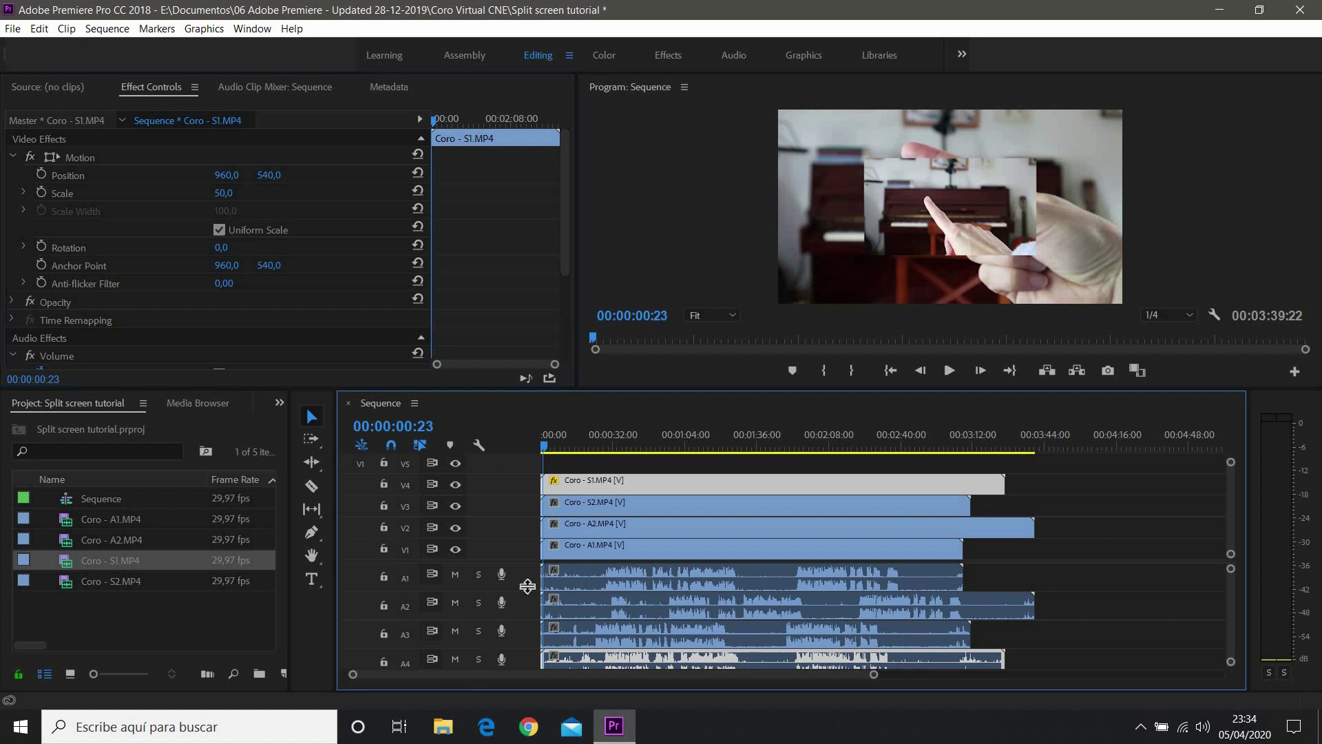
left_click(582, 506)
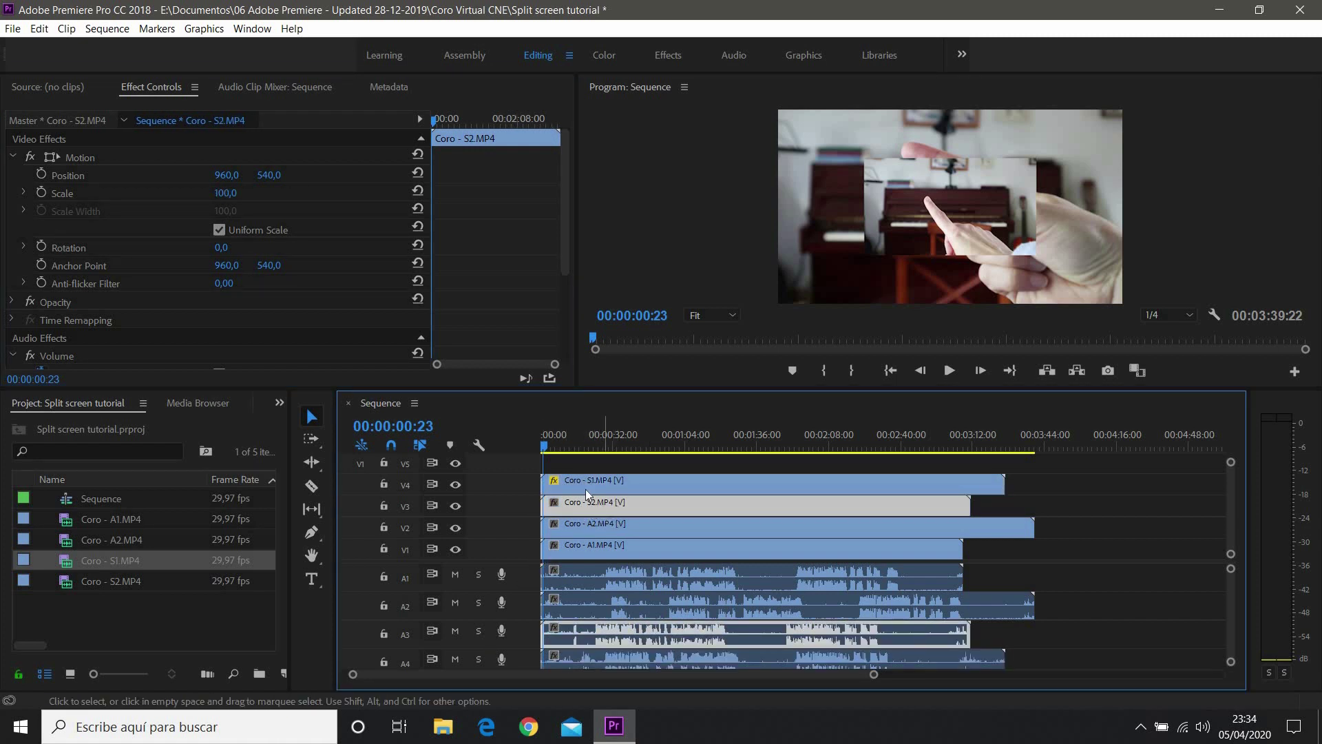
left_click(585, 489)
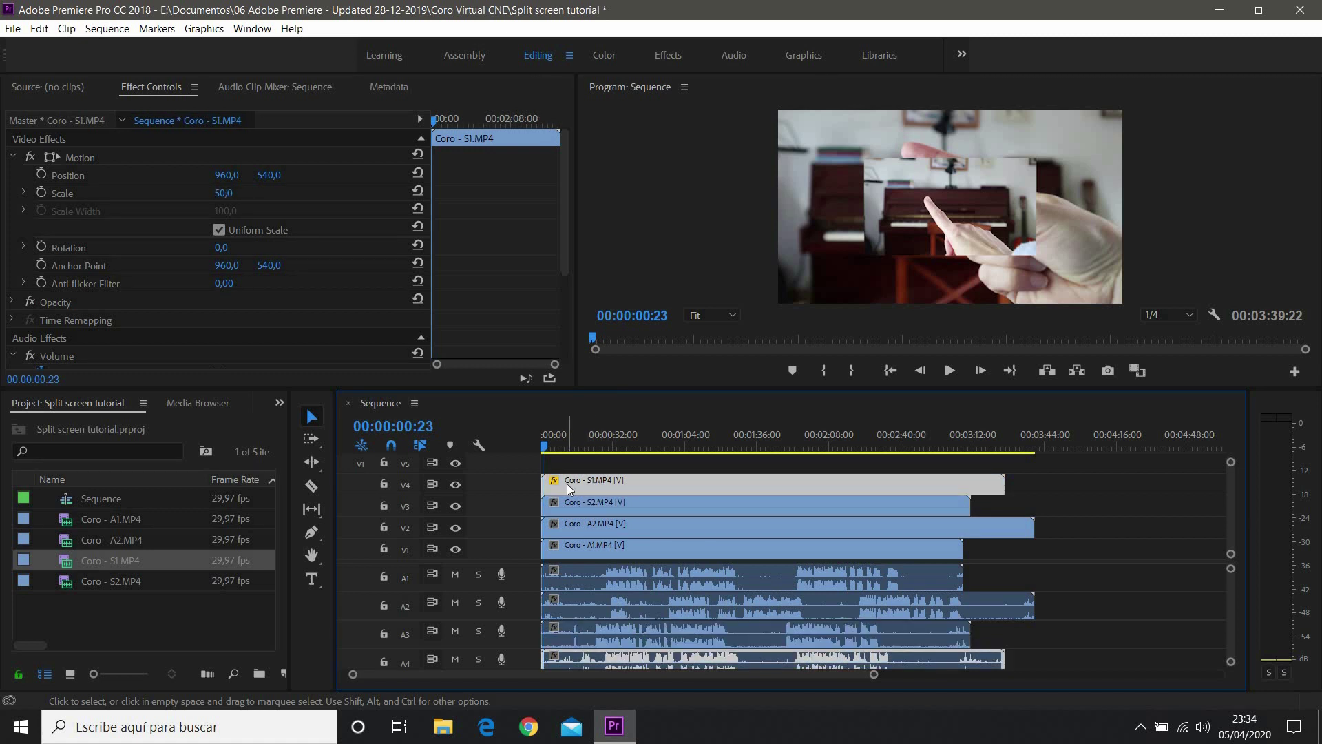
left_click(231, 180)
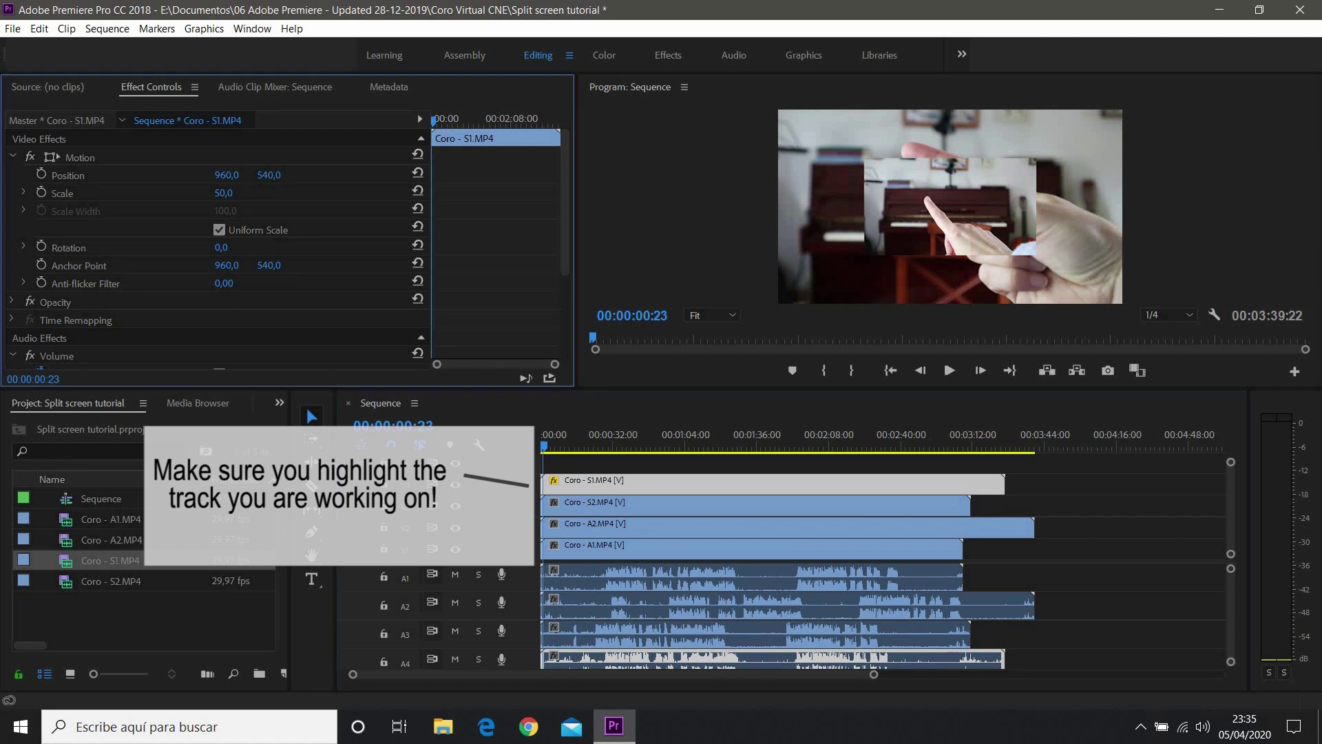
left_click(210, 181)
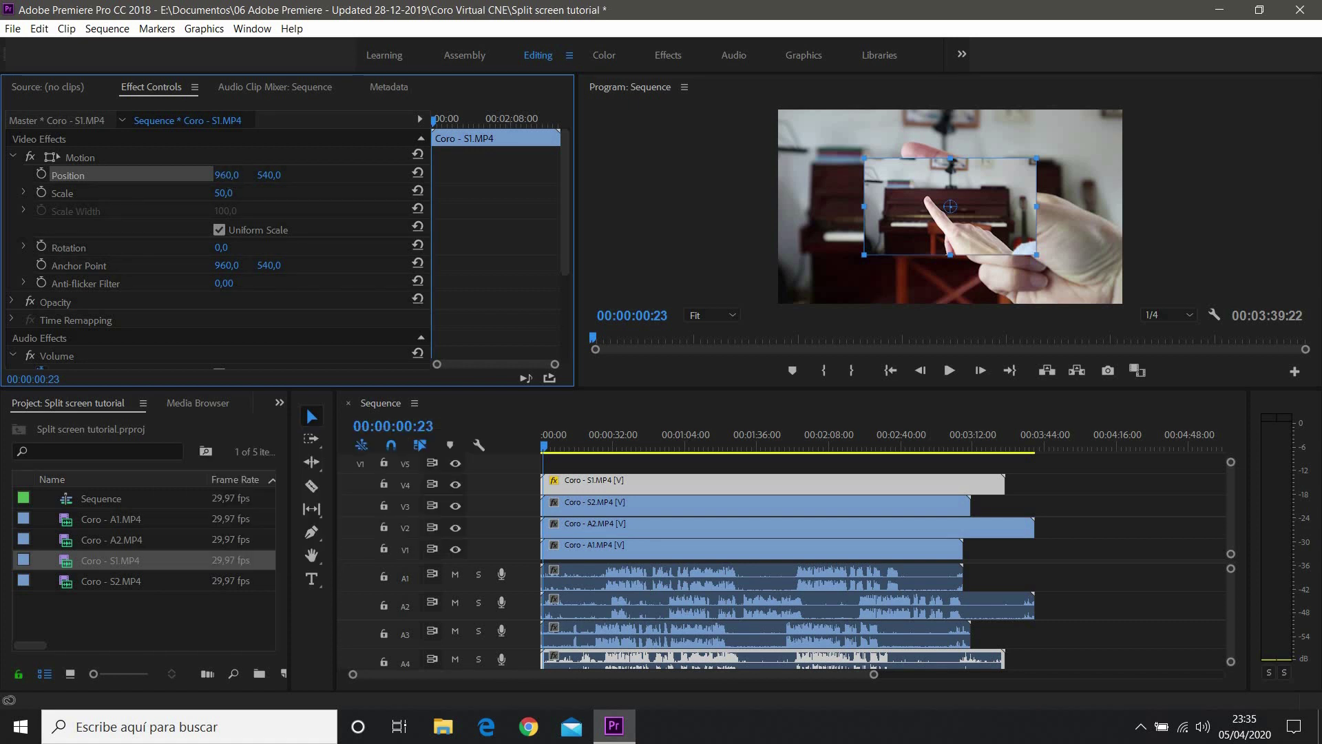
left_click_drag(227, 175, 2, 175)
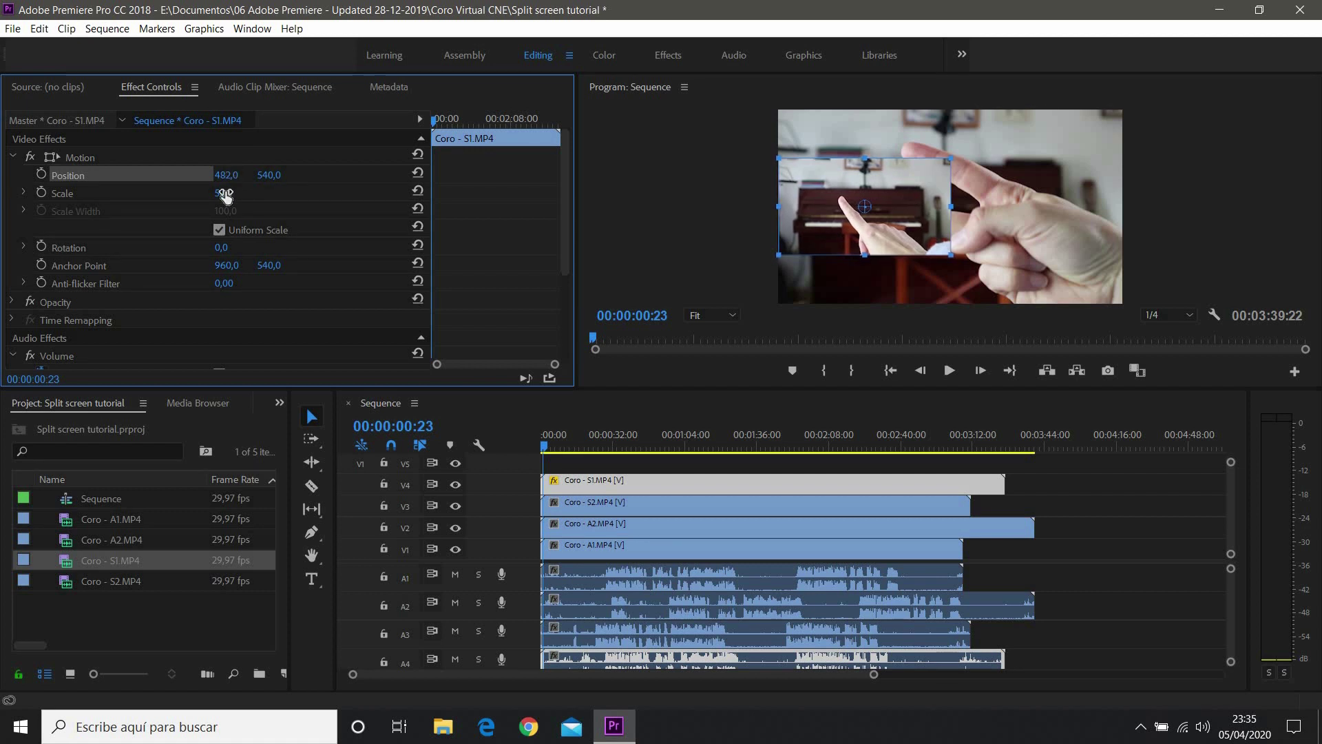
left_click_drag(233, 175, 221, 176)
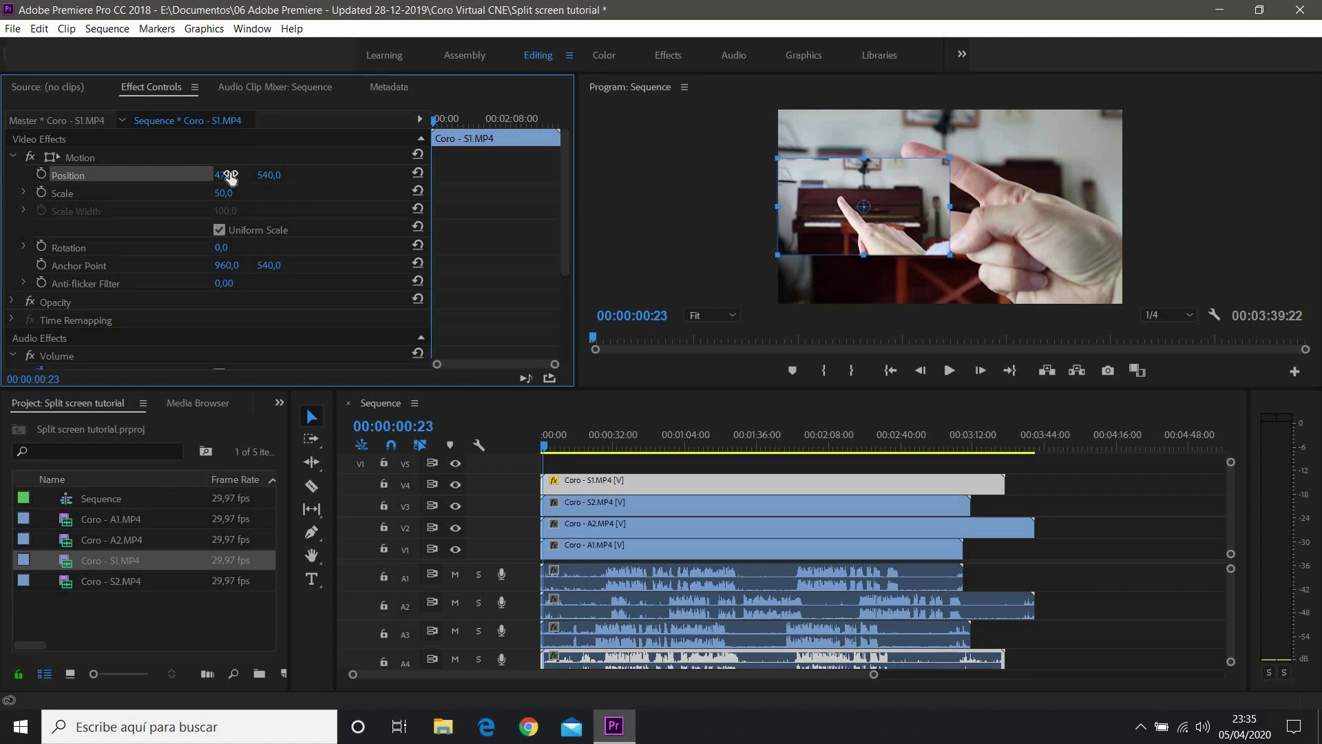
Move the Coro - S1 picture up into the frame's upper-left quadrant, at a vertical Position of about 271.
left_click(94, 160)
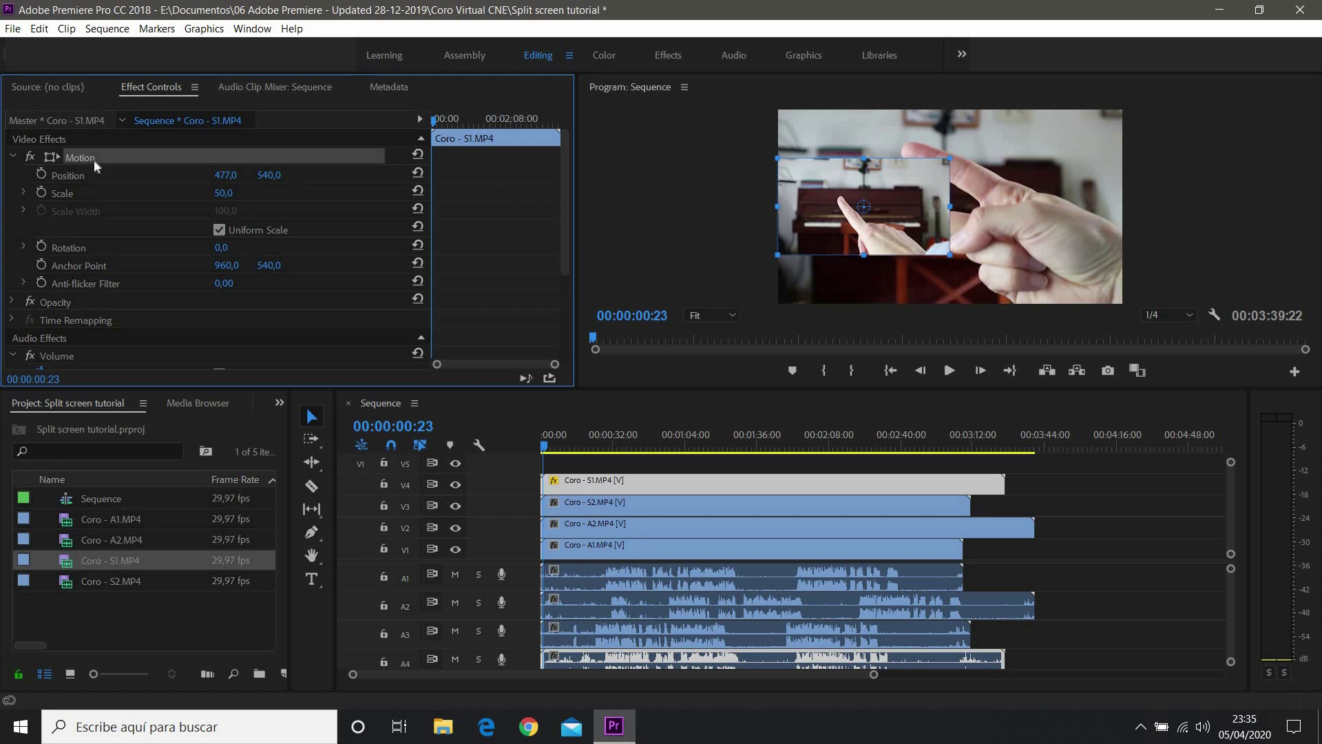
left_click(81, 177)
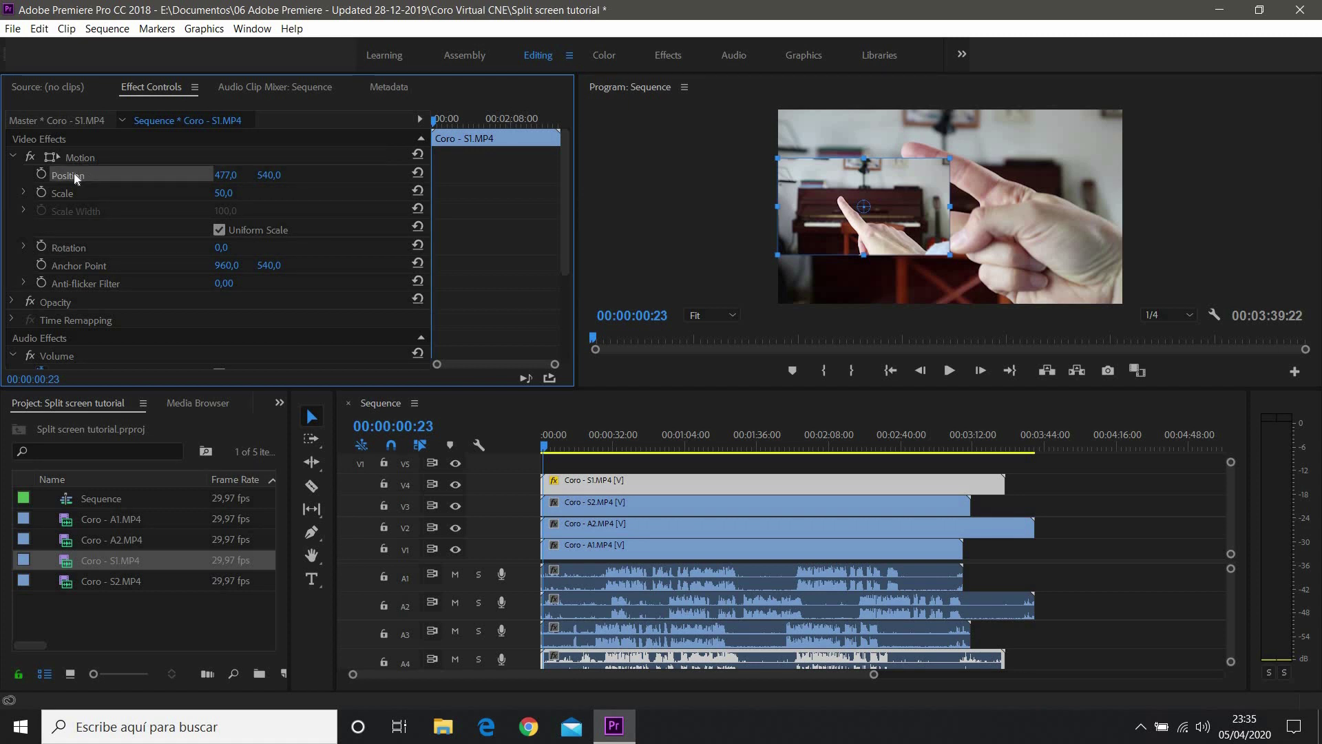
left_click(77, 159)
left_click(70, 177)
left_click(914, 229)
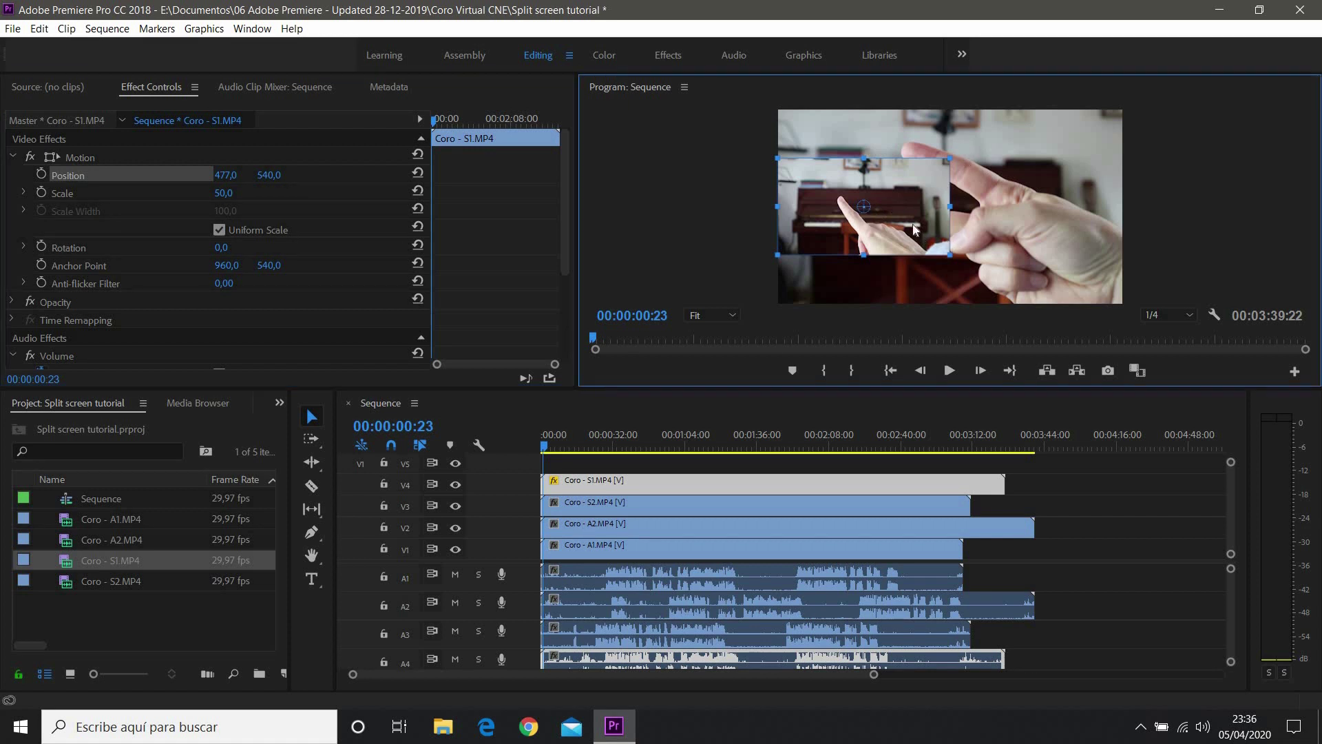
left_click_drag(919, 216, 914, 180)
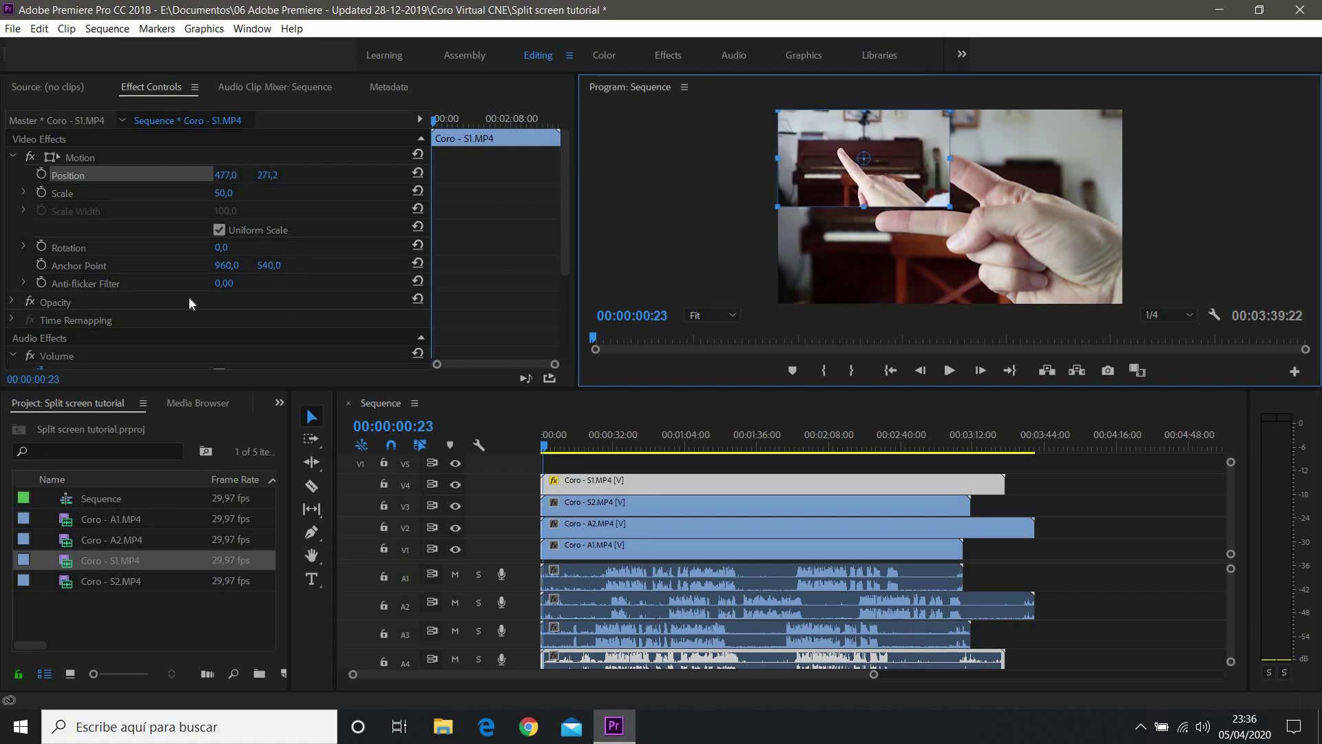
left_click(218, 180)
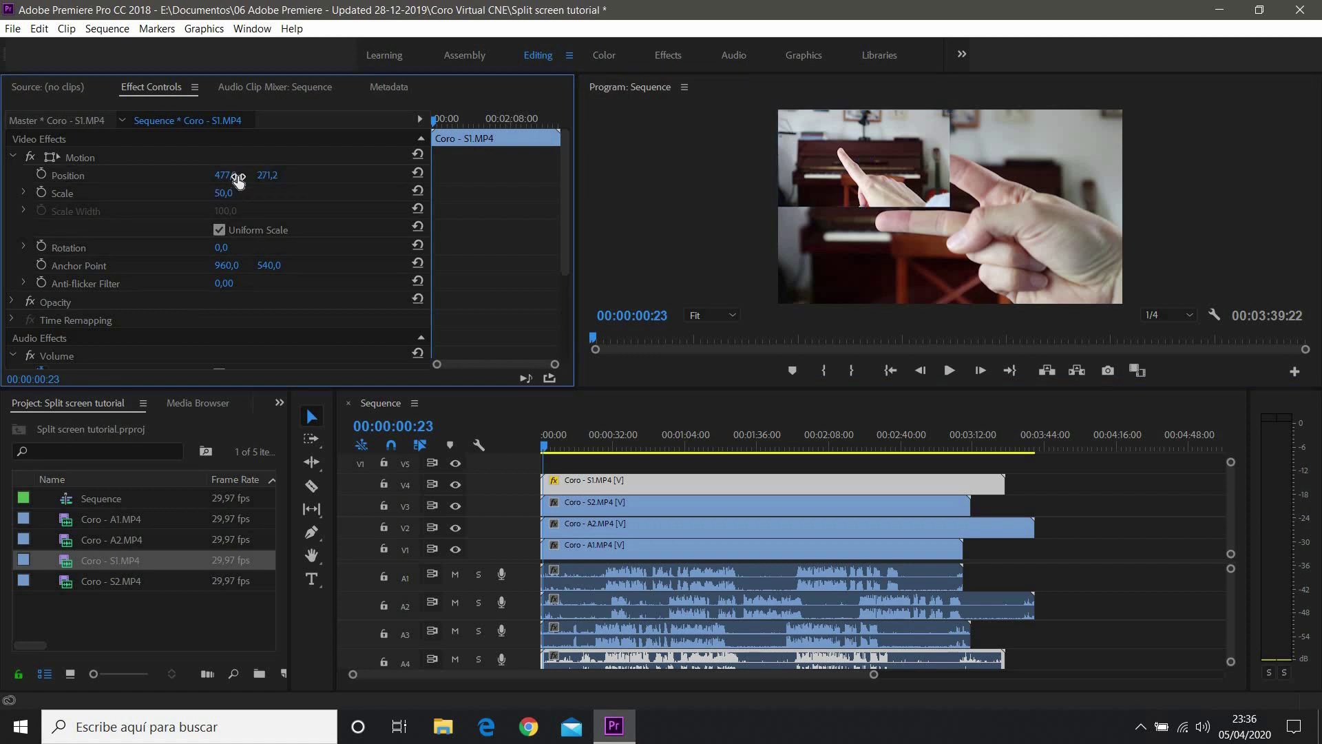
left_click_drag(947, 183, 948, 184)
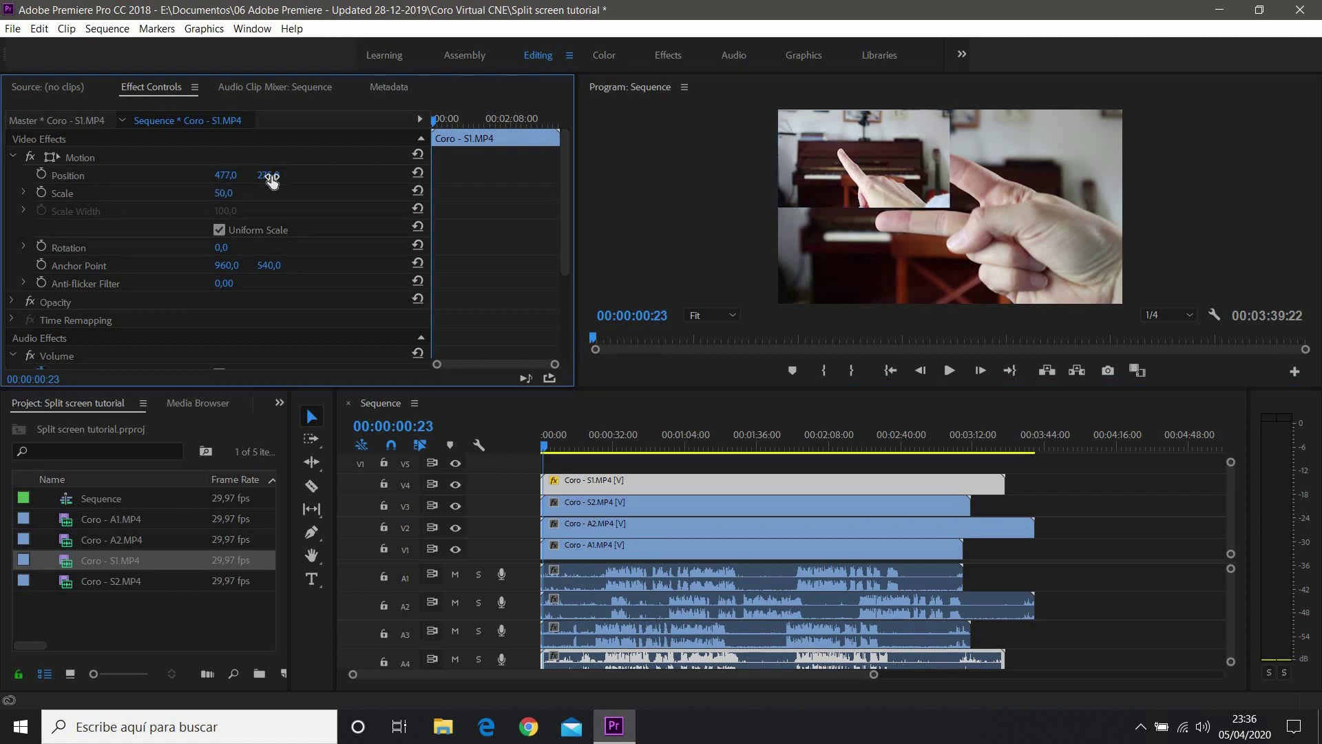
left_click_drag(270, 175, 273, 177)
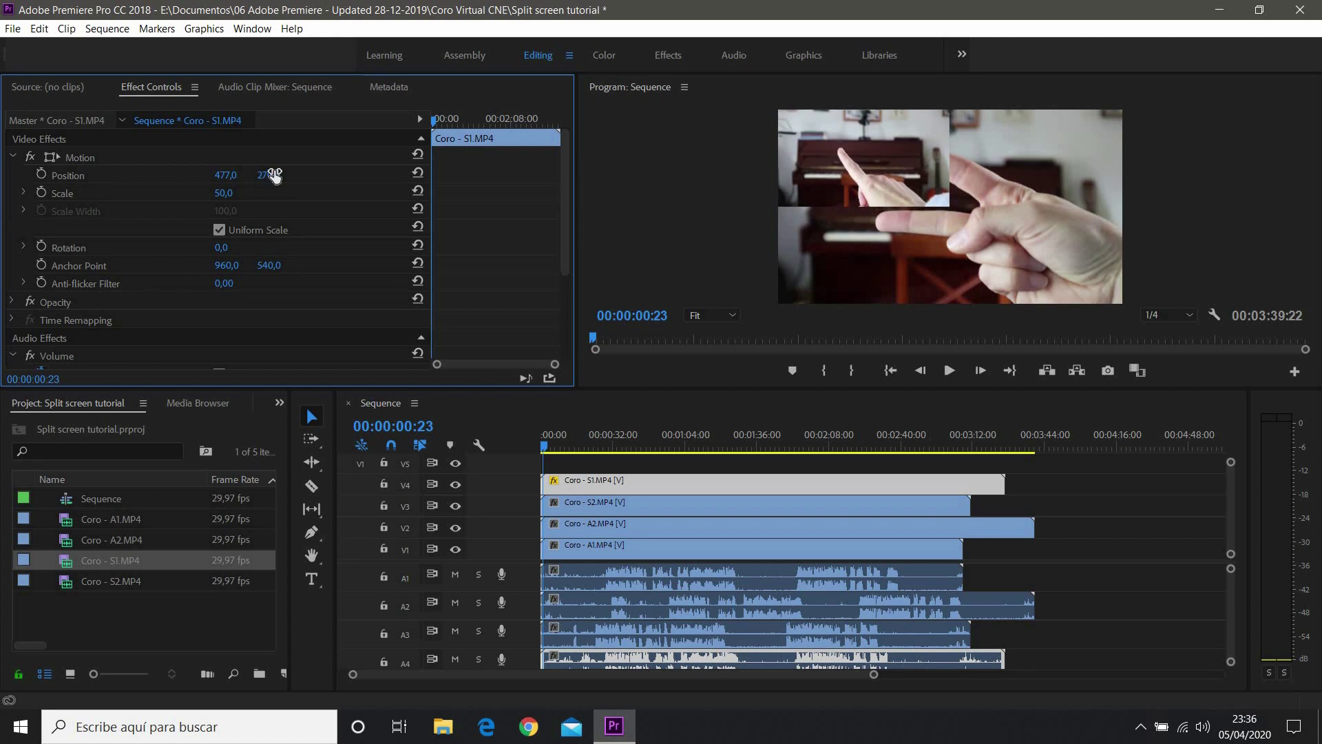
Set the Scale of the Coro - S2 clip on V3 to 50.
left_click(601, 506)
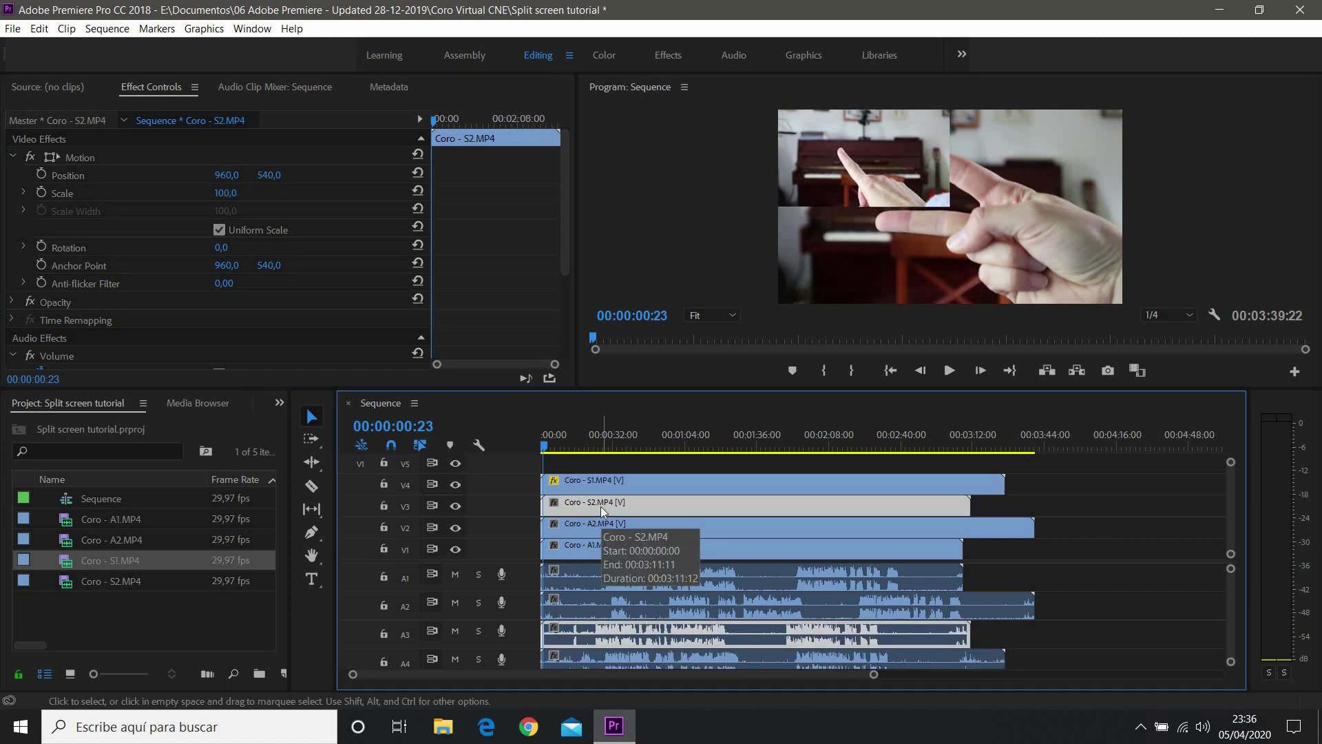
left_click(228, 193)
type("50")
key("Return")
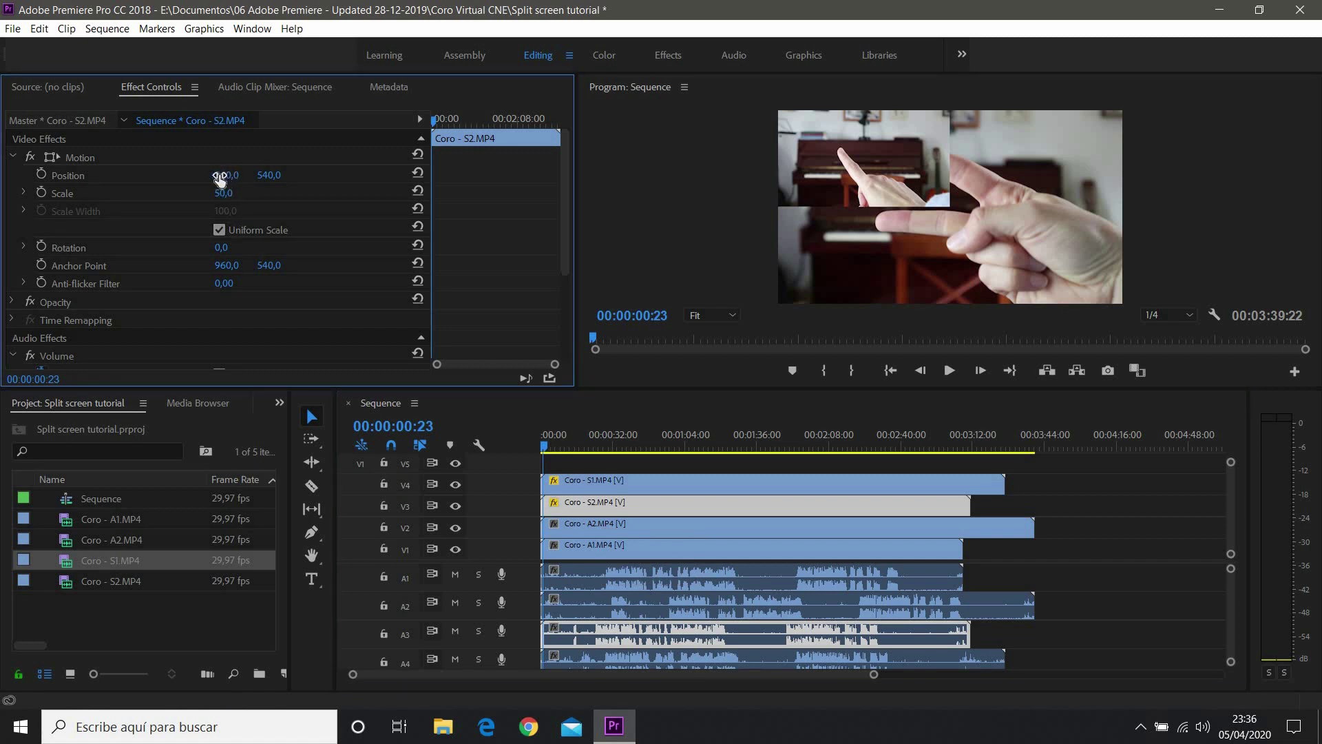
Place the Coro - S2 picture in the frame's upper-right quadrant by setting its Position to 1438, 274.
left_click(230, 174)
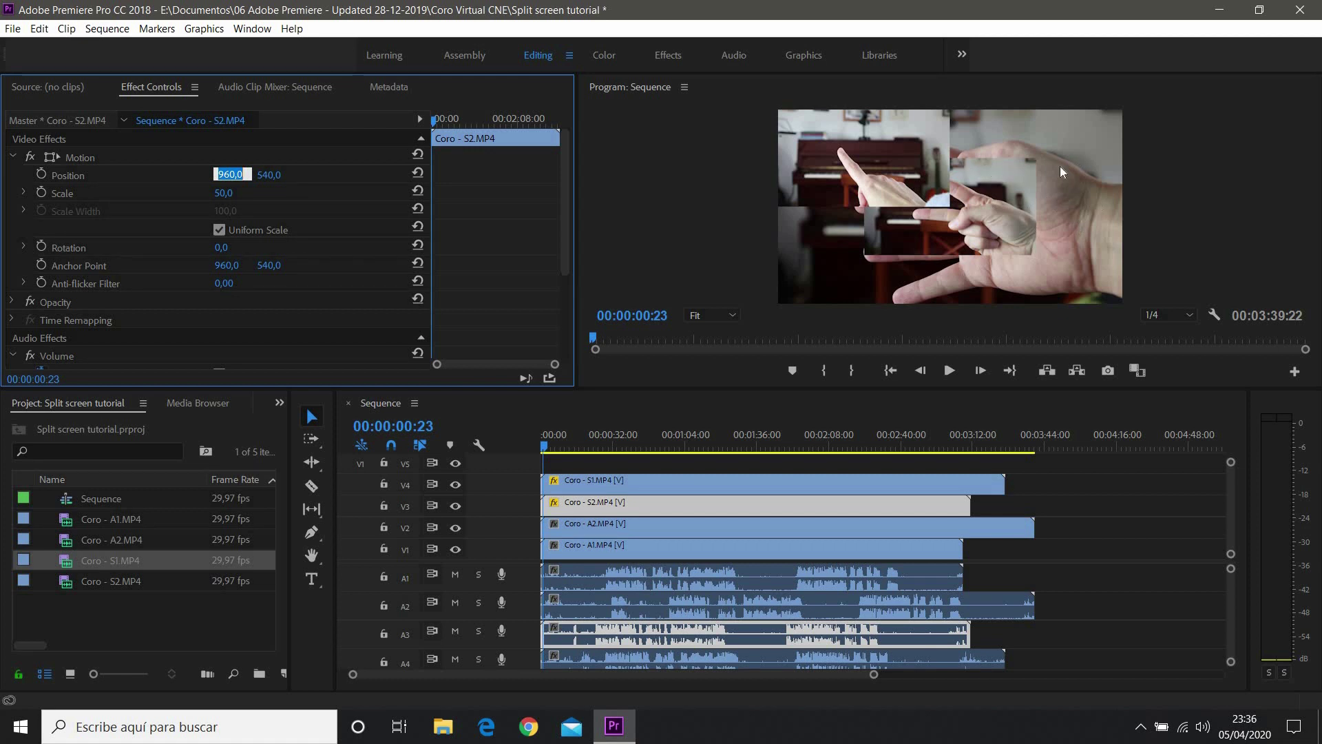
left_click(639, 523)
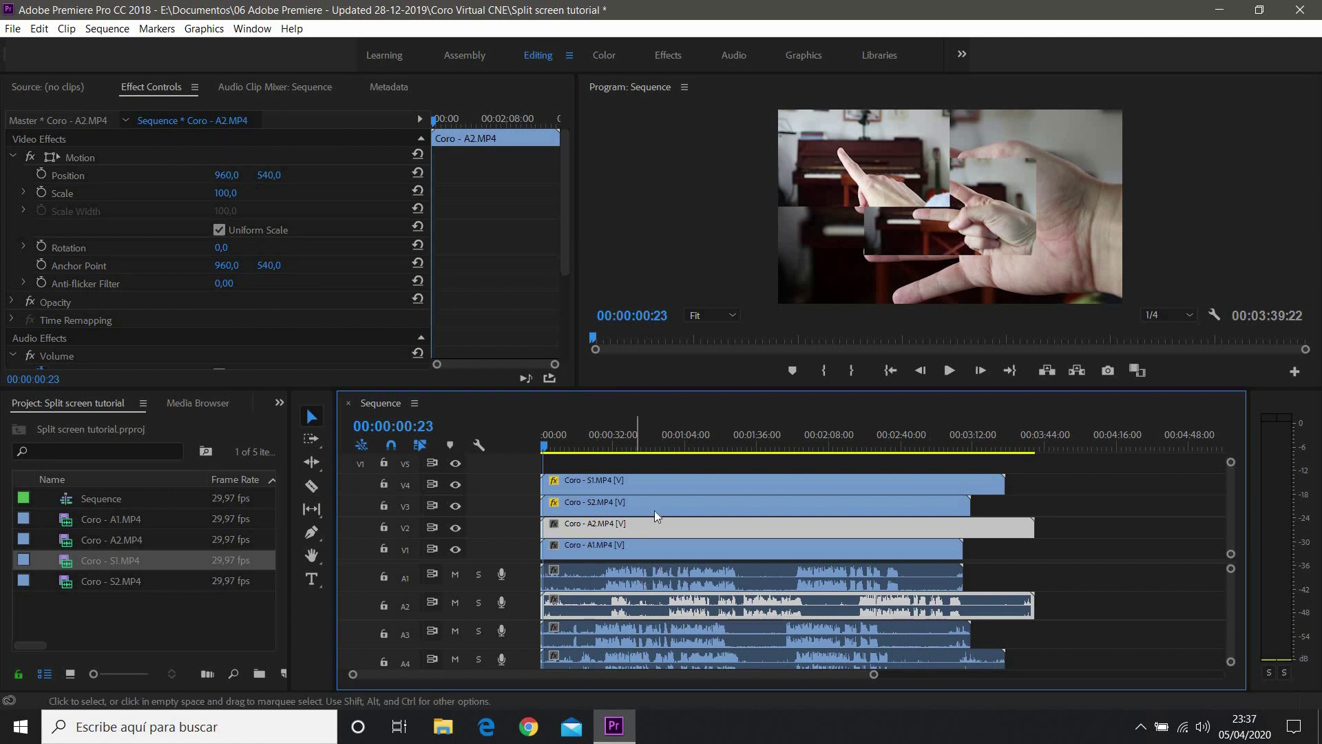
left_click(624, 502)
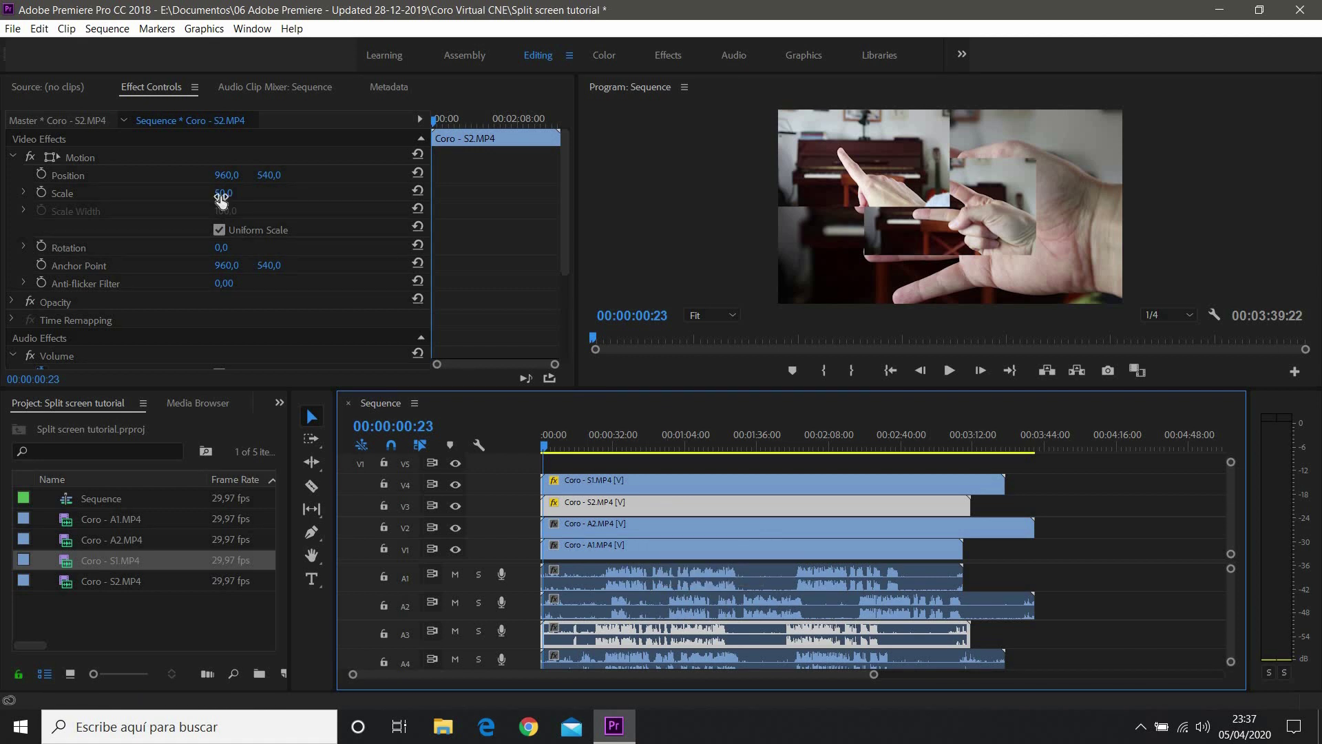
left_click_drag(221, 179, 547, 179)
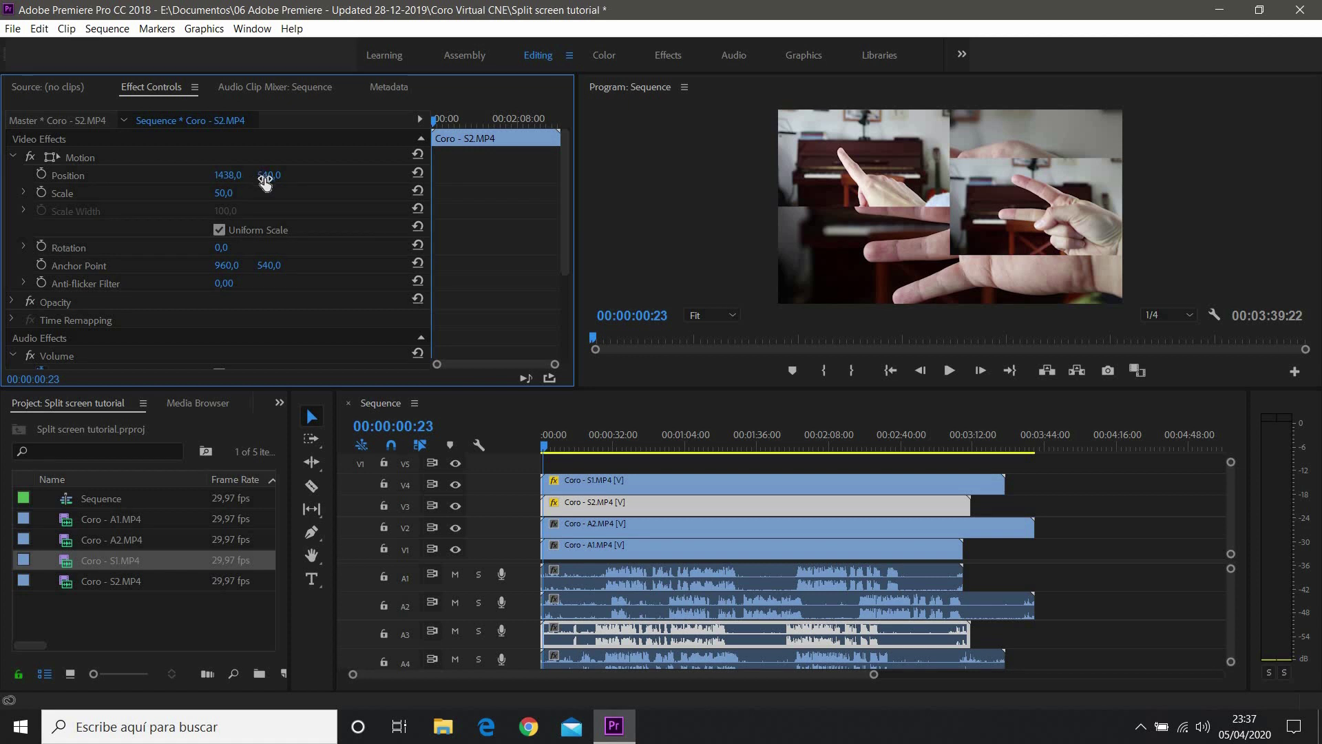
left_click_drag(267, 177, 84, 178)
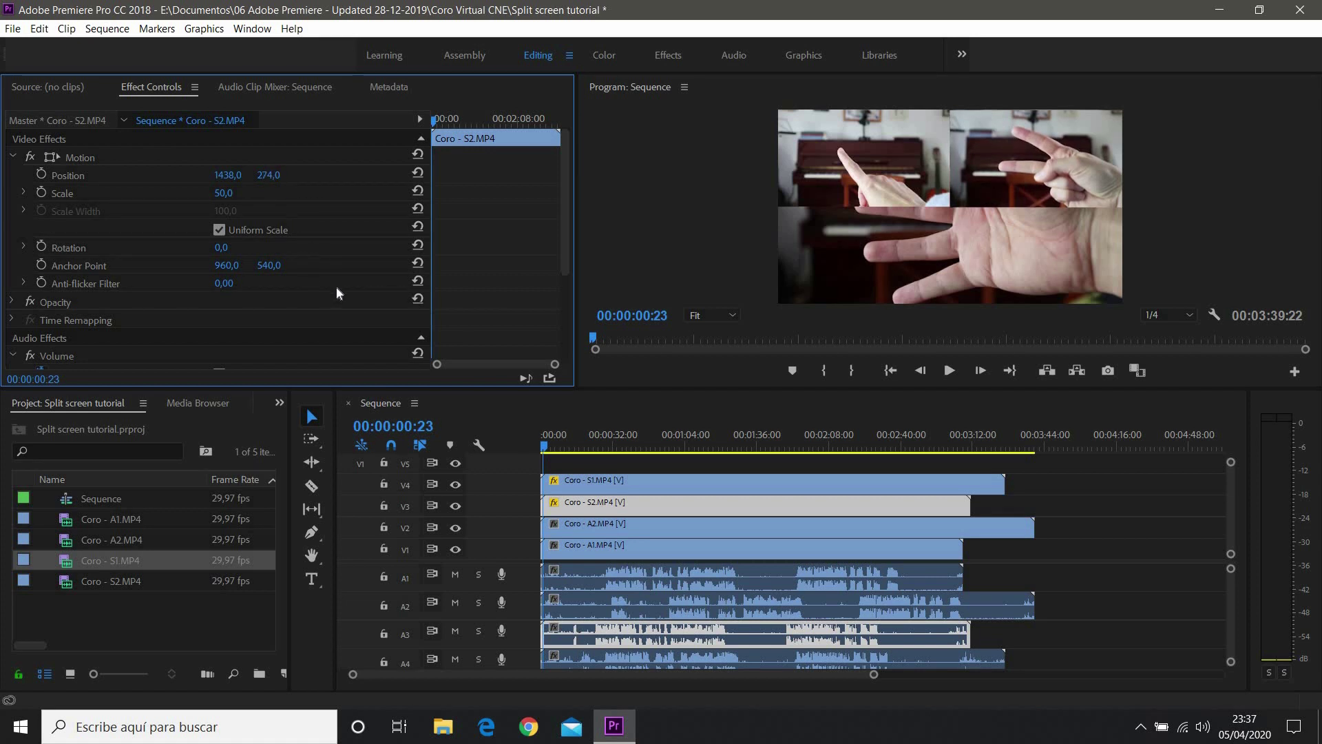
Place the half-size Coro - A2 picture in the lower-right quadrant at about 1435, 809, and Coro - A1 in the lower-left at 478, 808.
left_click(919, 246)
left_click_drag(919, 247, 975, 291)
left_click(688, 549)
left_click_drag(227, 174, 164, 175)
Check the four-way split screen at several points along the sequence, from the opening to about 00:03:20:14.
left_click(711, 444)
left_click(594, 445)
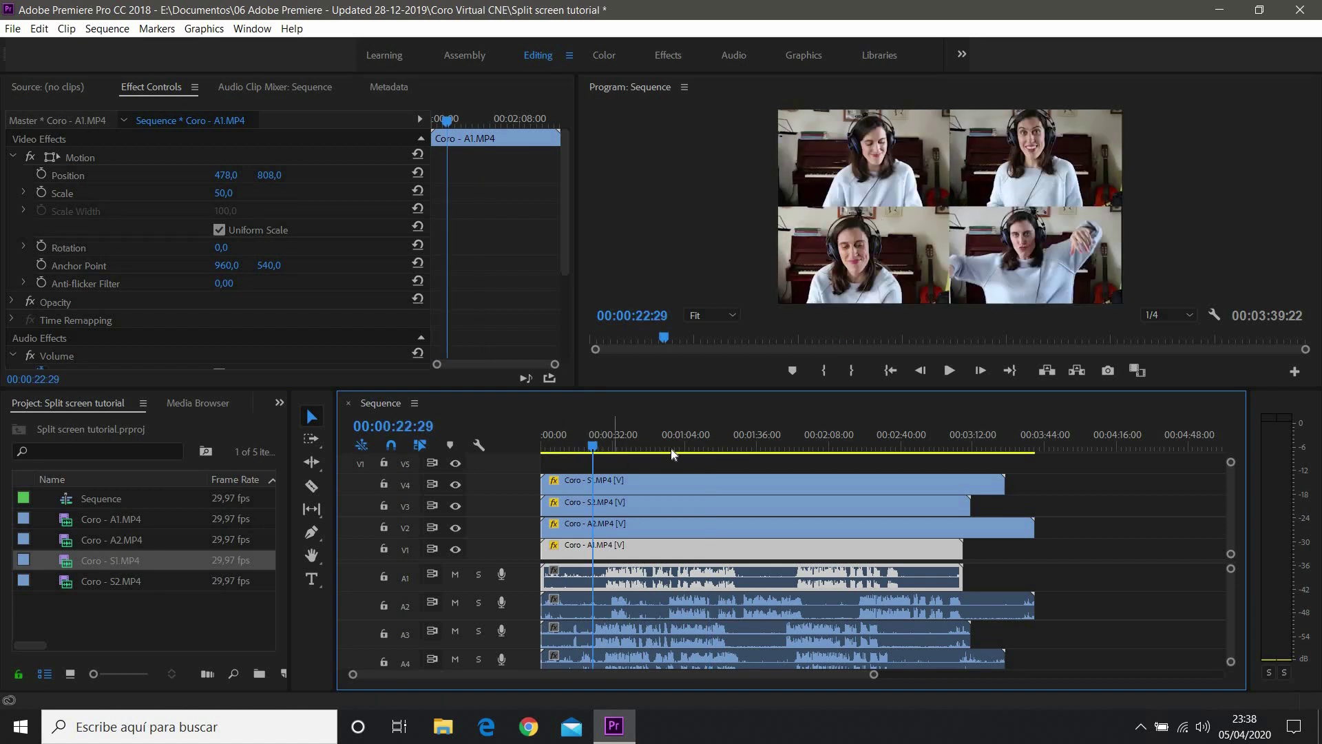
left_click(797, 448)
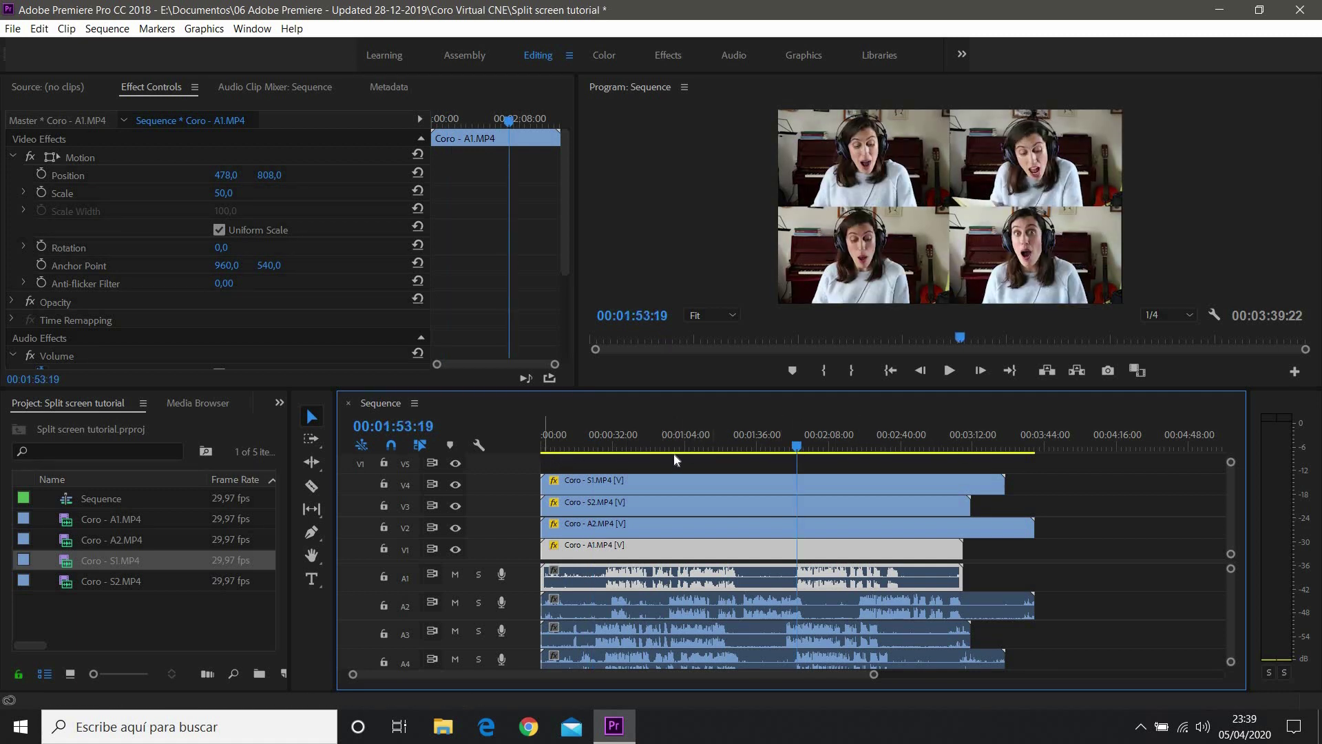
left_click_drag(788, 444, 560, 444)
left_click(617, 449)
left_click(697, 443)
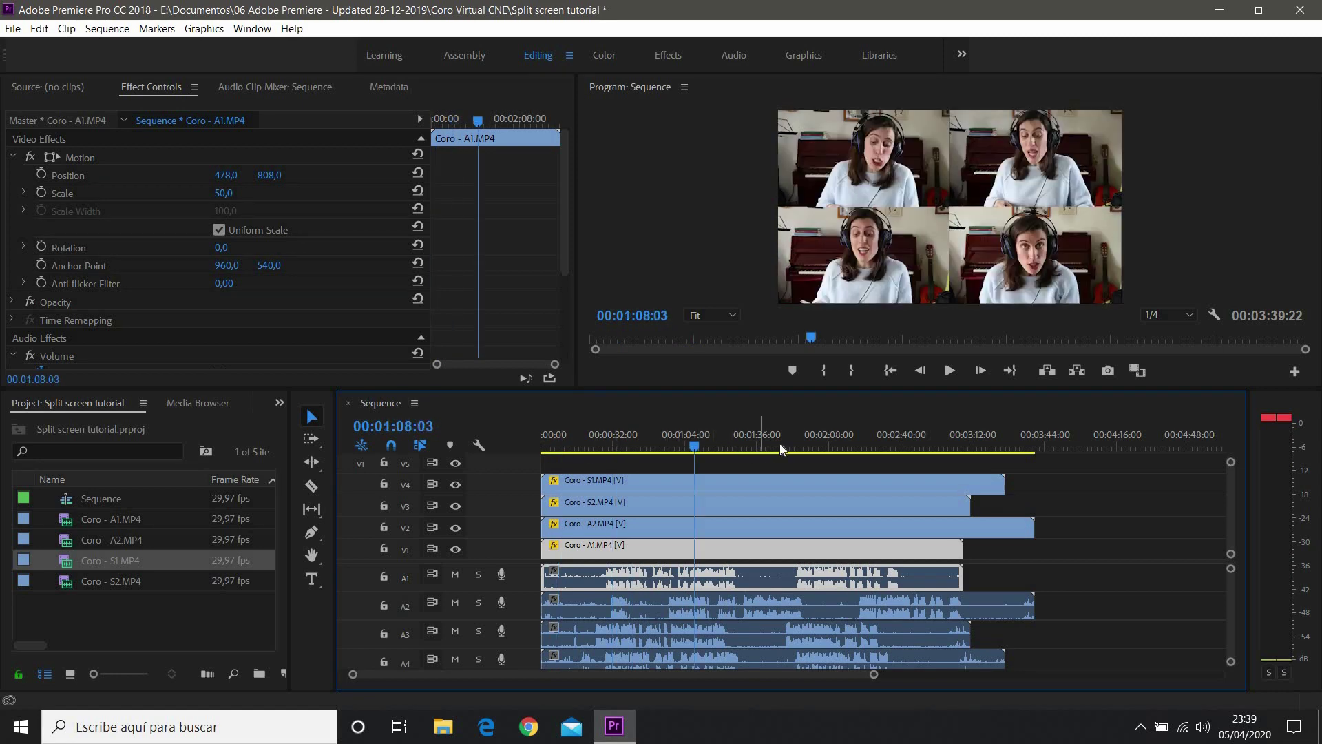
left_click(930, 445)
left_click(994, 444)
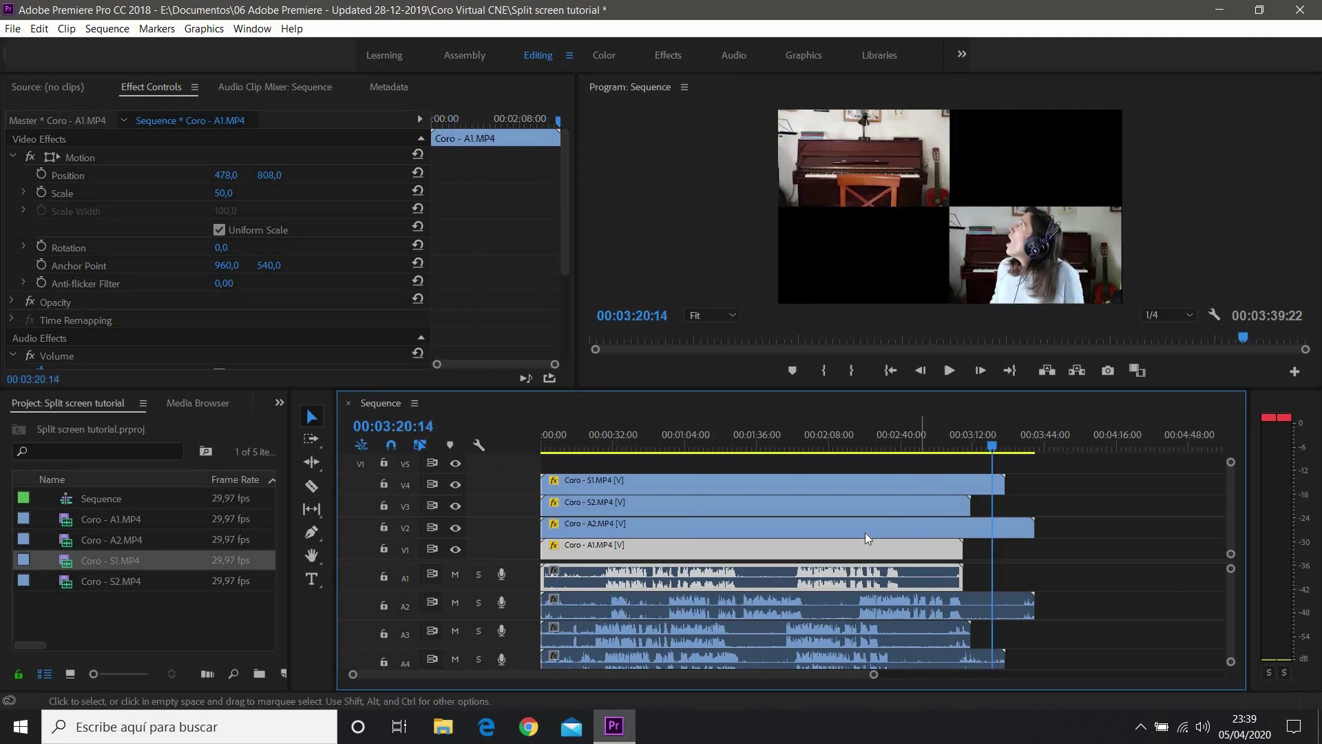
Review the Motion settings of the Coro - A2 and Coro - A1 clips, and clear the clip selection.
left_click(874, 519)
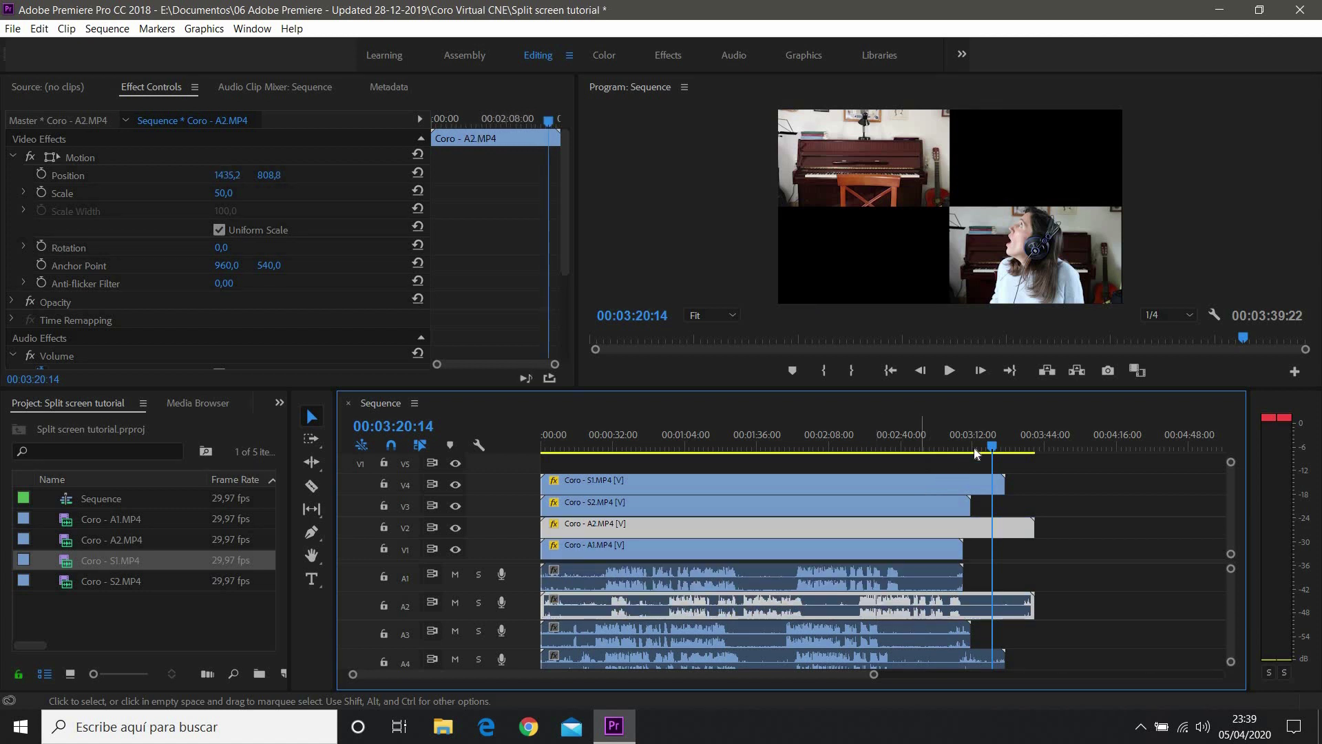
left_click(767, 548)
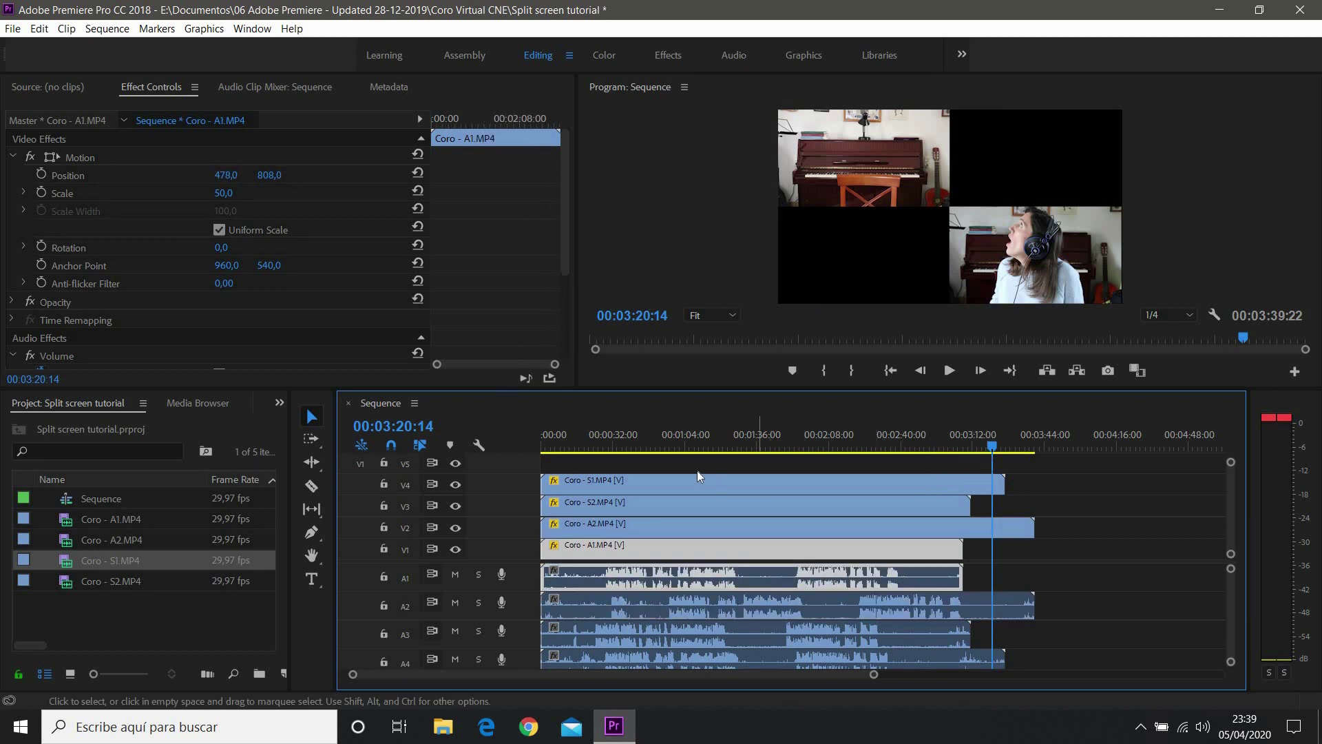
left_click(687, 466)
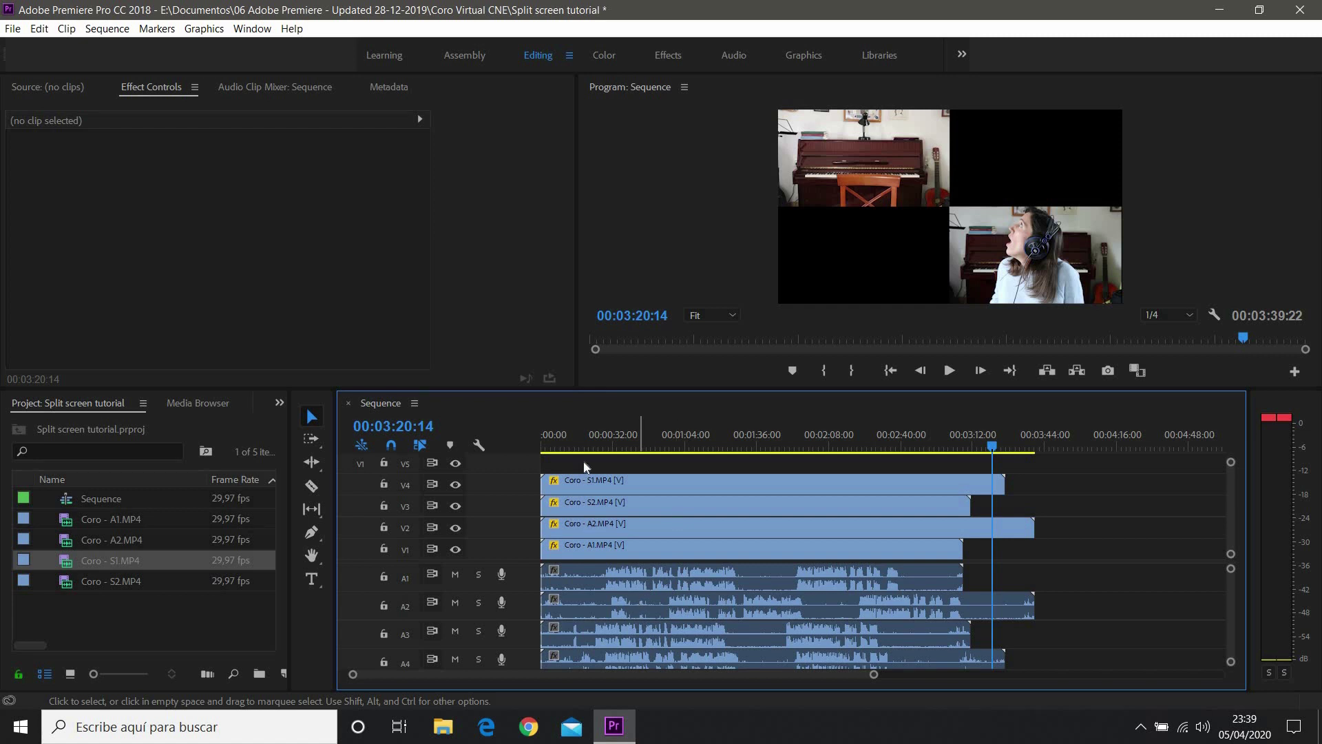
Go to 00:00:52:01 and reduce the Scale of the Coro - A1 and Coro - A2 clips to 48.
left_click(606, 566)
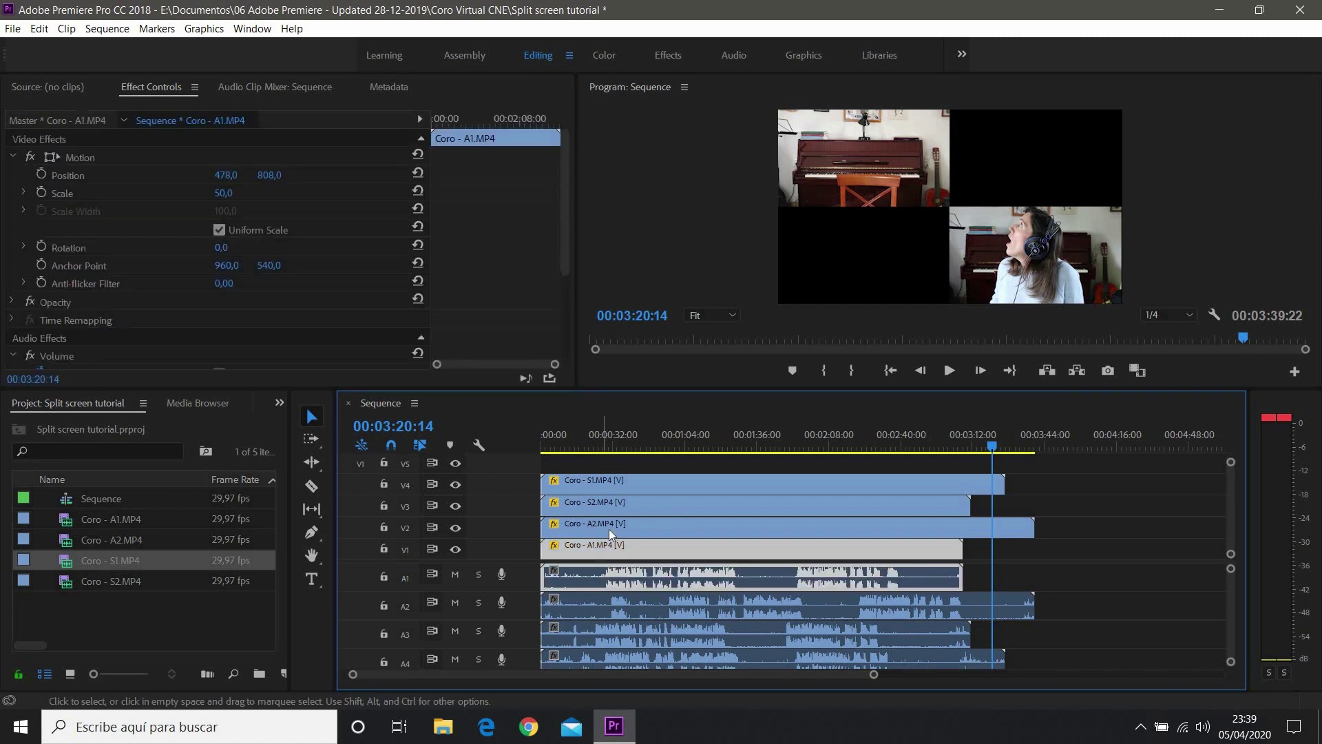
left_click(604, 448)
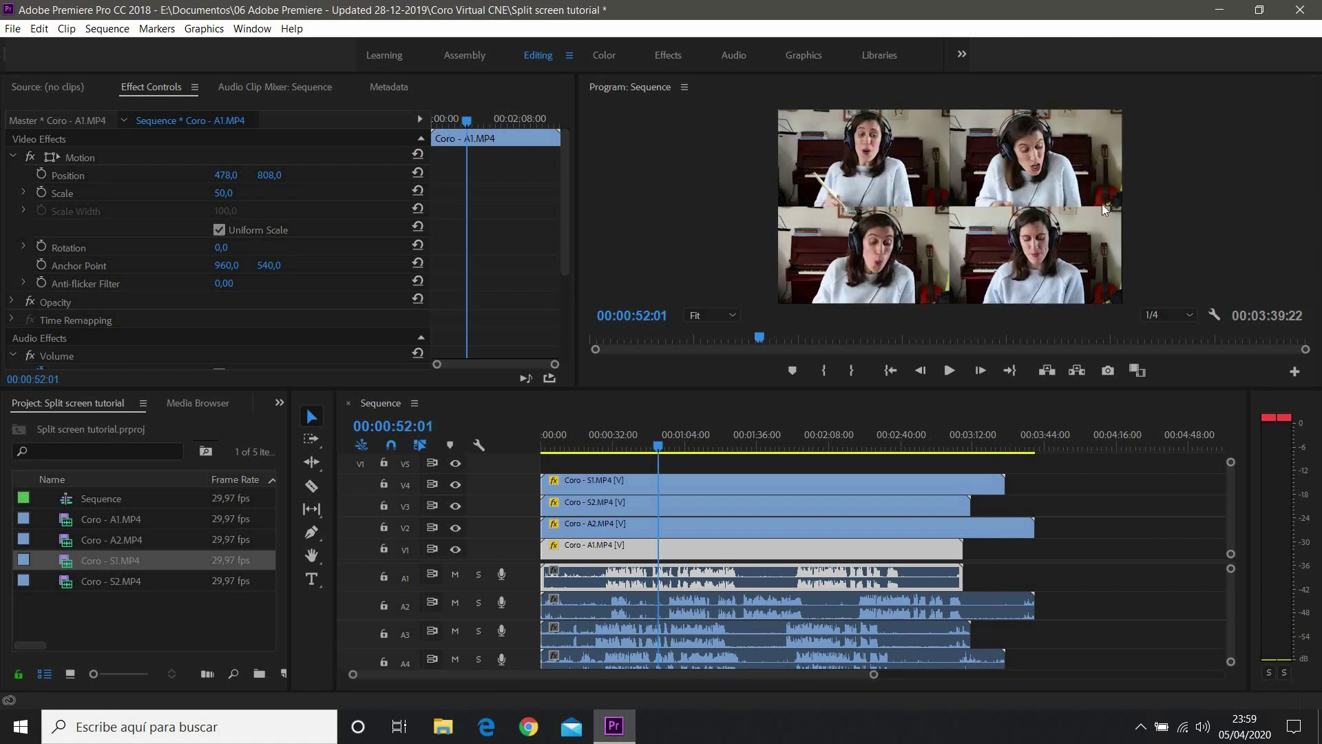
left_click(228, 193)
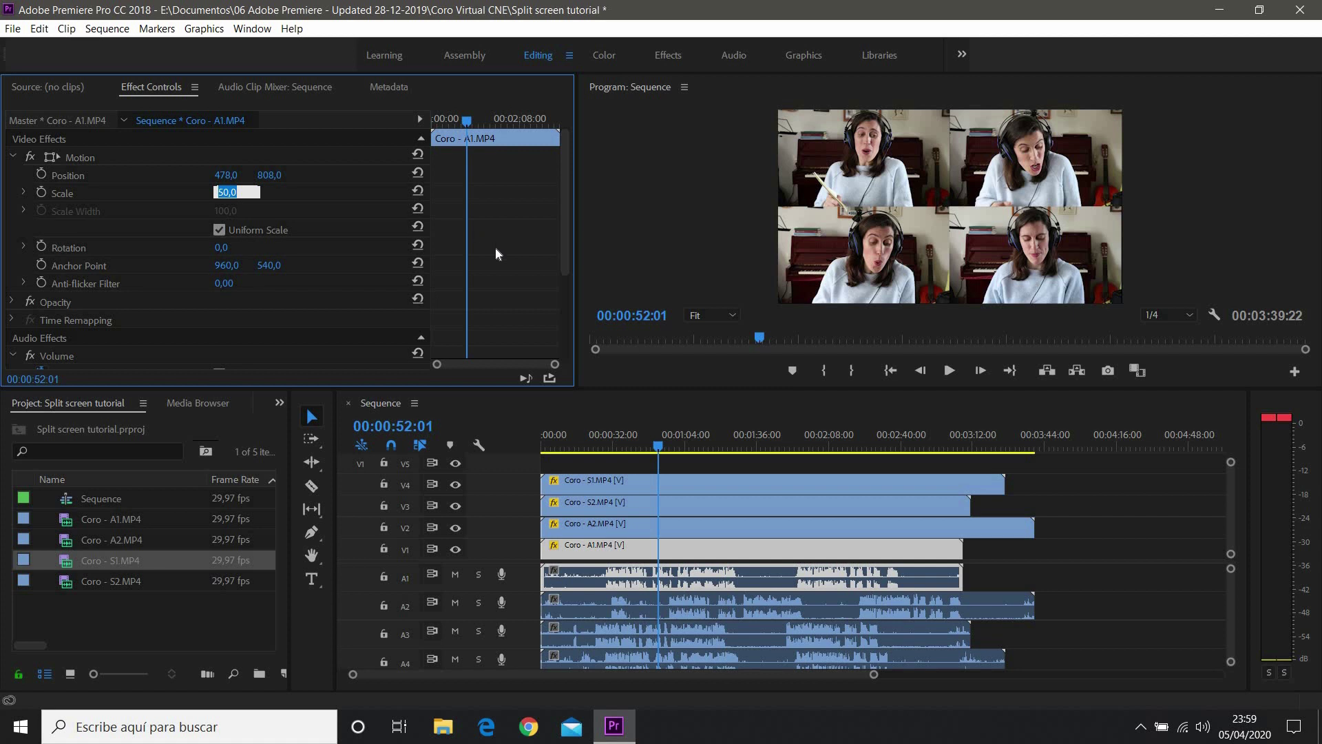
type("48")
key("Return")
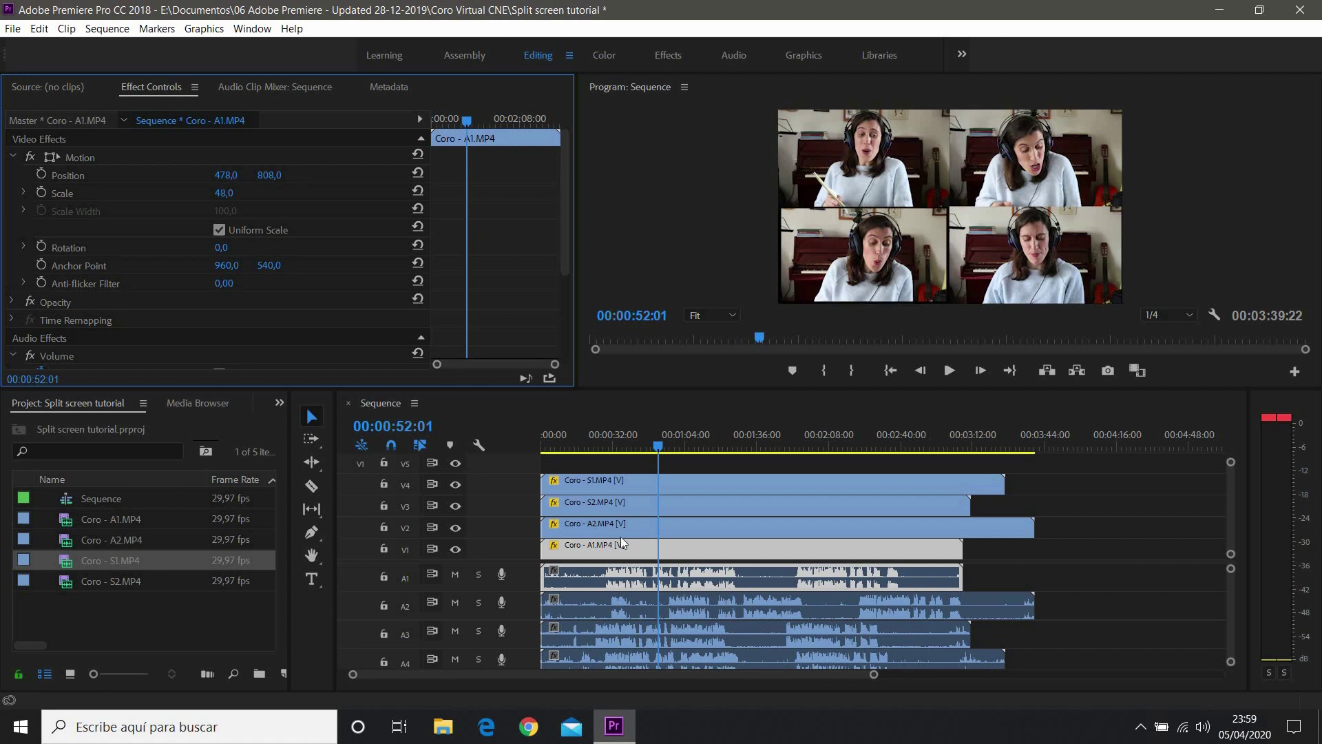
left_click(668, 528)
left_click(227, 193)
type("48")
key("Return")
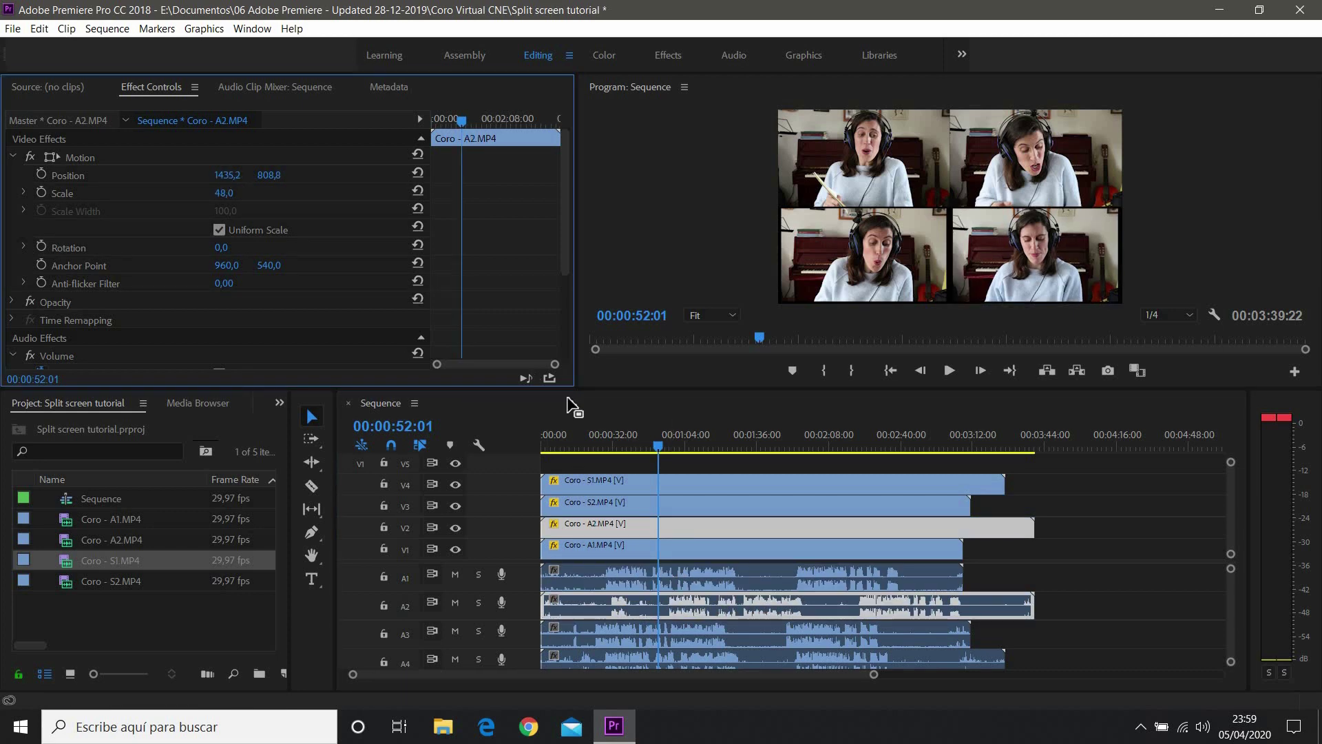
Reduce the Scale of Coro - S2 and Coro - S1 to 48, and set Coro - A1's horizontal Position to 483.
left_click(757, 503)
left_click(227, 194)
type("48")
key("Return")
left_click(664, 482)
left_click(227, 193)
type("48")
key("Return")
left_click(606, 549)
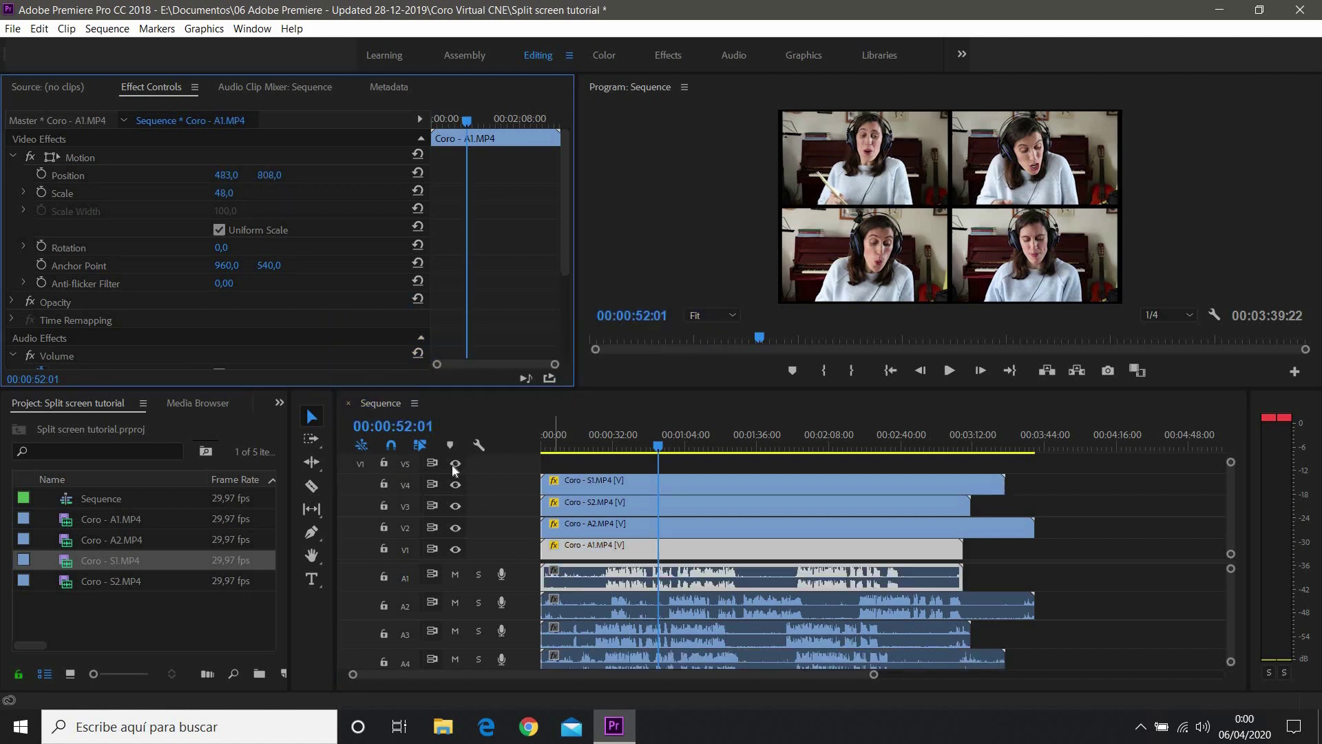
Hide video tracks V1, V2 and V3 to isolate the Coro - S1 picture, and show all three tracks again.
left_click(456, 549)
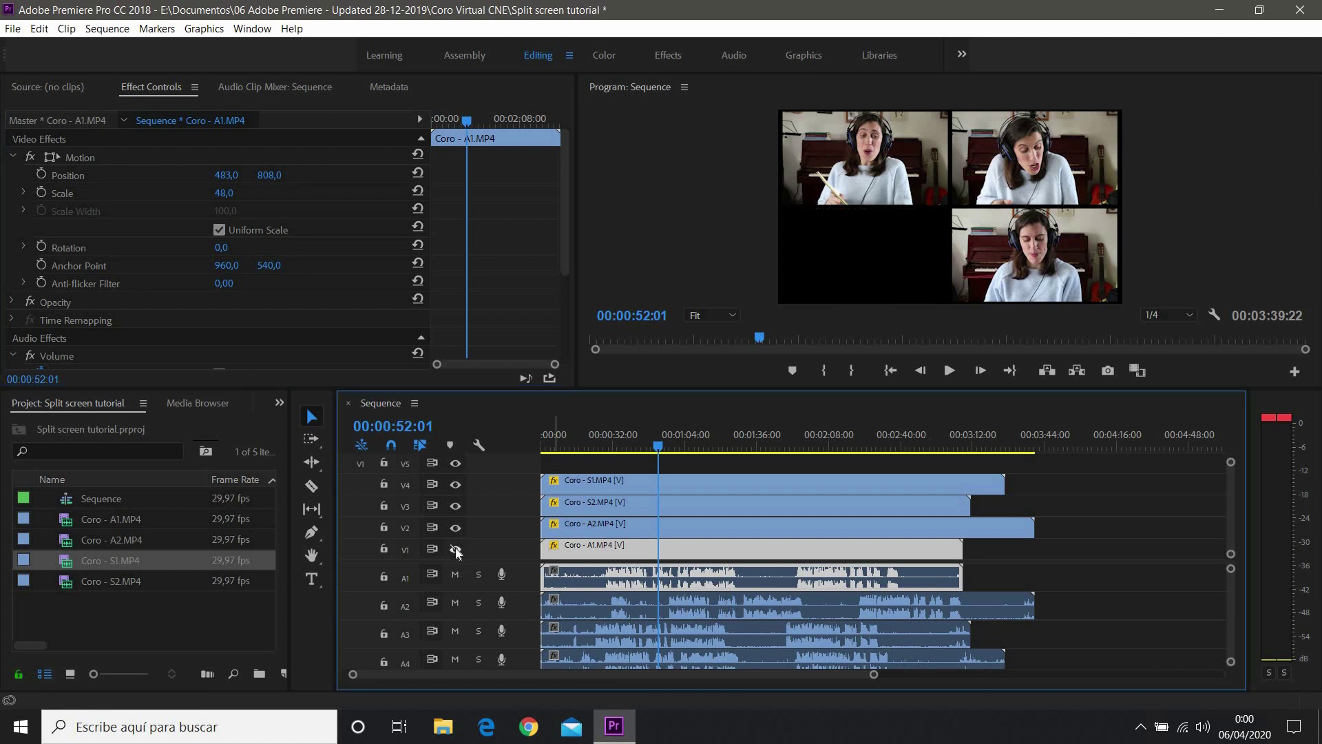
left_click(456, 527)
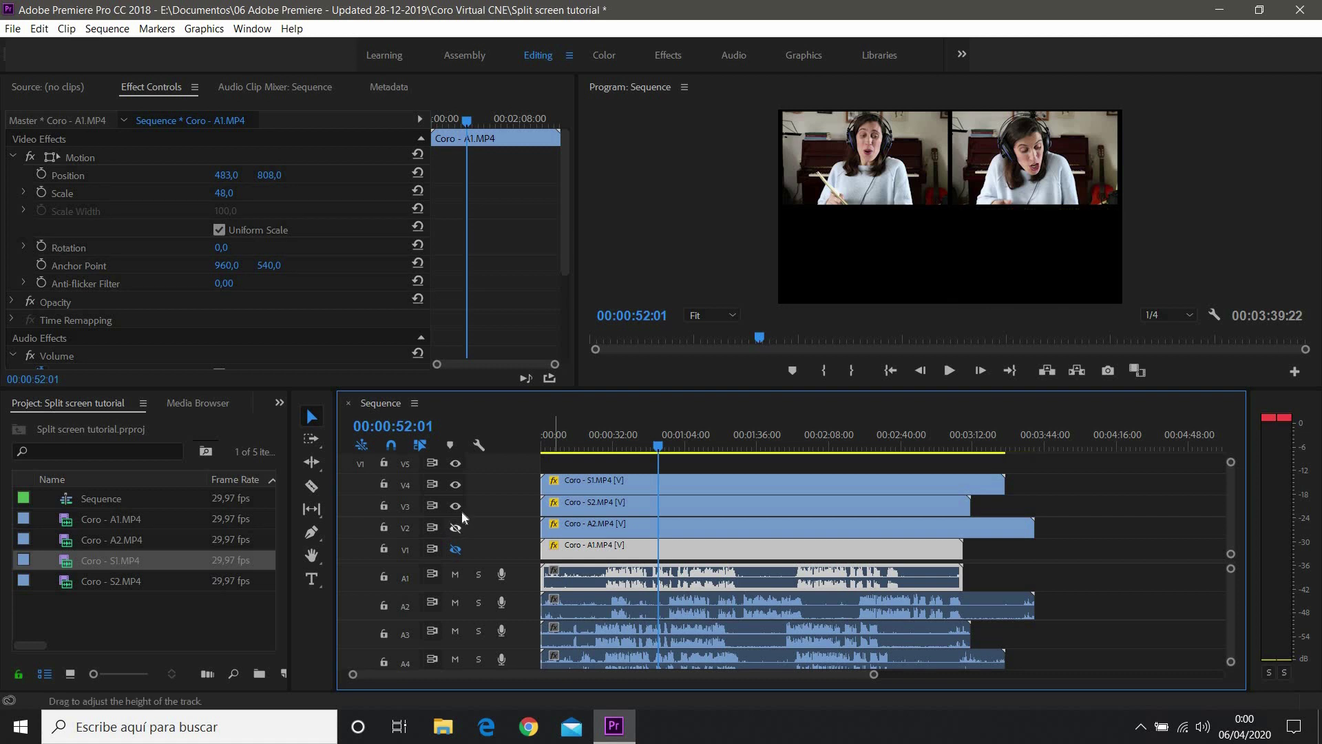
left_click(455, 506)
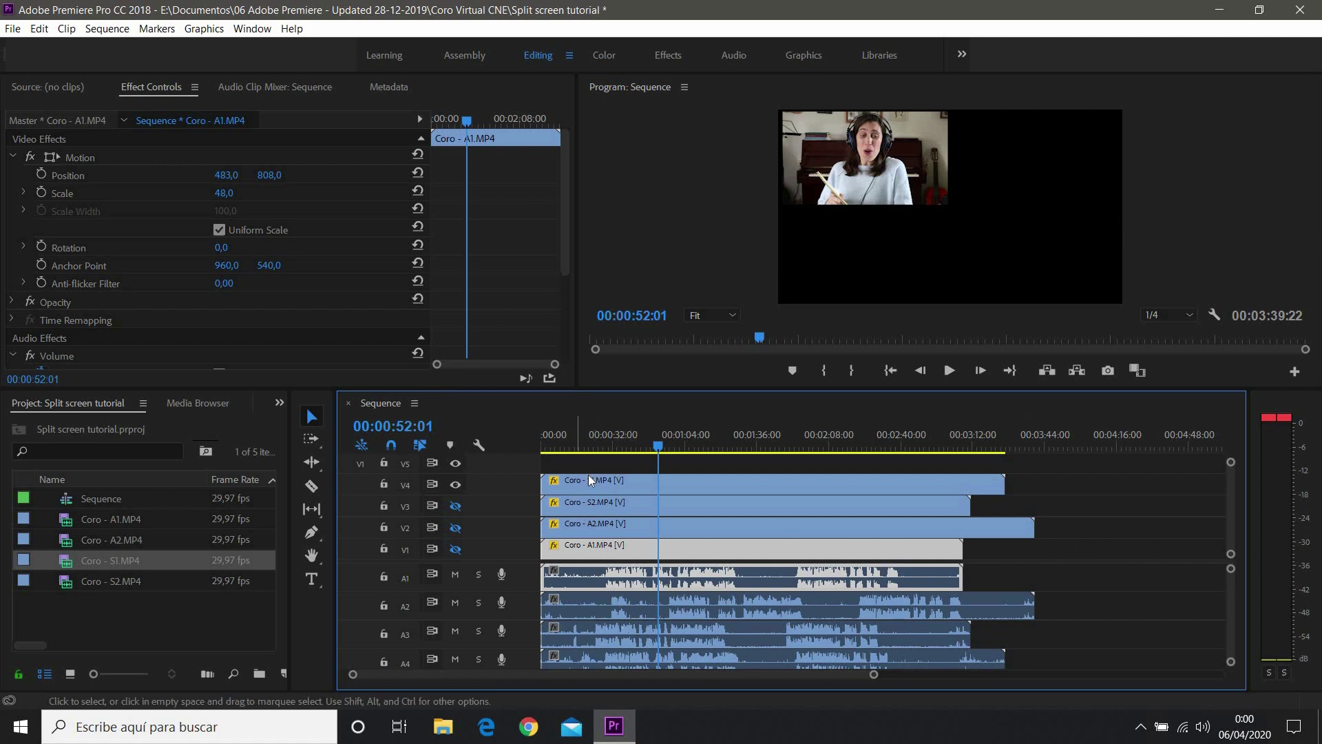
left_click(456, 505)
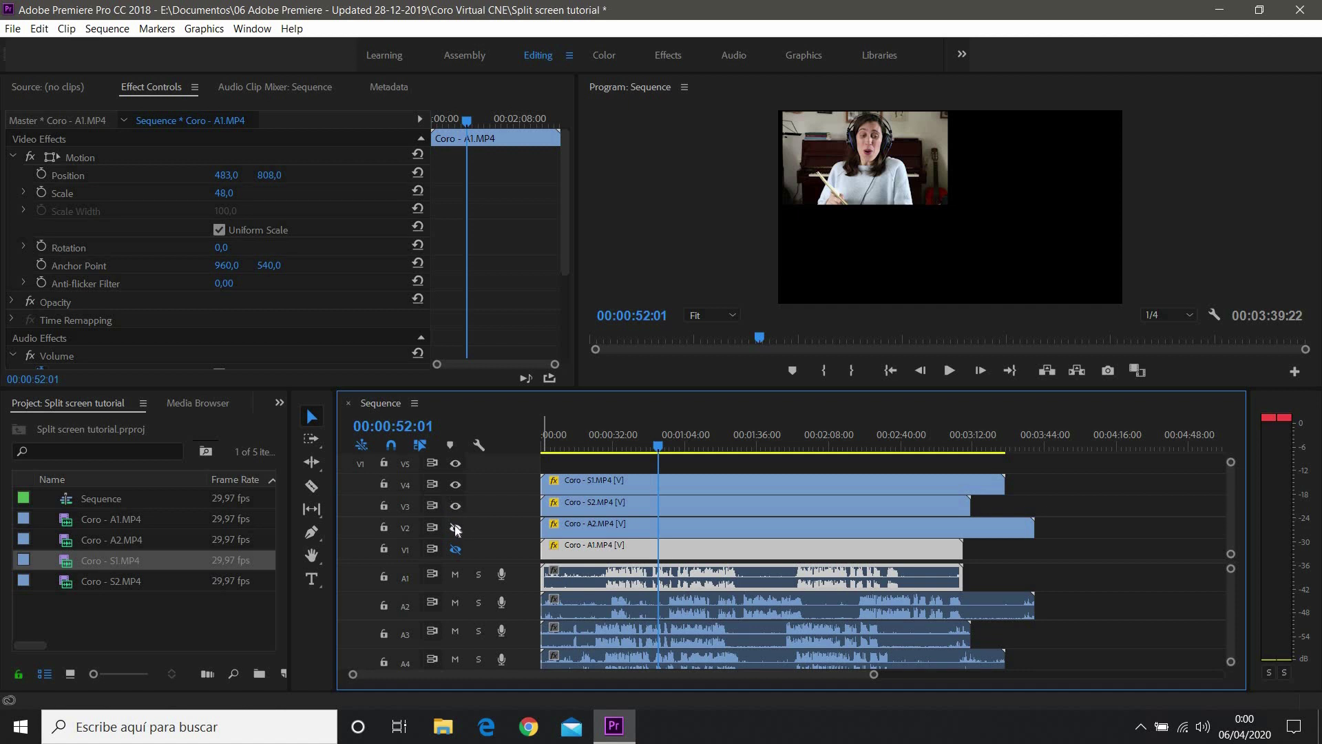
left_click(456, 527)
left_click(456, 550)
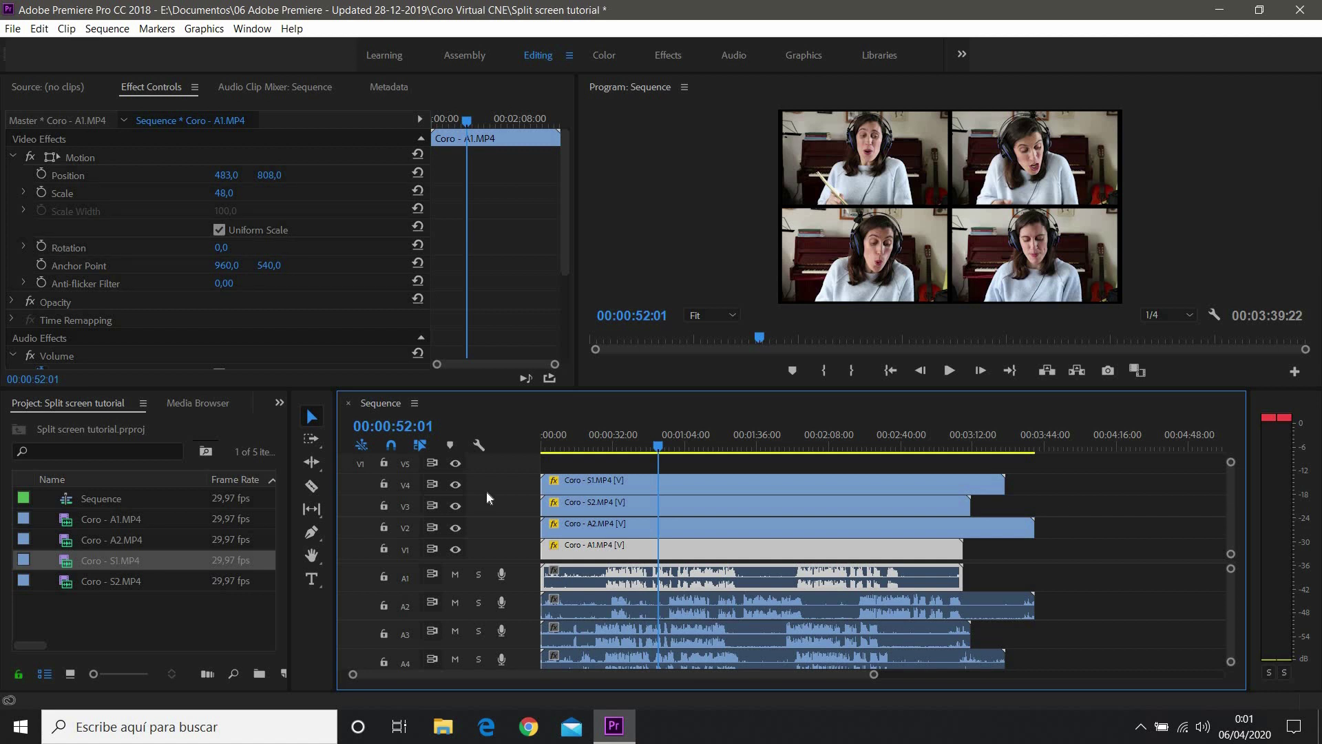
Isolate the Coro - S1 picture by hiding video tracks V1 to V3, and set its horizontal Position to 477.
left_click(456, 549)
left_click(455, 528)
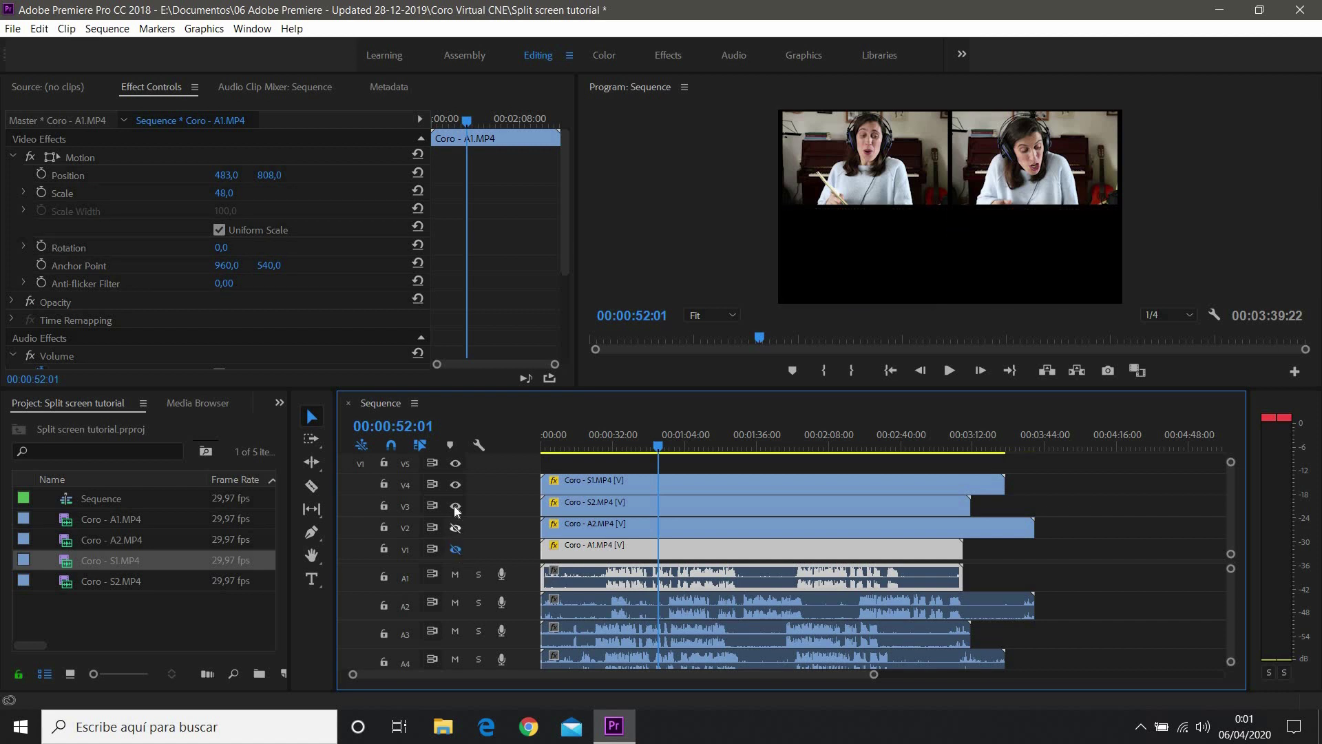
left_click(455, 507)
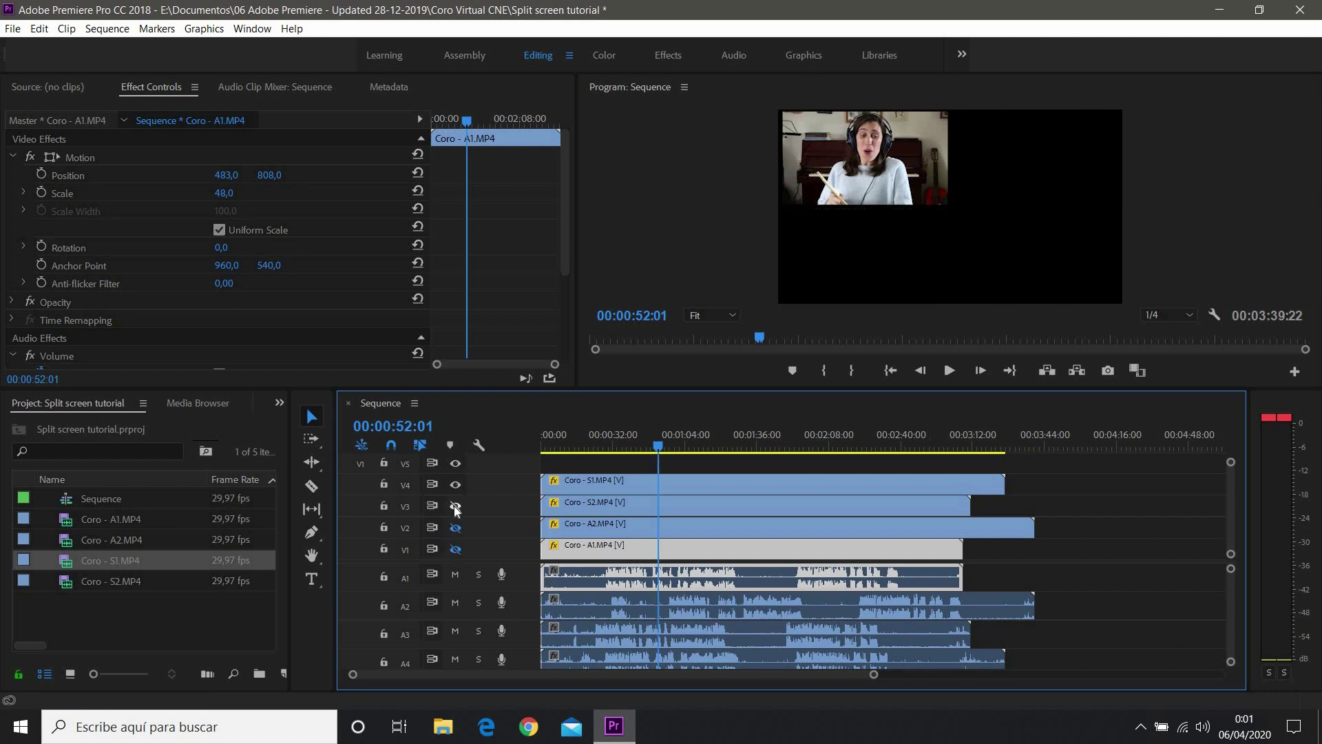
left_click(655, 479)
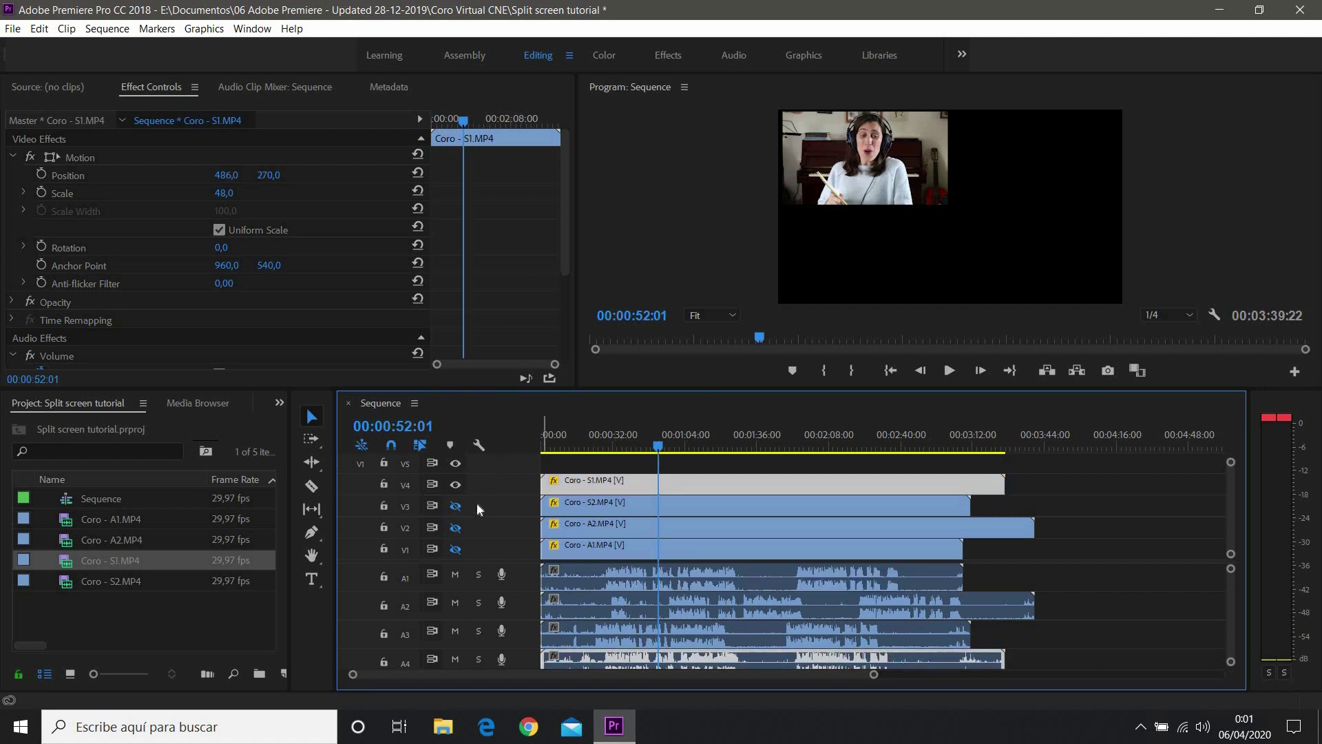
left_click_drag(218, 176, 287, 180)
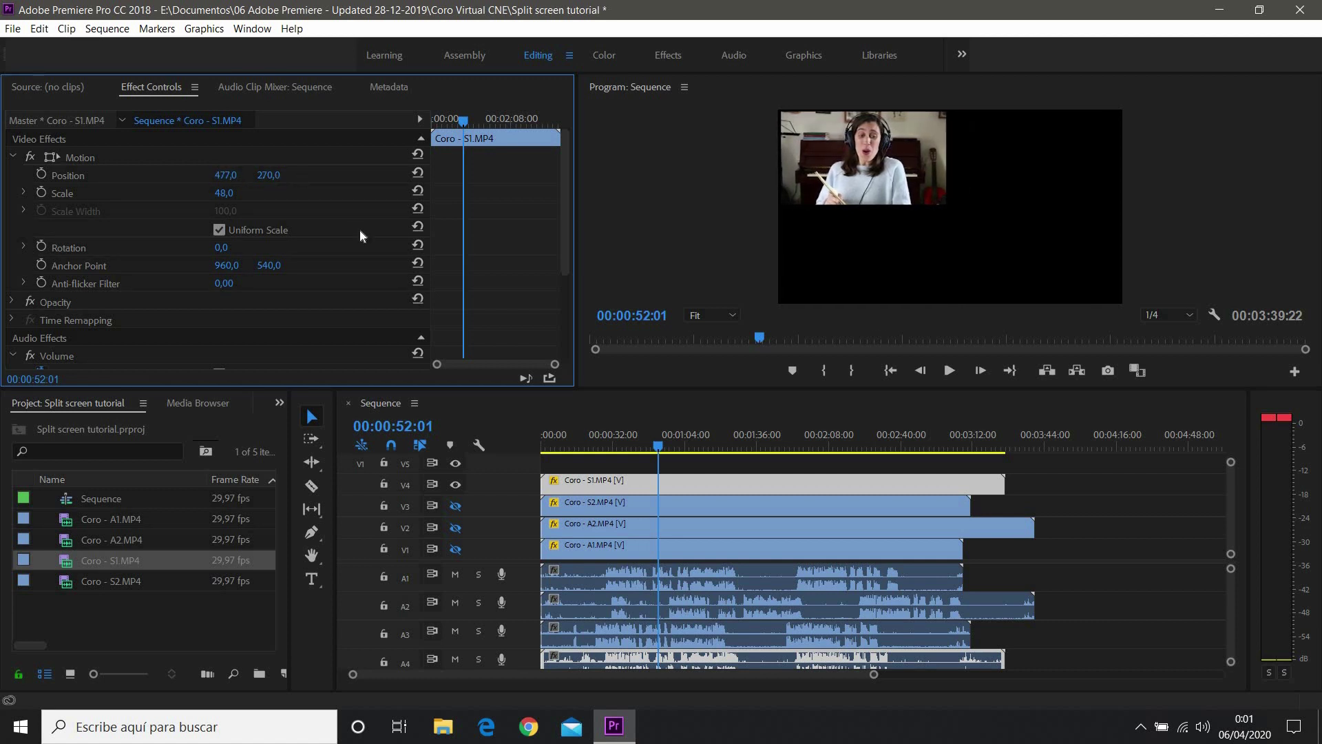
left_click(455, 506)
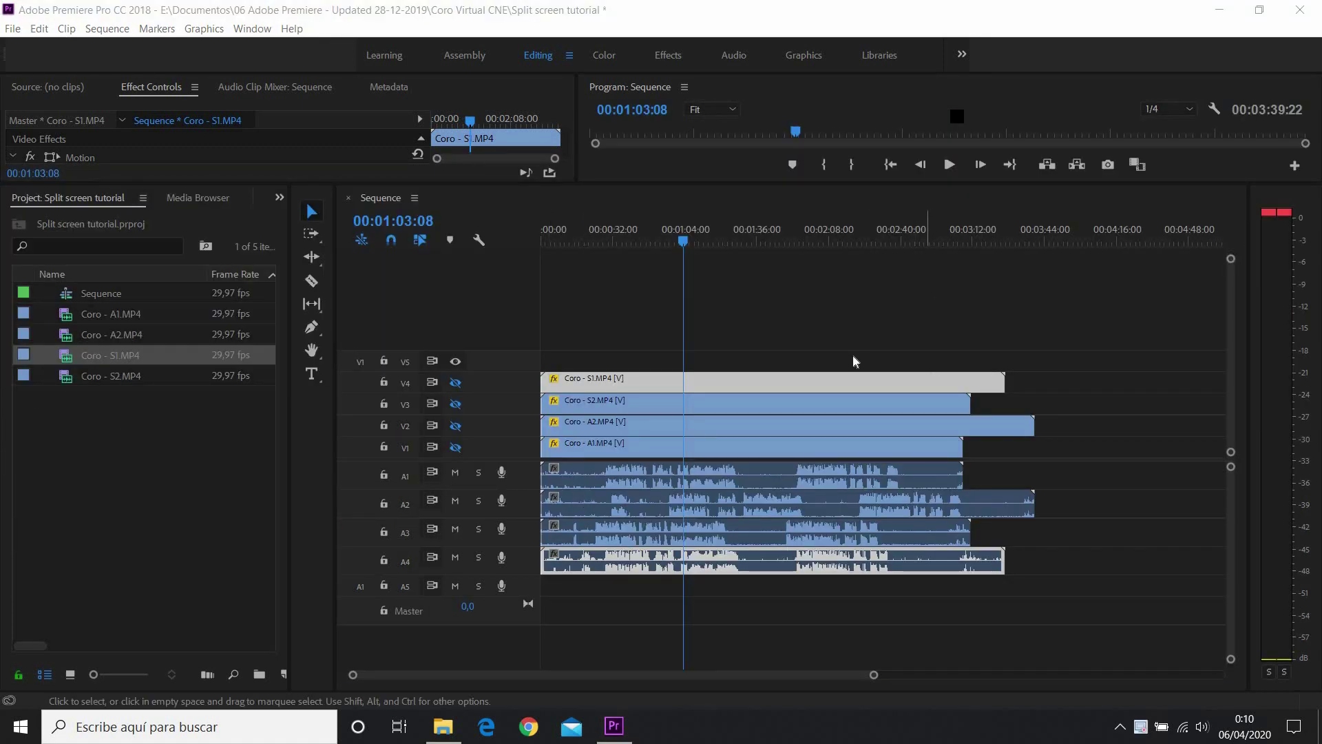
Listen to the voices playing together up to 00:00:35:07, and enlarge the audio waveforms in the timeline.
left_click(949, 164)
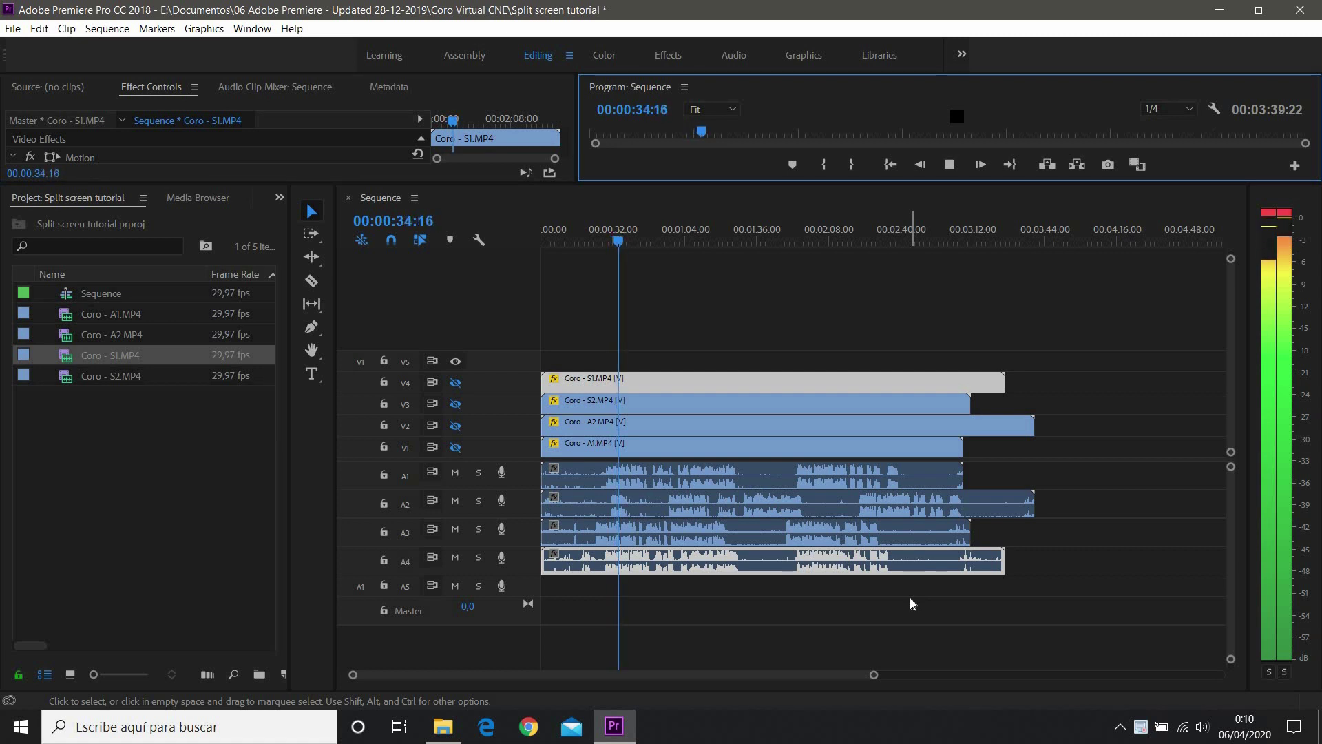
key("space")
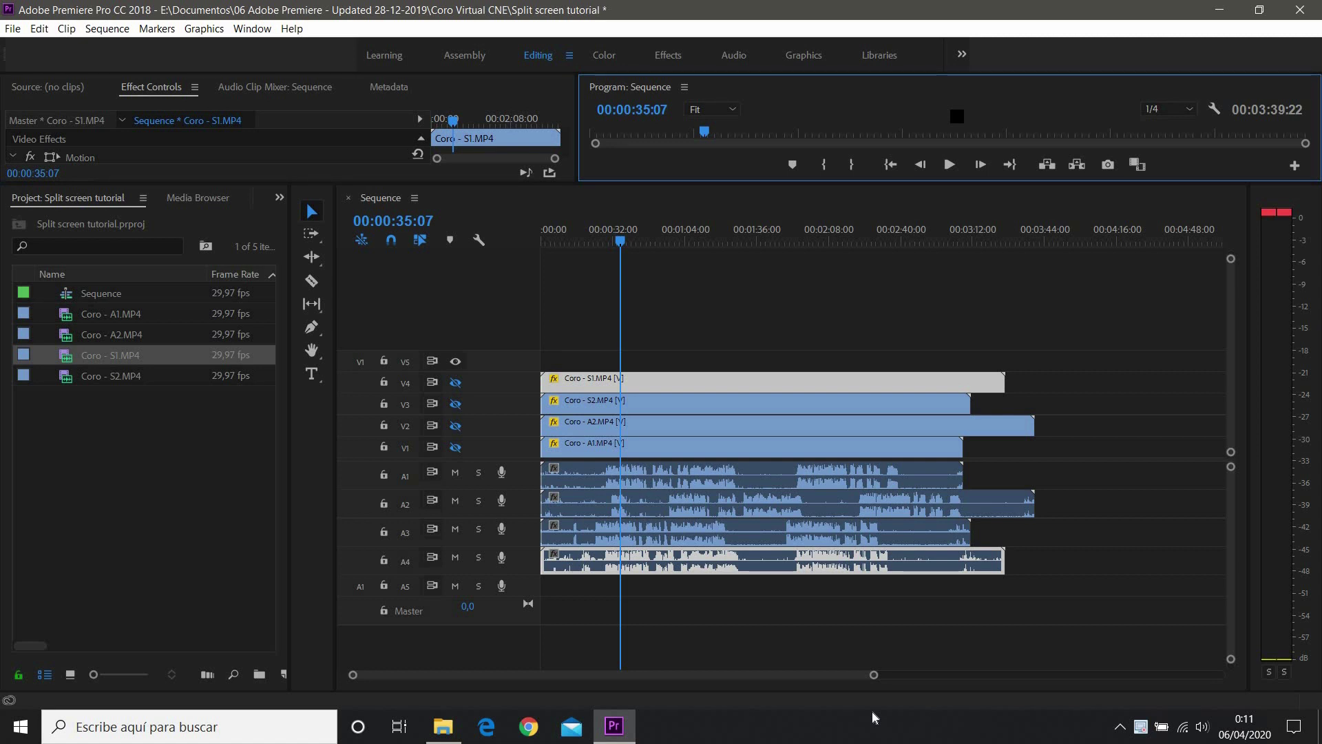
left_click_drag(874, 675, 570, 675)
left_click(692, 234)
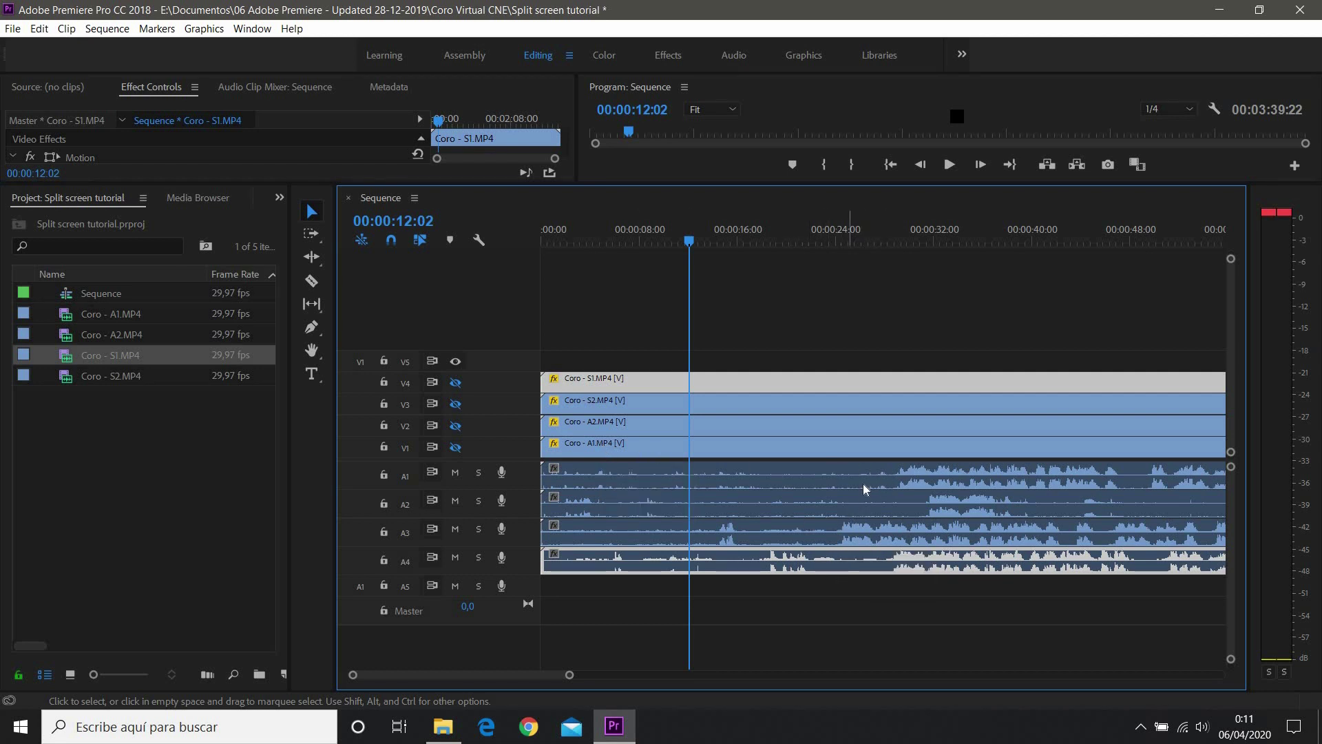
left_click_drag(1231, 467, 1232, 468)
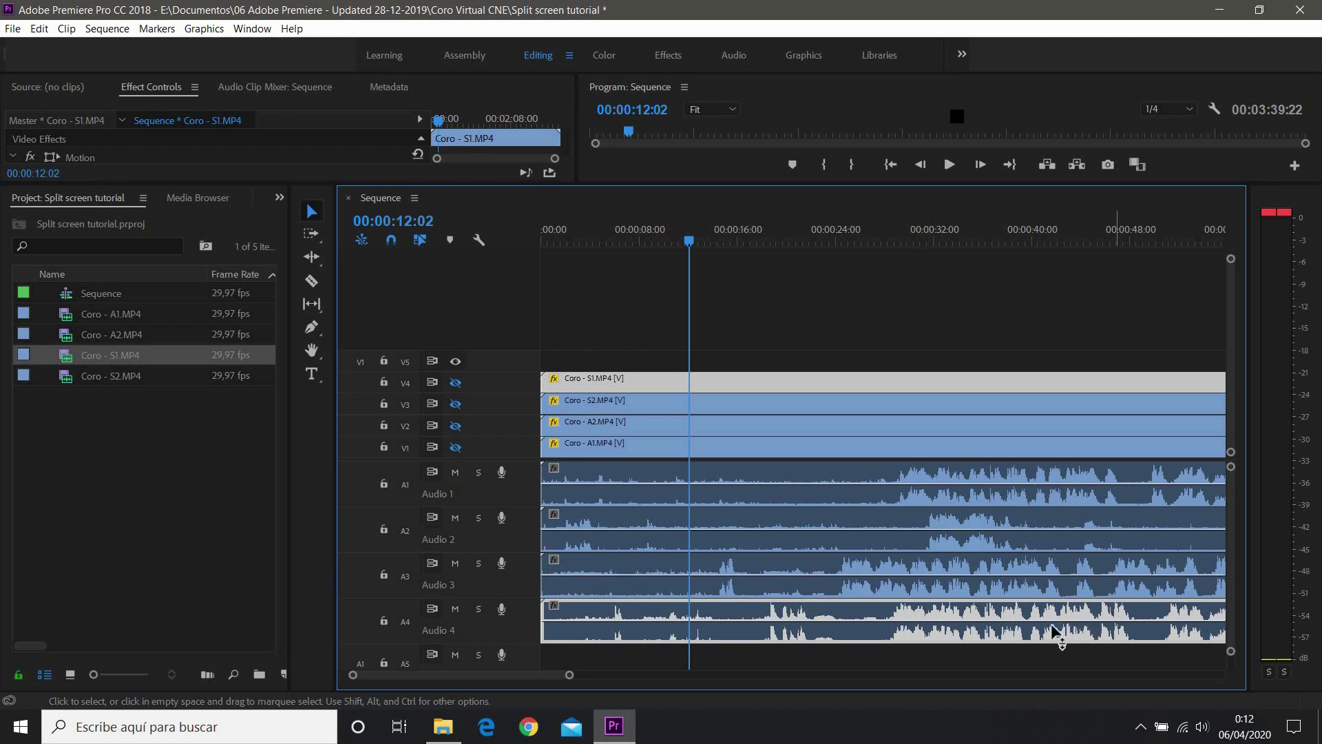
Compare where the singing begins in the Coro - S2, Coro - A1 and Coro - A2 waveforms, marking 00:00:24:10 and 00:00:29:24 with the playhead.
left_click(871, 565)
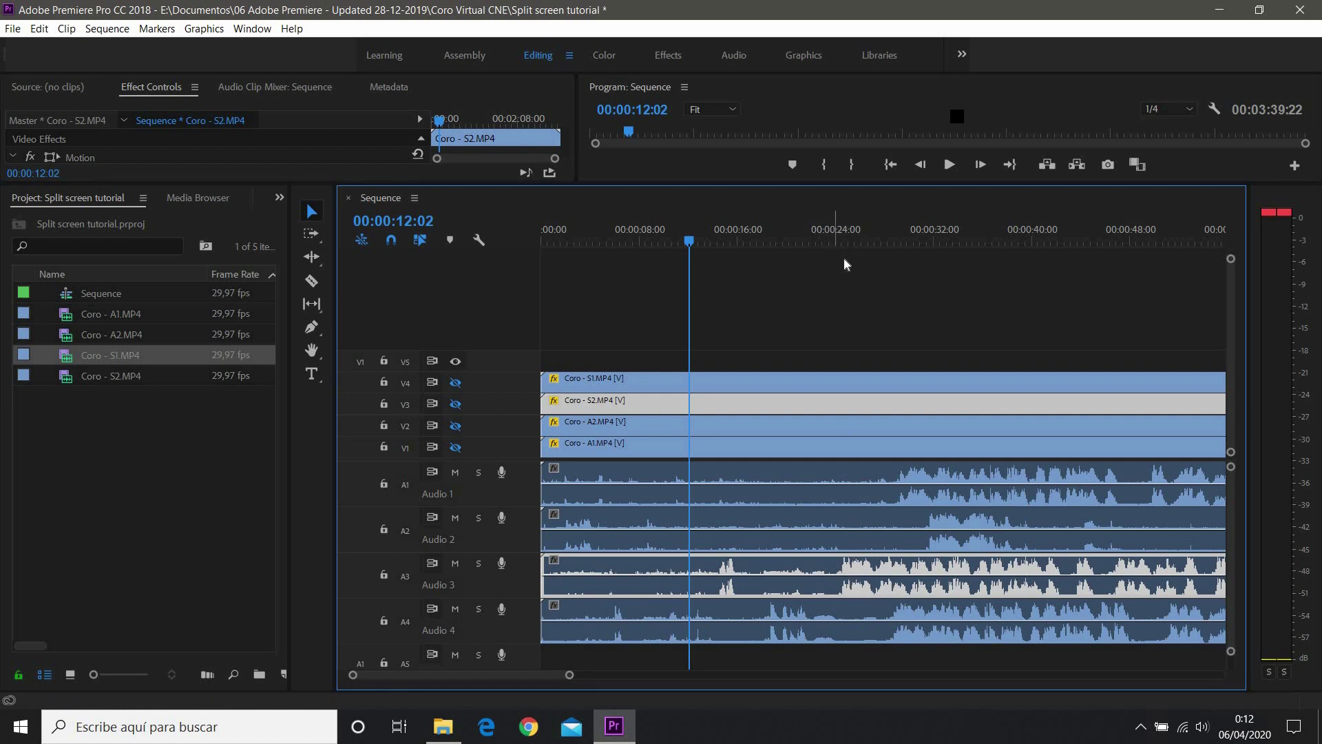
left_click(841, 231)
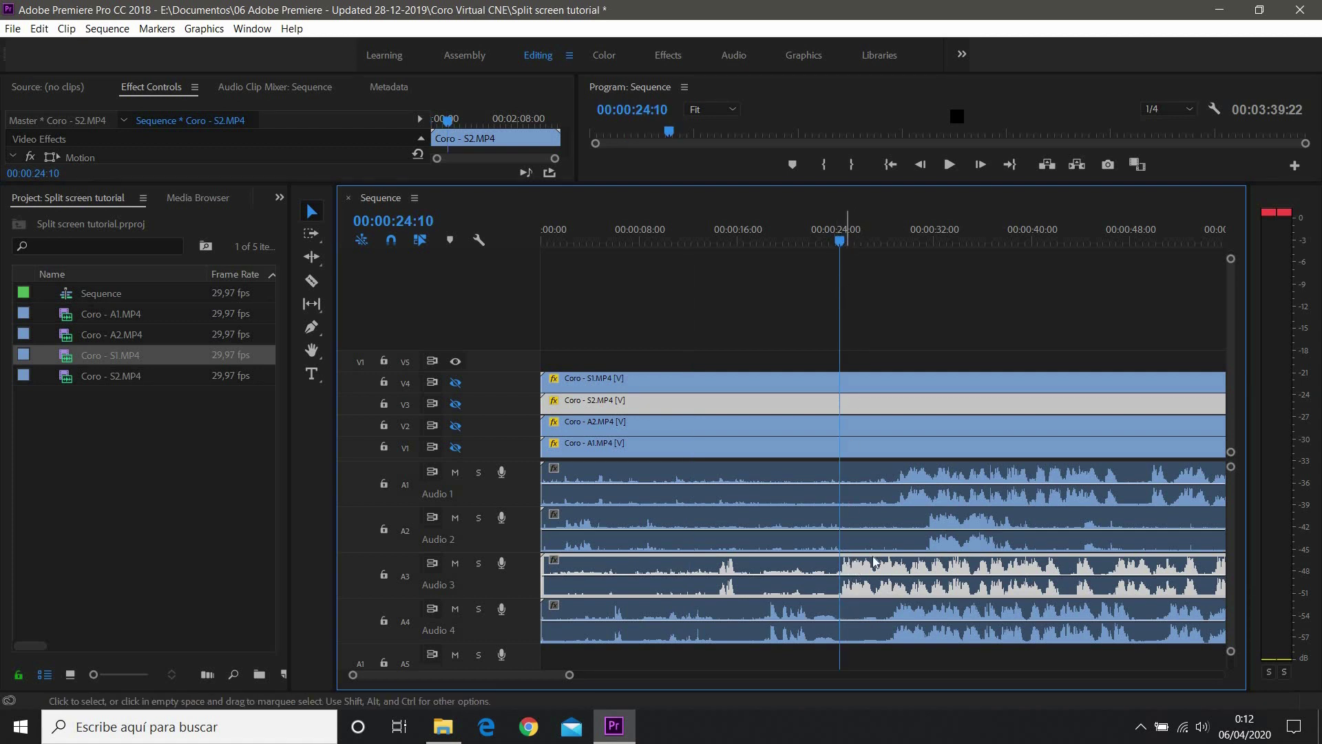
left_click(904, 495)
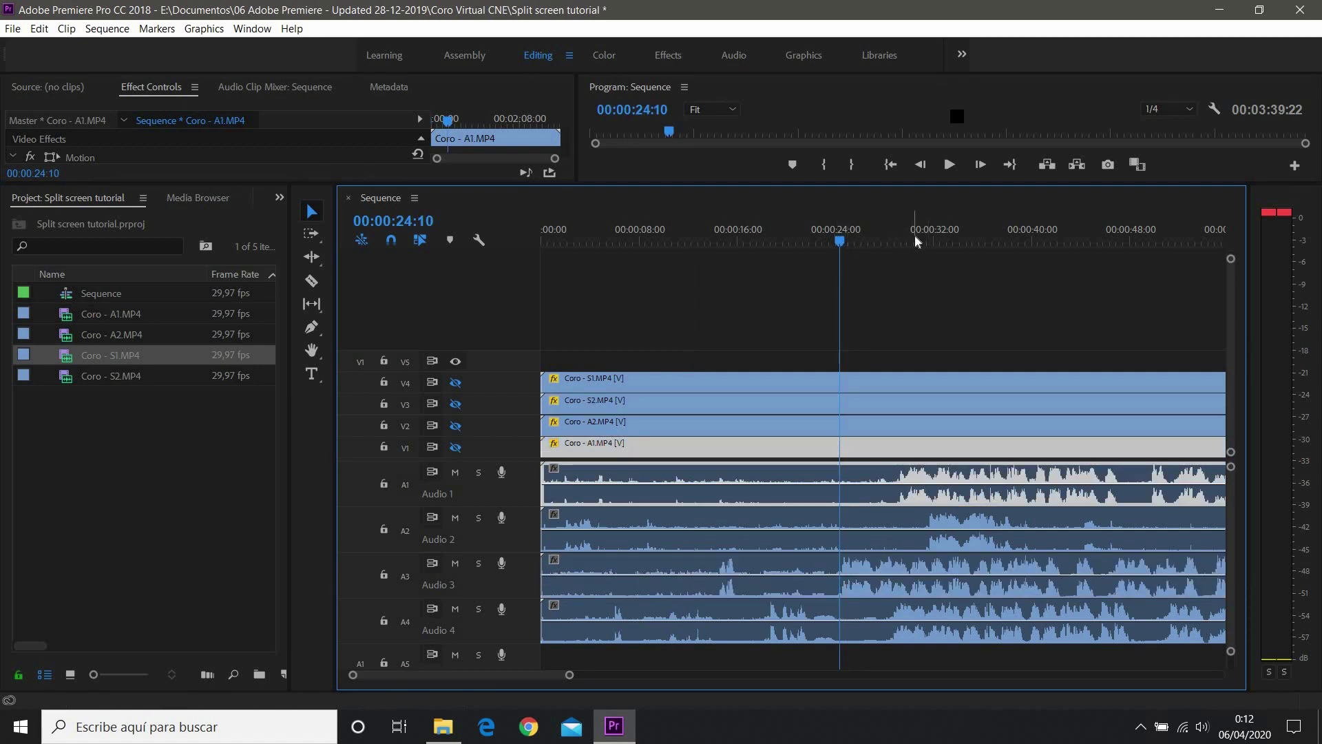
left_click(908, 236)
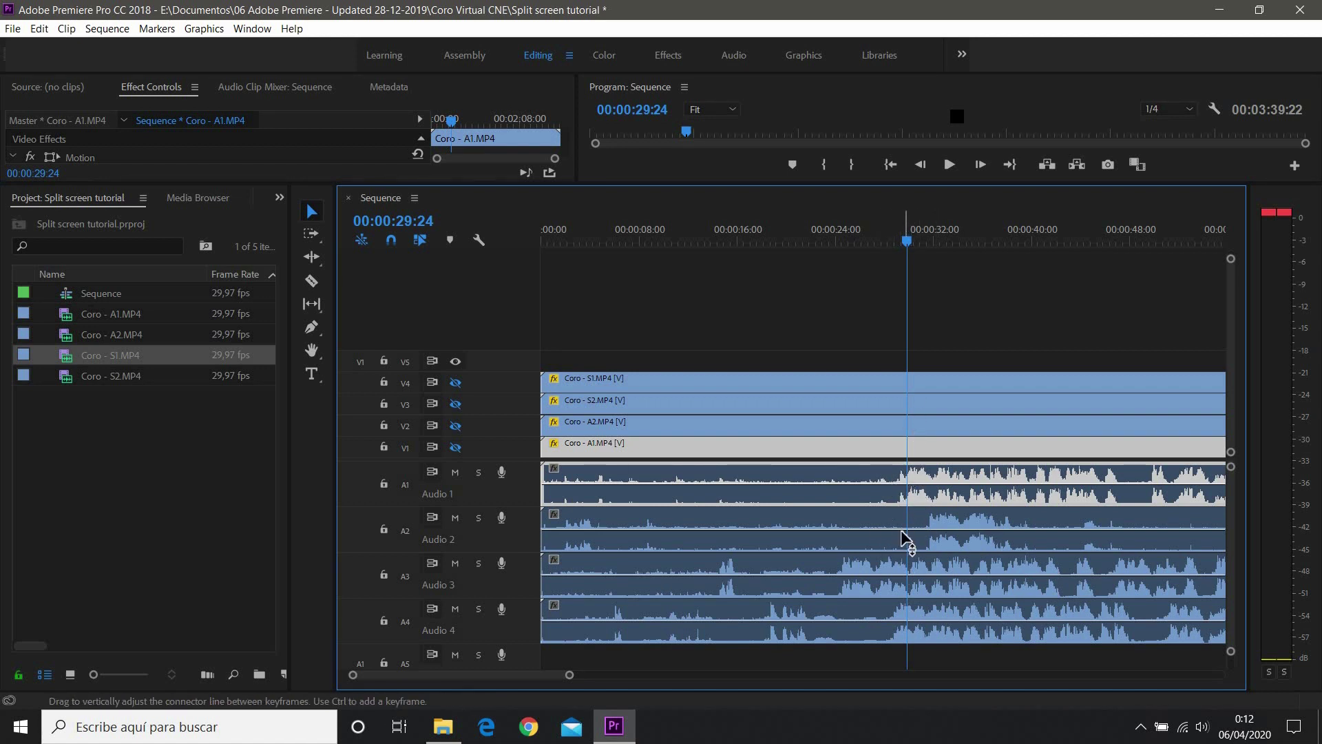
left_click(943, 525)
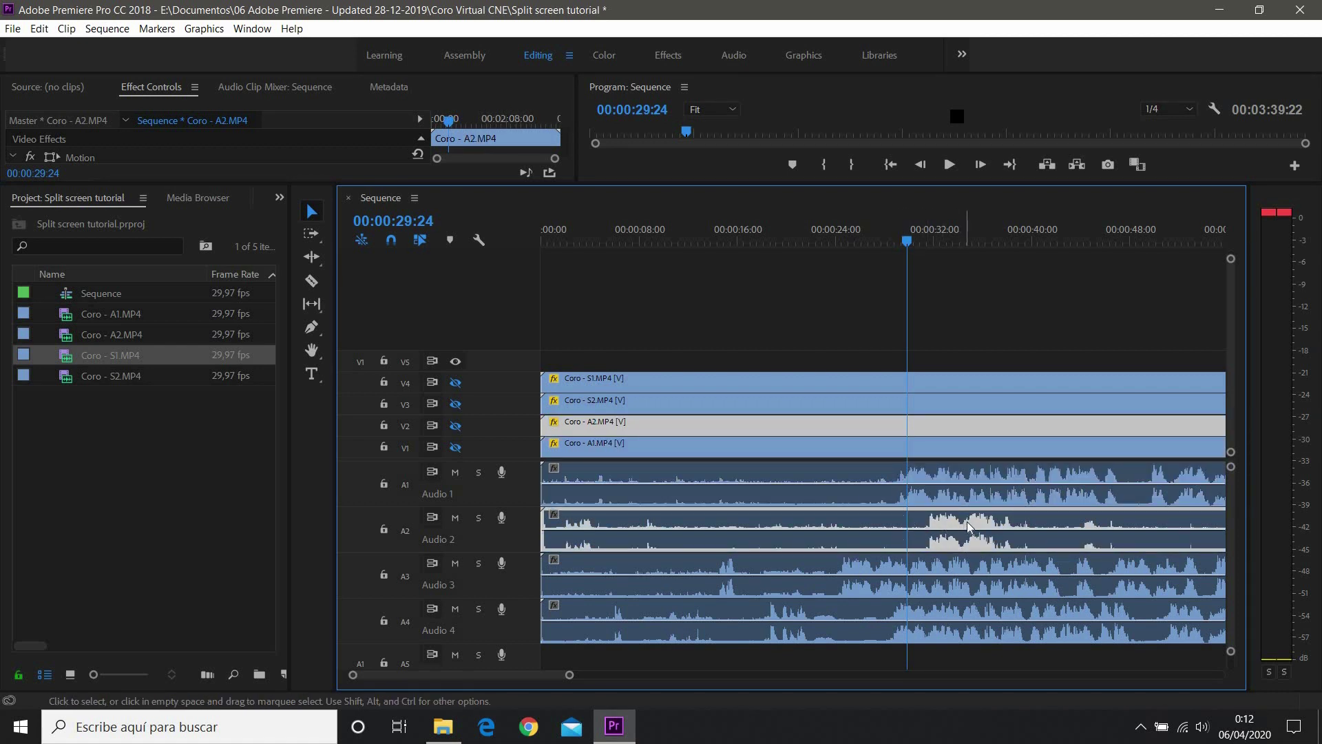
left_click_drag(830, 521, 827, 520)
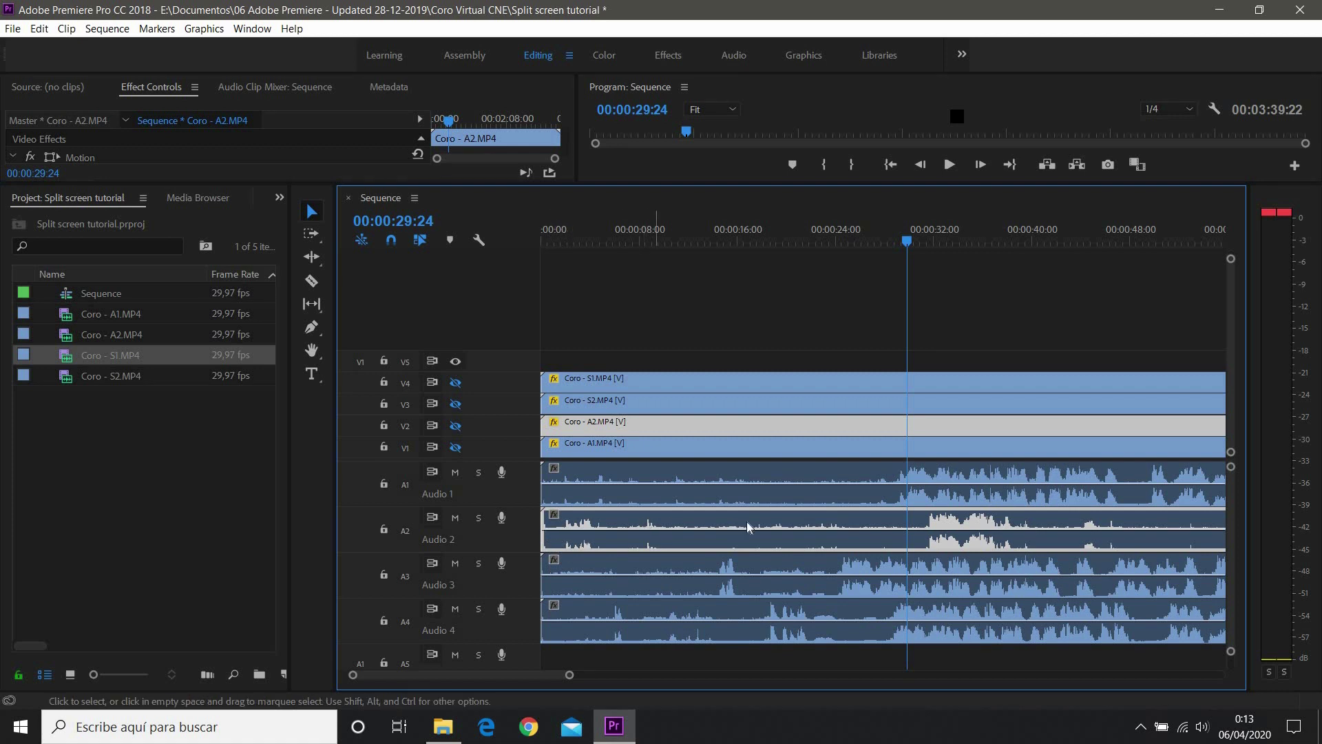
Trim about 22 seconds off the start of Coro - A2, and move the clip about 3 seconds earlier.
left_click(546, 517)
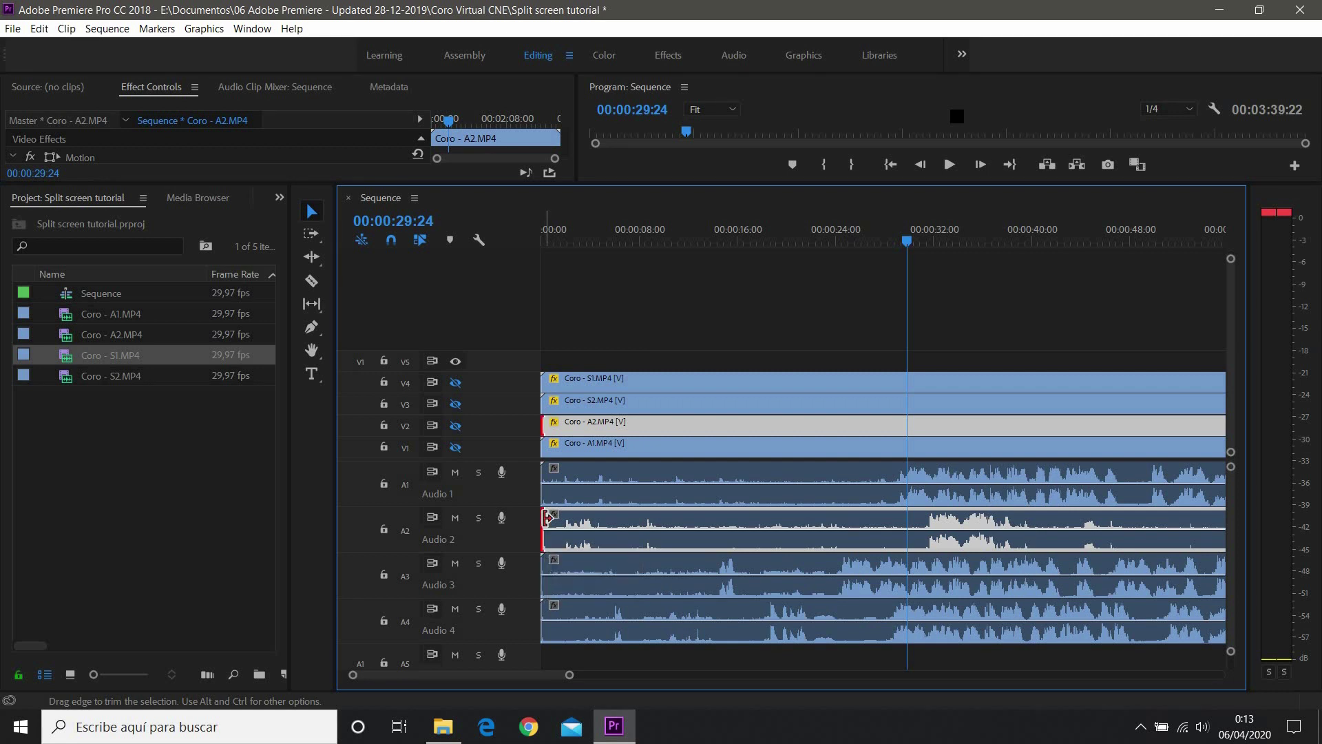
left_click_drag(548, 518, 820, 529)
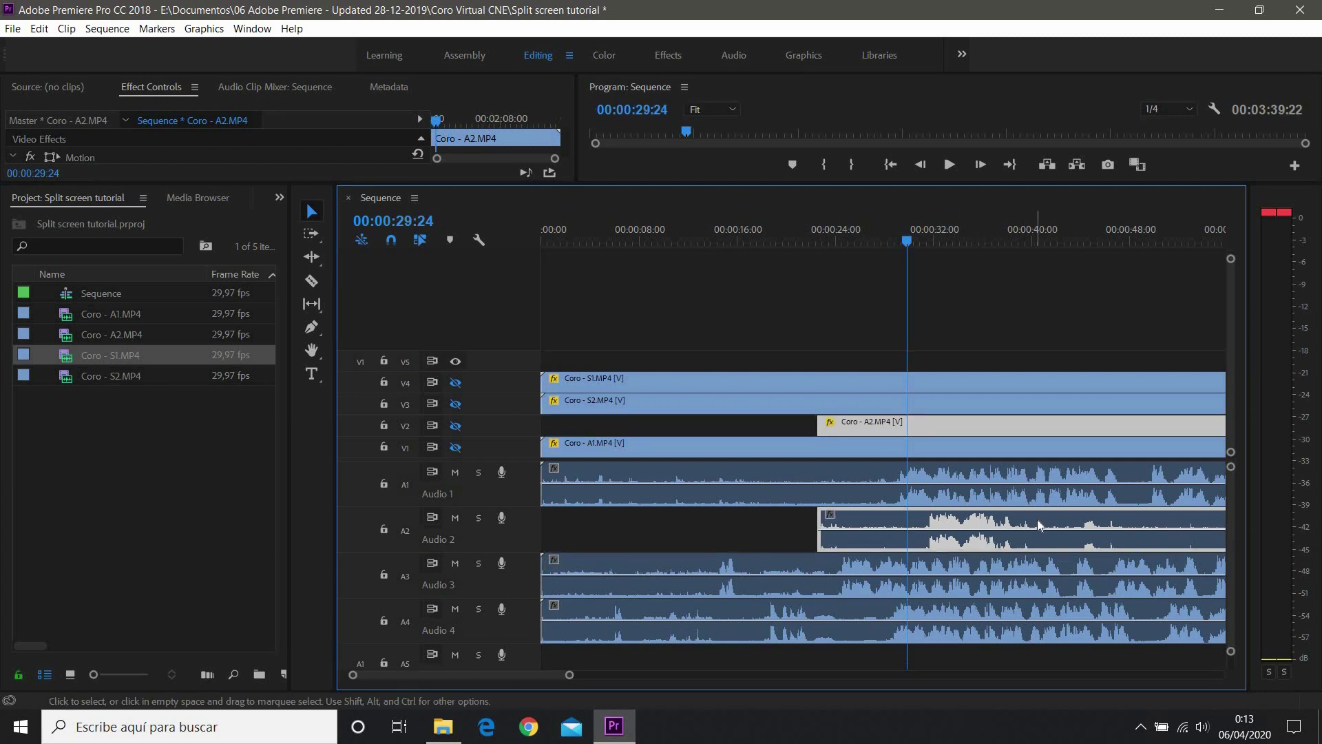
left_click_drag(1033, 520, 1001, 519)
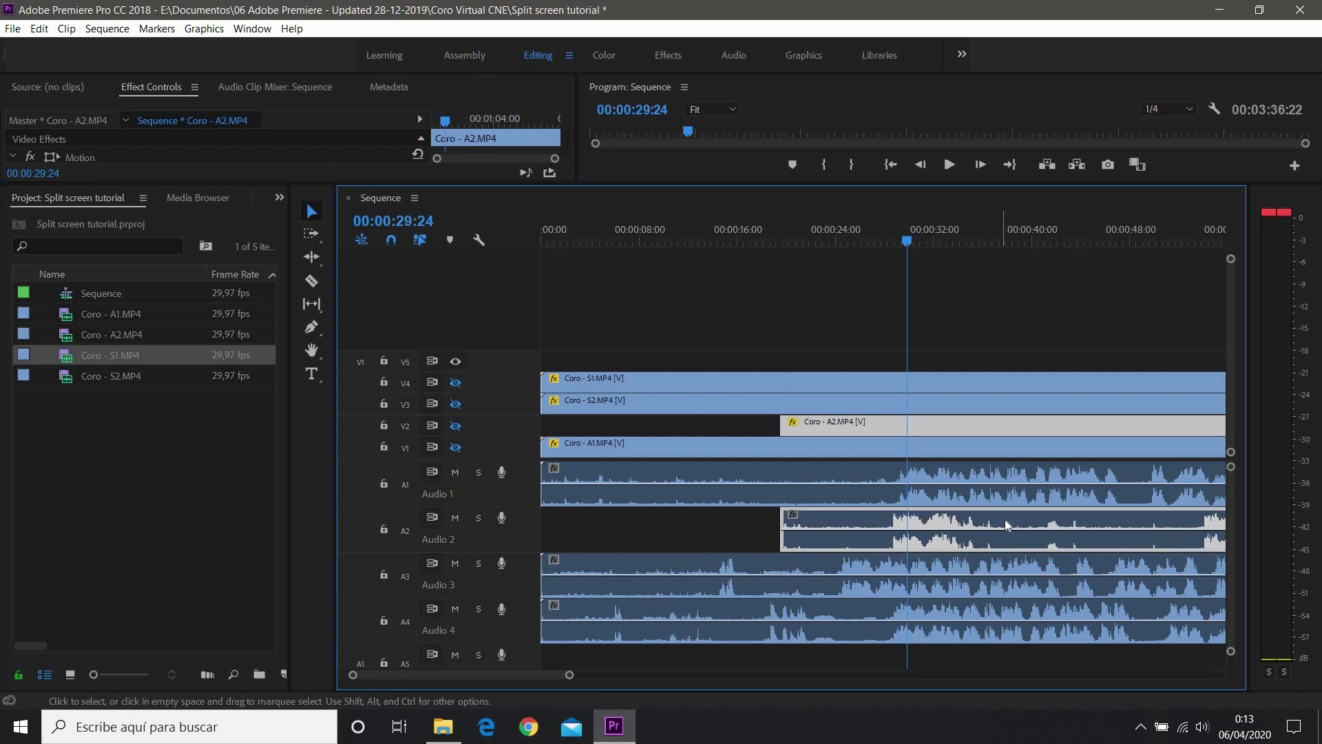
Trim Coro - A2 to just before its second vocal entry, and move it to start at 00:00:19:08, matching Coro - A1's waveform.
left_click_drag(1097, 524, 985, 524)
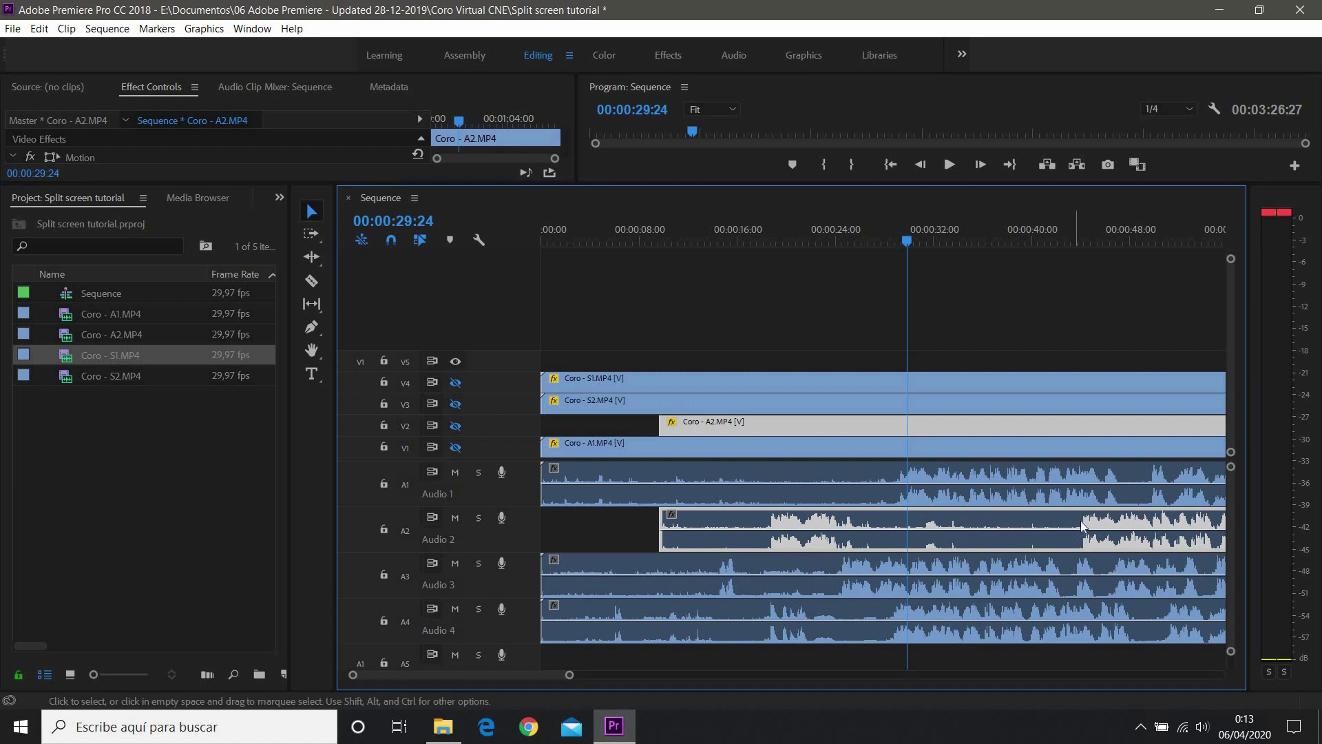
left_click_drag(663, 524, 968, 524)
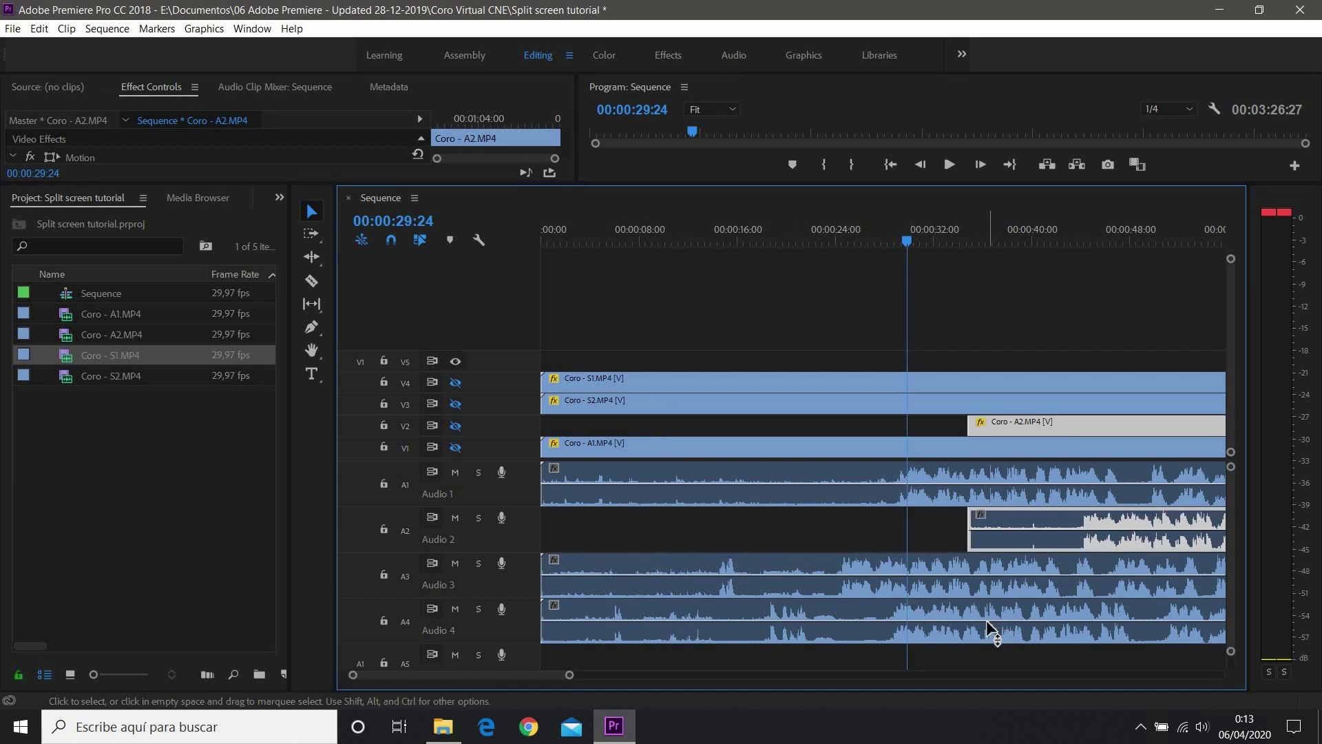
double_click(1039, 524)
left_click_drag(995, 523, 863, 522)
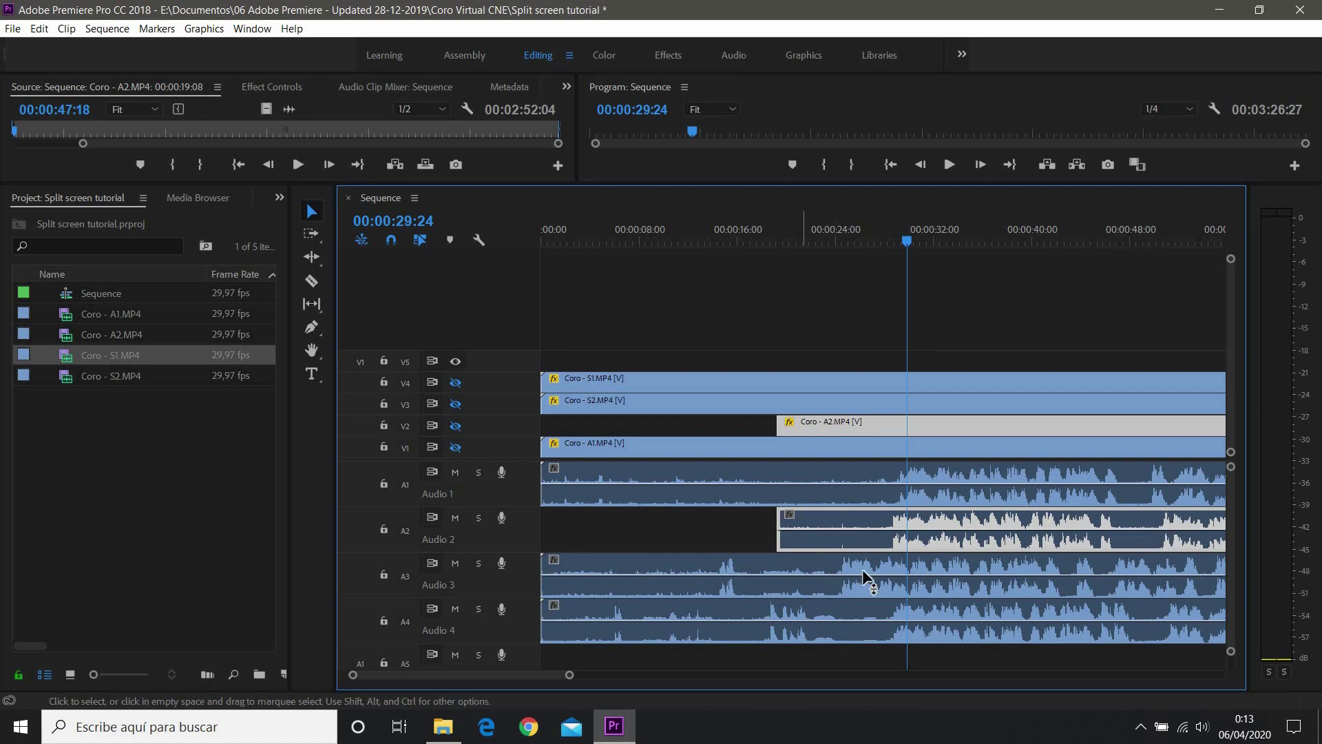
Move Coro - S2 about 5 seconds later, and trim and shift Coro - S1 to start at 00:00:03:09, aligning both with Coro - A1's waveform.
left_click_drag(667, 564, 839, 569)
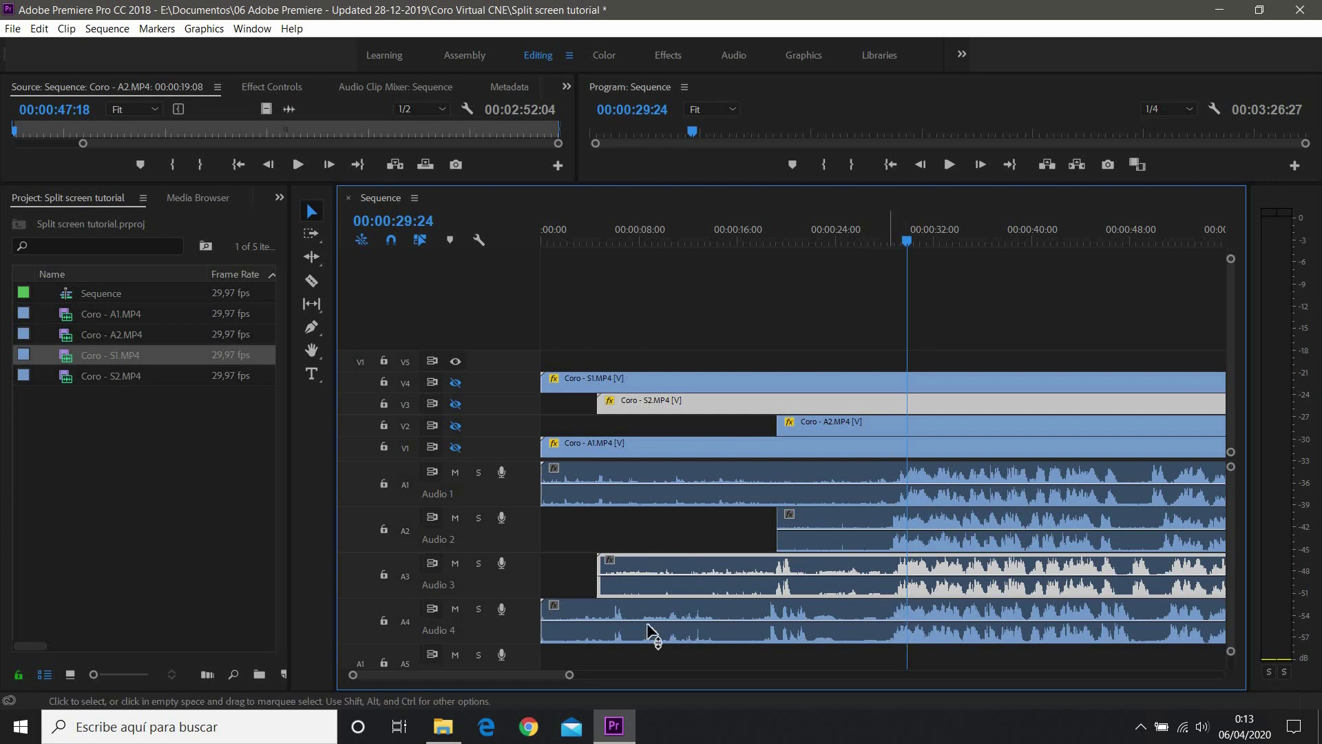
left_click(544, 608)
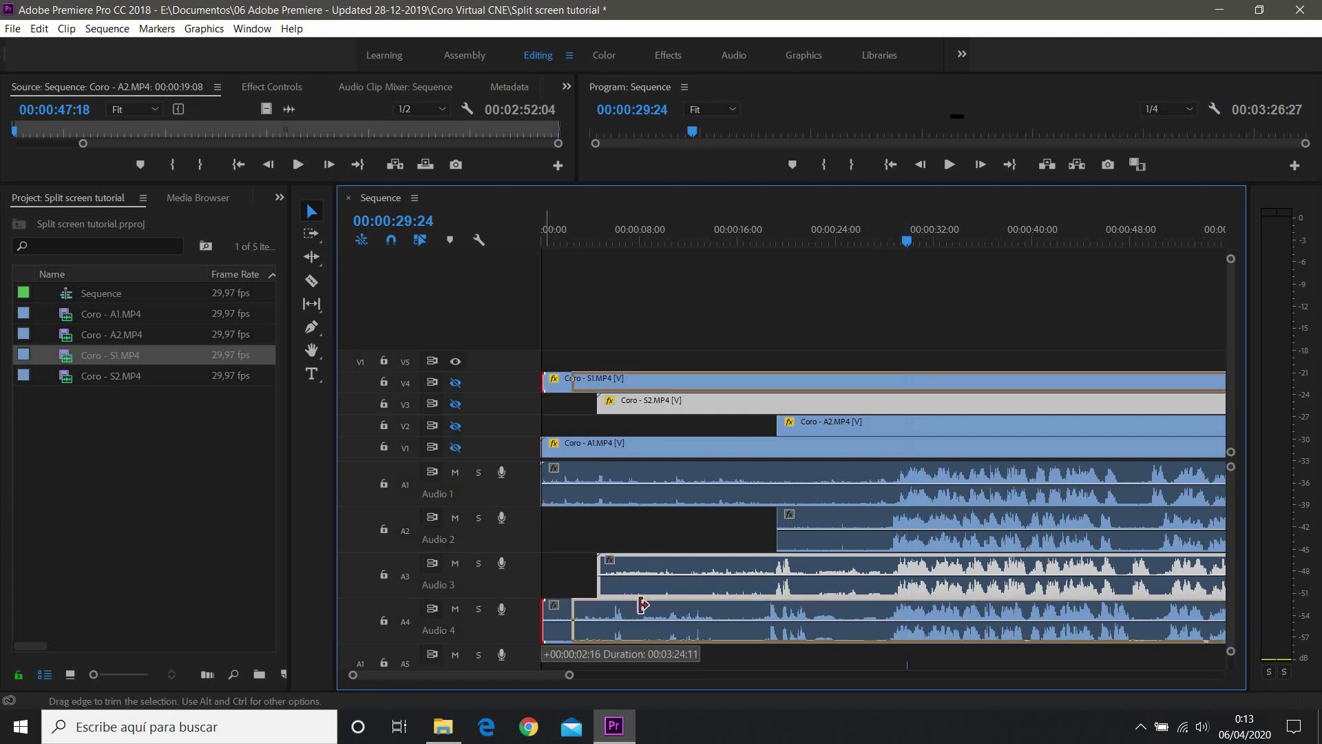
mouse_move(854, 614)
left_mouse_down()
mouse_move(833, 618)
mouse_move(847, 614)
left_mouse_up()
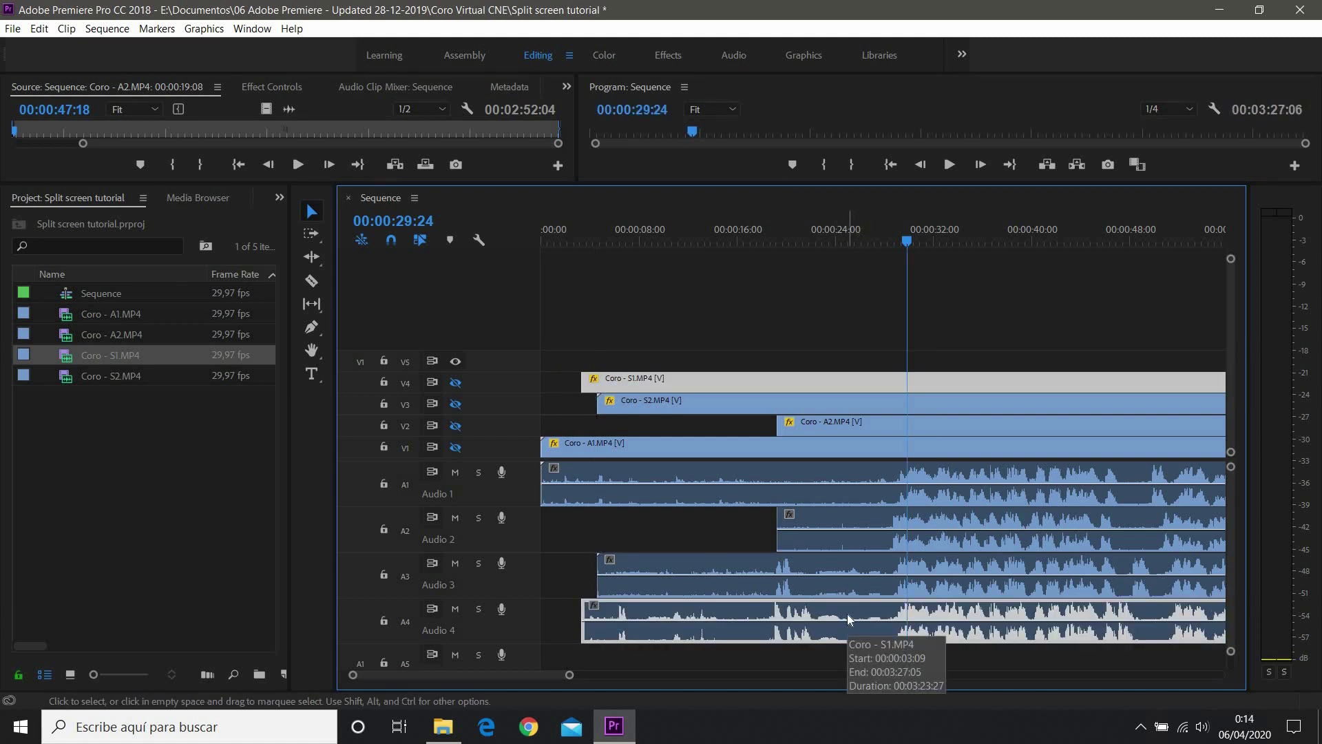
Play the sequence from shortly before 00:00:28:05 to check the synchronization of the four voices.
left_click_drag(907, 241, 886, 241)
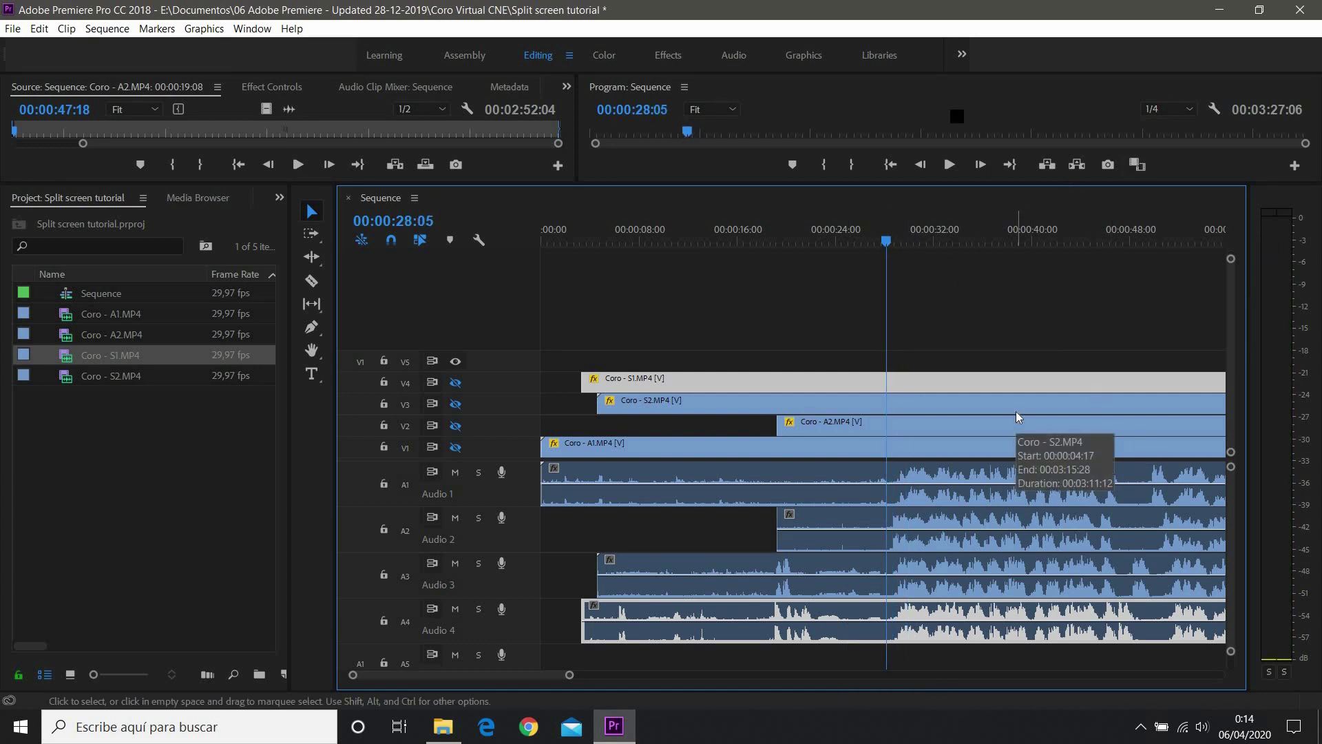
left_click(865, 235)
key("space")
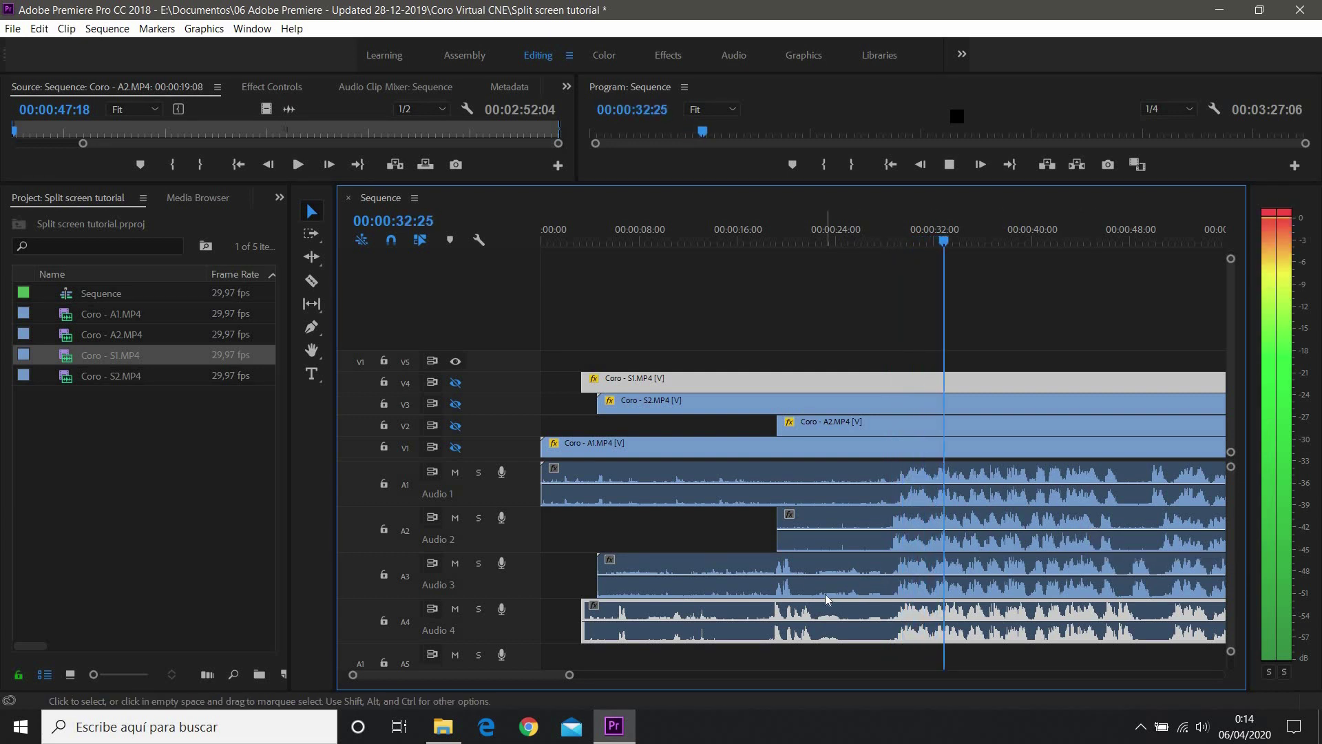
key("space")
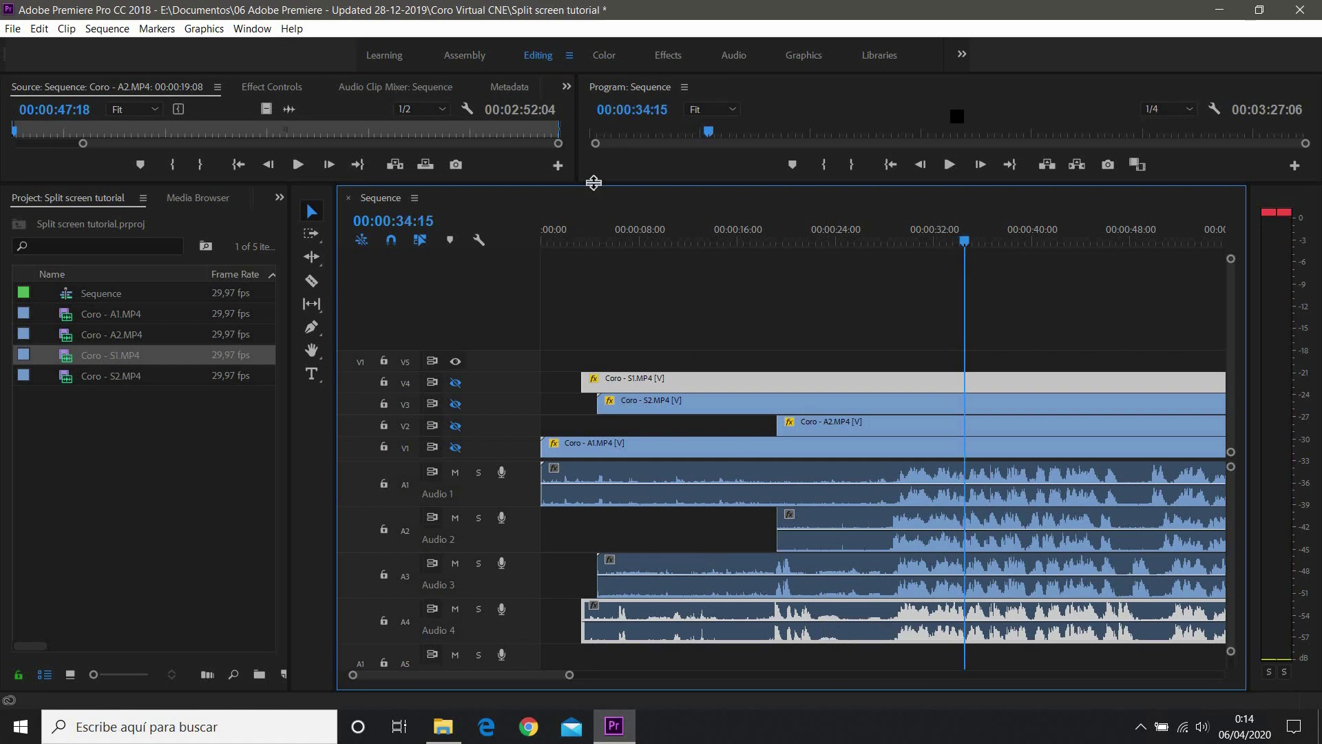
Switch to the Audio workspace and lower the Master track level to -11.3 dB in the Audio Track Mixer.
left_click_drag(594, 183, 548, 371)
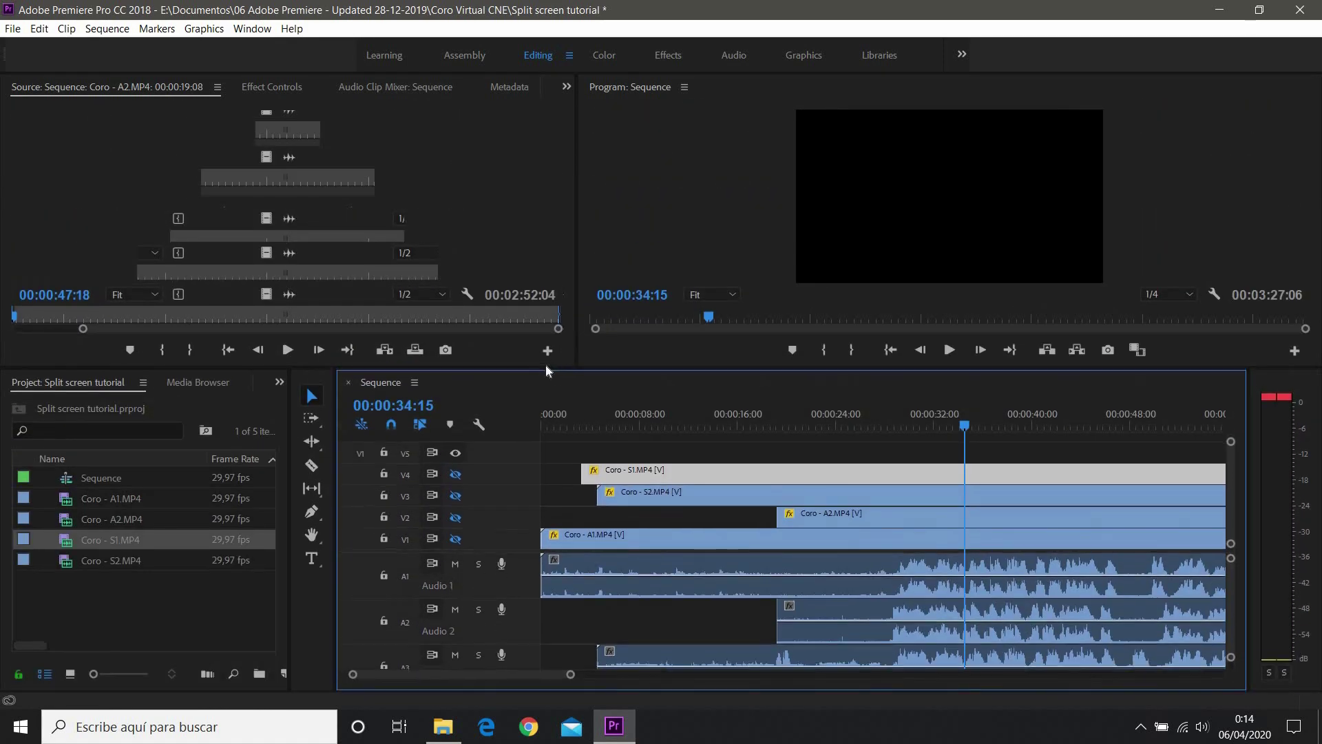
left_click(737, 55)
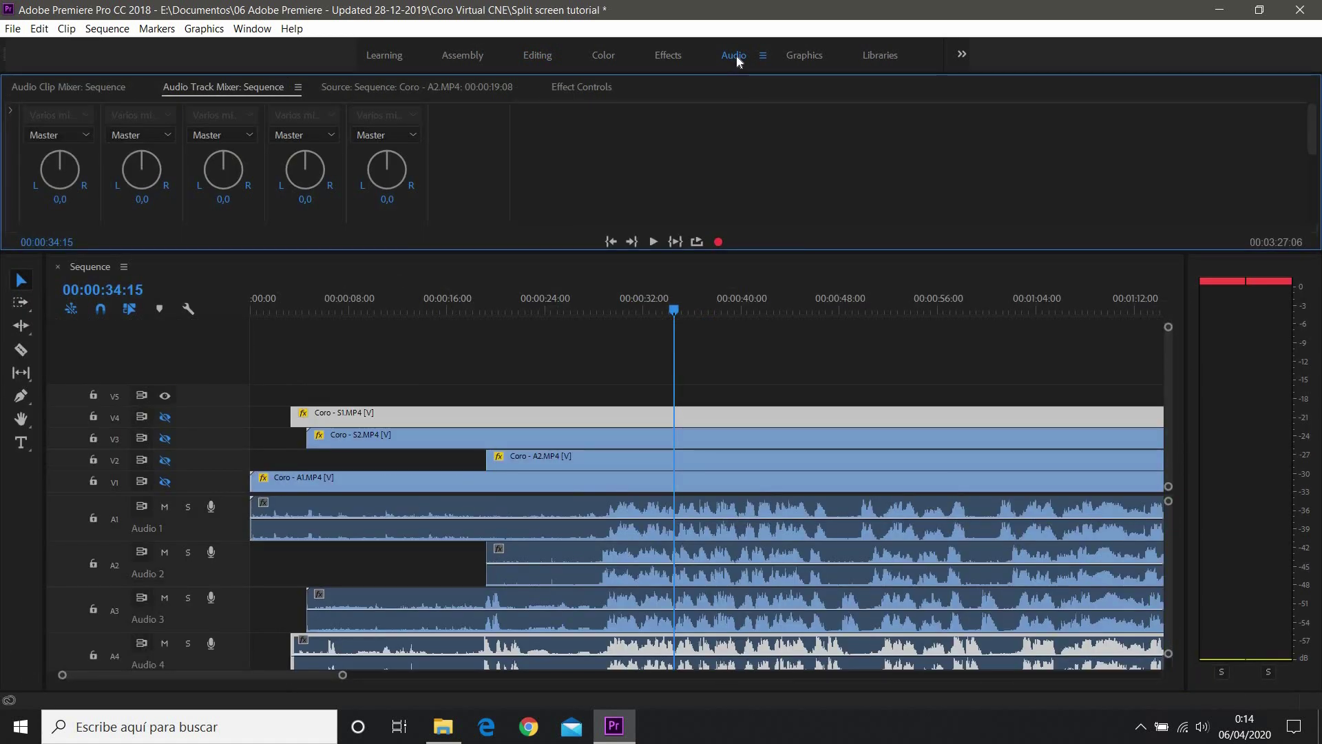
left_click_drag(546, 255, 499, 484)
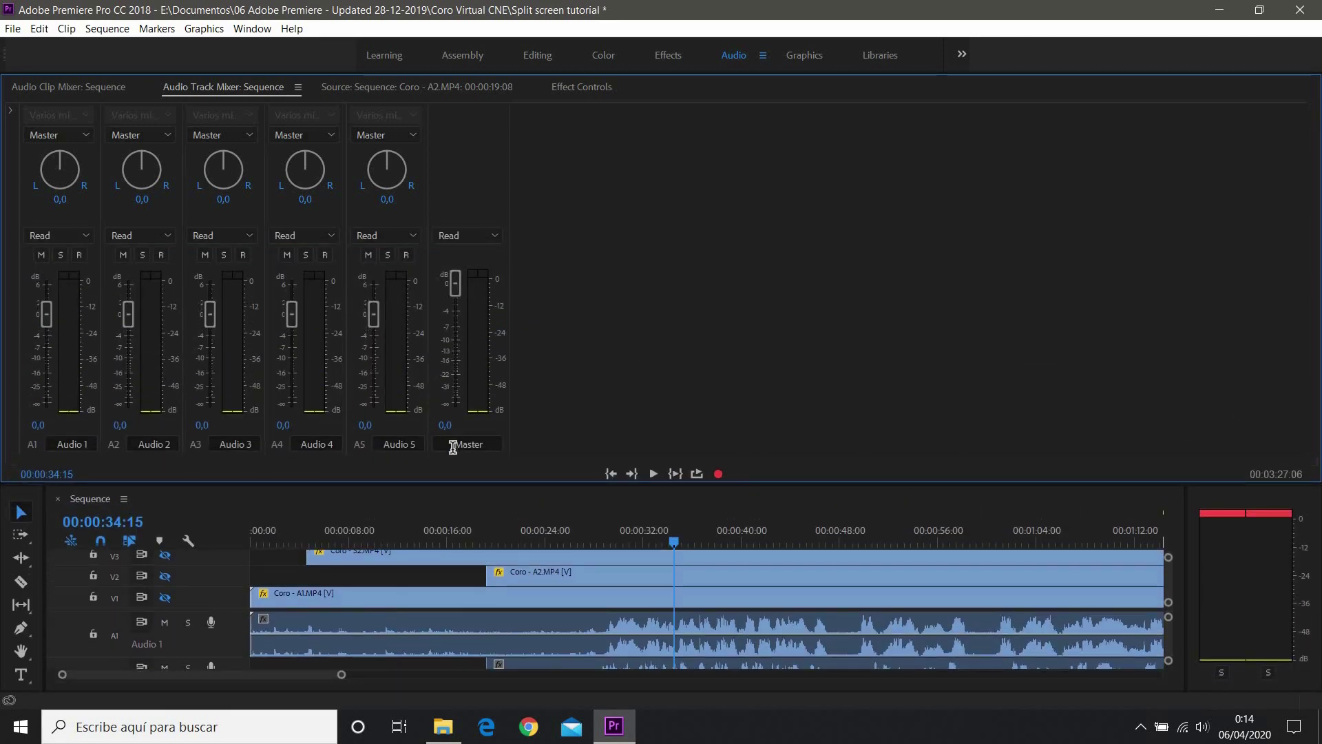
left_click_drag(455, 285, 452, 345)
left_click_drag(576, 482, 638, 121)
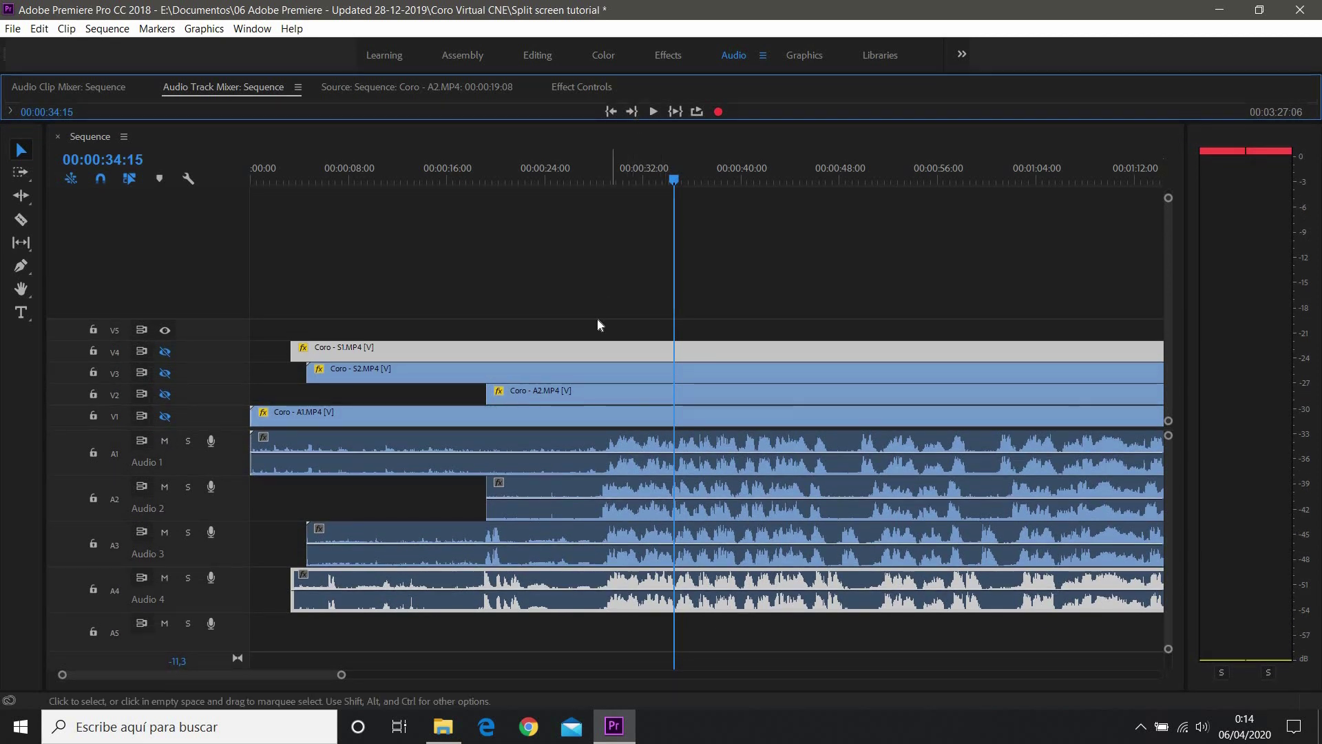
Enlarge the audio waveforms around 00:00:28:16, and move Coro - A2 10 frames later to start at 00:00:19:18, aligning its vocal entry with Coro - S2.
left_click(602, 170)
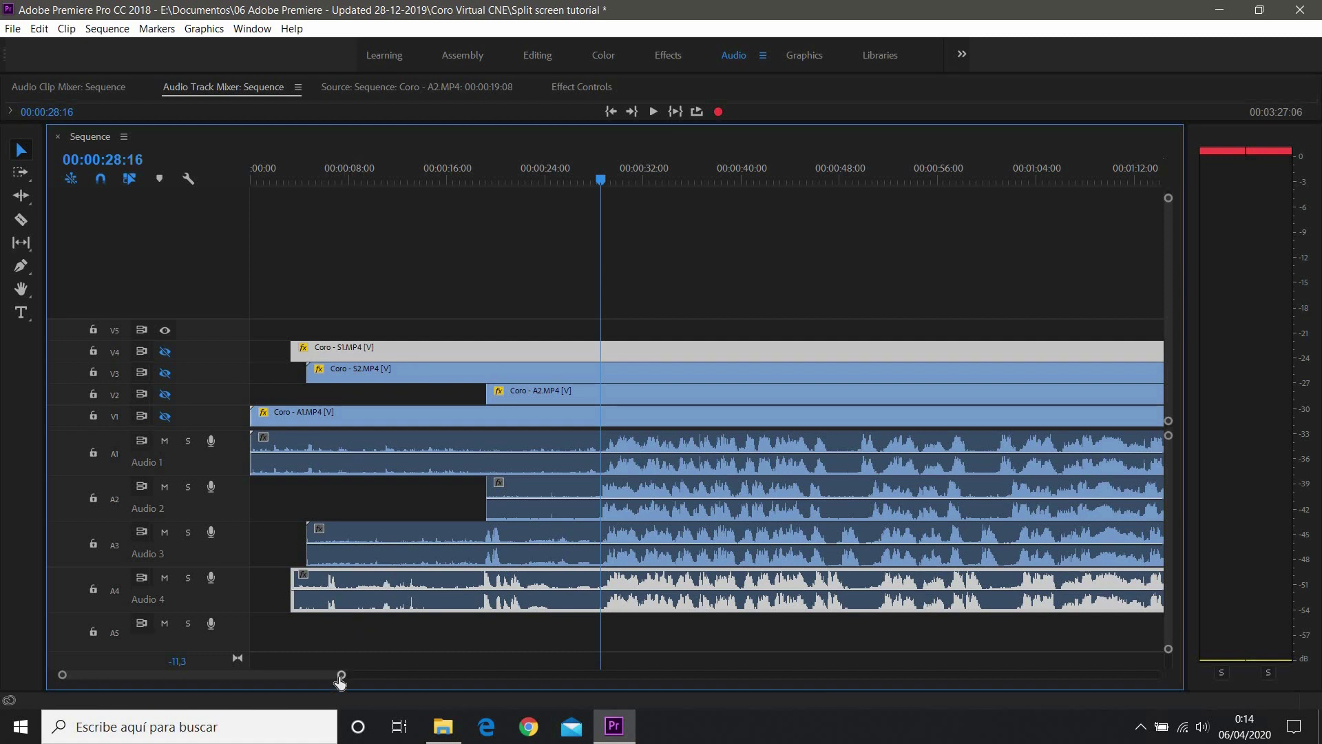
key("ctrl+s")
left_click_drag(341, 681, 241, 676)
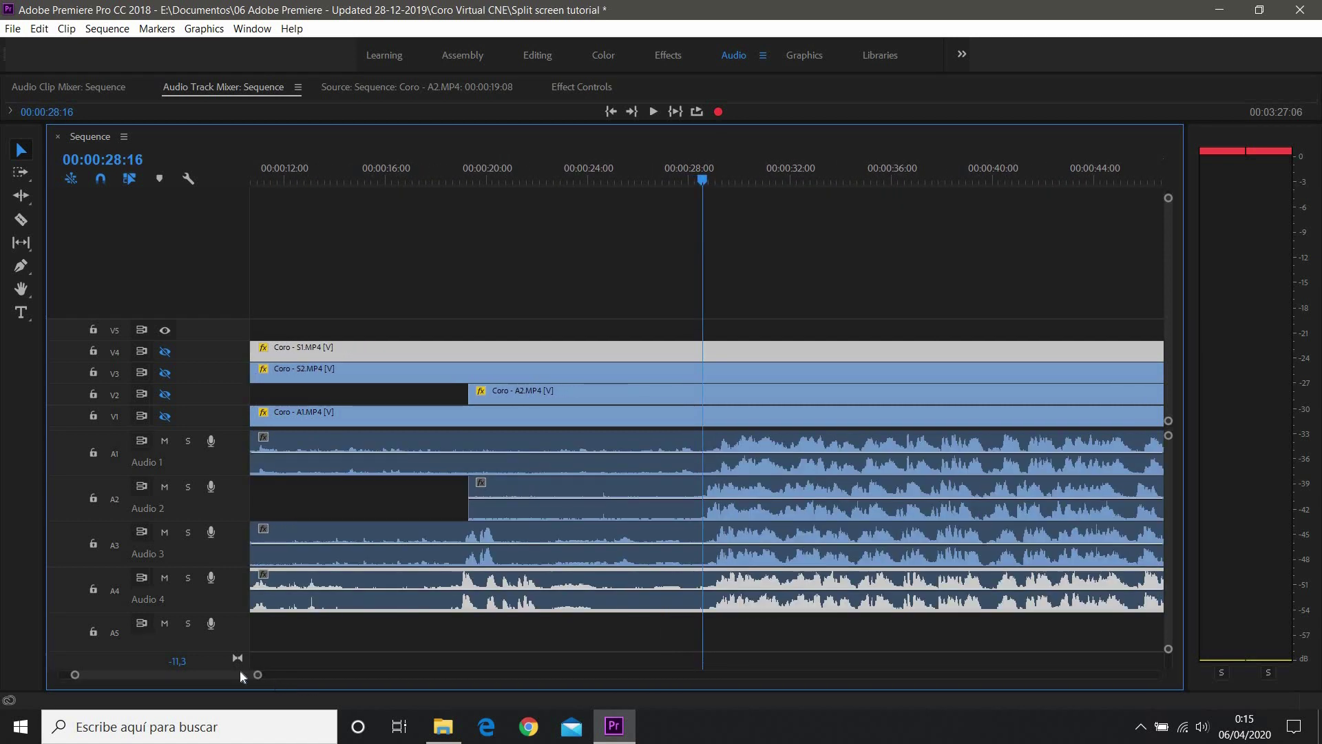
left_click_drag(258, 679, 196, 678)
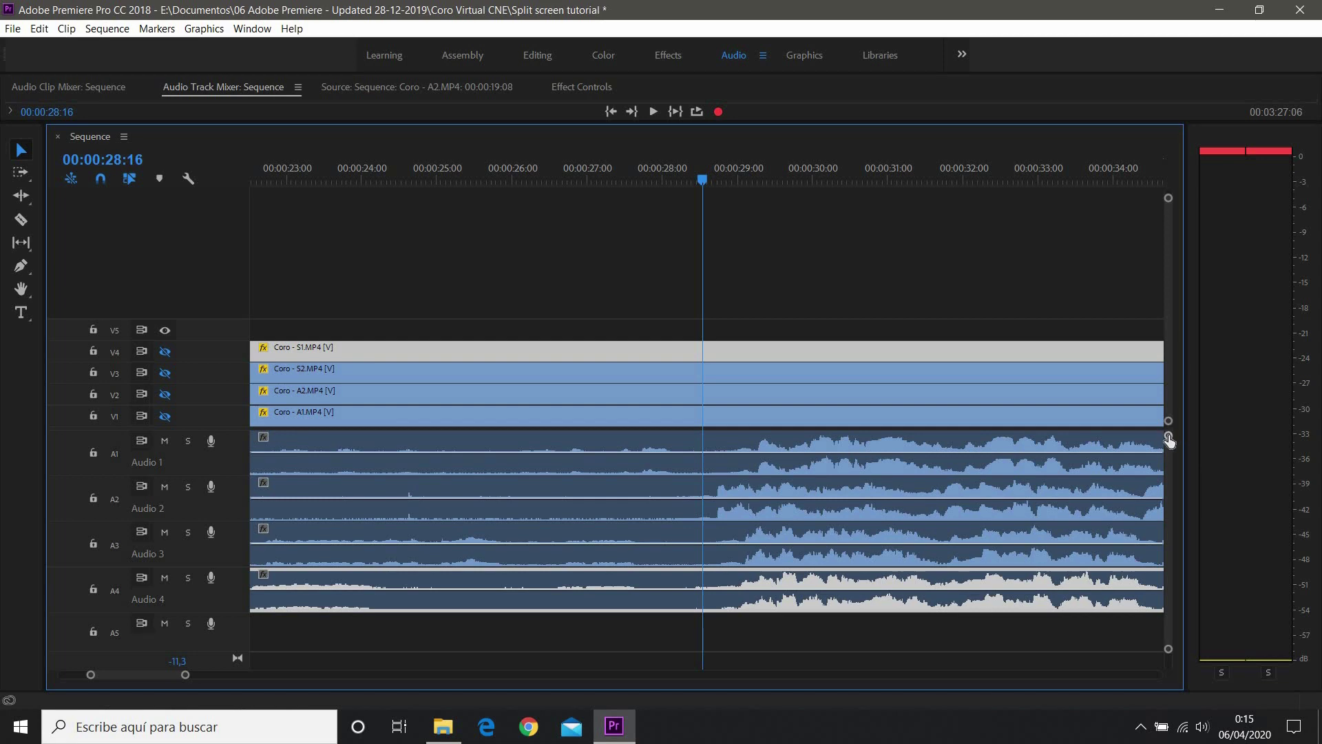
left_click_drag(1169, 436, 1168, 441)
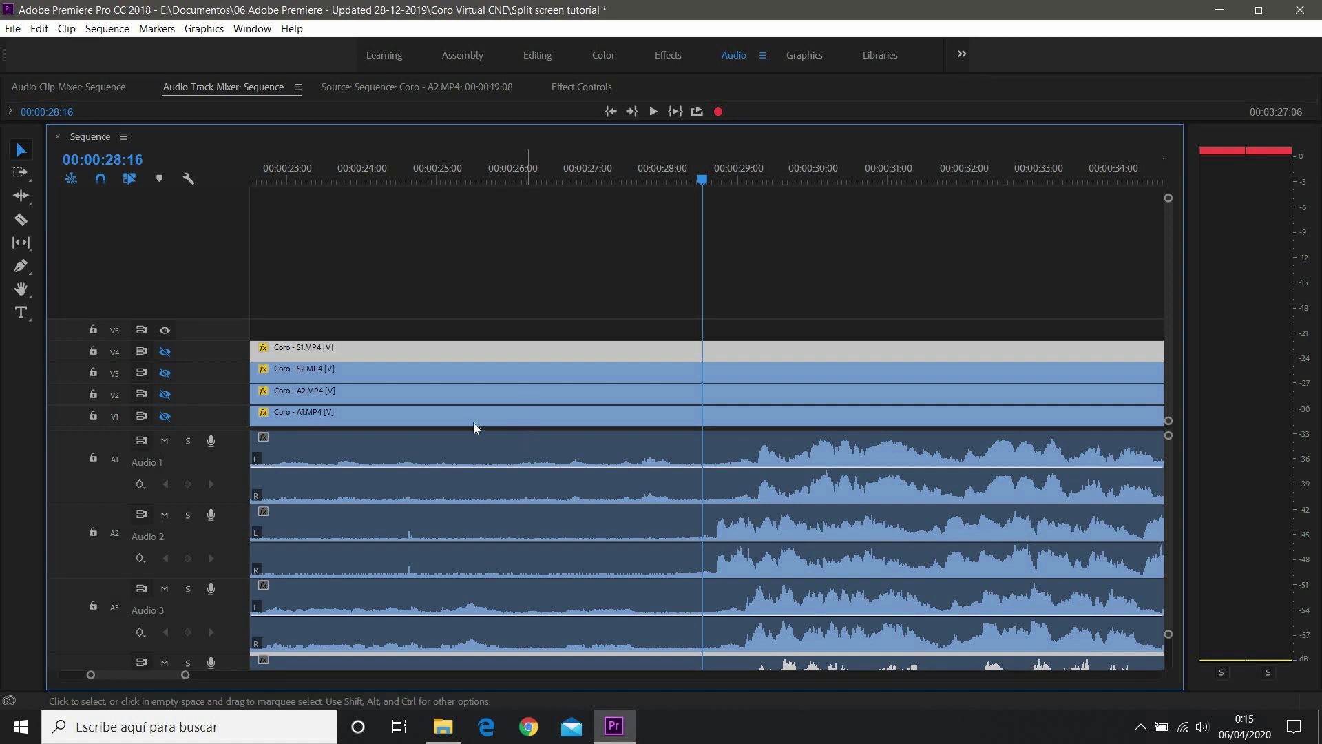
left_click_drag(222, 430, 223, 331)
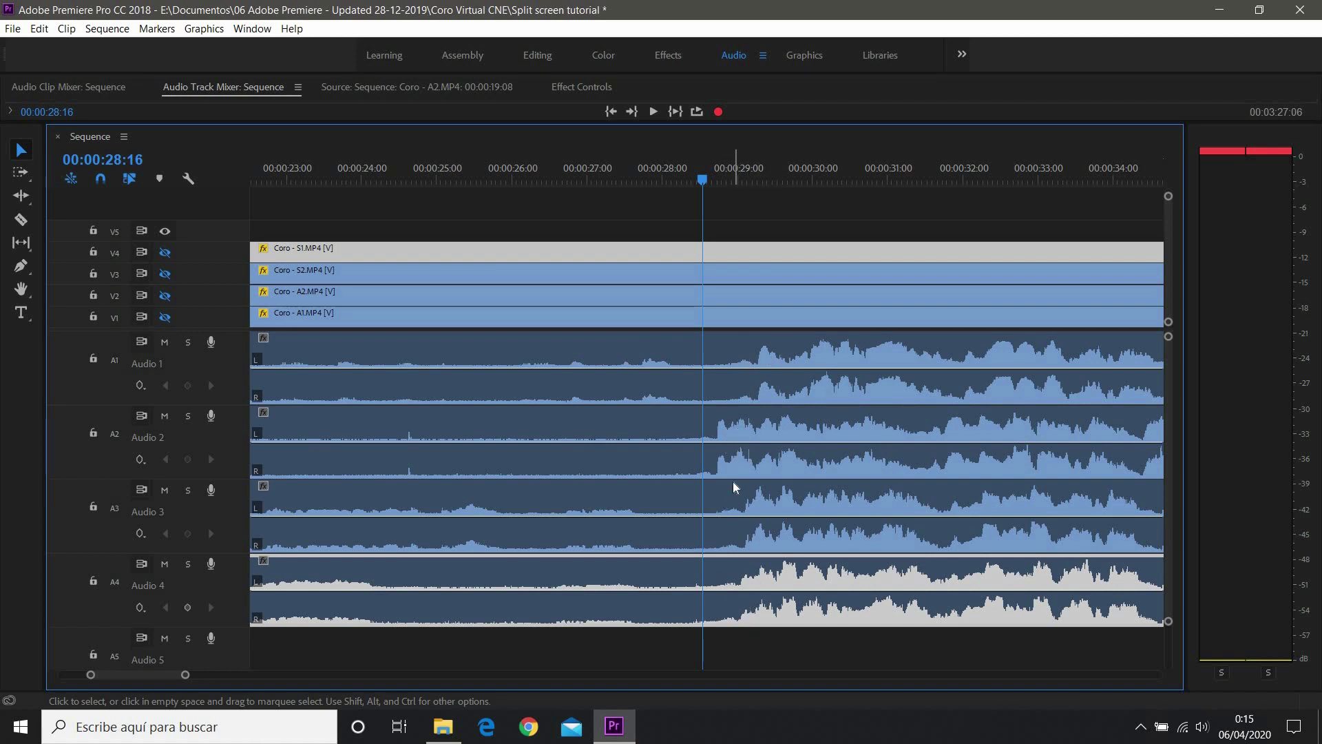
left_click(727, 435)
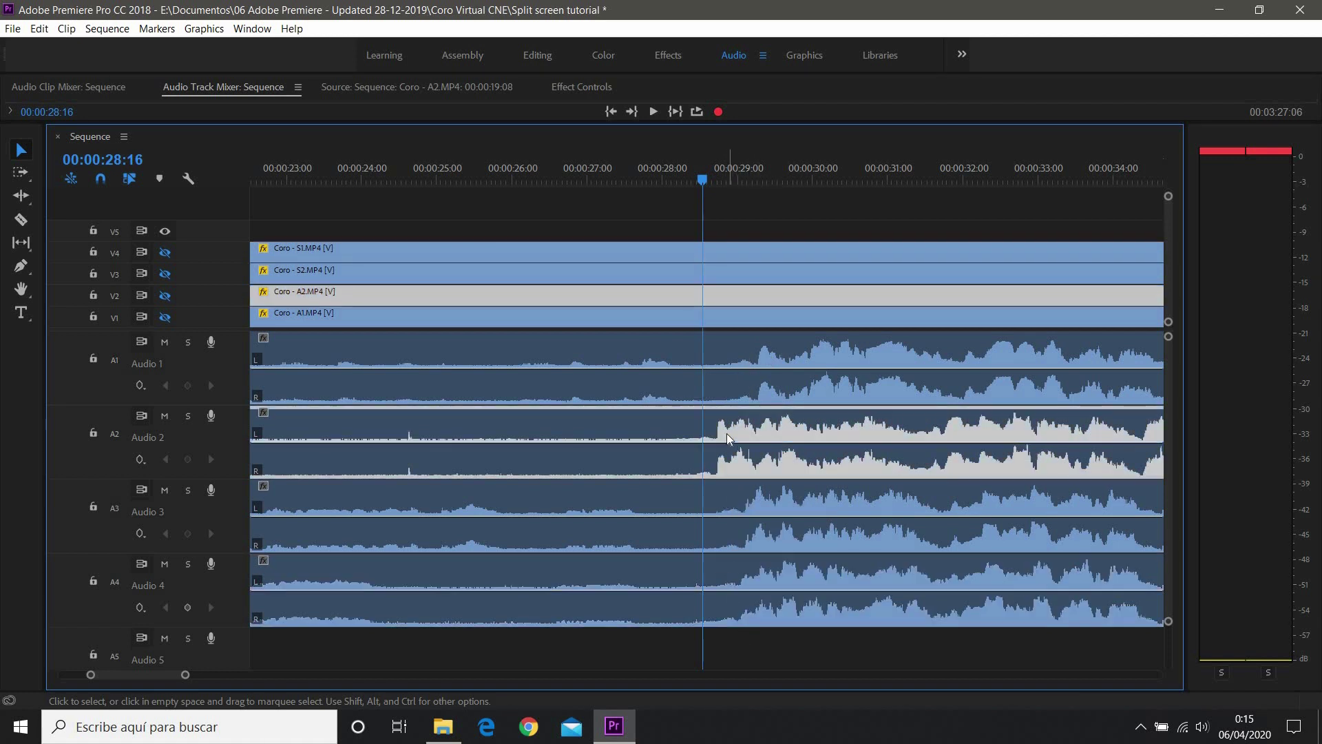
left_click_drag(733, 433, 753, 432)
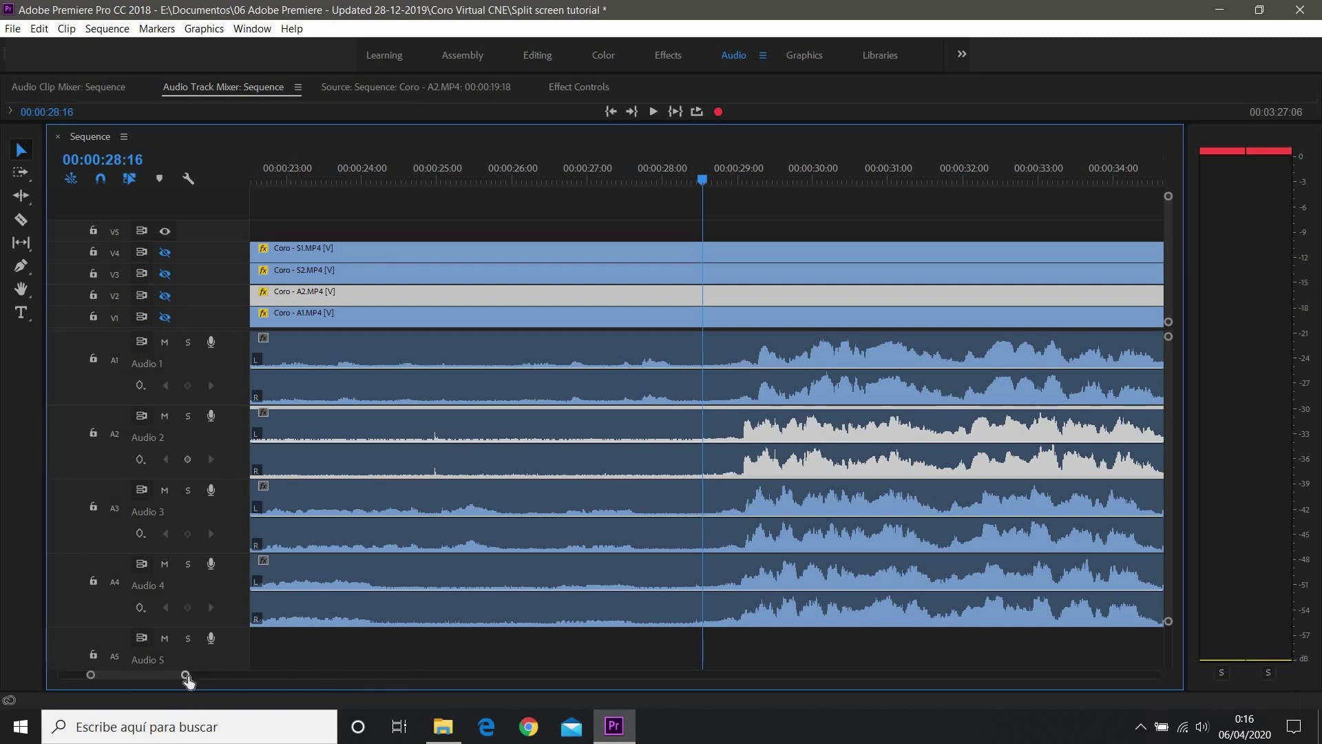
Play from 00:00:27:26 to check the first vocal entry, and examine the four waveforms between about 00:00:19:00 and 00:00:31:24.
left_click_drag(186, 678, 159, 675)
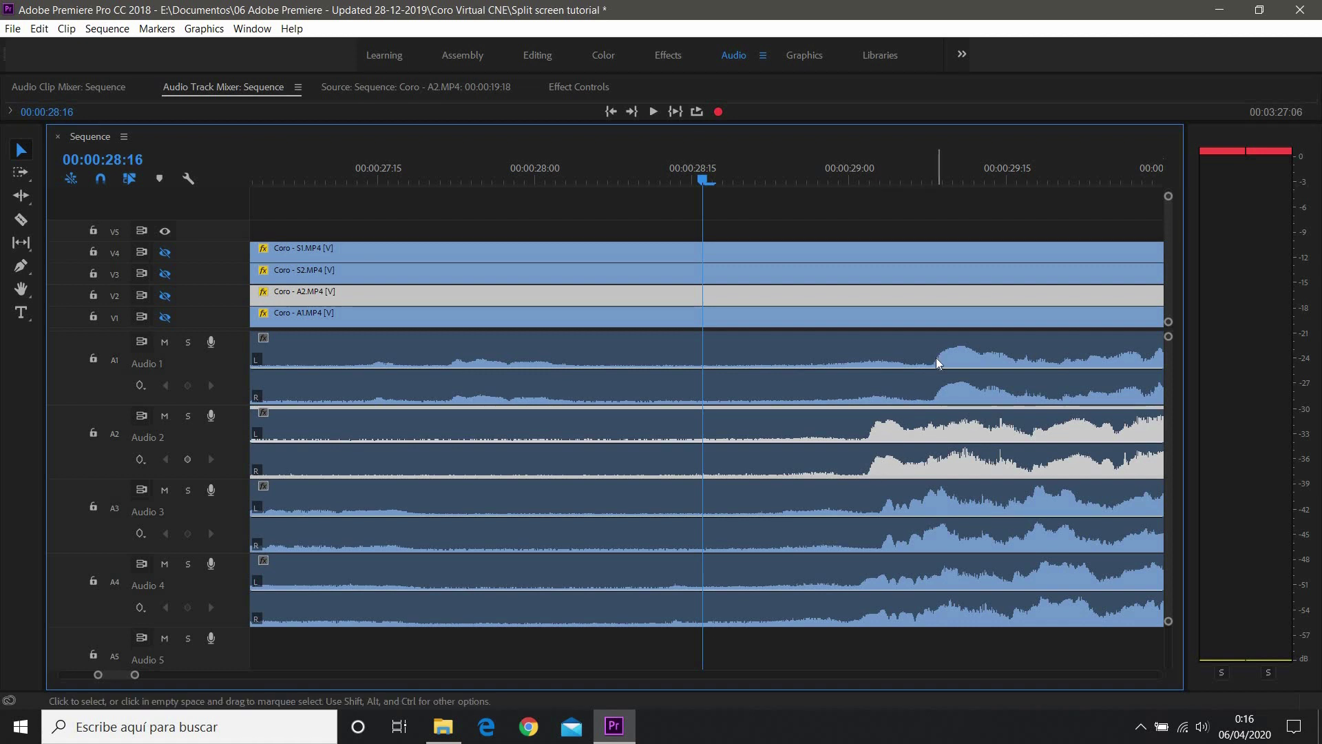
left_click(509, 174)
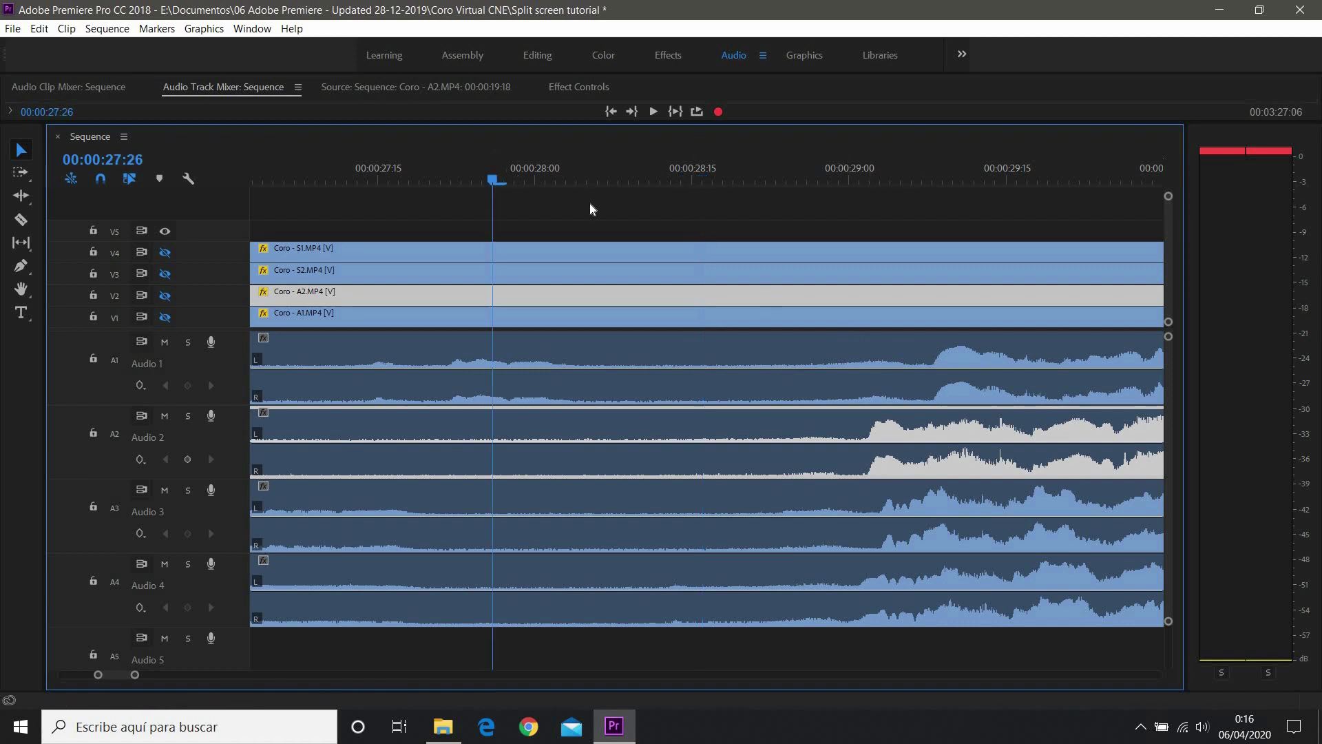
key("space")
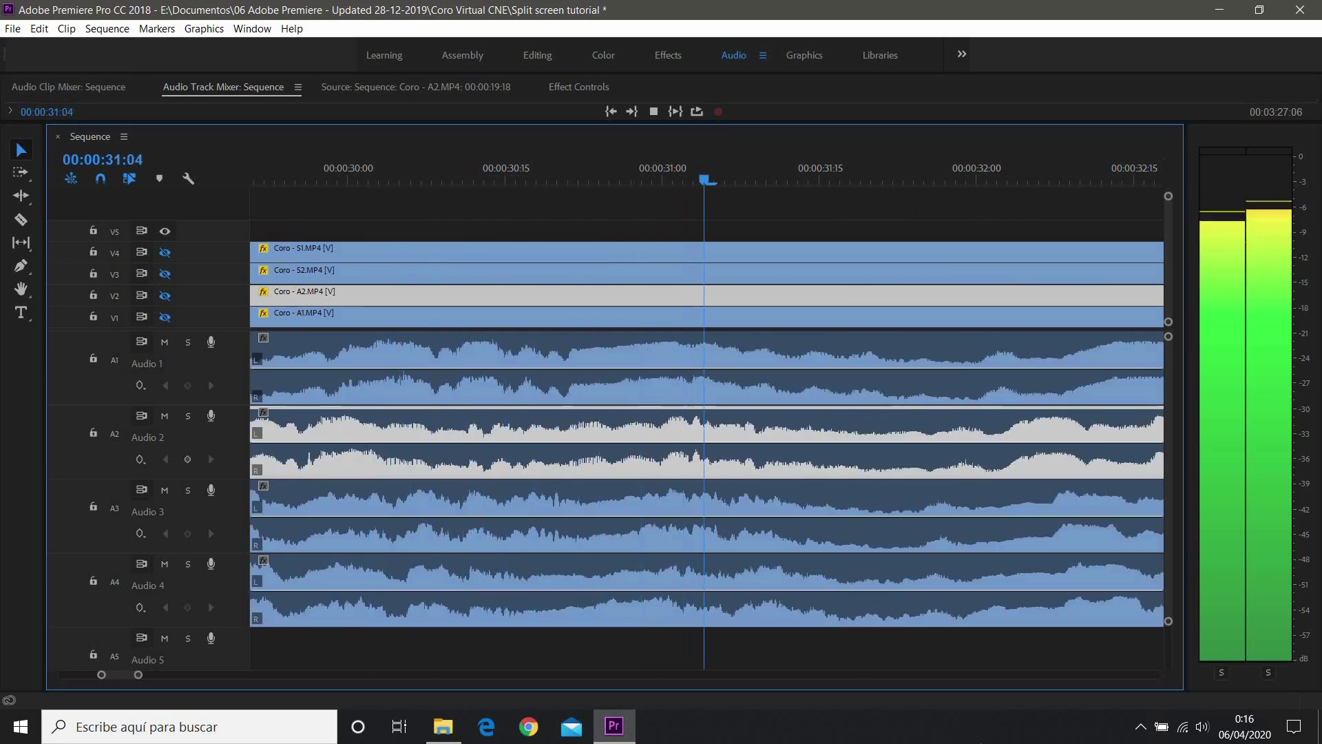
key("space")
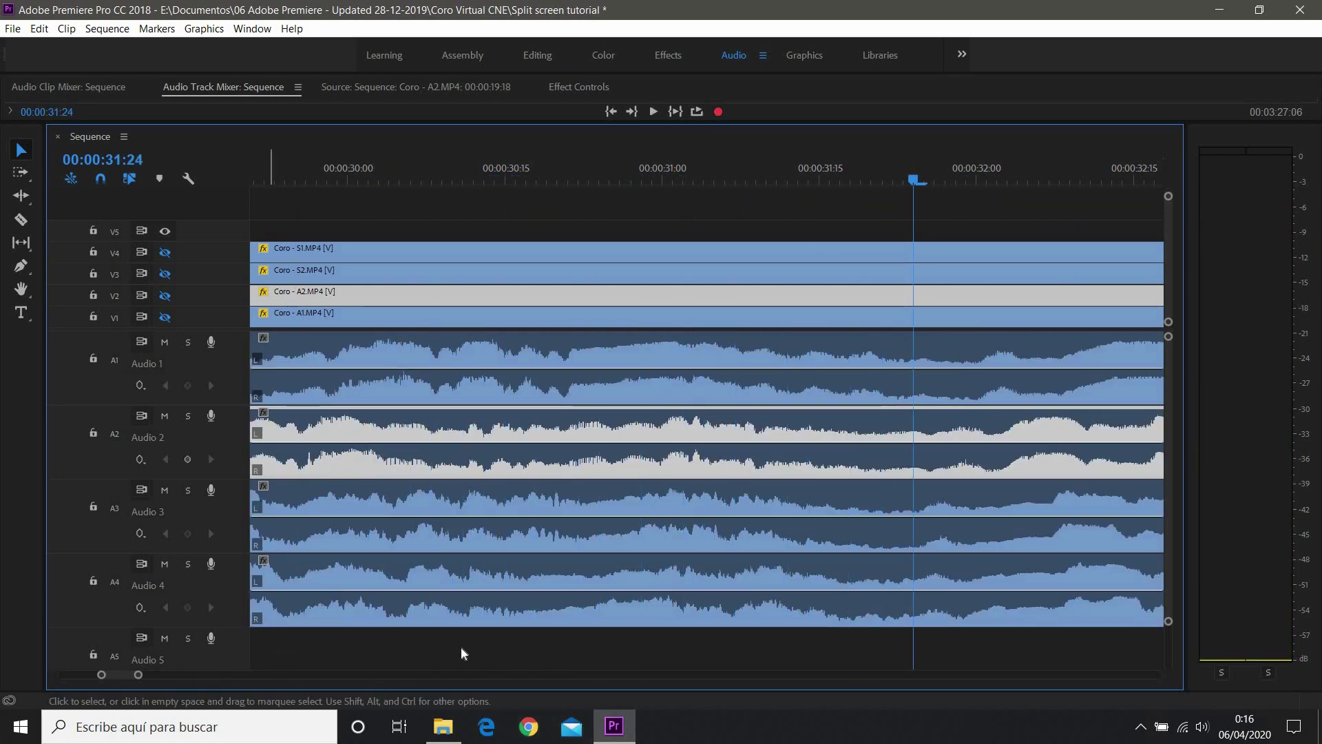
scroll(604, 570, "up", 3)
scroll(605, 570, "up", 5)
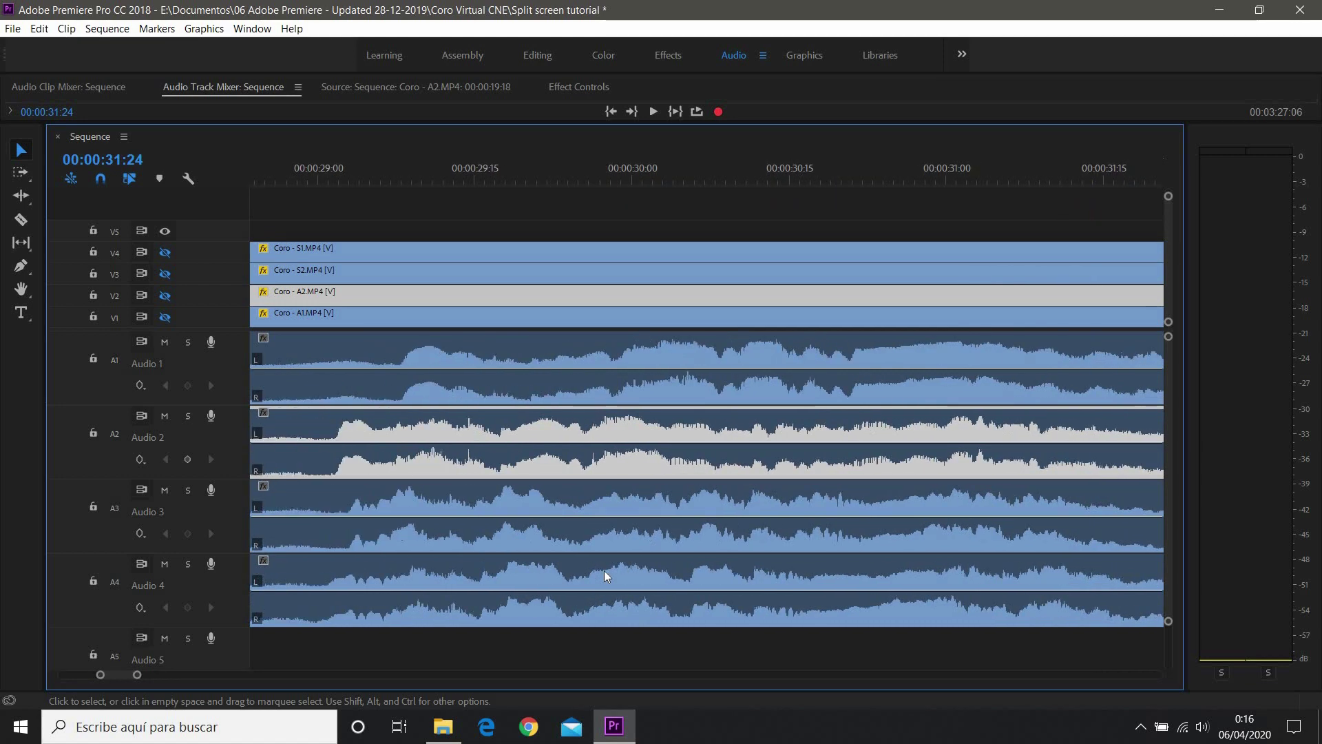
scroll(605, 573, "up", 4)
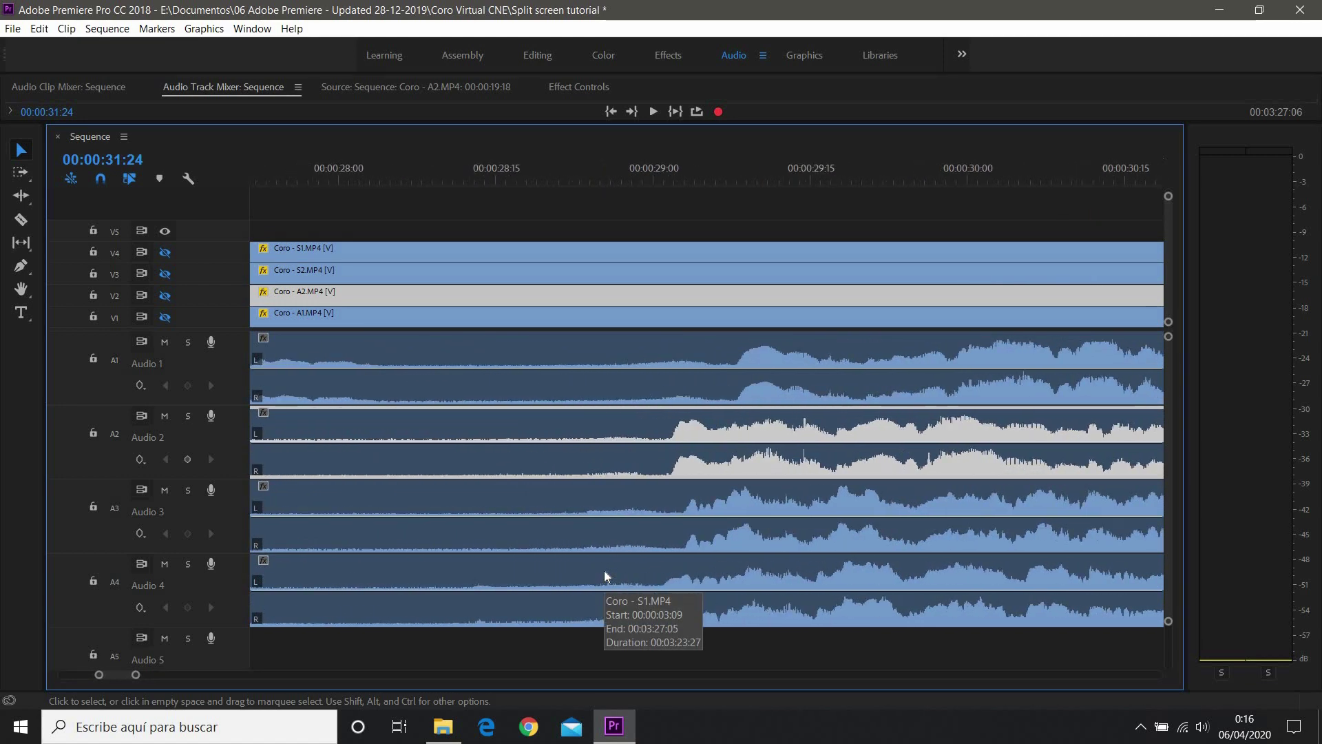
scroll(604, 570, "down", 5)
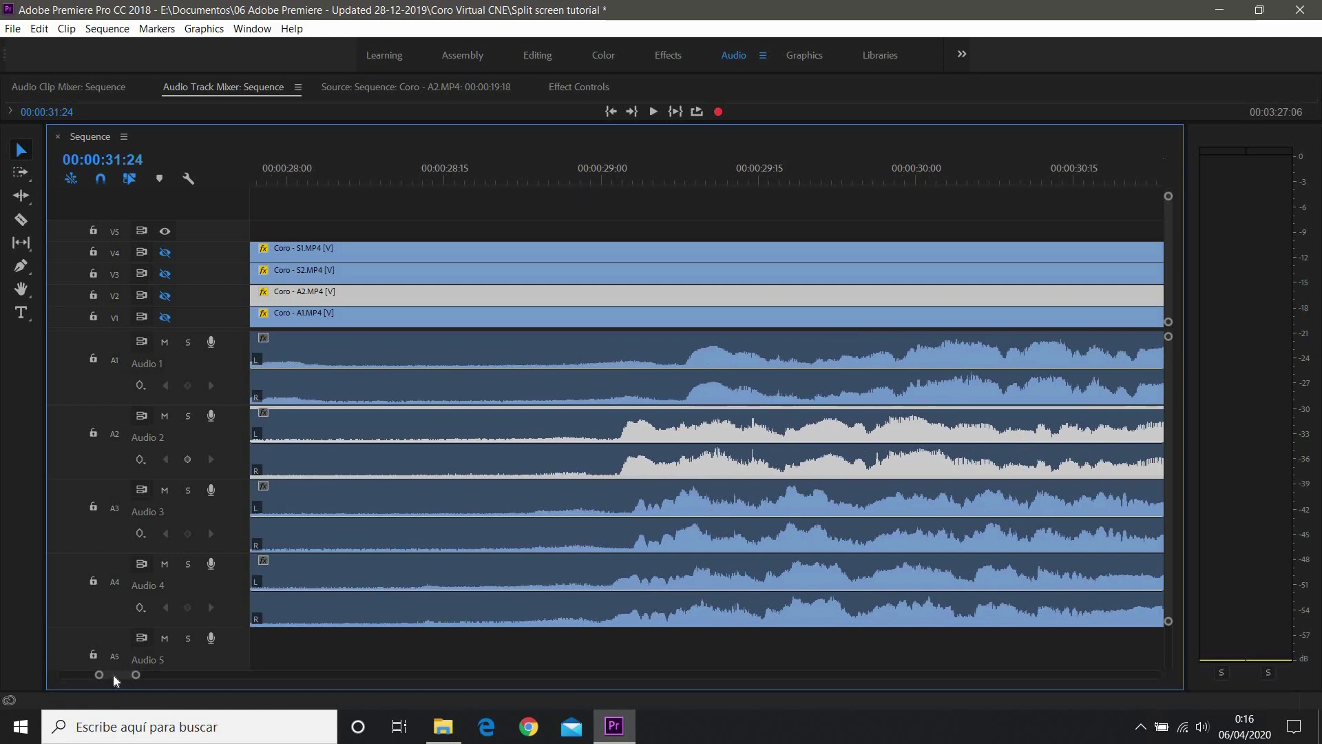
scroll(123, 675, "up", 10)
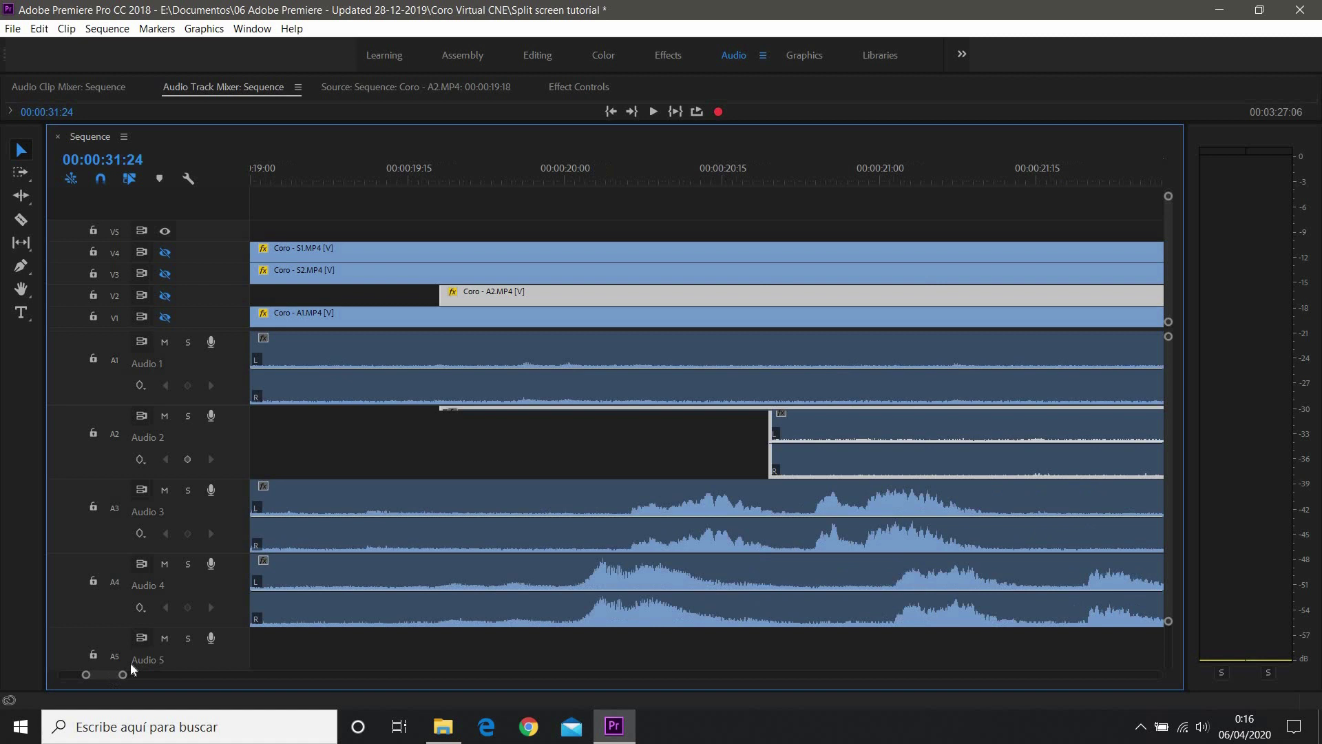
scroll(543, 529, "down", 10)
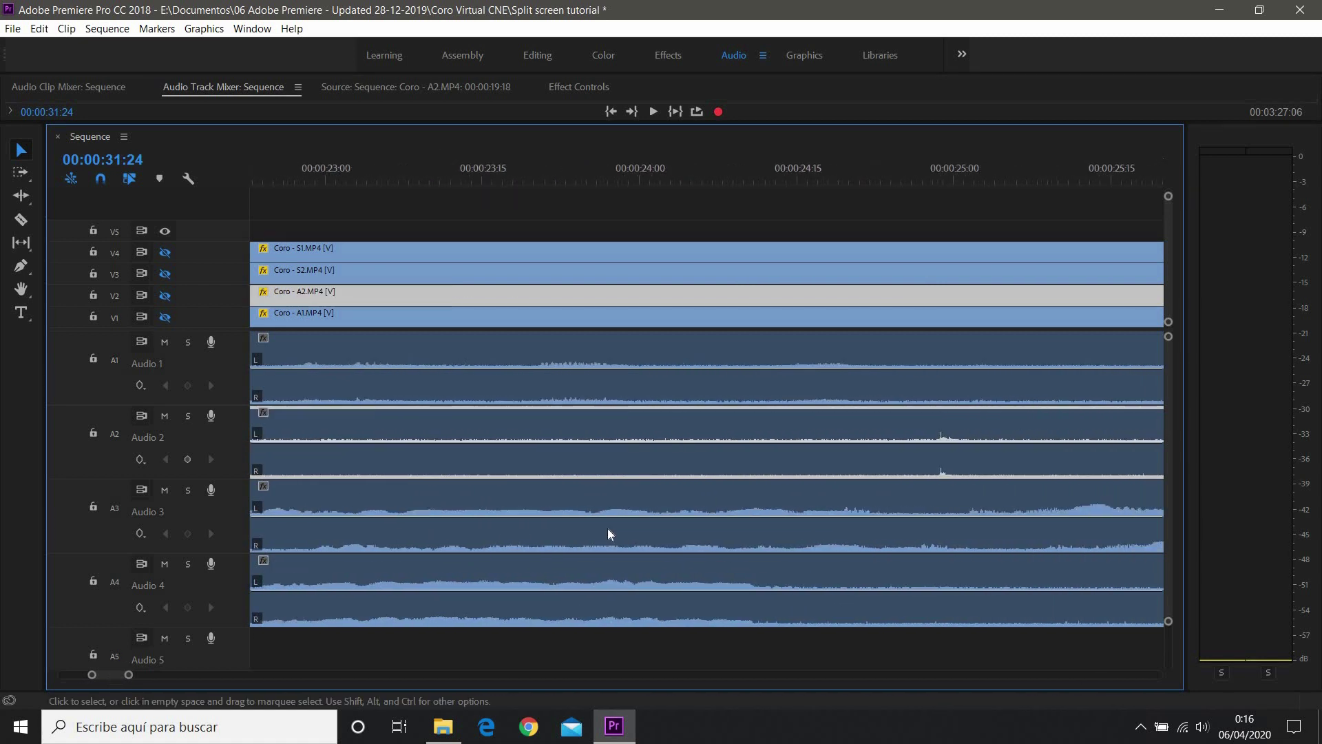
scroll(703, 526, "down", 5)
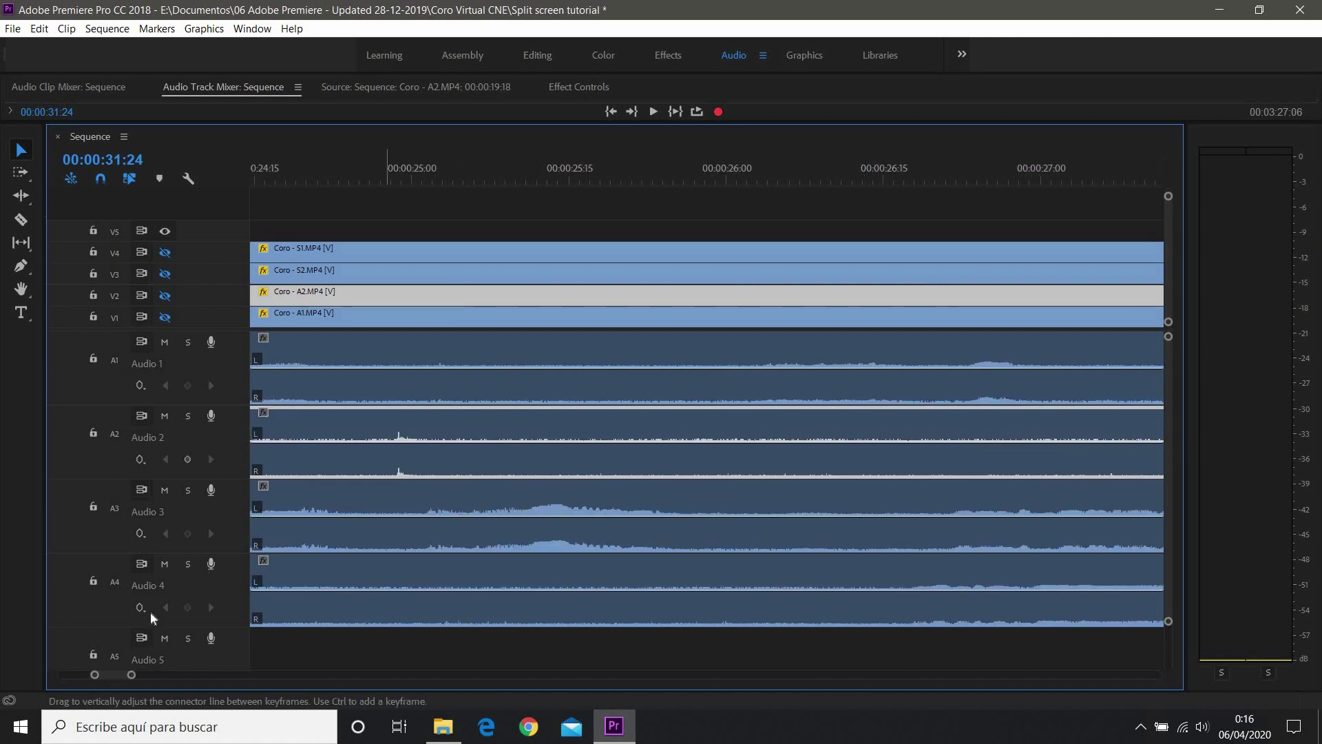
Place the playhead at 00:01:53:20, where the singing resumes after the long pause, and compare the onsets of the four waveforms closely.
left_click_drag(142, 678, 332, 692)
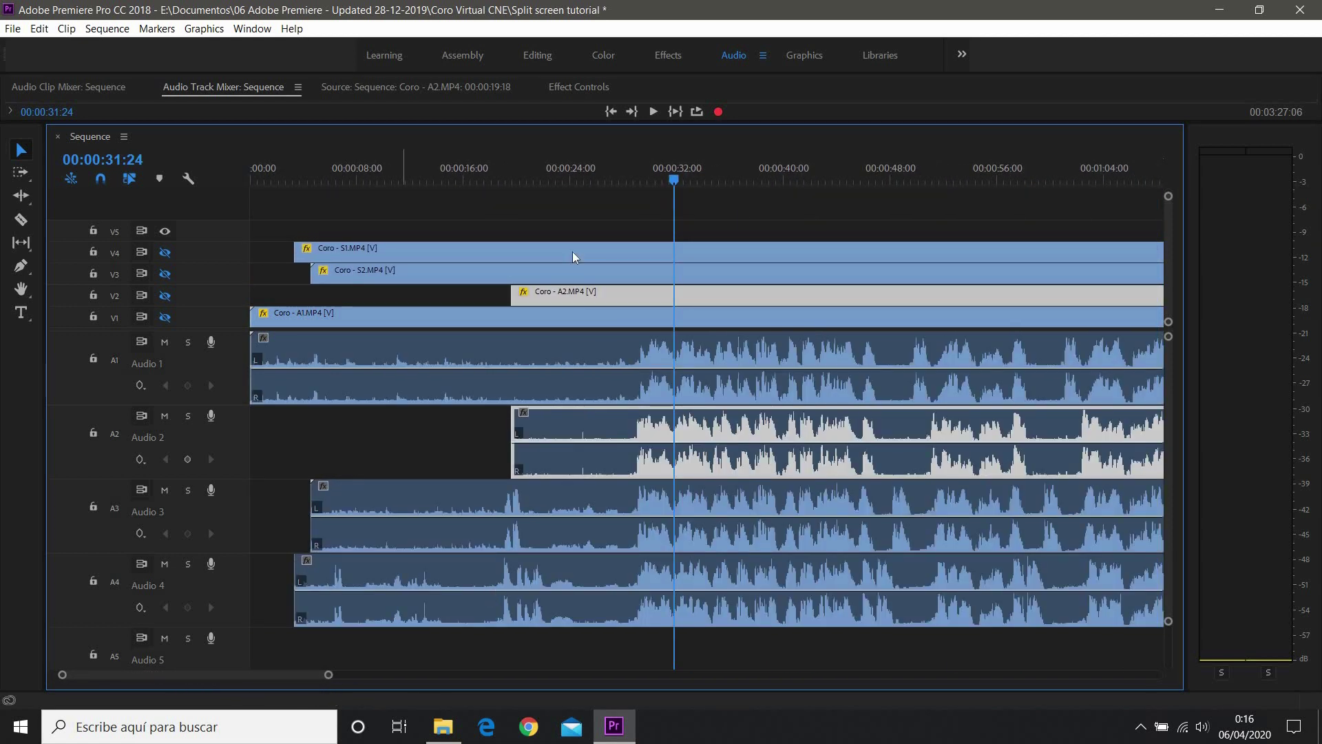
key("minus")
left_click(358, 178)
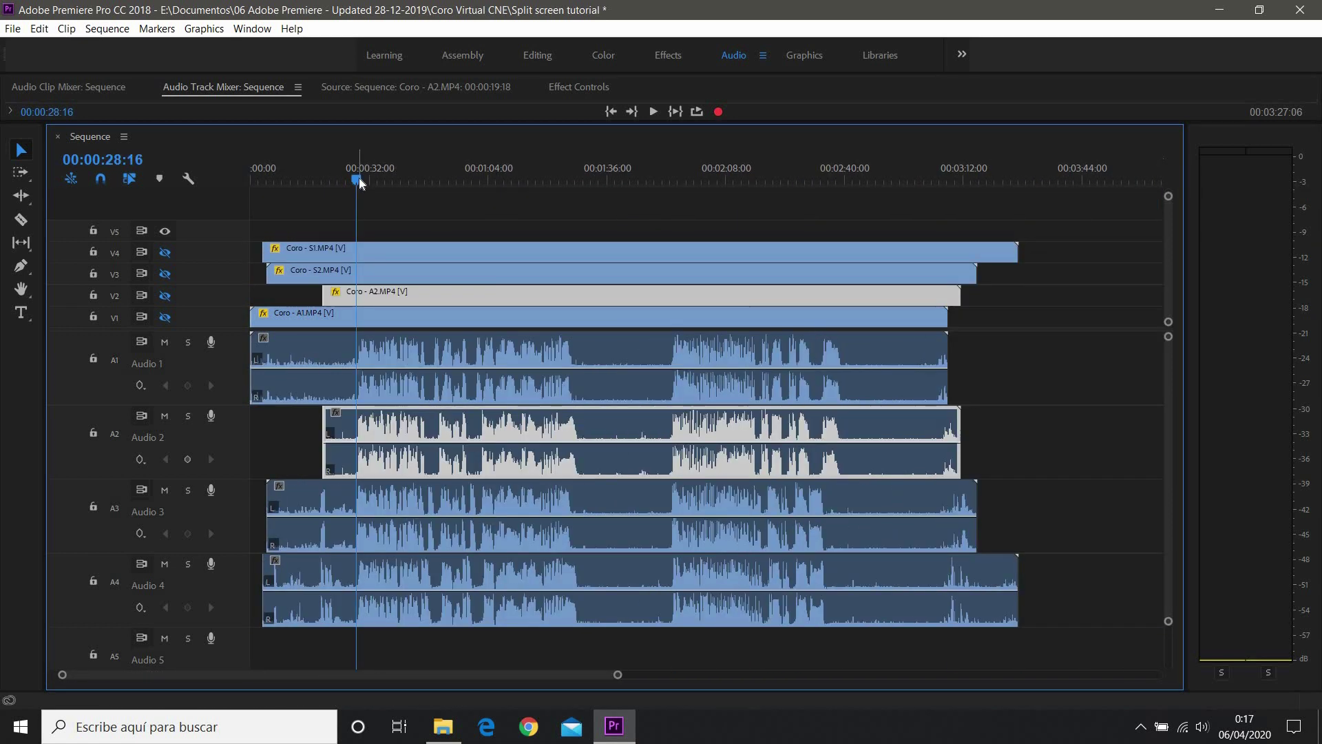
left_click_drag(618, 675, 496, 675)
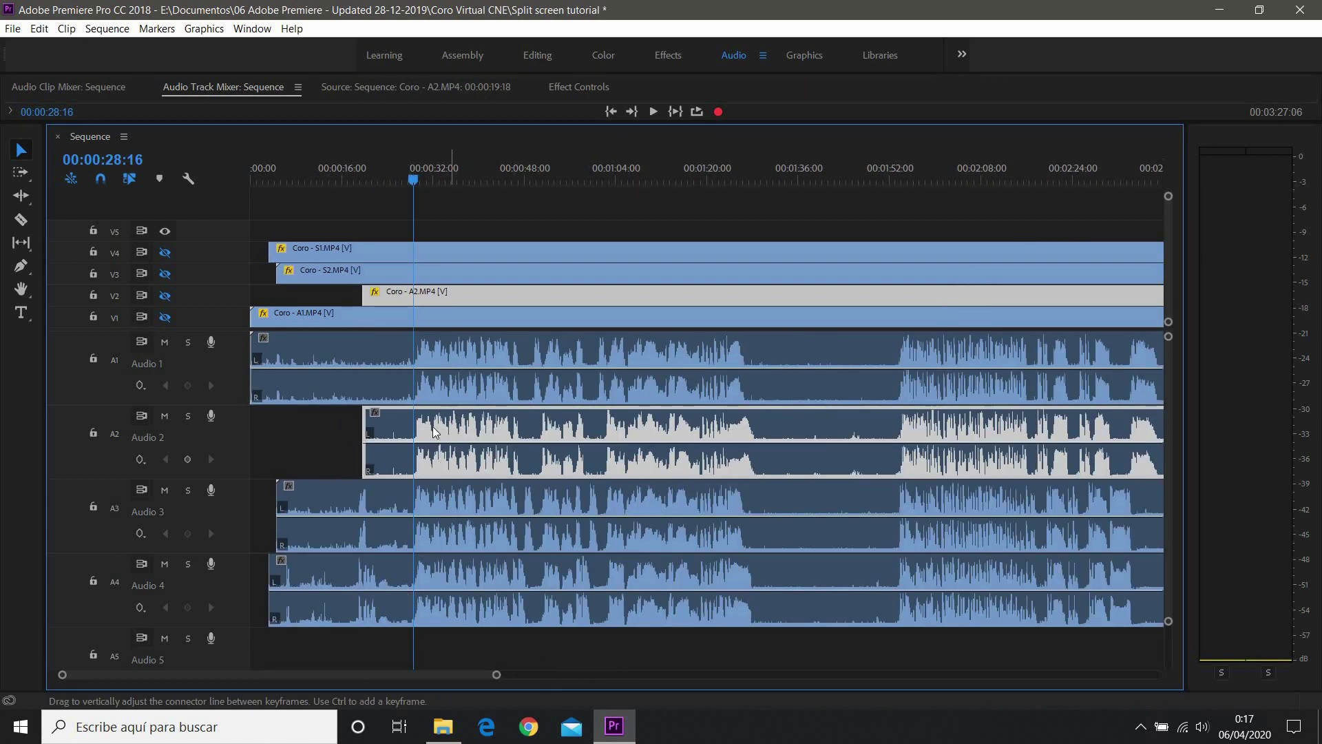
left_click(896, 178)
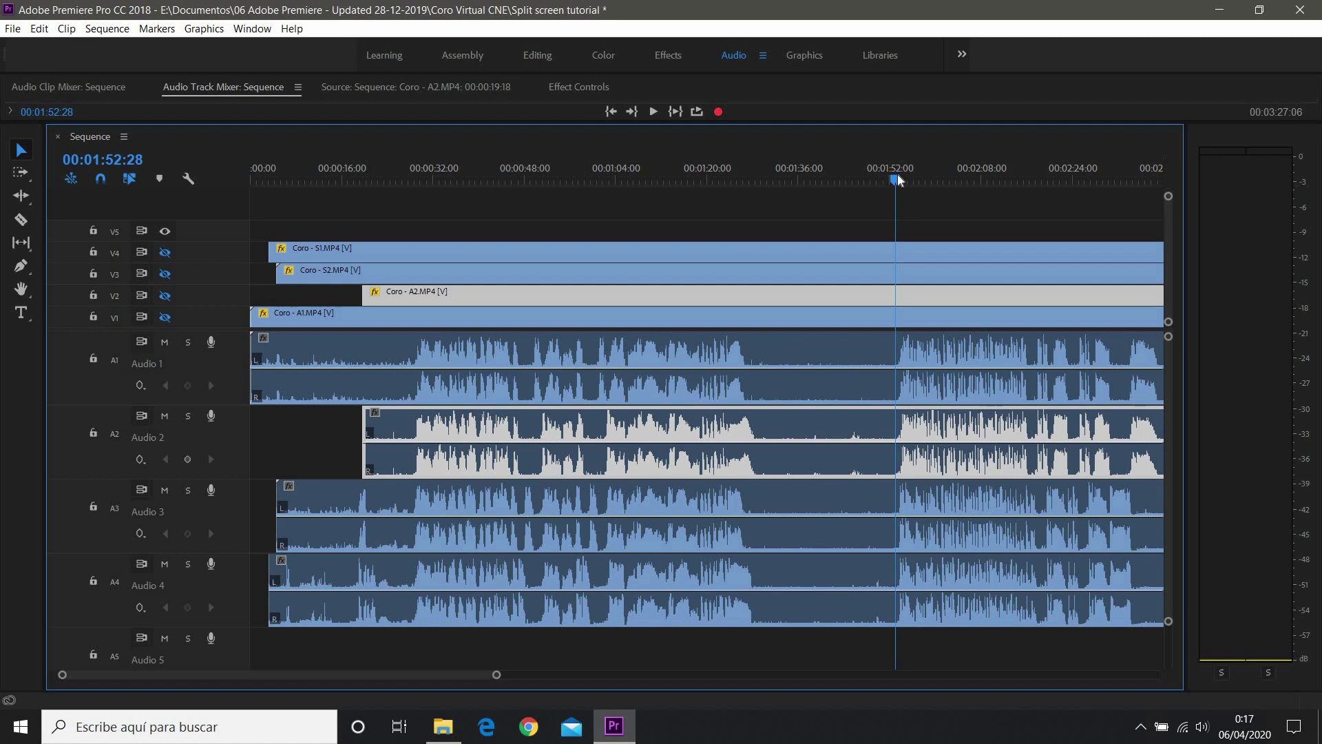
left_click_drag(900, 177, 903, 178)
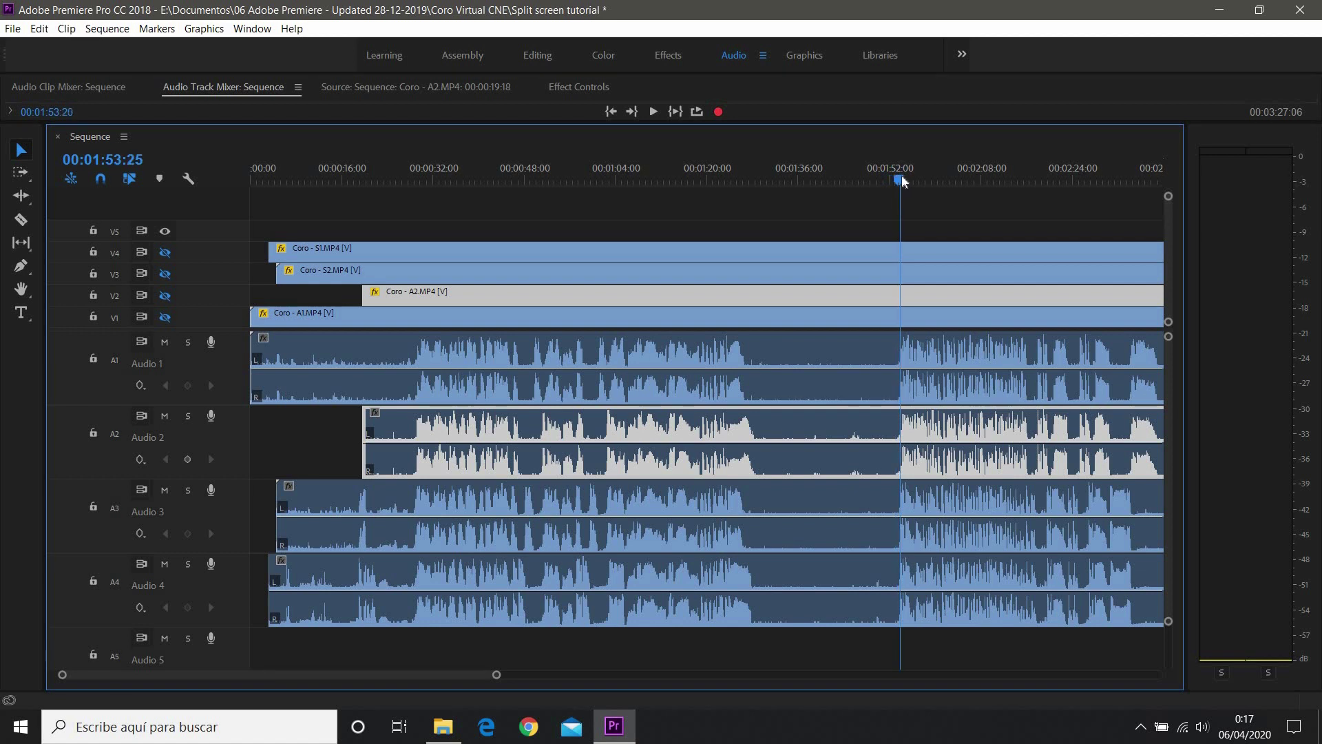
scroll(463, 679, "up", 1)
scroll(463, 679, "up", 5)
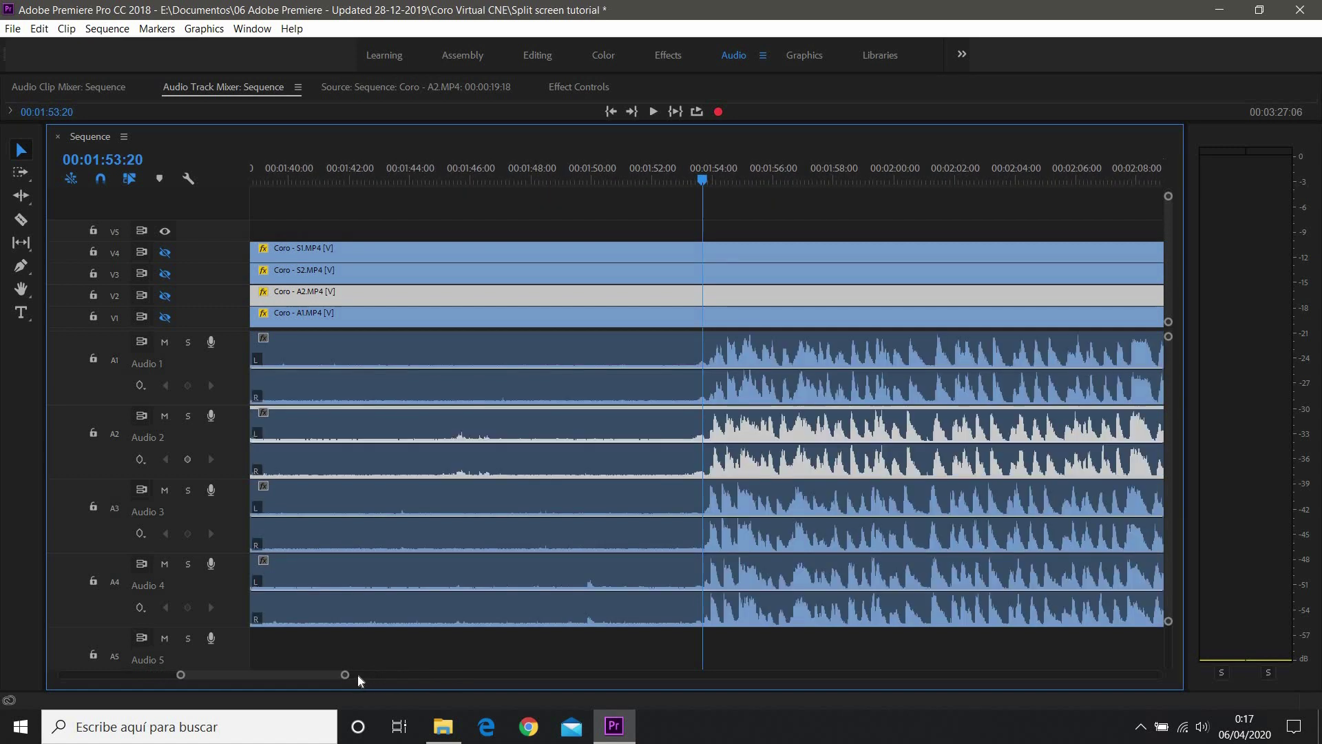
left_click_drag(345, 675, 273, 682)
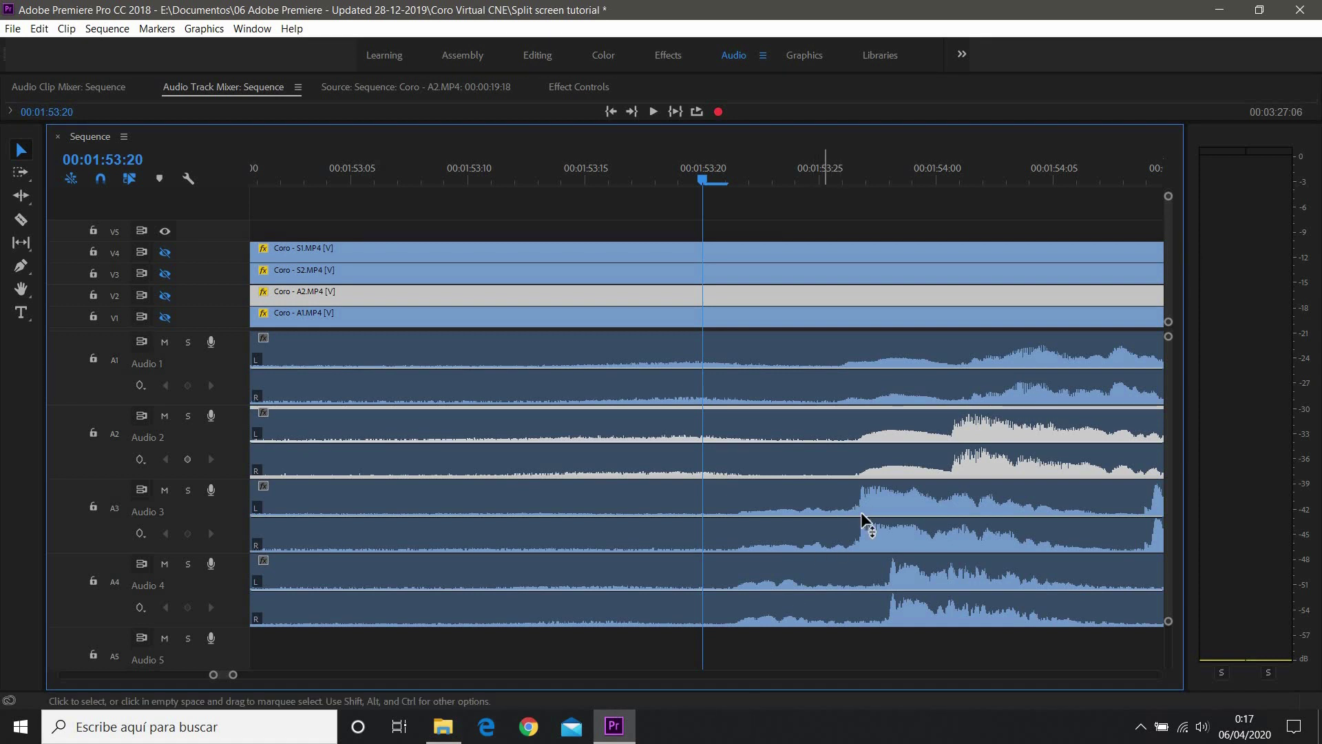
Move Coro - S2 two frames later and back one frame, aligning its onset near 00:01:54:00 with Coro - S1's waveform.
left_click_drag(837, 507, 874, 507)
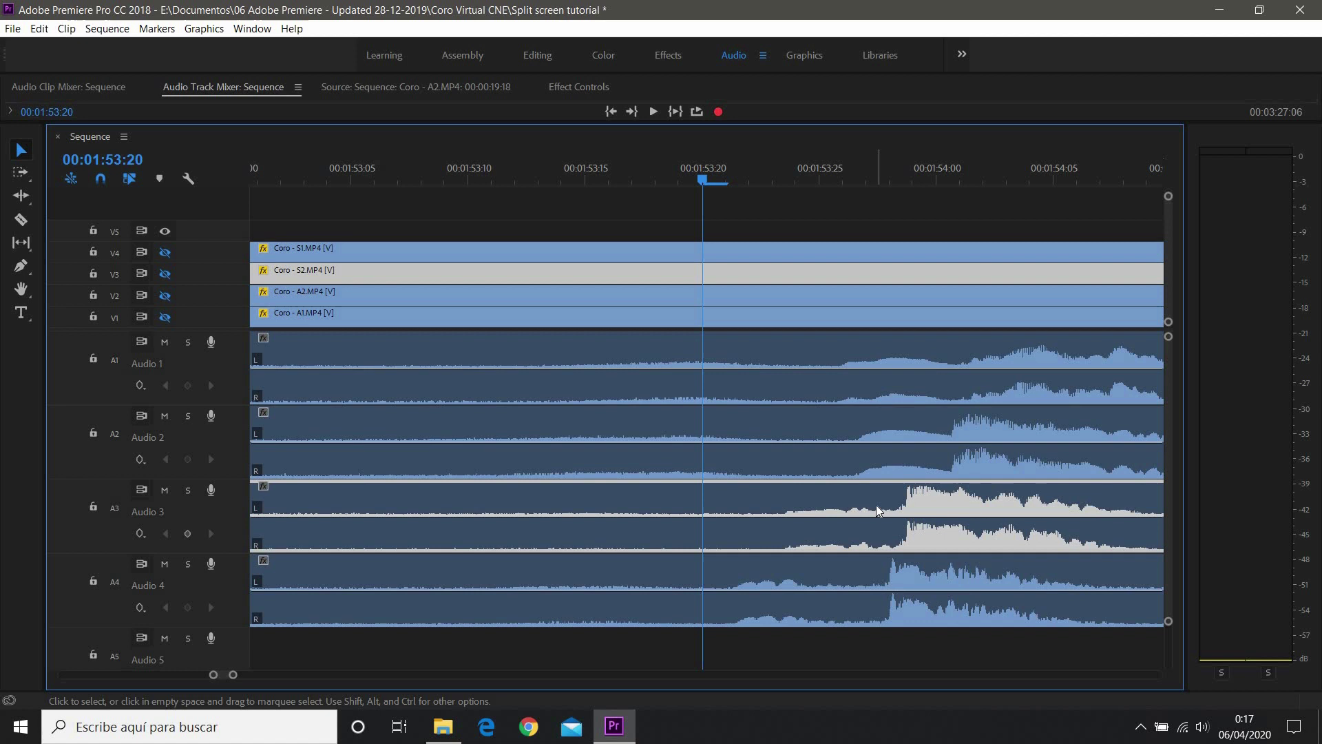
left_click_drag(236, 676, 225, 676)
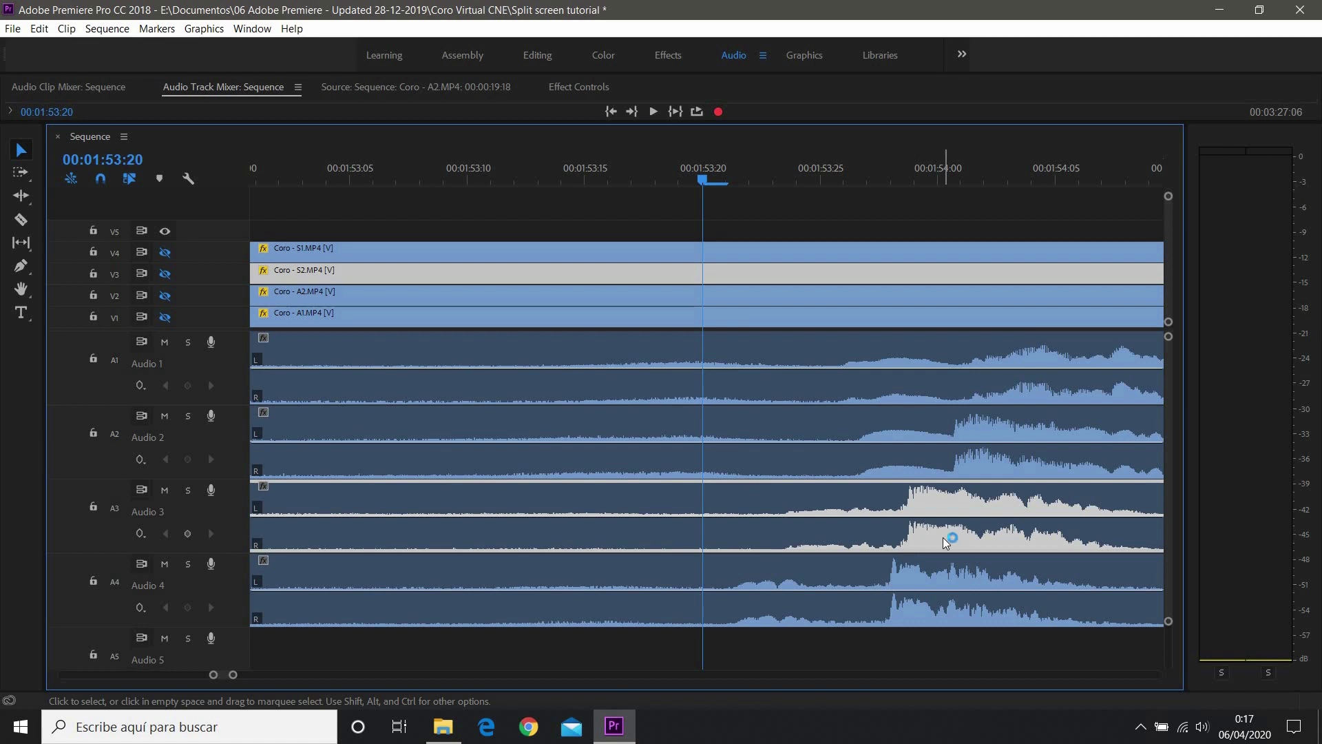
left_click_drag(943, 539, 925, 537)
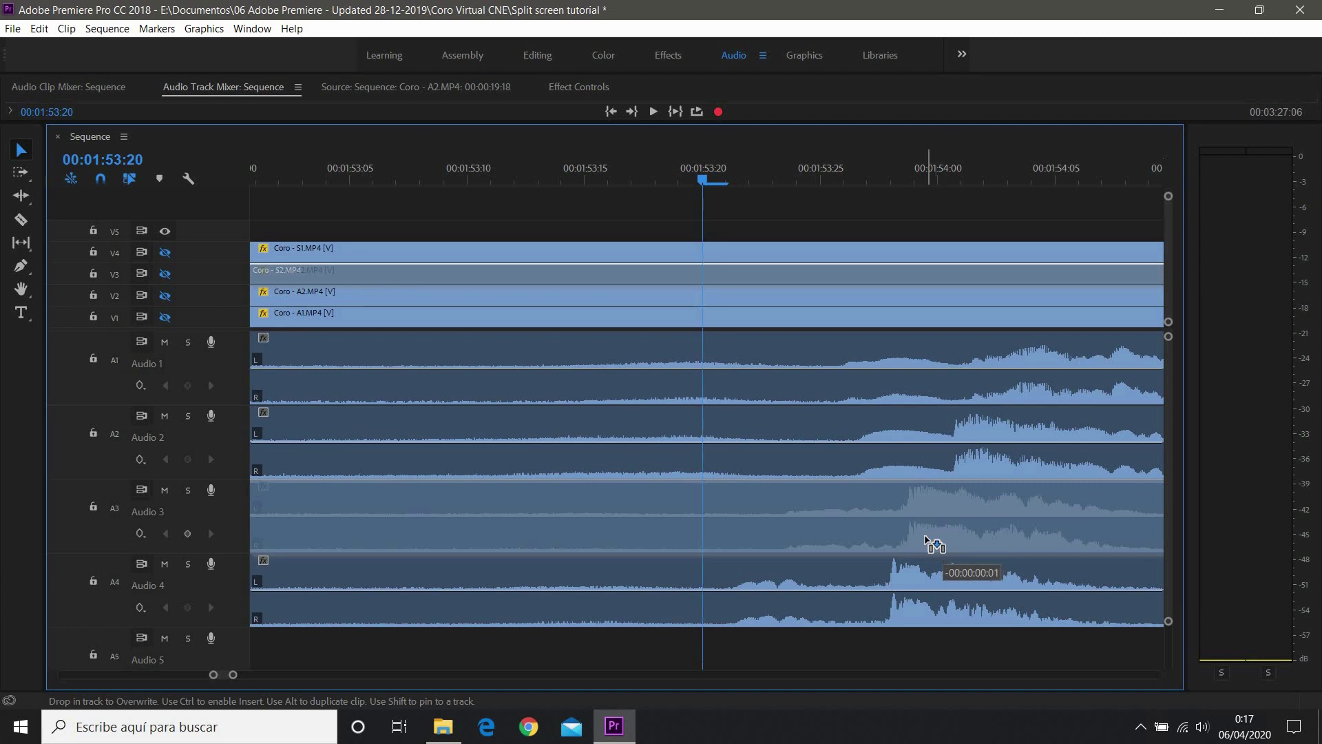
mouse_move(925, 535)
left_mouse_down()
mouse_move(911, 533)
mouse_move(924, 533)
left_mouse_up()
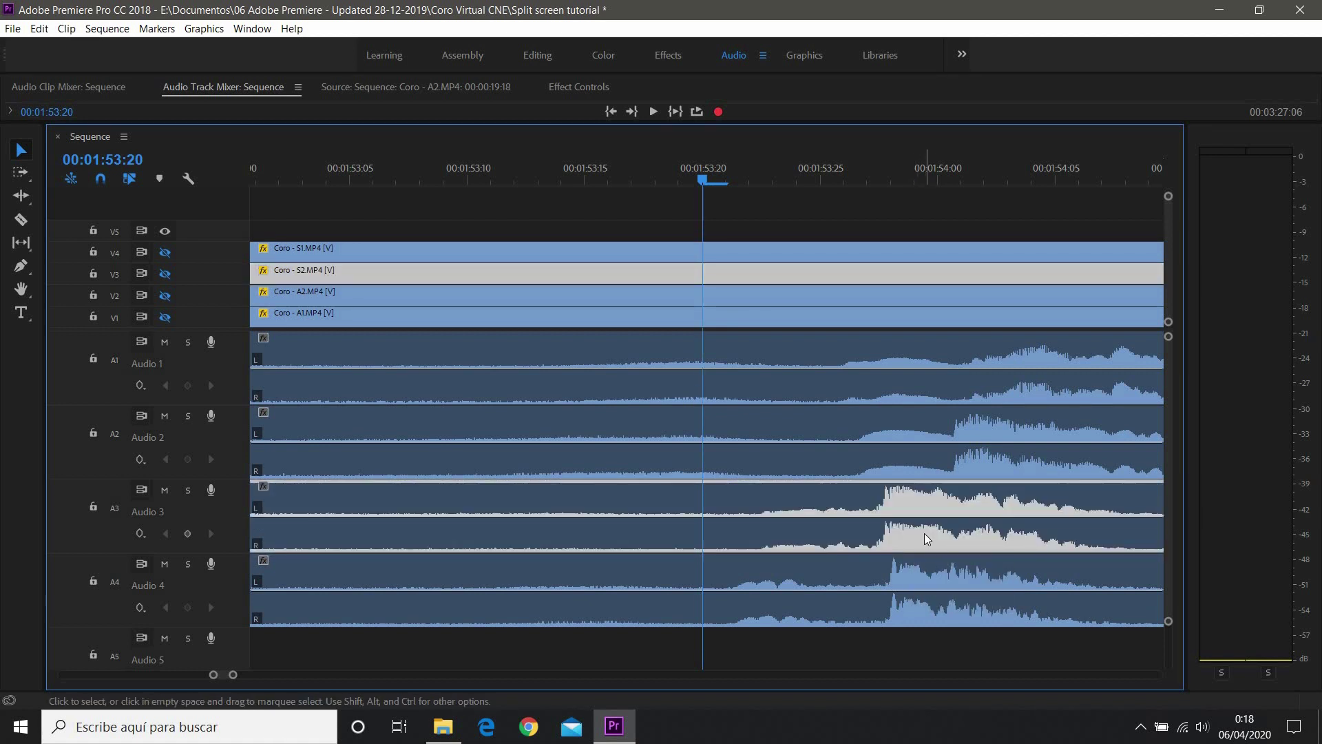
Move Coro - A2 three frames earlier, aligning its onset near 00:01:54:00 with Coro - S2's waveform.
key("minus")
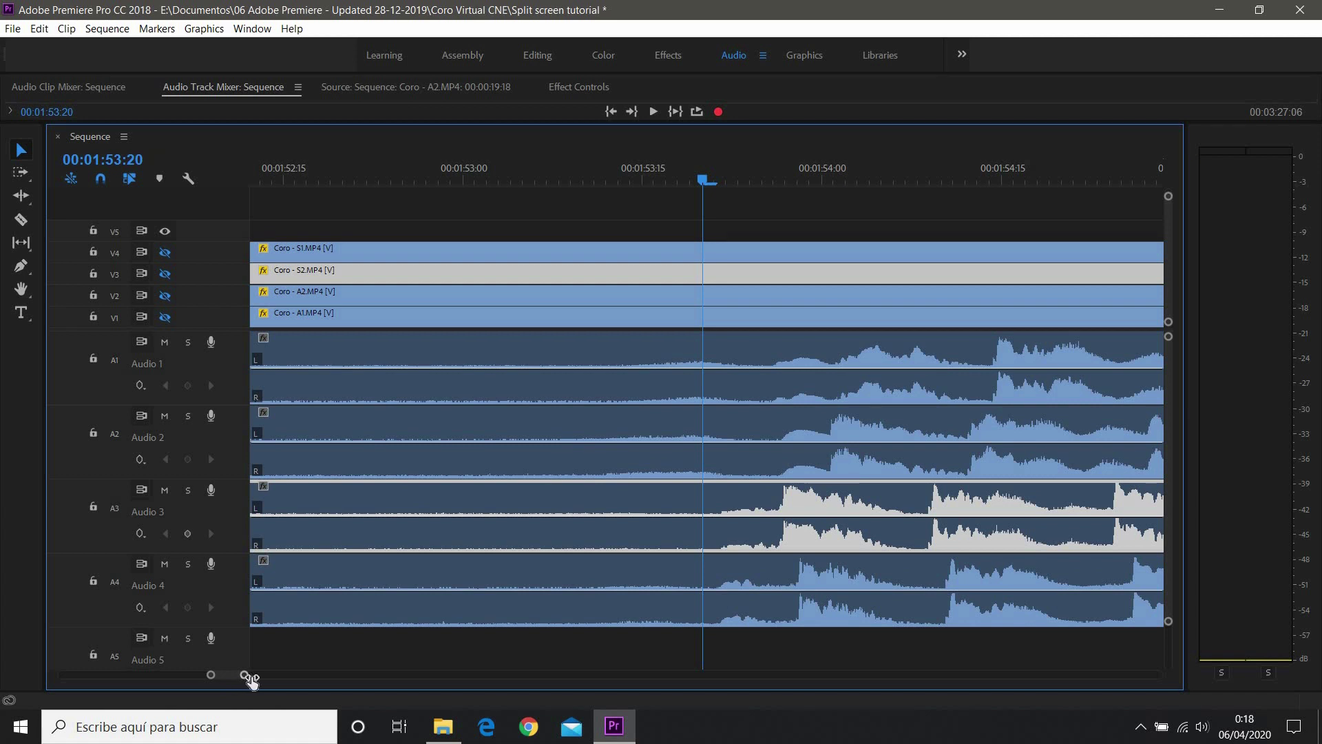
key("minus")
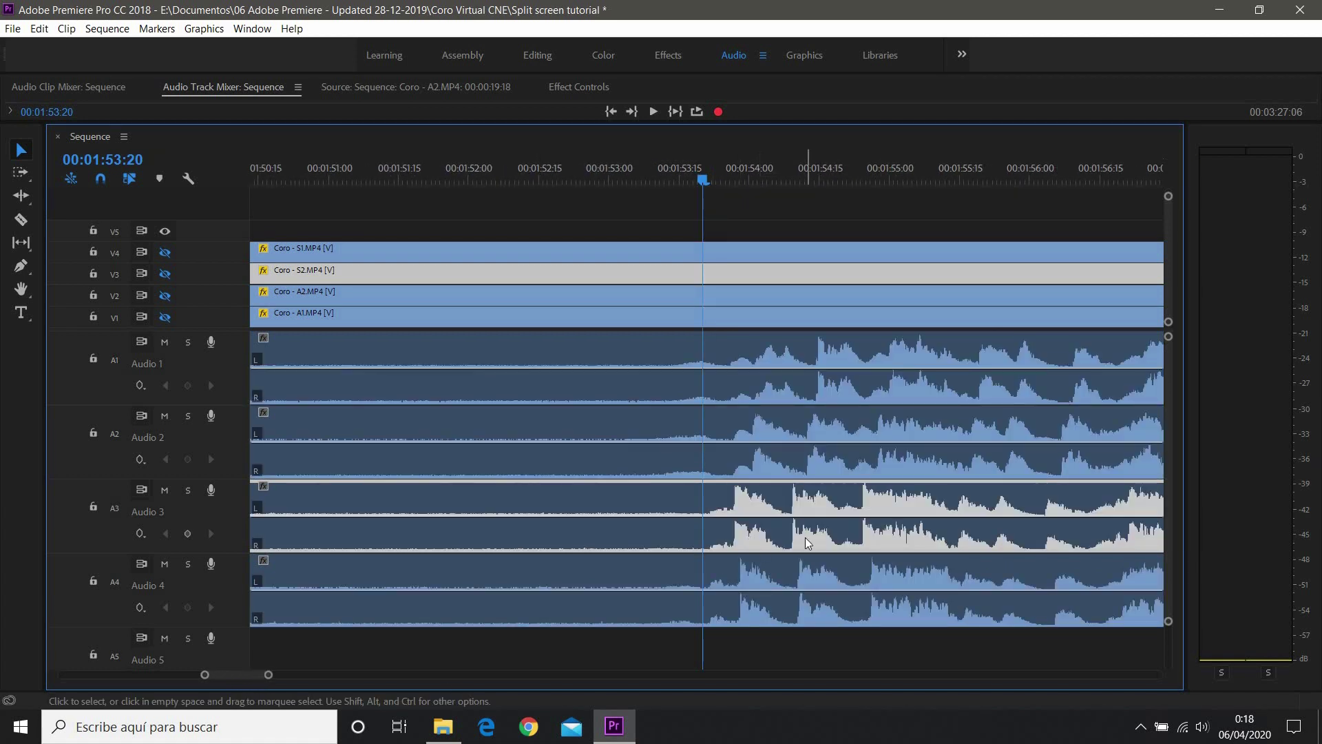
mouse_move(805, 537)
left_mouse_down()
mouse_move(788, 540)
mouse_move(820, 541)
mouse_move(803, 541)
left_mouse_up()
left_click_drag(269, 682, 232, 679)
left_click_drag(883, 538, 904, 538)
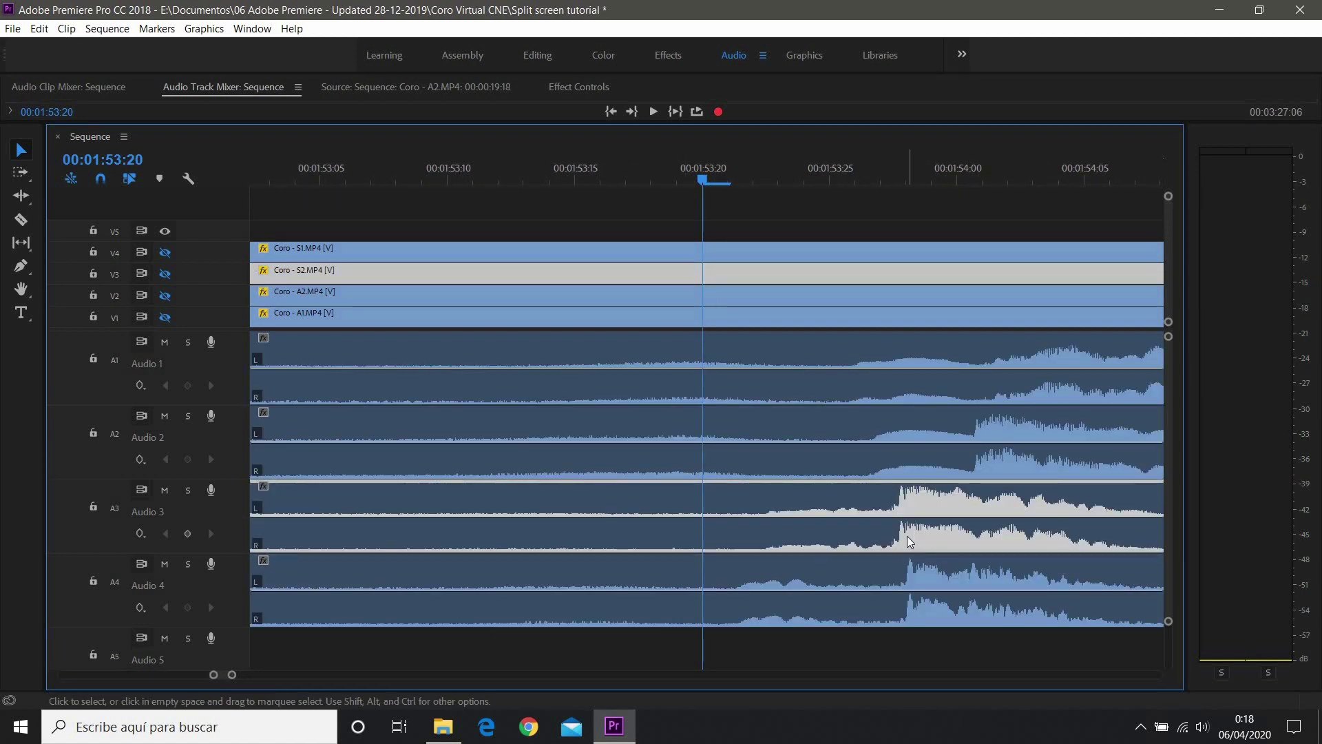
left_click_drag(1007, 462, 964, 467)
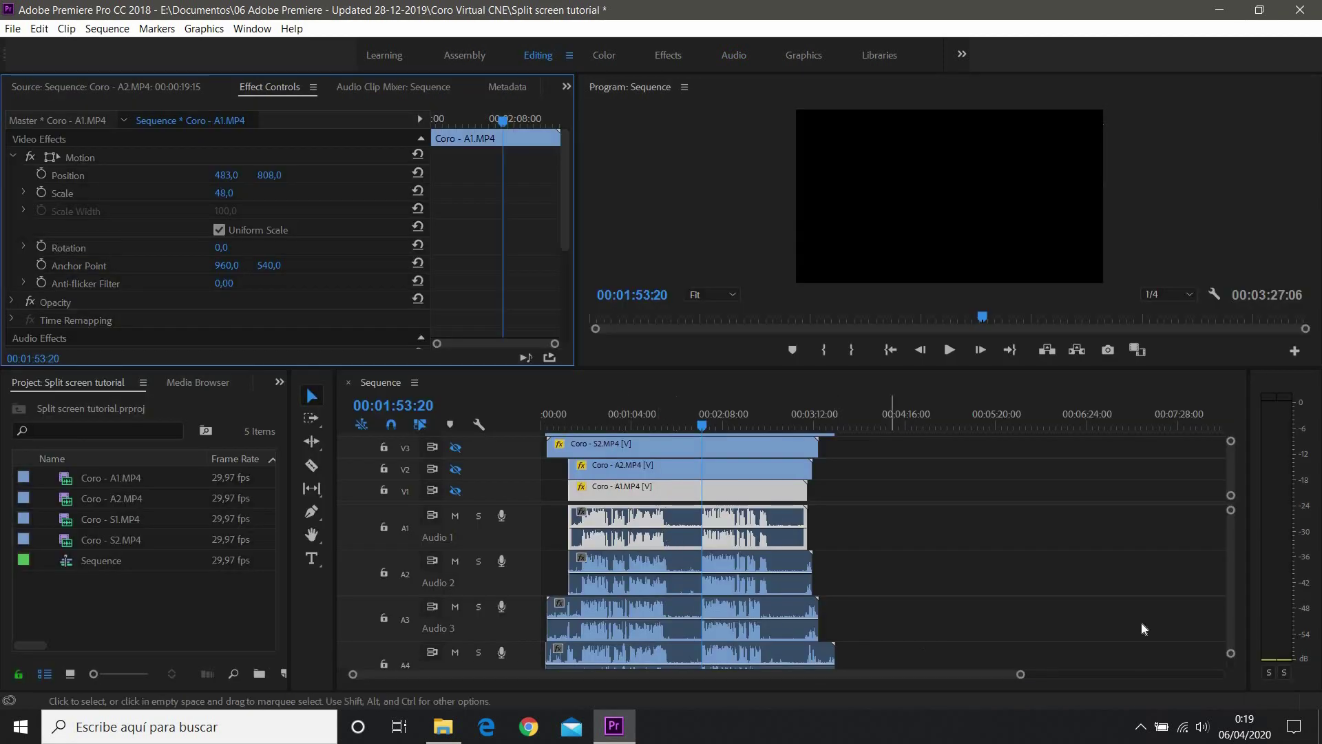
Select the clips on Audio 1 to Audio 4 in turn in the Editing workspace to identify which voice each waveform belongs to.
left_click_drag(921, 281, 921, 283)
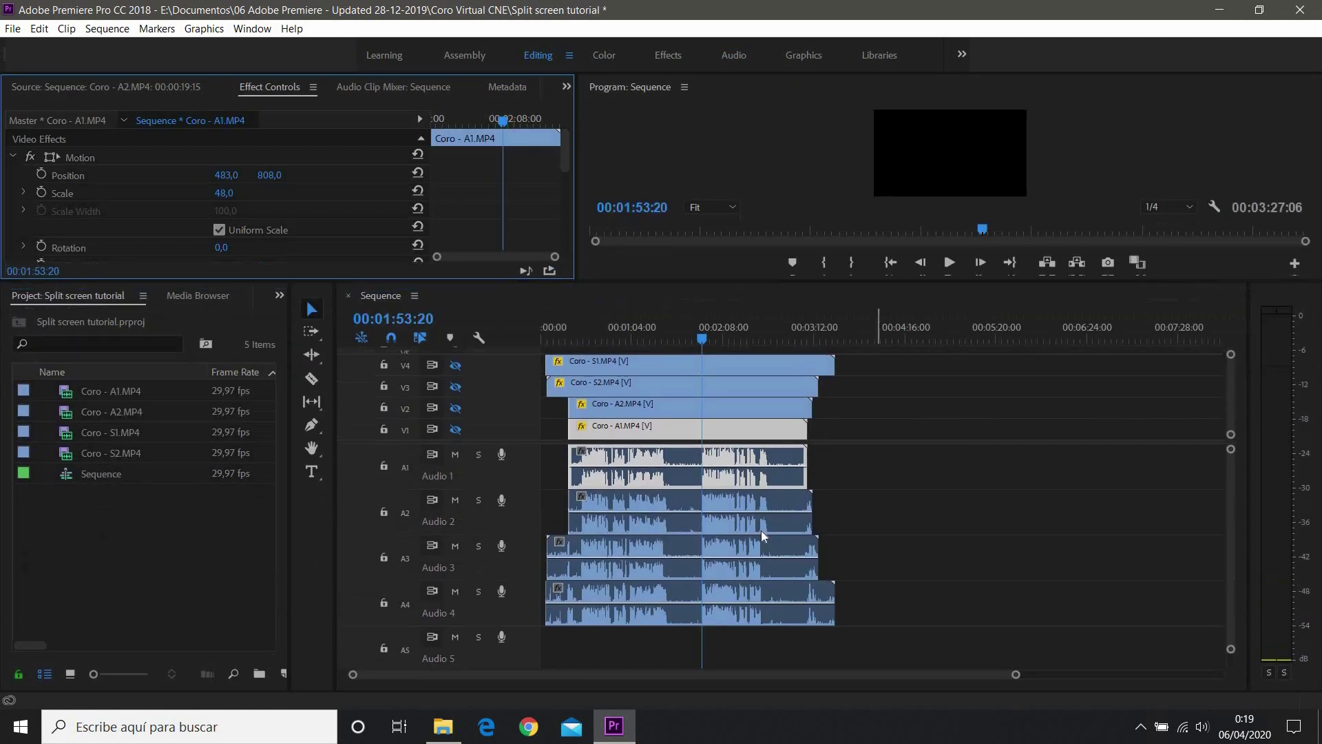
left_click(609, 499)
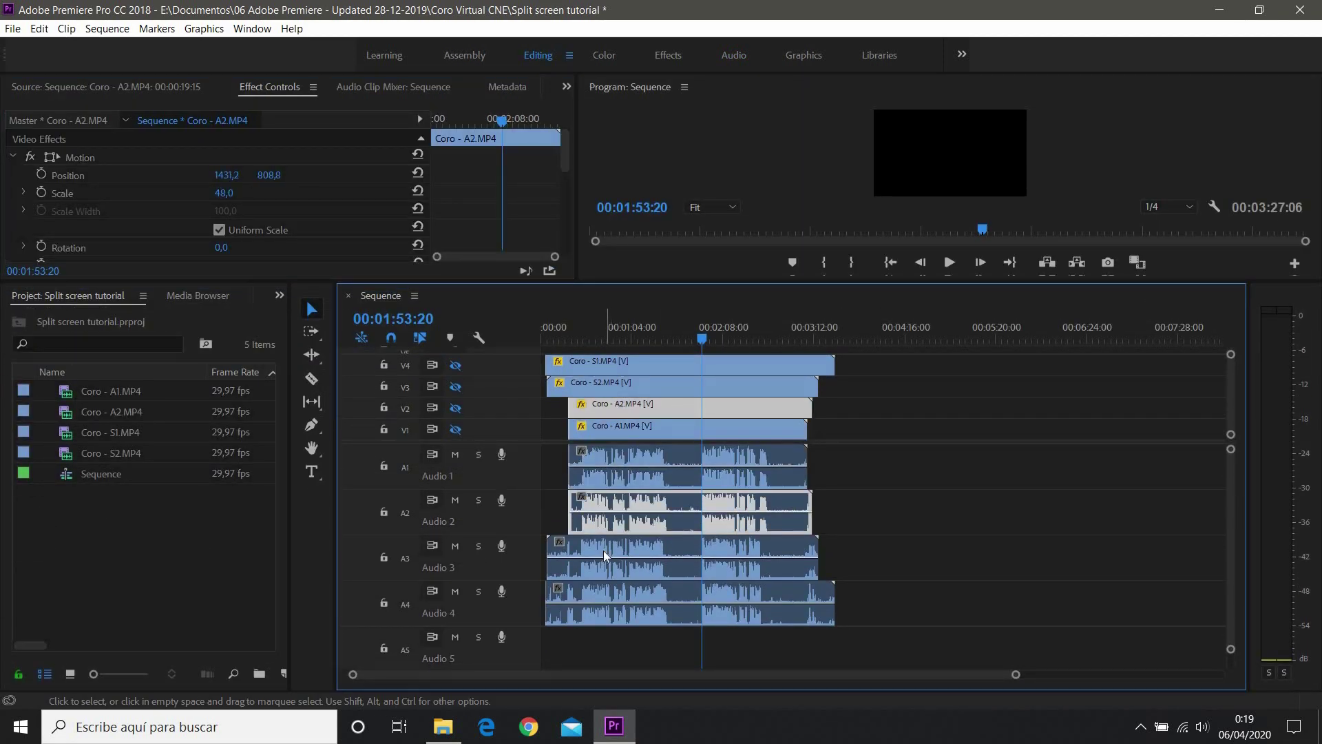
left_click(603, 551)
left_click(627, 602)
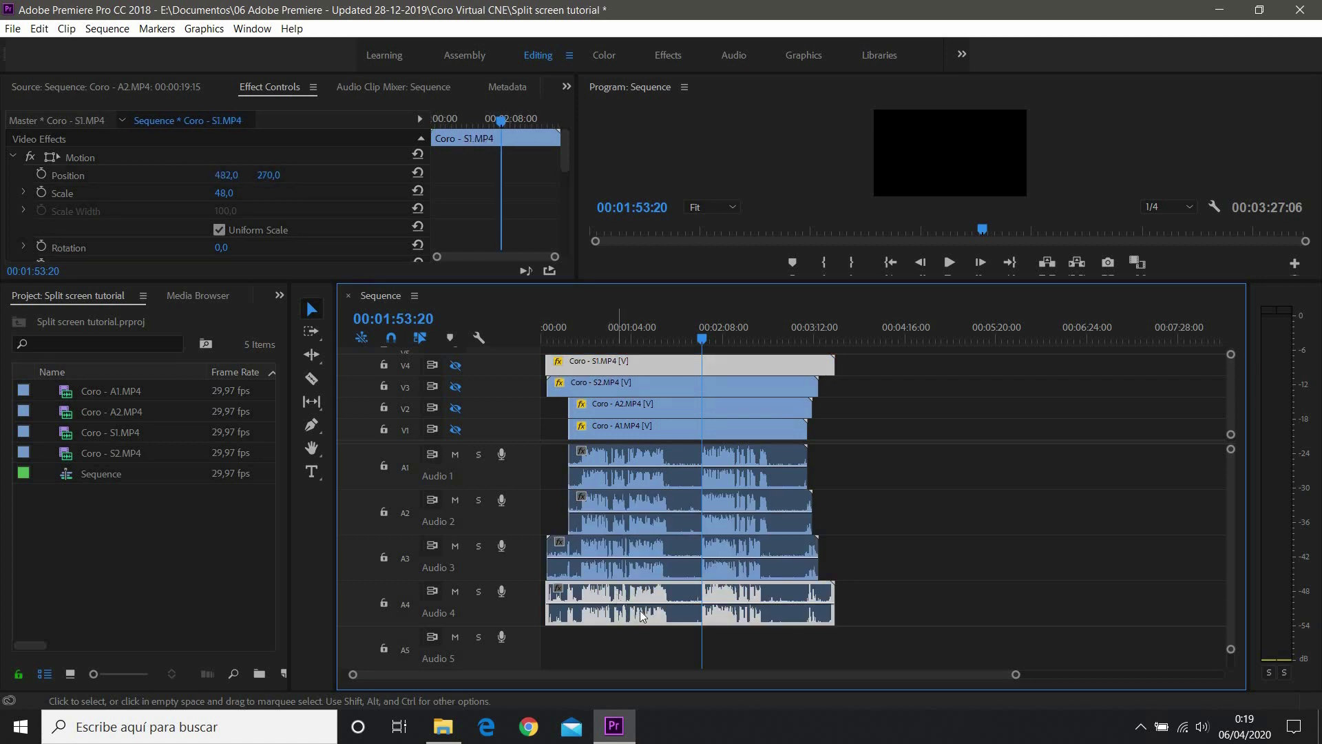
left_click(630, 572)
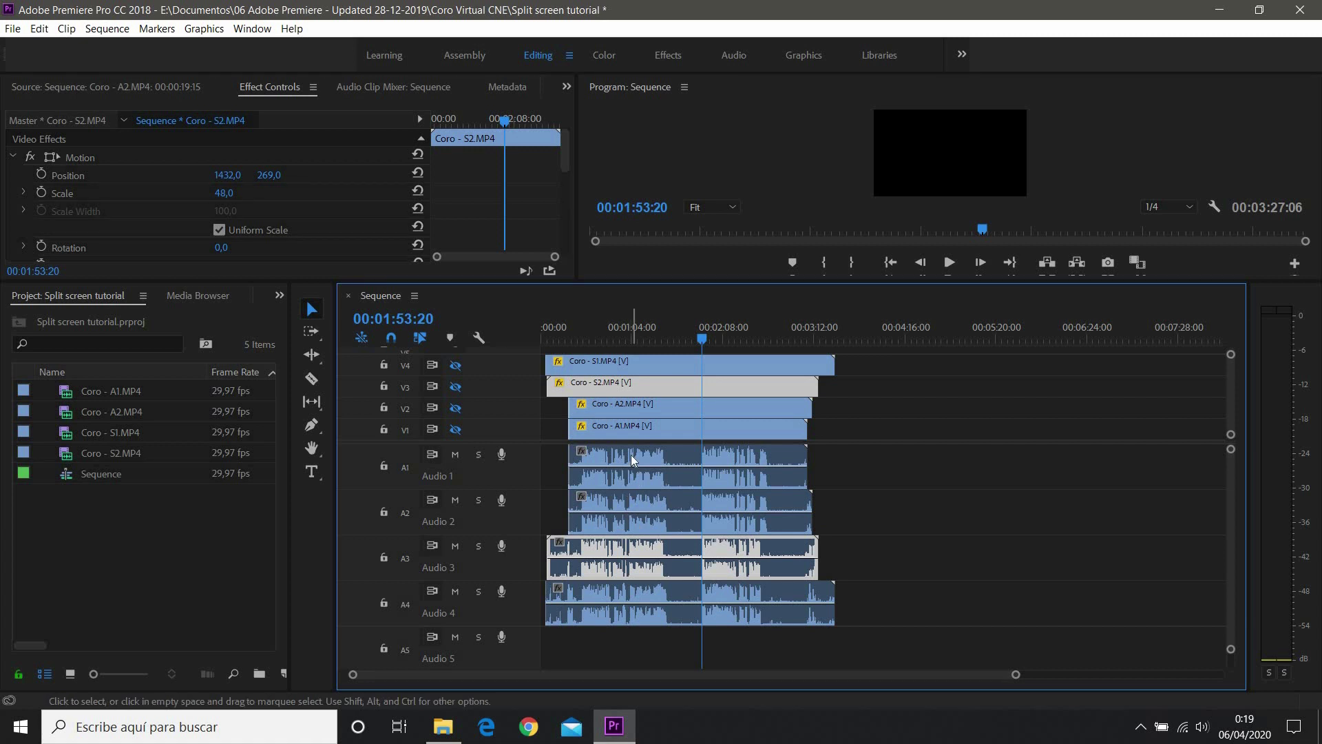
left_click(630, 462)
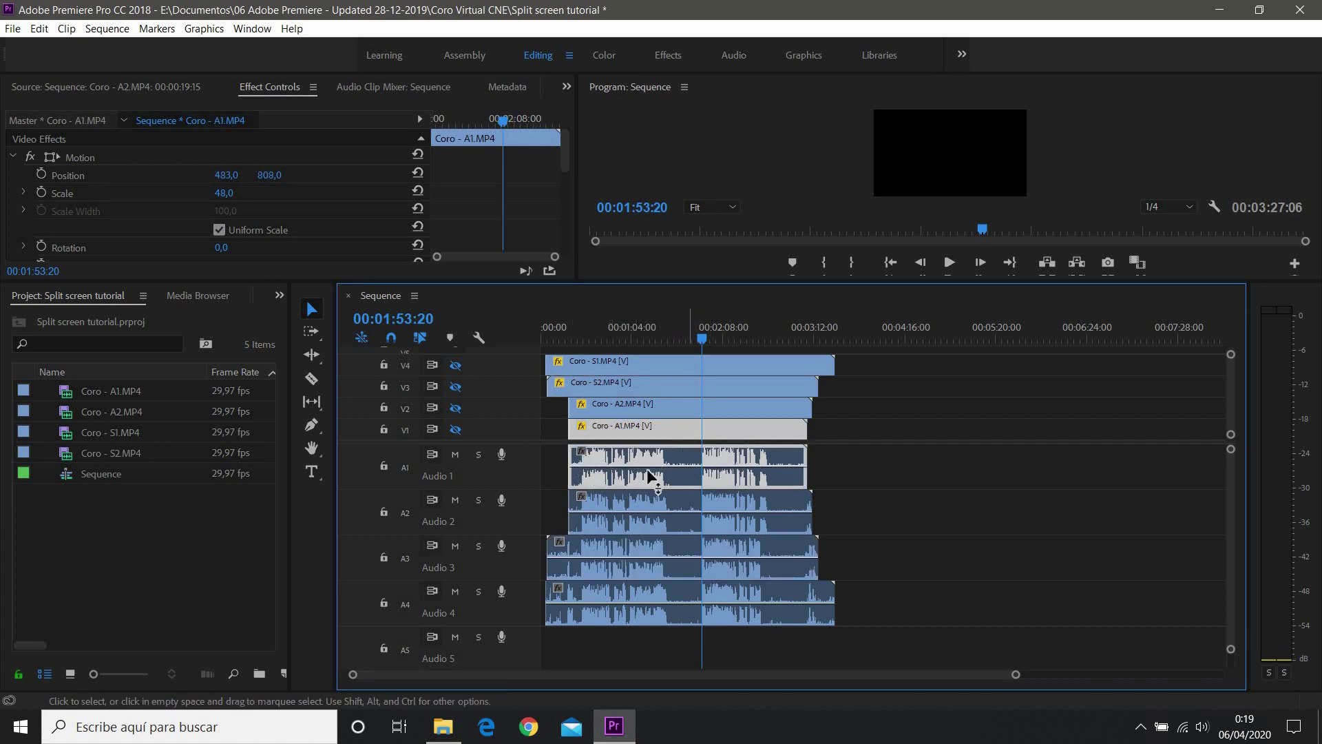
In the Audio workspace, move Coro - A1 two frames earlier to match the other onsets near 00:01:54:00, and play the resumed passage.
key("alt+shift+6")
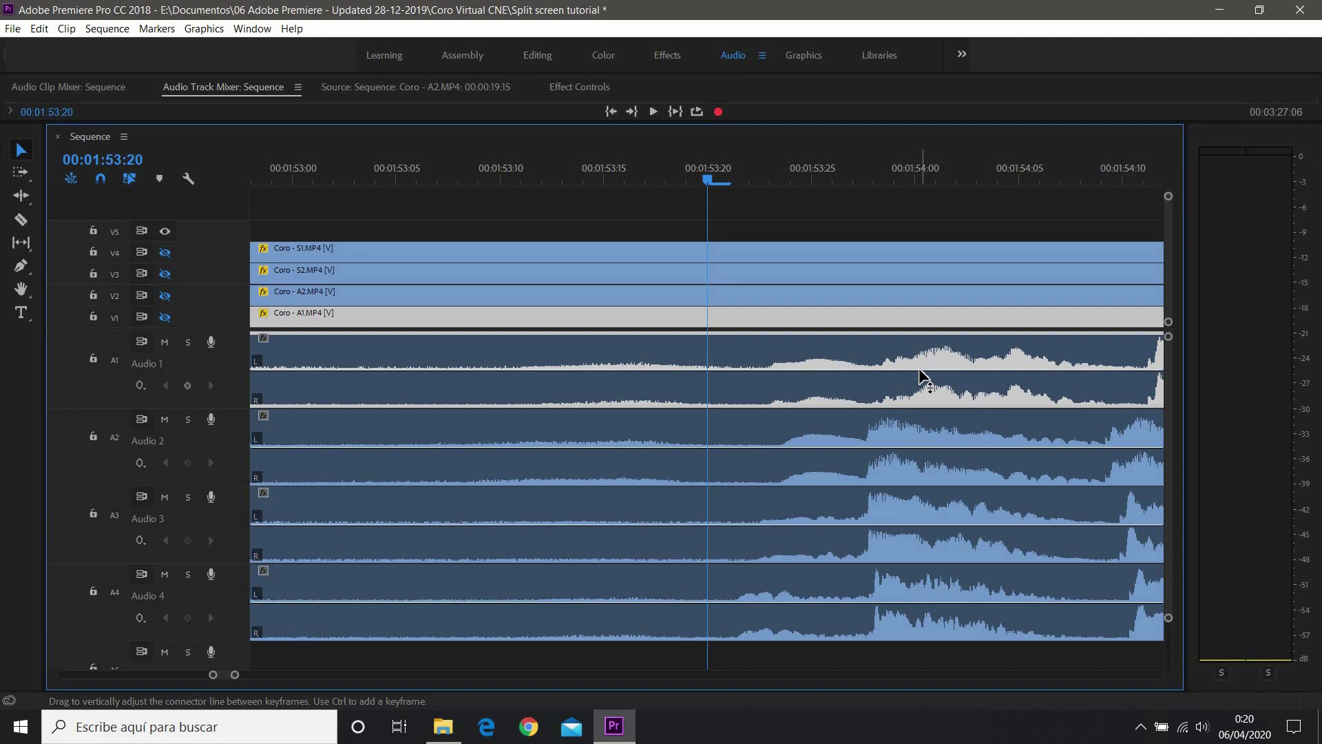
mouse_move(919, 369)
left_mouse_down()
mouse_move(922, 389)
mouse_move(925, 356)
mouse_move(923, 367)
left_mouse_up()
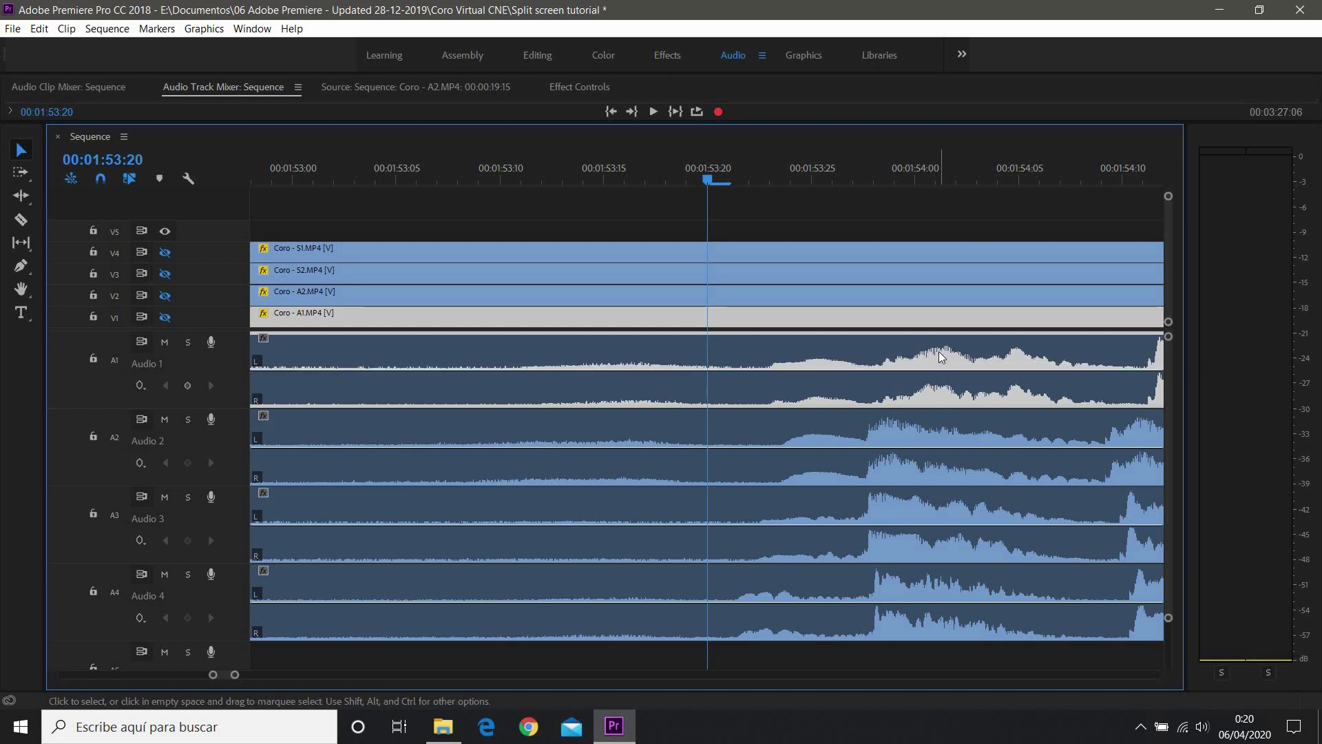
left_click_drag(896, 364, 869, 353)
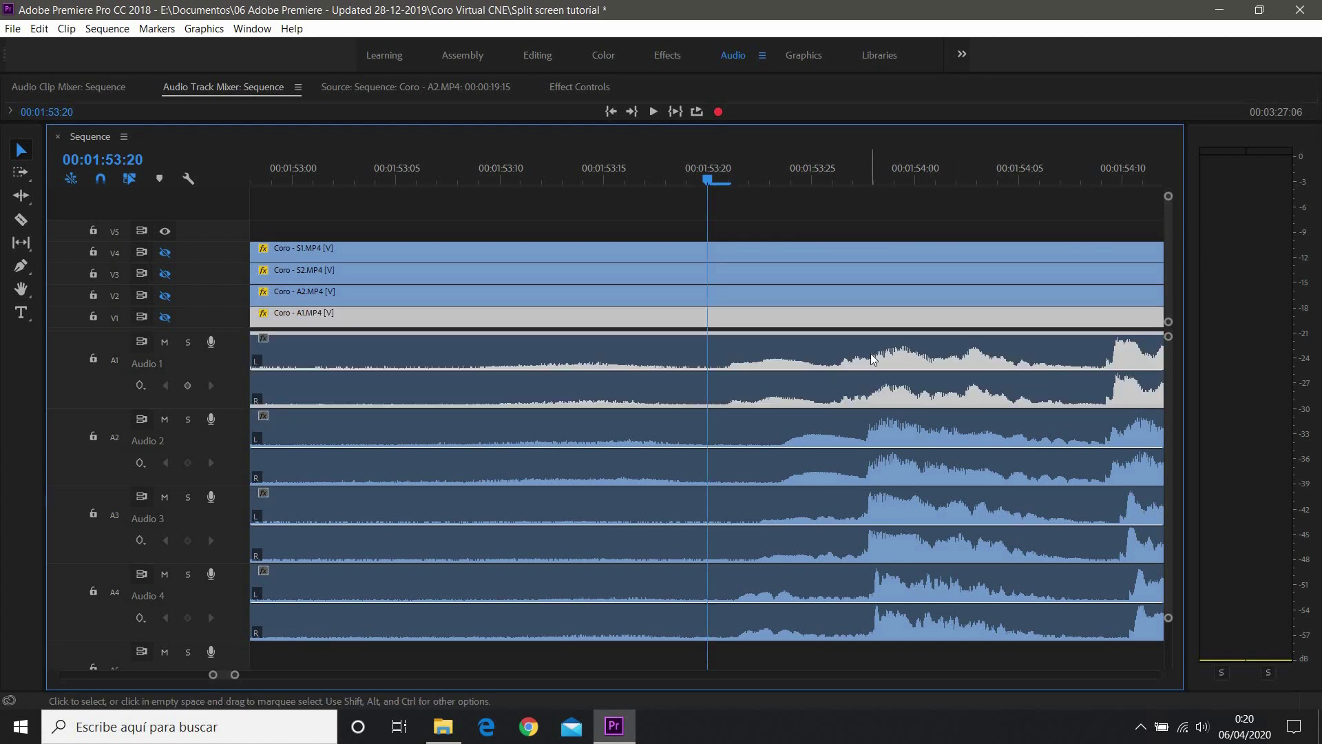
left_click_drag(691, 184, 563, 177)
key("space")
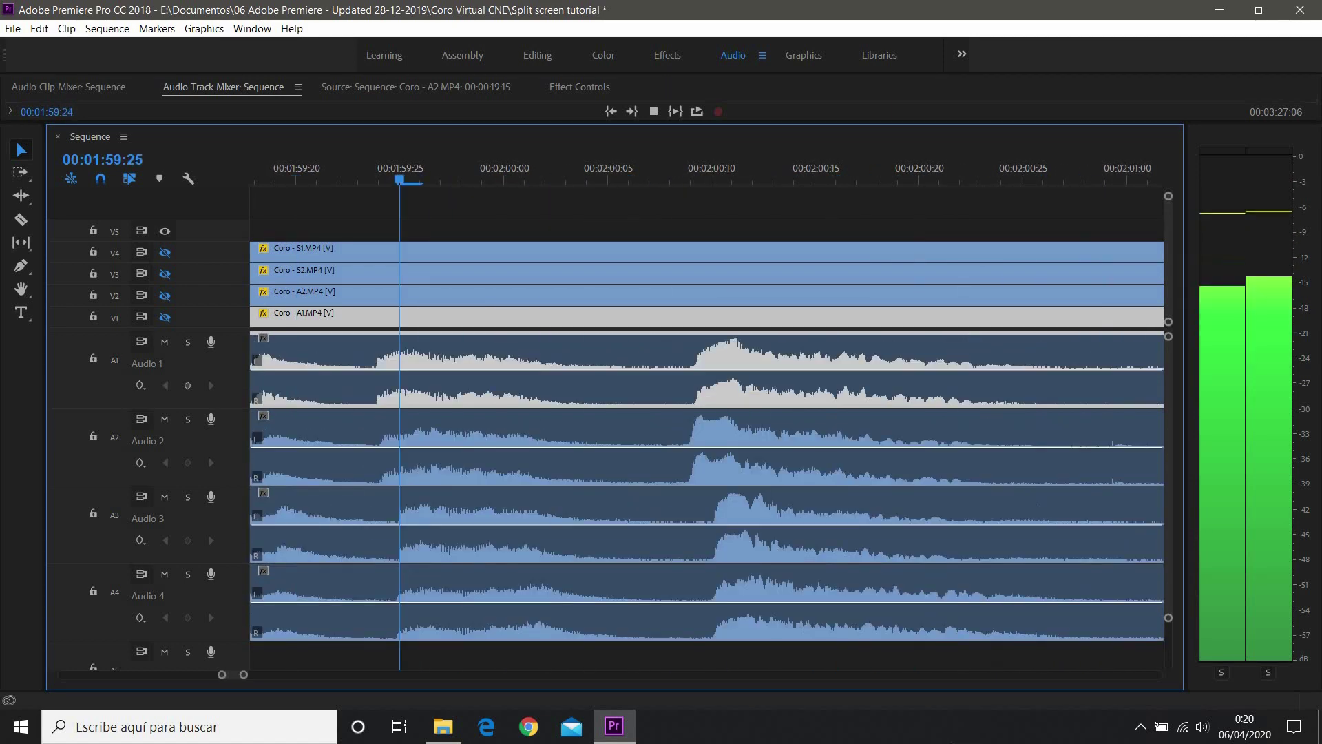
key("space")
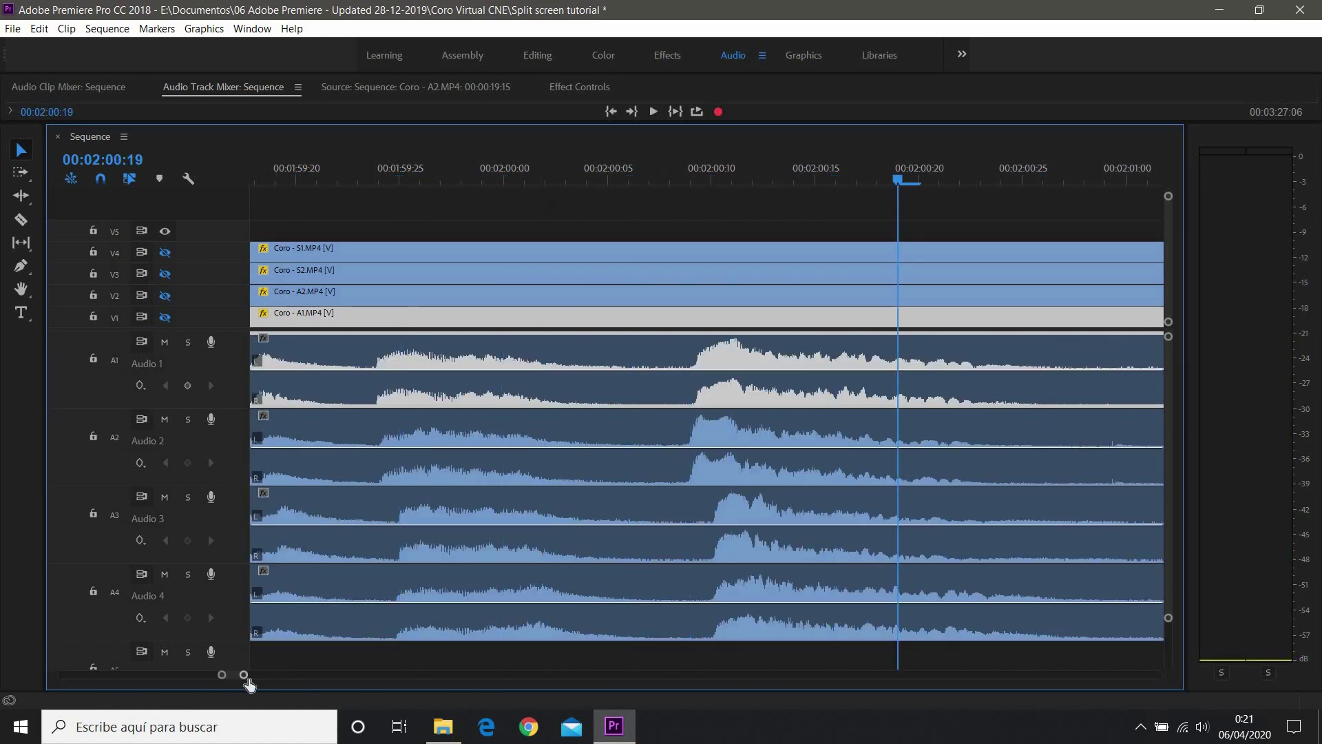
Place the playhead at the 00:02:00:09 onset, and move Coro - S2 and Coro - S1 one frame earlier to align with the alto clips.
left_click(695, 436)
left_click(700, 179)
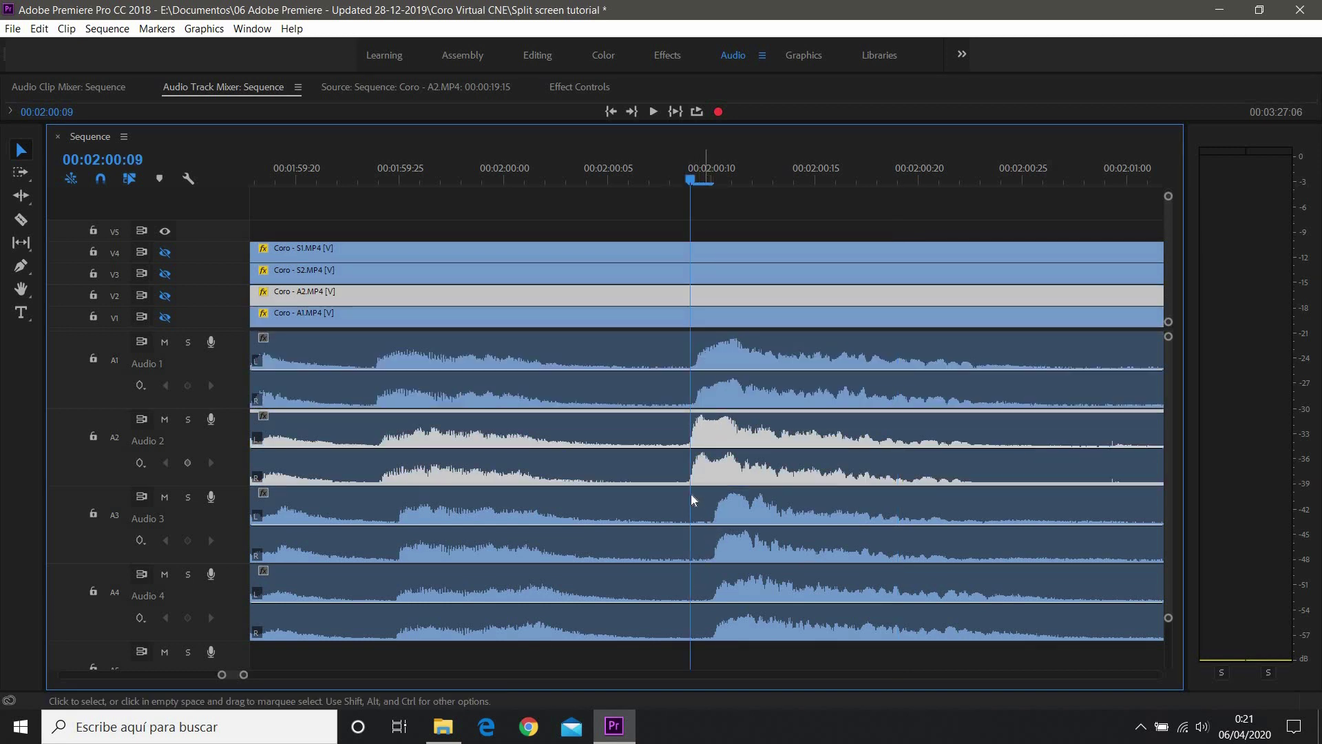
left_click(729, 510)
left_click_drag(757, 589, 728, 597)
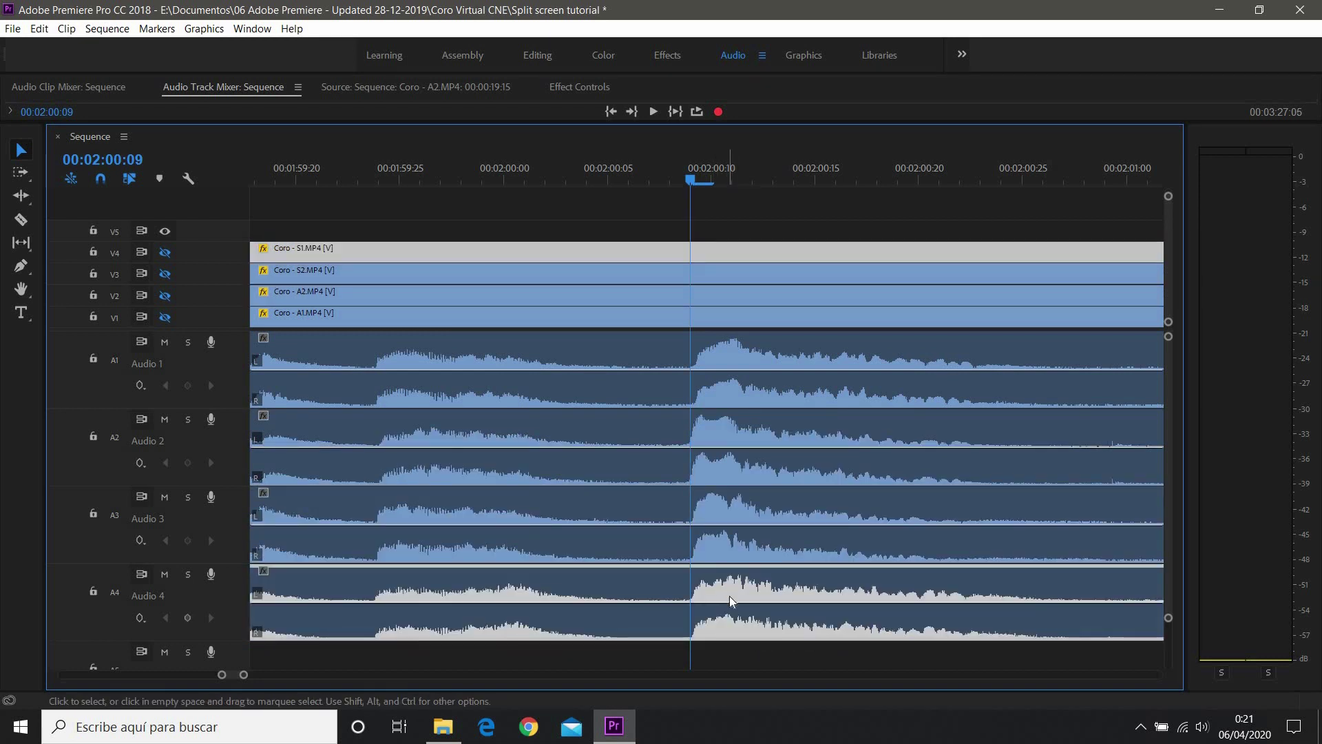
Play from about 00:01:52:00 to check the synchronization where the singing resumes after the long pause.
left_click_drag(245, 676, 369, 679)
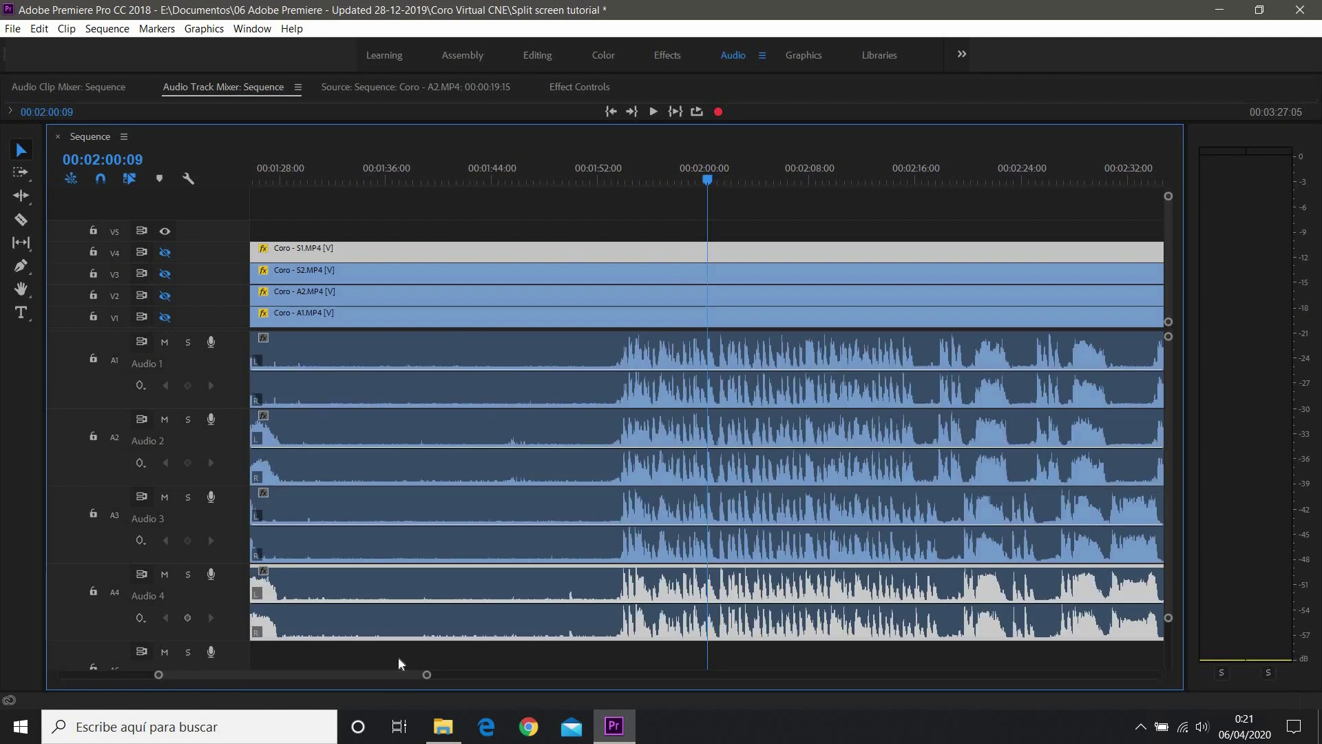
left_click(603, 177)
key("space")
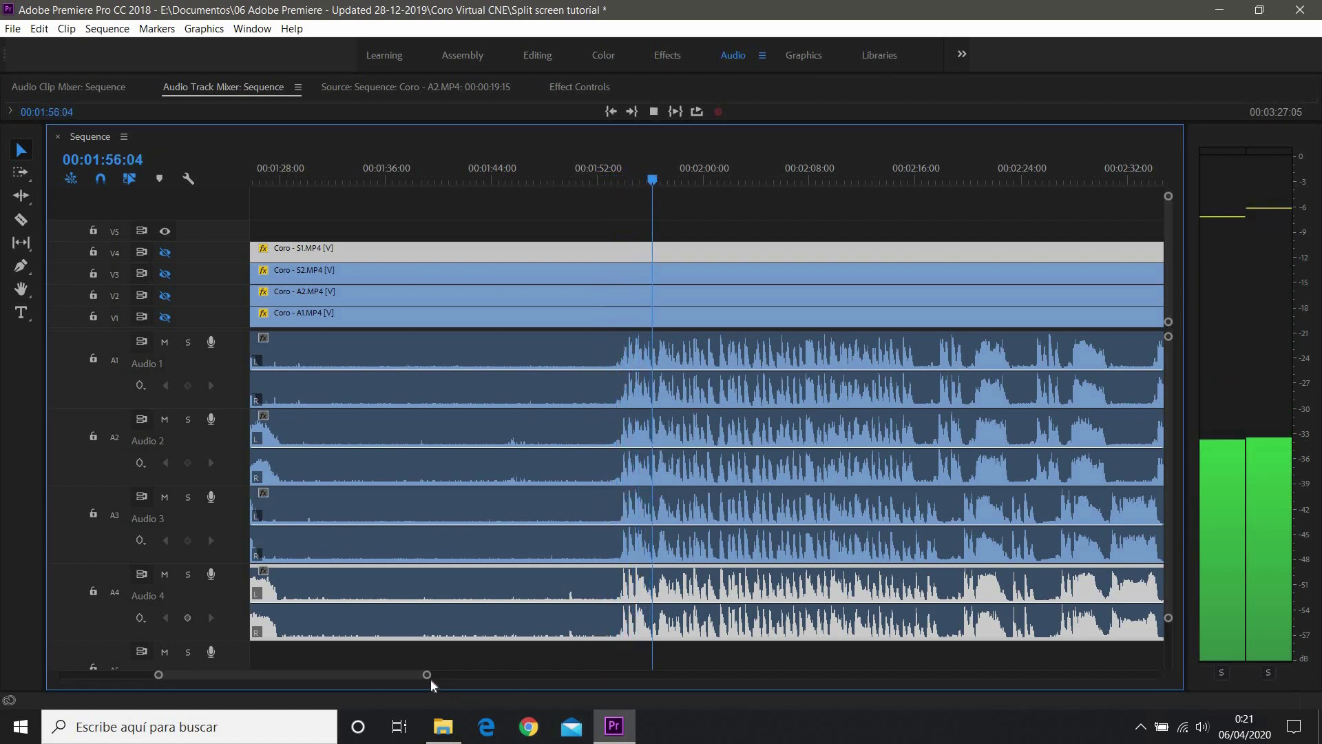
Play from 00:00:25:25 to about 00:00:35:05 to check the four voices at the first vocal entry.
left_click_drag(427, 675, 677, 678)
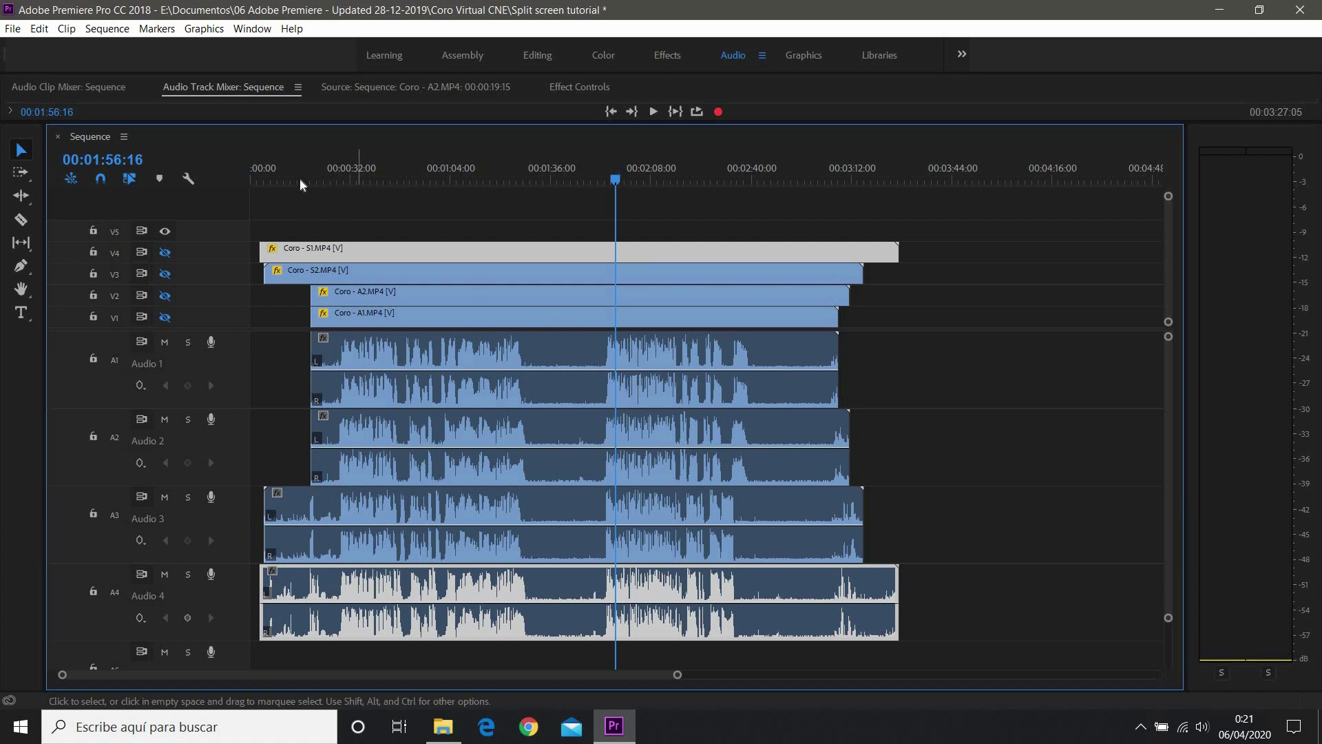
left_click(332, 172)
key("=")
key("=")
key("=")
key("=")
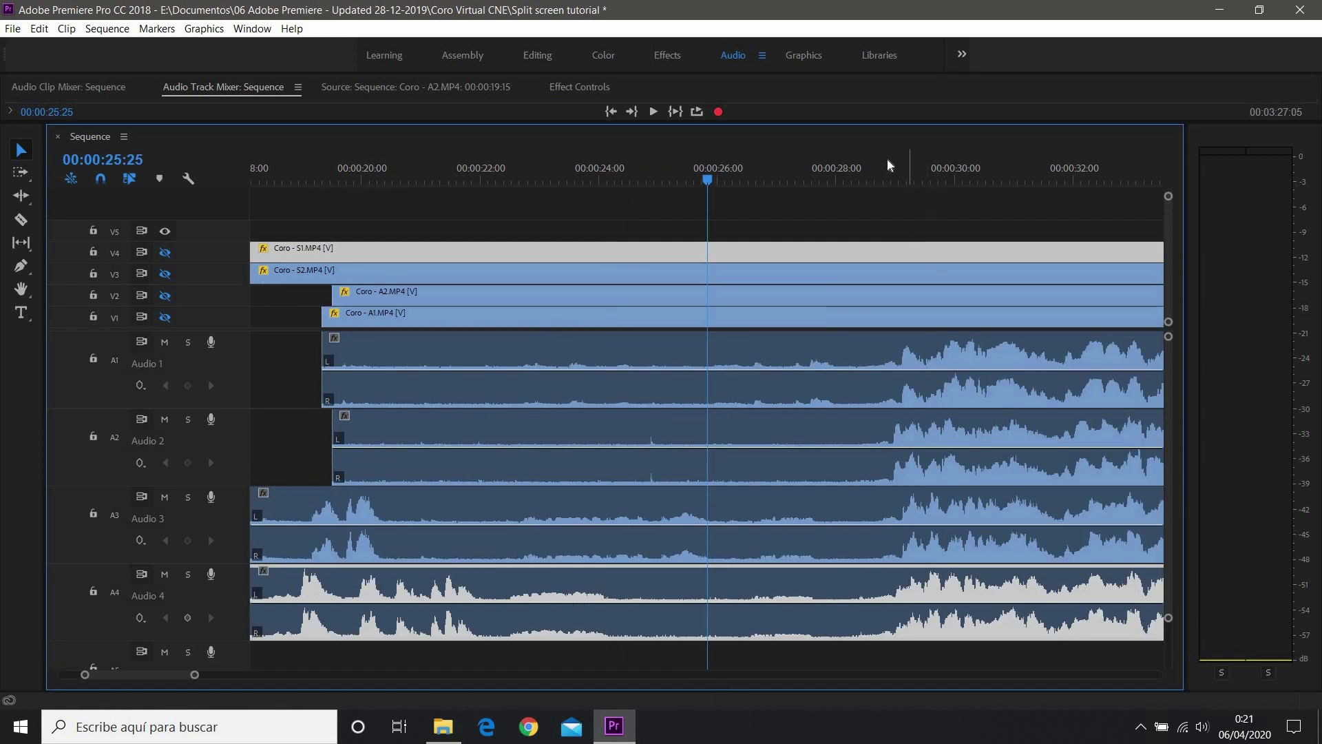
key("space")
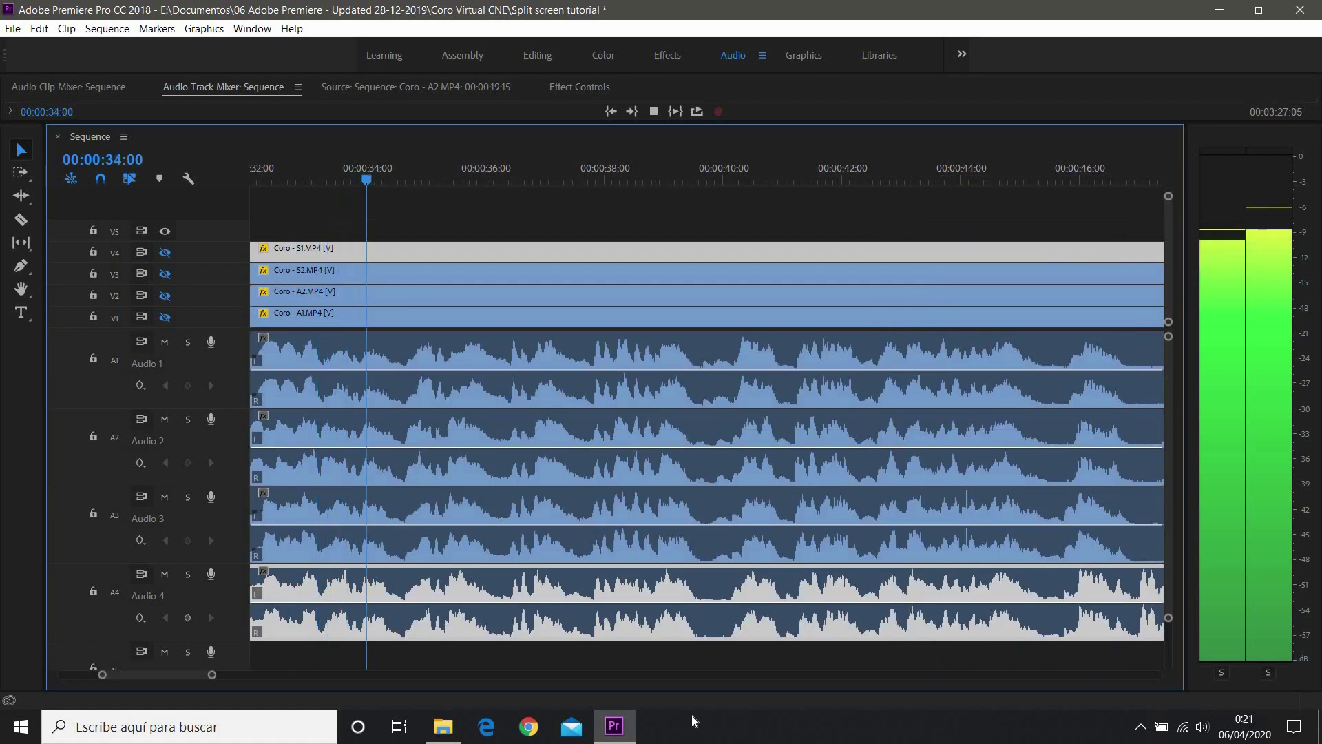
key("space")
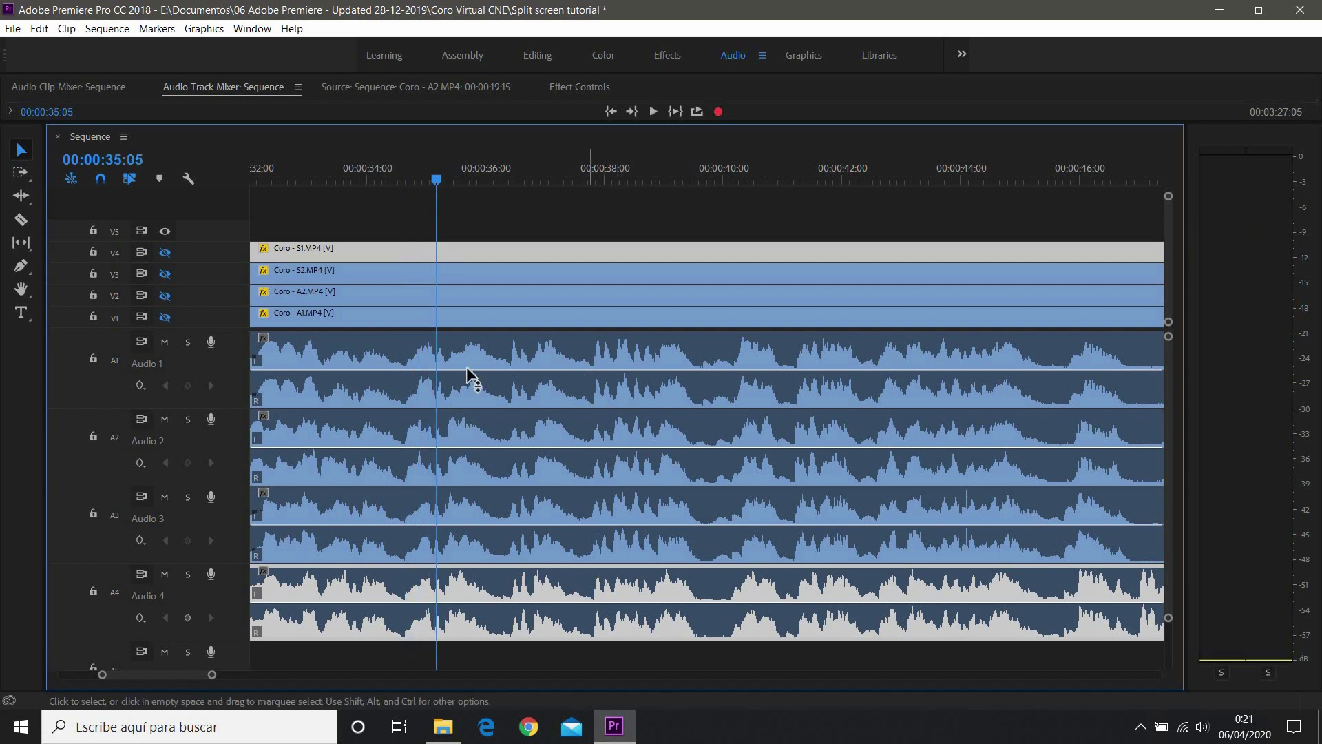
Compare the four waveforms at 00:00:38:10 and around the following phrases, and view the whole sequence.
left_click(623, 334)
left_click(627, 180)
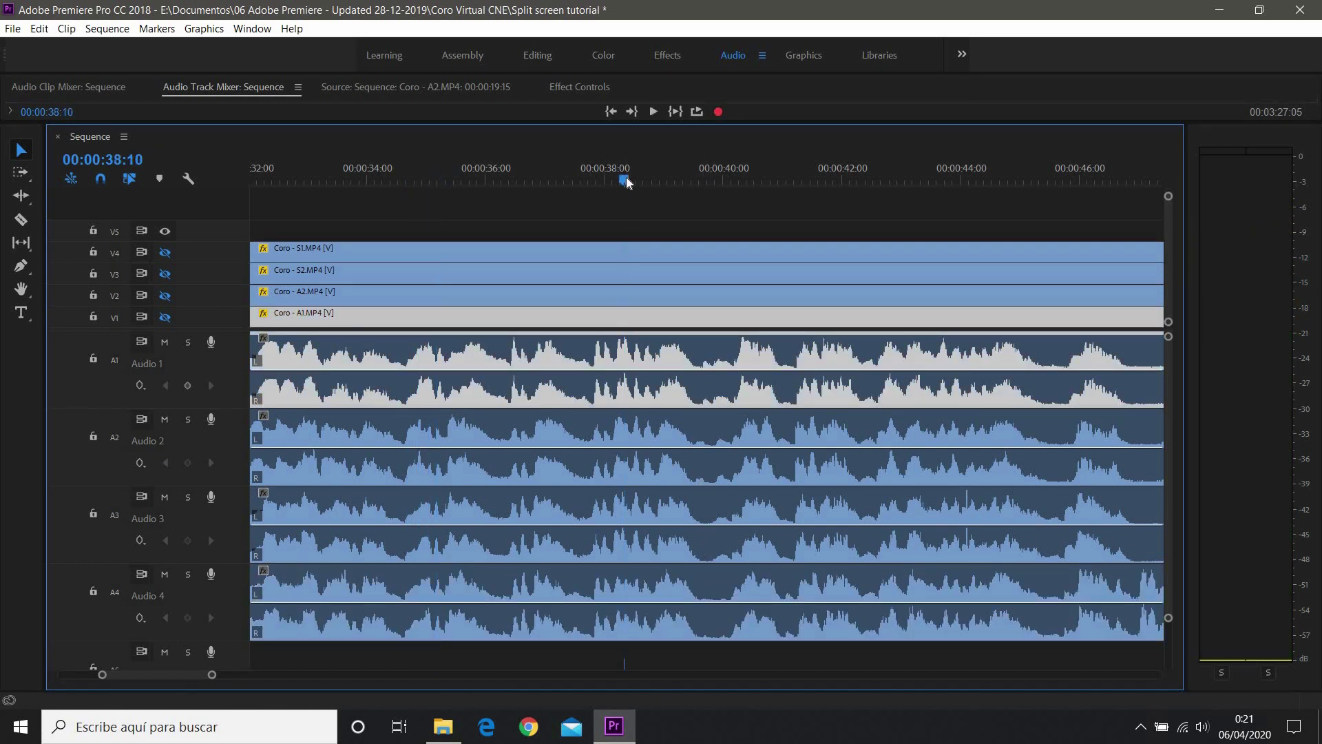
left_click(743, 180)
left_click(701, 175)
left_click_drag(212, 675, 713, 675)
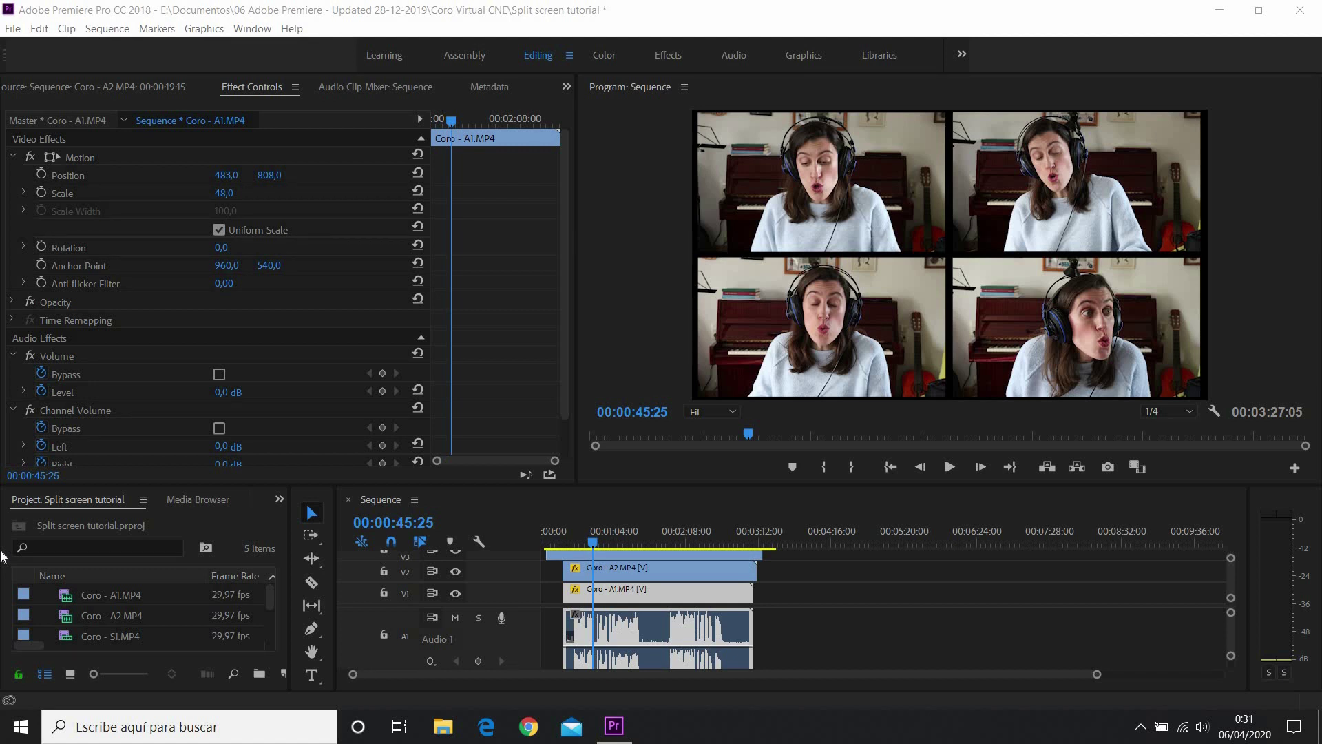
Import the Soloist - mezzo and Soloist - soprano video clips into the project.
left_click_drag(631, 485, 633, 398)
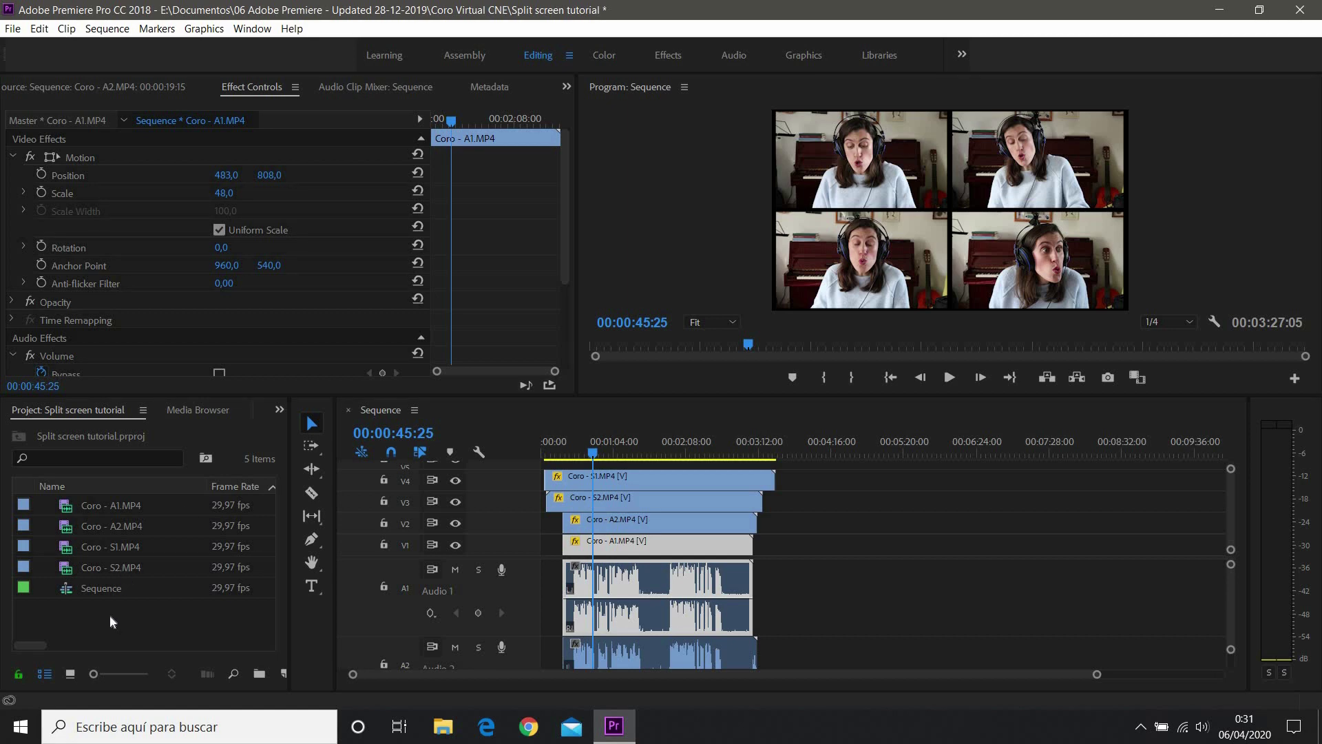
double_click(133, 565)
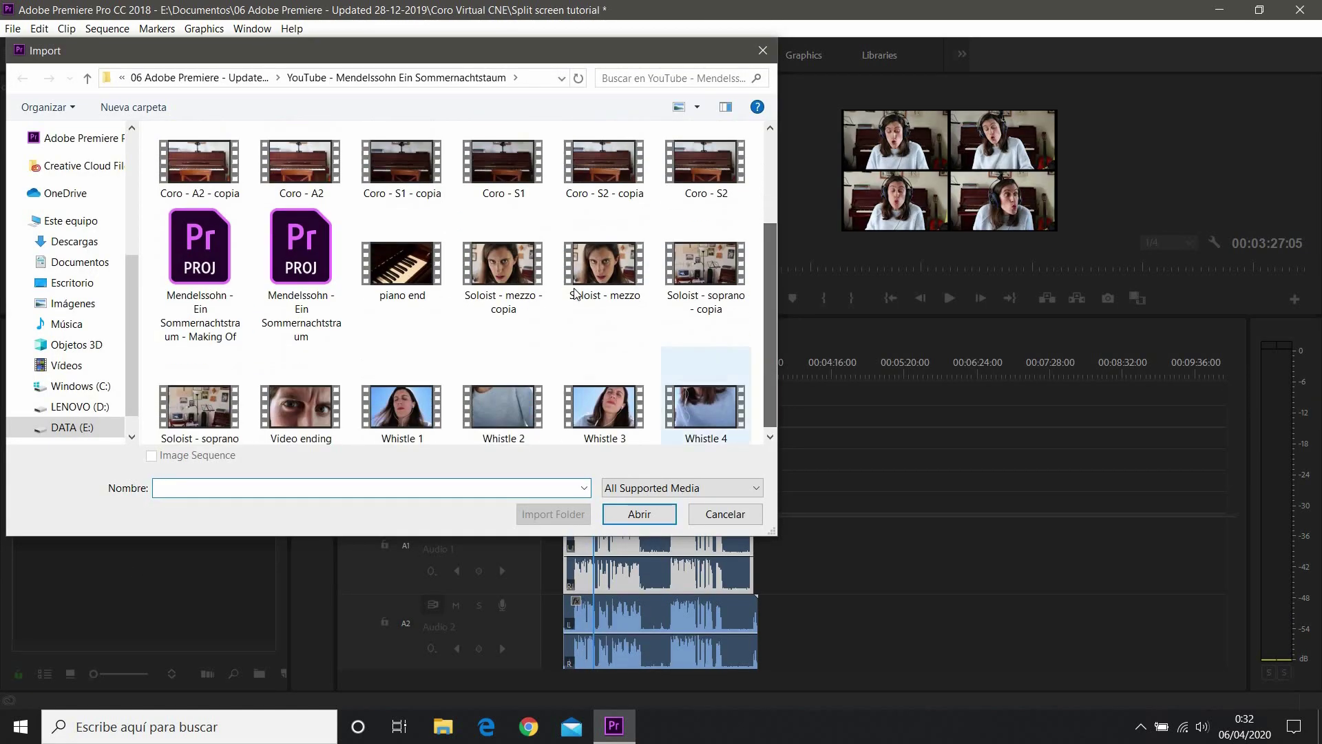
left_click(605, 265)
double_click(200, 406)
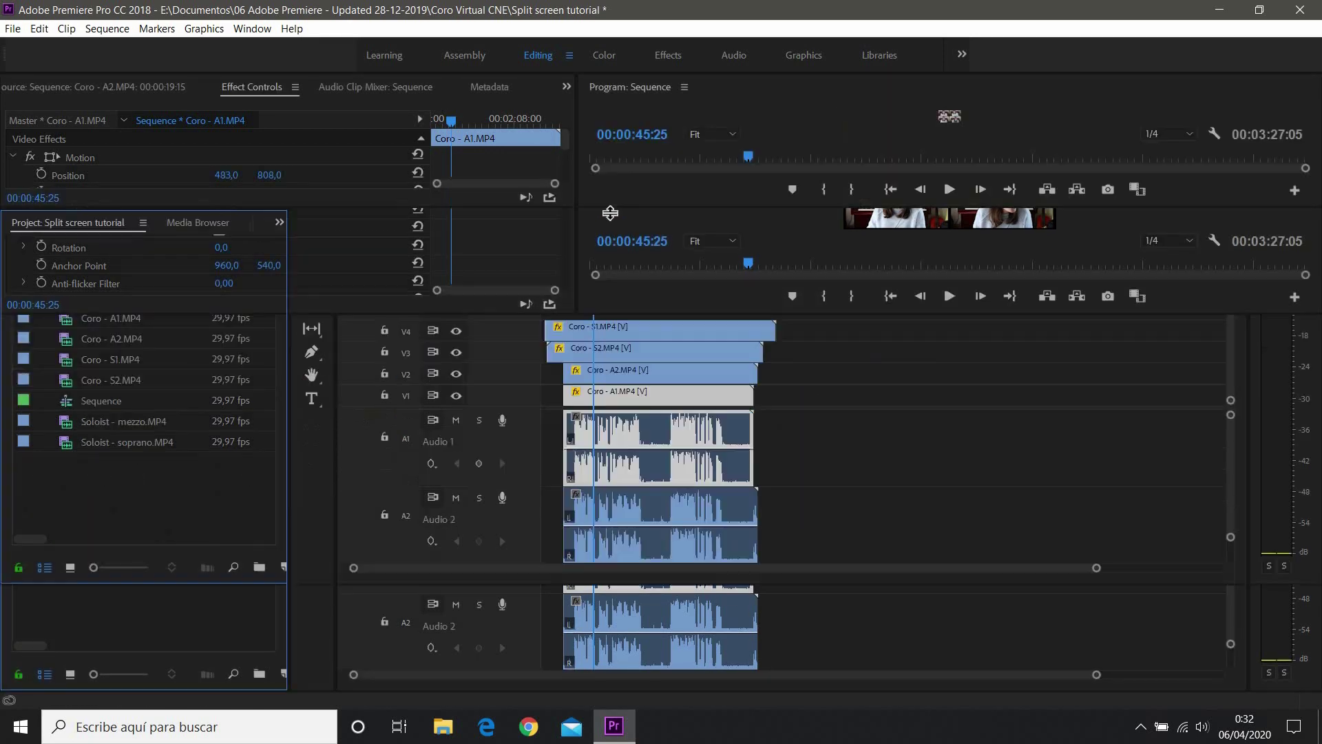
Place Soloist - mezzo on track V5 and Soloist - soprano on track V6 at the start of the sequence.
left_click_drag(1234, 642, 1234, 667)
left_click_drag(103, 416, 547, 353)
left_click_drag(103, 436, 541, 335)
left_click_drag(1096, 675, 857, 674)
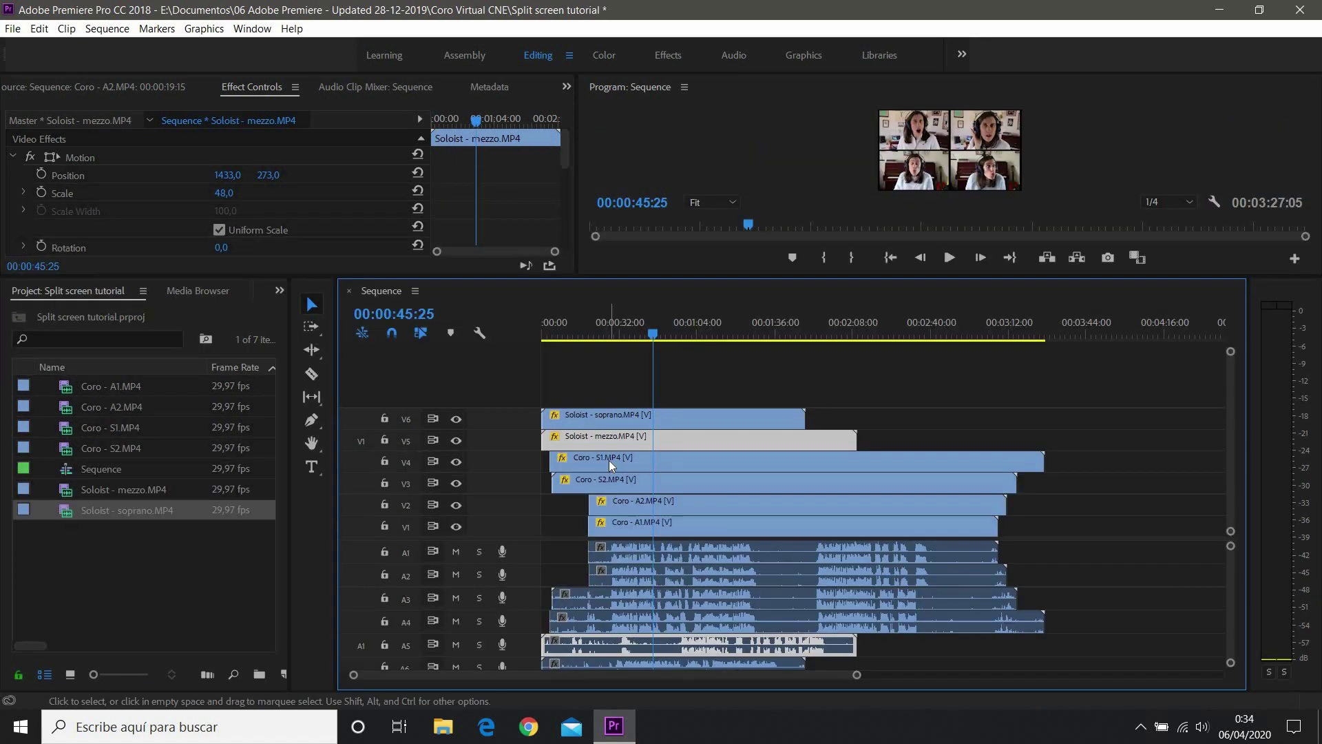
Hide the soloist video tracks V5 and V6, and reduce Coro - S1's scale to 21.
left_click(608, 460)
left_click(456, 419)
left_click(456, 440)
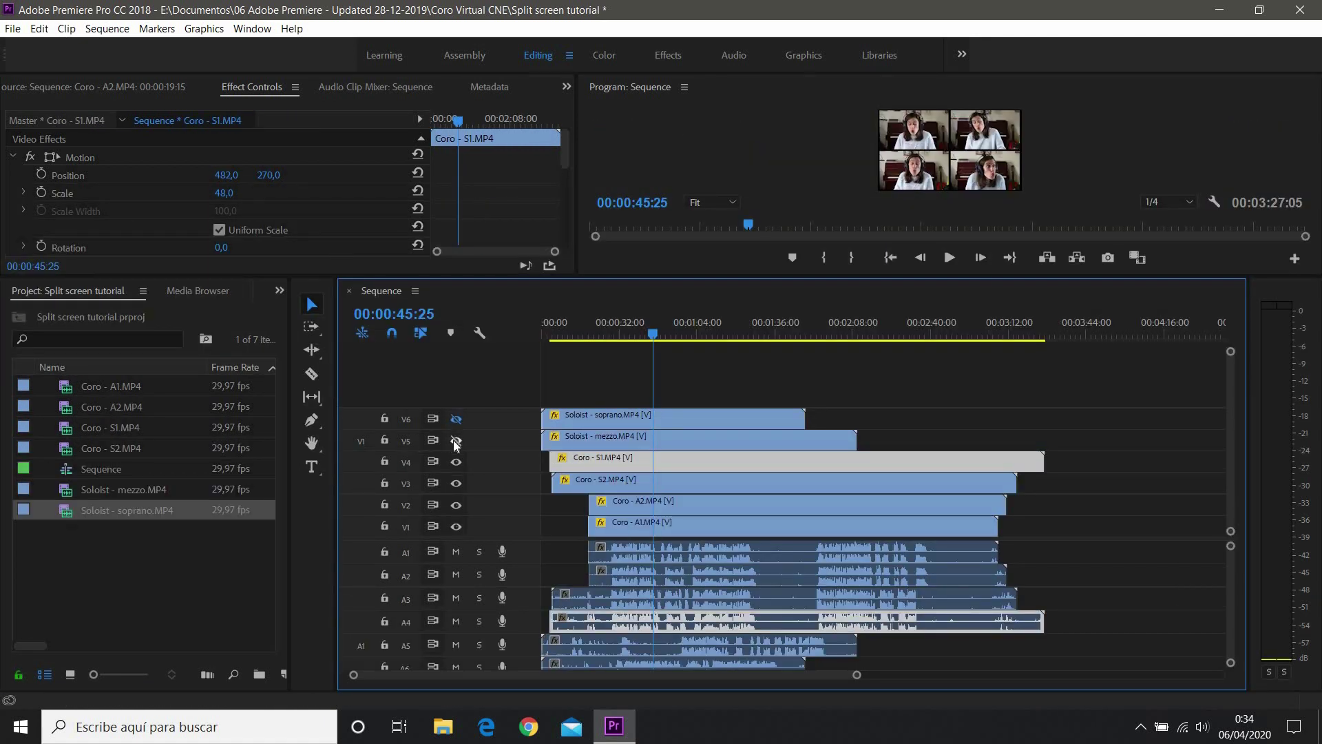
left_click_drag(223, 192, 236, 193)
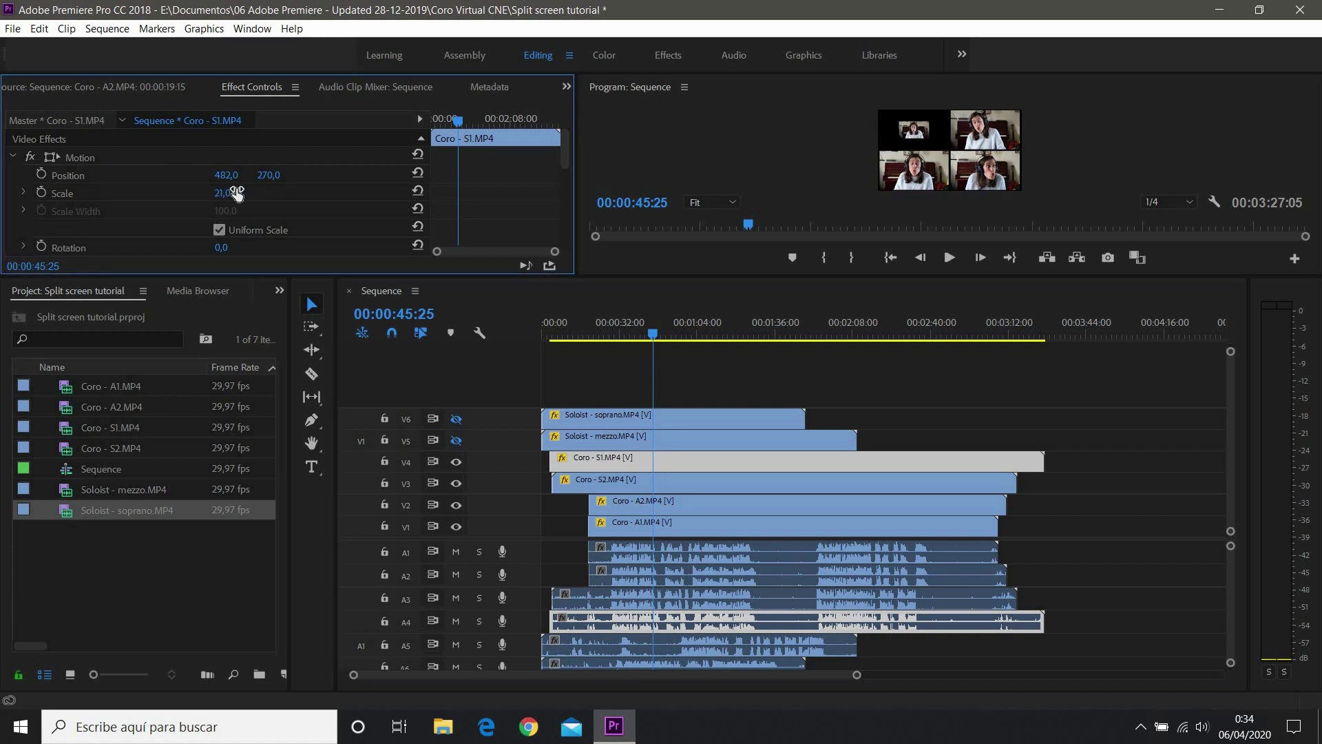
left_click(231, 193)
Set the scale of Coro - S2, Coro - A2 and Coro - A1 to 21.
left_click(567, 482)
left_click(231, 193)
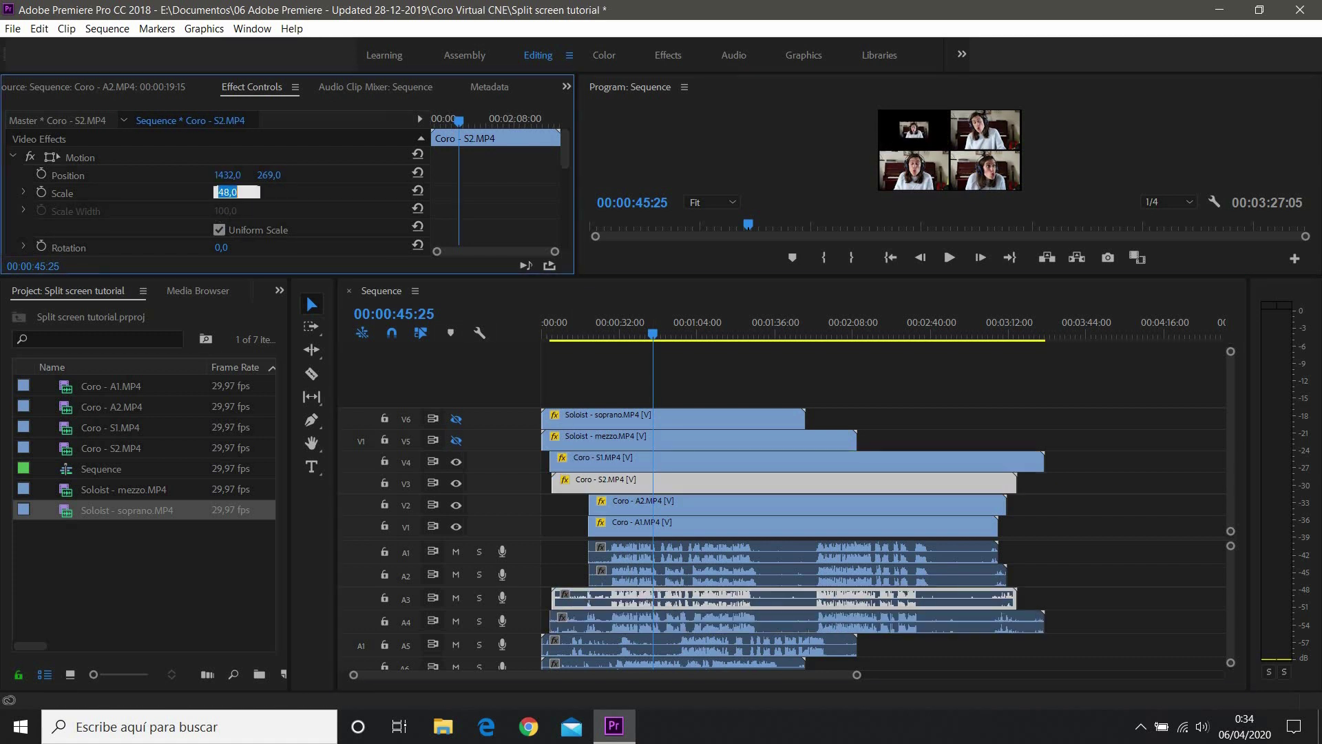
type("21")
key("Return")
left_click(757, 503)
left_click(231, 193)
type("21")
key("Return")
left_click(758, 524)
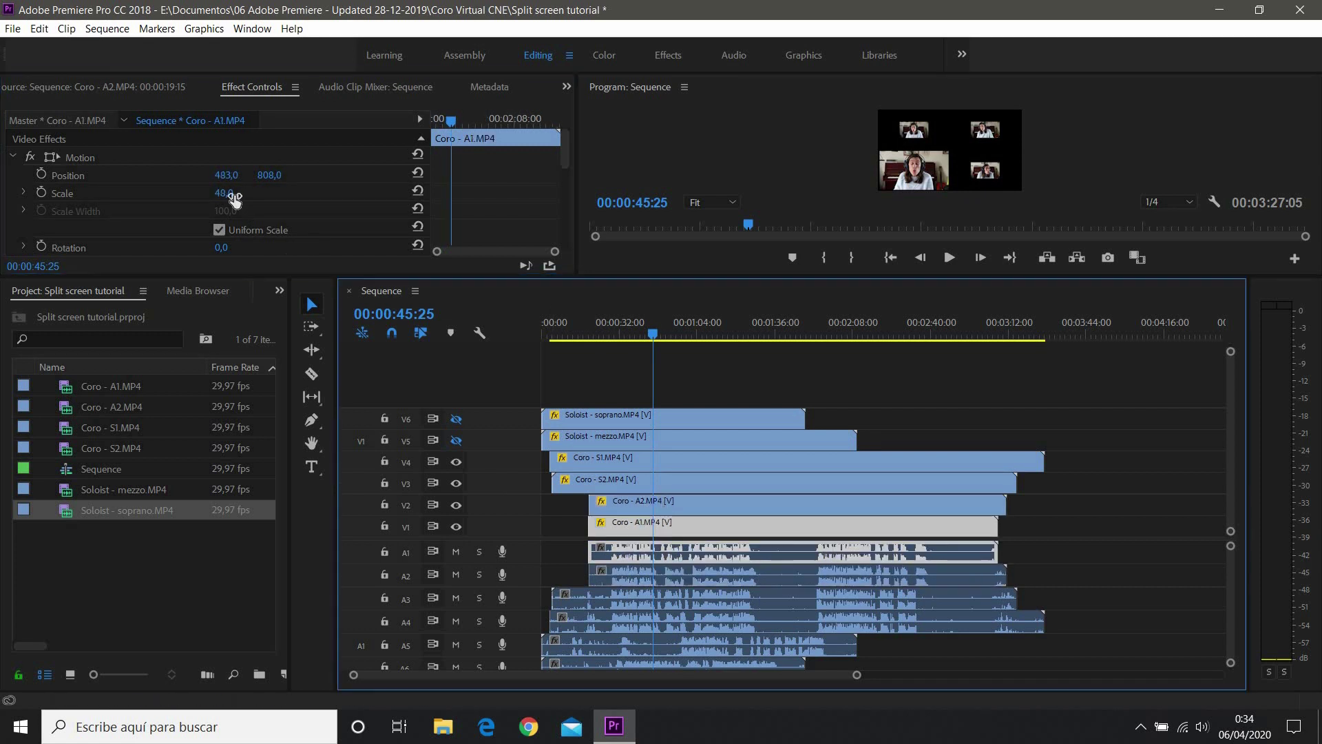
left_click(233, 193)
type("21")
key("Return")
Line up the four Coro clips at scale 20 along the frame's bottom in the order S1, S2, A1, A2, with A1 at 1201, 935.
left_click(757, 459)
left_click_drag(227, 194, 310, 175)
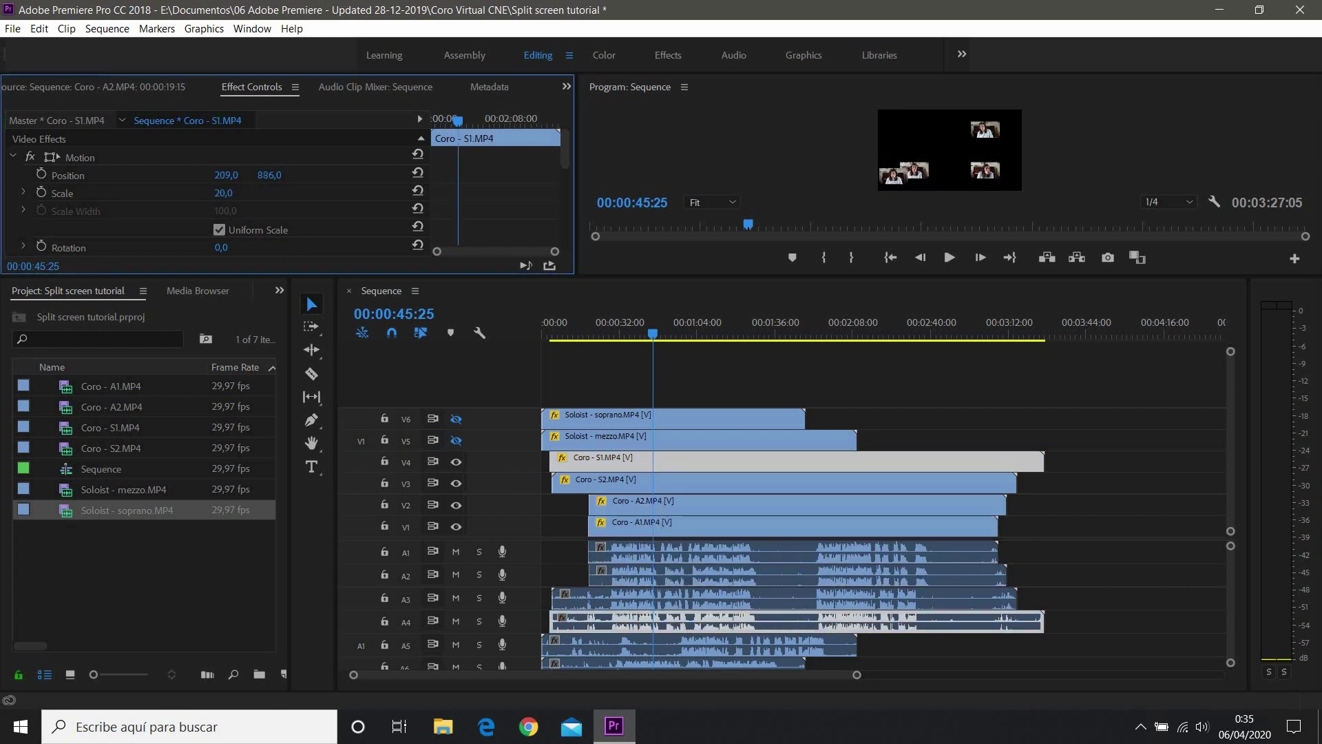
left_click(757, 481)
mouse_move(223, 175)
left_mouse_down()
mouse_move(196, 175)
mouse_move(303, 175)
mouse_move(228, 175)
left_mouse_up()
left_click(758, 502)
left_click(662, 524)
left_click_drag(268, 175, 279, 202)
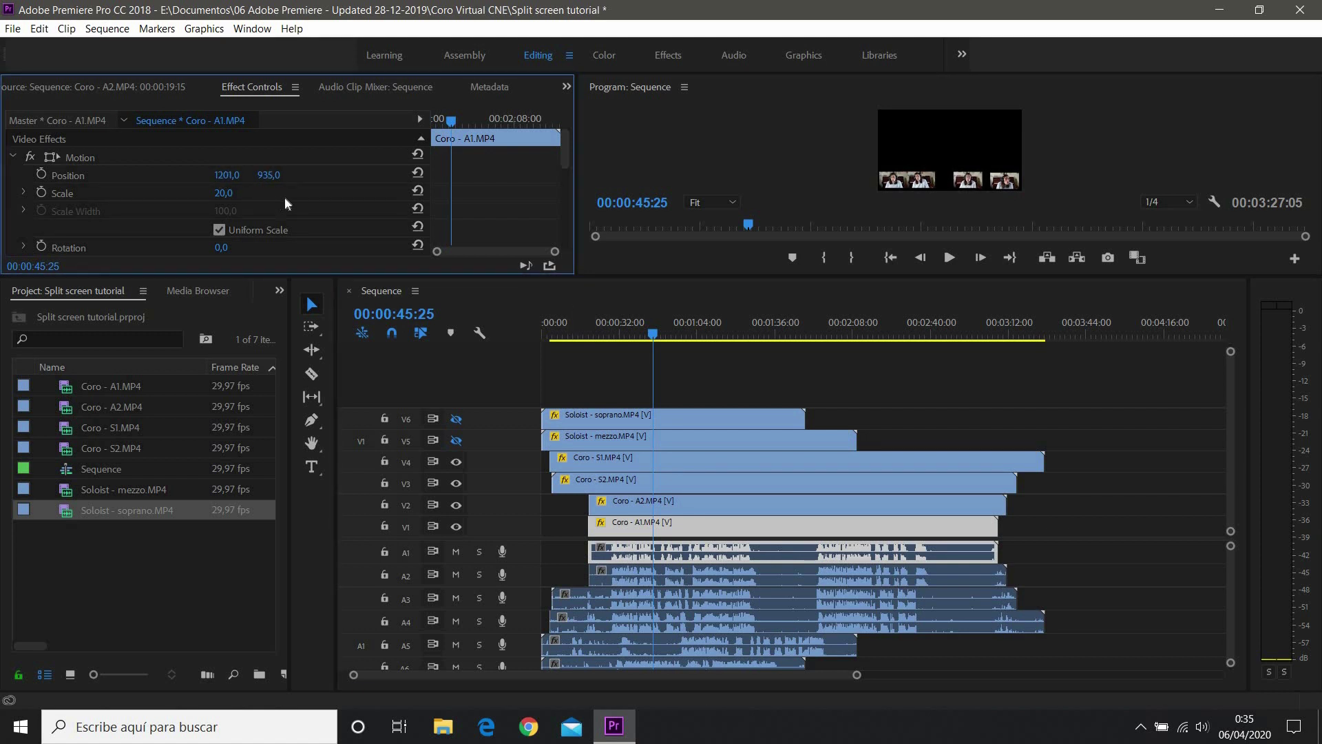
Even out the bottom row by positioning Coro - S2 at 705, 933, and show the soloist tracks V5 and V6 again.
left_click(758, 483)
left_click(456, 418)
left_click(456, 440)
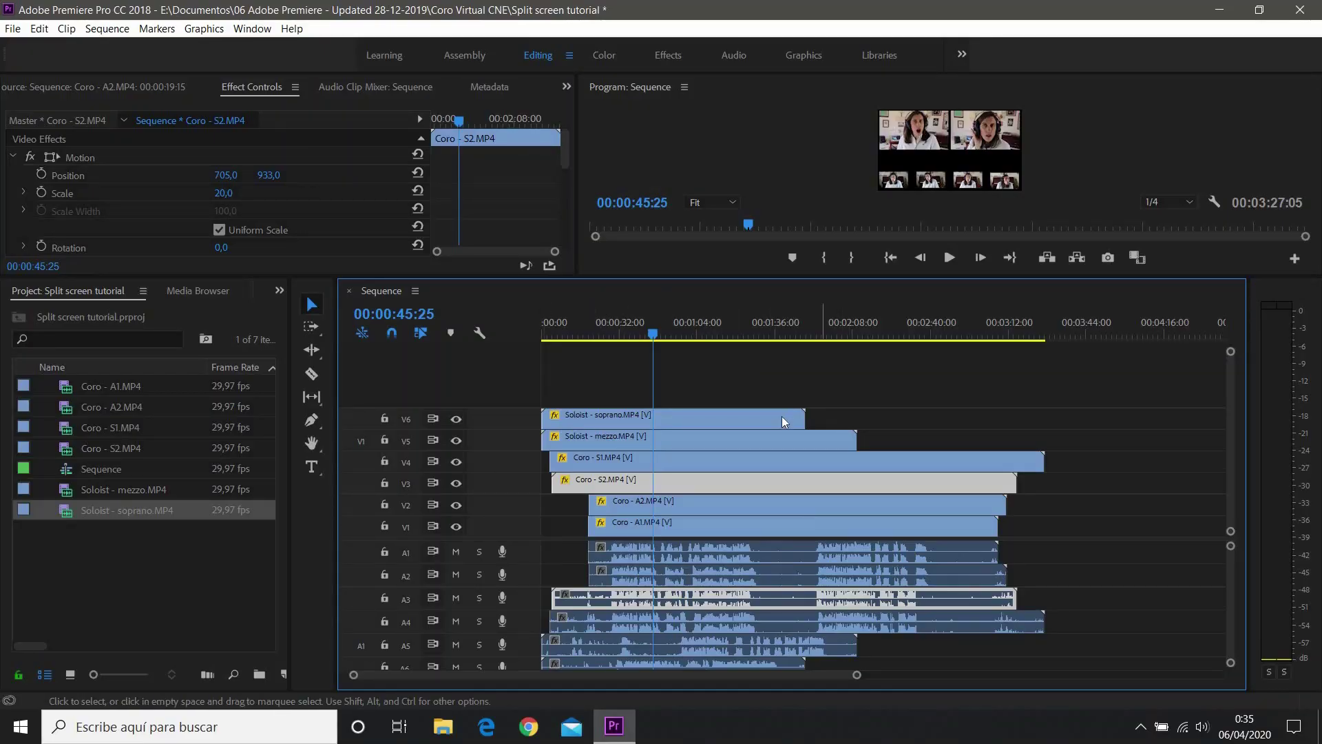
left_click(279, 292)
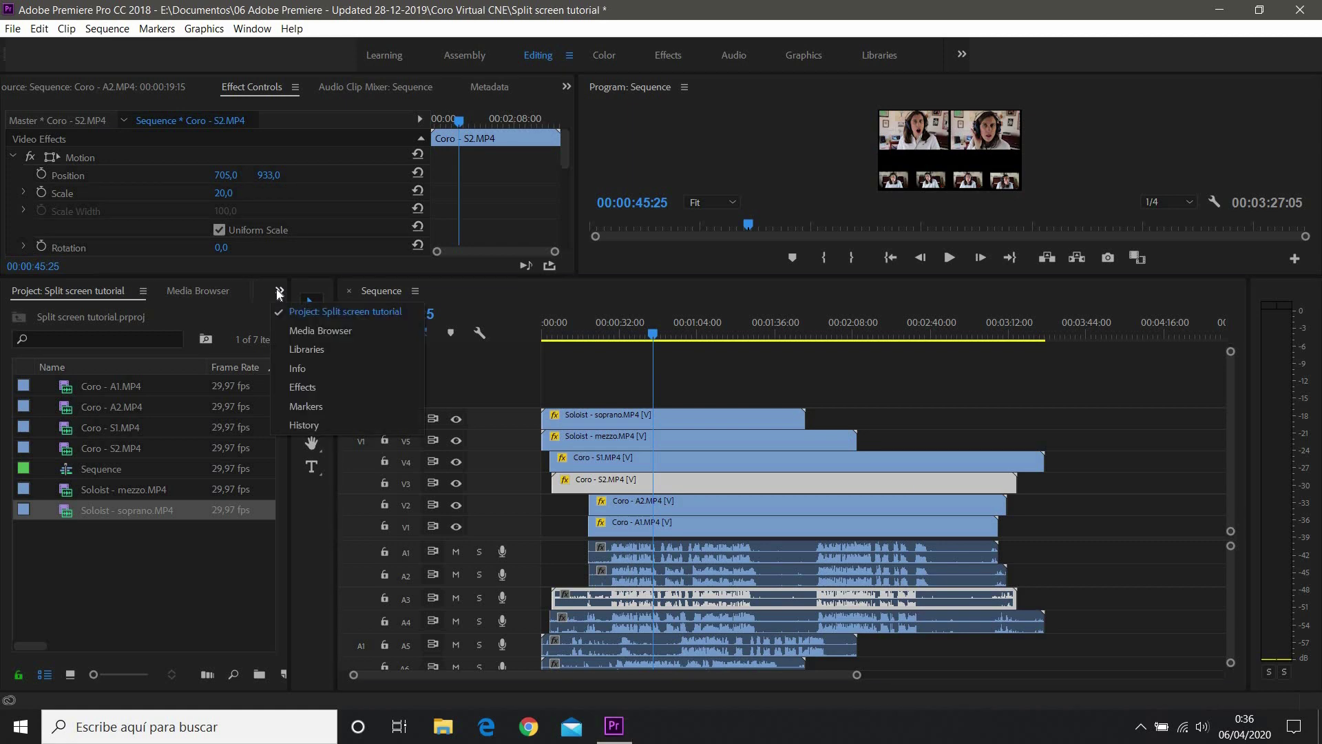
left_click(324, 311)
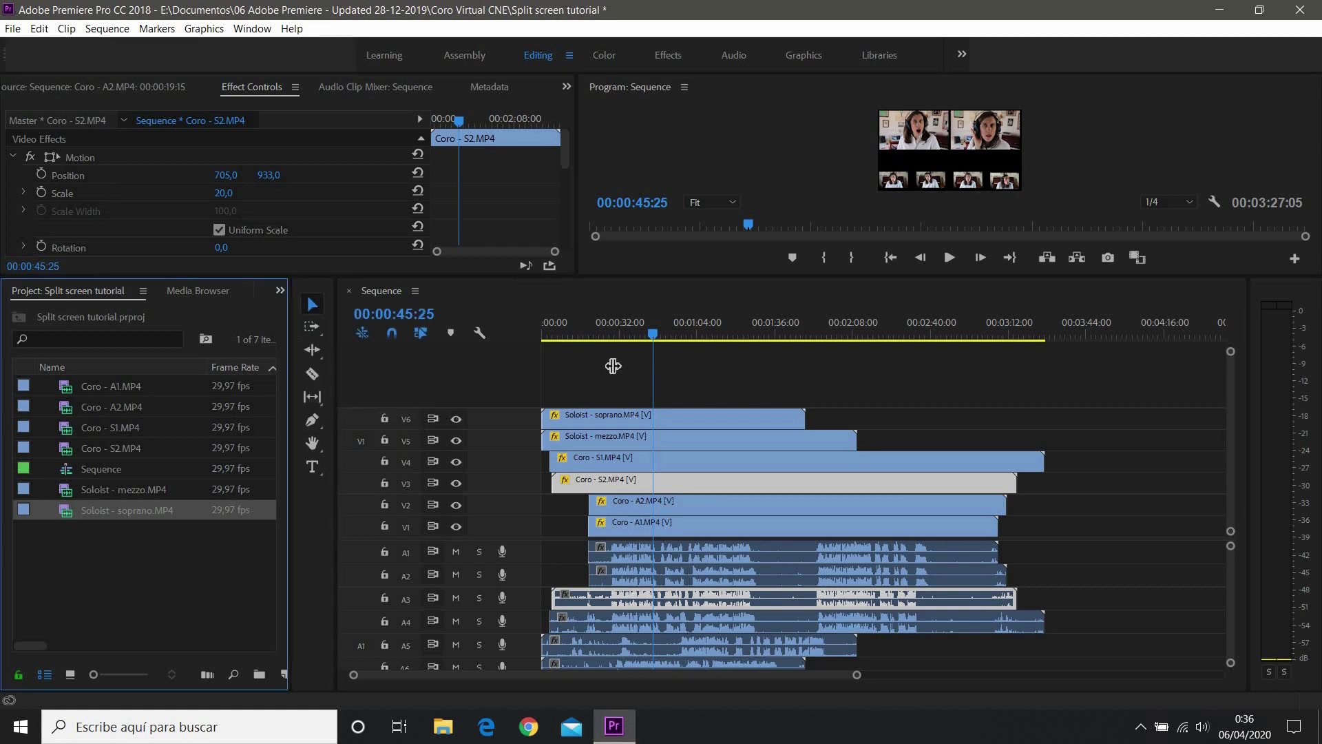
left_click_drag(613, 366, 612, 366)
left_click(409, 291)
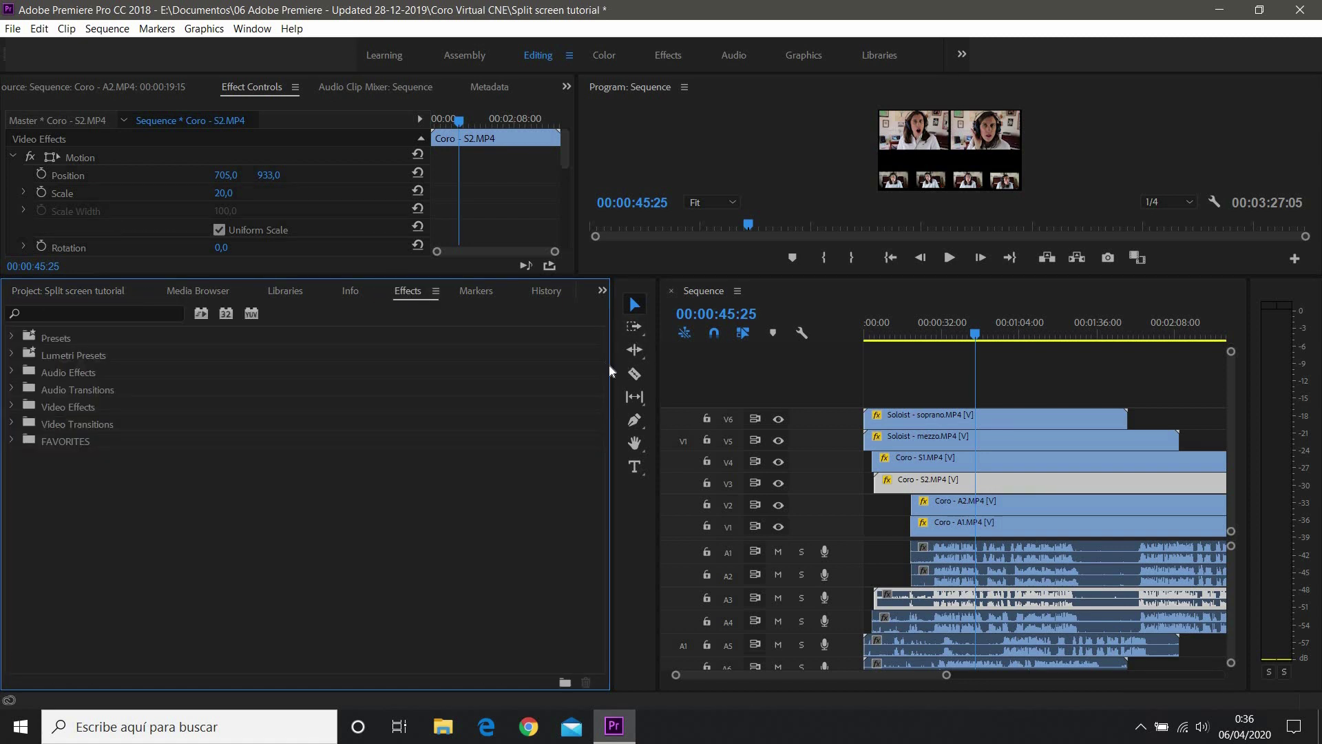
left_click_drag(609, 364, 299, 366)
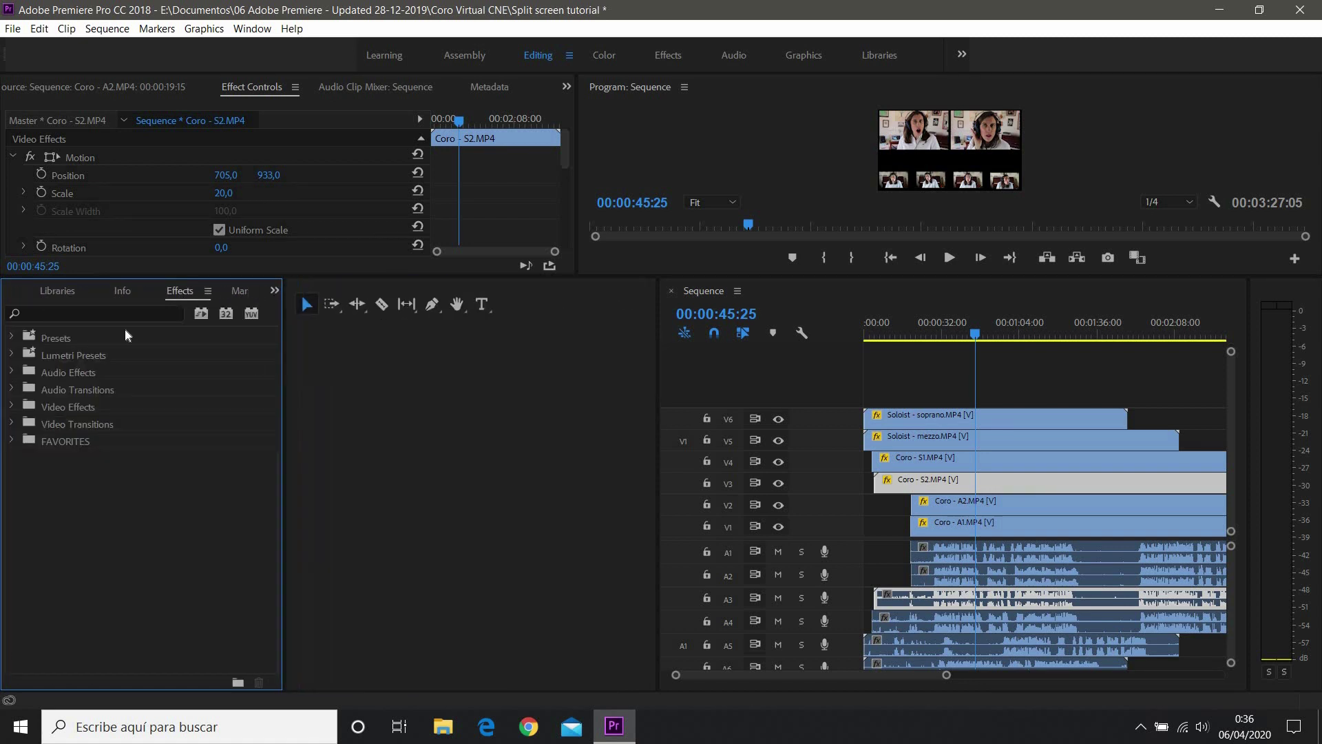
left_click(10, 293)
left_click(10, 293)
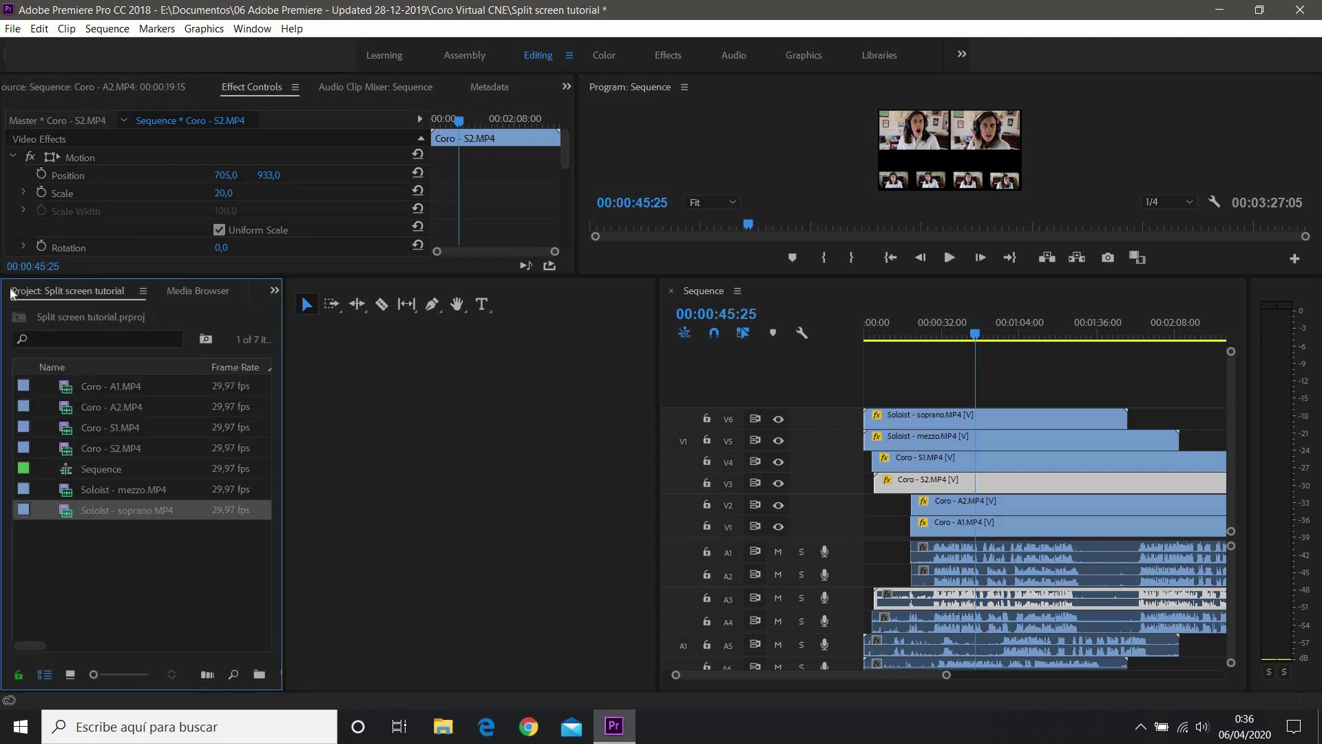
Search the effects for crop and apply the Crop effect to the Coro - S2 clip.
left_click(275, 292)
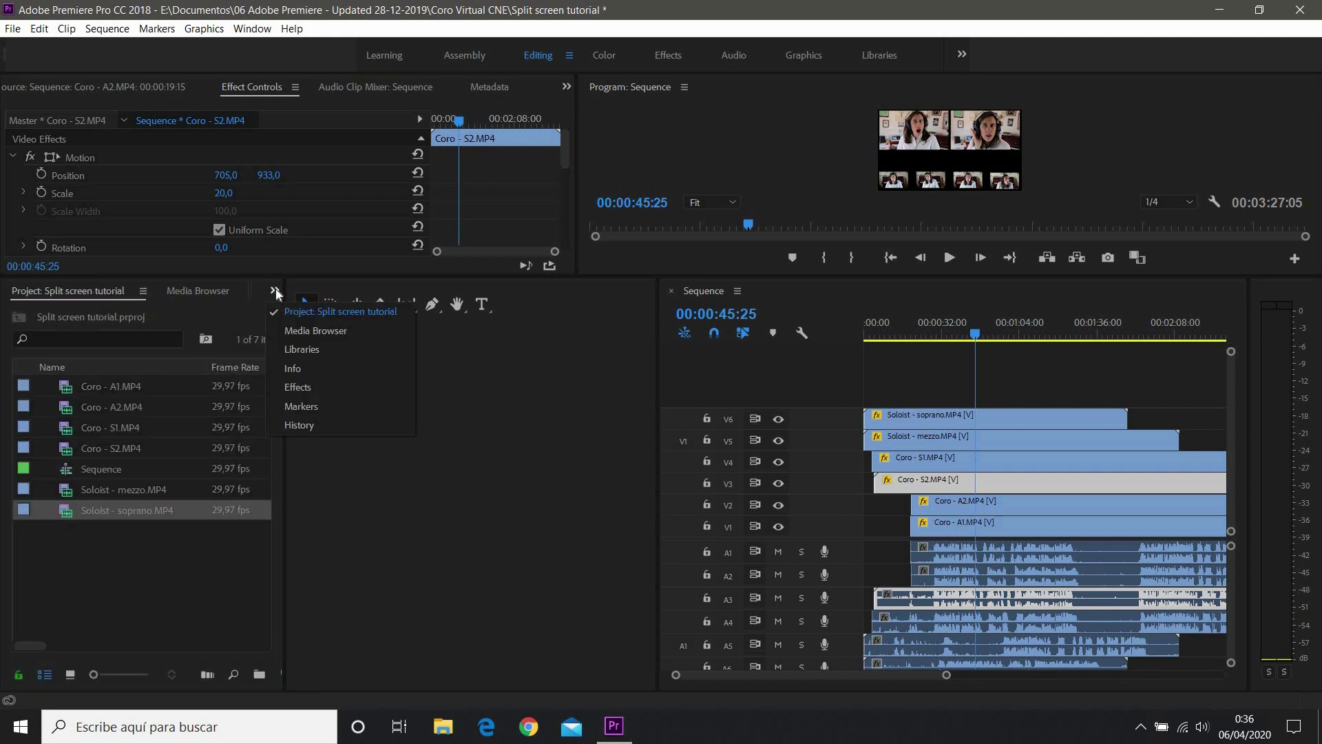
left_click(279, 388)
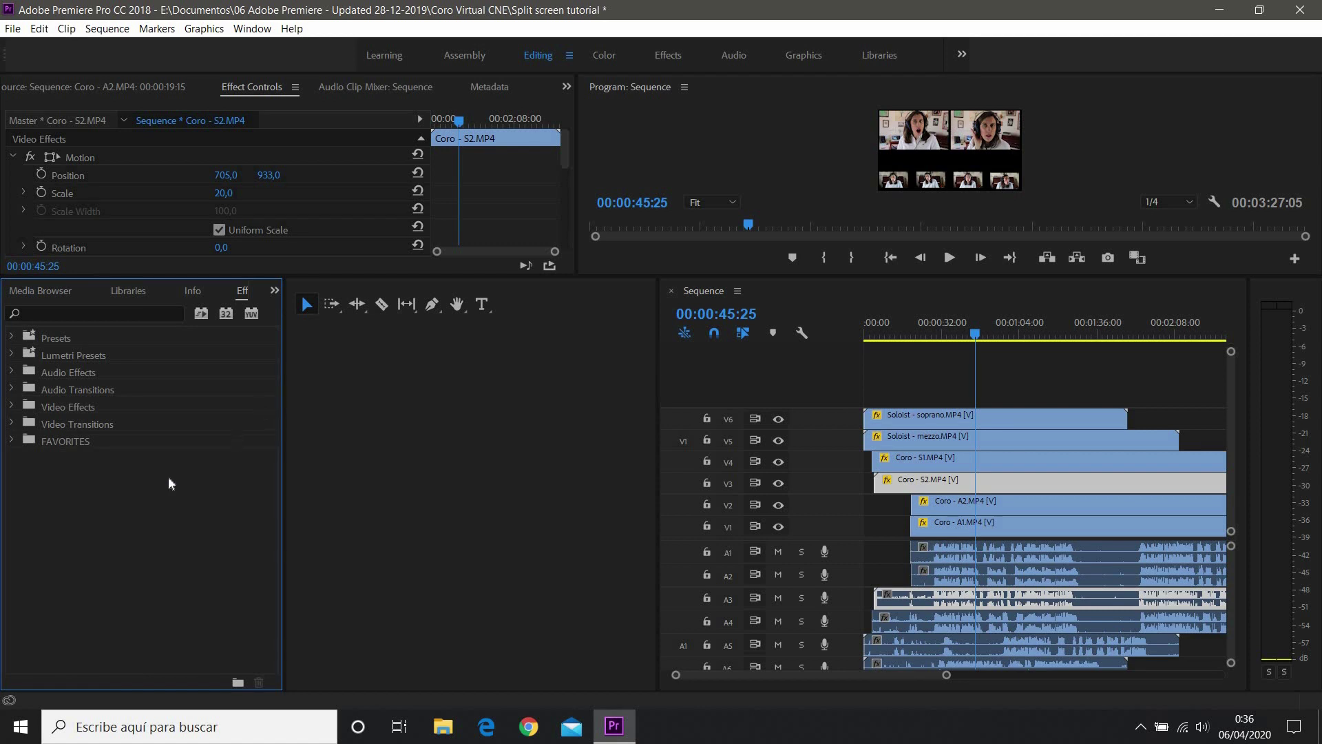
left_click(48, 313)
type("crop")
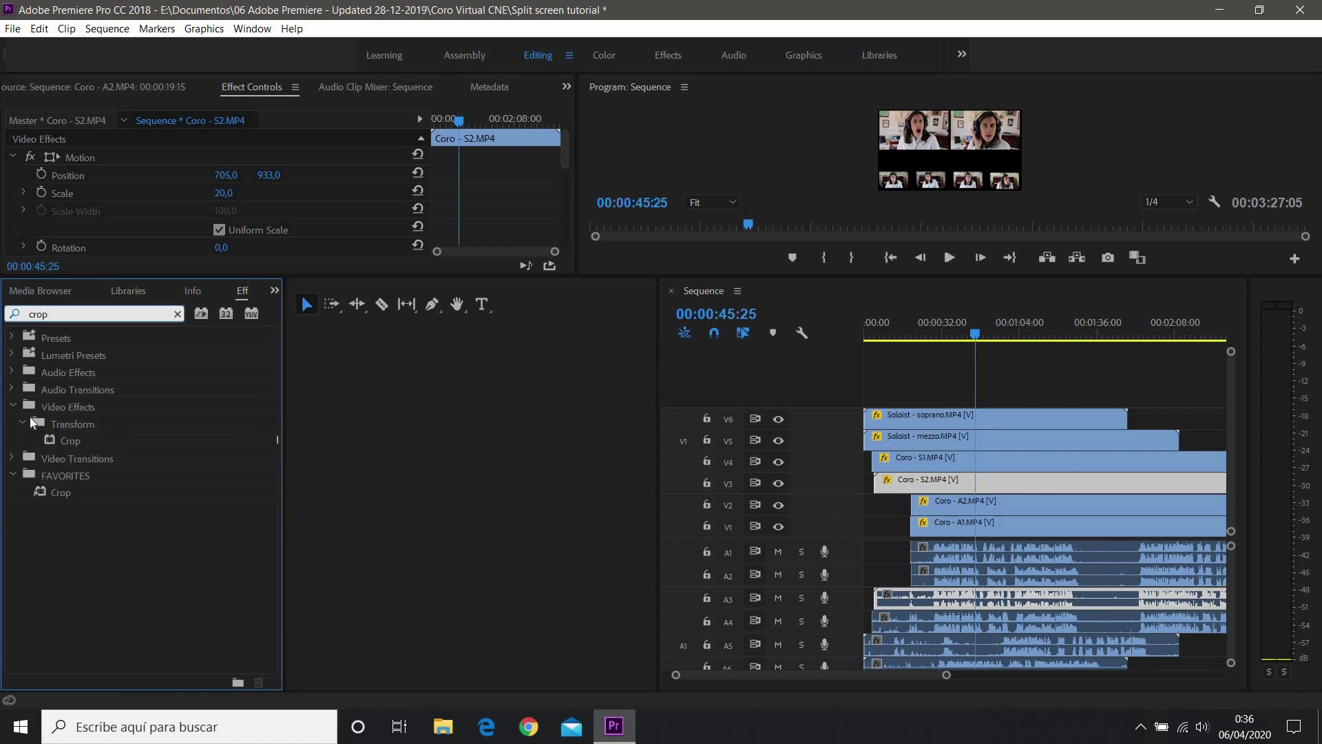
left_click(64, 442)
left_click_drag(66, 442, 125, 204)
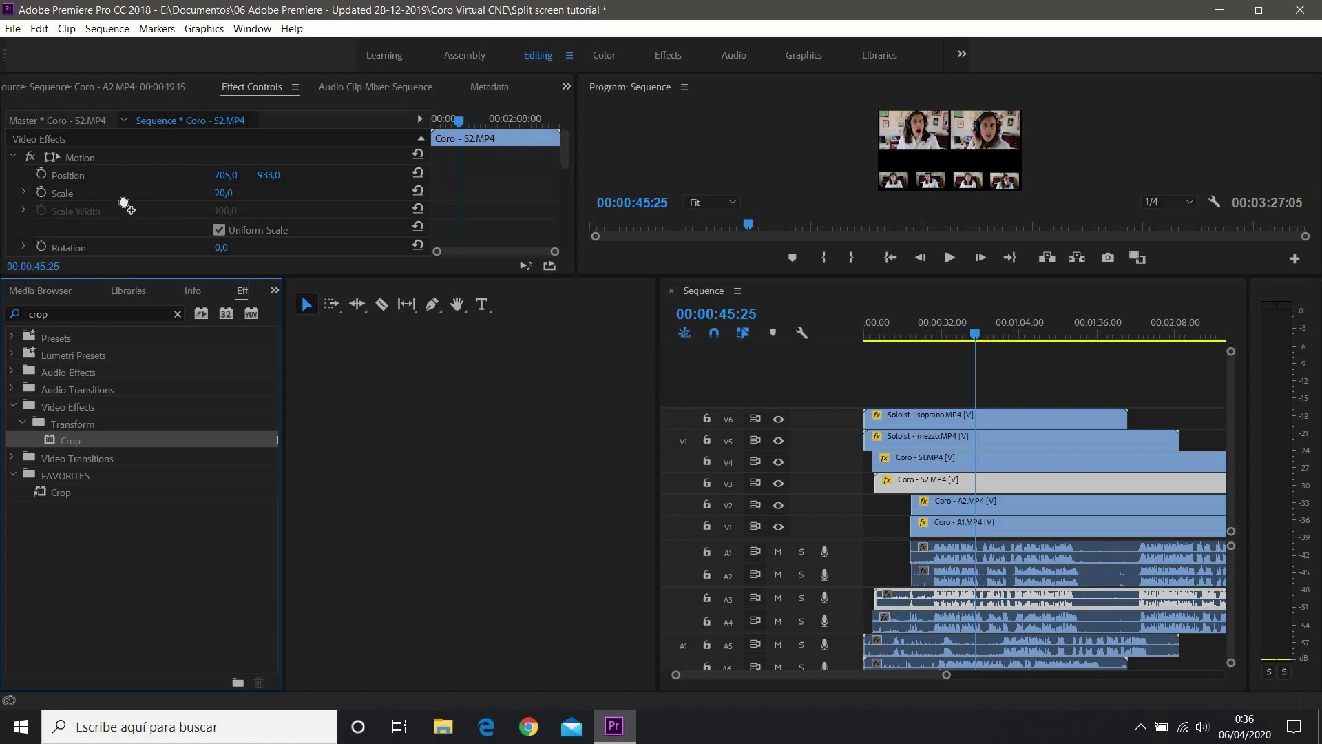
left_click_drag(660, 482, 315, 482)
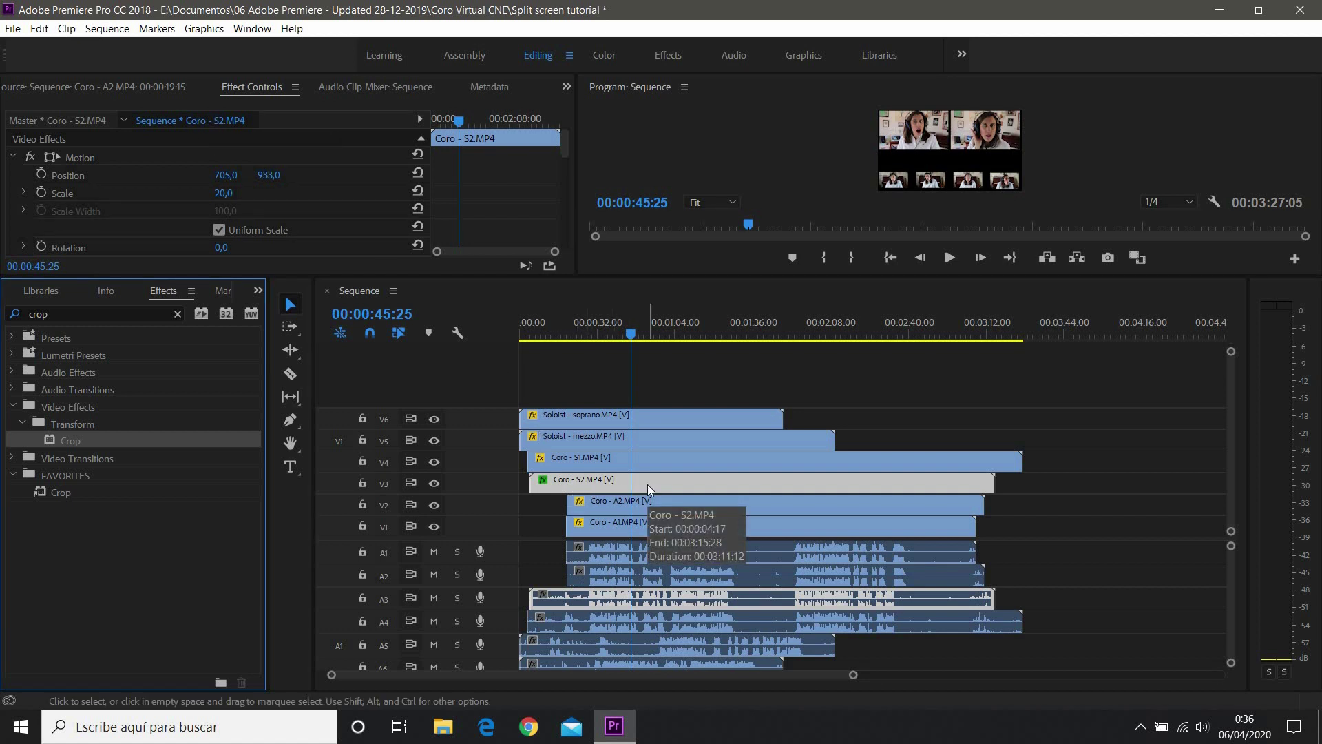
Place Coro - S2 at scale 47 and position 769, 806, and crop its left side 15% and its right side to a narrow portrait.
left_click_drag(223, 192, 276, 176)
left_click_drag(451, 275, 425, 456)
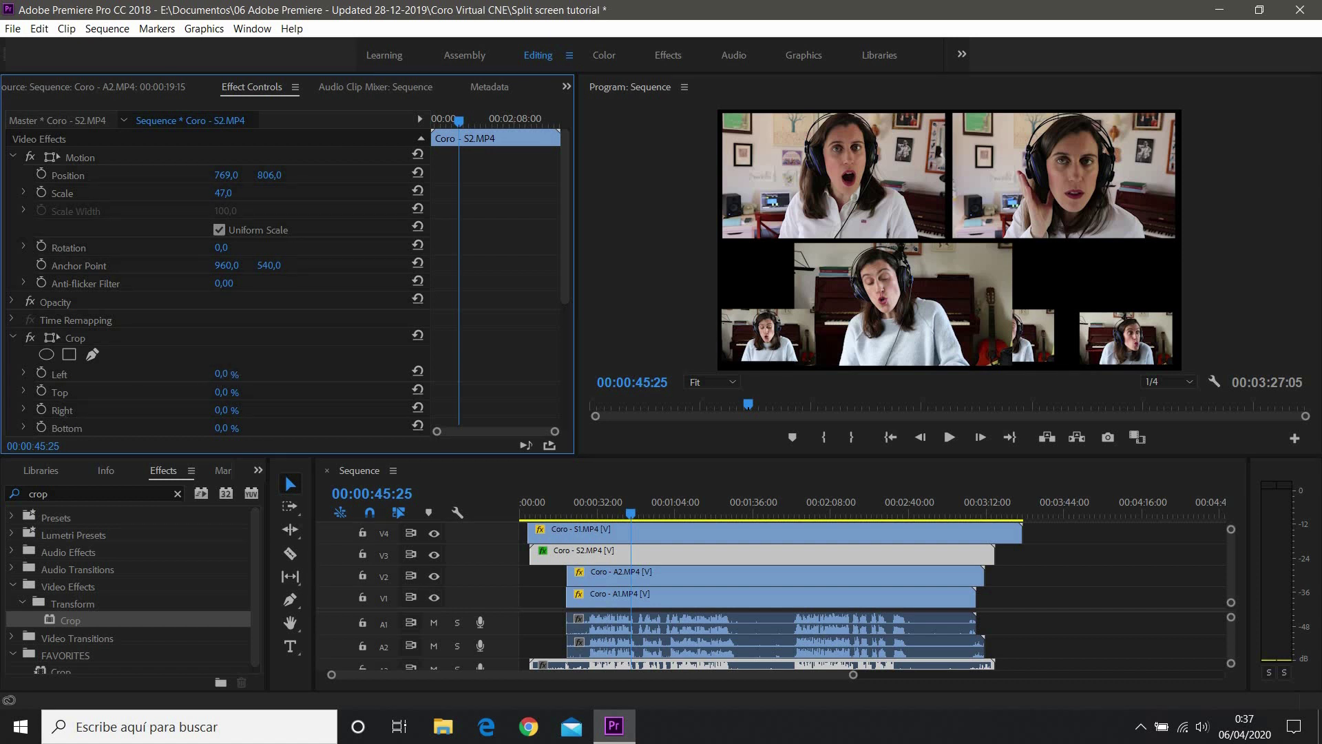
mouse_move(224, 373)
left_mouse_down()
mouse_move(255, 374)
mouse_move(232, 373)
left_mouse_up()
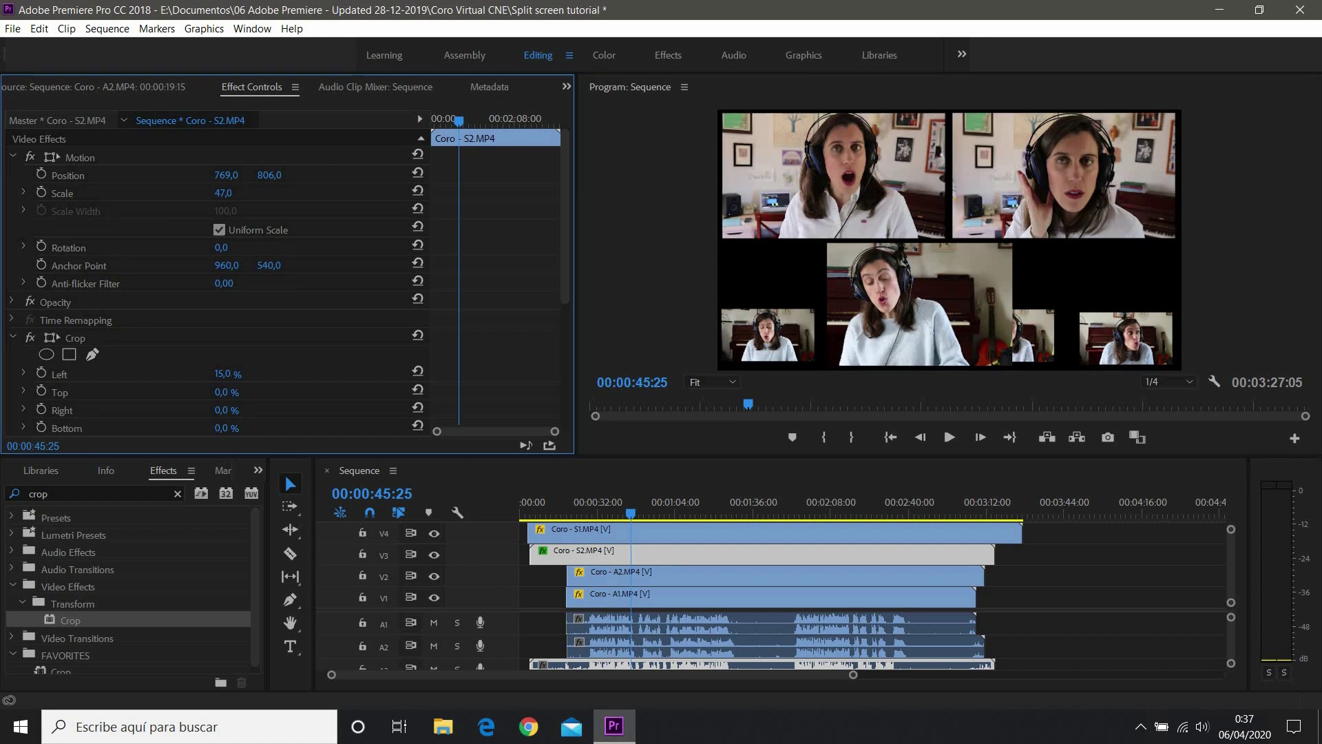
left_click_drag(223, 410, 307, 307)
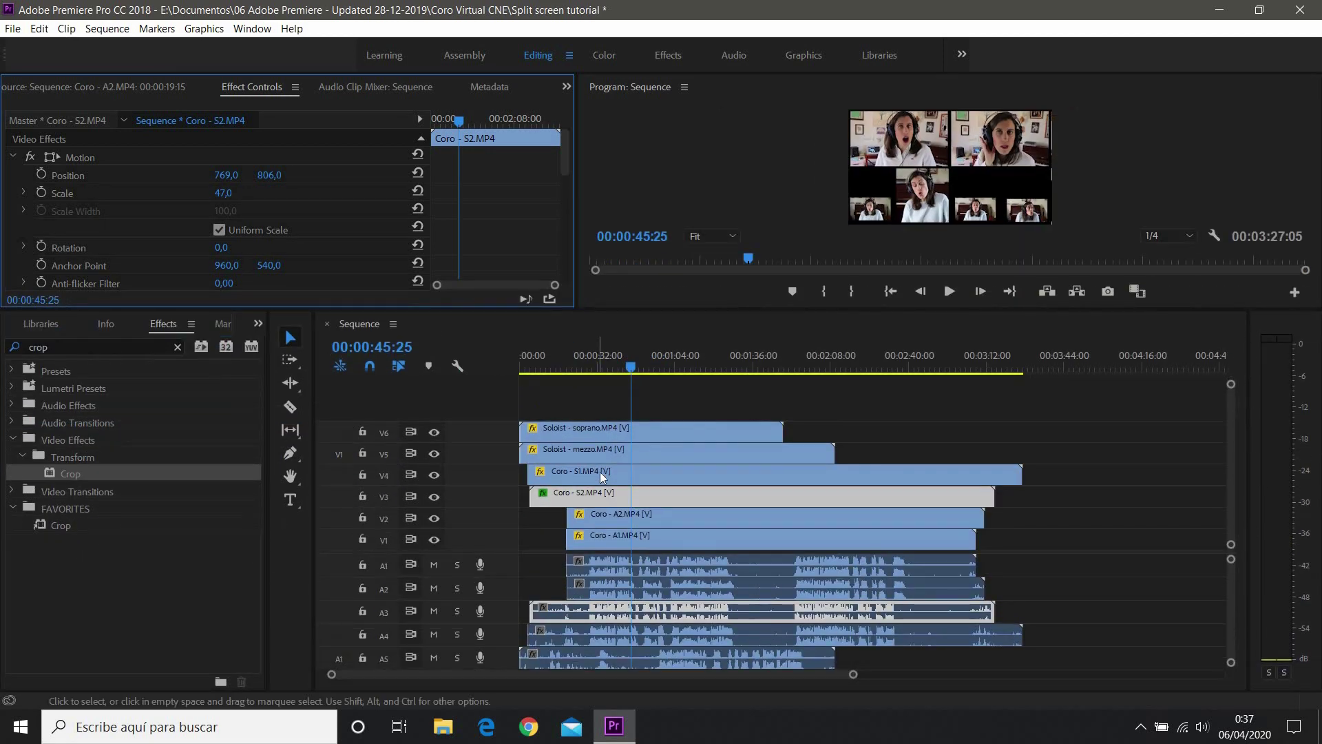
Apply the Crop effect to the Coro - S1 clip.
left_click(600, 472)
left_click(67, 471)
left_click_drag(68, 470, 146, 210)
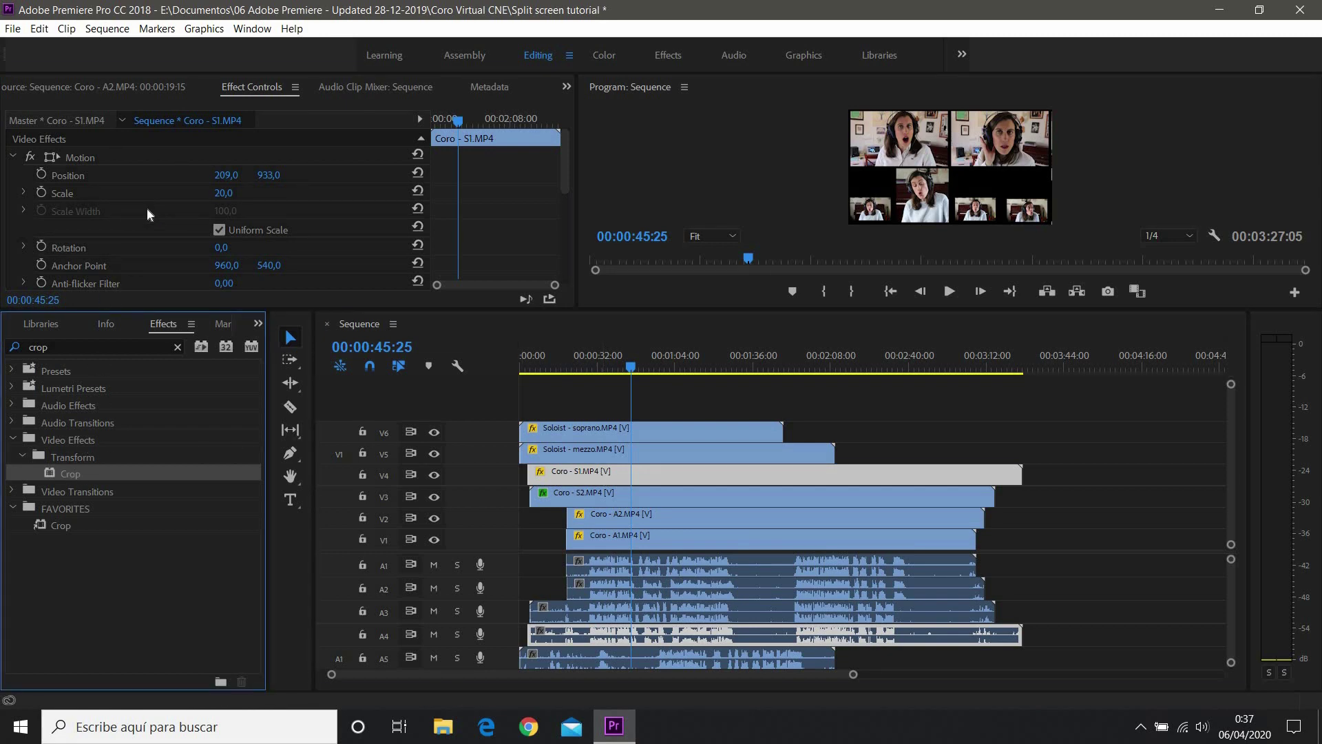
left_click_drag(337, 308, 323, 508)
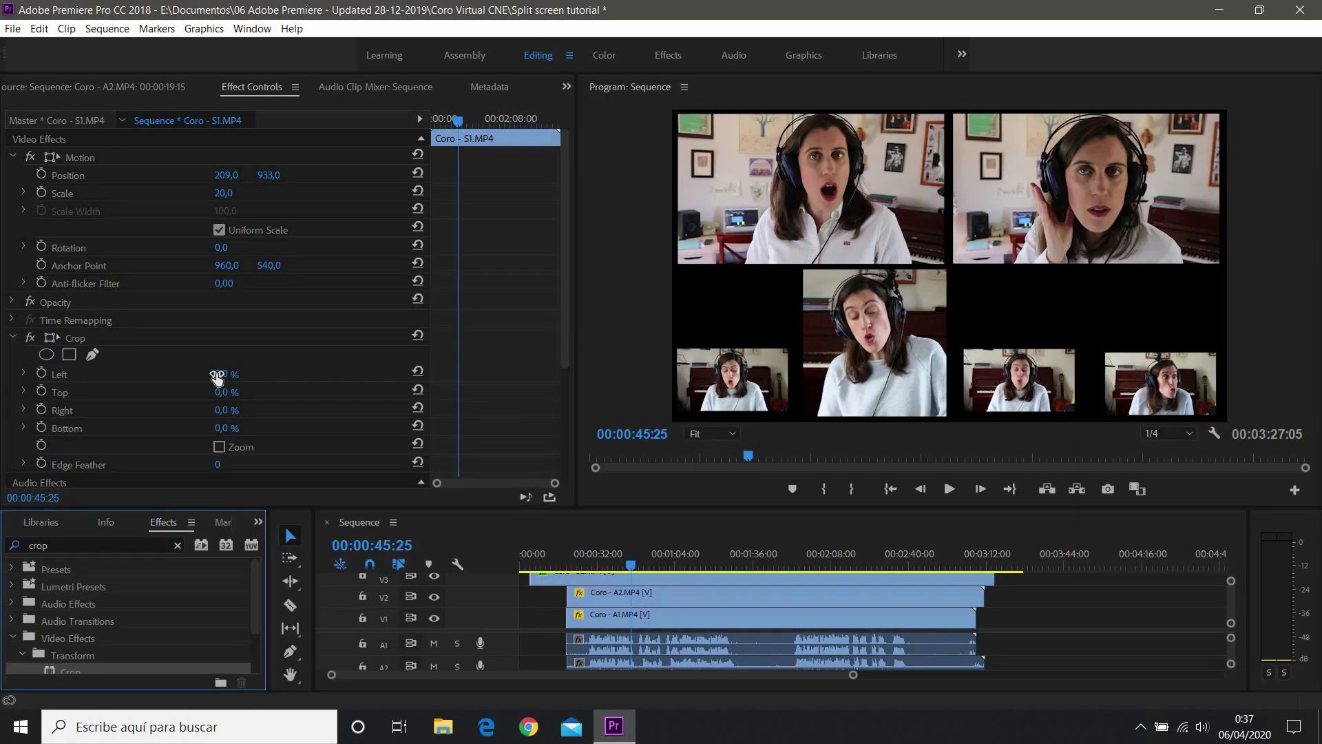
Set Coro - S1 to scale 47 at horizontal position 297 in the lower row, and crop its left and right sides.
left_click_drag(222, 193, 235, 193)
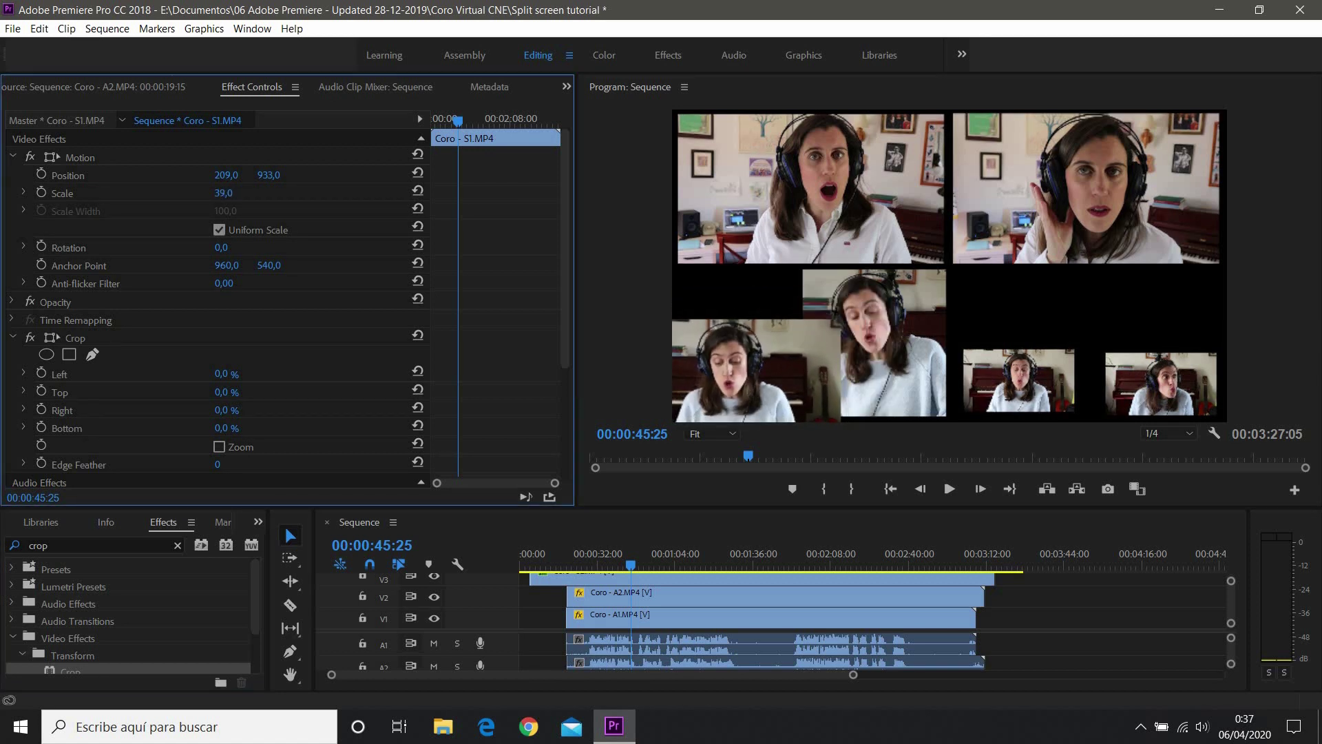
left_click_drag(737, 372, 751, 320)
left_click_drag(258, 176, 282, 176)
left_click(217, 193)
type("47")
key("Return")
left_click_drag(226, 174, 279, 175)
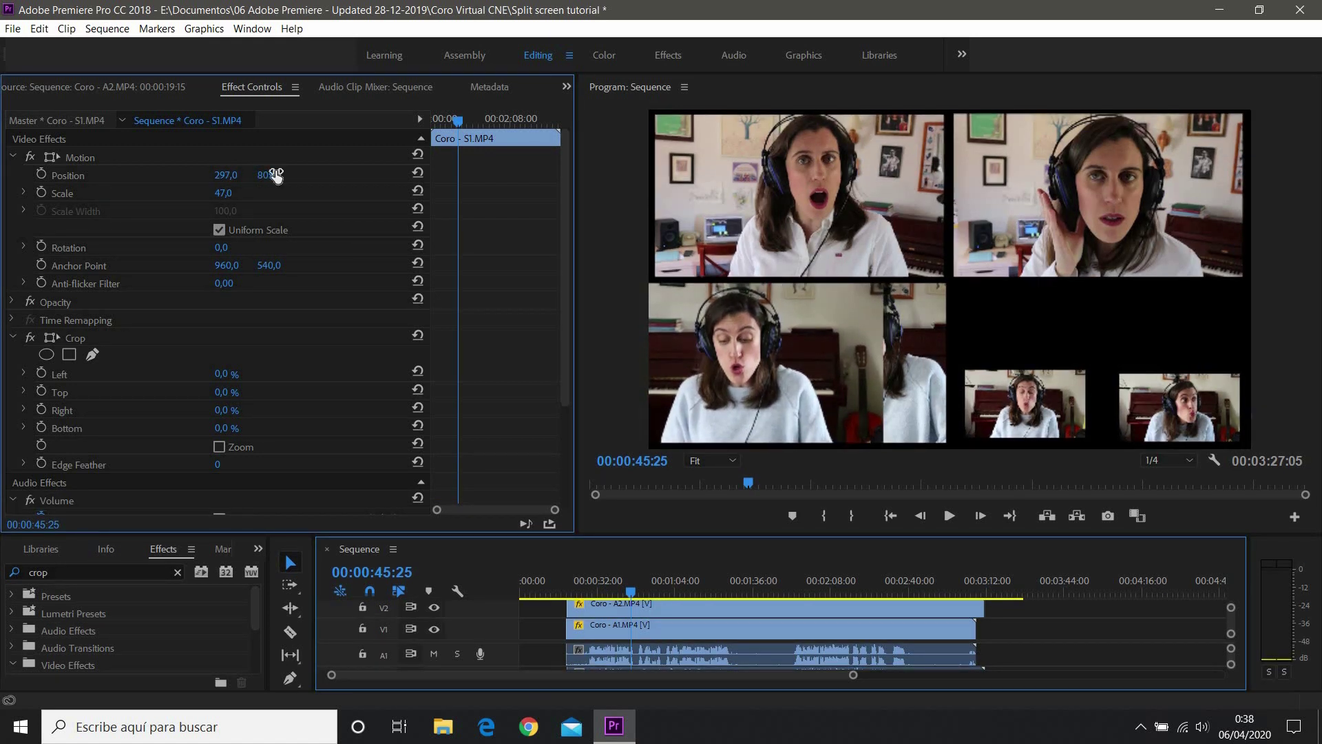
left_click_drag(221, 374, 247, 429)
Apply Crop to Coro - A1, place it at scale 47 and position 1216, 808, and crop its left and right sides.
left_click_drag(734, 535, 734, 244)
left_click(633, 510)
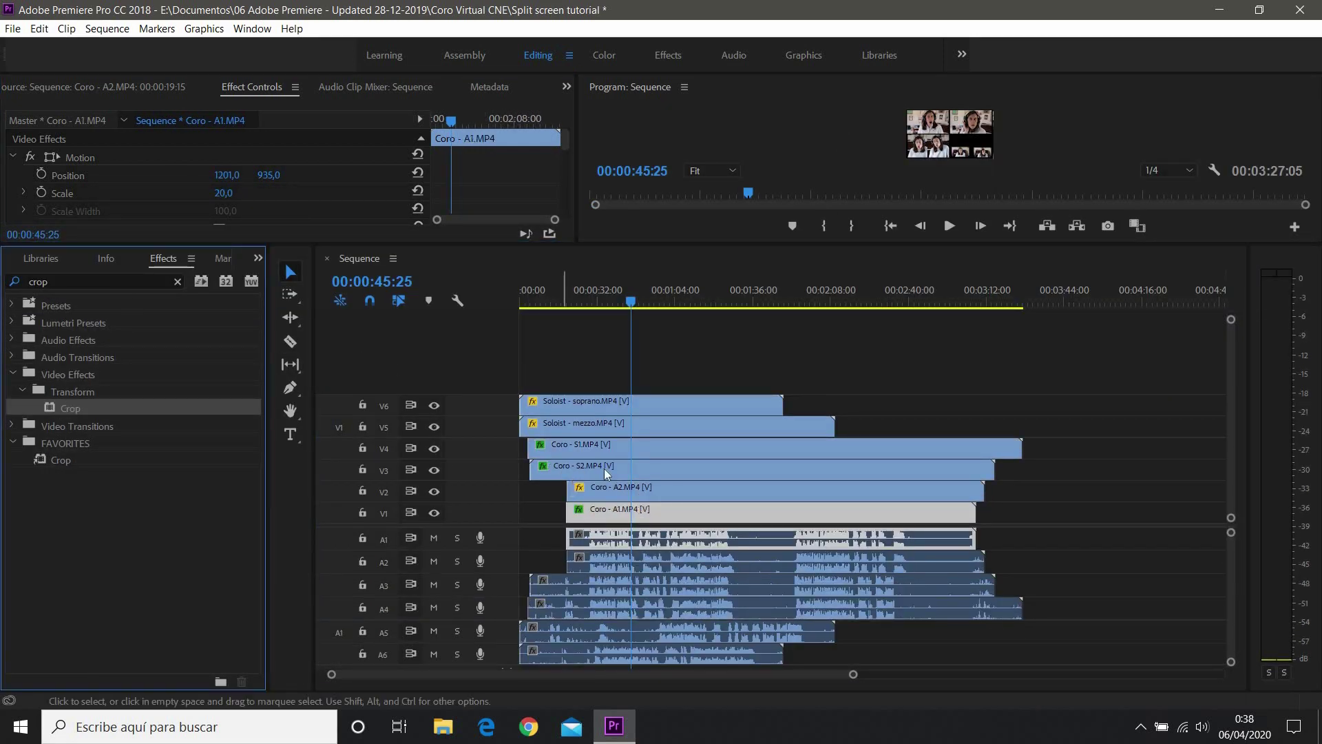
left_click_drag(207, 244, 207, 470)
left_click_drag(219, 197, 167, 181)
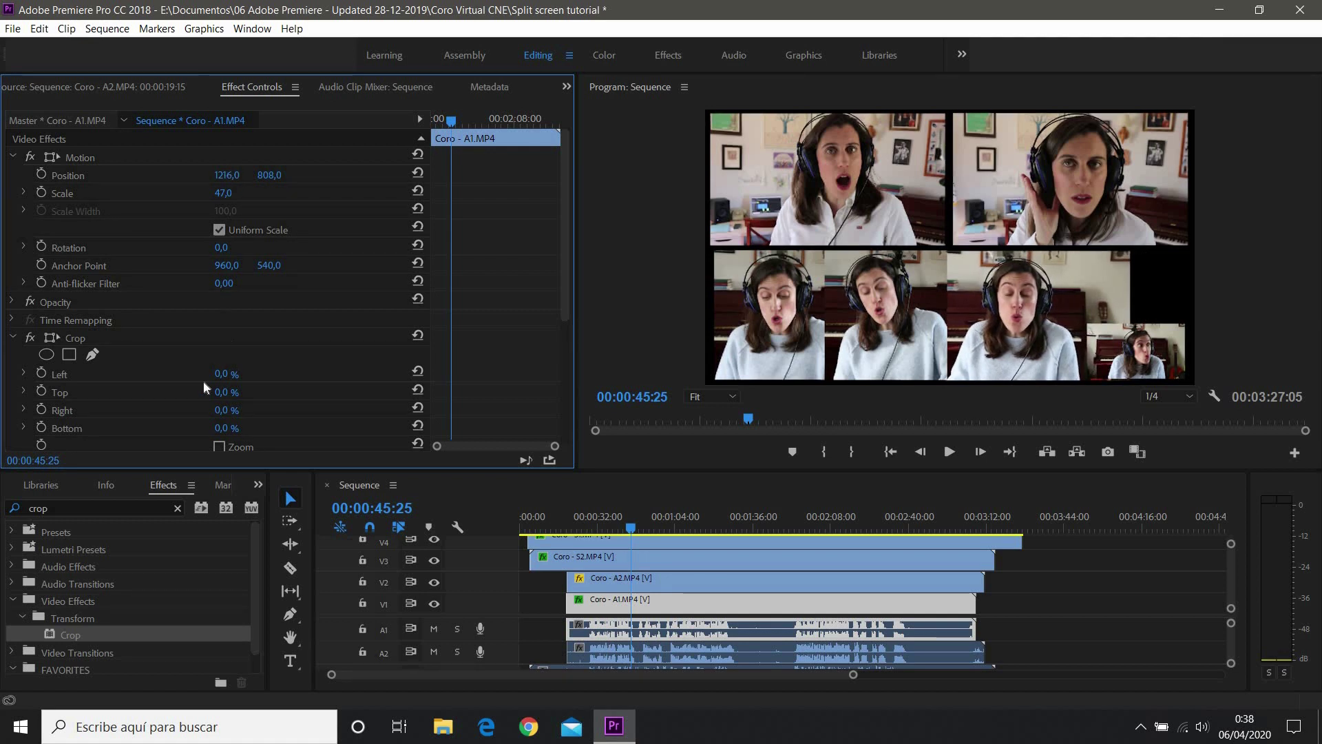
left_click_drag(221, 374, 236, 412)
left_click_drag(601, 470, 597, 423)
Apply the Crop effect to Coro - A2 and set its scale to 47.
left_click(648, 513)
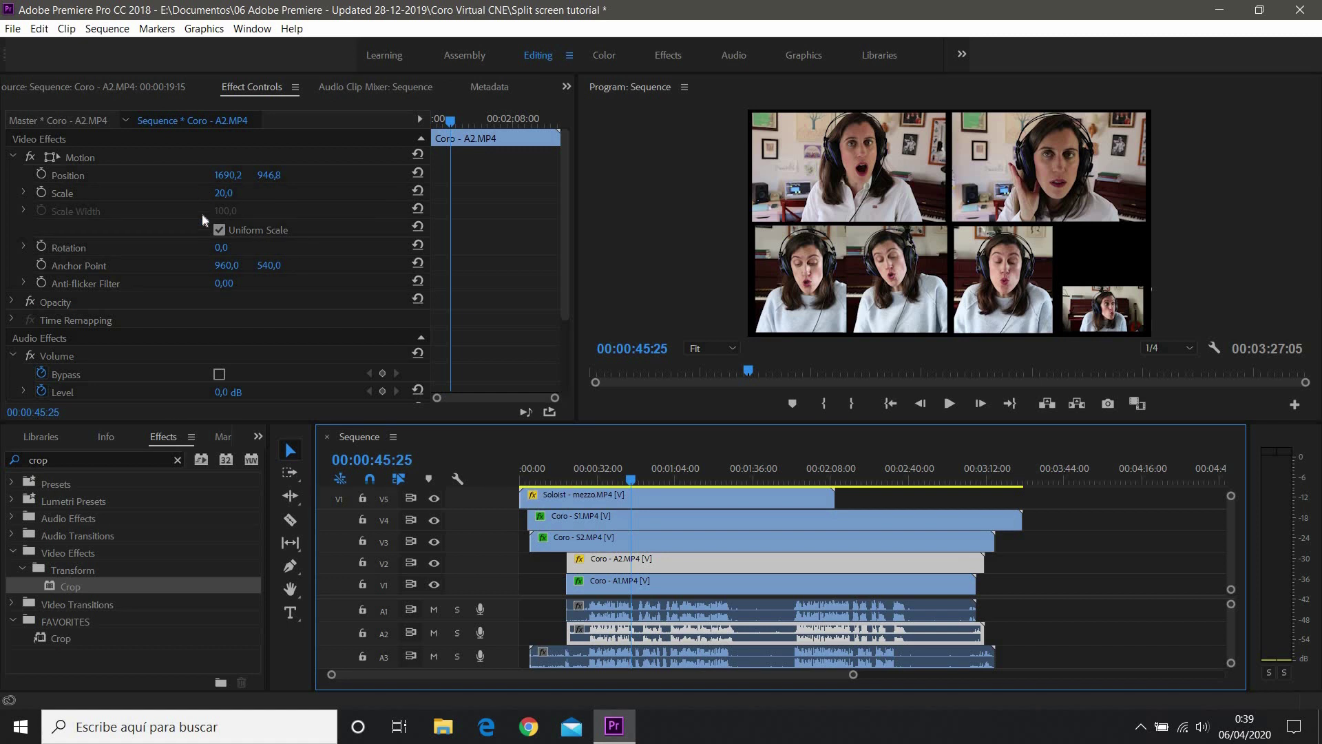
left_click_drag(69, 587, 166, 301)
left_click(234, 191)
type("47")
key("Return")
Move Coro - A2 beside Coro - A1 at the end of the lower row, and crop it 27% left and 19% right.
mouse_move(233, 176)
left_mouse_down()
mouse_move(256, 177)
mouse_move(242, 177)
left_mouse_up()
scroll(242, 324, "down", 3)
left_click_drag(223, 287, 234, 324)
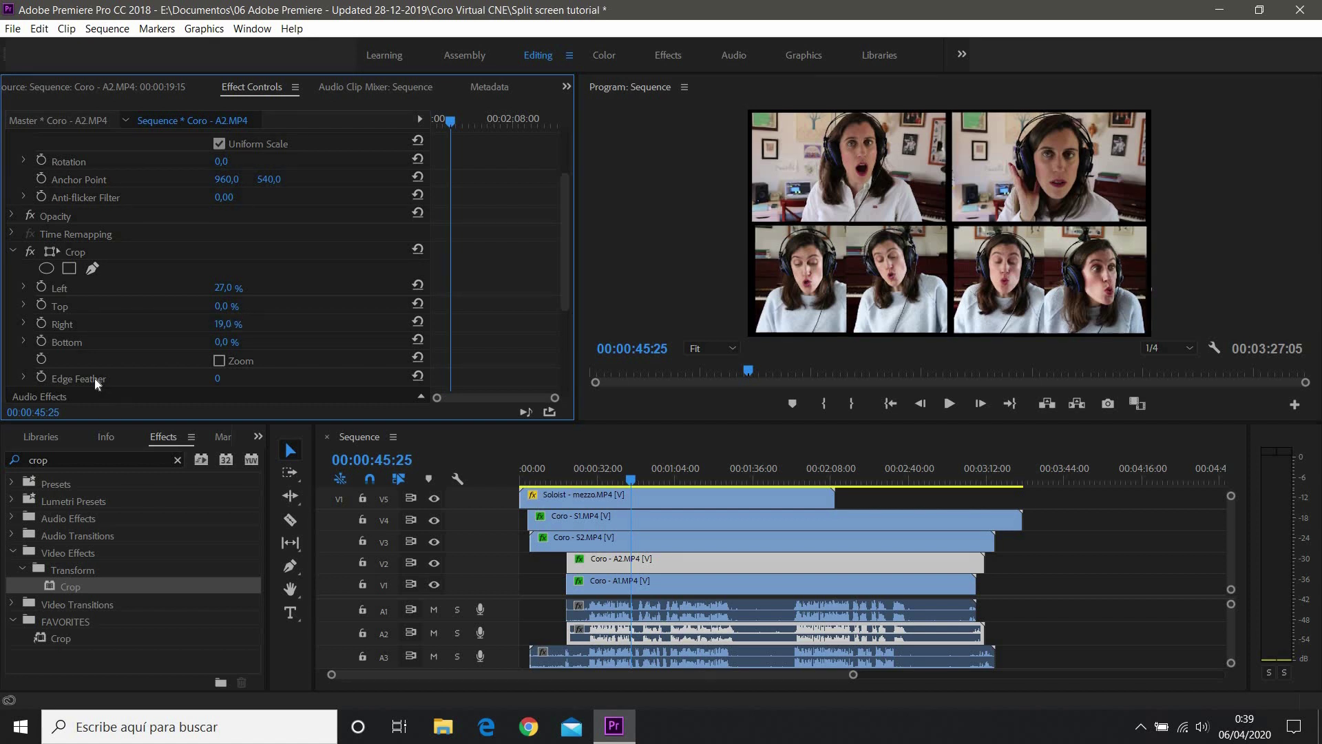
Audition the sequence with the soprano audio track A6 soloed and with audio track A1 muted, switching both off again.
left_click_drag(684, 422, 652, 187)
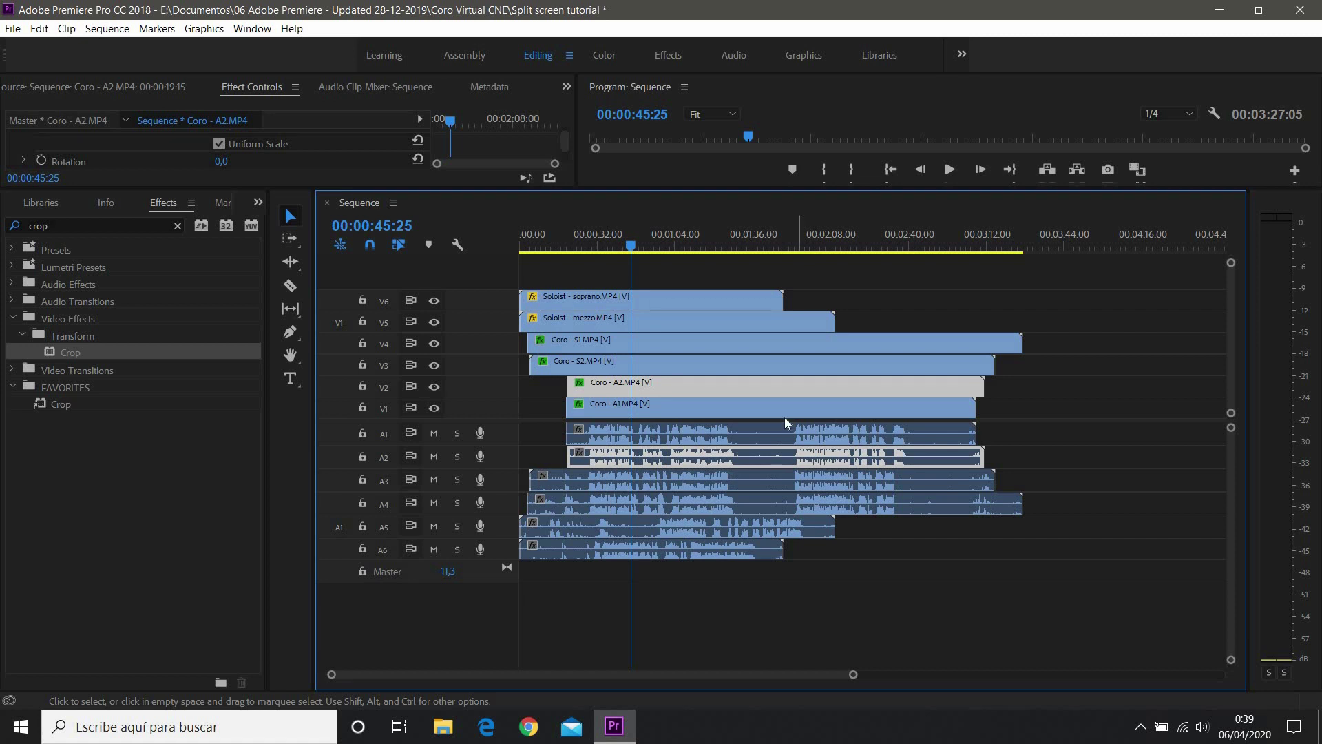
left_click(572, 551)
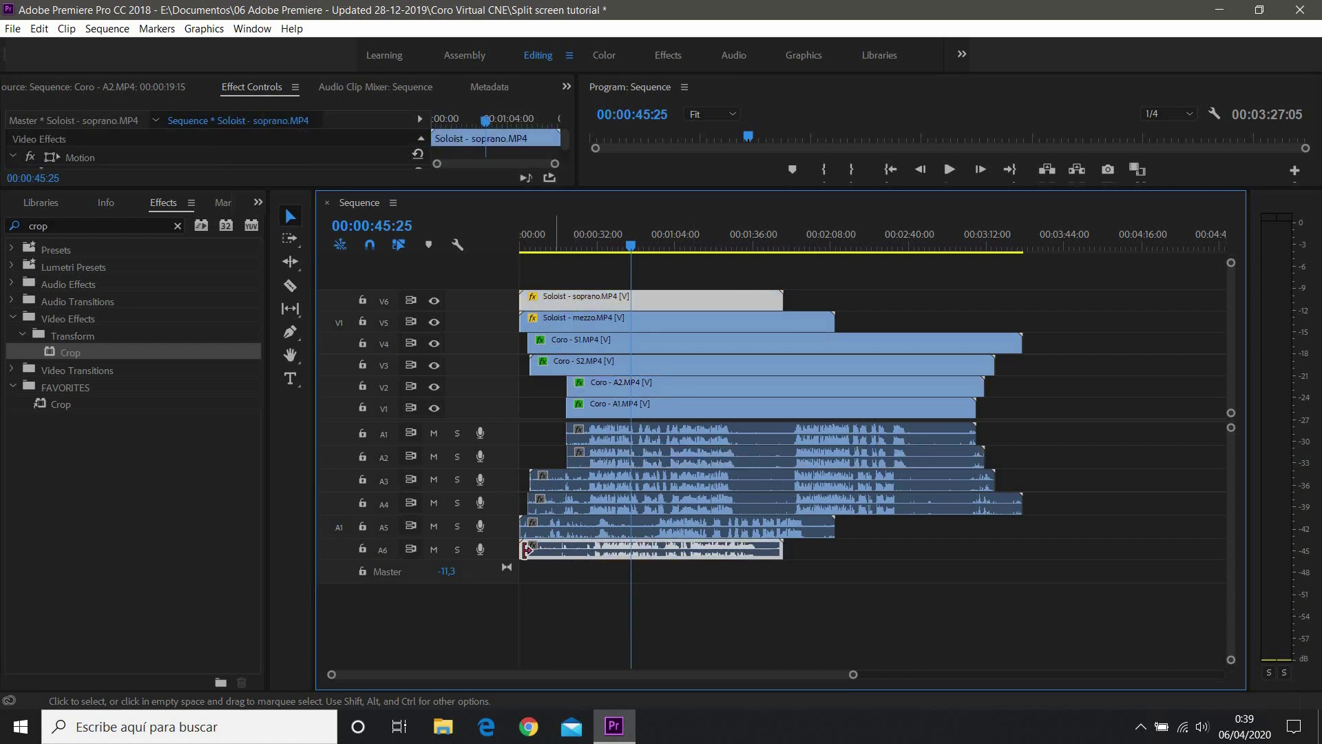
left_click_drag(853, 674, 633, 675)
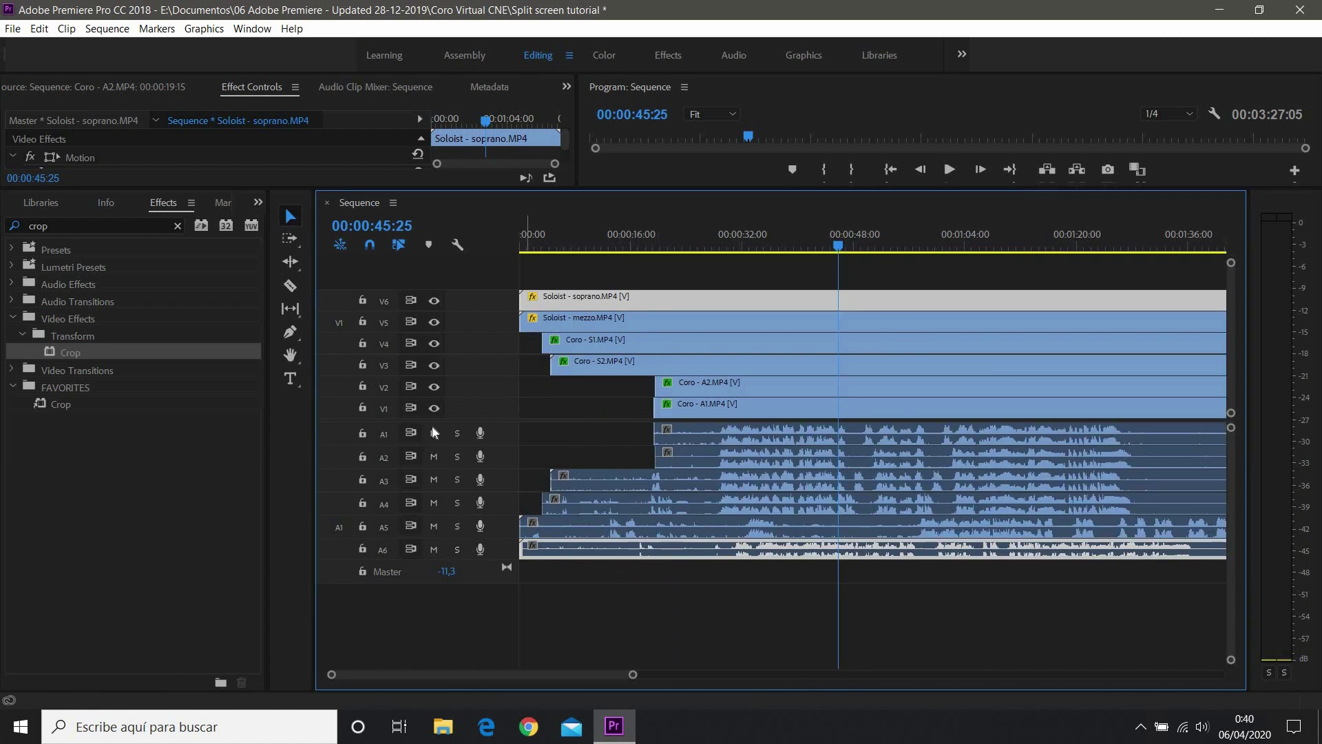
left_click(458, 550)
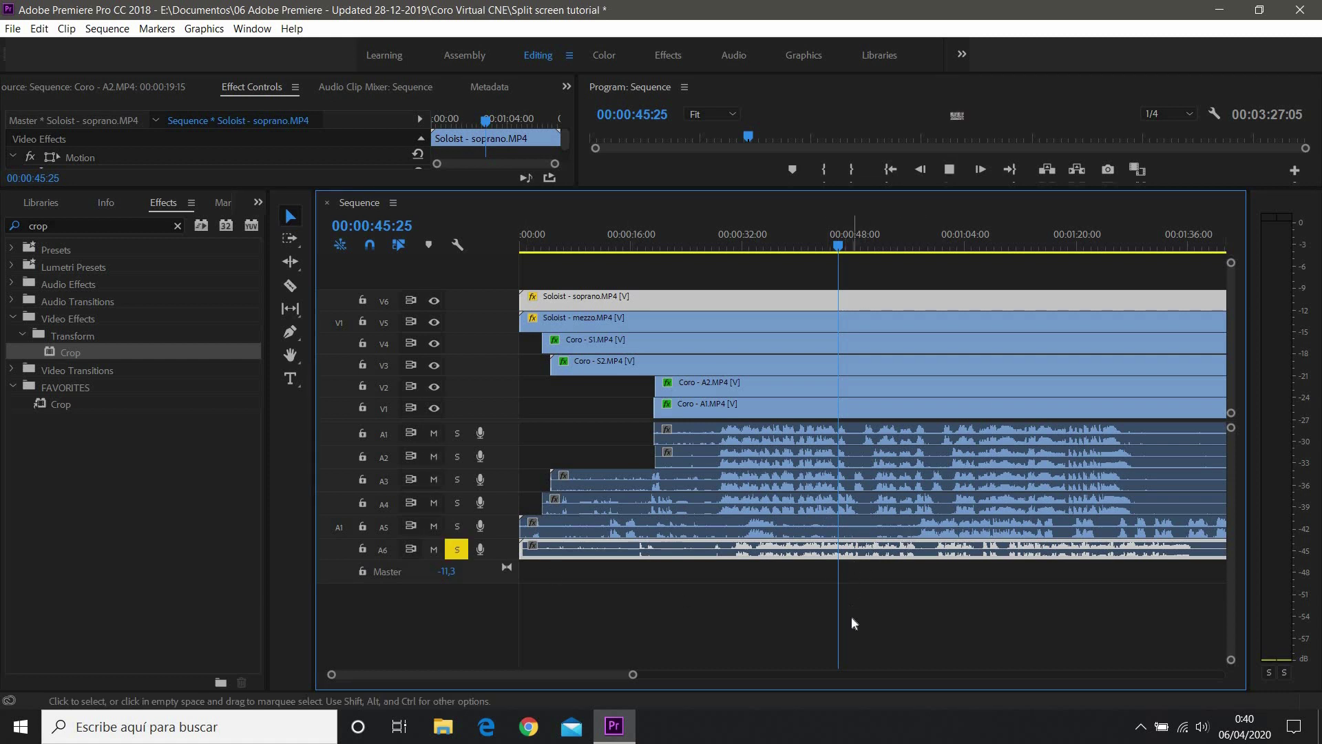
key("space")
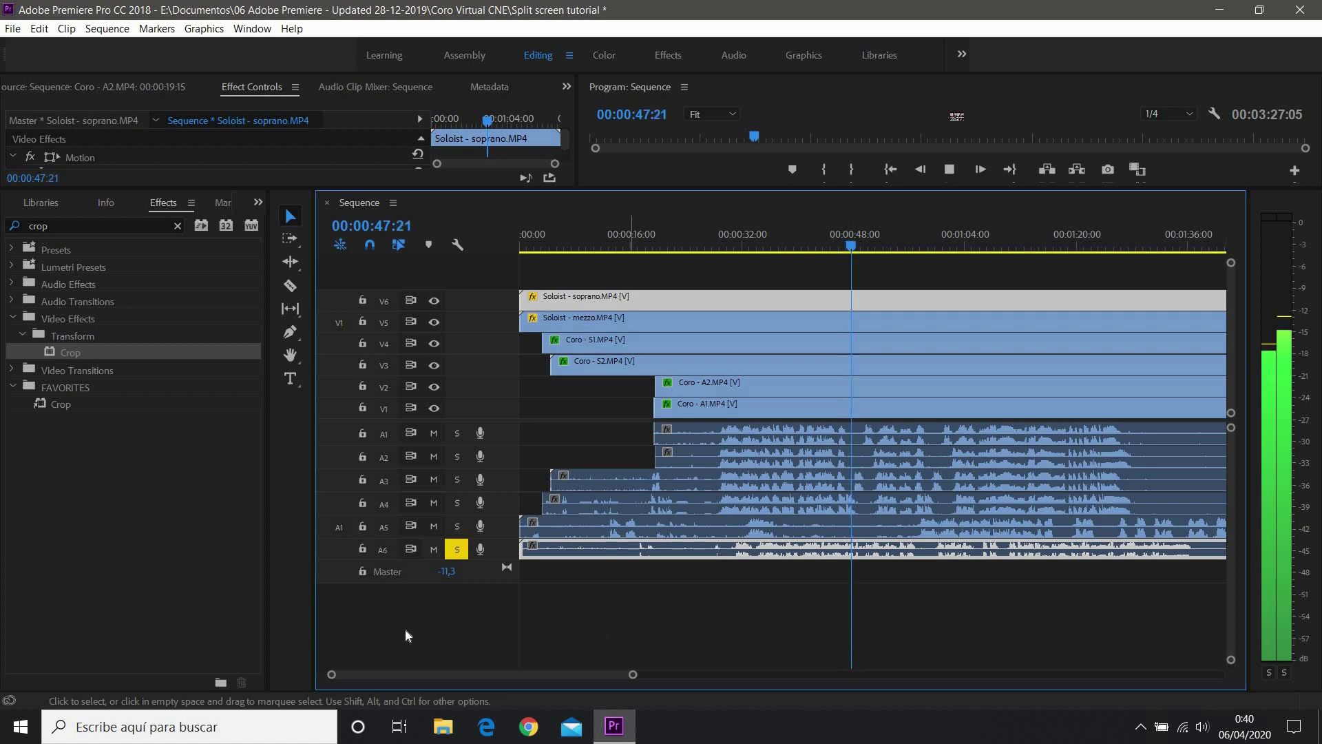
key("space")
left_click(454, 550)
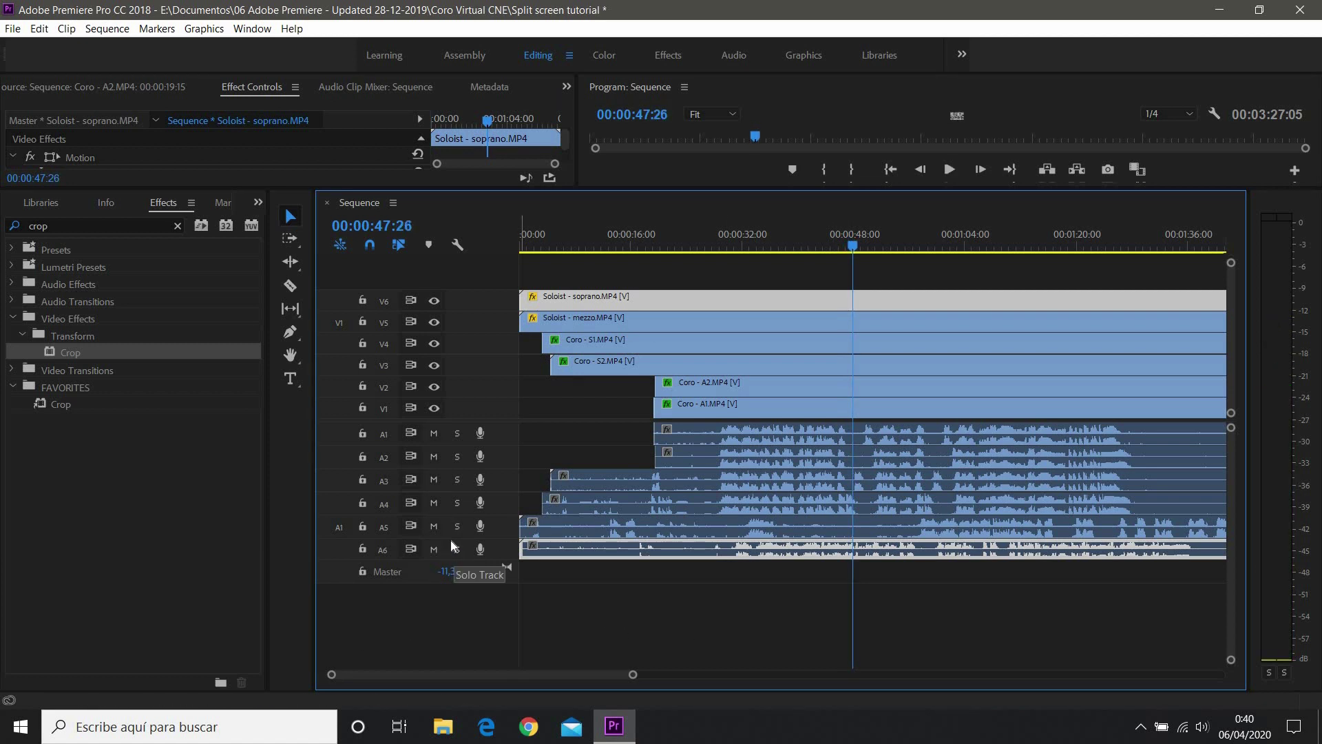
left_click(434, 434)
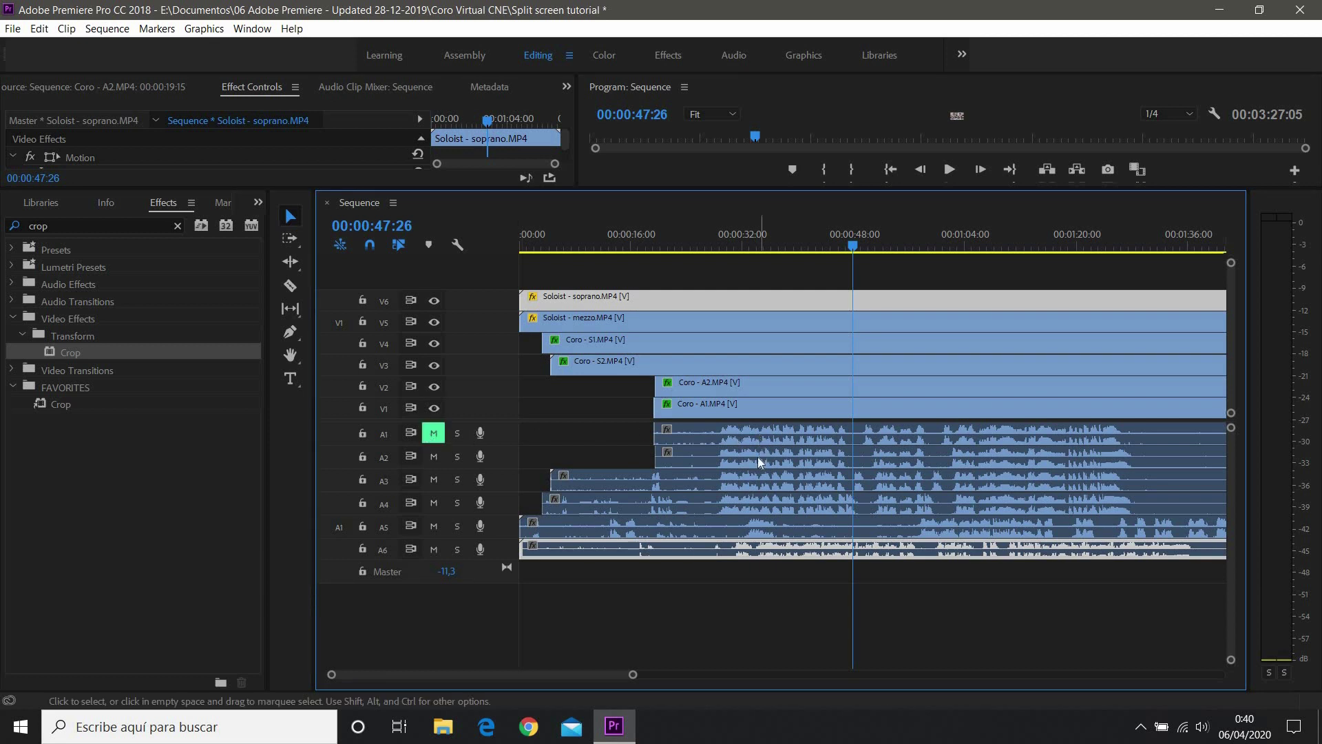
key("space")
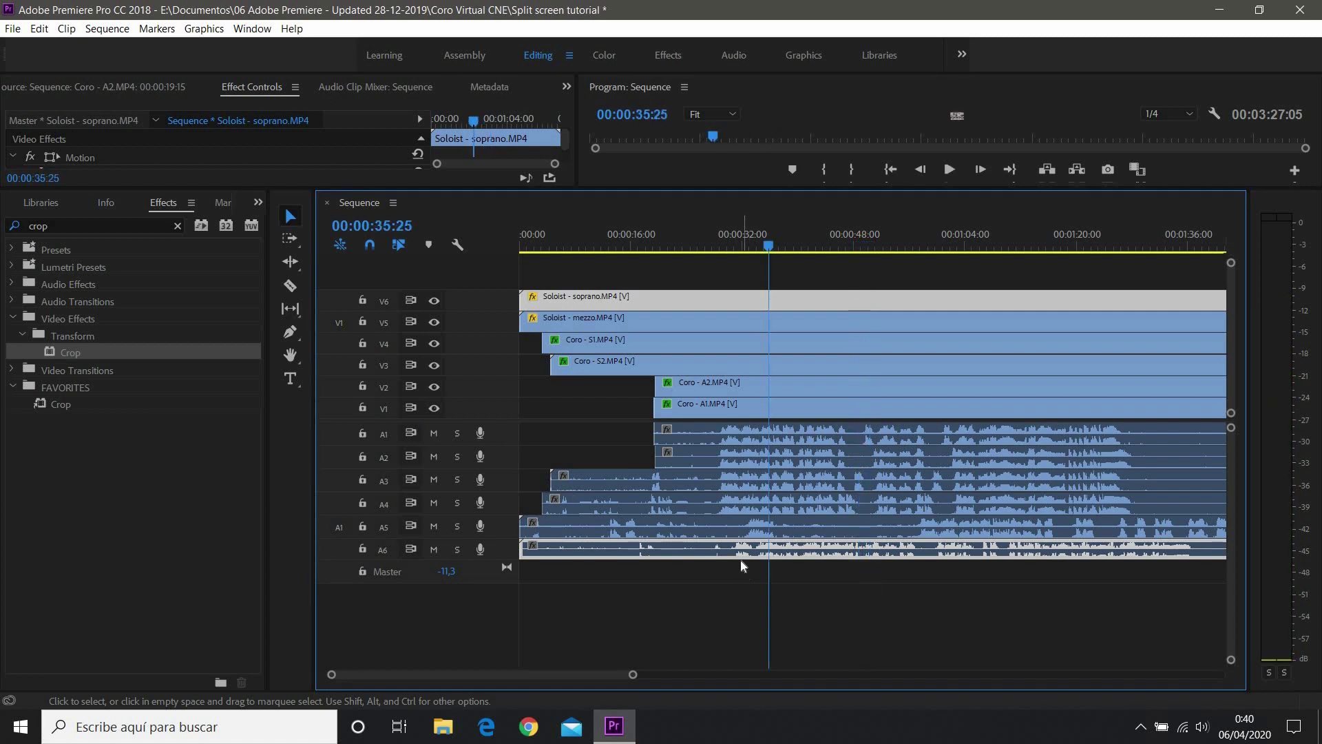
Trim the Soloist - mezzo clip to run from about 17 s to 1:41, and play the sequence with A6 muted.
left_click(742, 528)
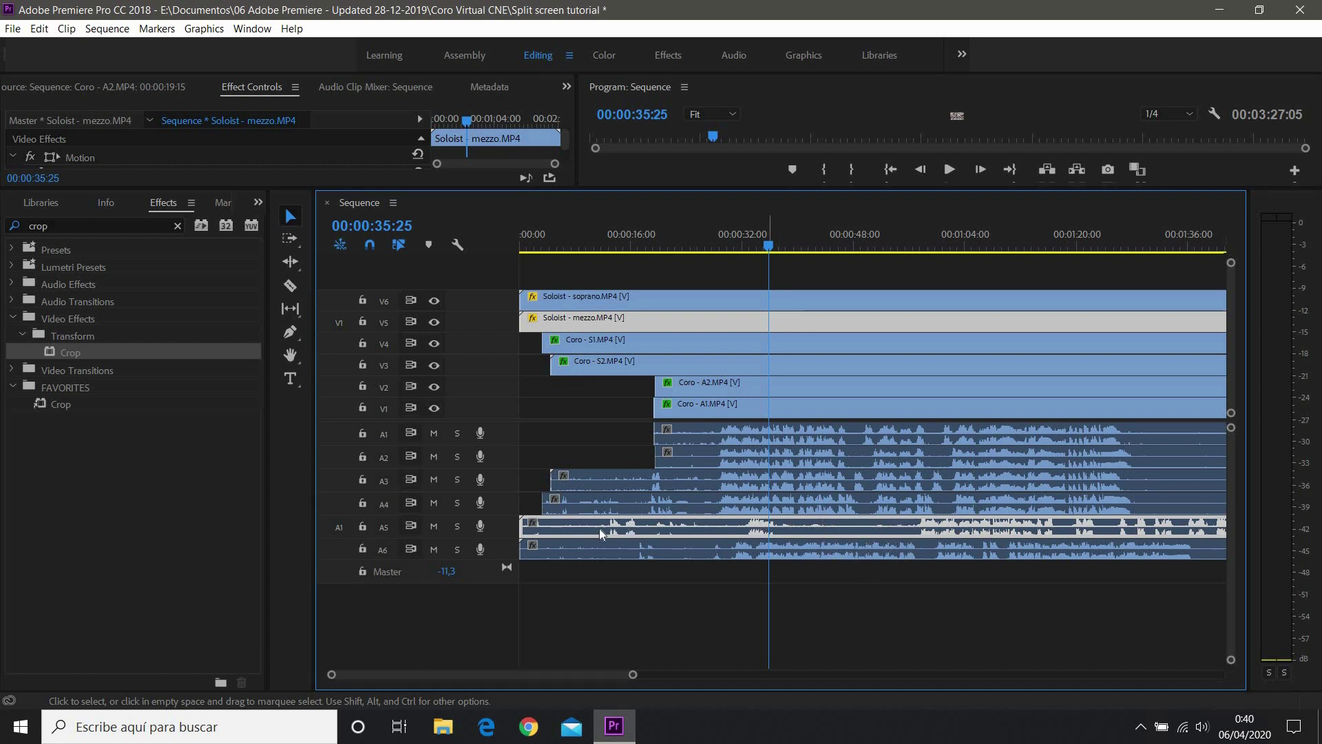
left_click_drag(522, 526, 737, 529)
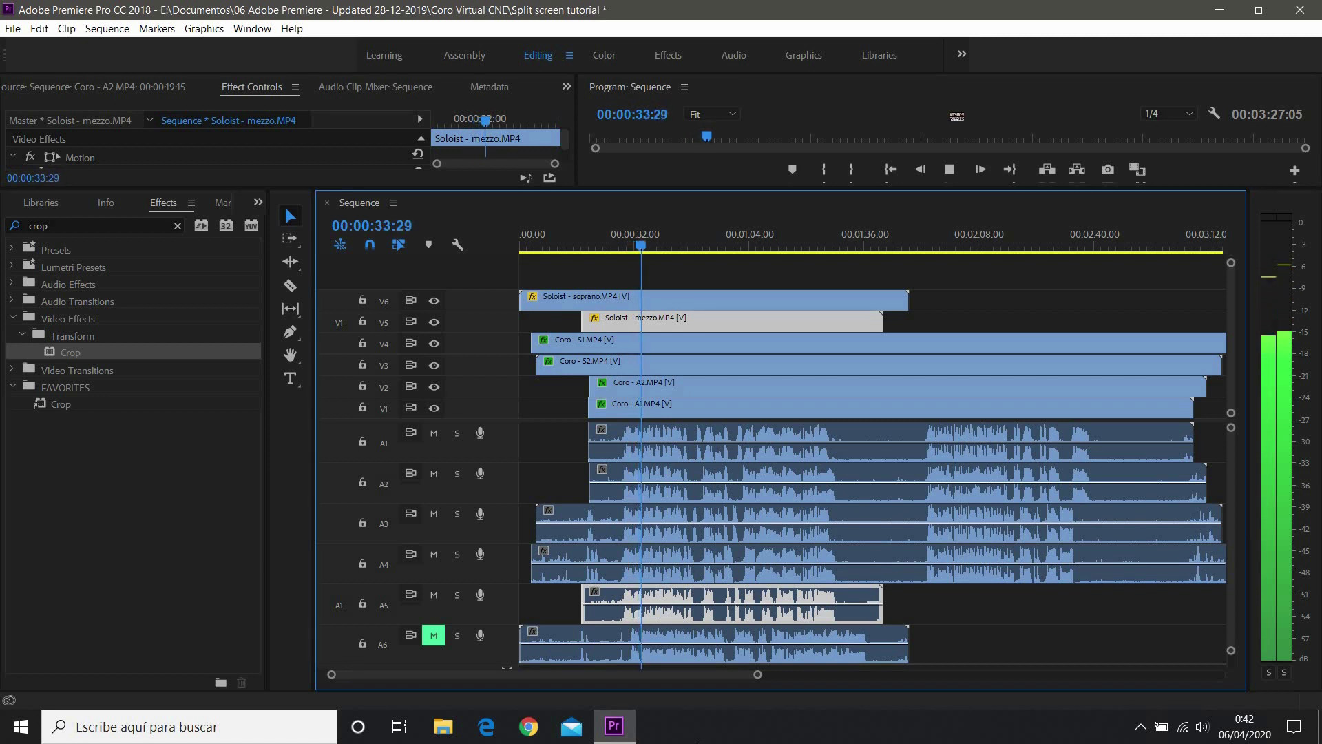
key("space")
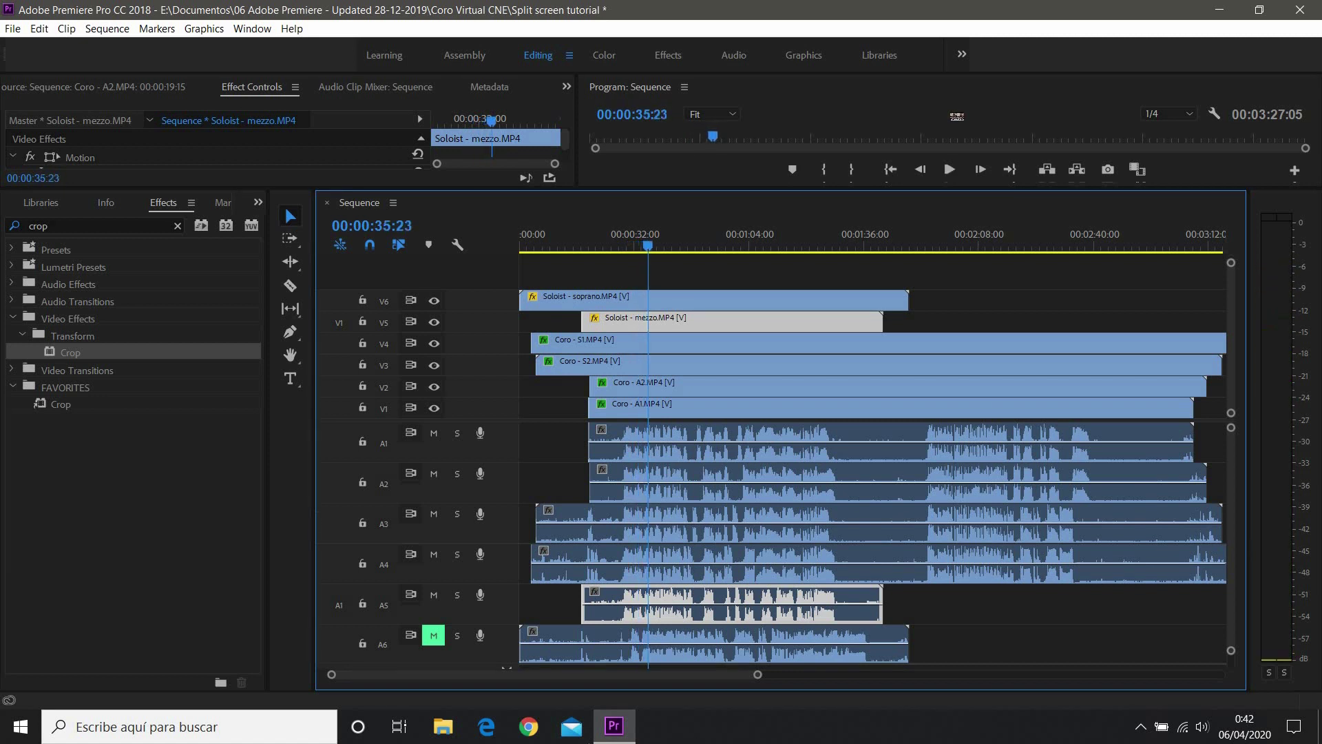
Switch to the Audio workspace and enlarge the Audio Track Mixer to show the faders of all tracks.
left_click_drag(757, 680, 645, 675)
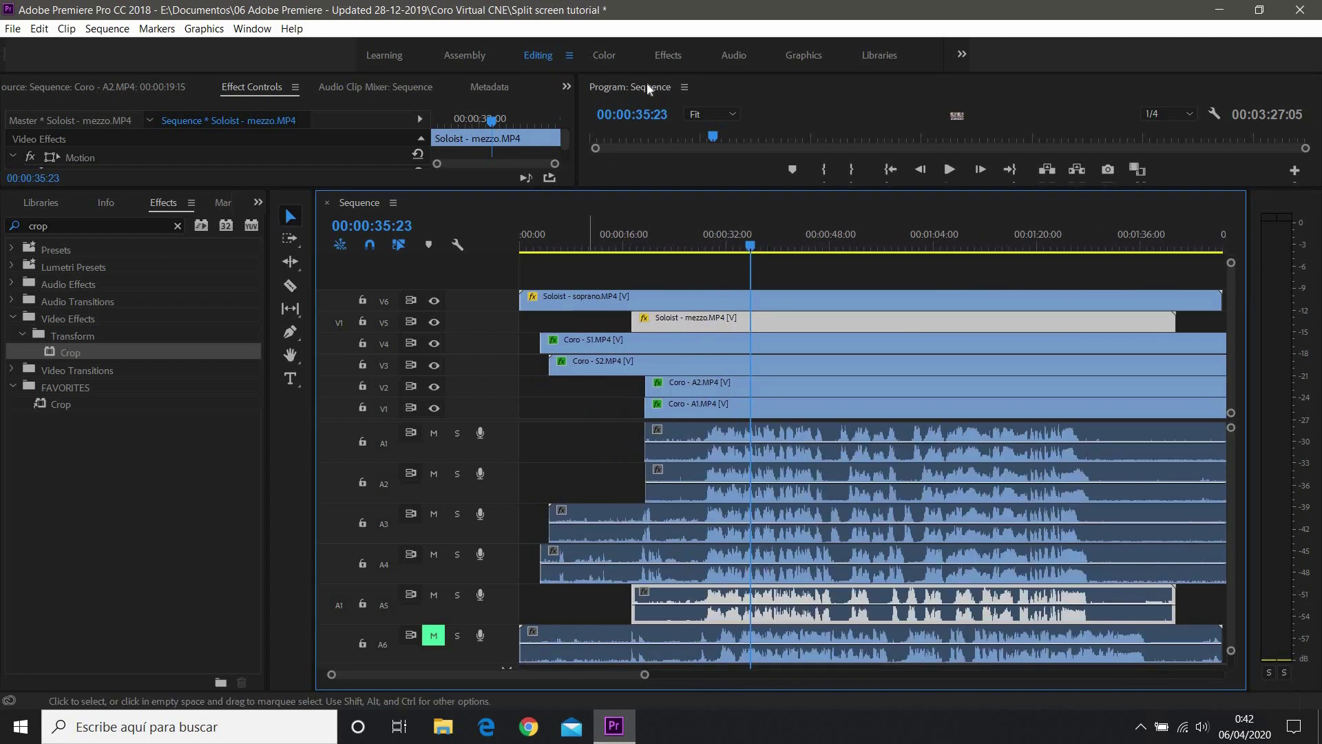
left_click(733, 55)
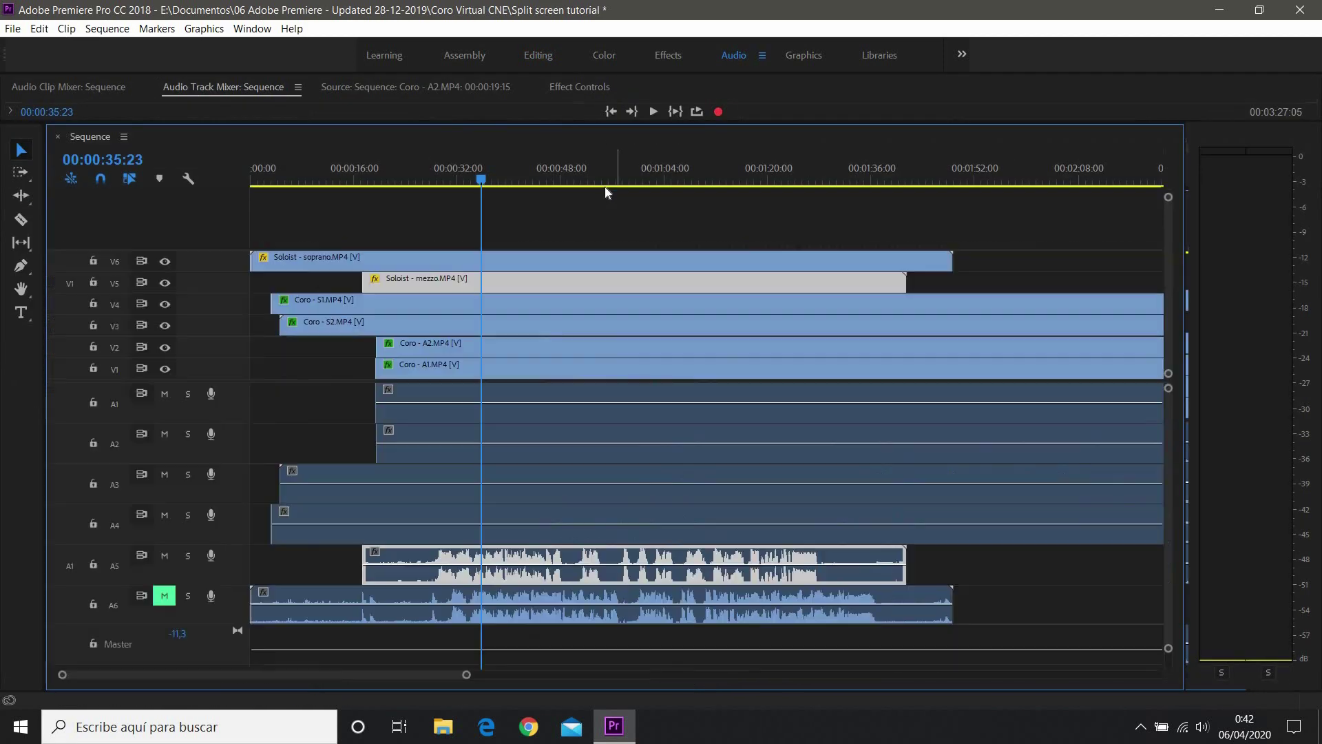
left_click_drag(563, 217, 489, 502)
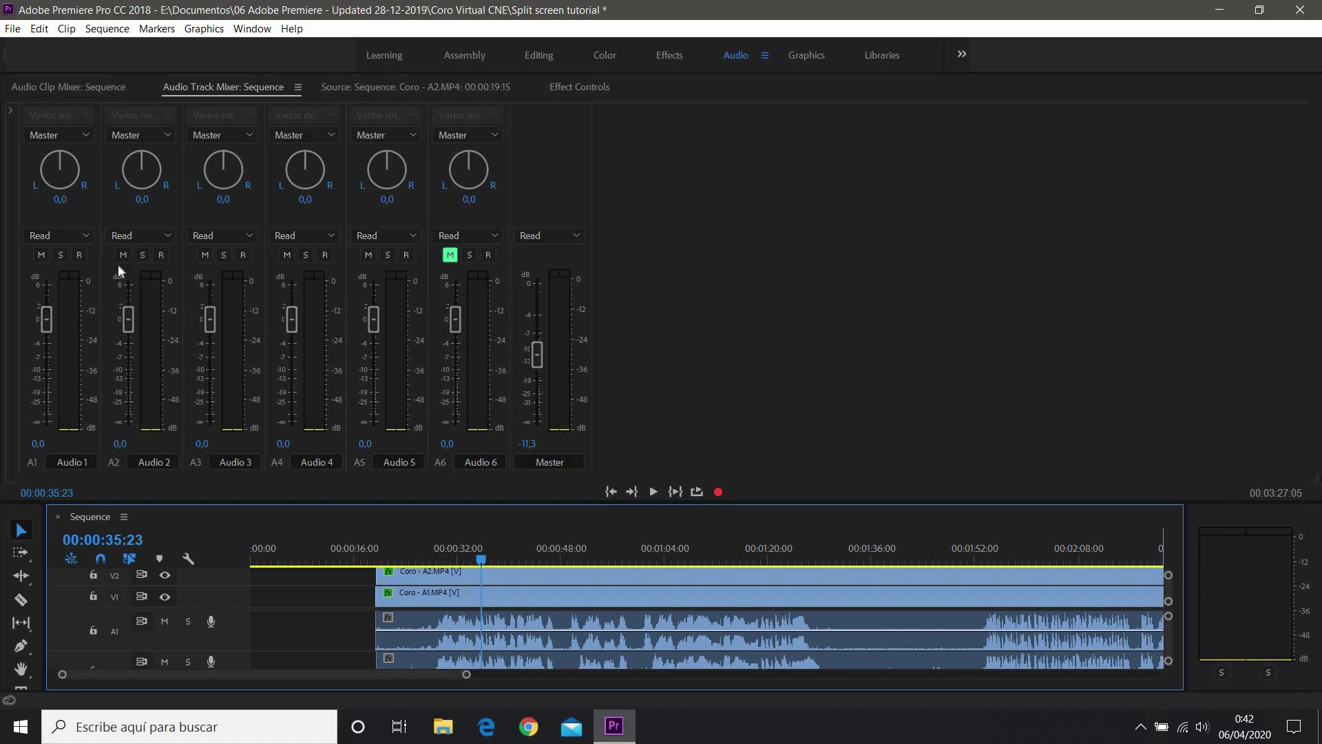
Set the automation mode of tracks Audio 1 through Audio 5 to Off in the Audio Track Mixer.
left_click(84, 235)
left_click(55, 253)
left_click(160, 235)
left_click(146, 254)
left_click(248, 236)
left_click(210, 253)
left_click(334, 237)
left_click(310, 253)
left_click(412, 235)
left_click(375, 255)
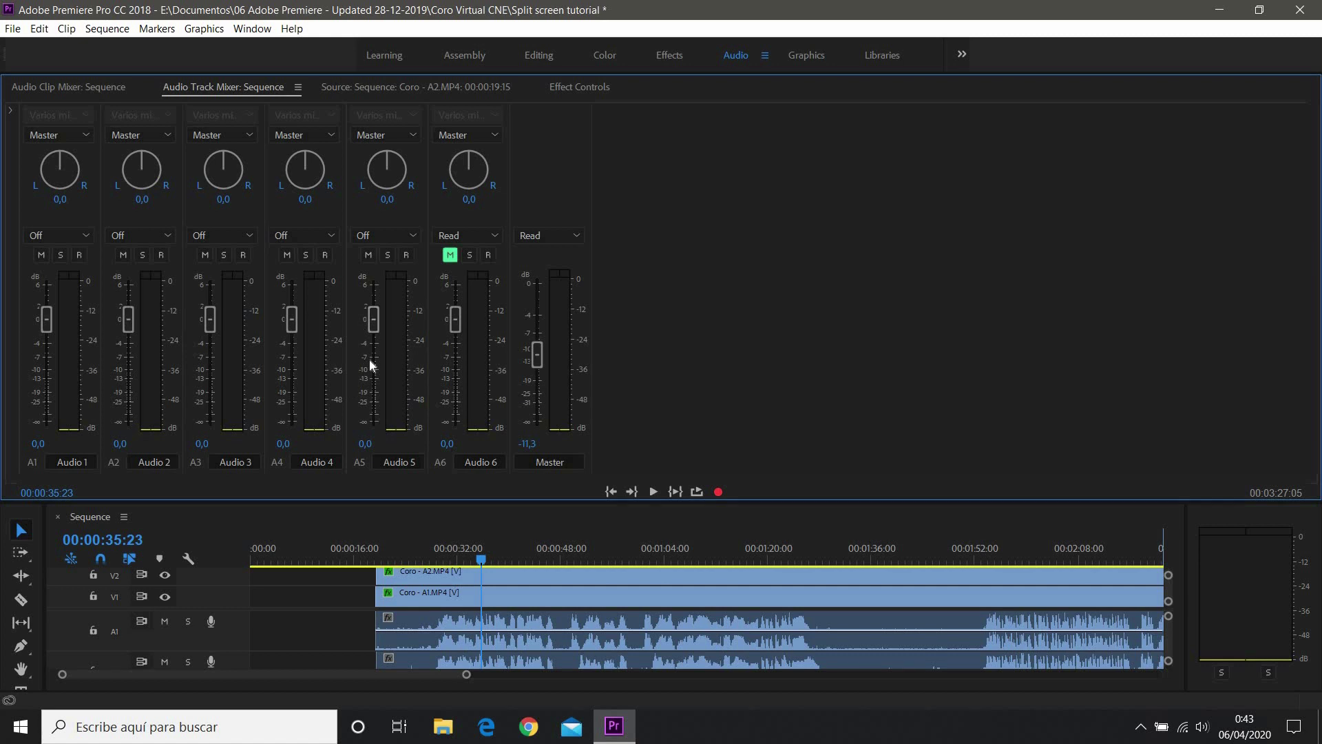
Switch to the Editing workspace, unmute and solo the soprano audio track A6, and play the sequence.
key("alt+shift+3")
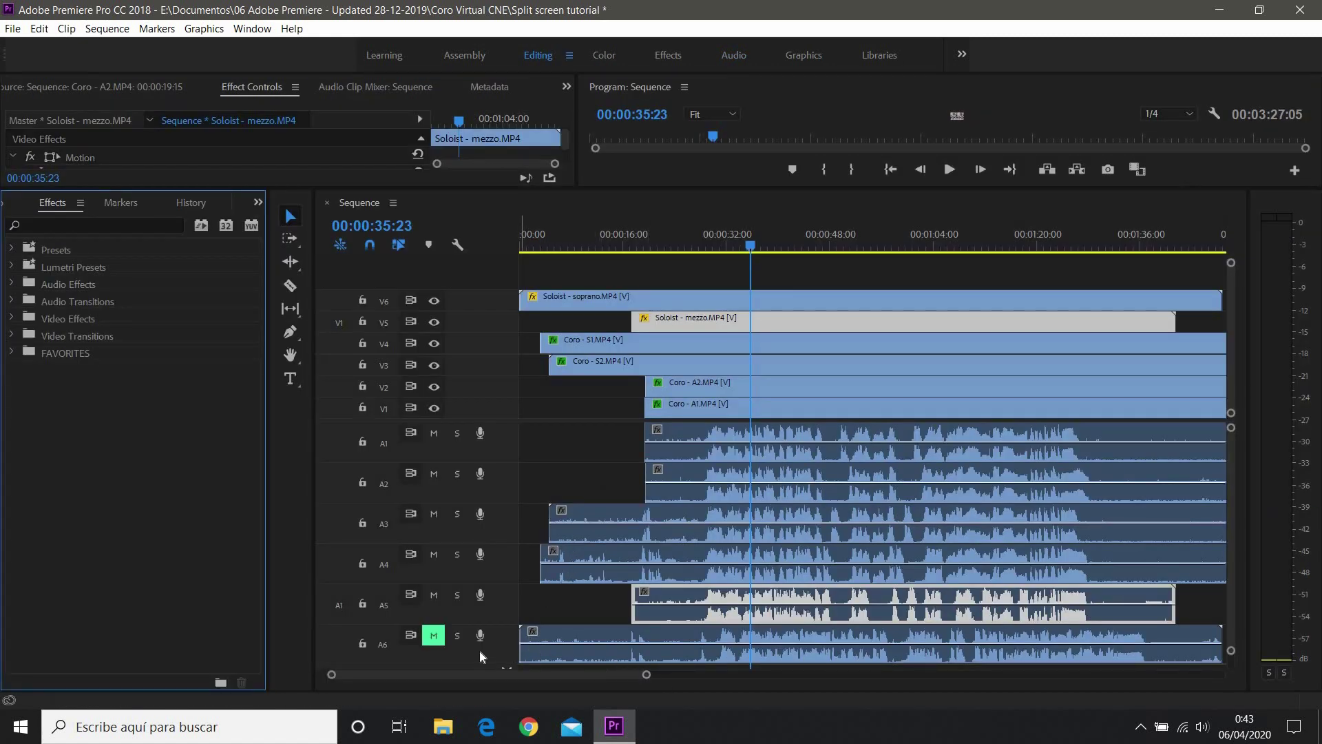
left_click_drag(648, 675, 755, 682)
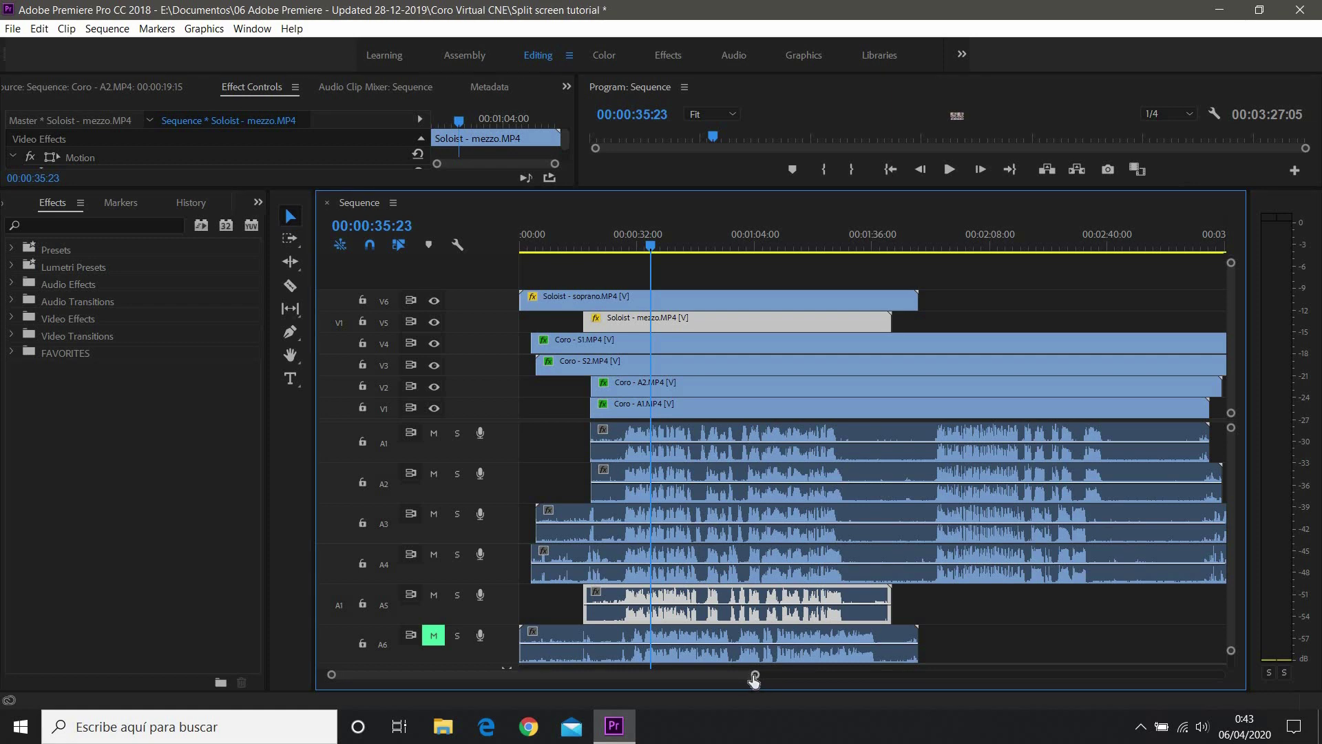
left_click_drag(755, 680, 576, 677)
scroll(790, 605, "down", 3)
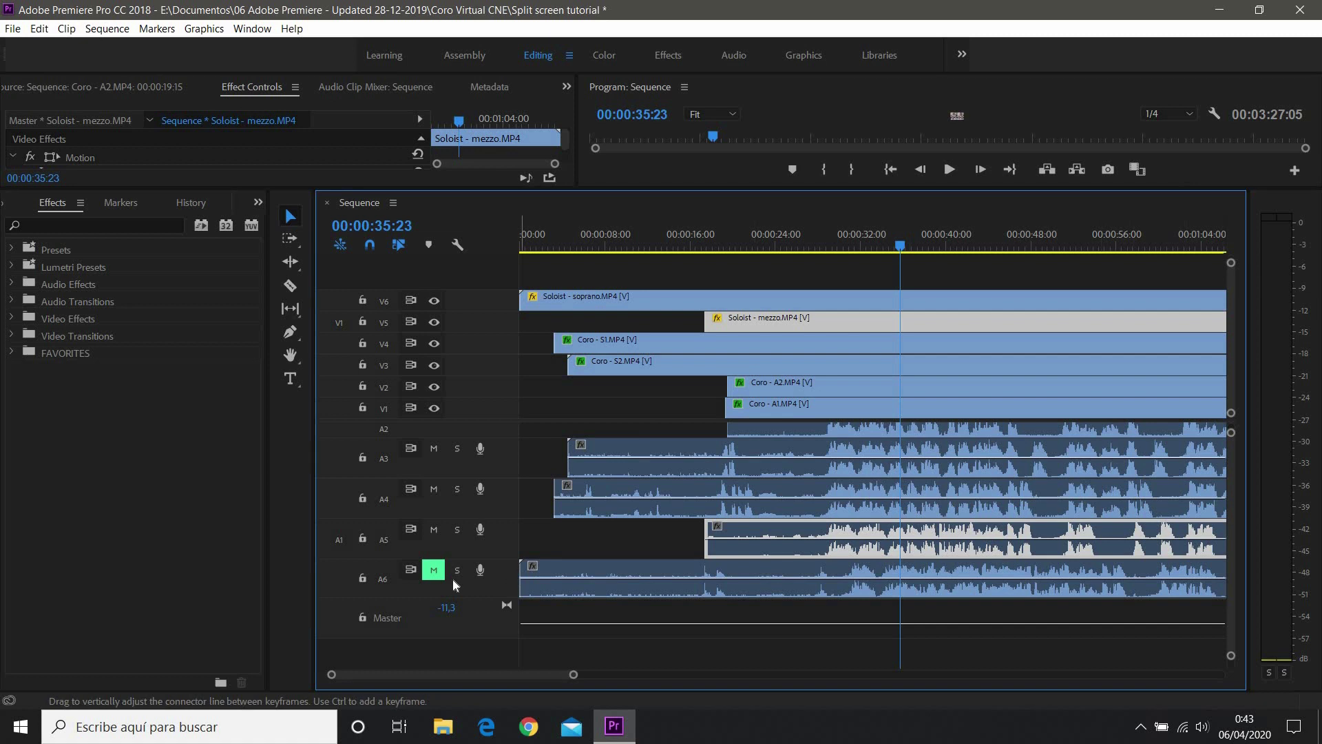
left_click(433, 569)
left_click(457, 570)
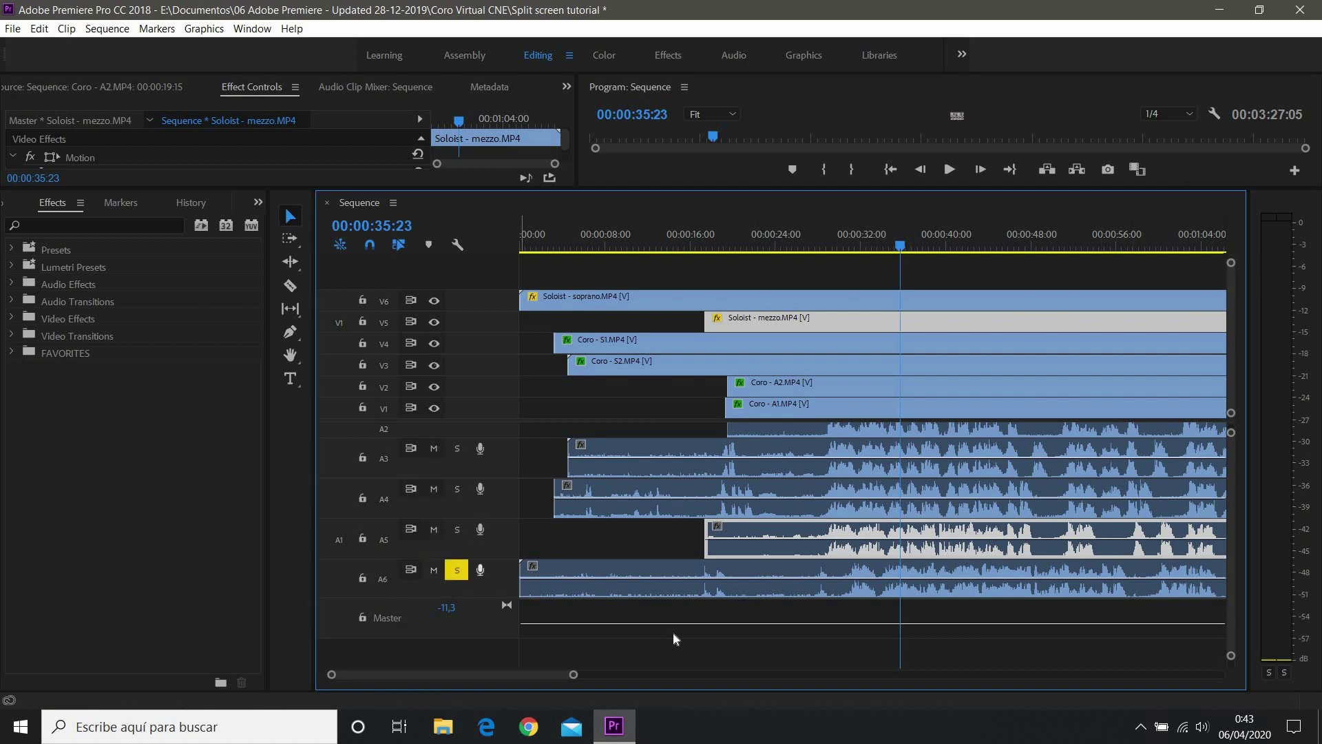
key("space")
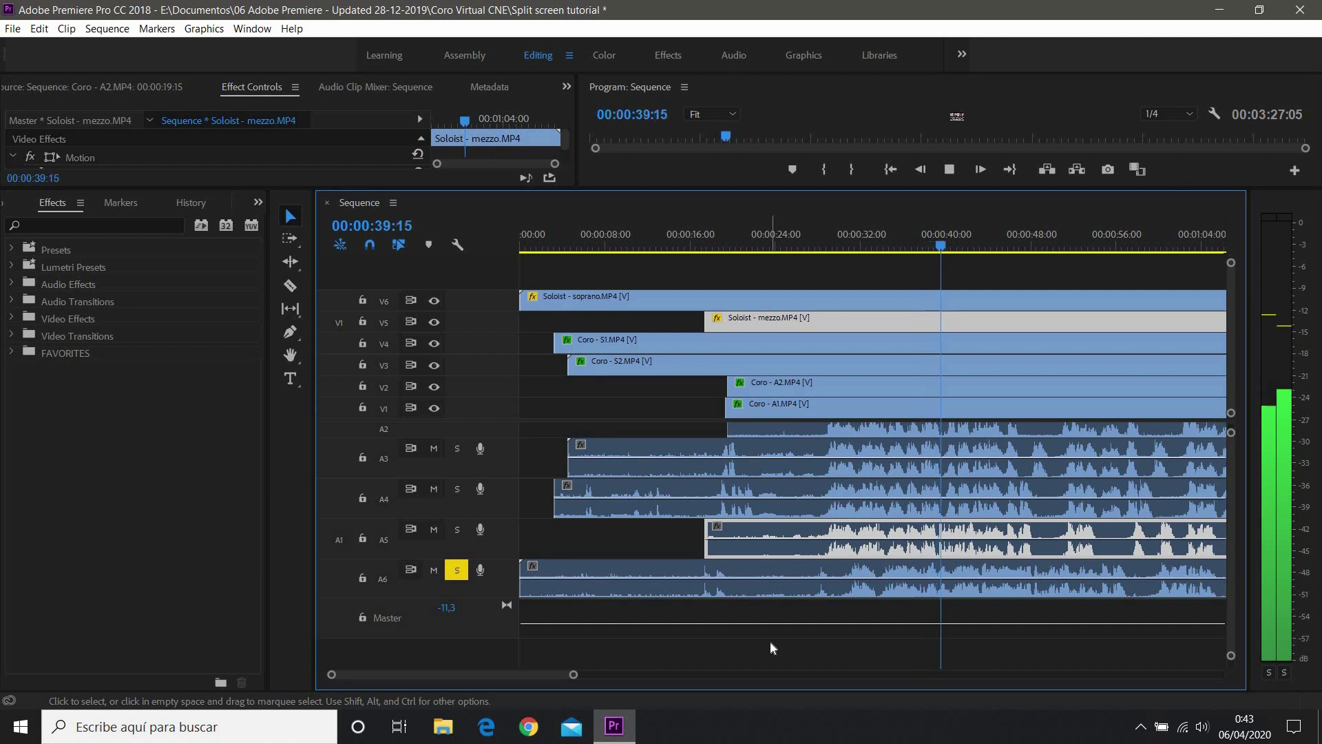
Trim the start of Soloist - soprano to about 24 s, and move the clip earlier to start at about 16 s, aligning it with the other voices.
left_click(923, 298)
left_click_drag(928, 248, 921, 247)
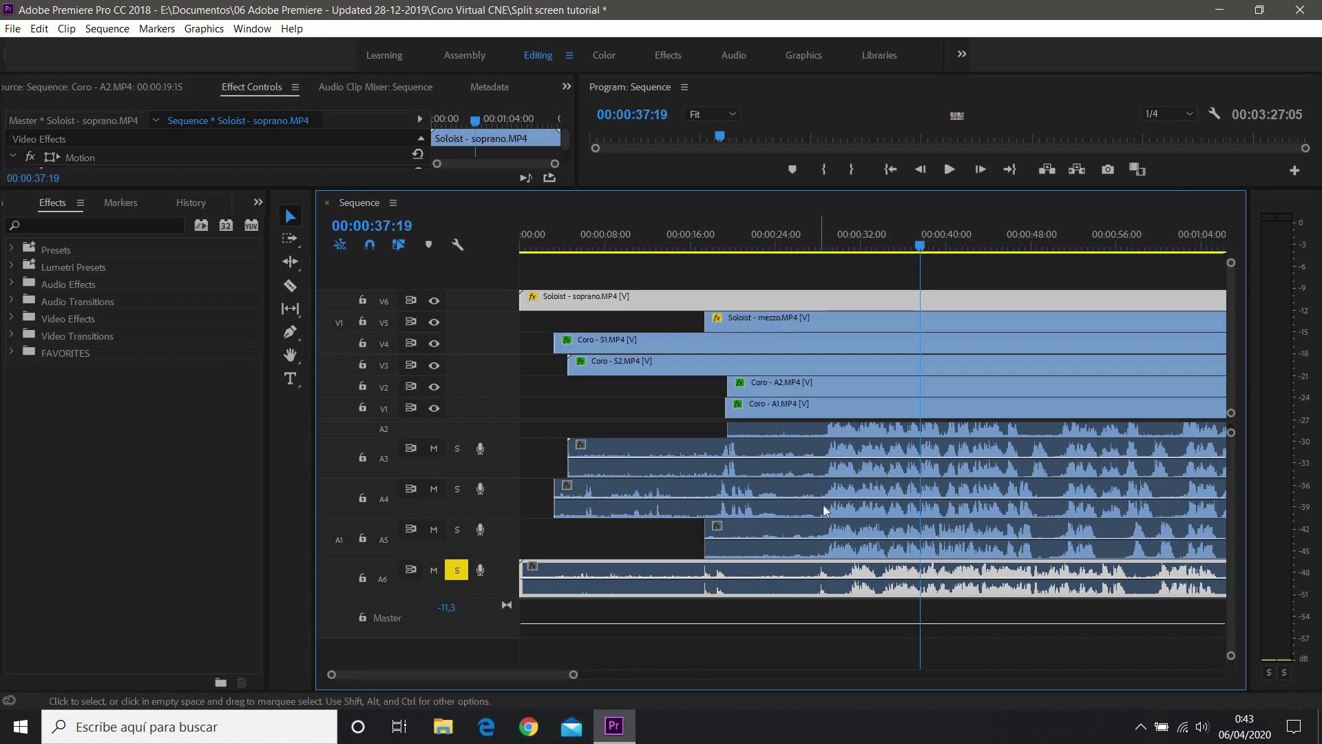
left_click_drag(521, 570, 782, 570)
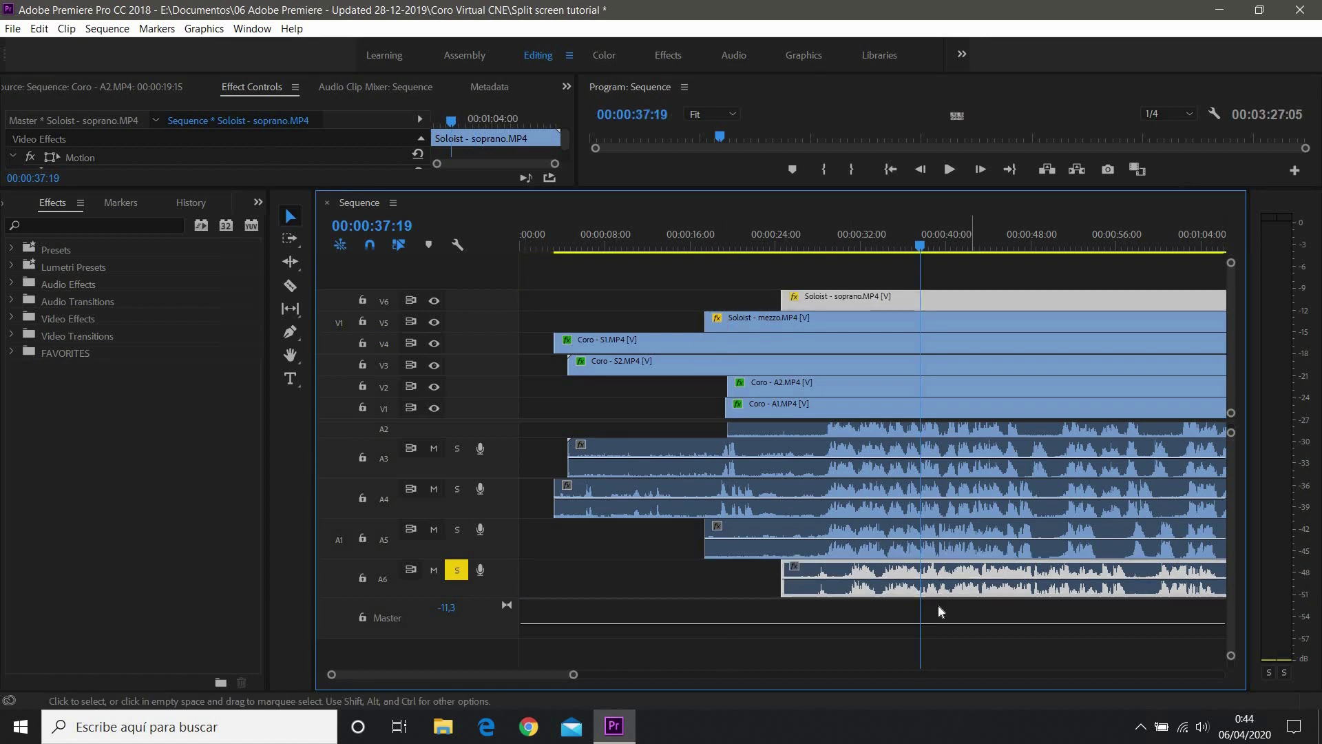
key("ctrl+z")
left_click_drag(331, 675, 419, 674)
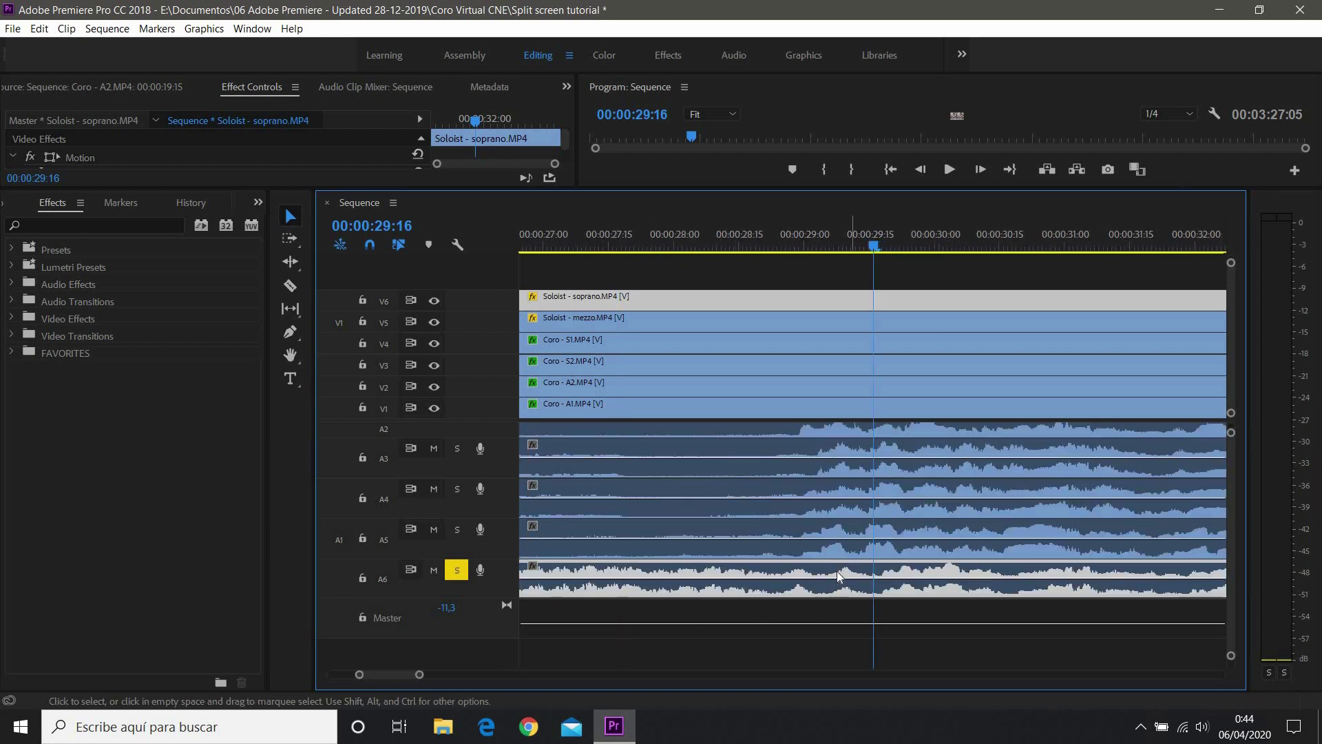
left_click(839, 238)
key("space")
key("space")
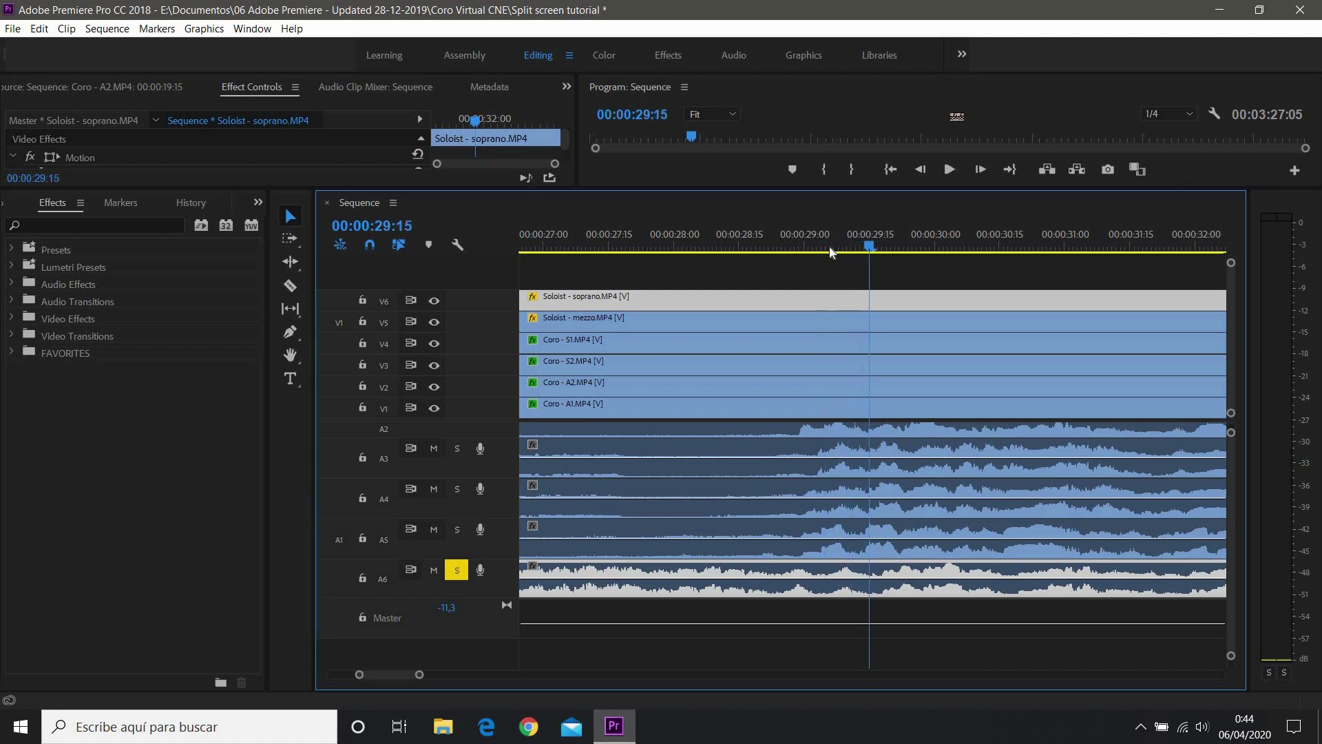
left_click(825, 239)
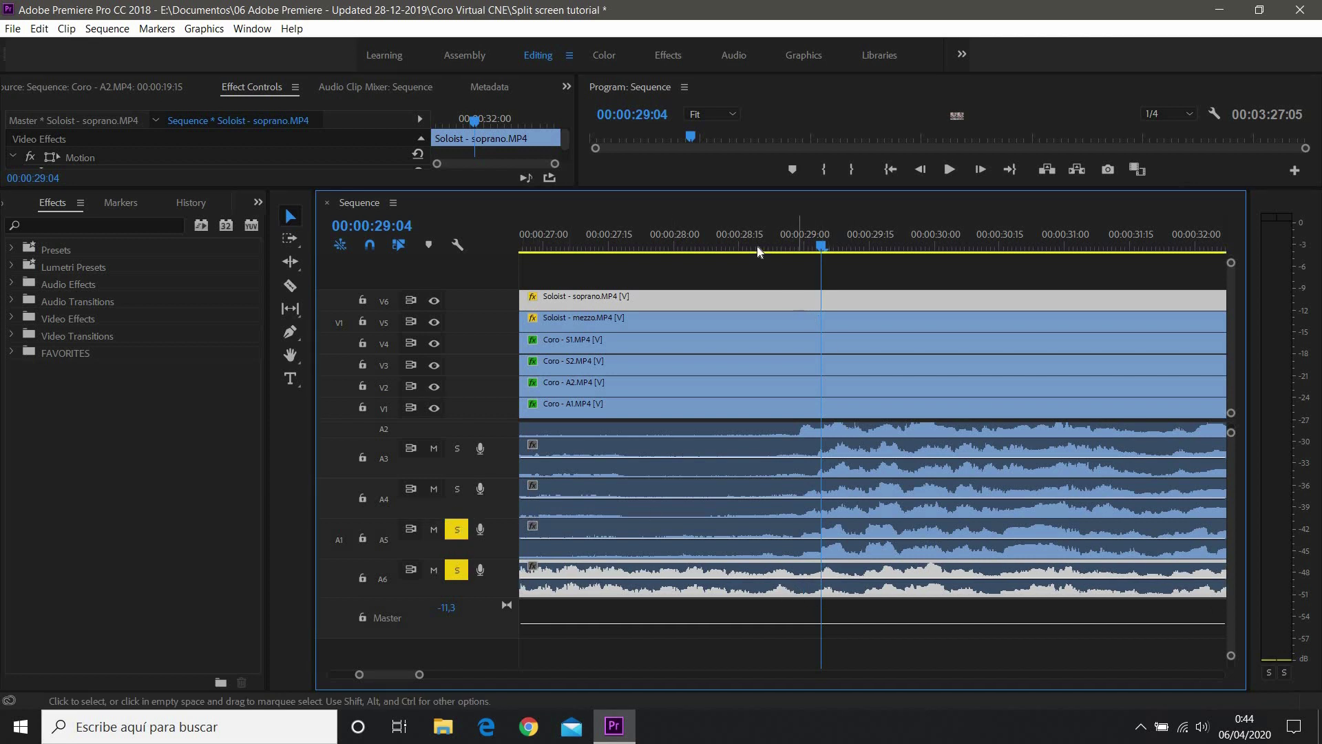
Audition both soloists together from about 28 s with audio tracks A5 and A6 soloed.
left_click(740, 242)
key("space")
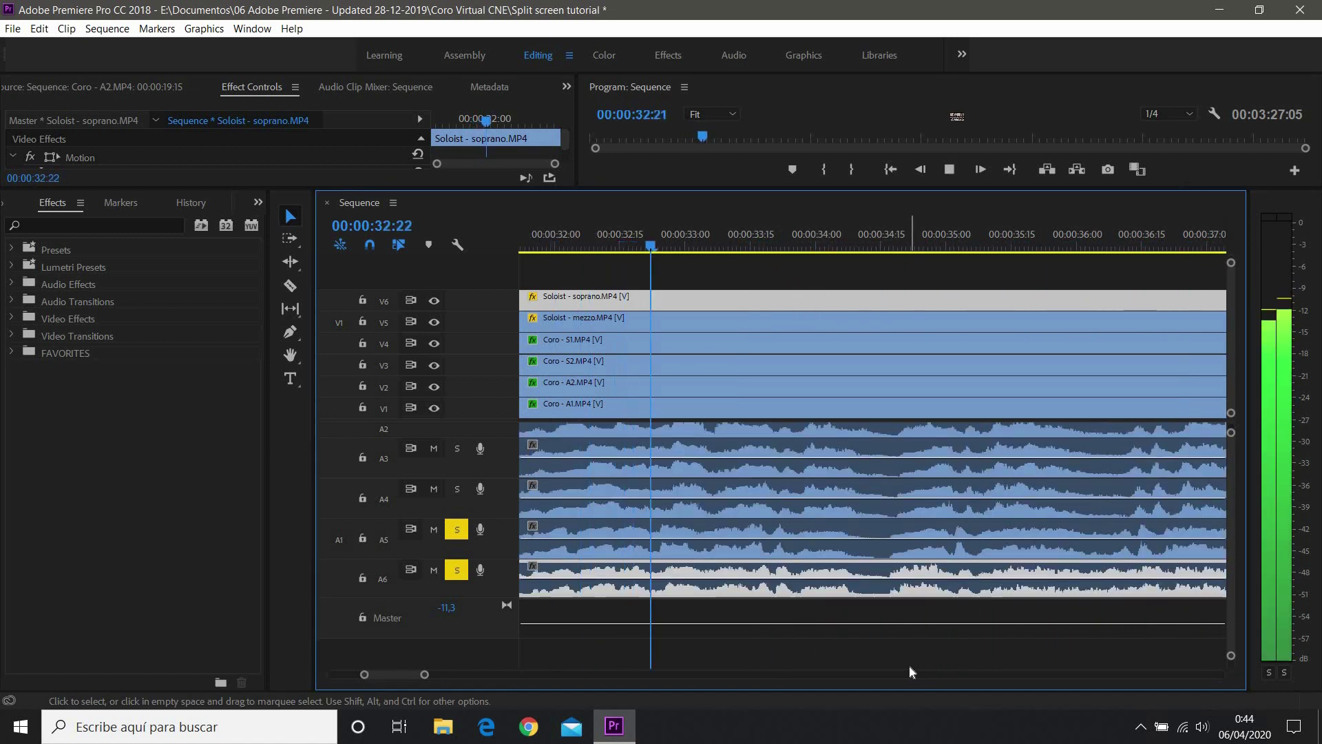
key("space")
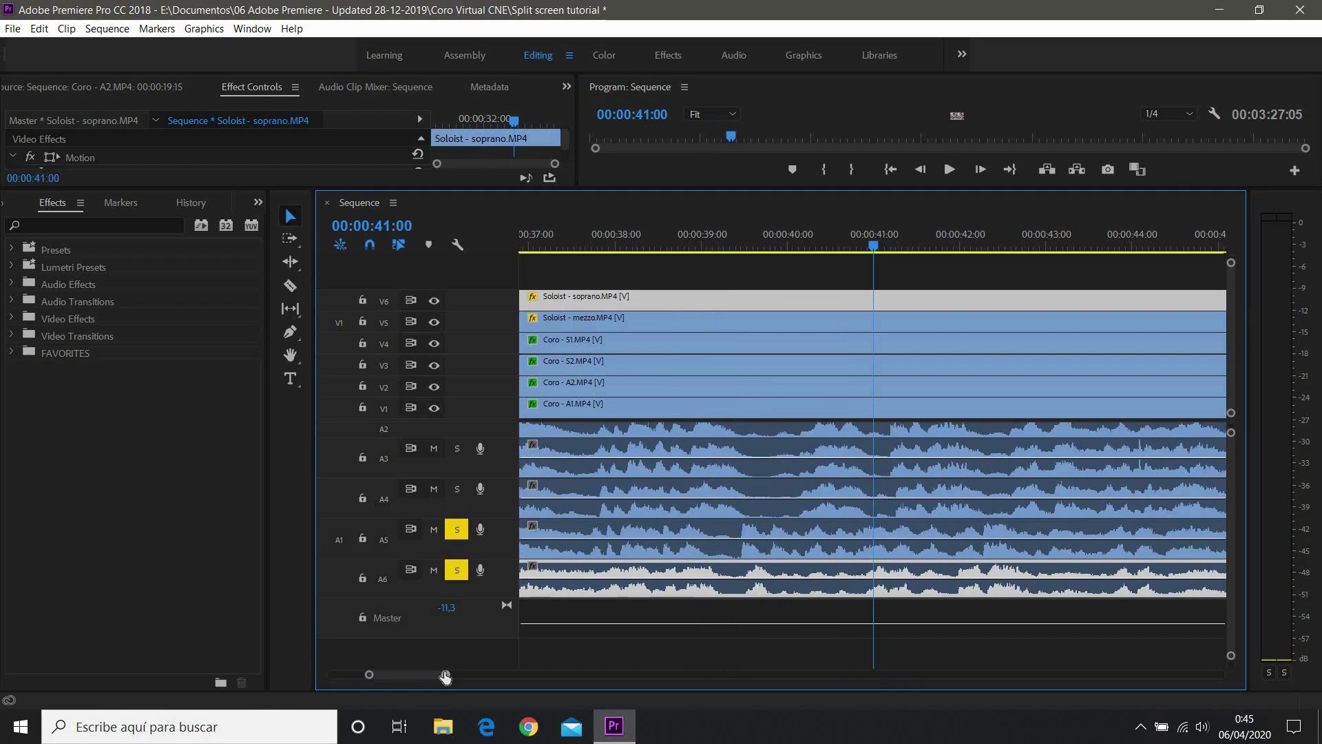
left_click_drag(424, 674, 642, 675)
Switch off solo on audio tracks A5 and A6, and play the full mix from about 25 s.
left_click(457, 529)
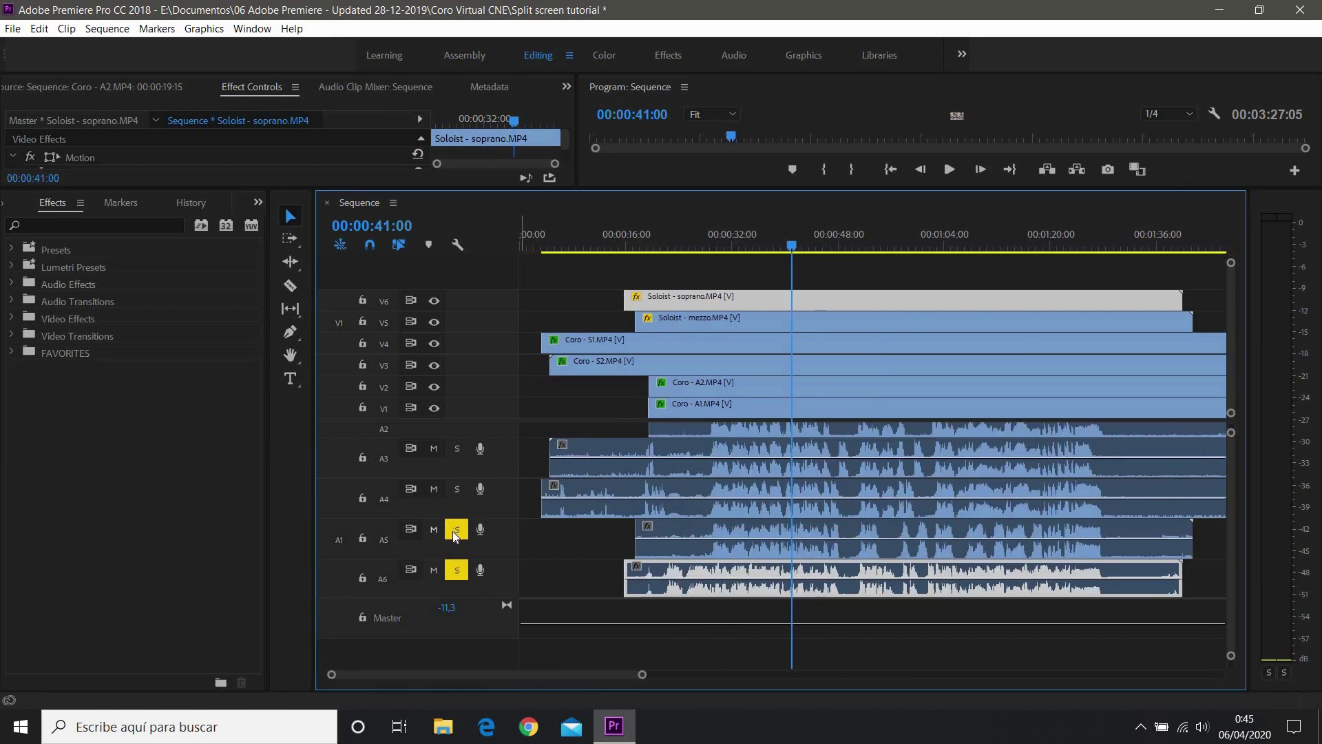
left_click(456, 570)
left_click(686, 240)
key("space")
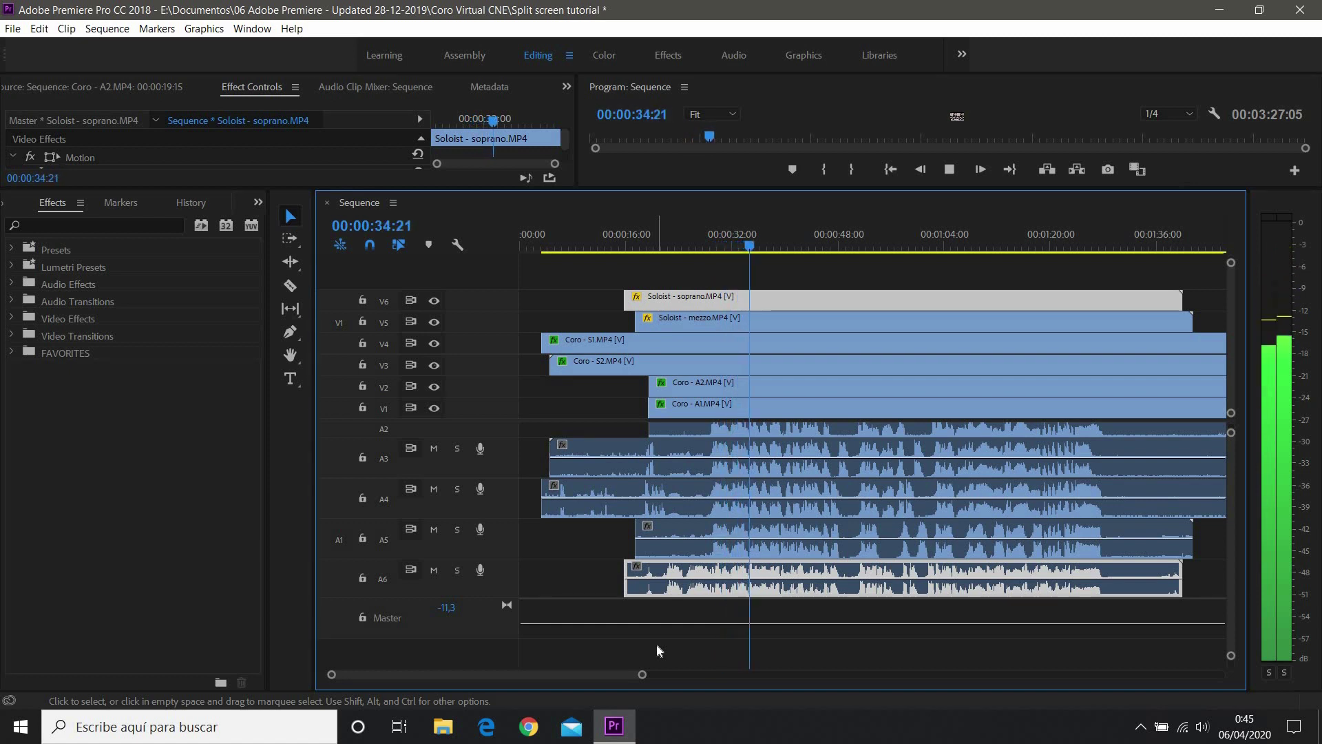
key("space")
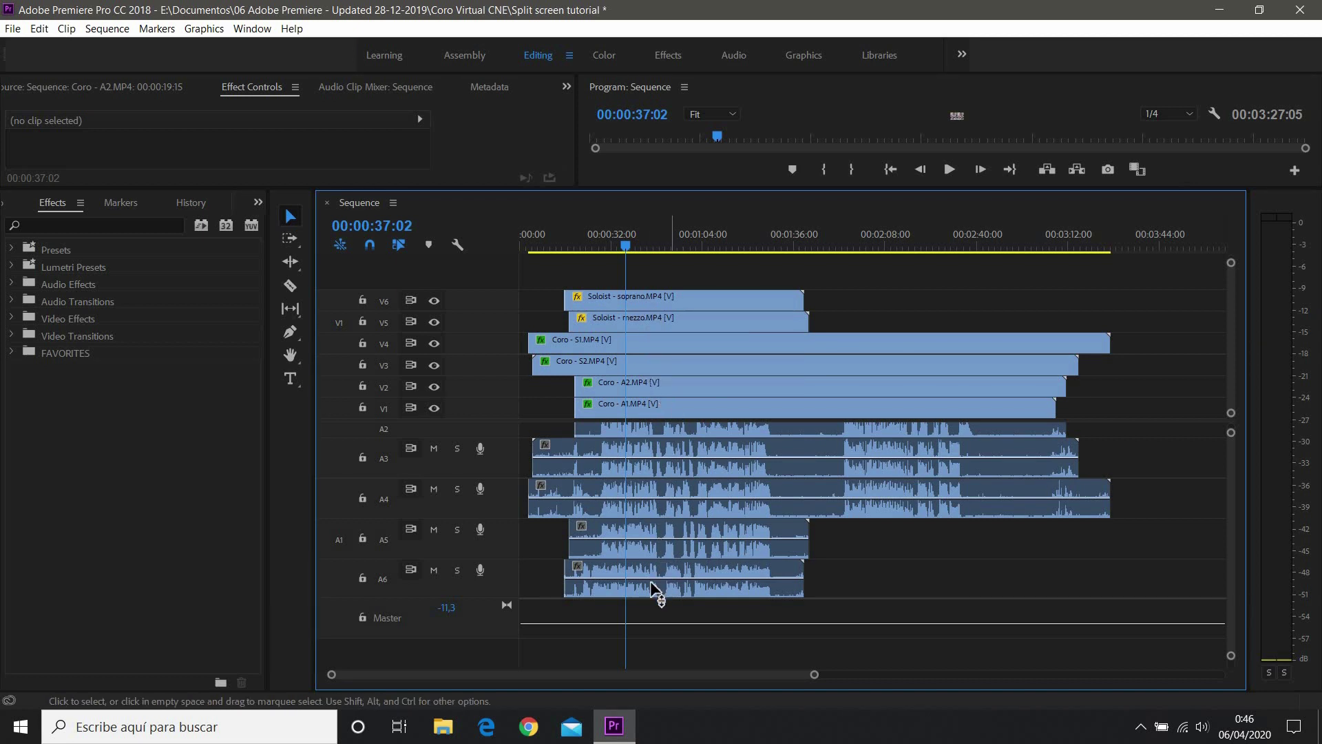
Unlink the audio from the video of all six clips, both soloists and the four Coro voices.
right_click(649, 303)
left_click(696, 251)
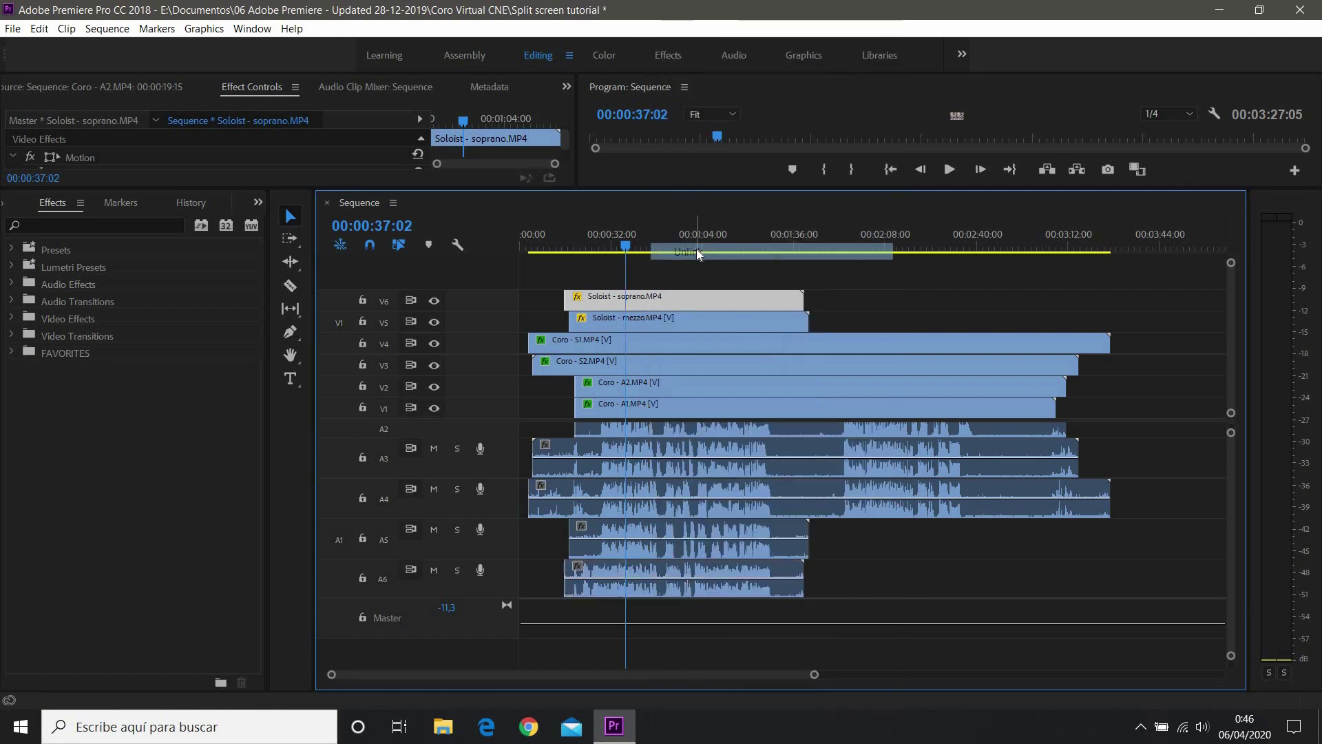
right_click(660, 325)
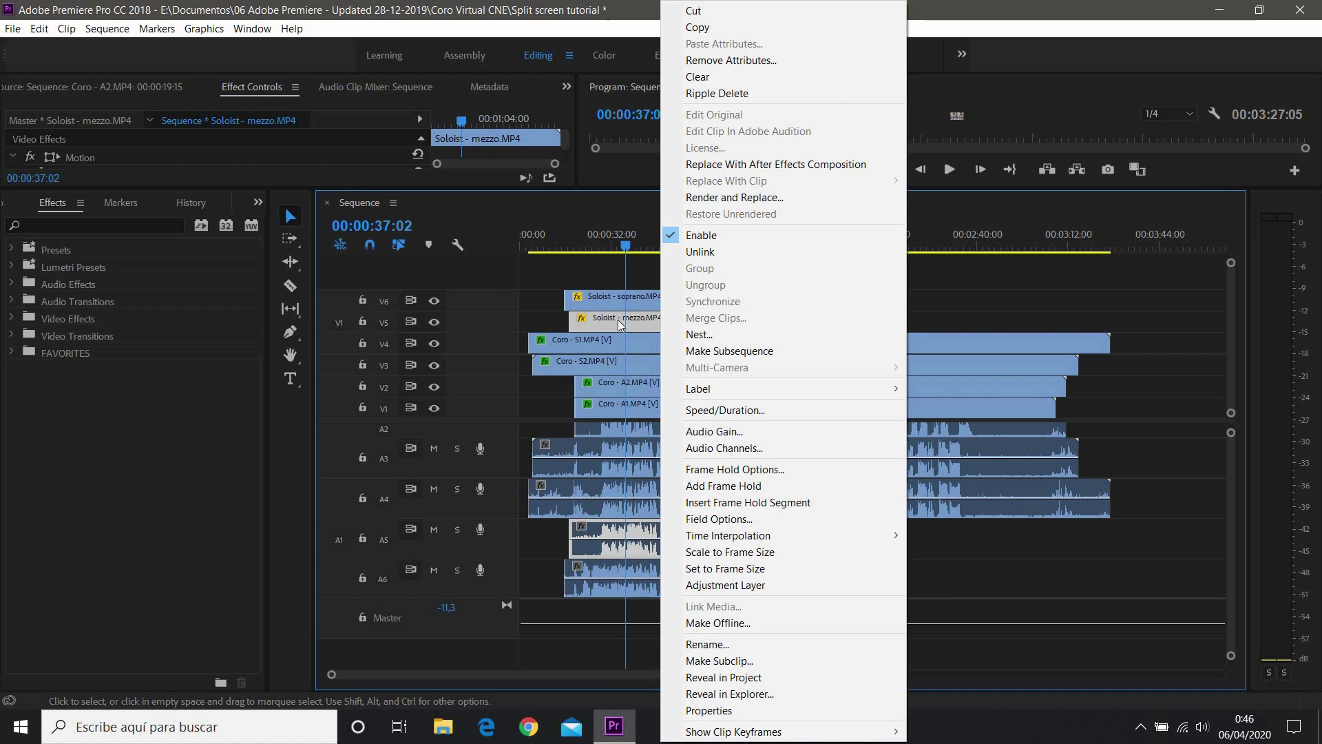
left_click(699, 251)
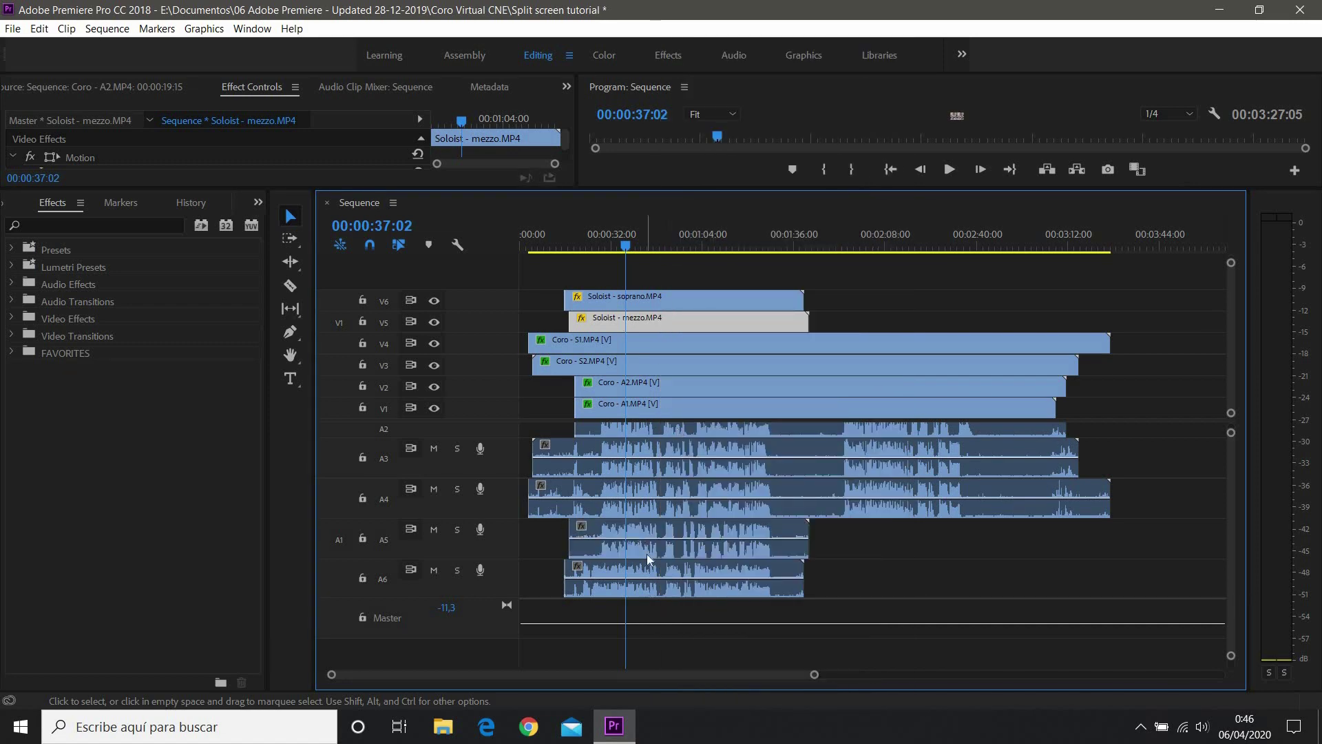
right_click(641, 349)
left_click(700, 258)
right_click(710, 370)
left_click(750, 252)
left_click(671, 403)
Try moving the unlinked soprano video independently along V6 and back, and trimming the start of the Coro - S2 audio.
left_click_drag(649, 301, 794, 301)
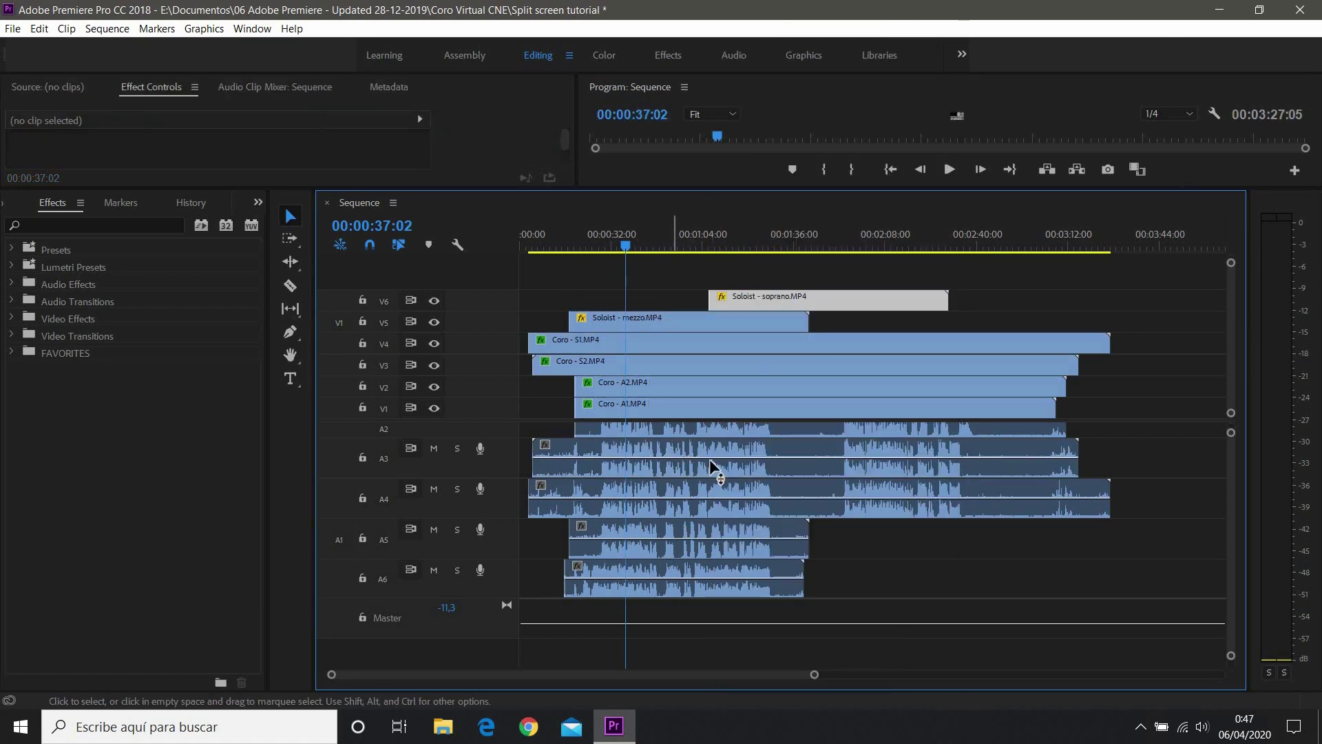
scroll(1230, 495, "up", 2)
left_click_drag(794, 301, 659, 304)
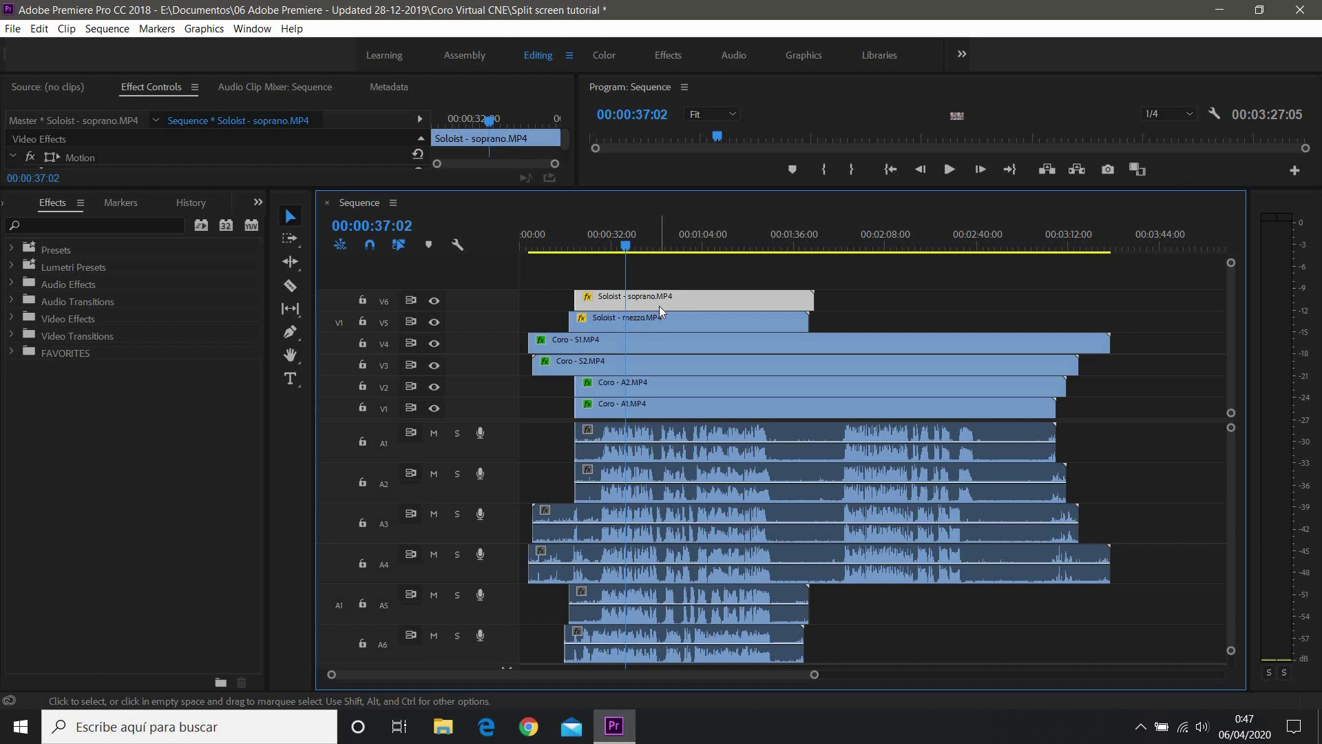
left_click_drag(655, 306, 642, 306)
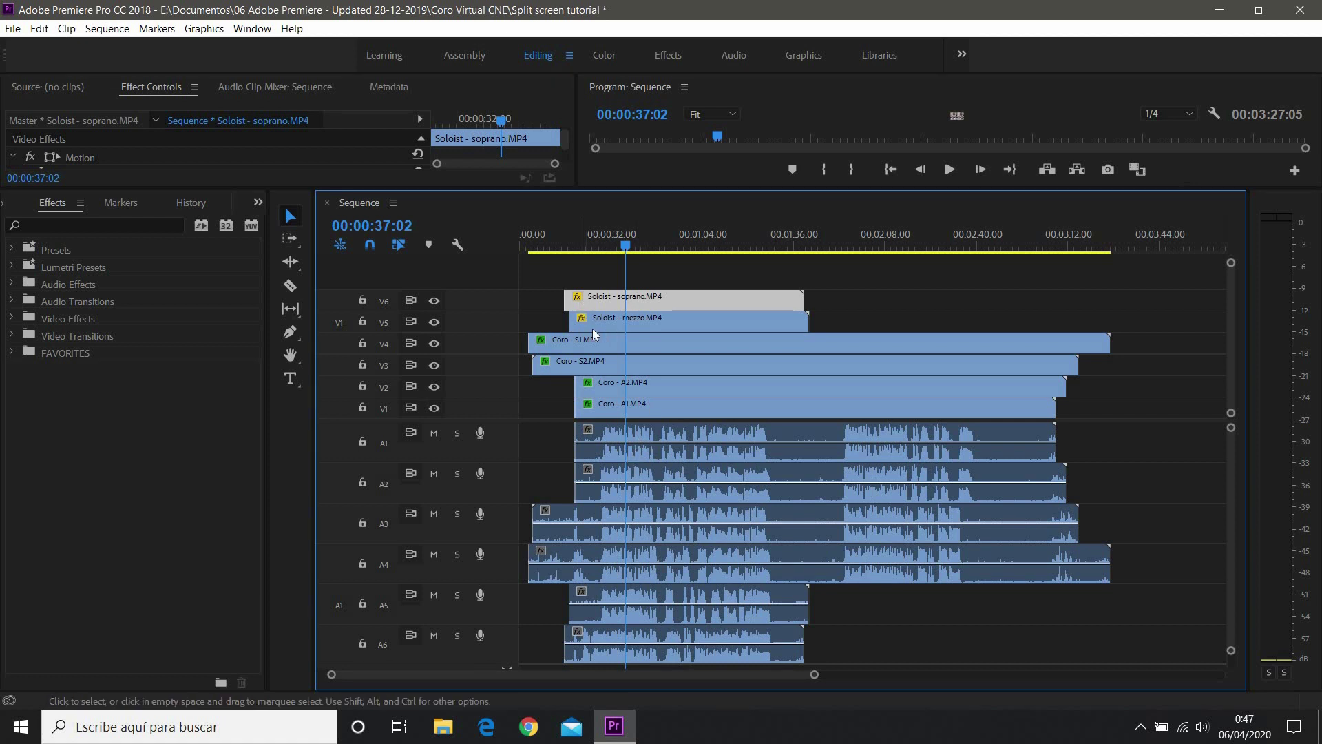
left_click(641, 408)
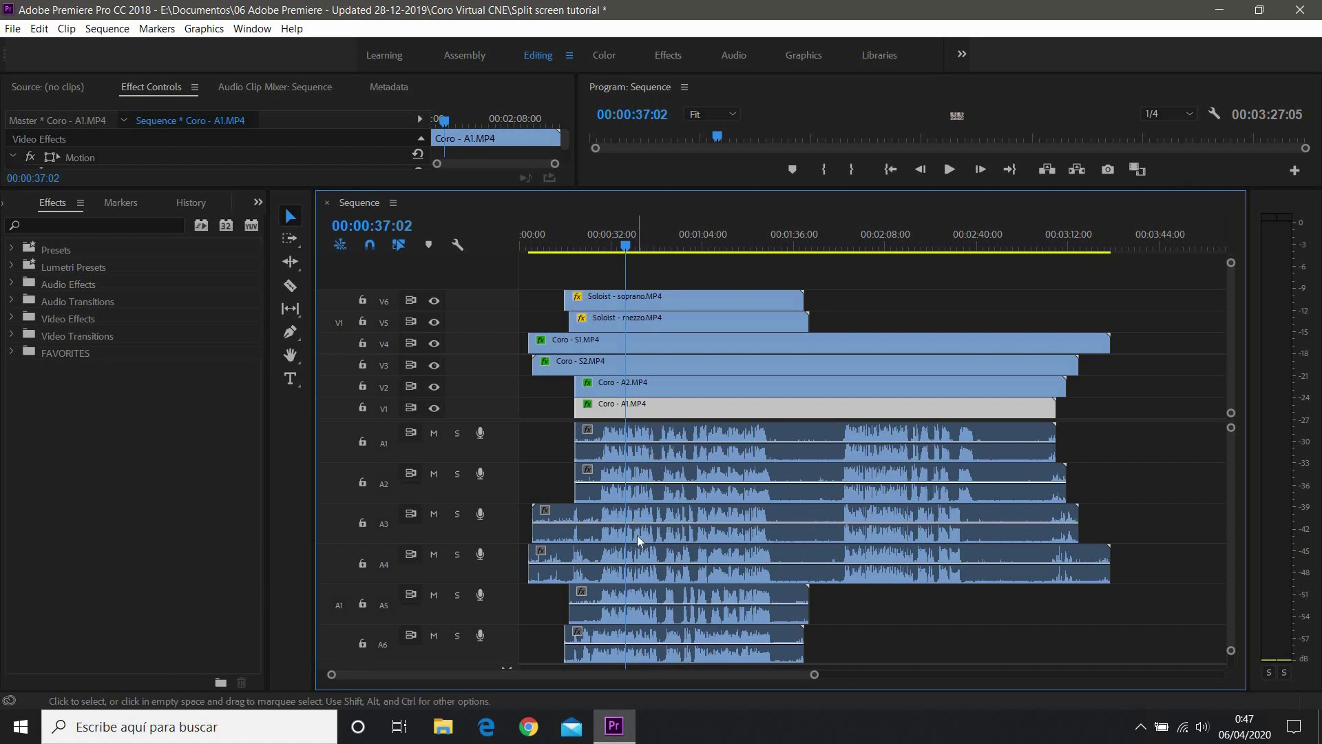
left_click_drag(528, 518, 536, 516)
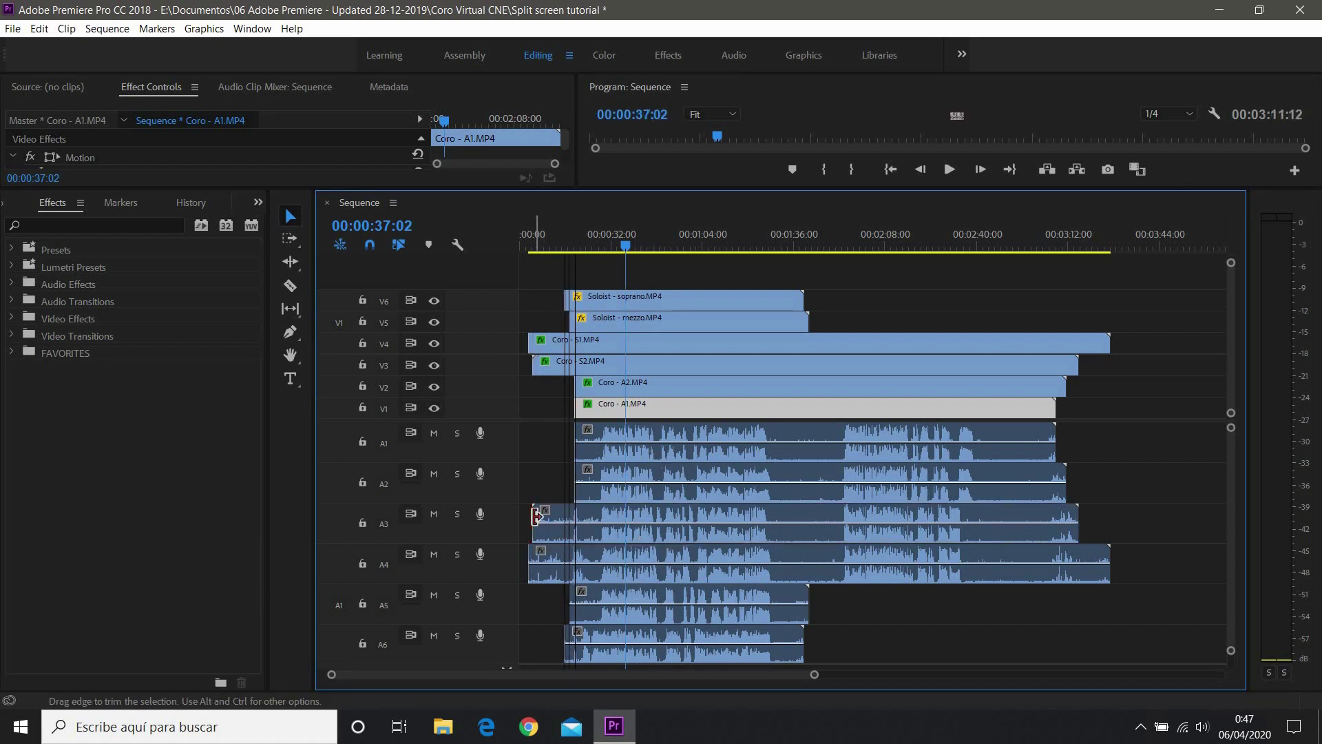
Split the Coro - A1 audio on track A1 with the Razor at 00:00:30:13 and at about 00:00:27:03.
left_click(289, 286)
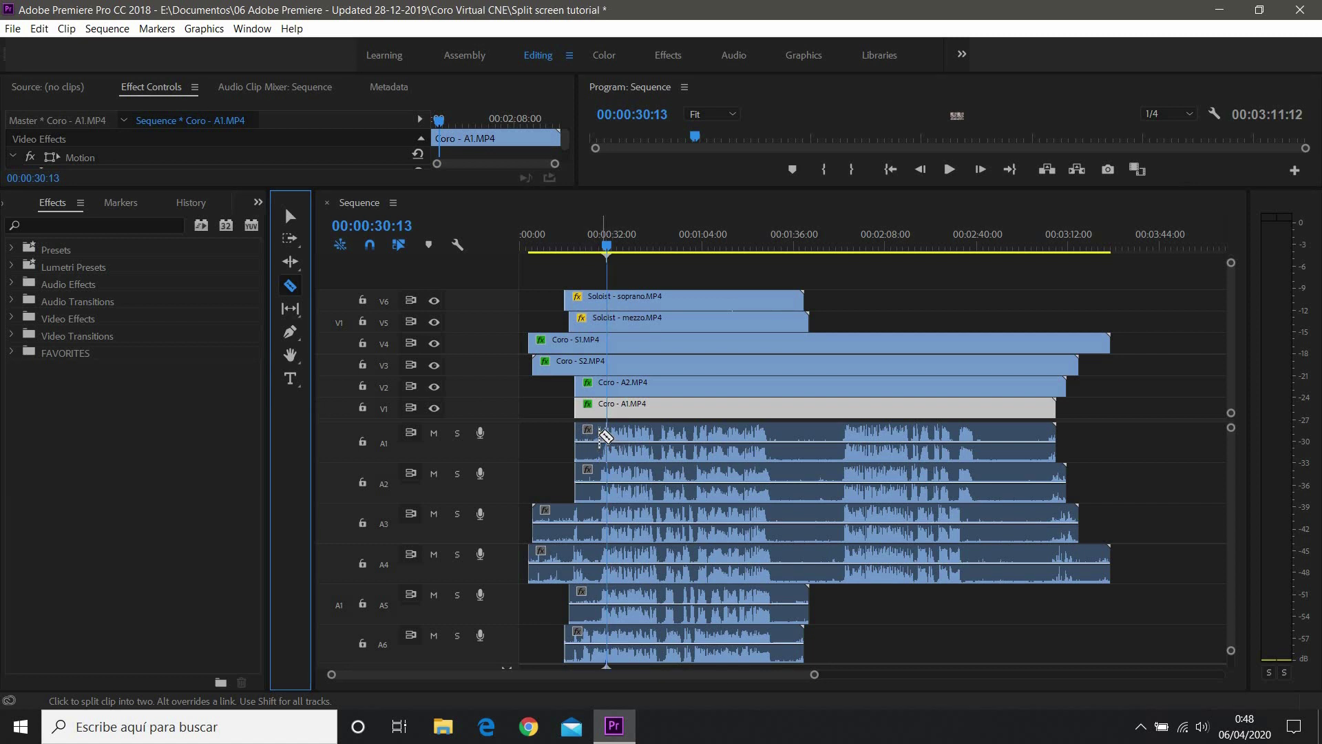
left_click(597, 433, "shift")
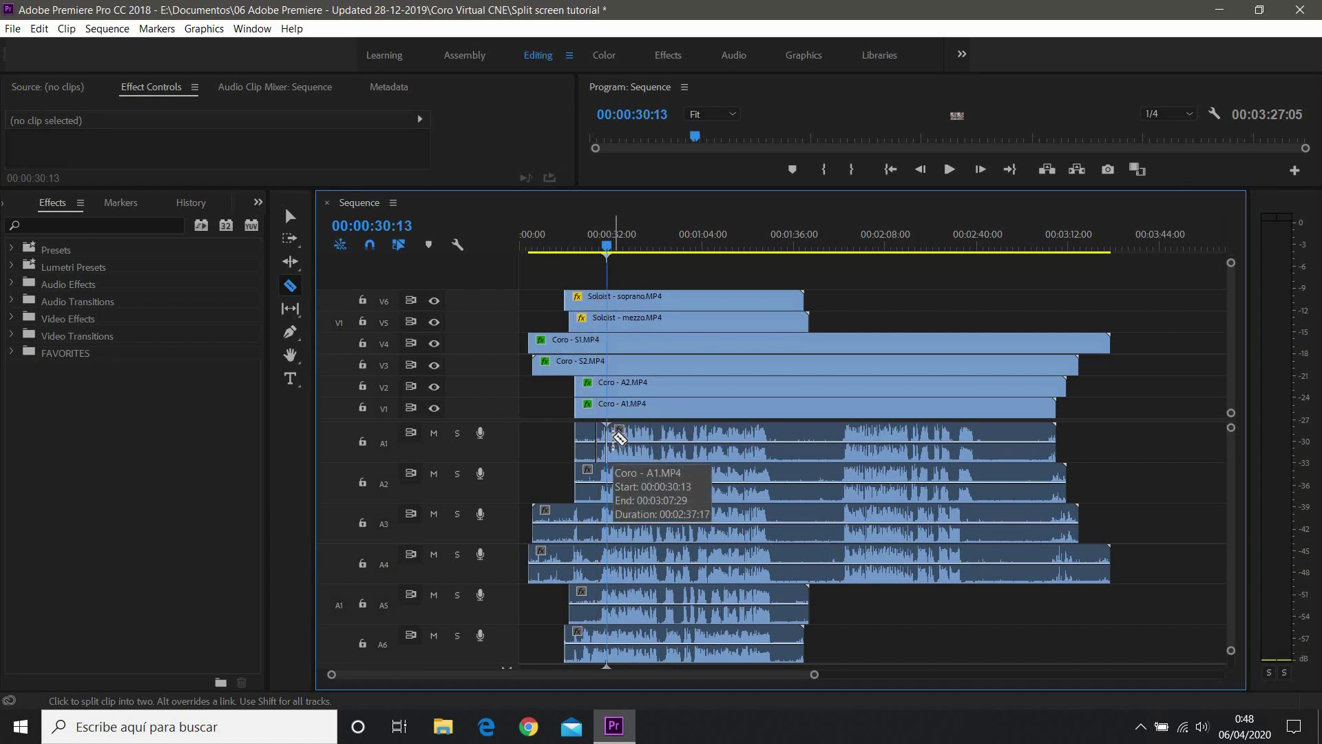
left_click(598, 441, "shift")
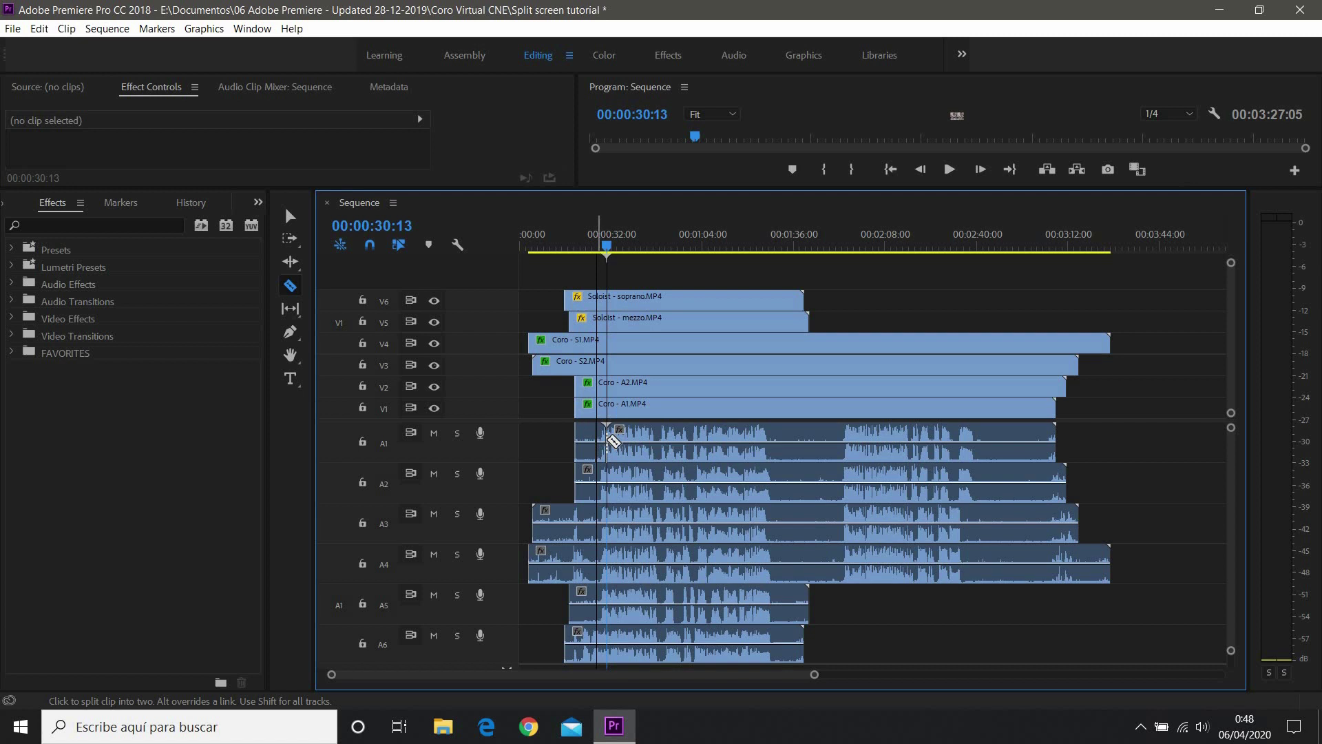
Clear the Coro - A1 audio segment between the two cuts, leaving a gap on track A1.
left_click_drag(807, 679, 652, 626)
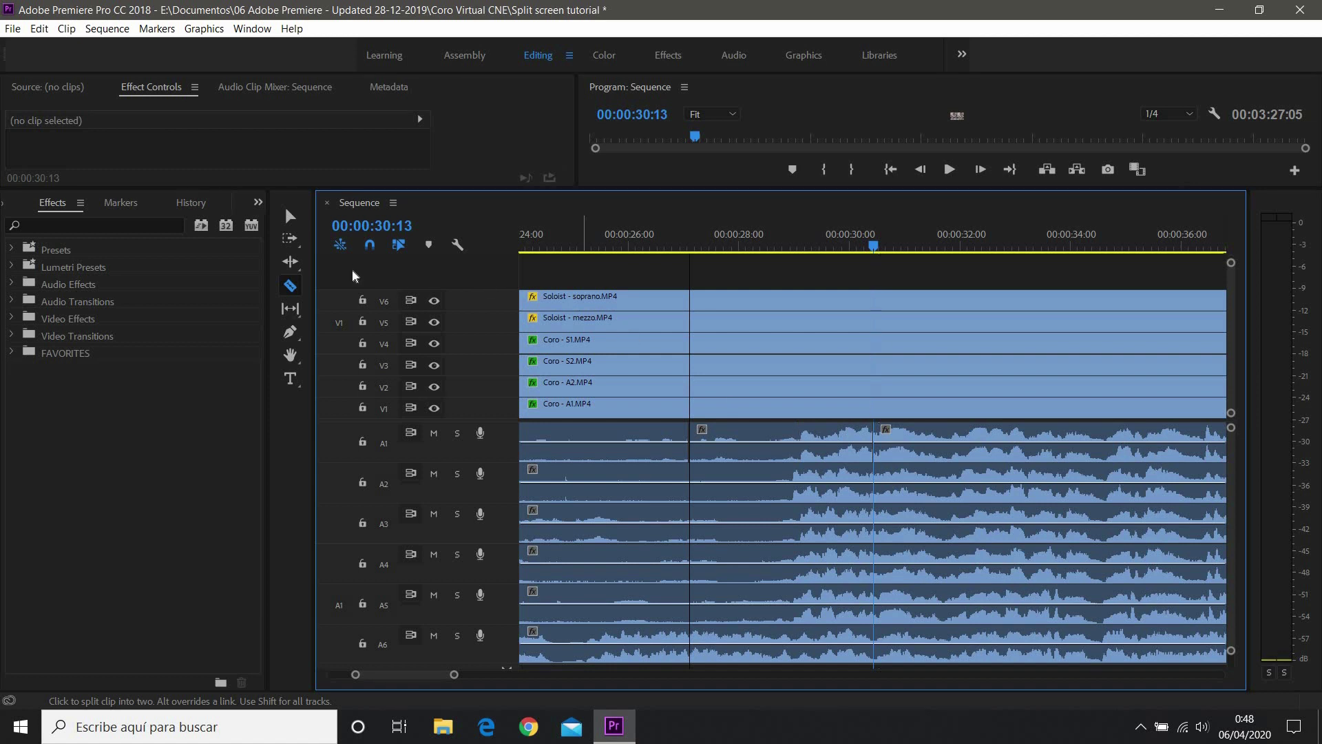
left_click(290, 217)
left_click(800, 442)
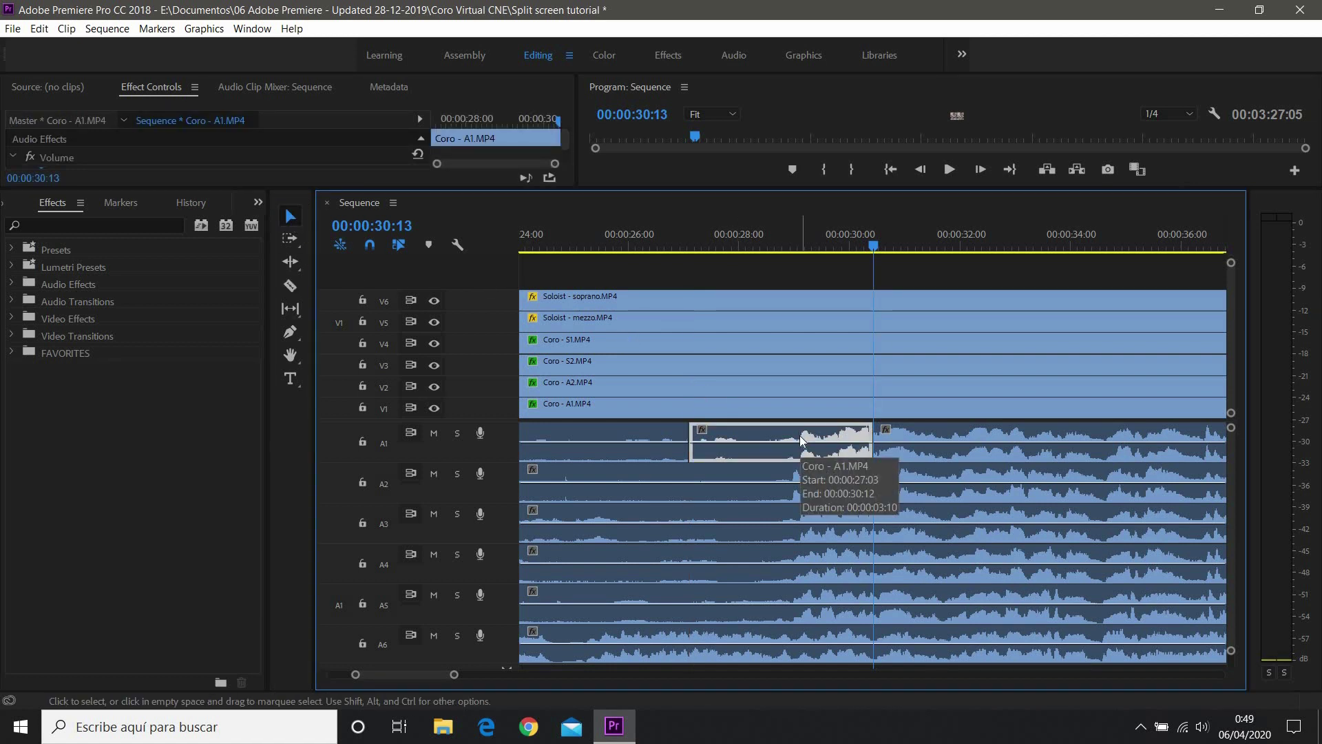
right_click(800, 434)
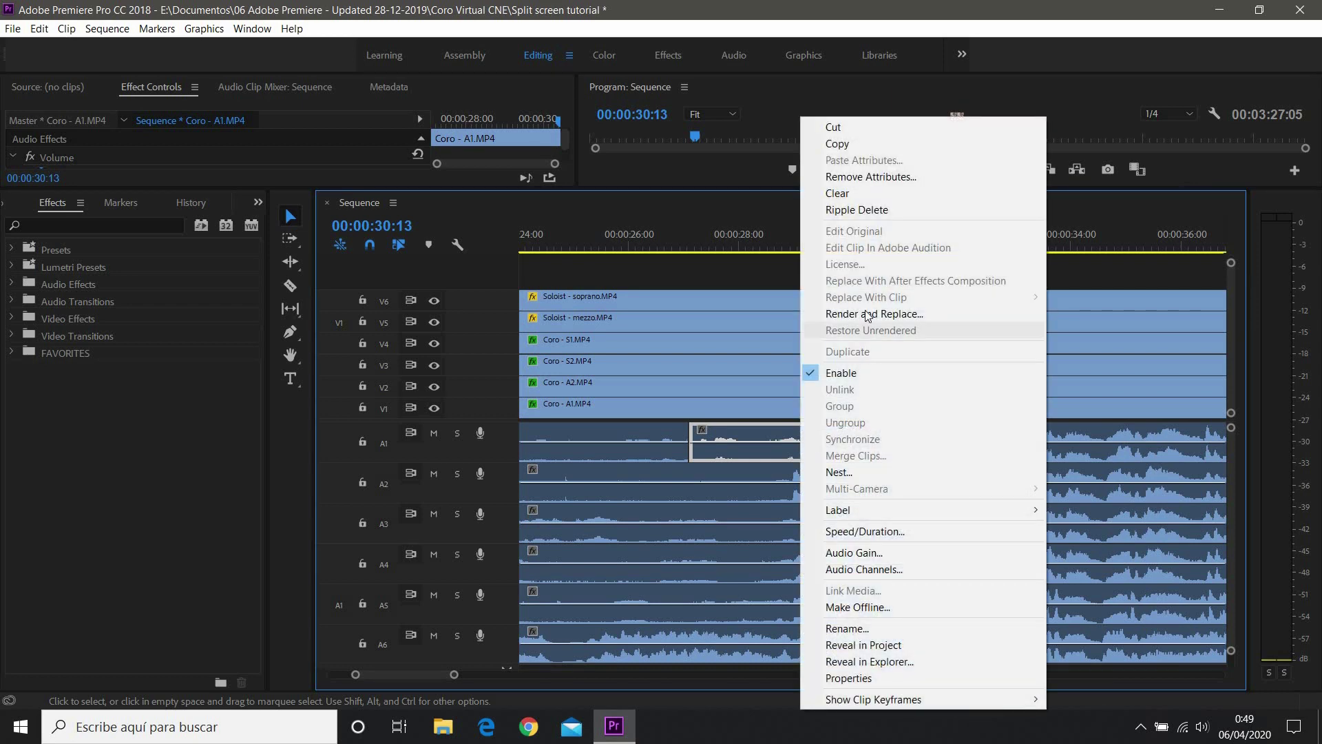
left_click(847, 198)
key("minus")
key("minus")
key("minus")
key("minus")
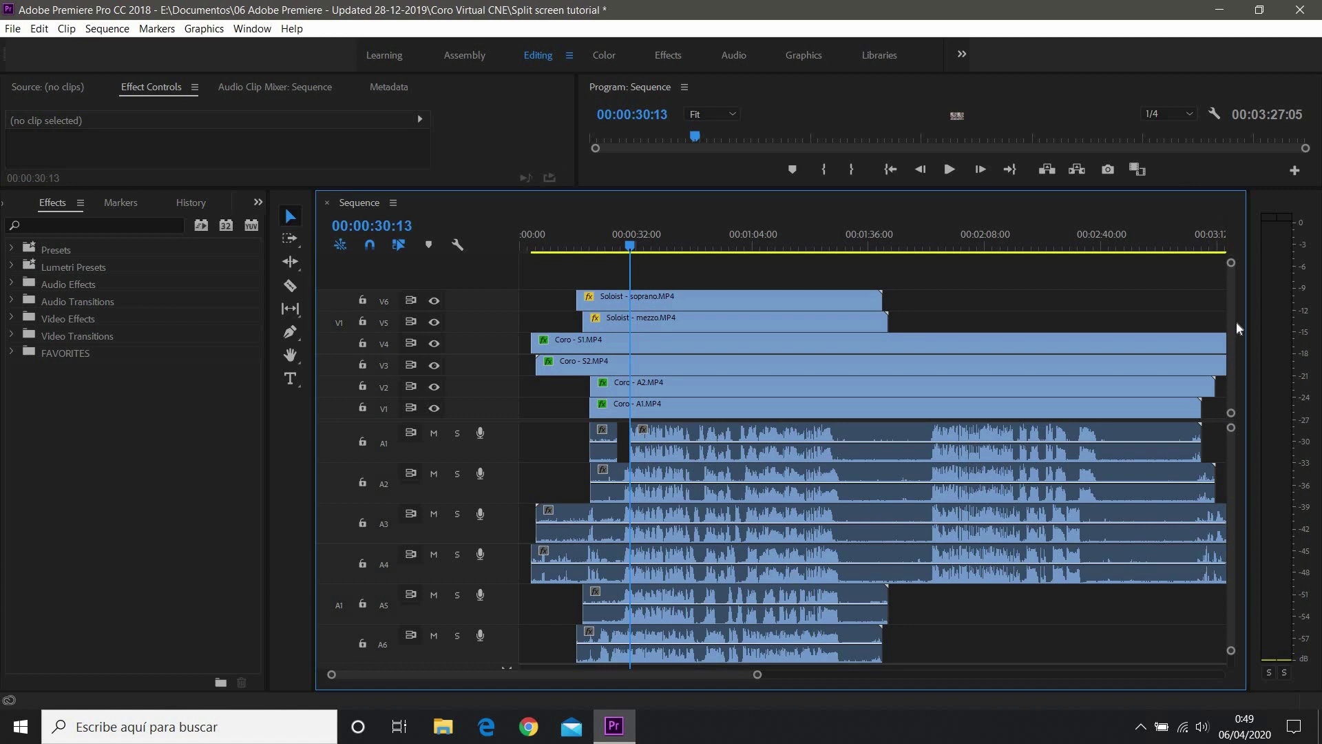
Turn off the video output of the four choir tracks V1 to V4.
scroll(1237, 321, "up", 2)
scroll(1240, 337, "down", 2)
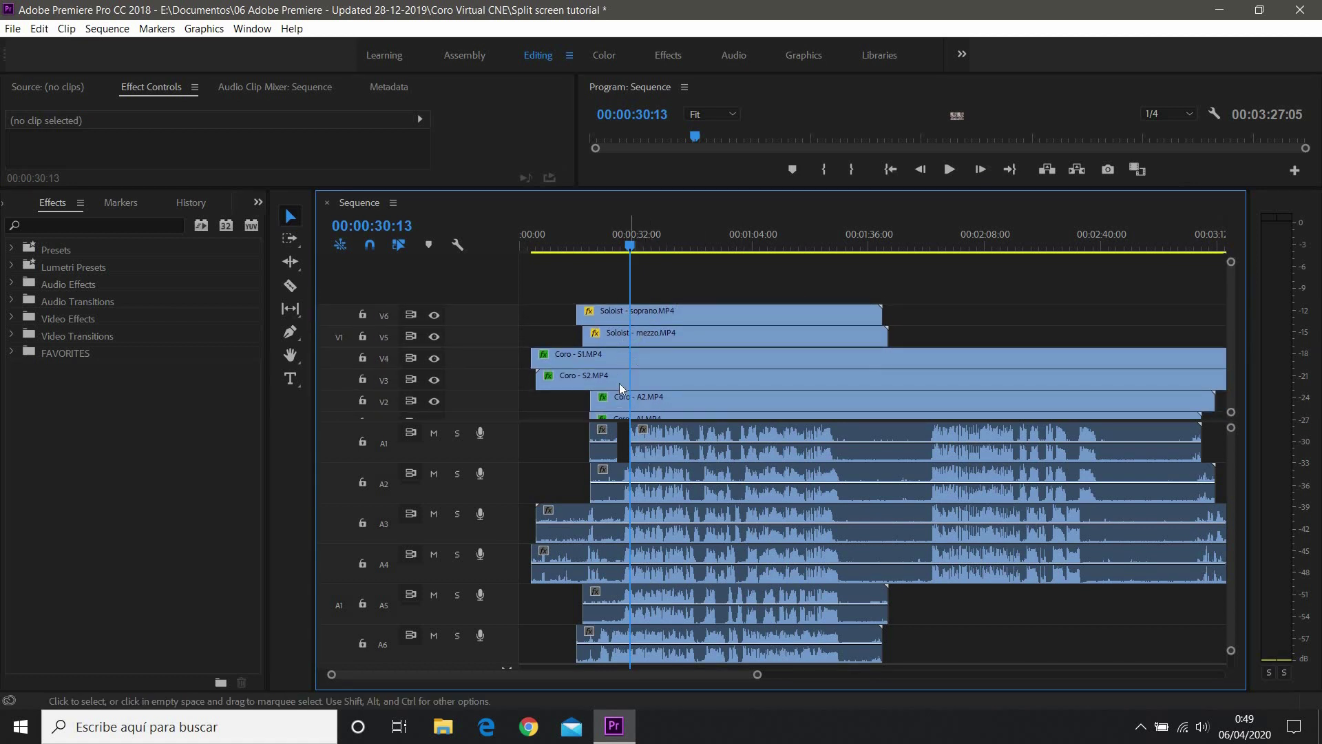
scroll(1234, 363, "down", 1)
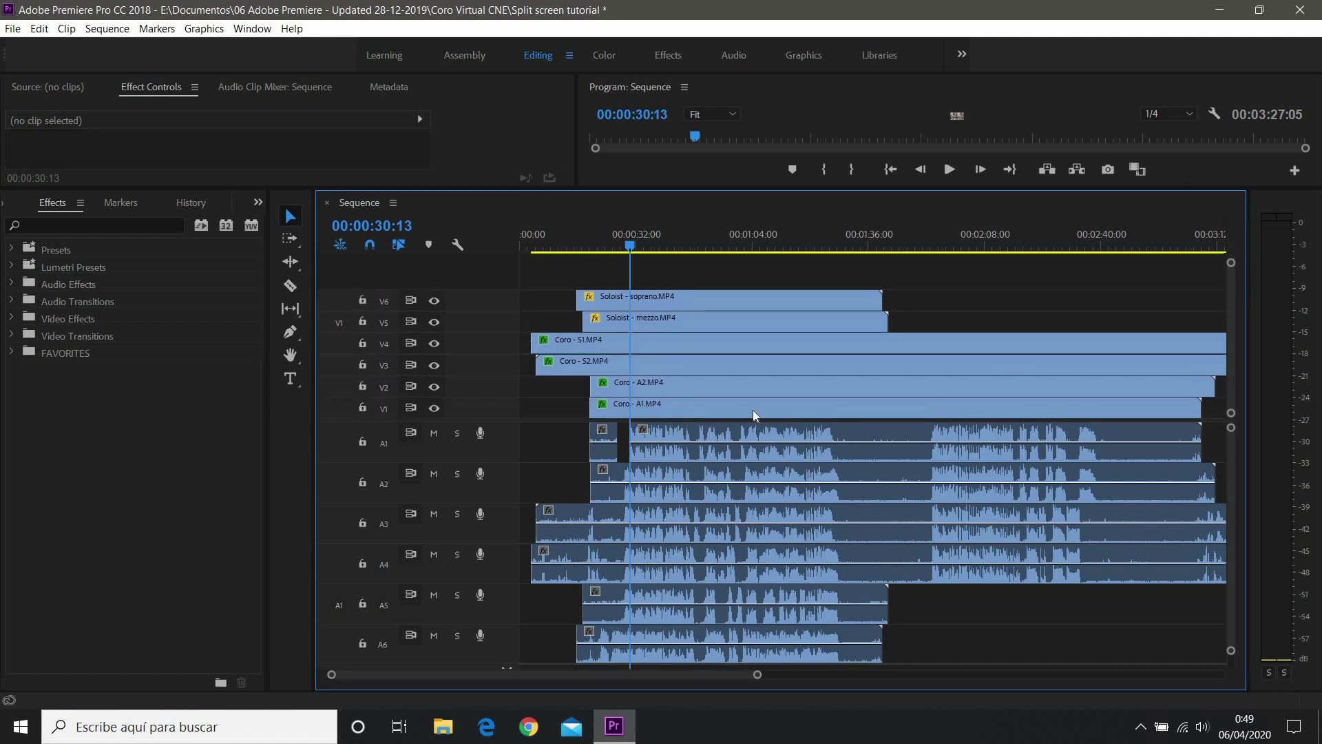
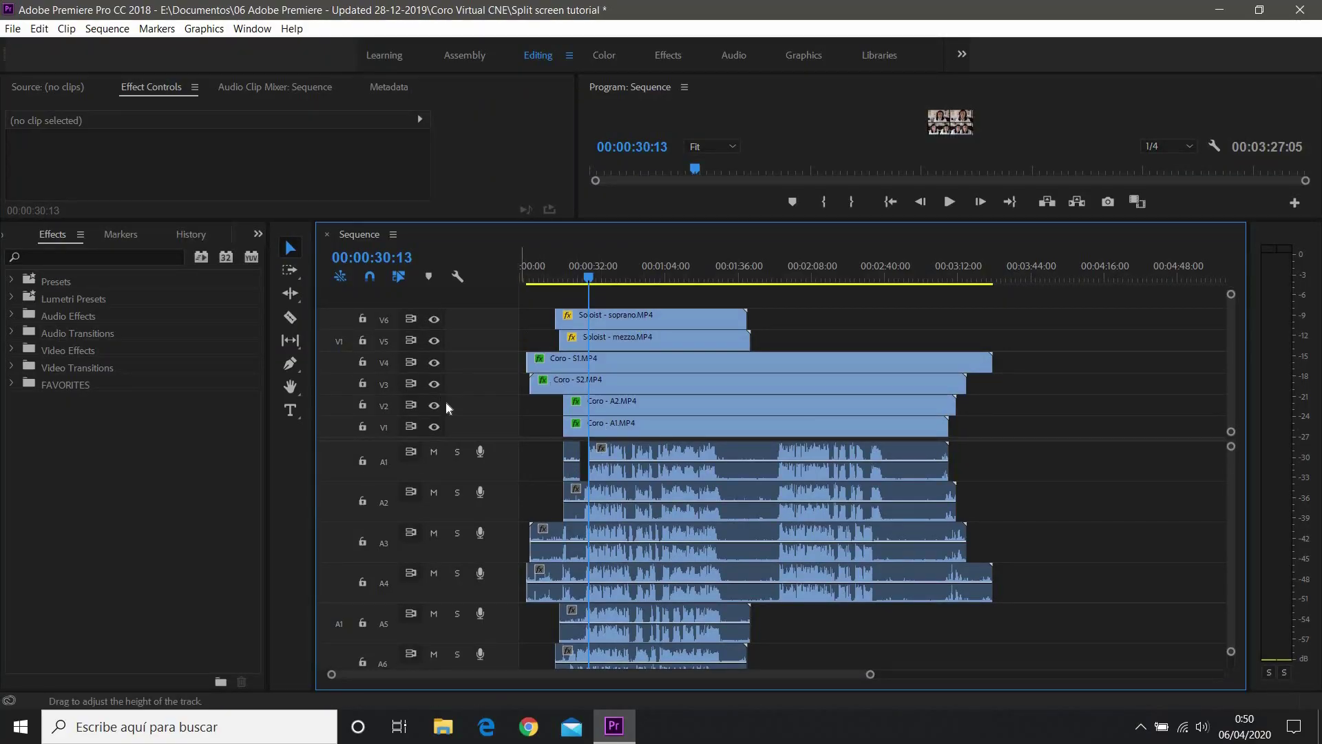
left_click(434, 406)
left_click(434, 406)
left_click(434, 384)
left_click(434, 363)
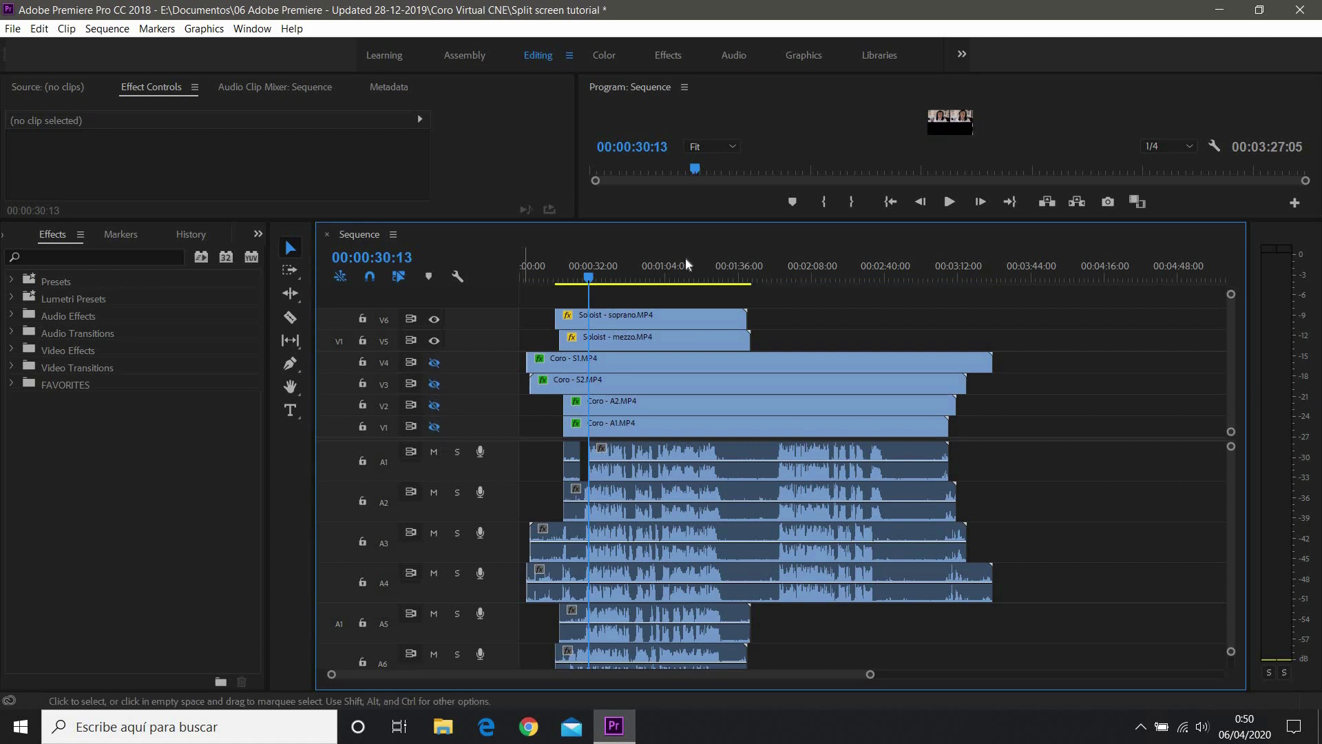
Enlarge the program preview and look through the Lumetri Presets effects with the Coro - S2 video selected.
left_click_drag(708, 217, 704, 437)
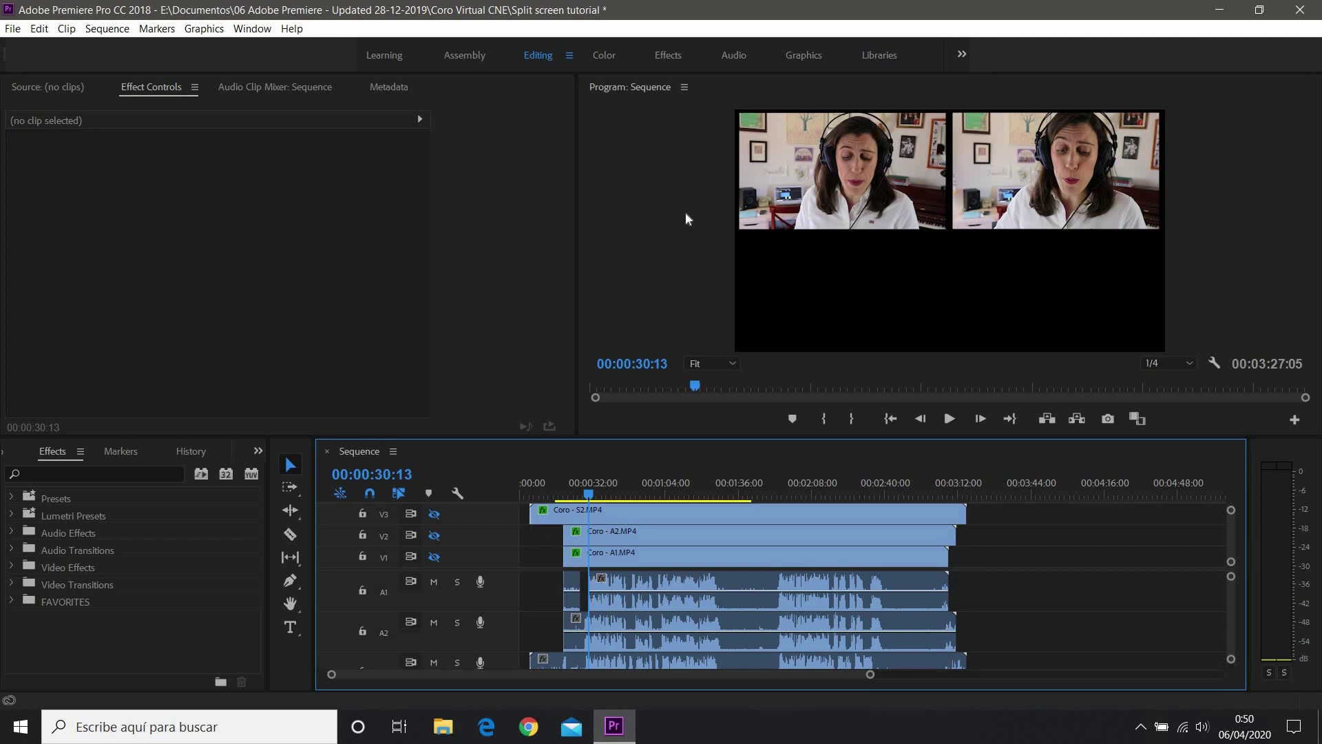
left_click(12, 516)
left_click(13, 517)
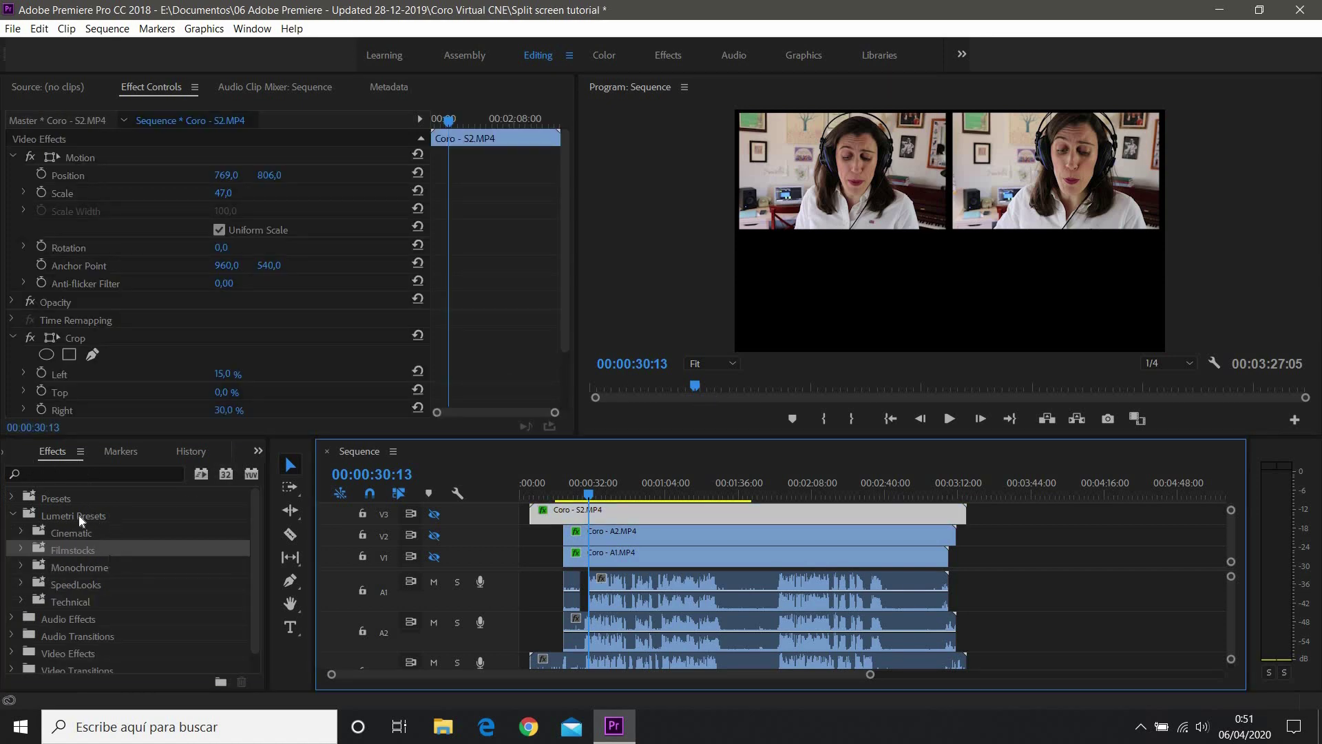
left_click(12, 518)
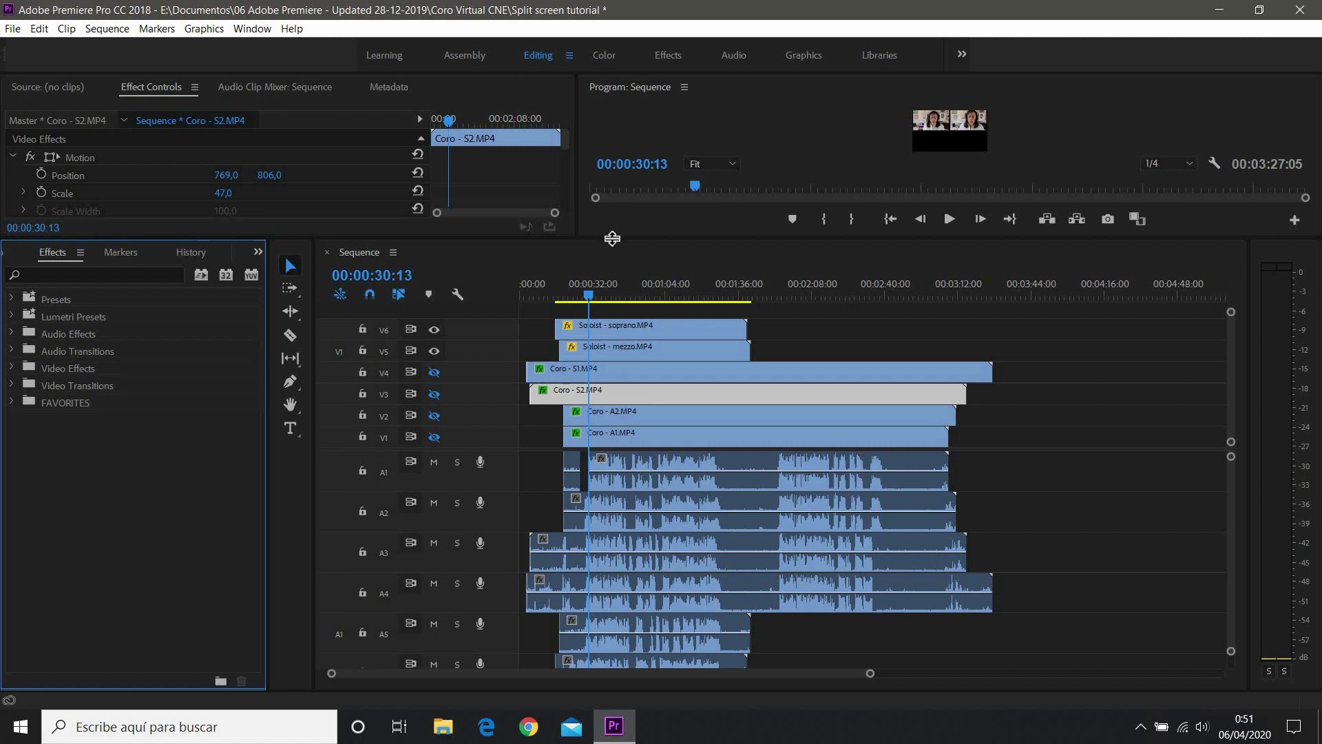
Mute audio tracks A1 to A6.
left_click(433, 463)
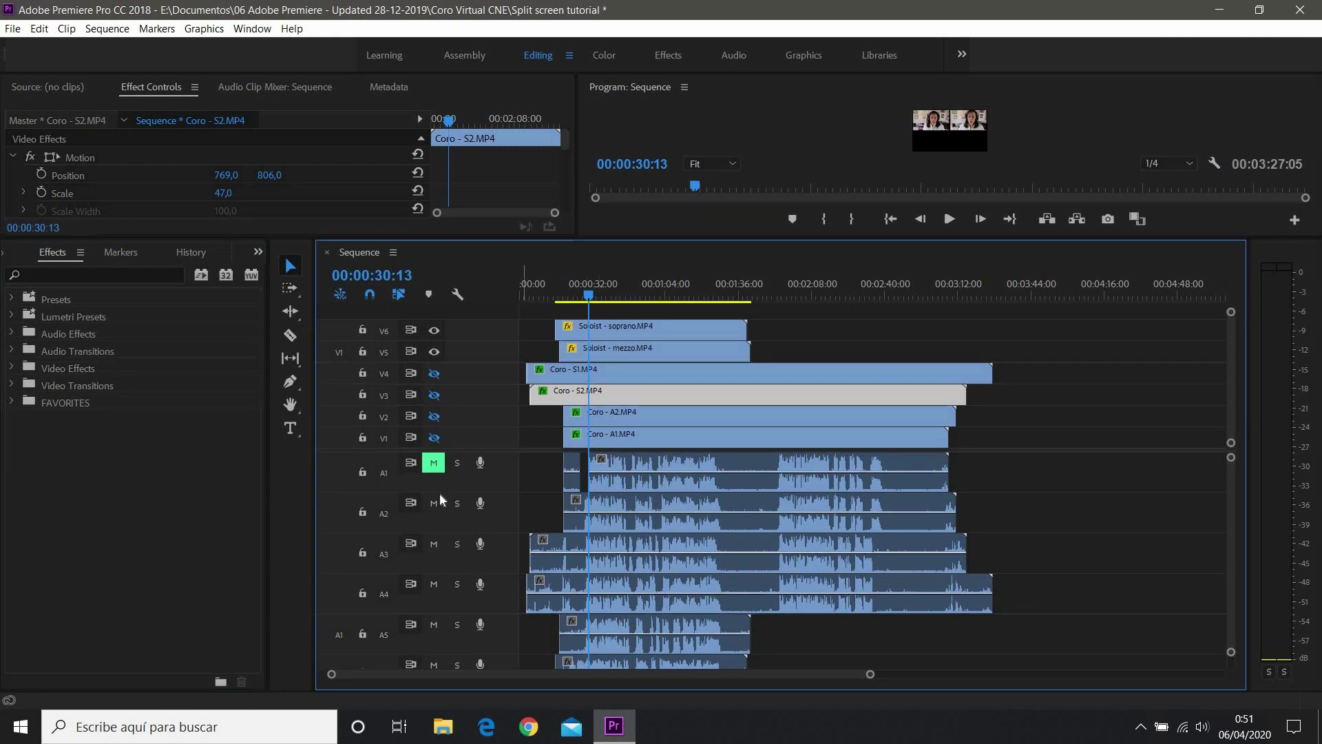
left_click(433, 503)
left_click(433, 545)
left_click(433, 584)
left_click(434, 625)
left_click(434, 664)
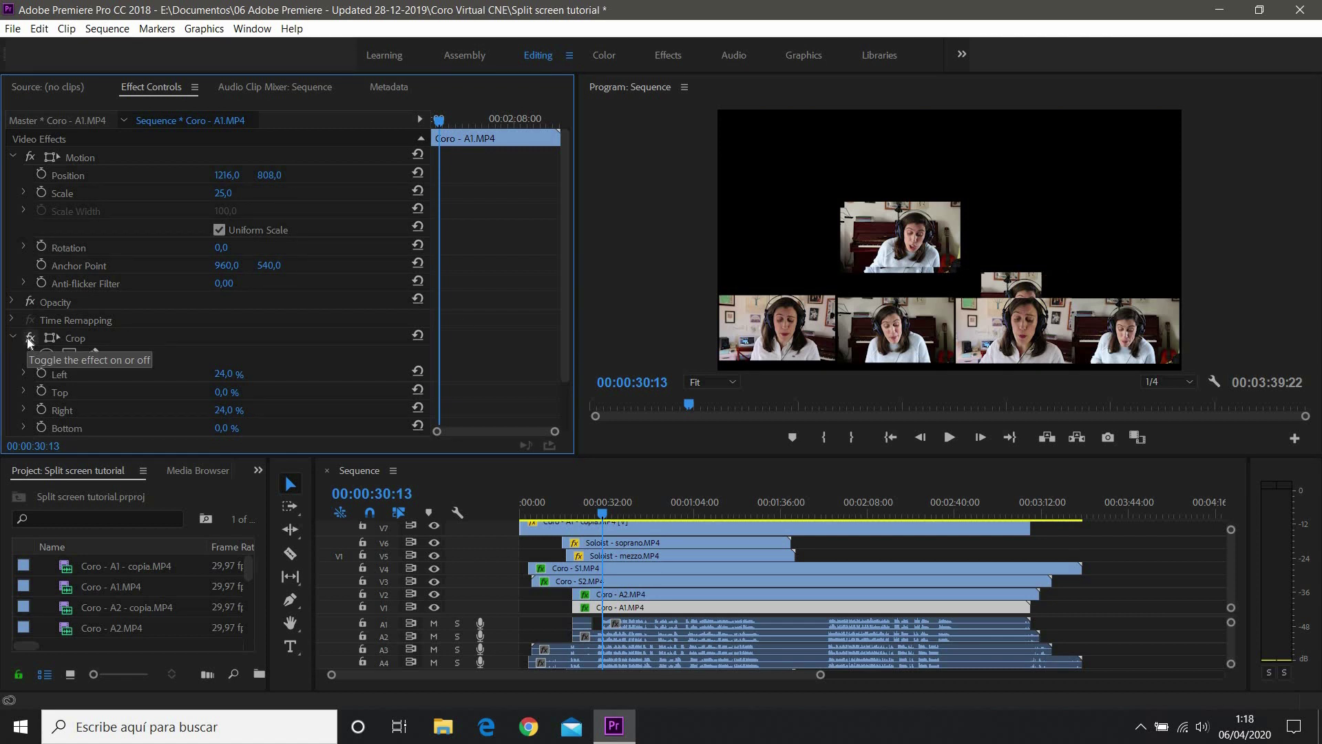
Shift the Coro - A1 video into its slot in the tile grid and place the Coro - S2 video at position 1715, 916.
left_click_drag(221, 174, 265, 177)
left_click(688, 594)
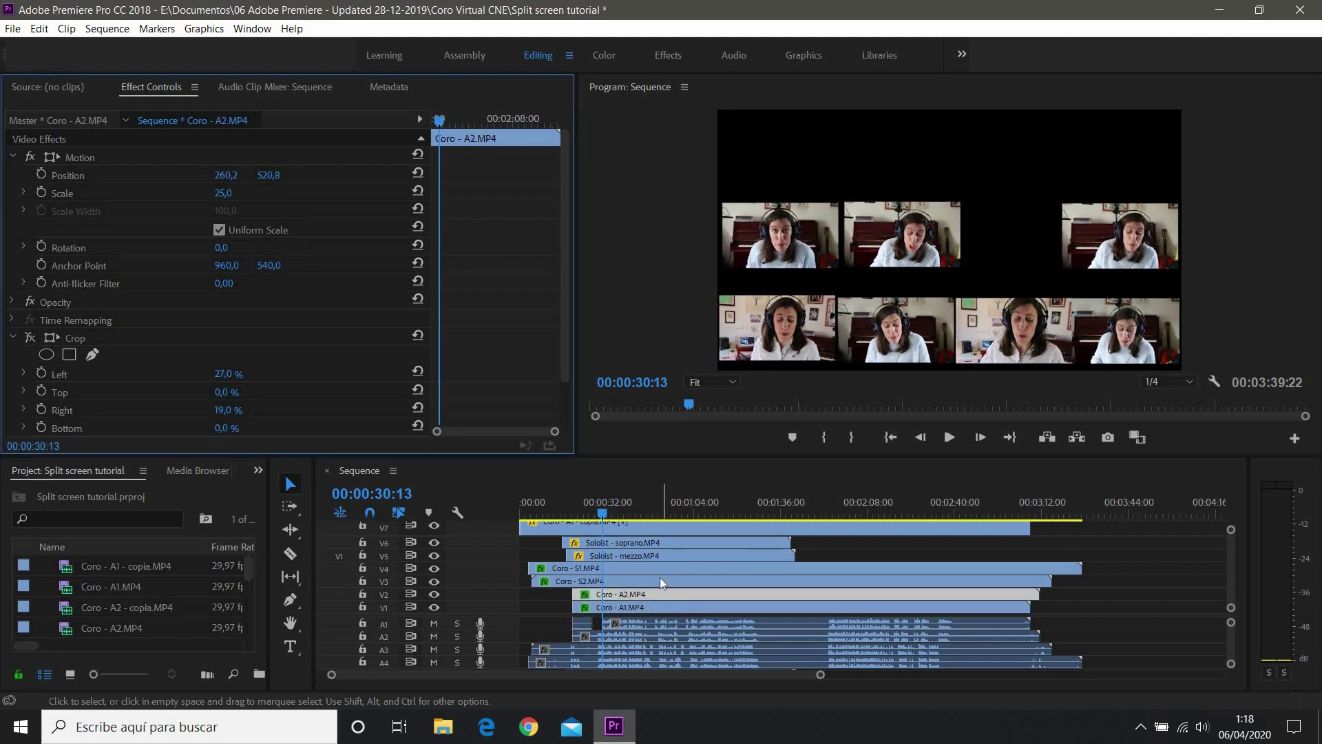
left_click(688, 581)
left_click_drag(1127, 330, 1130, 331)
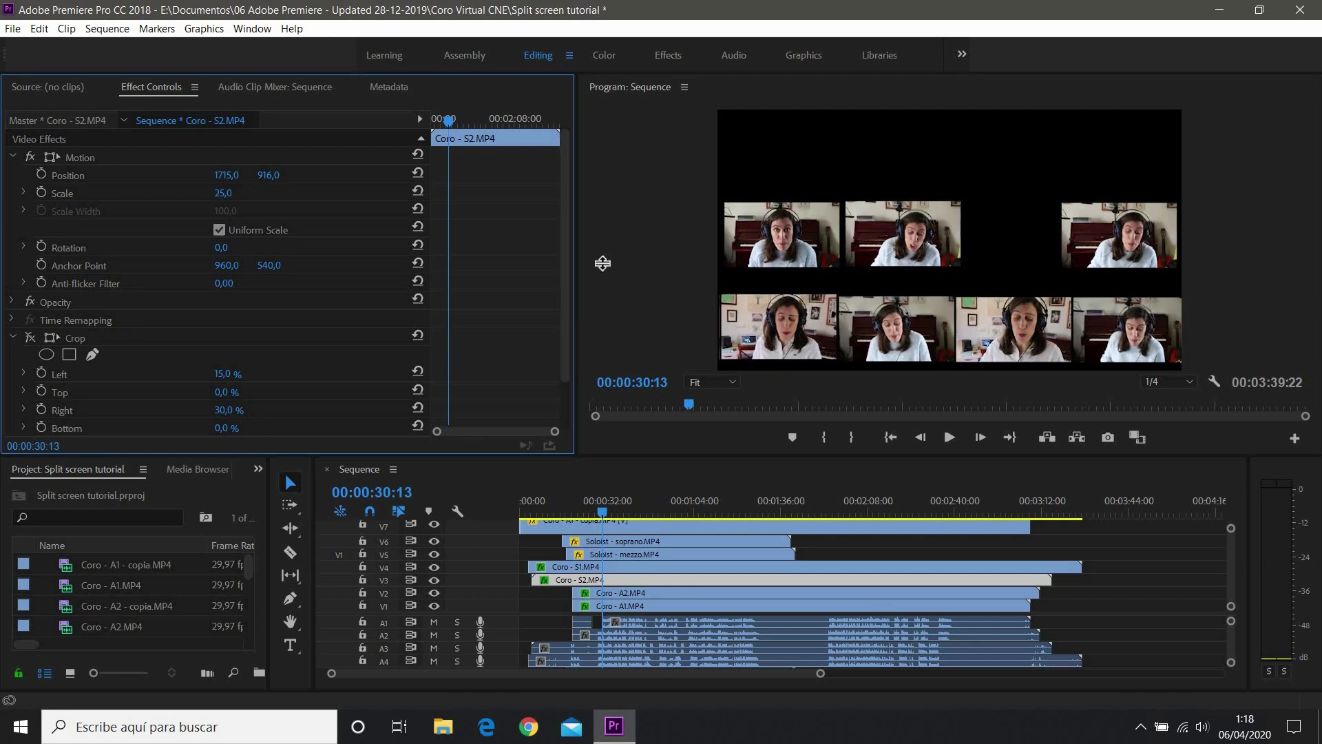
left_click_drag(641, 458, 634, 210)
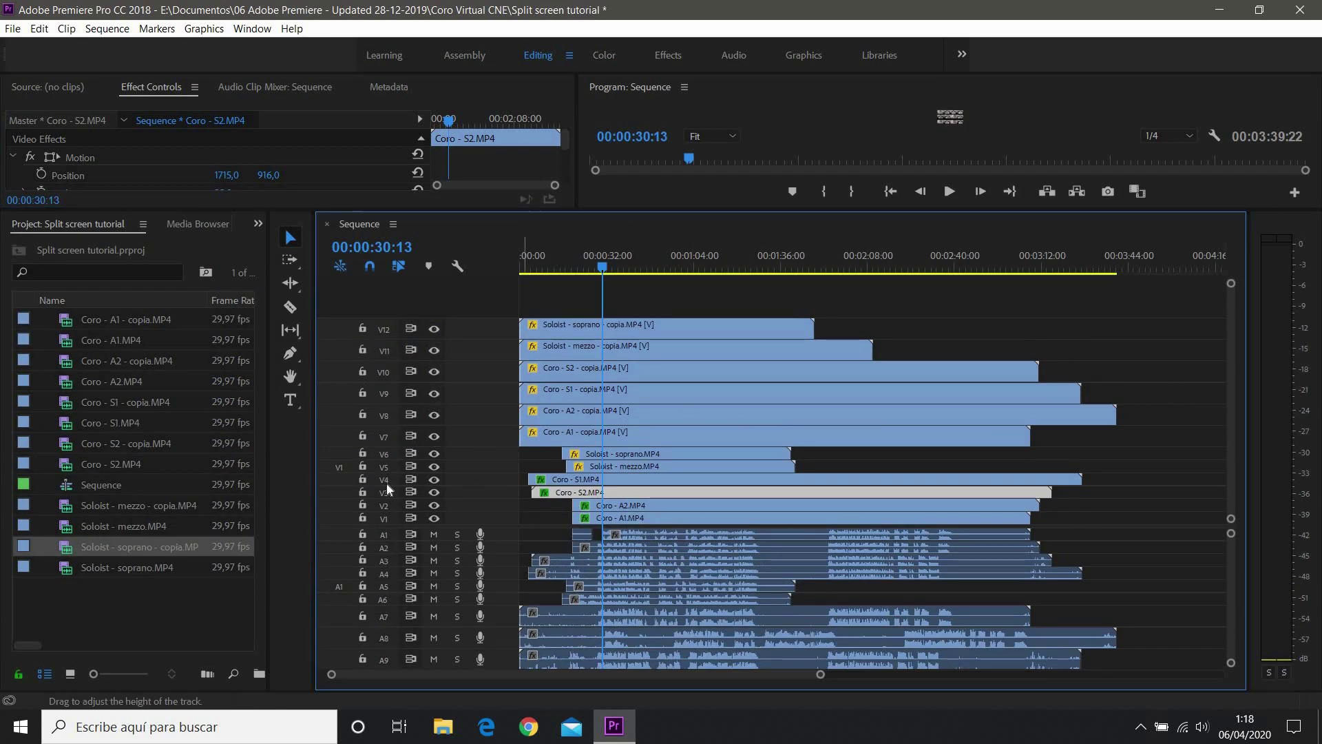
left_click_drag(644, 210, 648, 460)
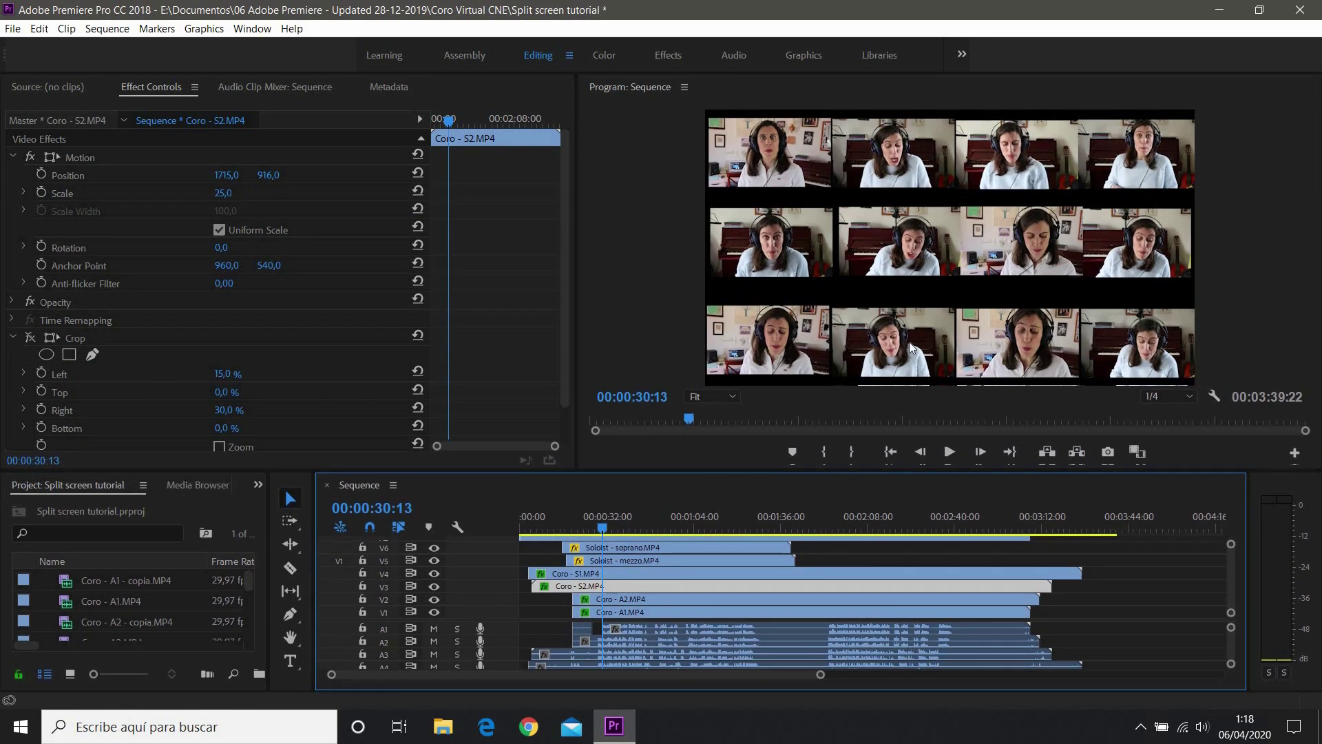
Try docking the timeline beneath the program preview and grouping the Metadata panel with the audio meters.
left_click_drag(745, 486, 729, 452)
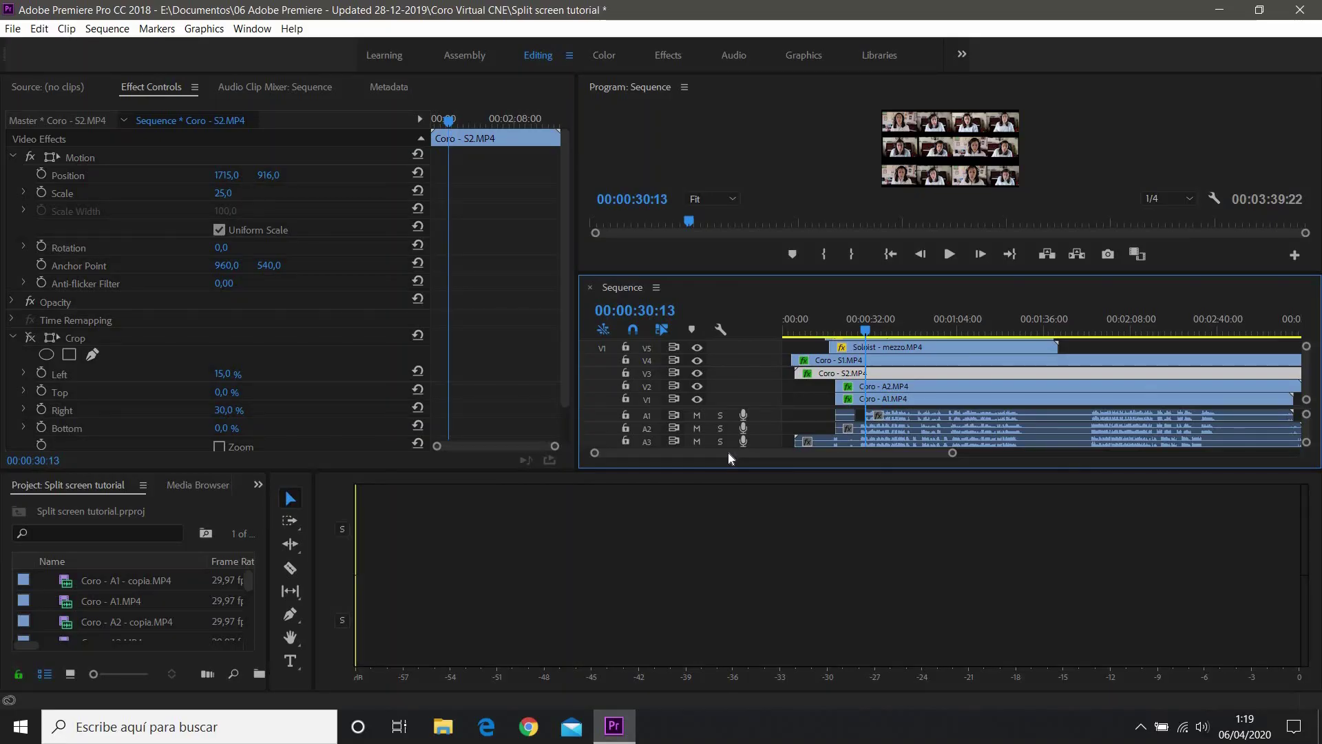
left_click_drag(792, 301, 820, 303)
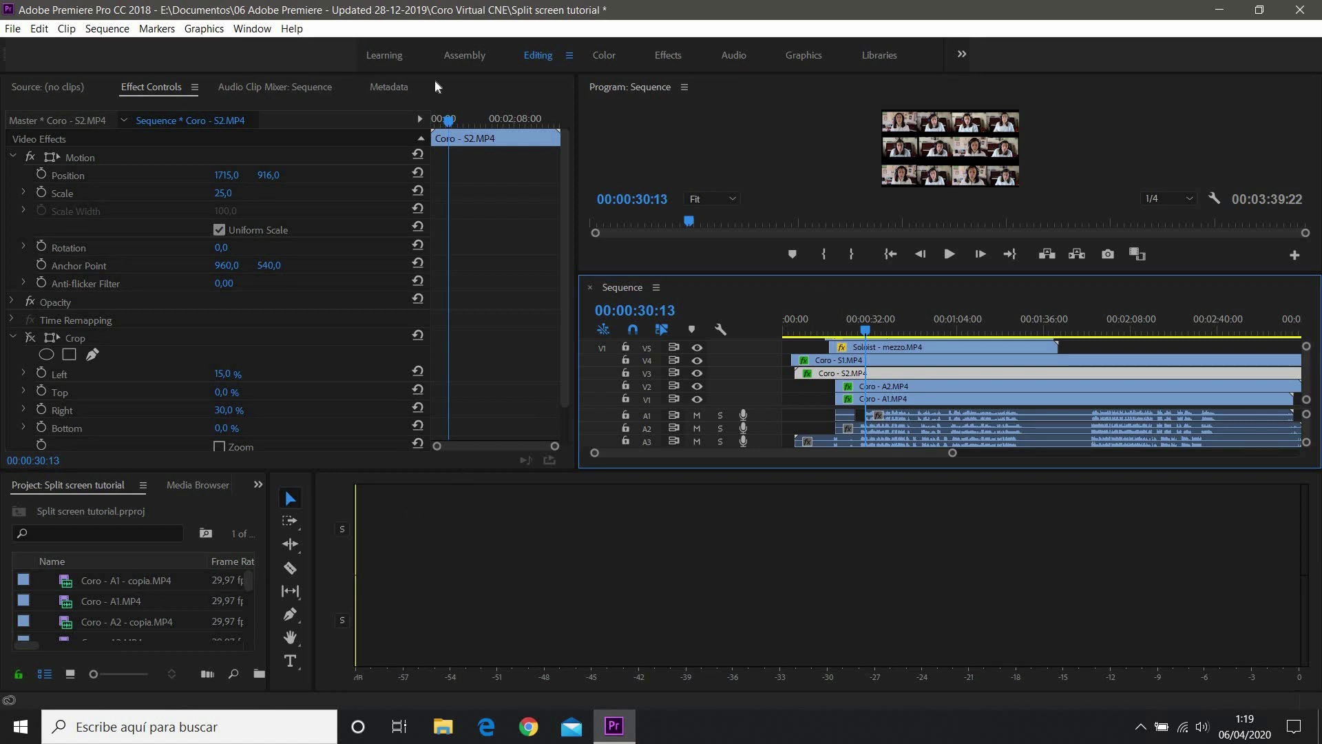
left_click(164, 497)
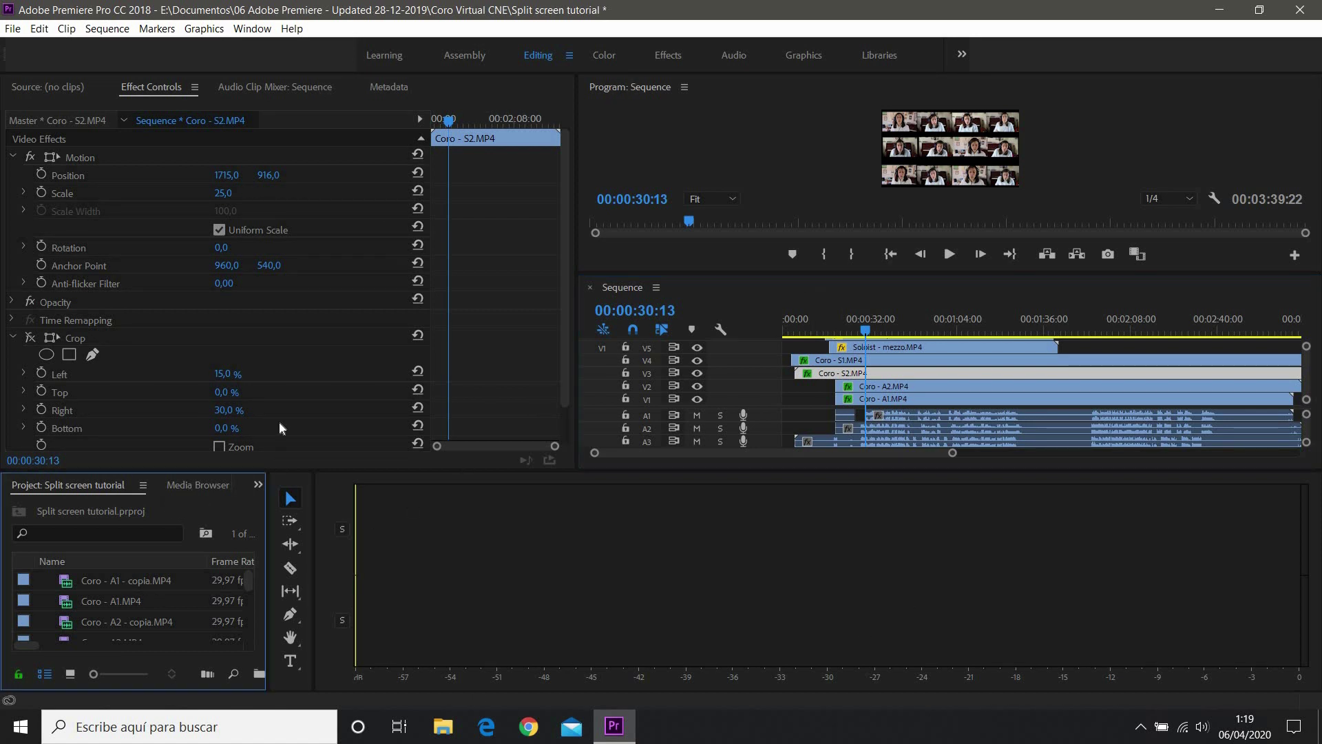
left_click_drag(428, 88, 490, 555)
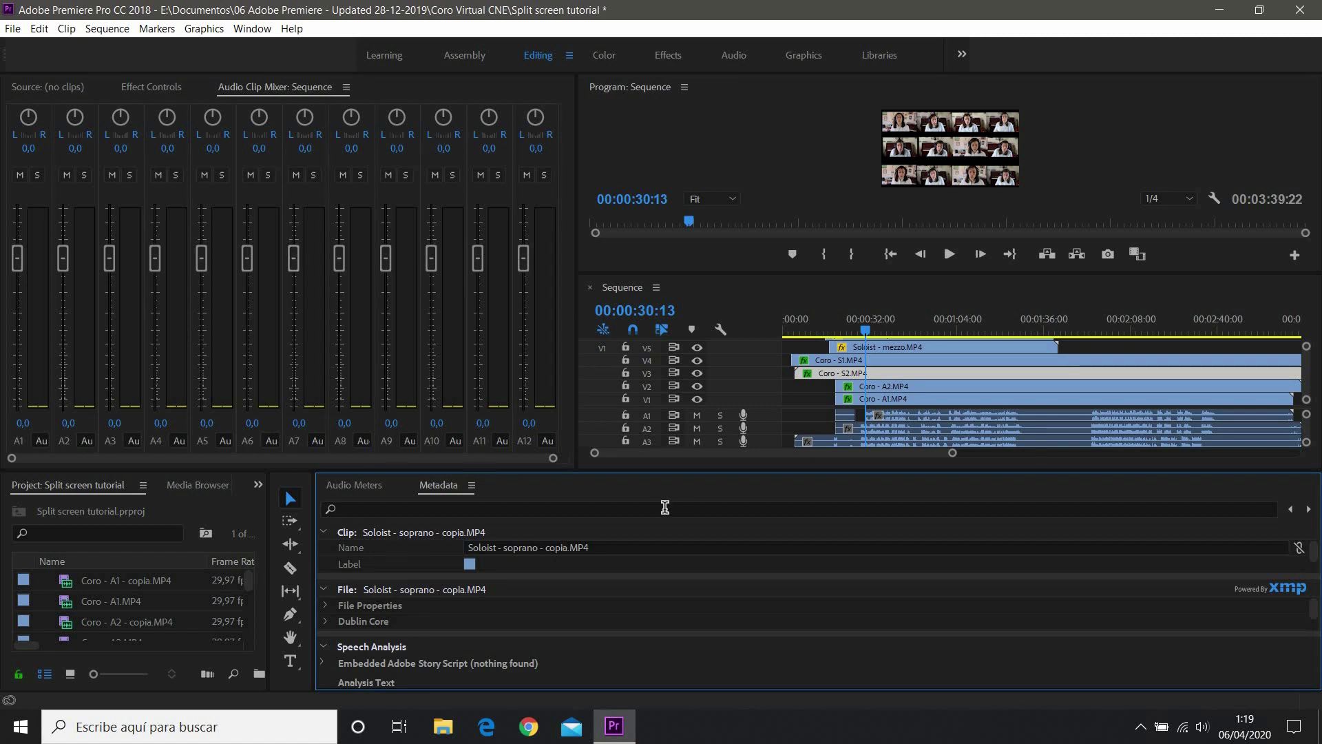
Reset the Editing workspace to its saved layout.
left_click(251, 29)
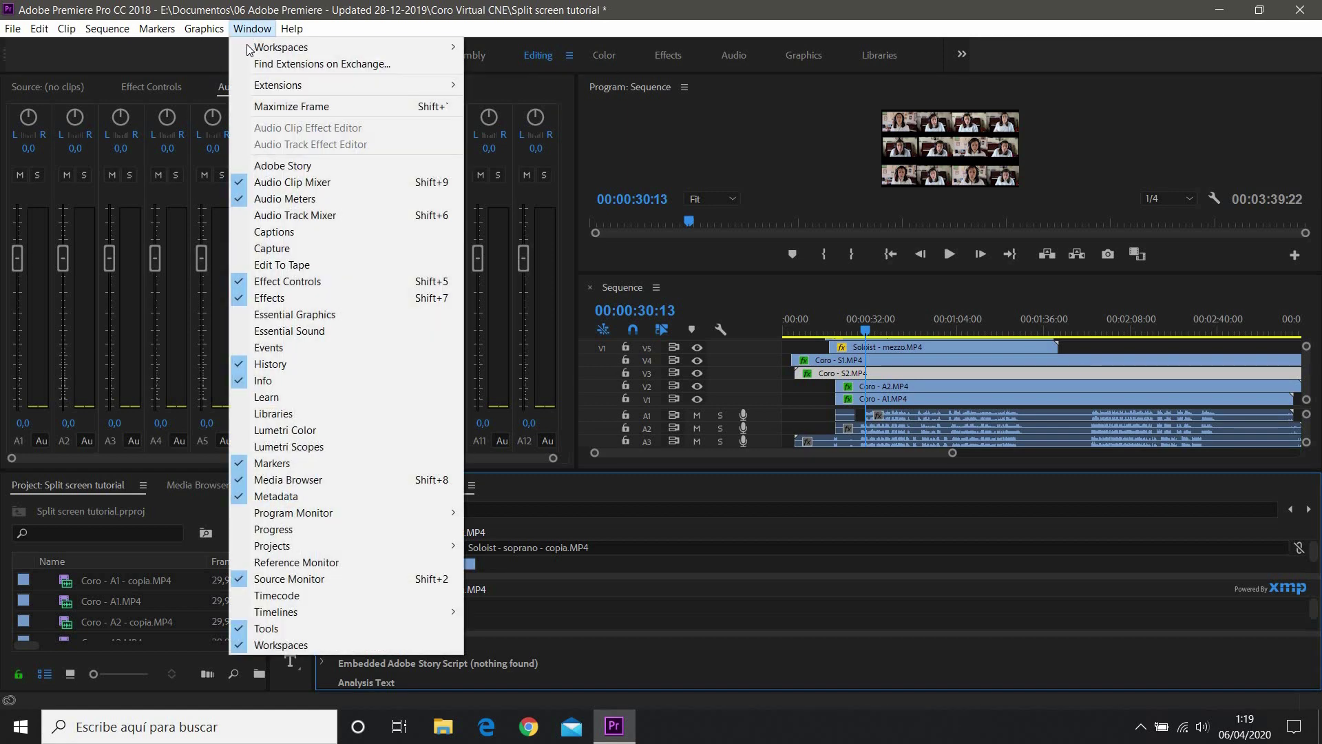
mouse_move(250, 49)
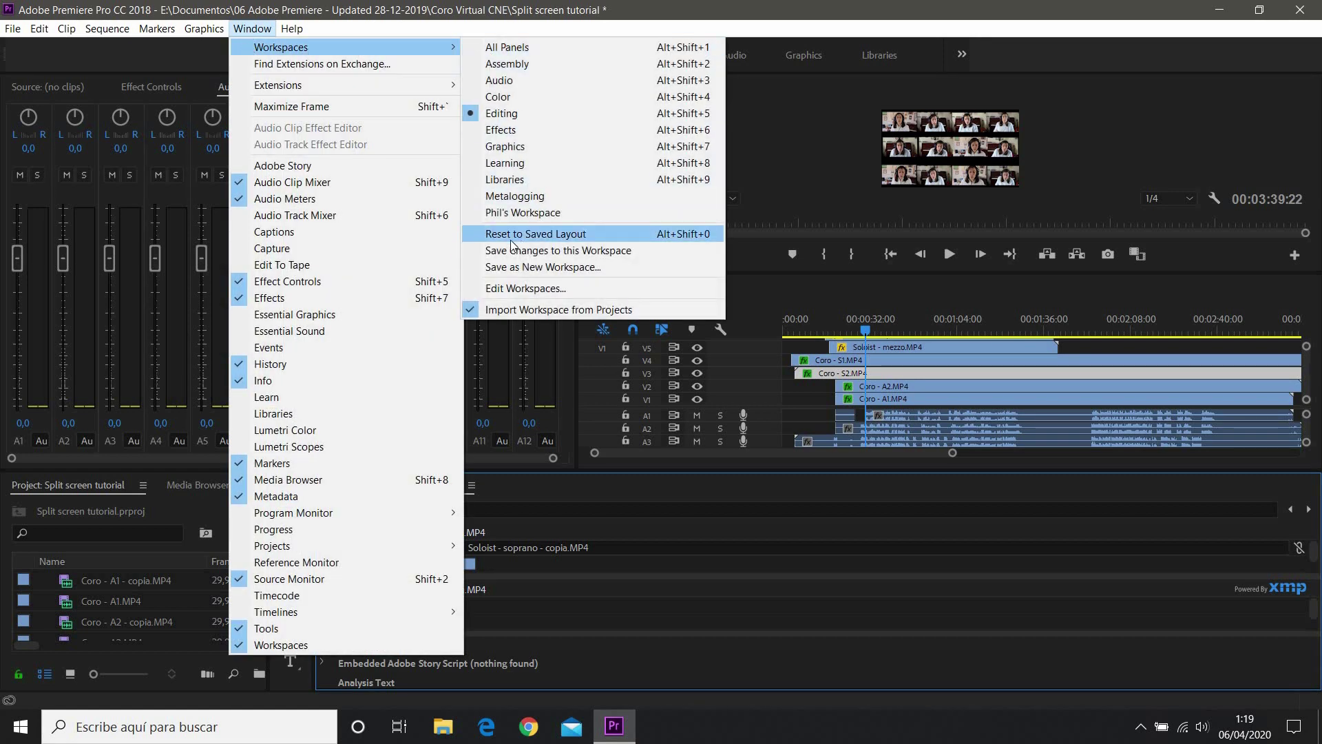
left_click(588, 237)
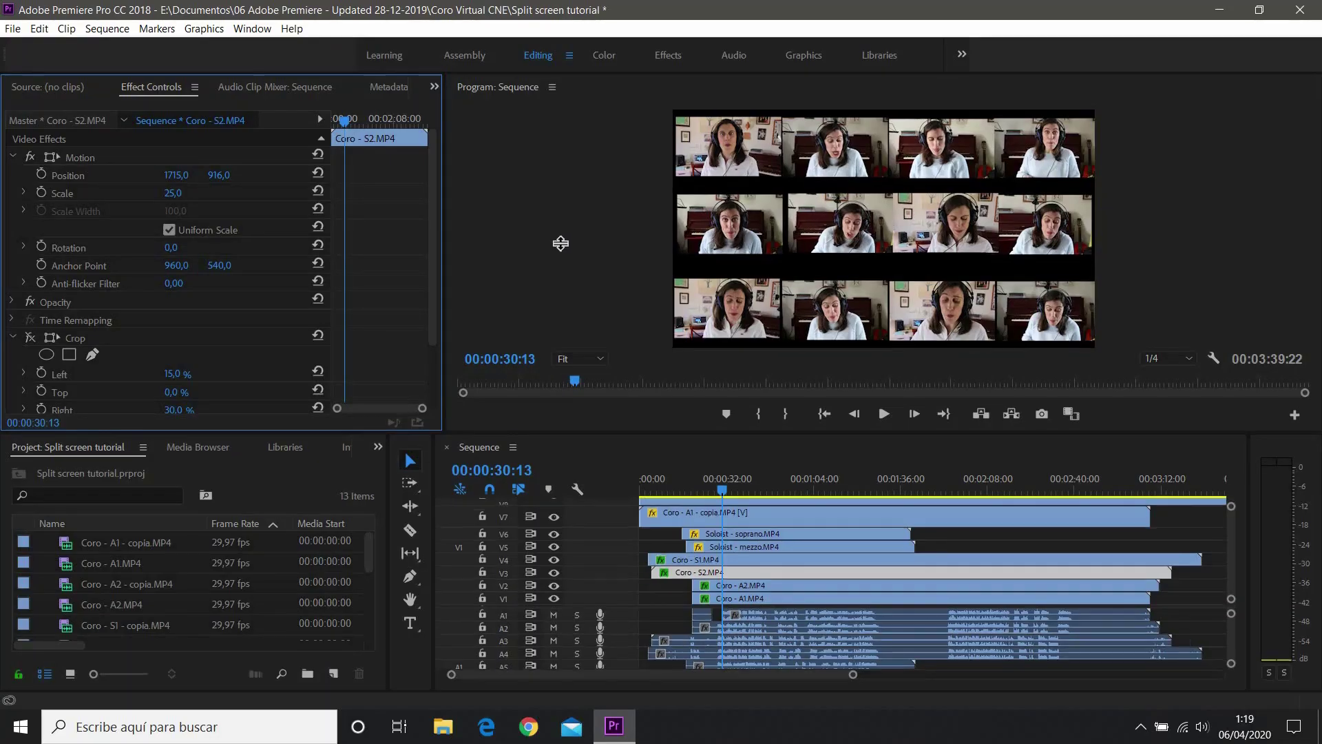
Shift the copied choir and soloist clips on tracks A8 to A12 in time to align their waveforms with the original recordings.
left_click_drag(585, 427, 585, 230)
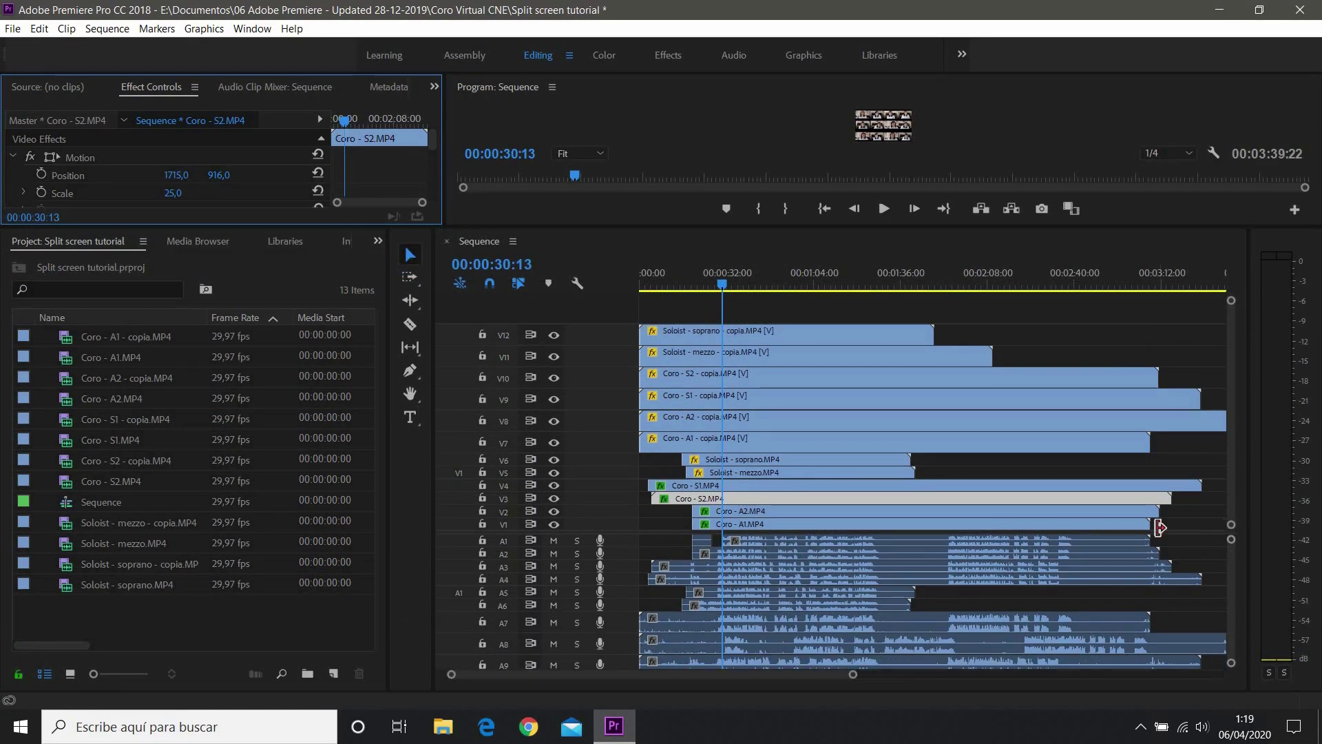
left_click_drag(606, 534, 602, 436)
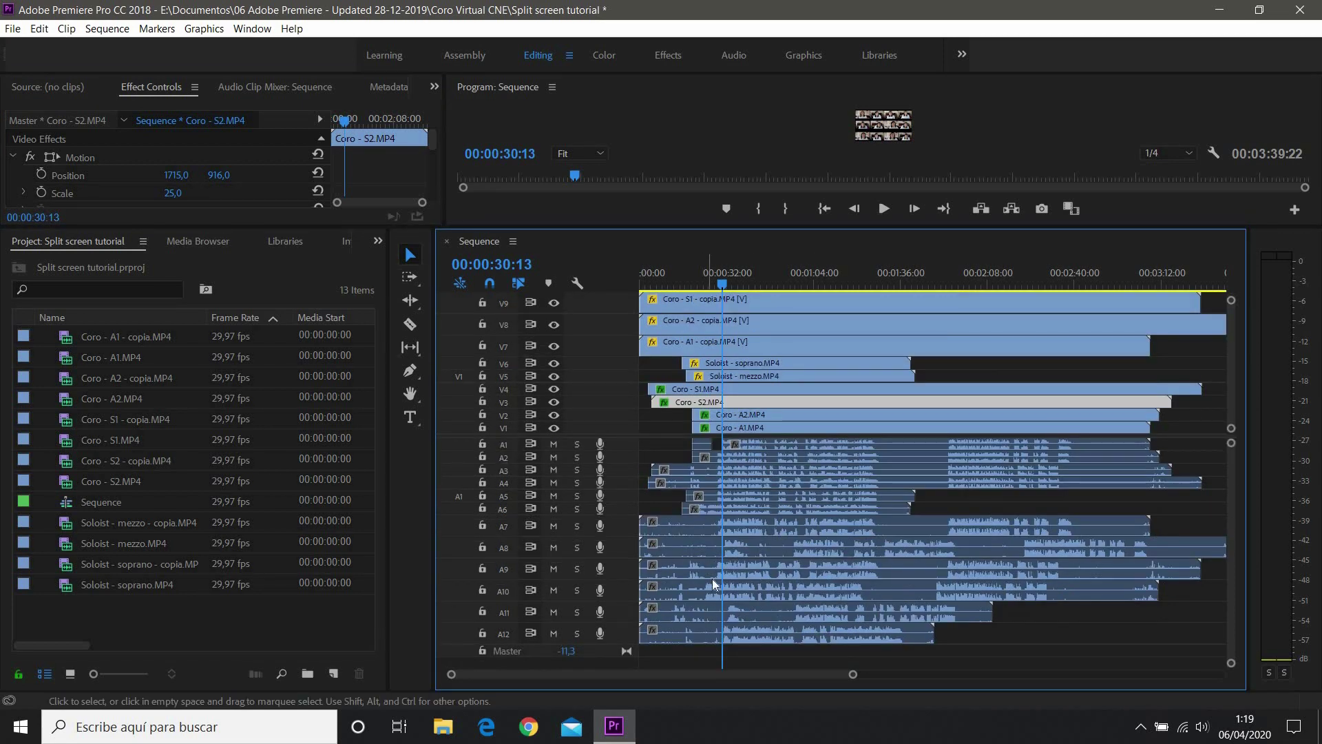
left_click_drag(642, 547, 736, 617)
left_click_drag(642, 634, 699, 635)
left_click(1106, 623)
left_click(744, 611)
scroll(786, 679, "up", 2)
left_click(871, 632)
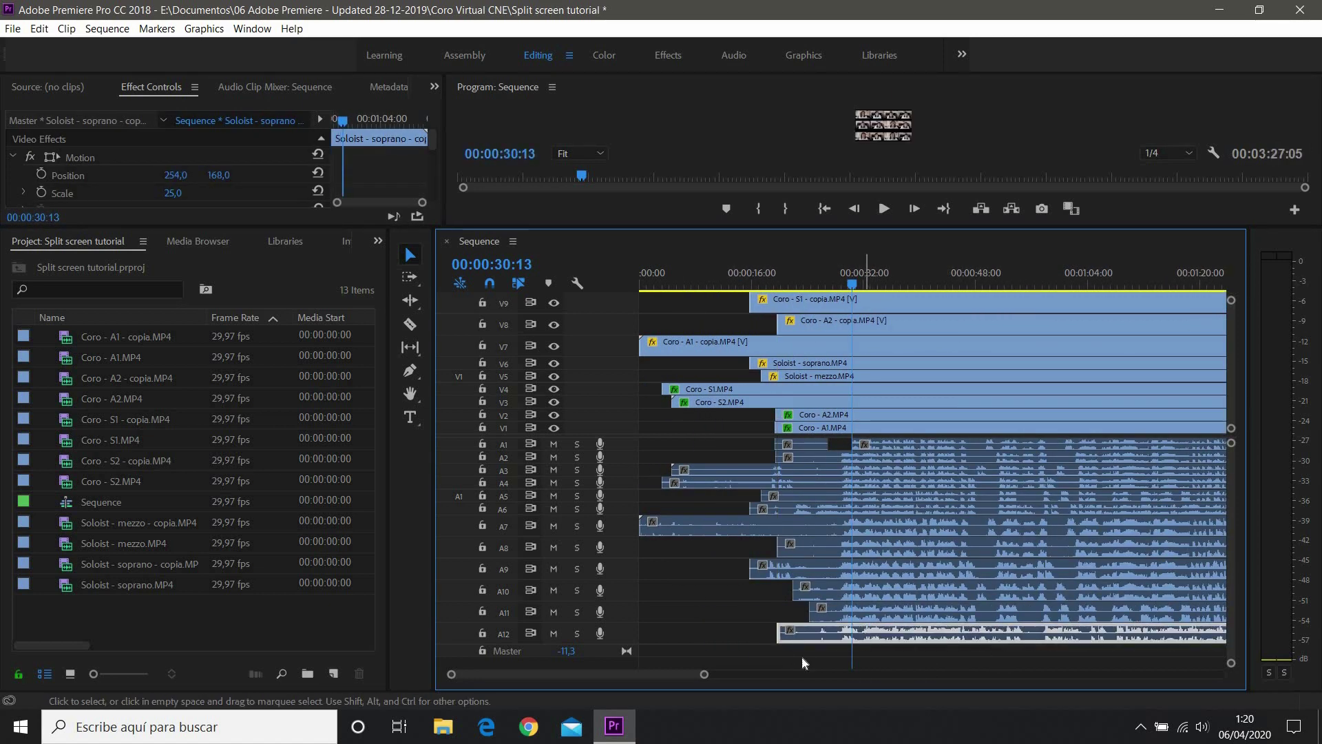
scroll(821, 673, "down", 2)
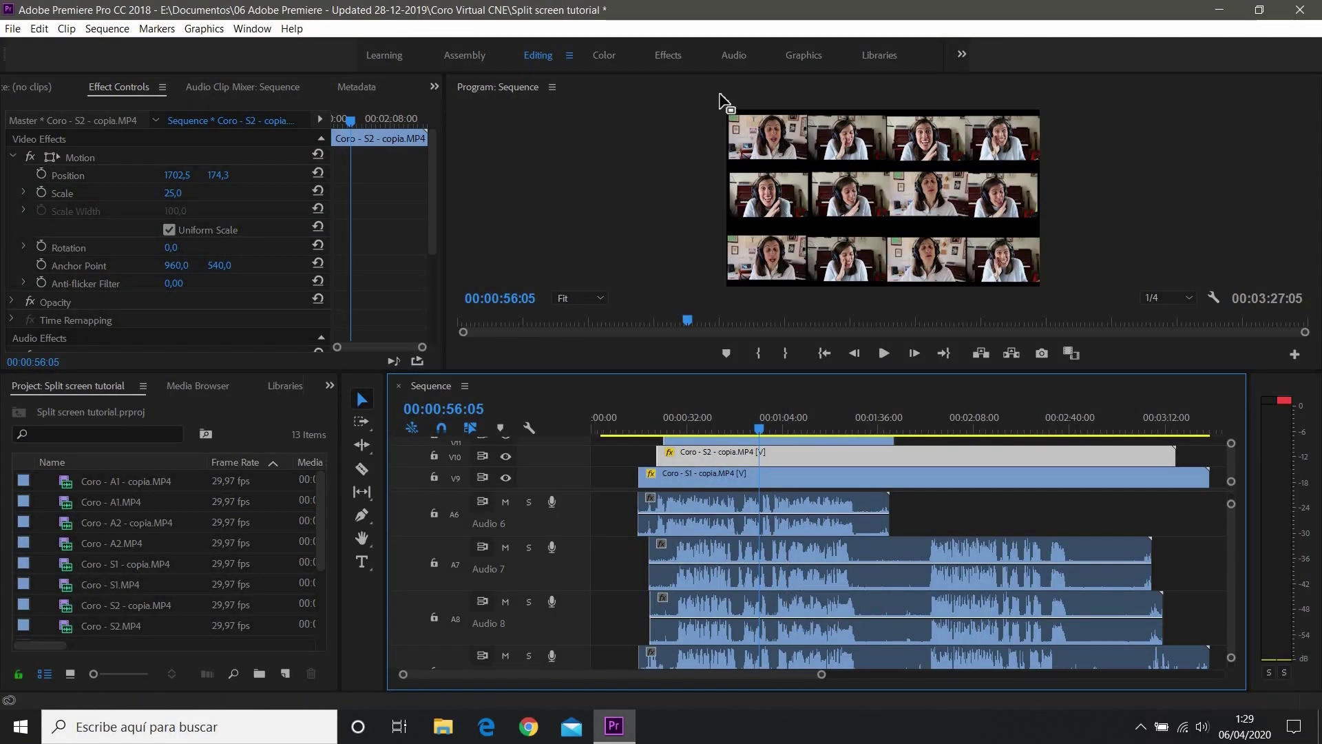
Switch to the Audio workspace and set the automation mode of audio tracks A6 to A12 to Off.
left_click(730, 57)
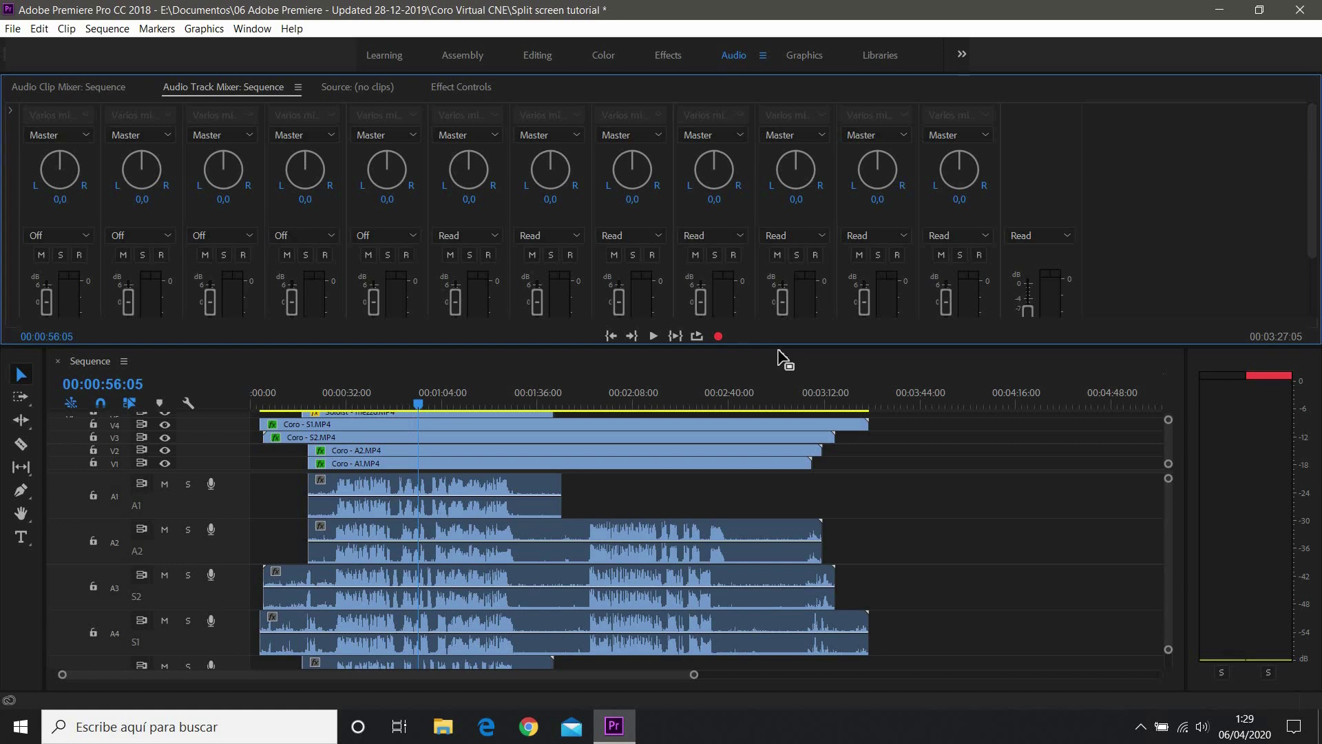
left_click(567, 236)
left_click(561, 252)
left_click(647, 236)
left_click(646, 253)
left_click(740, 235)
left_click(726, 254)
left_click(822, 234)
left_click(809, 251)
left_click(899, 240)
left_click(873, 255)
left_click(984, 236)
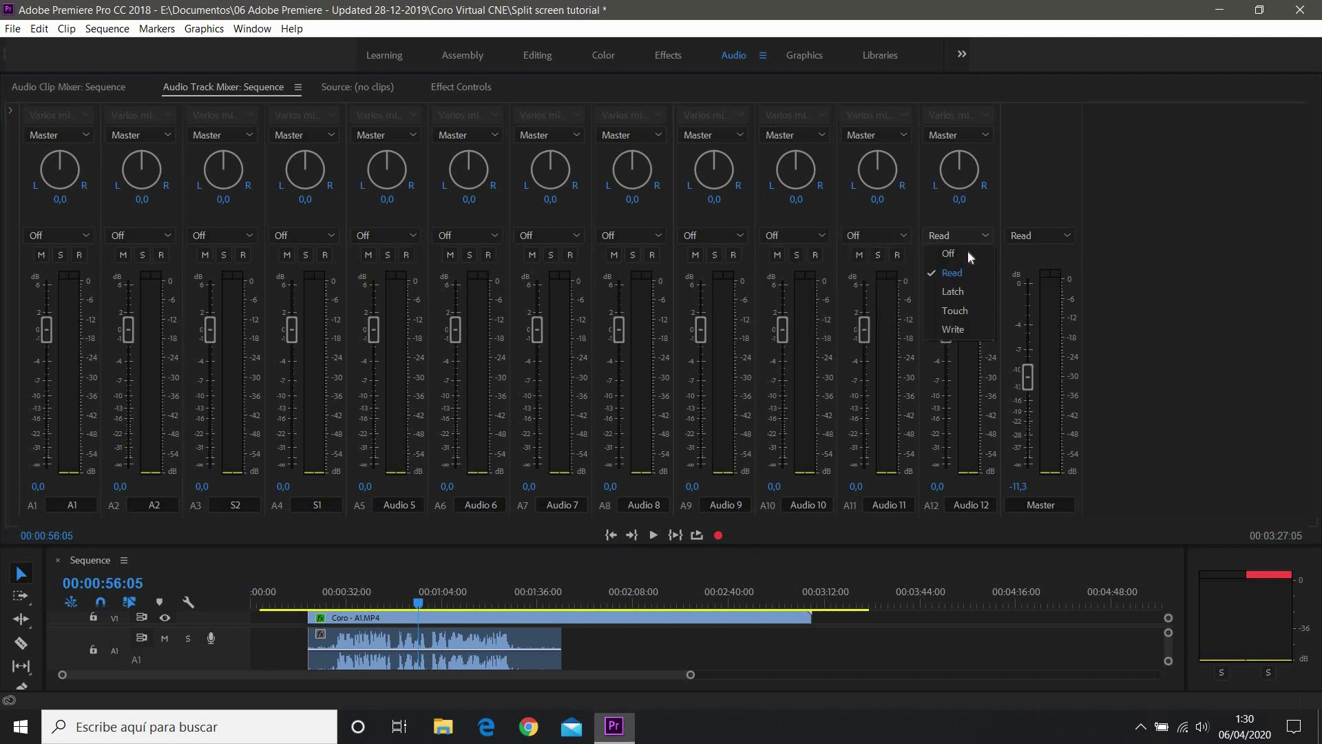
left_click(961, 252)
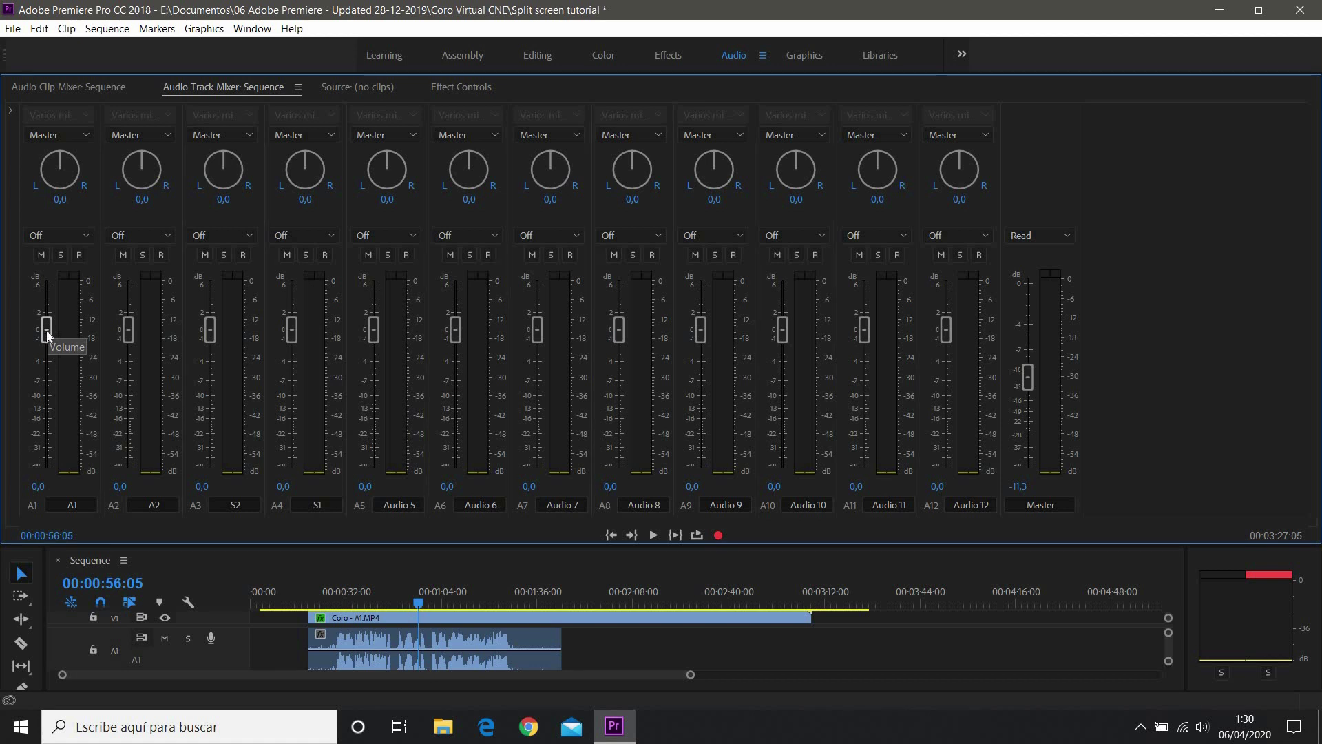
Lower the volume of all twelve audio tracks to between about -12 and -18 dB.
left_click_drag(47, 337, 55, 422)
left_click_drag(123, 330, 162, 411)
left_click_drag(211, 329, 212, 407)
left_click_drag(292, 329, 293, 413)
left_click_drag(373, 329, 375, 404)
left_click_drag(455, 329, 457, 423)
left_click_drag(537, 329, 538, 417)
left_click_drag(619, 329, 620, 415)
left_click_drag(702, 340, 701, 409)
left_click_drag(783, 329, 795, 422)
left_click_drag(864, 330, 866, 418)
left_click_drag(947, 331, 947, 422)
Raise the Master volume to 0 dB.
mouse_move(1028, 377)
left_mouse_down()
mouse_move(1027, 345)
mouse_move(1028, 379)
left_mouse_up()
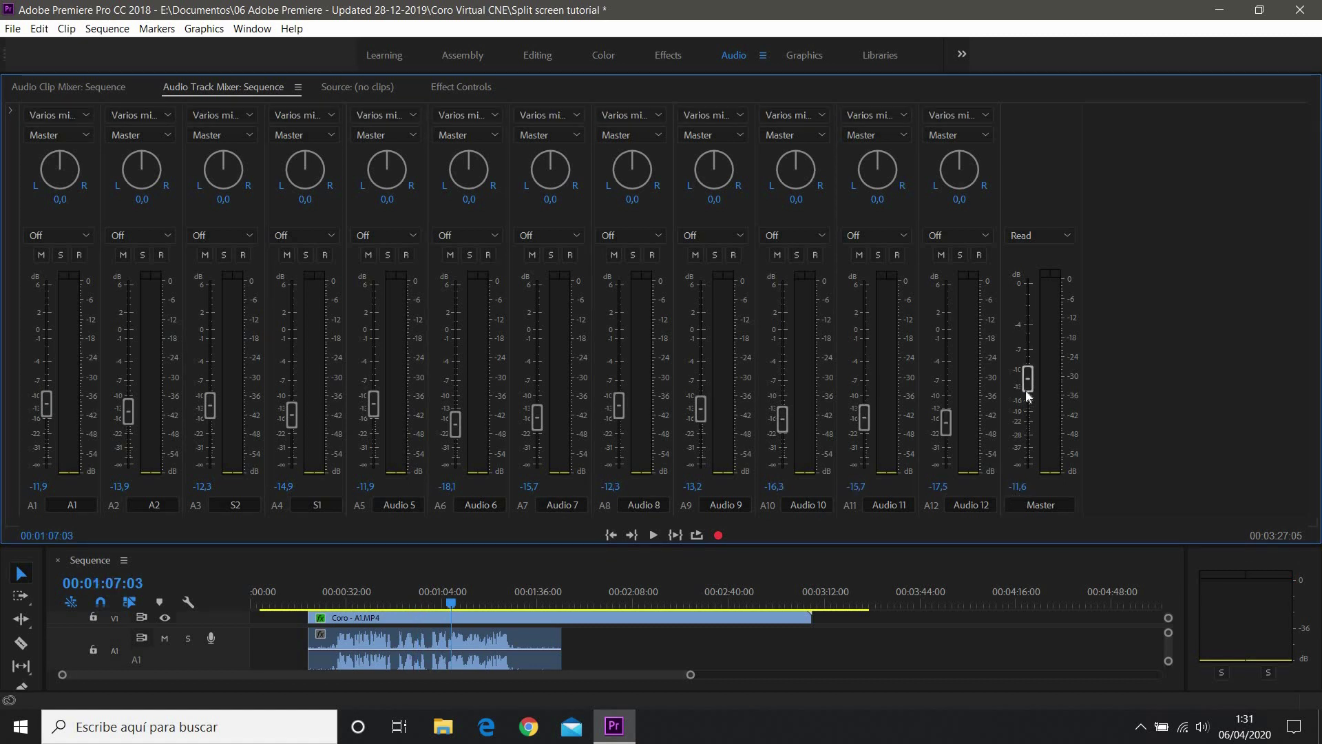
left_click_drag(1031, 370, 1029, 282)
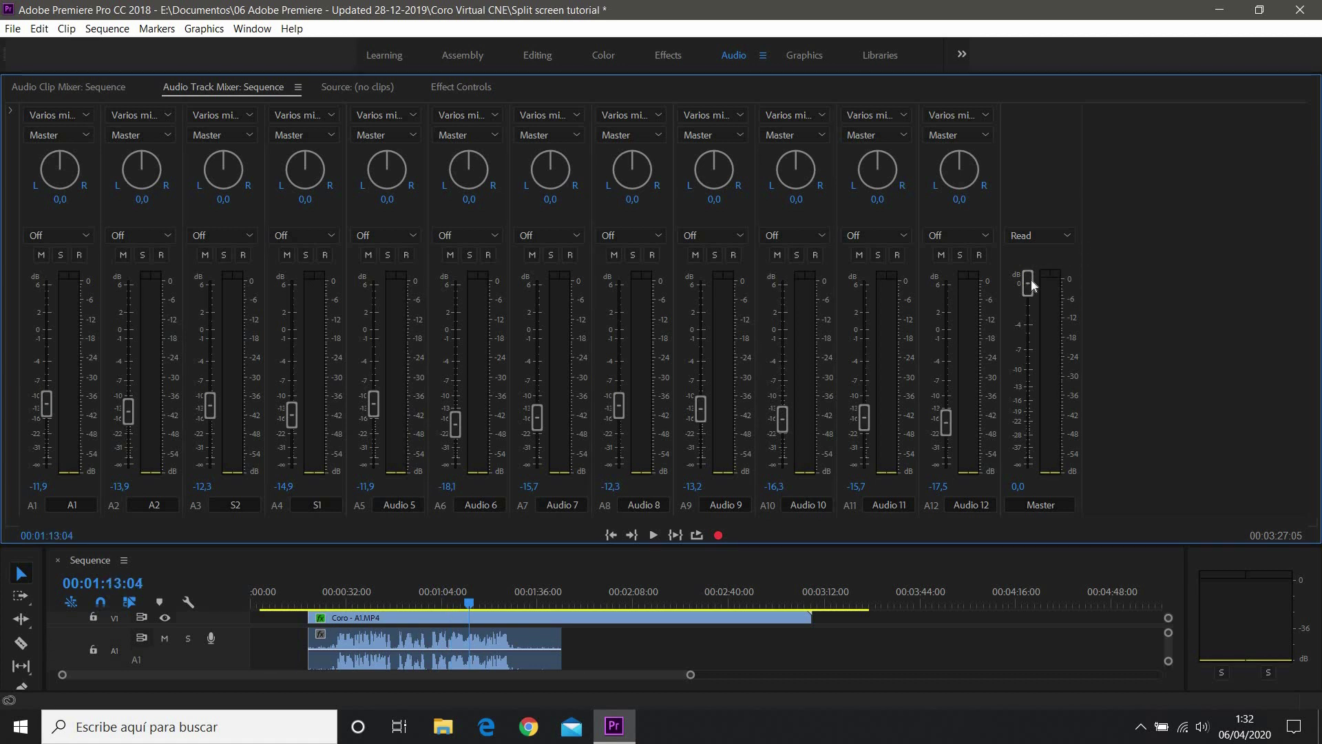
Raise the twelve track volumes to between about -6 and -3 dB and play a short passage of the mix.
left_click_drag(290, 420, 286, 370)
left_click_drag(212, 407, 210, 360)
left_click_drag(455, 424, 454, 358)
left_click_drag(537, 417, 537, 370)
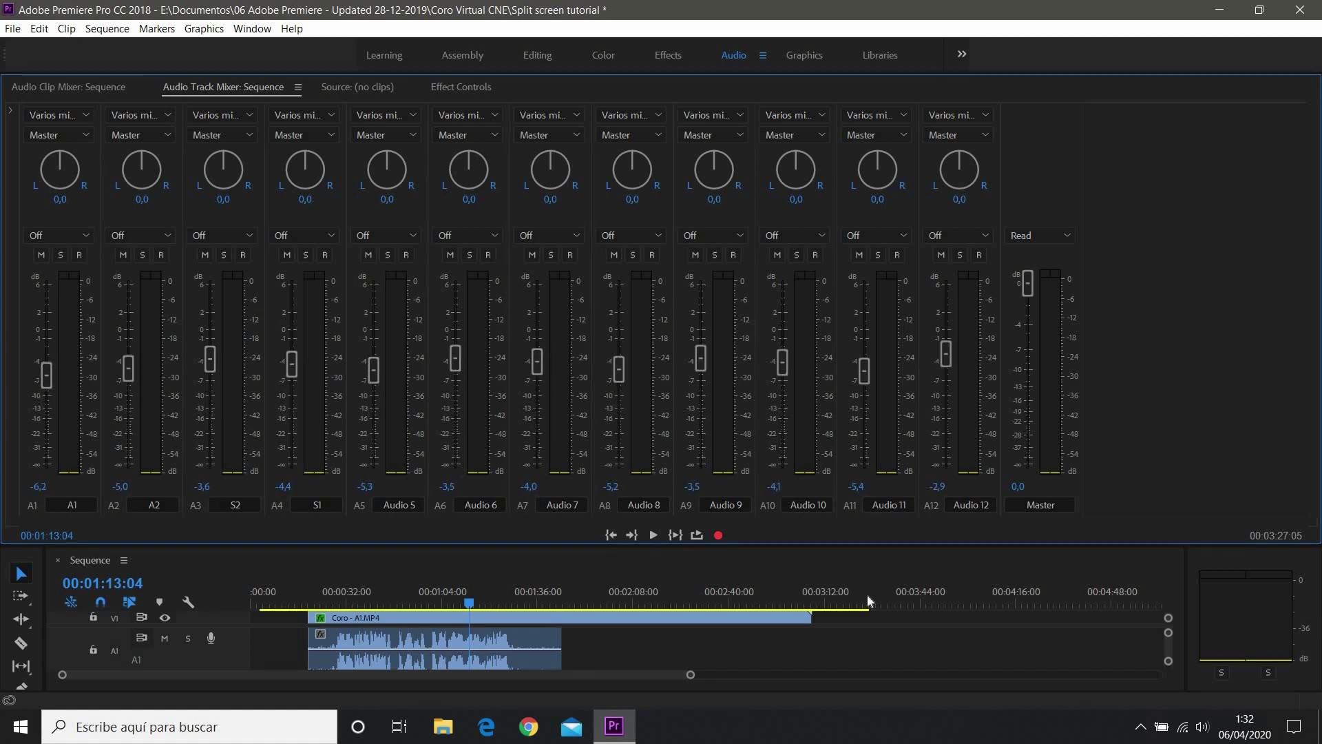
key("space")
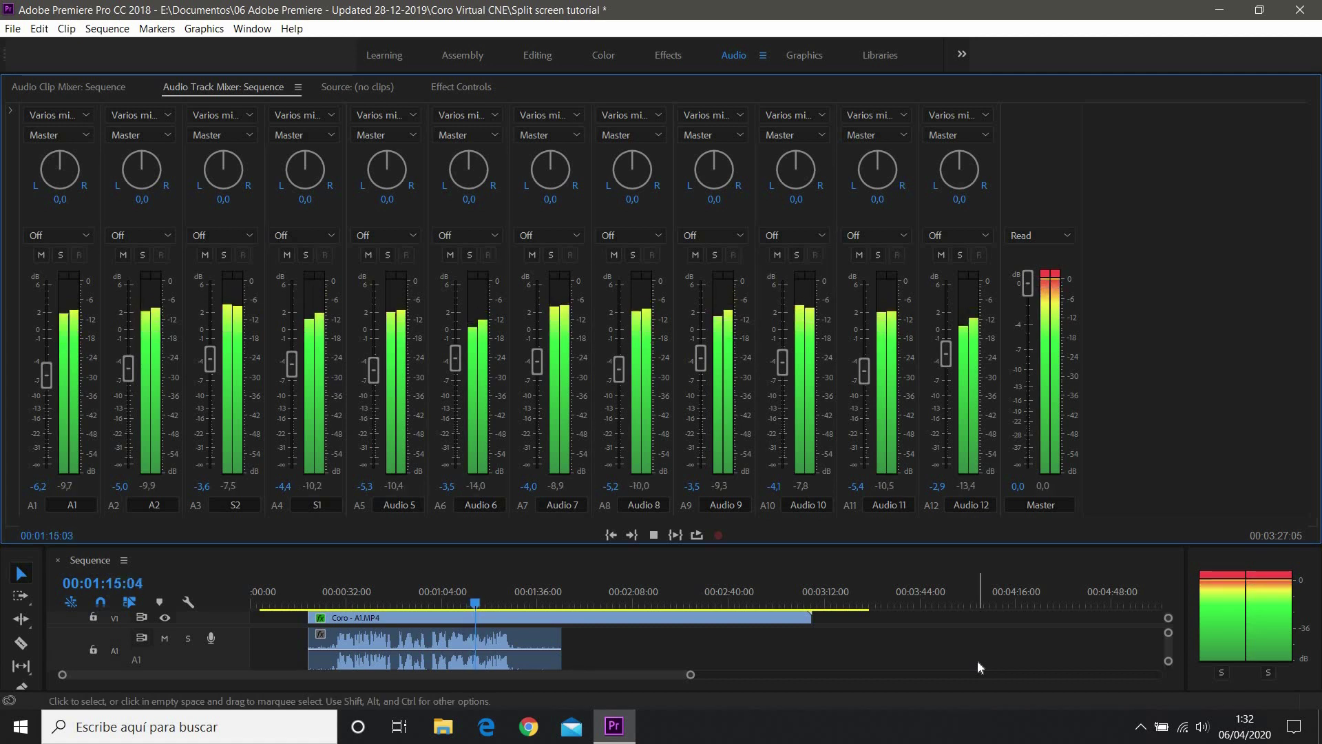
key("space")
Lower the twelve track volumes to between about -13 and -18 dB and play the mix against the Master level.
left_click_drag(947, 353, 946, 419)
left_click_drag(864, 371, 865, 416)
left_click_drag(783, 361, 781, 422)
left_click_drag(700, 357, 700, 422)
left_click_drag(619, 368, 618, 413)
left_click_drag(537, 361, 536, 413)
left_click_drag(454, 357, 454, 410)
left_click_drag(373, 371, 365, 432)
left_click_drag(291, 364, 292, 422)
left_click_drag(210, 358, 210, 415)
left_click_drag(129, 368, 128, 411)
left_click_drag(46, 375, 46, 408)
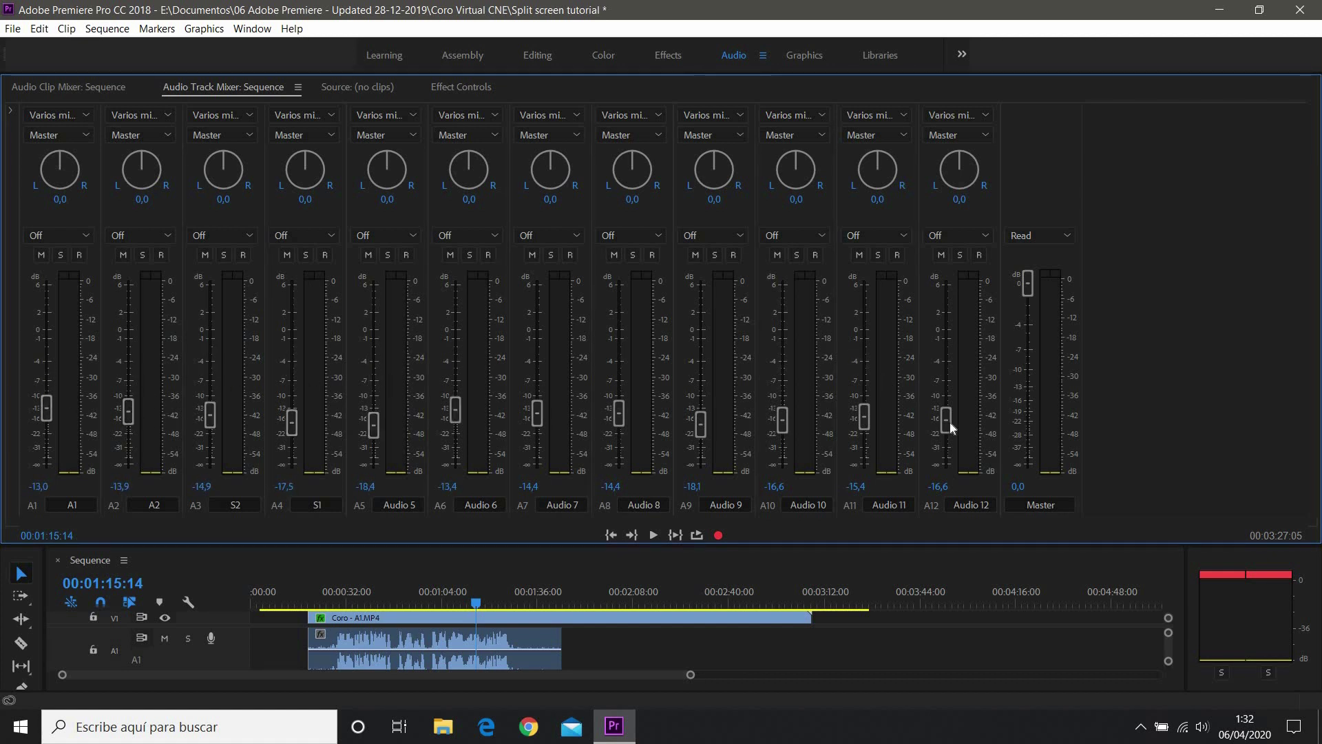
key("space")
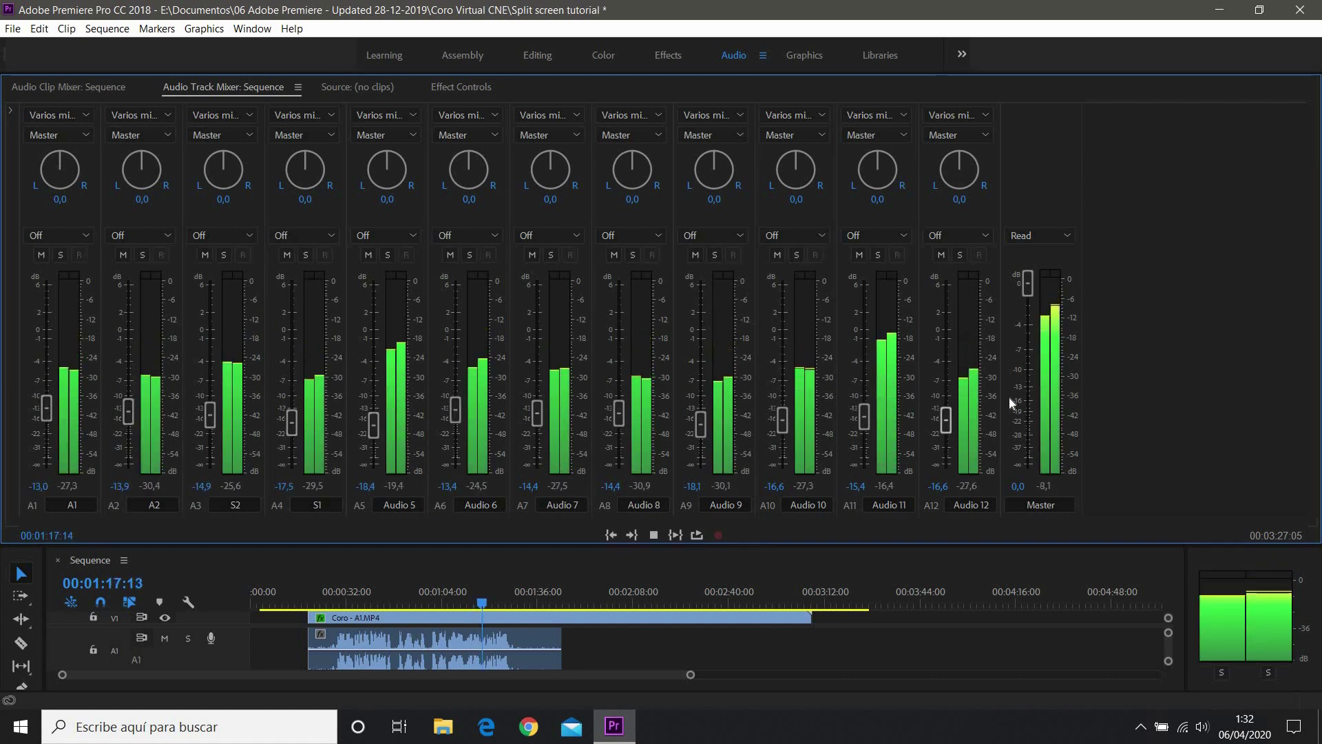
key("space")
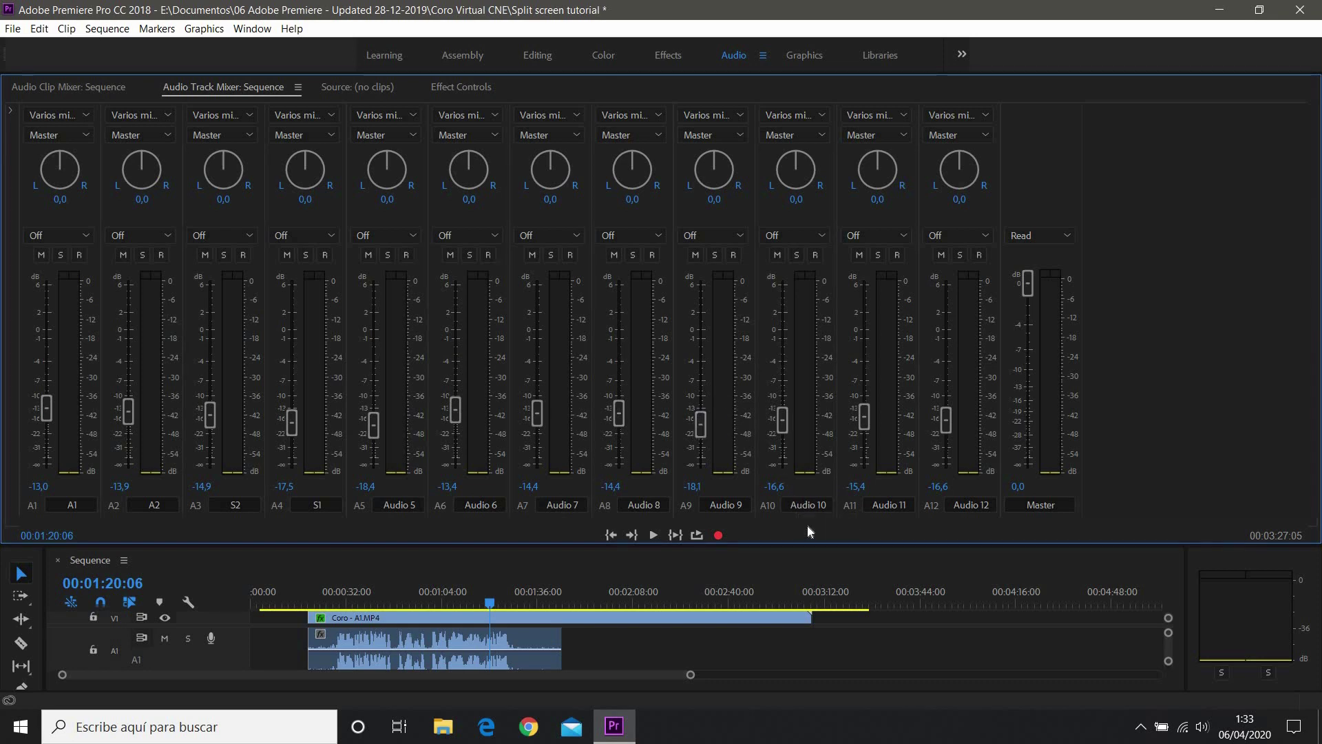
Add an audio submix track below Audio 12 and enlarge the track mixer to show its channel.
left_click_drag(441, 543, 451, 221)
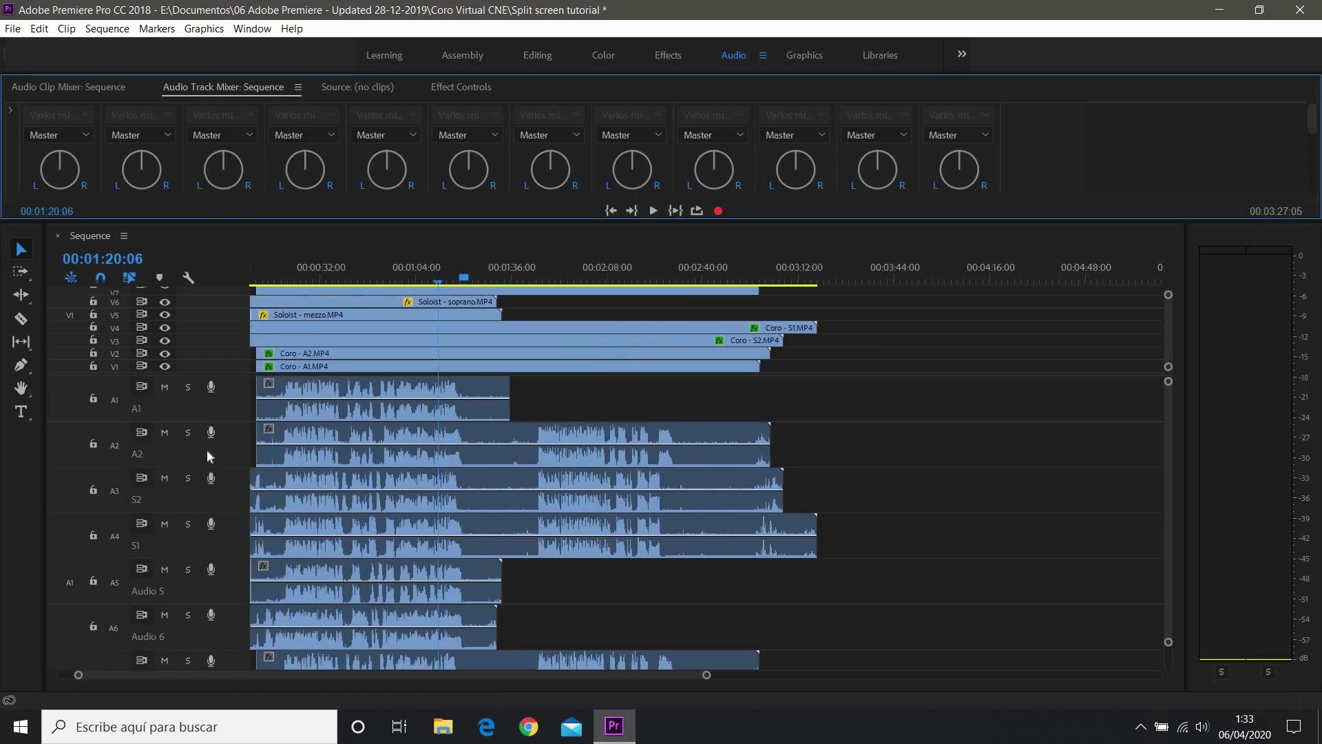
left_click_drag(1168, 494, 1167, 522)
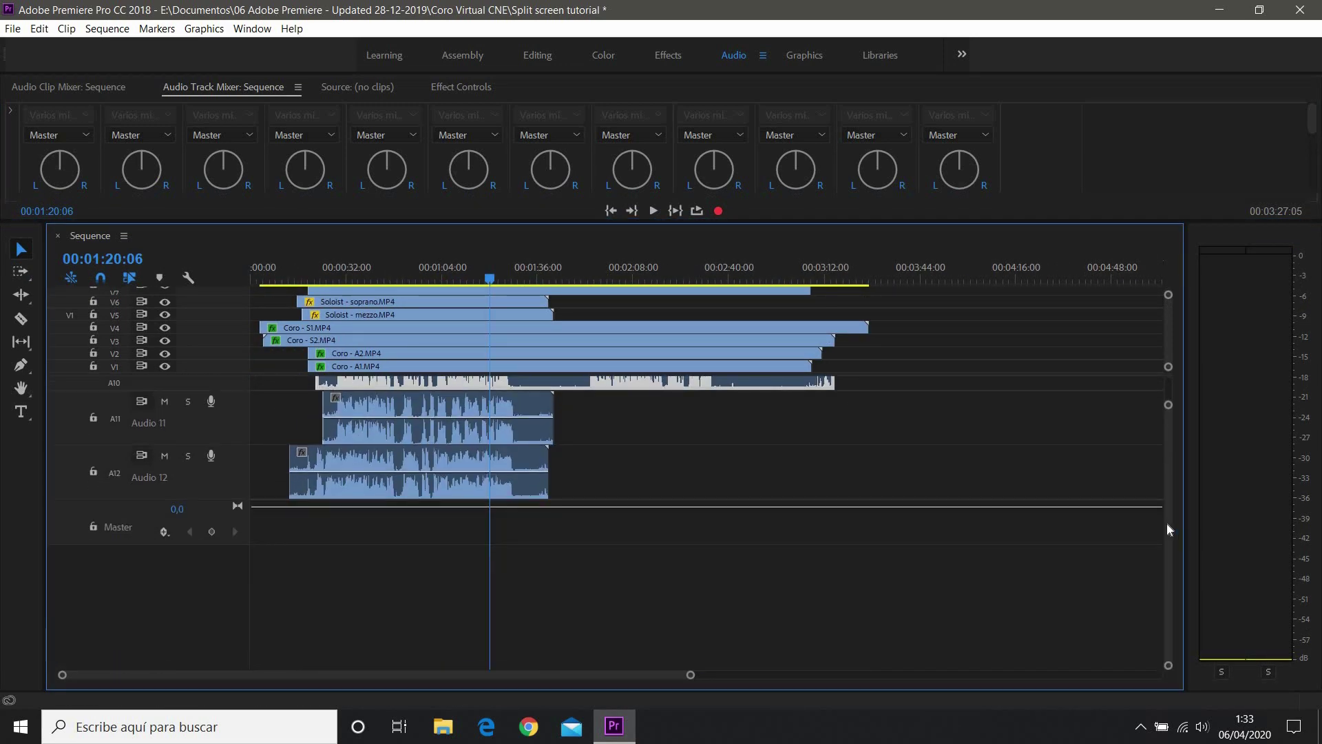
right_click(212, 475)
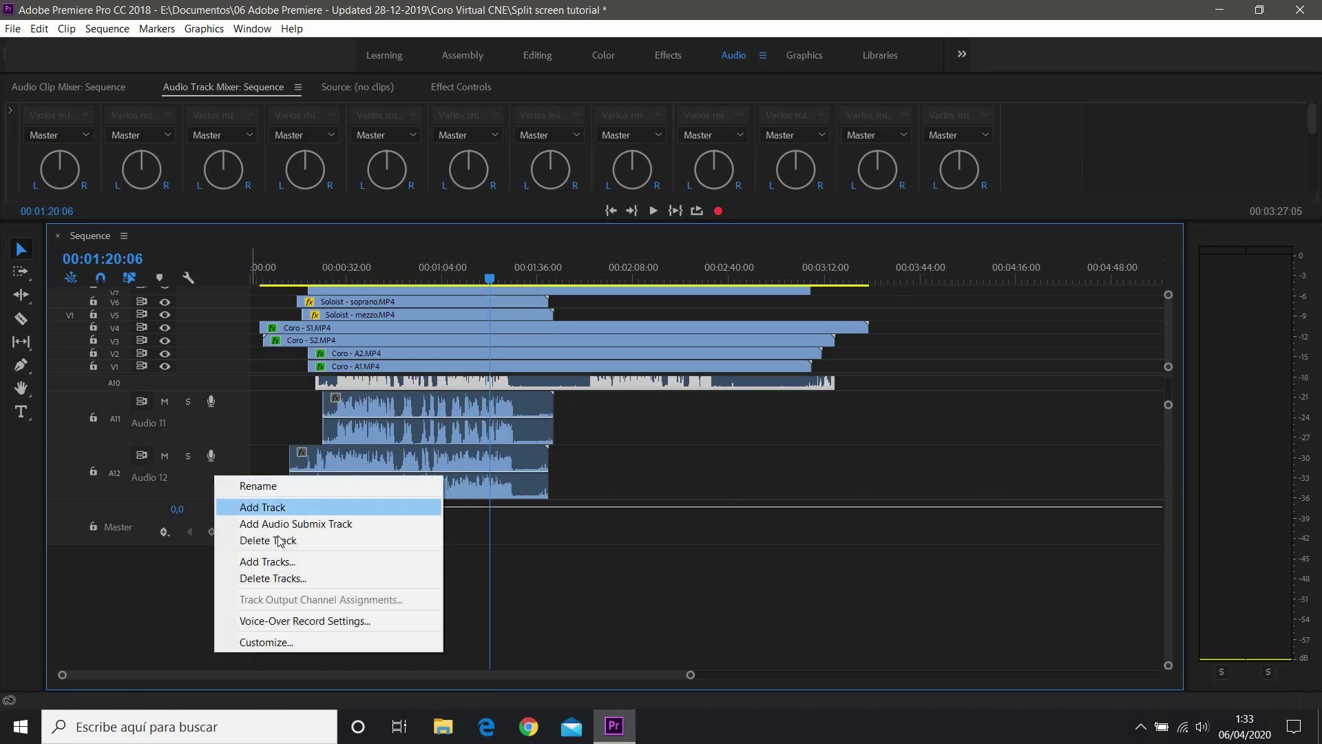
left_click(341, 524)
left_click_drag(1164, 474, 1174, 560)
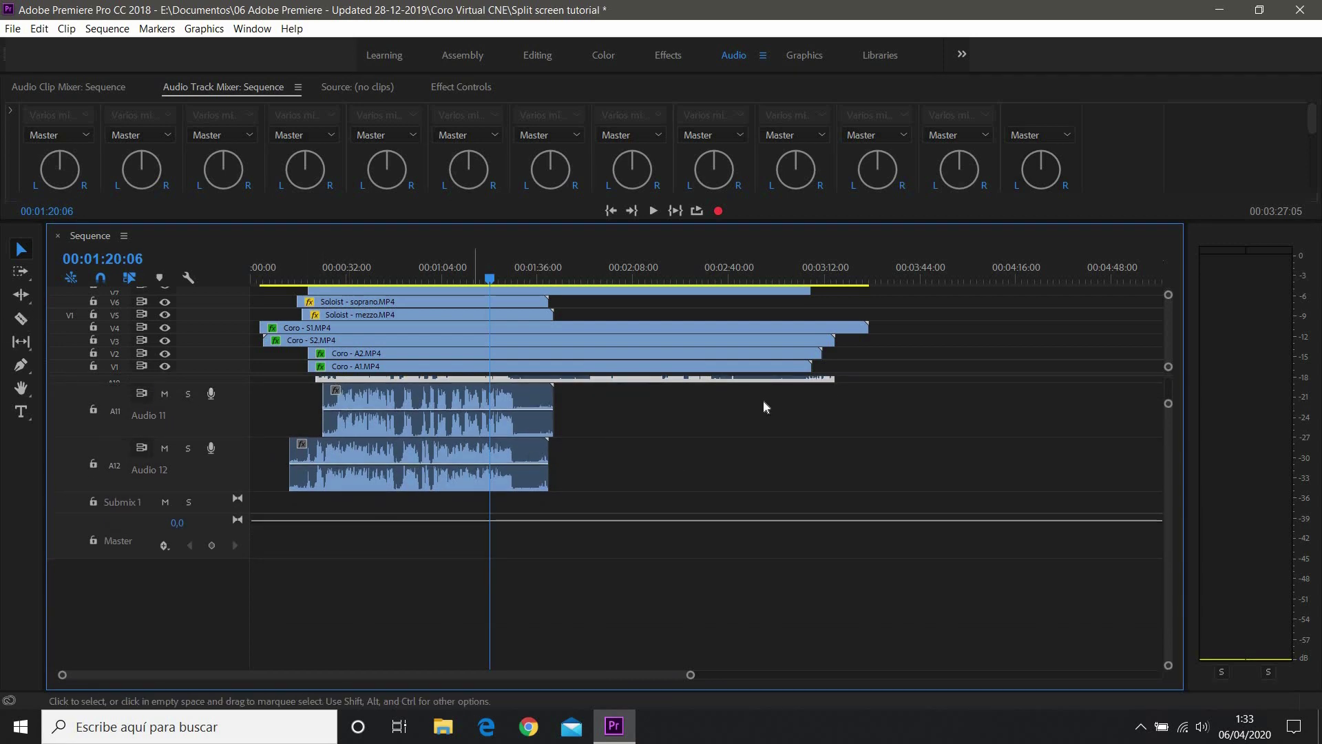
left_click_drag(574, 219, 583, 526)
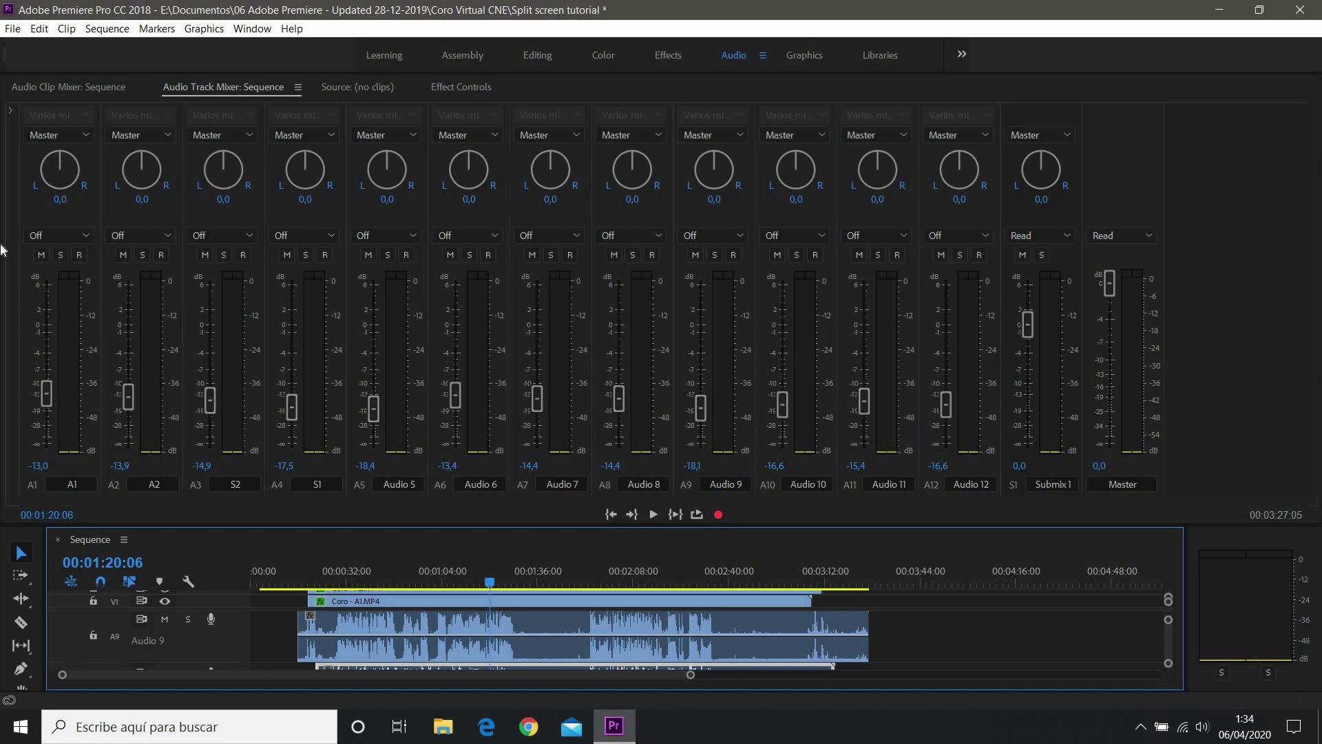
Add a Surround Reverb effect to the first effect slot of the Submix 1 channel.
left_click(10, 116)
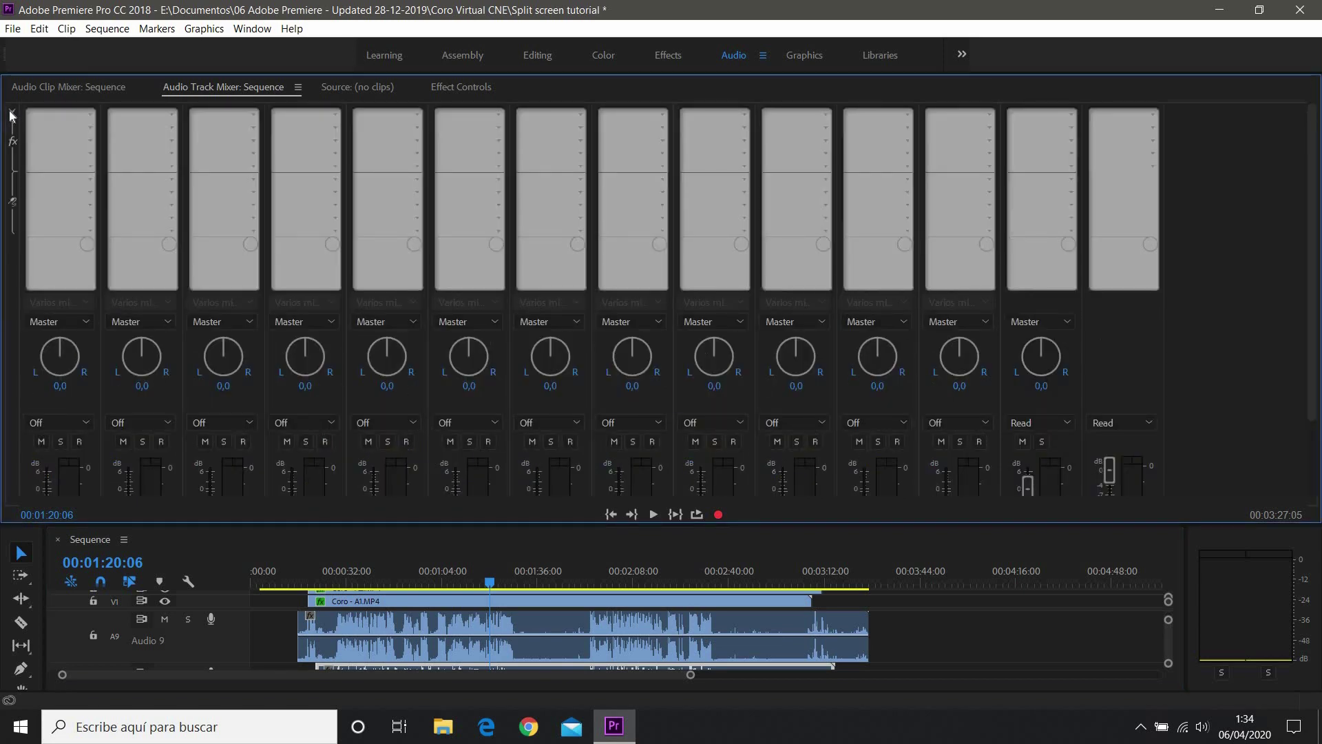
left_click(1072, 115)
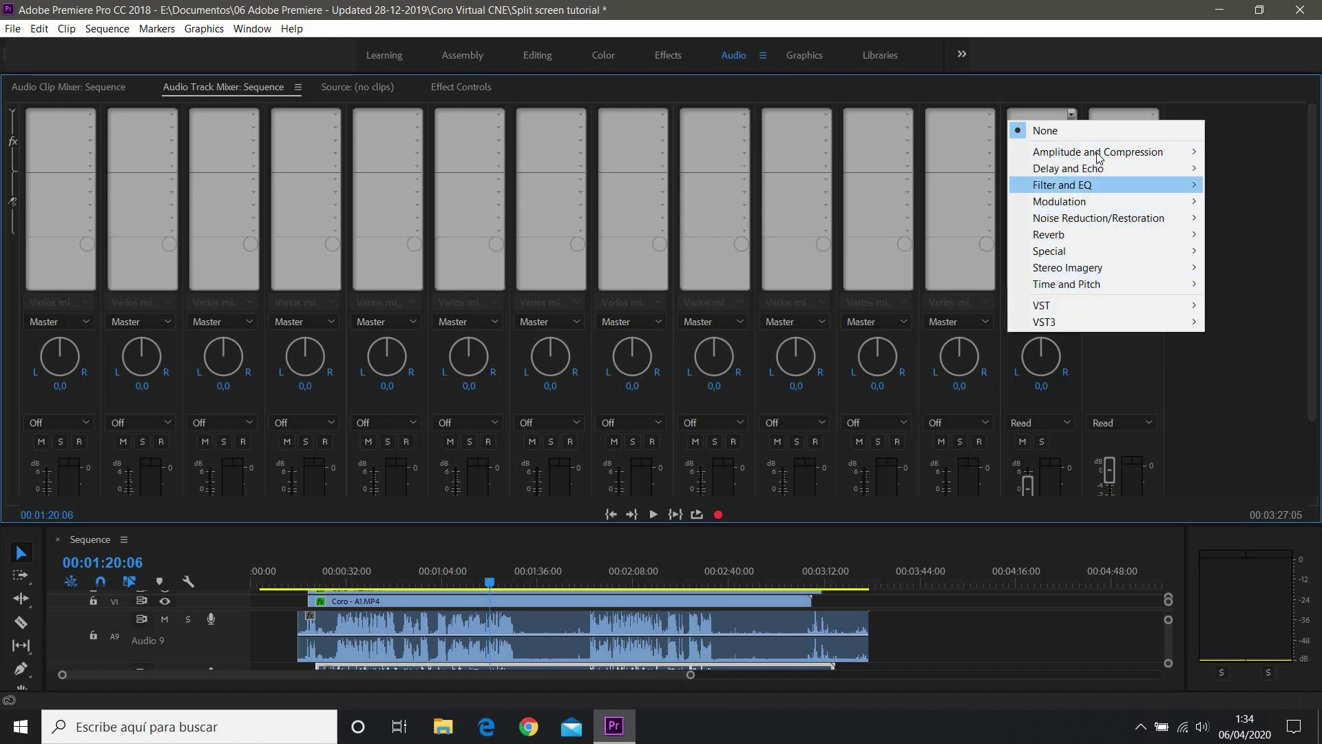
mouse_move(1072, 237)
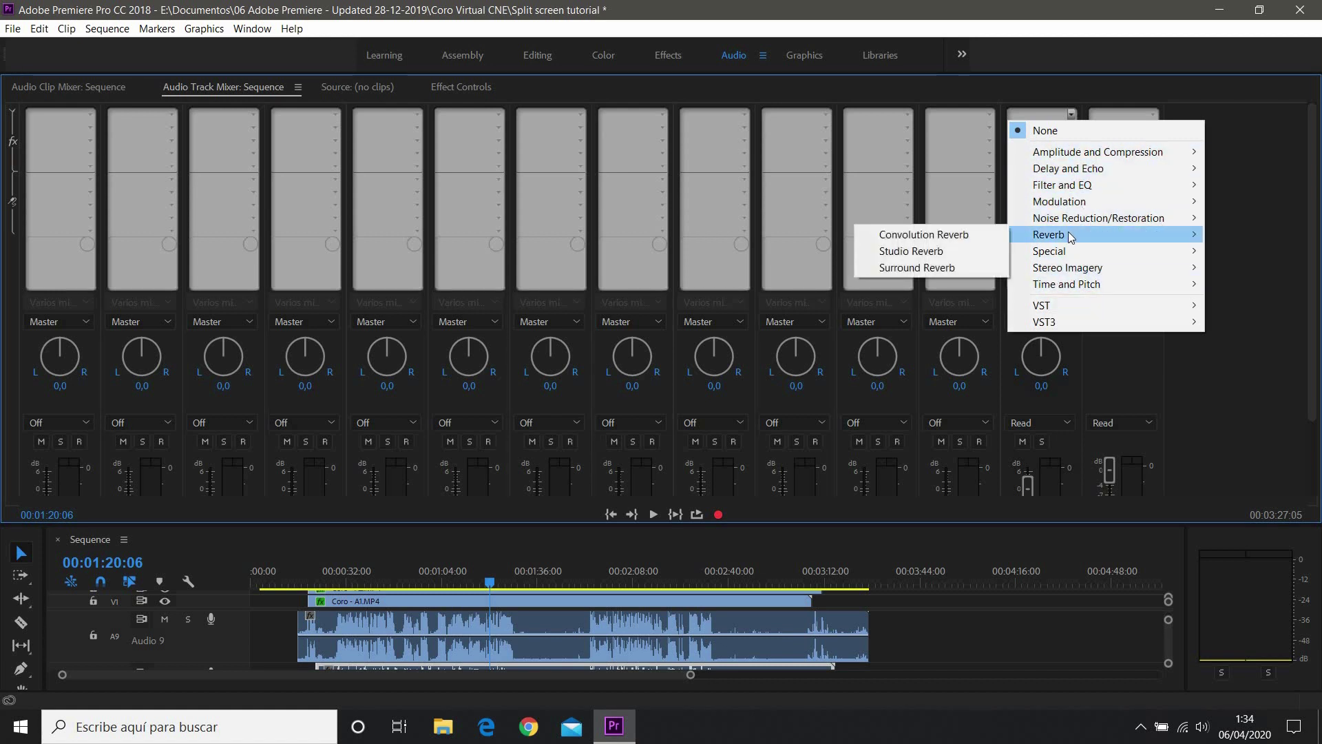
left_click(922, 268)
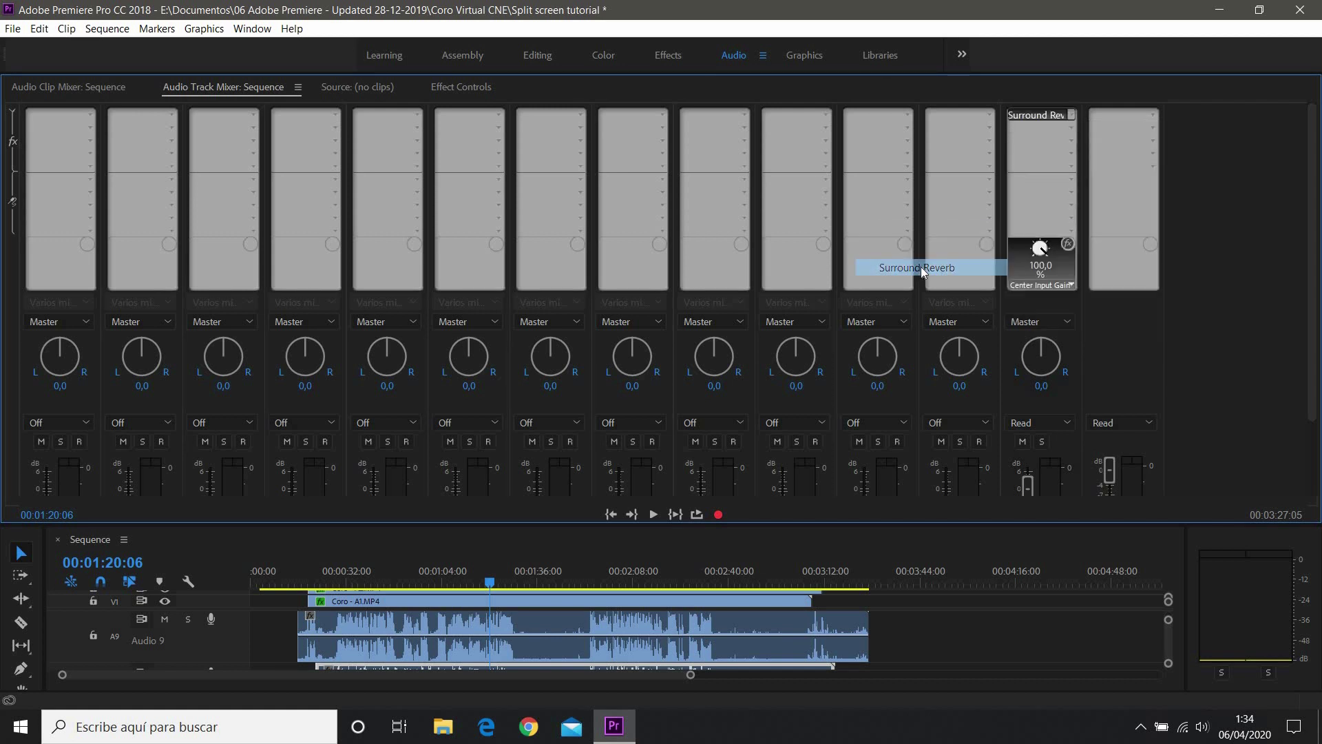
Apply the Auditorium preset to Submix 1's Surround Reverb and choose the Large Concert Hall impulse.
double_click(1031, 117)
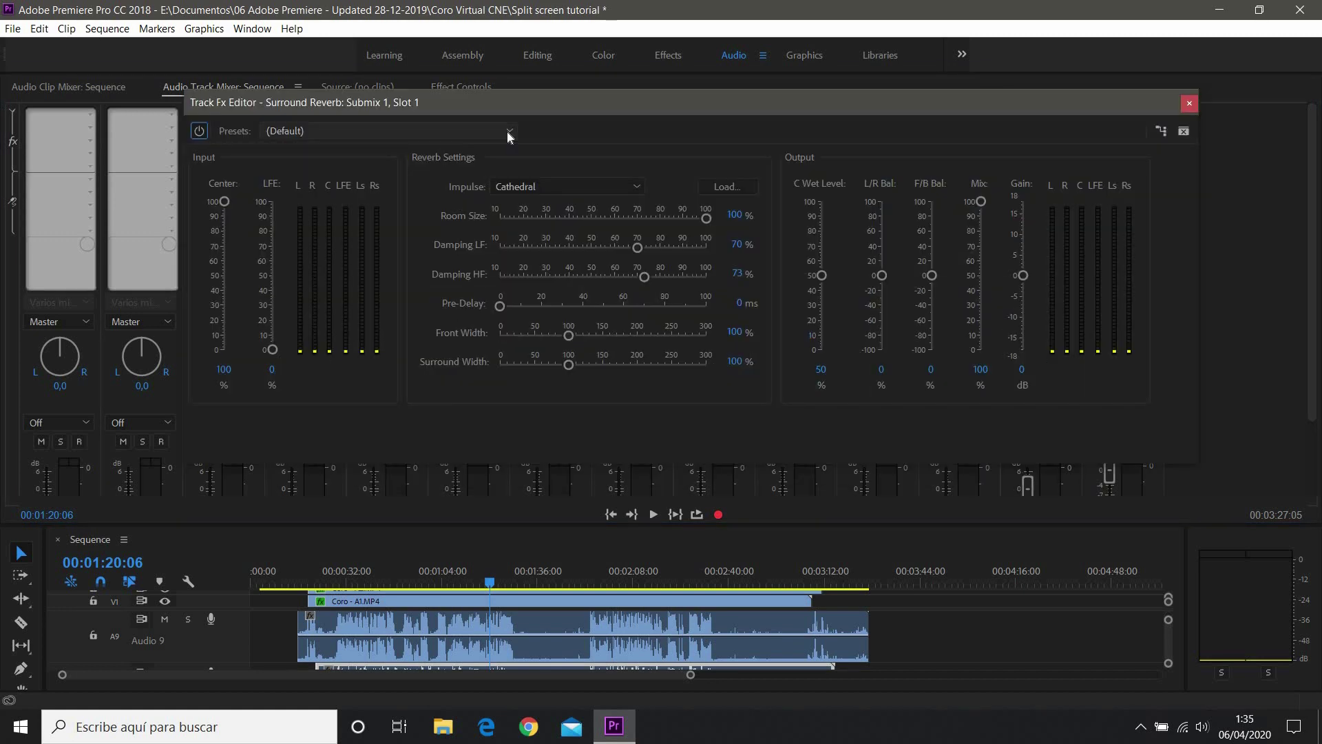
left_click(508, 131)
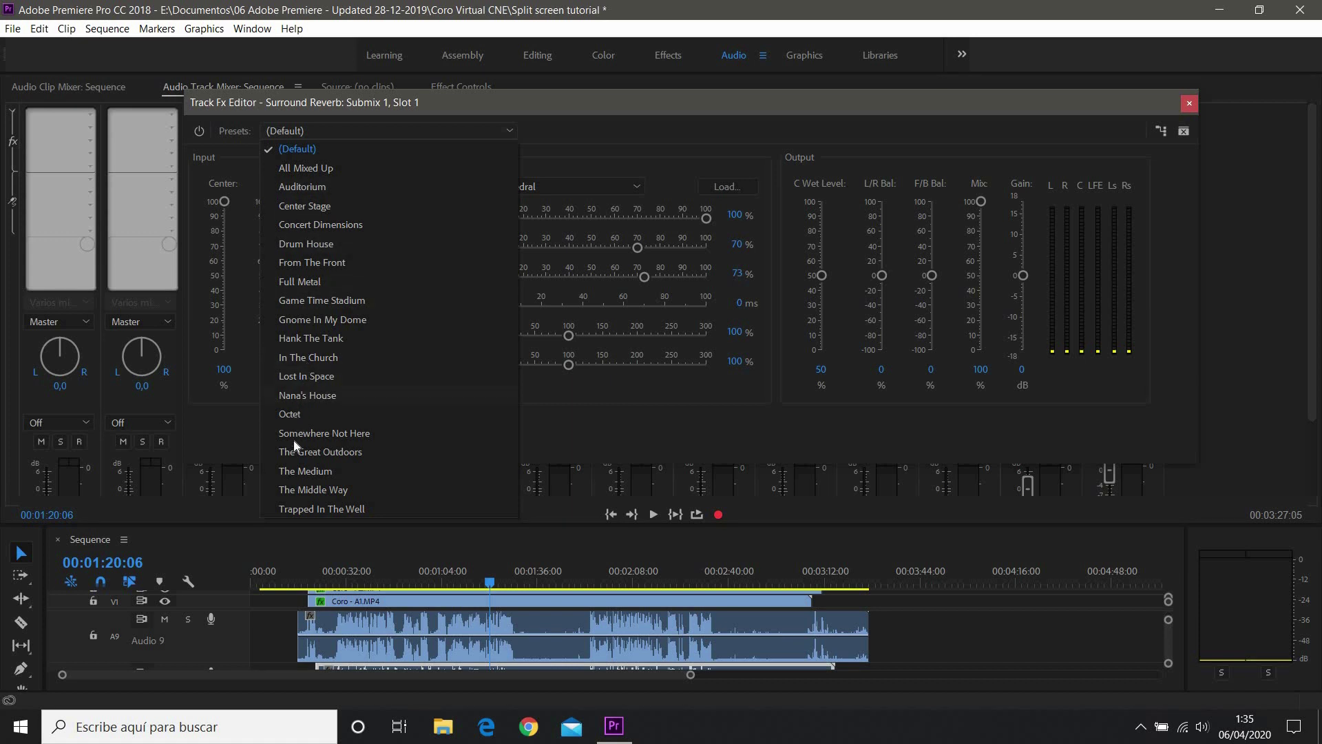
left_click(303, 188)
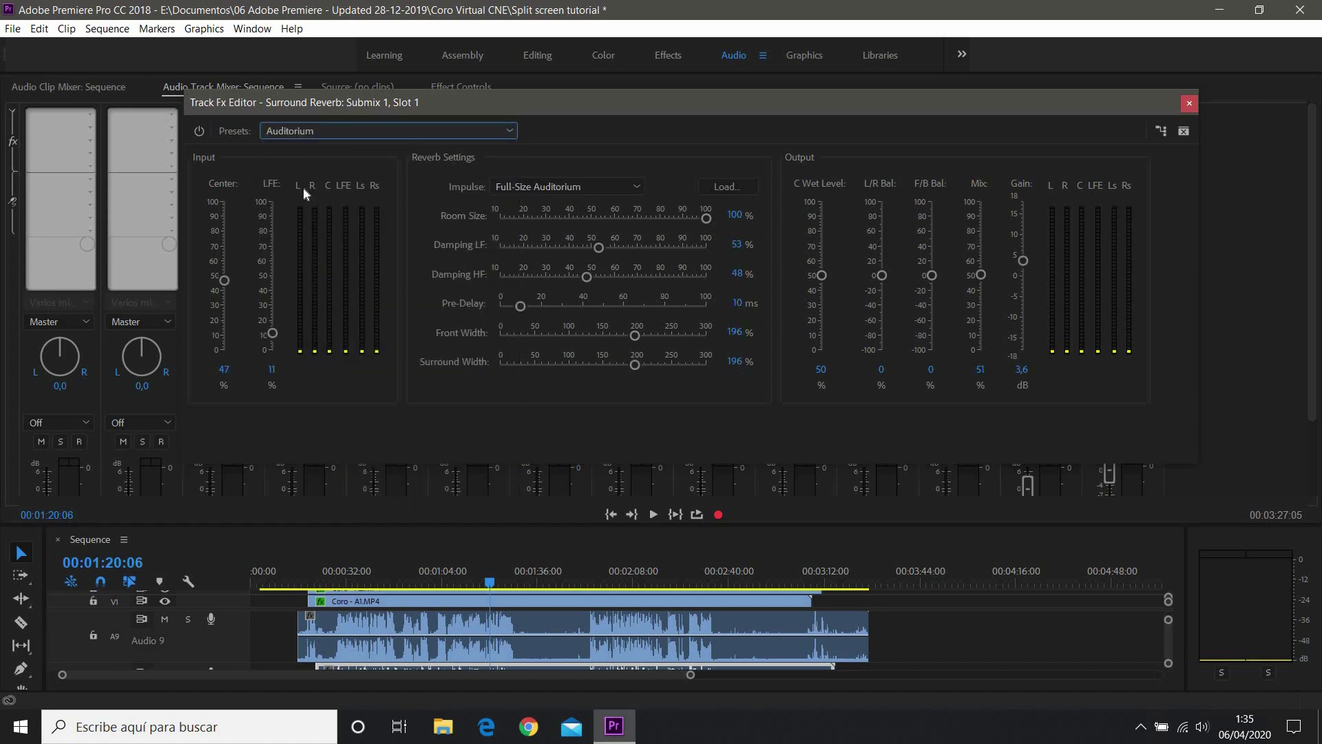
left_click(629, 186)
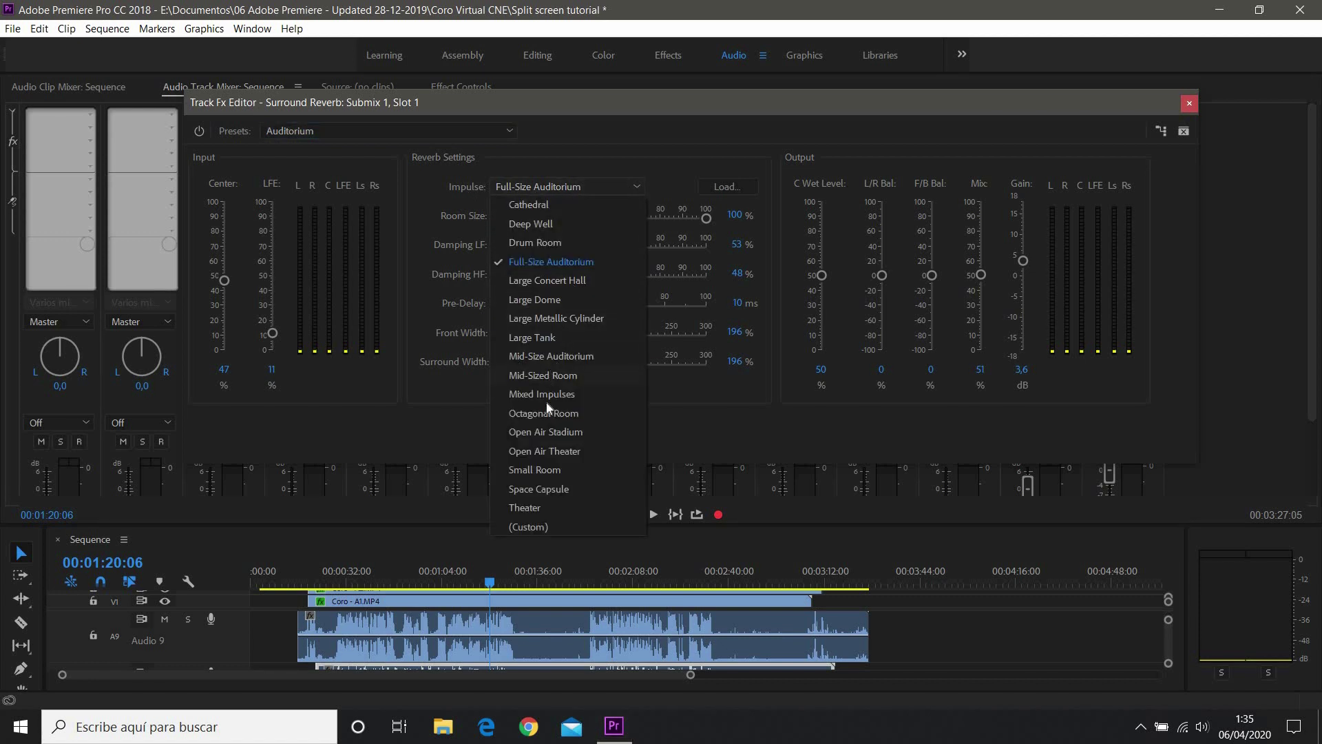
left_click(557, 281)
key("Escape")
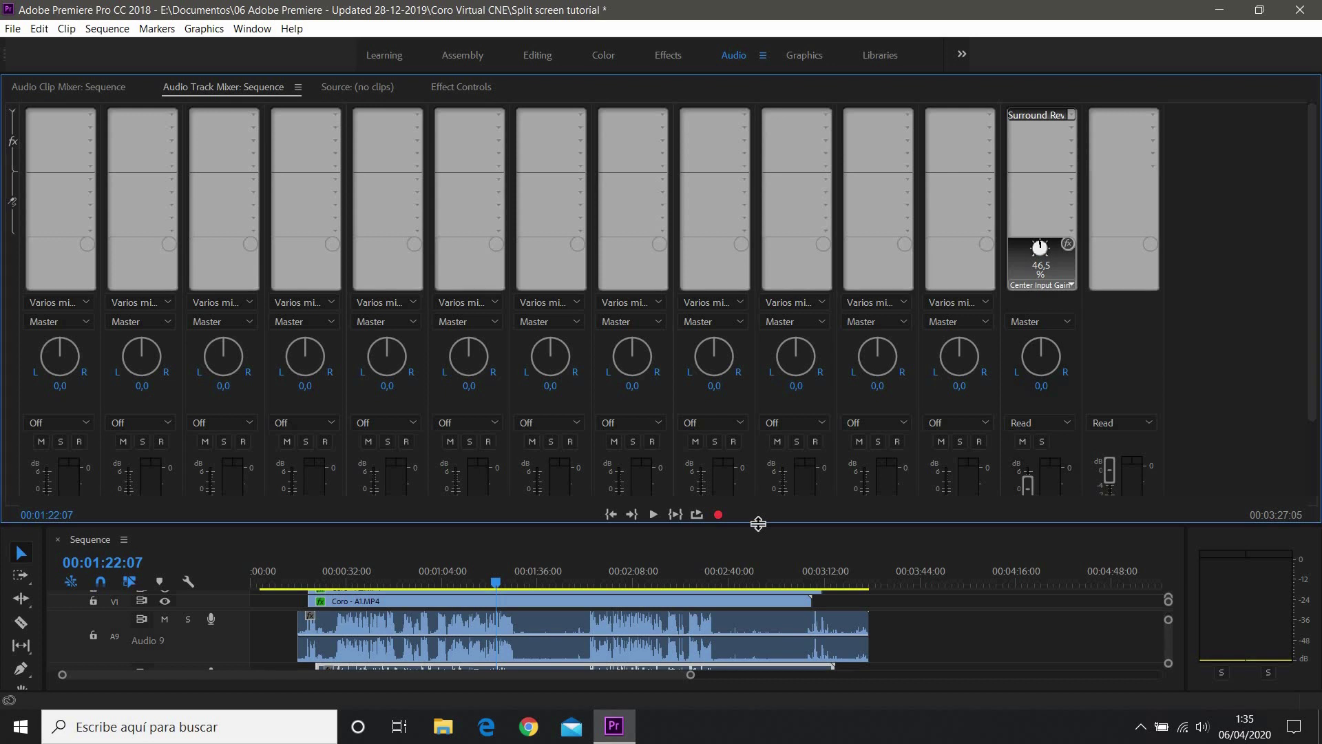
Route the output of all twelve audio tracks to Submix 1 and play a short passage of the mix.
left_click_drag(758, 524, 758, 638)
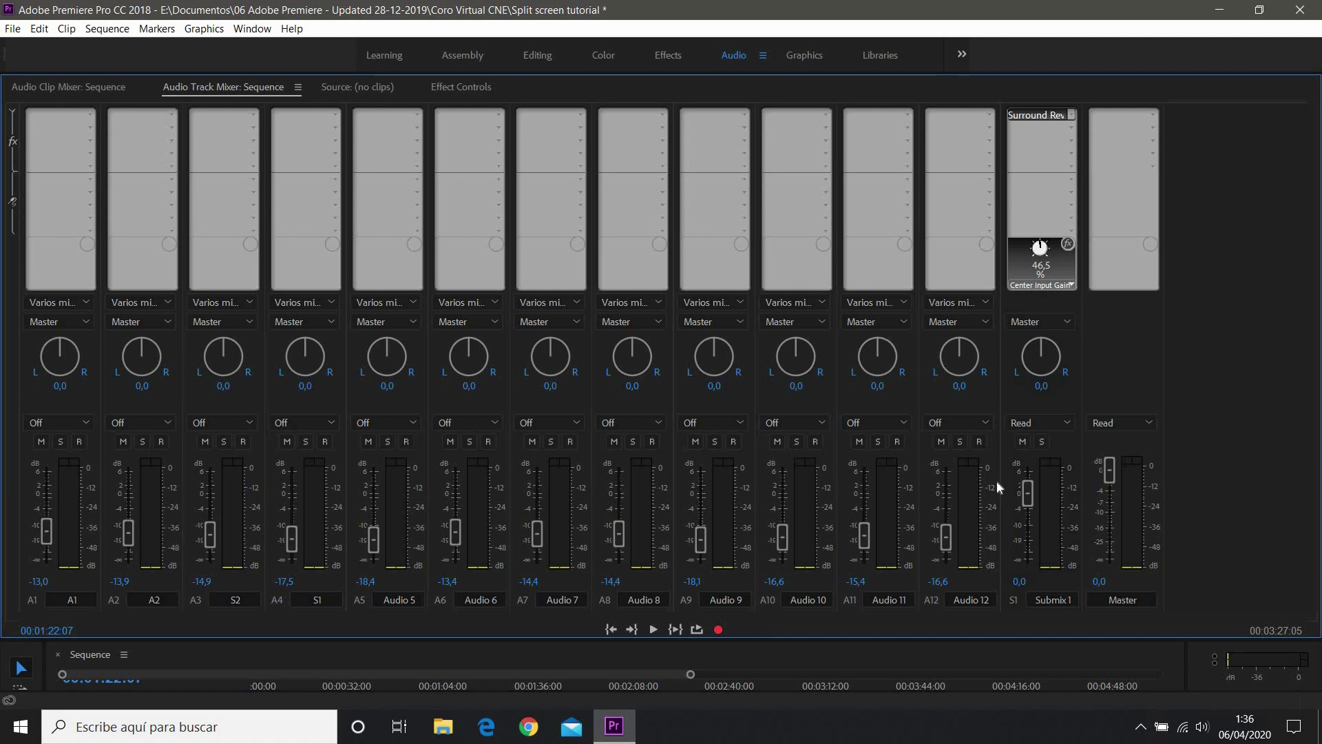
left_click(86, 321)
left_click(76, 341)
left_click(168, 321)
left_click(141, 340)
left_click(247, 321)
left_click(224, 341)
left_click(330, 321)
left_click(305, 340)
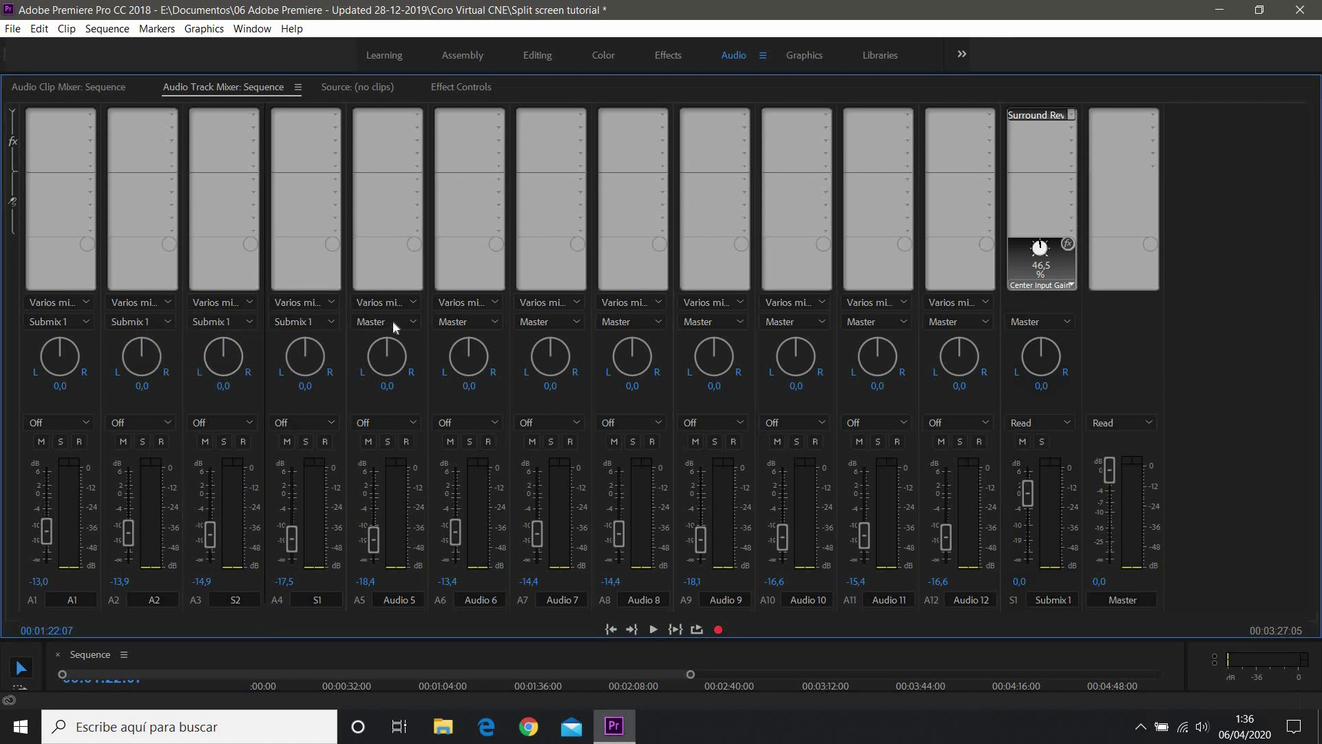
left_click(468, 340)
left_click(577, 321)
left_click(550, 339)
left_click(659, 320)
left_click(632, 339)
left_click(740, 321)
left_click(714, 340)
left_click(792, 321)
left_click(791, 338)
left_click(904, 321)
left_click(878, 339)
left_click(937, 322)
left_click(959, 339)
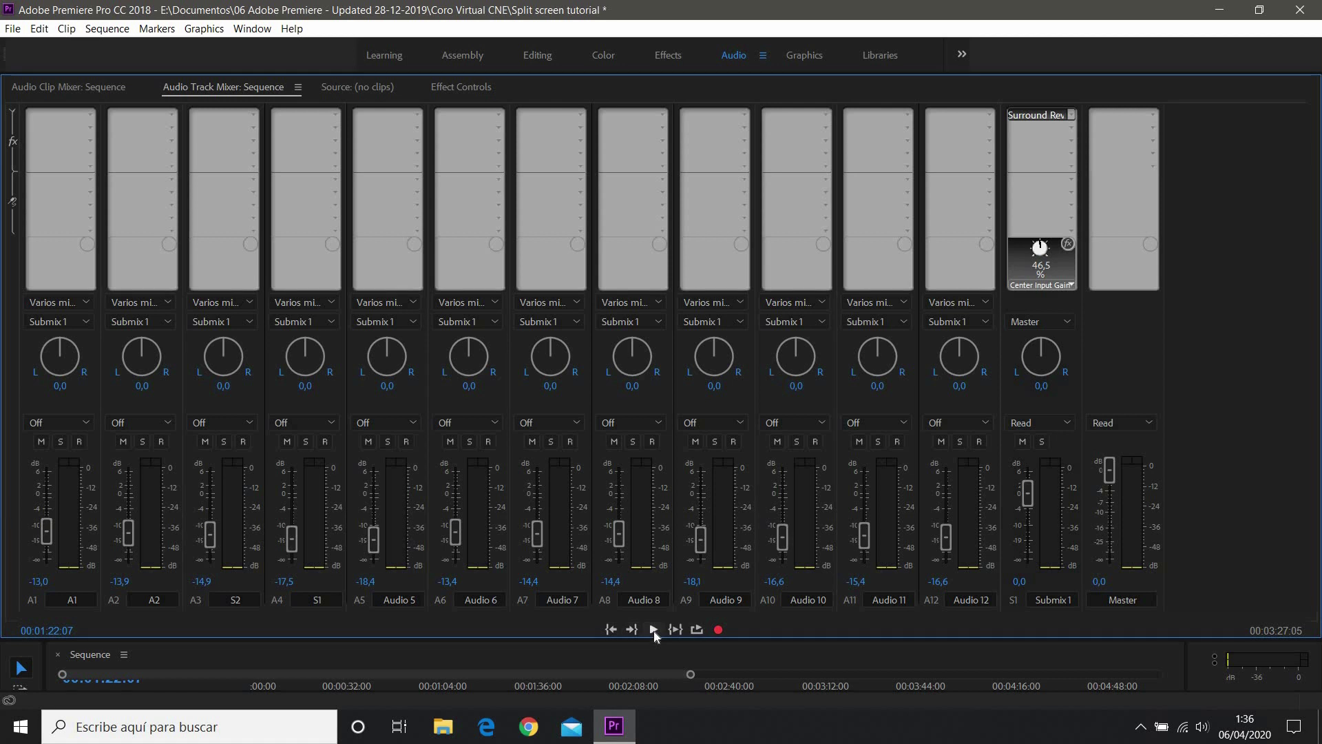
left_click(654, 631)
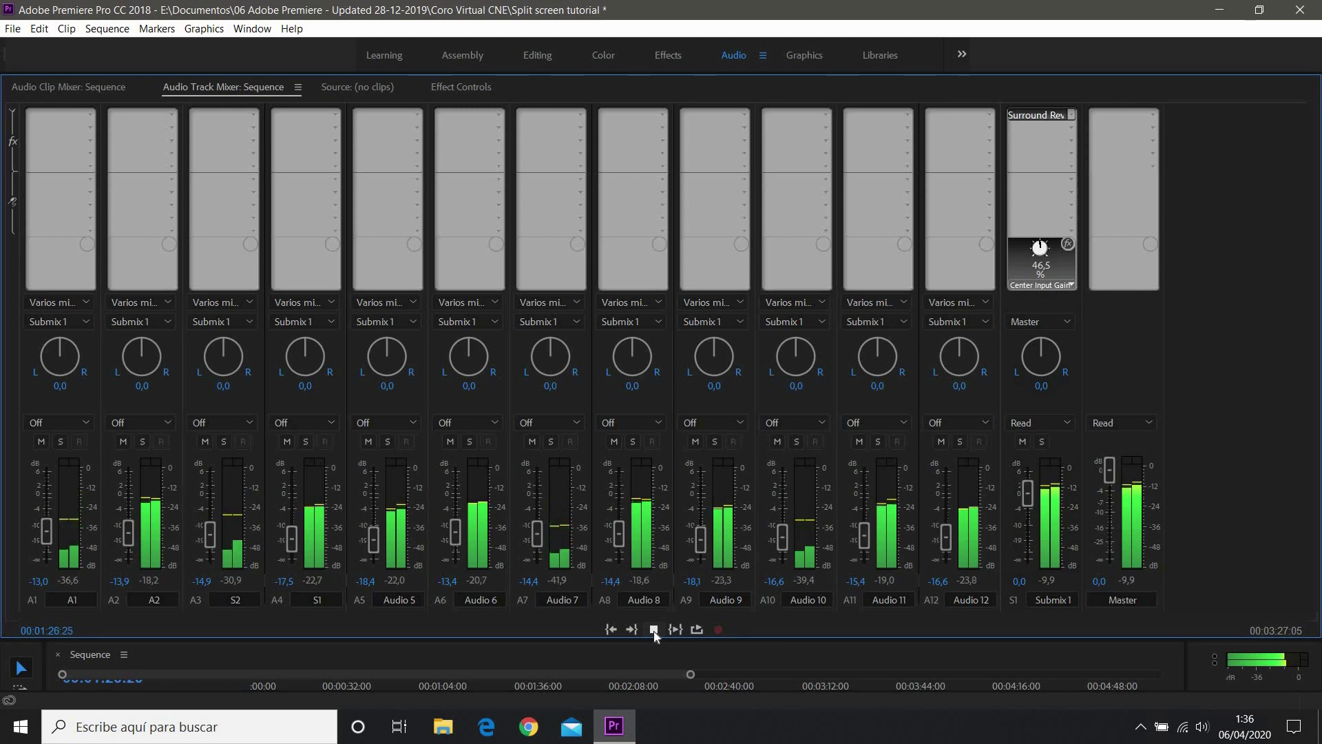
left_click(654, 631)
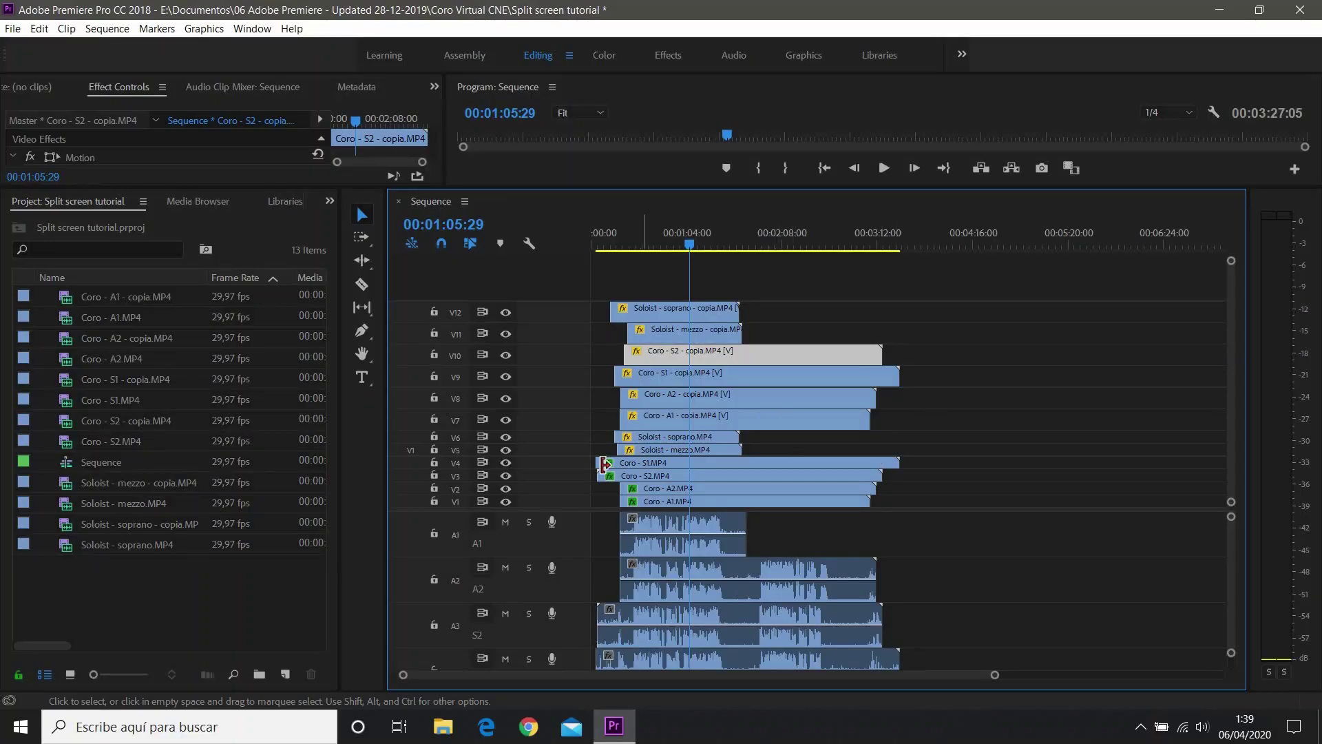
Trim the starts of the video clips on V3 to V6 to line up with the starts of the V1 and V2 clips.
left_click_drag(600, 462, 618, 462)
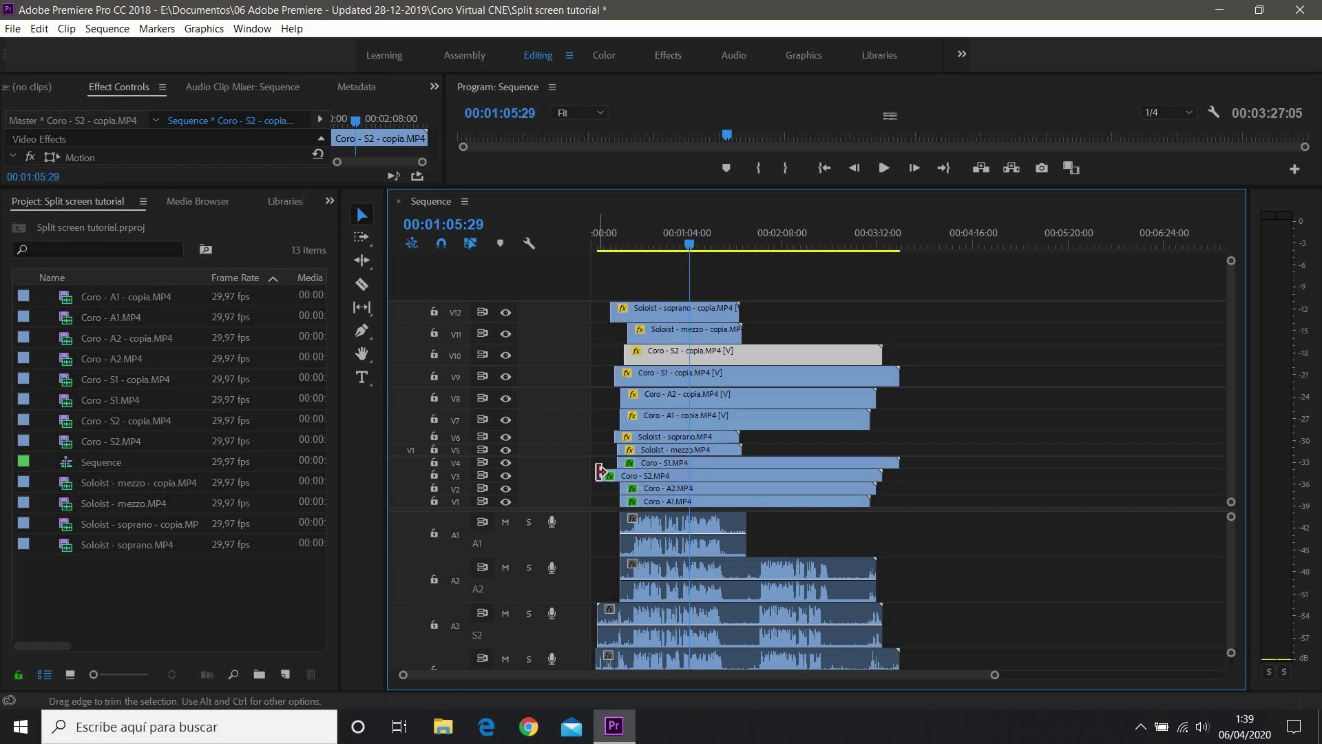
left_click_drag(1230, 506, 1235, 497)
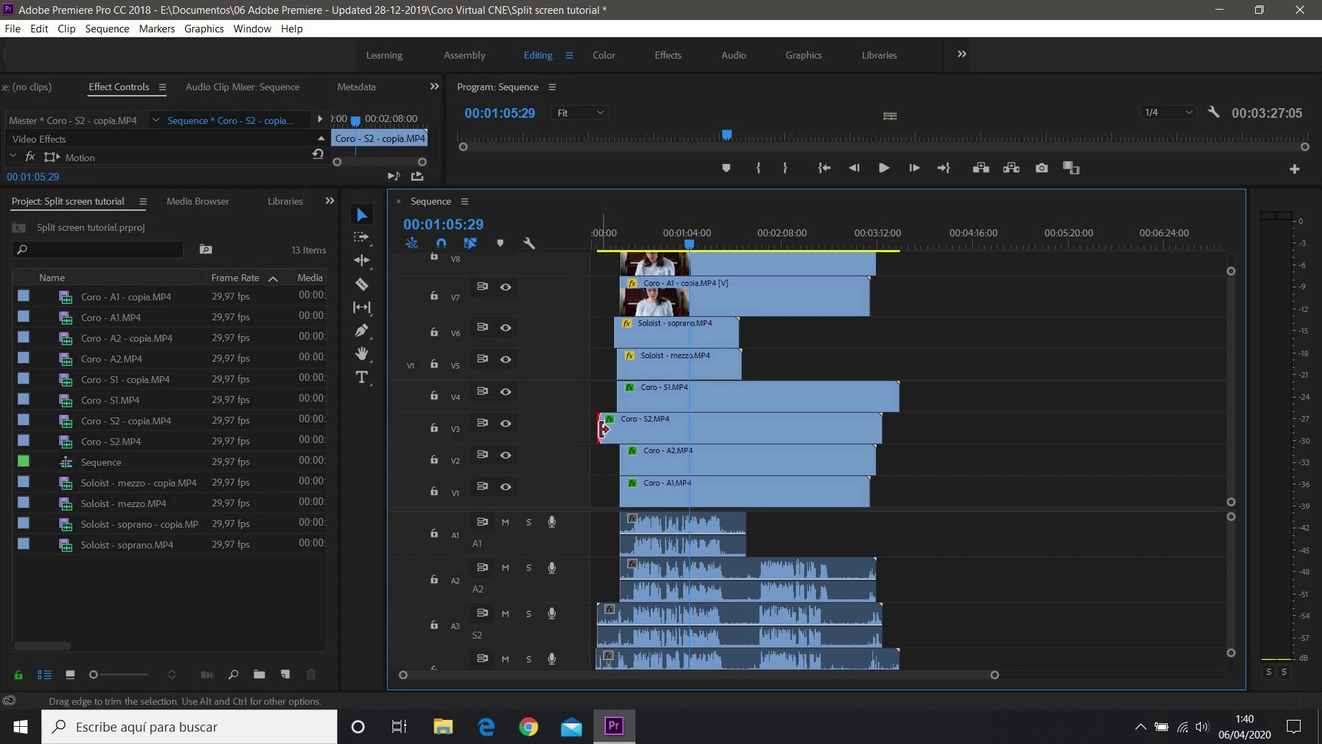
left_click_drag(604, 429, 620, 359)
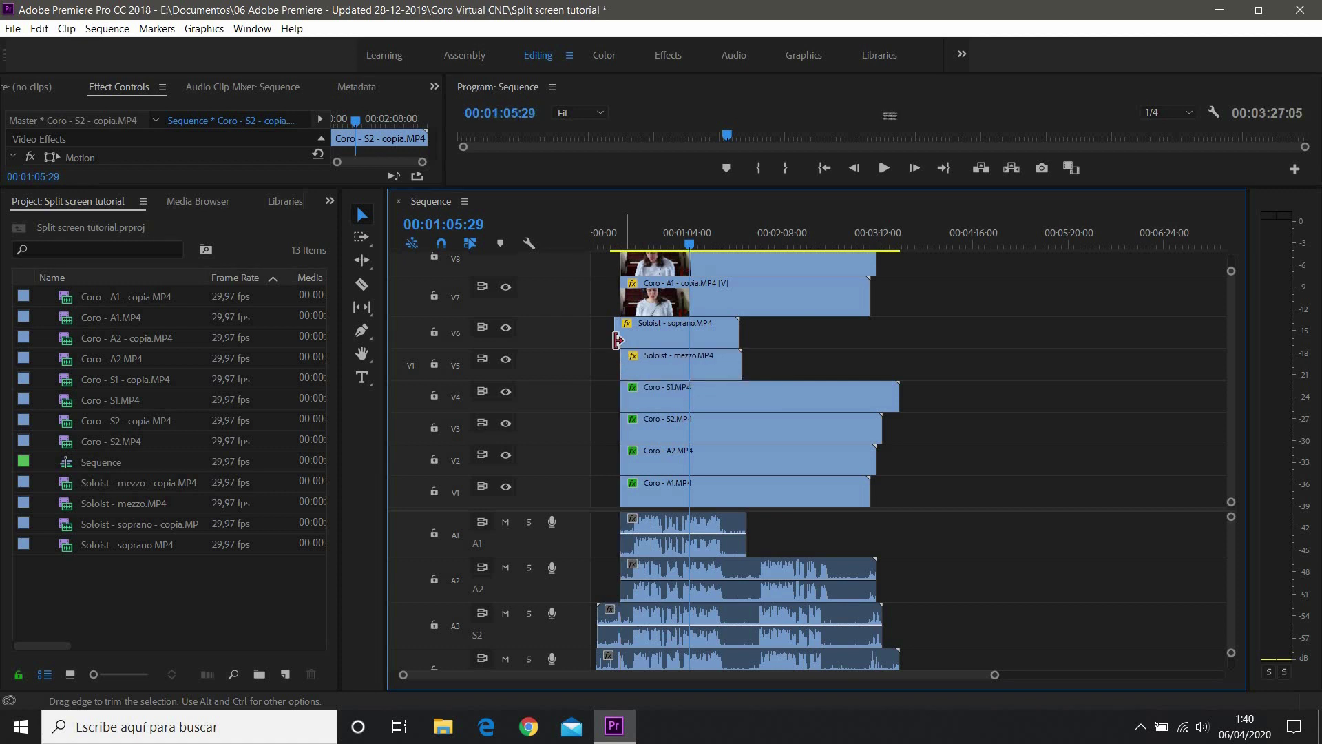
left_click_drag(615, 366, 618, 365)
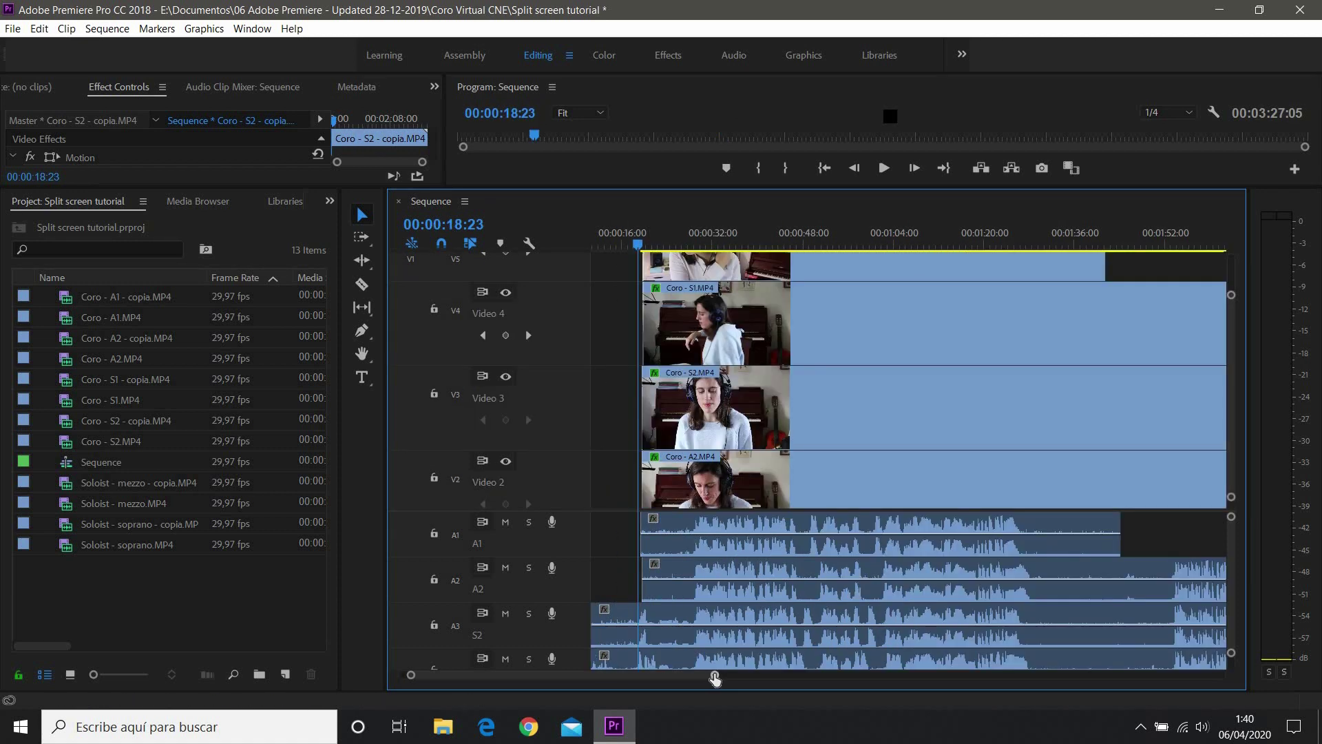
Examine at frame level how the starts of the video and audio clips line up around 00:00:19.
left_click_drag(715, 678, 455, 678)
scroll(951, 531, "down", 4)
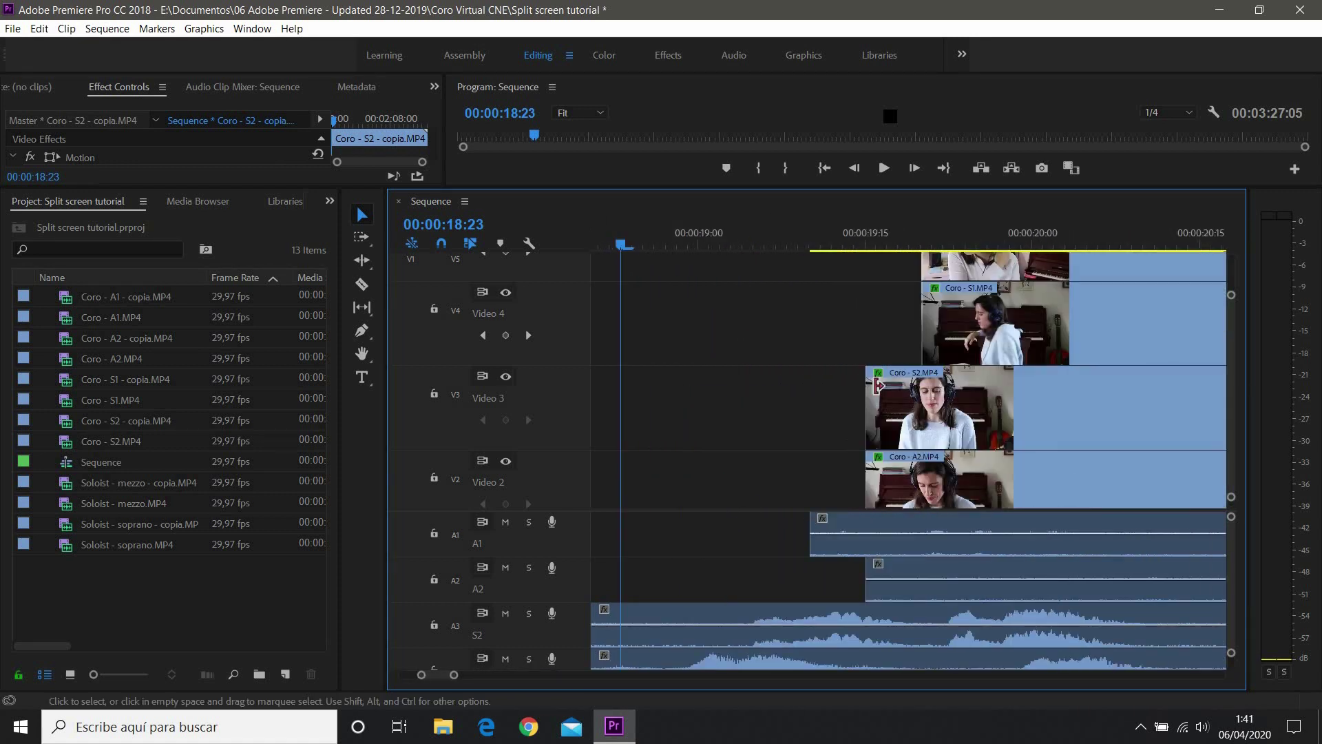
left_click_drag(453, 675, 441, 679)
scroll(1018, 457, "down", 5)
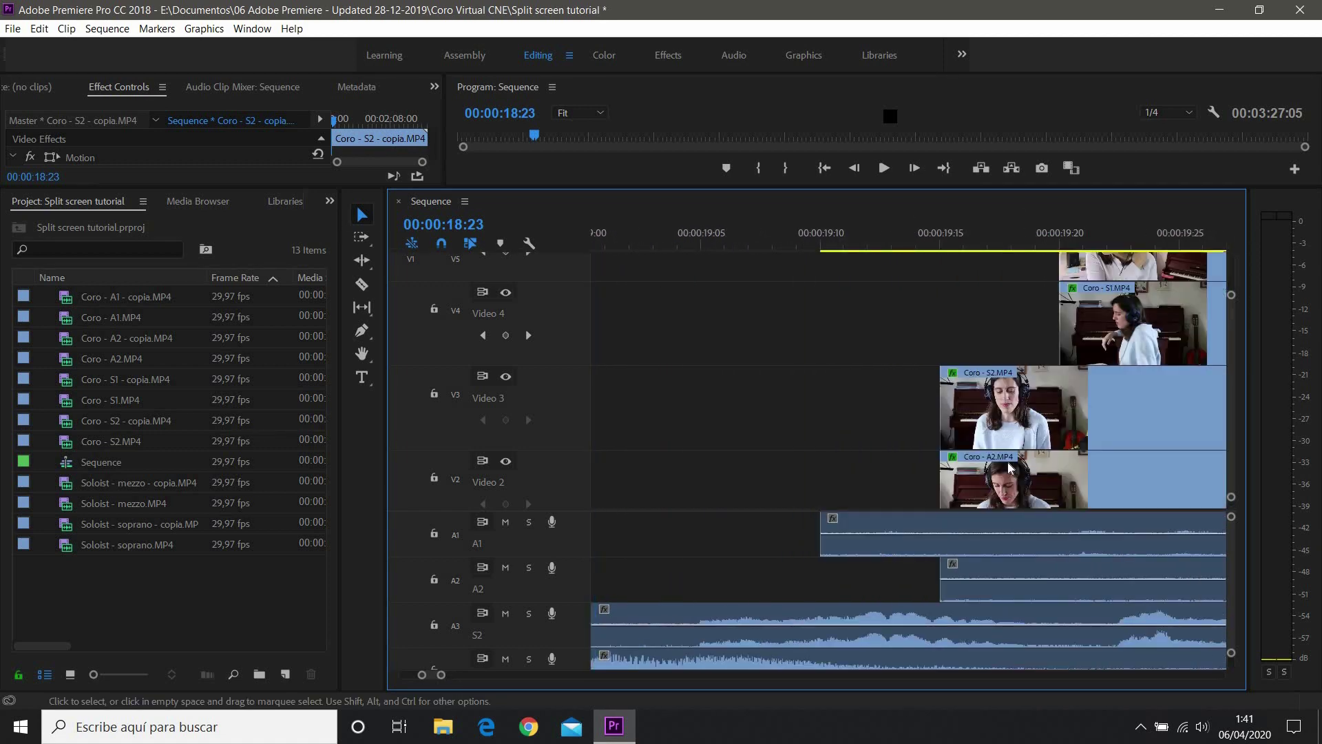
scroll(1010, 468, "down", 5)
key("backslash")
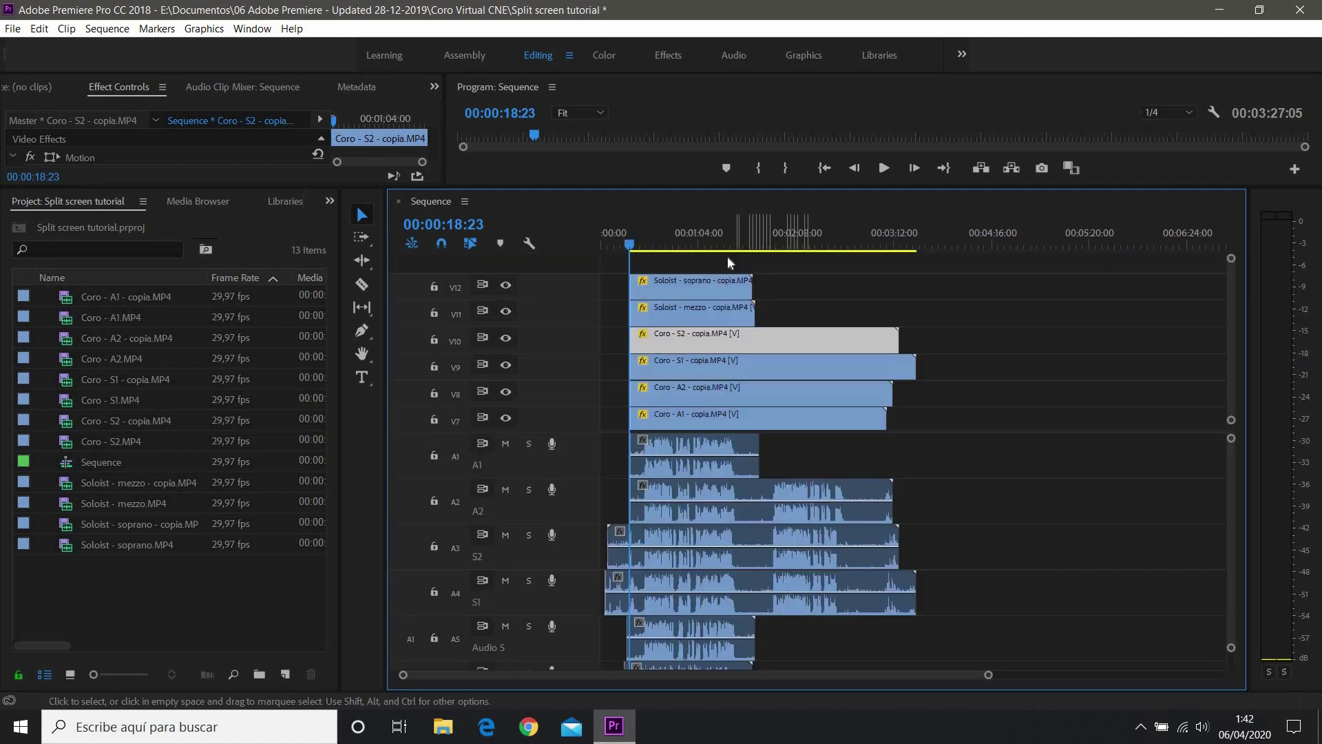
Trim the ends of the video clips on V7 to V12 to 00:01:35:24.
left_click(748, 237)
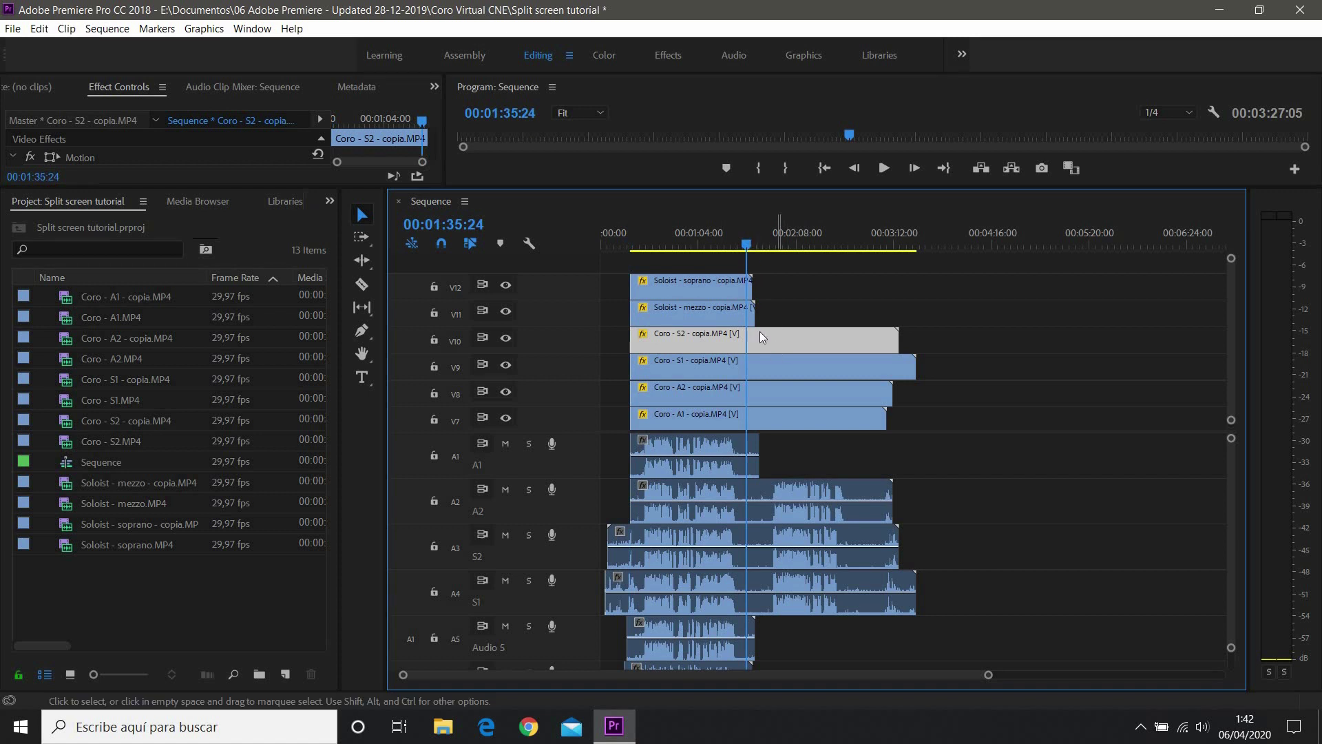
left_click(748, 303)
left_click_drag(748, 297, 745, 297)
left_click_drag(898, 337, 746, 337)
left_click_drag(915, 364, 746, 364)
left_click_drag(892, 391, 746, 390)
left_click_drag(886, 416, 745, 415)
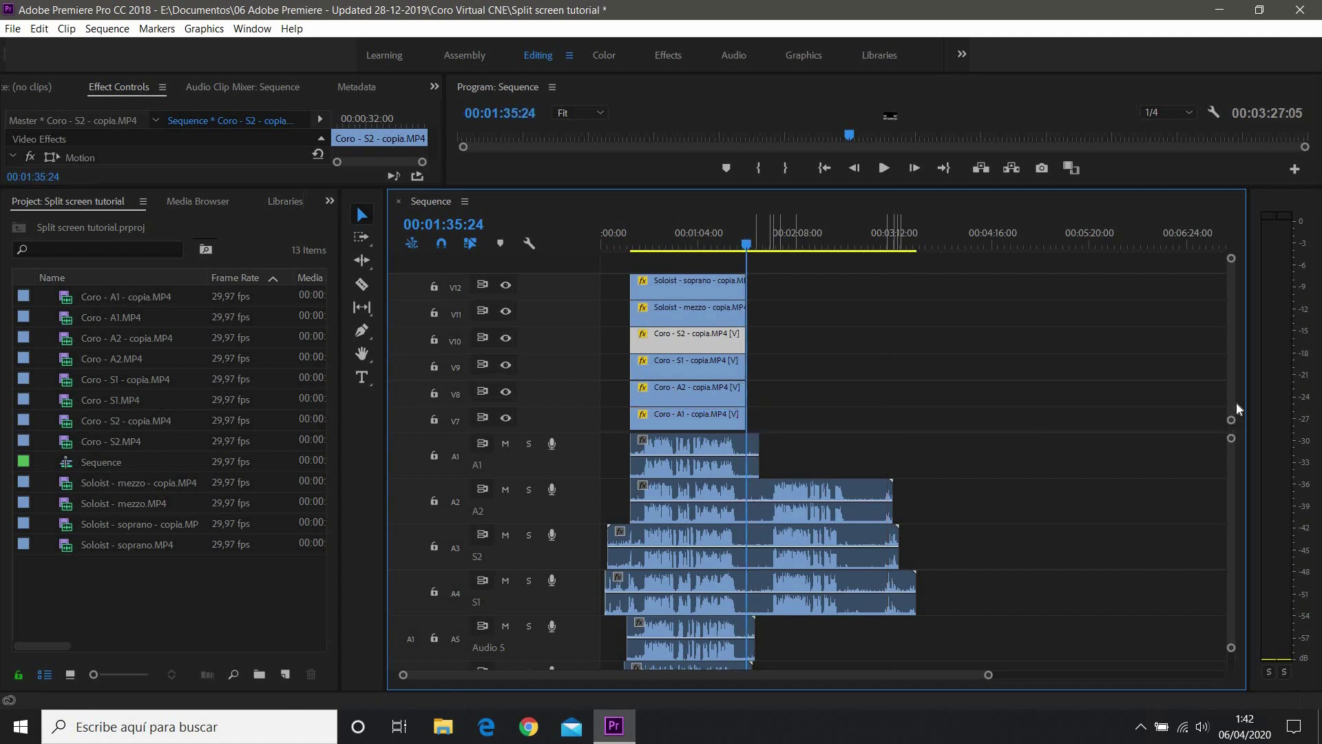
Trim the ends of the video clips on V1 to V6 to 00:01:35:24.
scroll(1231, 397, "down", 5)
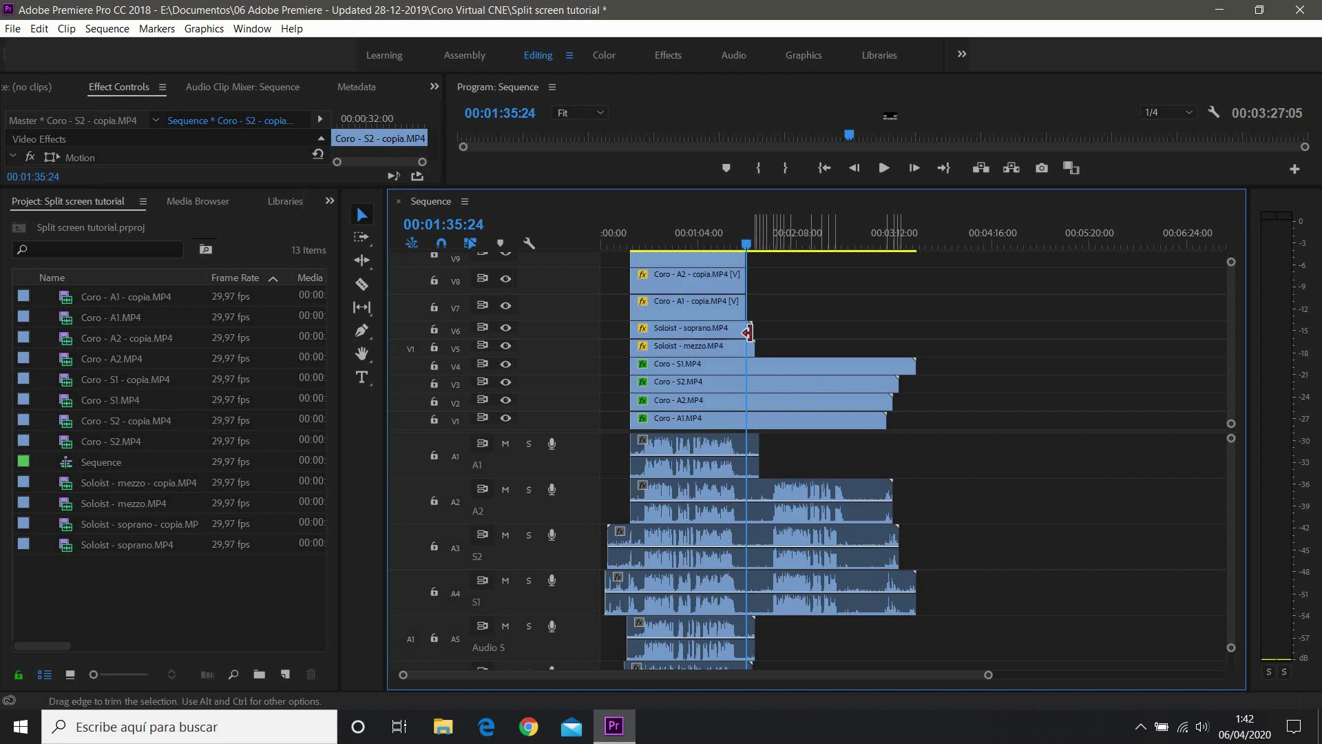
left_click_drag(746, 331, 744, 345)
left_click_drag(914, 366, 746, 367)
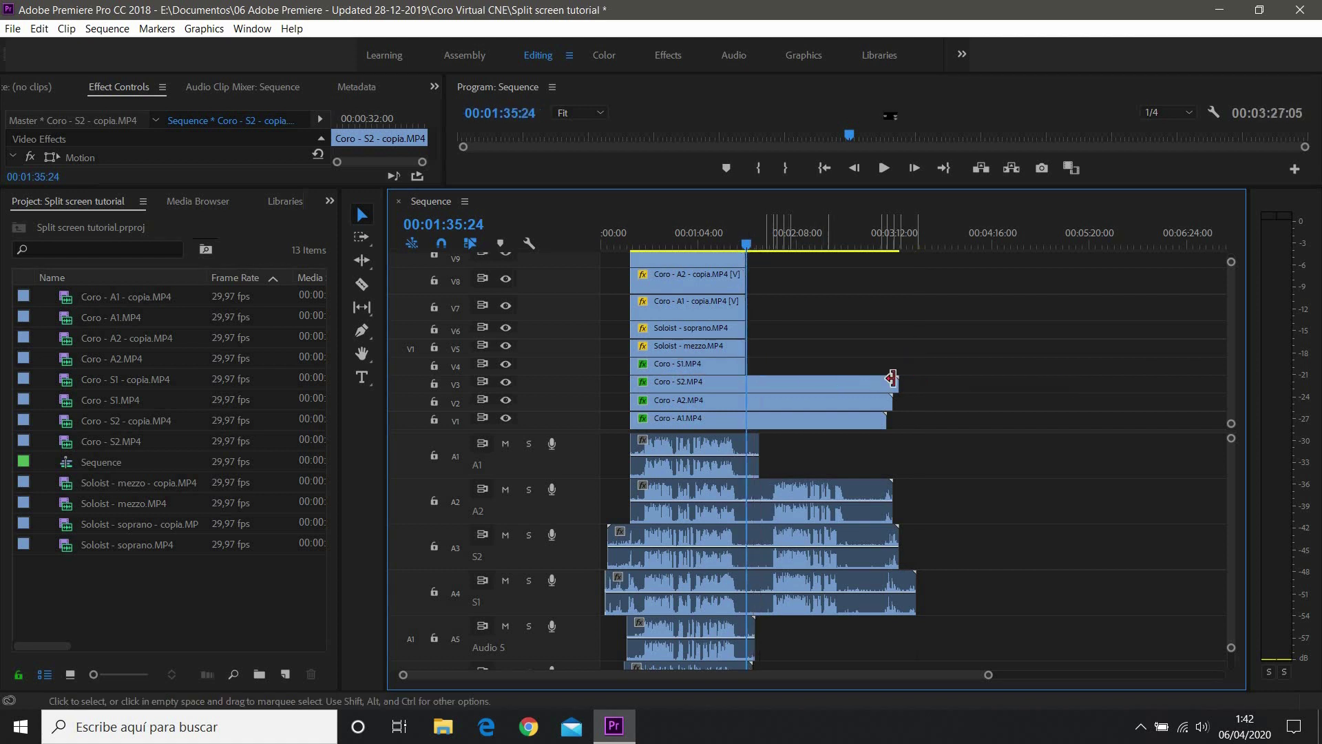
left_click_drag(896, 382, 746, 381)
left_click_drag(875, 399, 746, 400)
left_click_drag(883, 418, 746, 418)
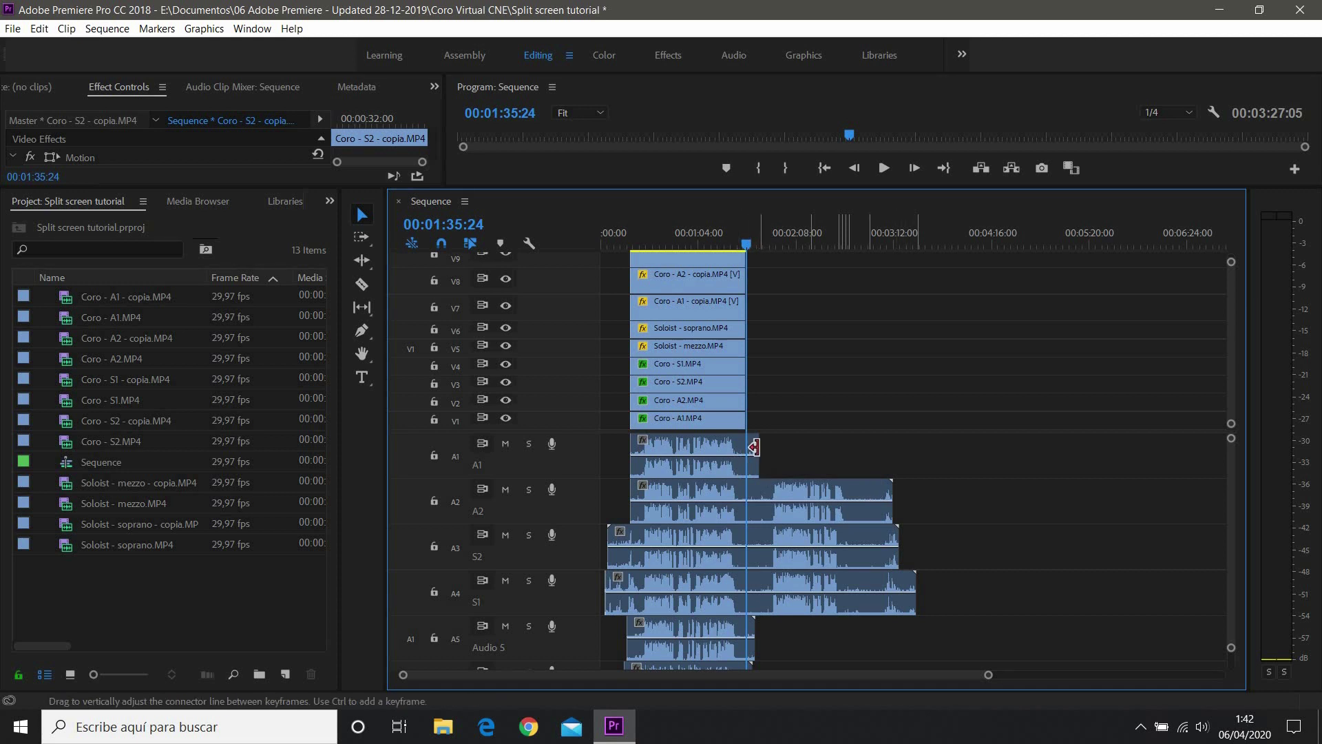
Trim the ends of the A1 to A4 audio clips to 00:01:35:24 and the starts of A3 and A4 to the video's start.
left_click_drag(758, 445, 747, 446)
left_click_drag(885, 490, 747, 490)
left_click_drag(898, 536, 748, 535)
left_click_drag(915, 592, 747, 592)
left_click_drag(610, 538, 633, 537)
left_click_drag(606, 585, 630, 582)
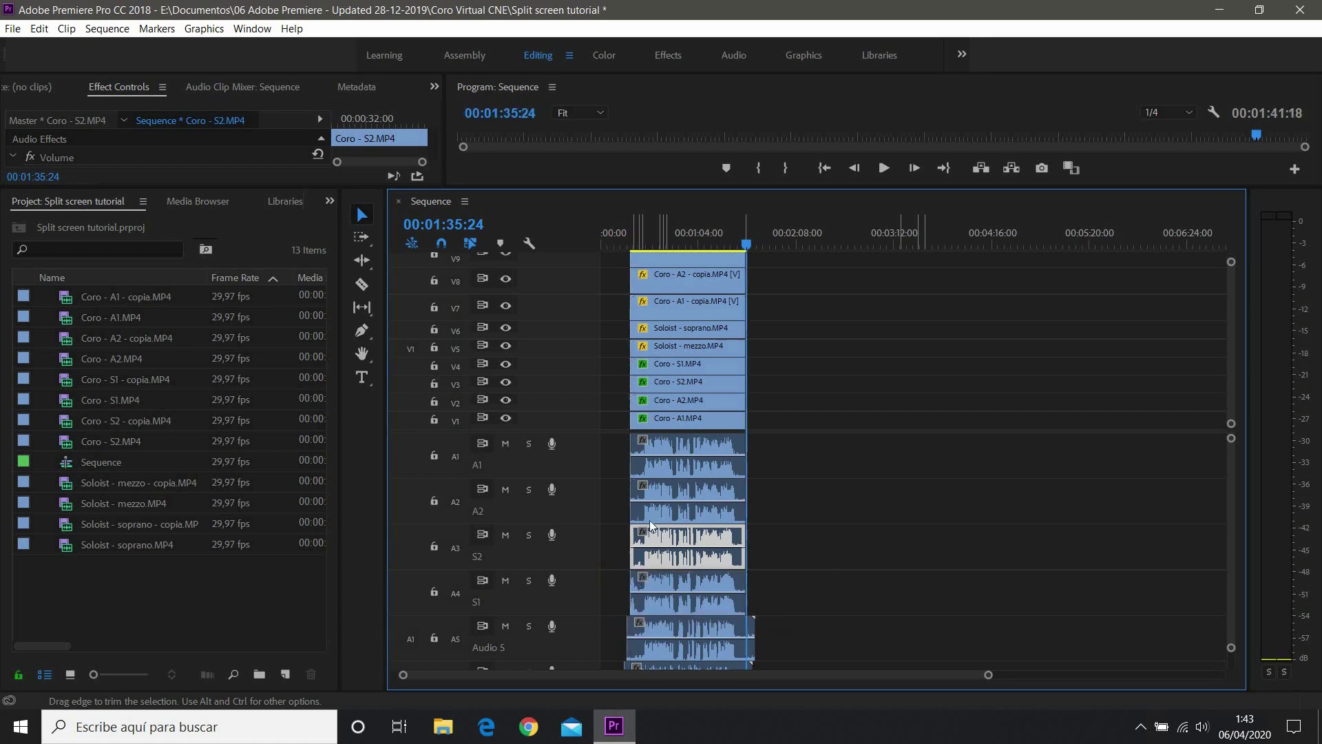
Try shifting the A2 audio clip out of alignment with the other tracks, and undo the move.
left_click(719, 491)
left_click_drag(750, 493, 755, 496)
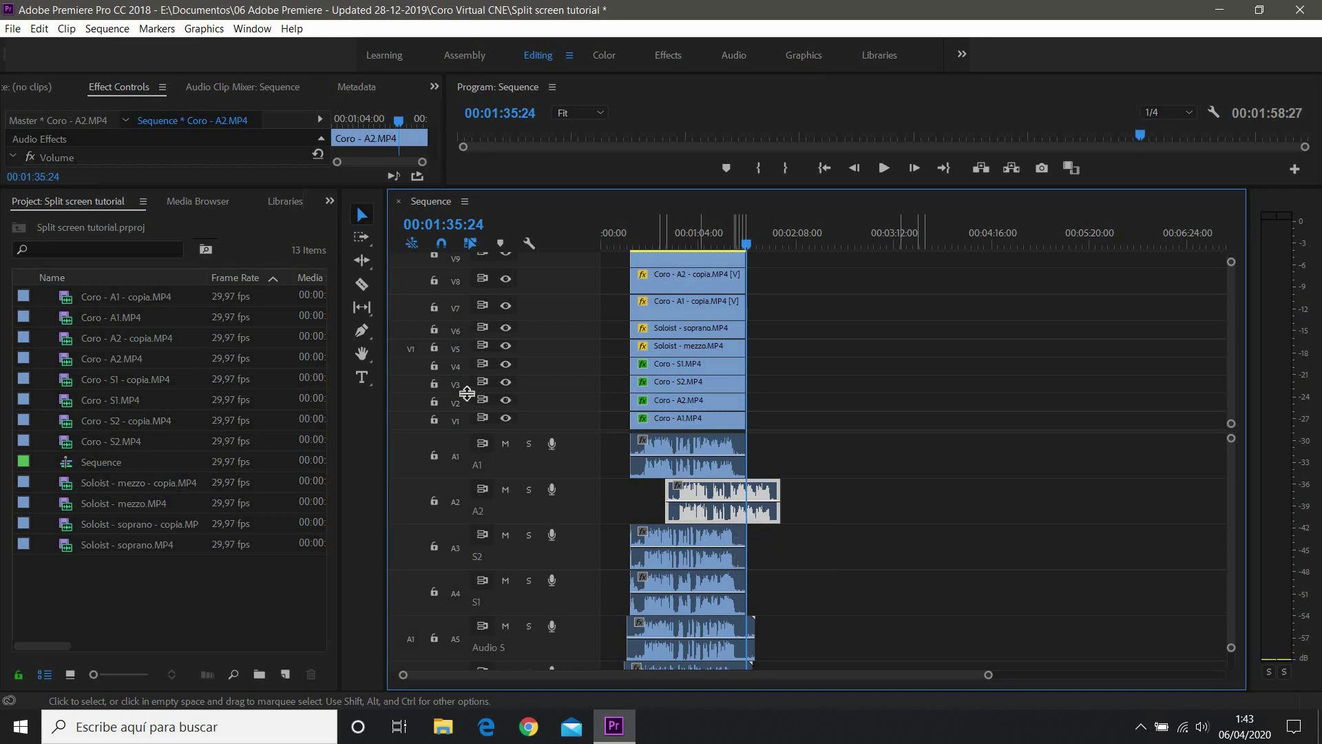
left_click(39, 30)
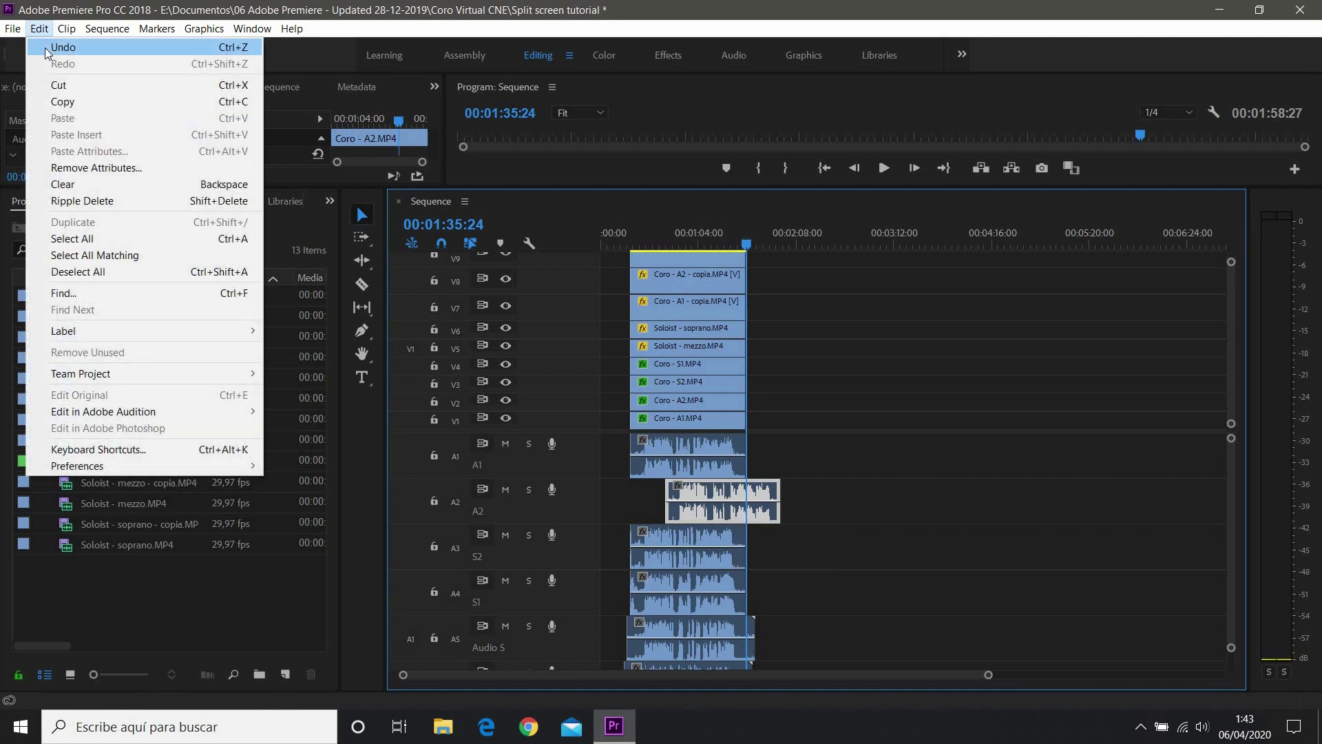
left_click(62, 47)
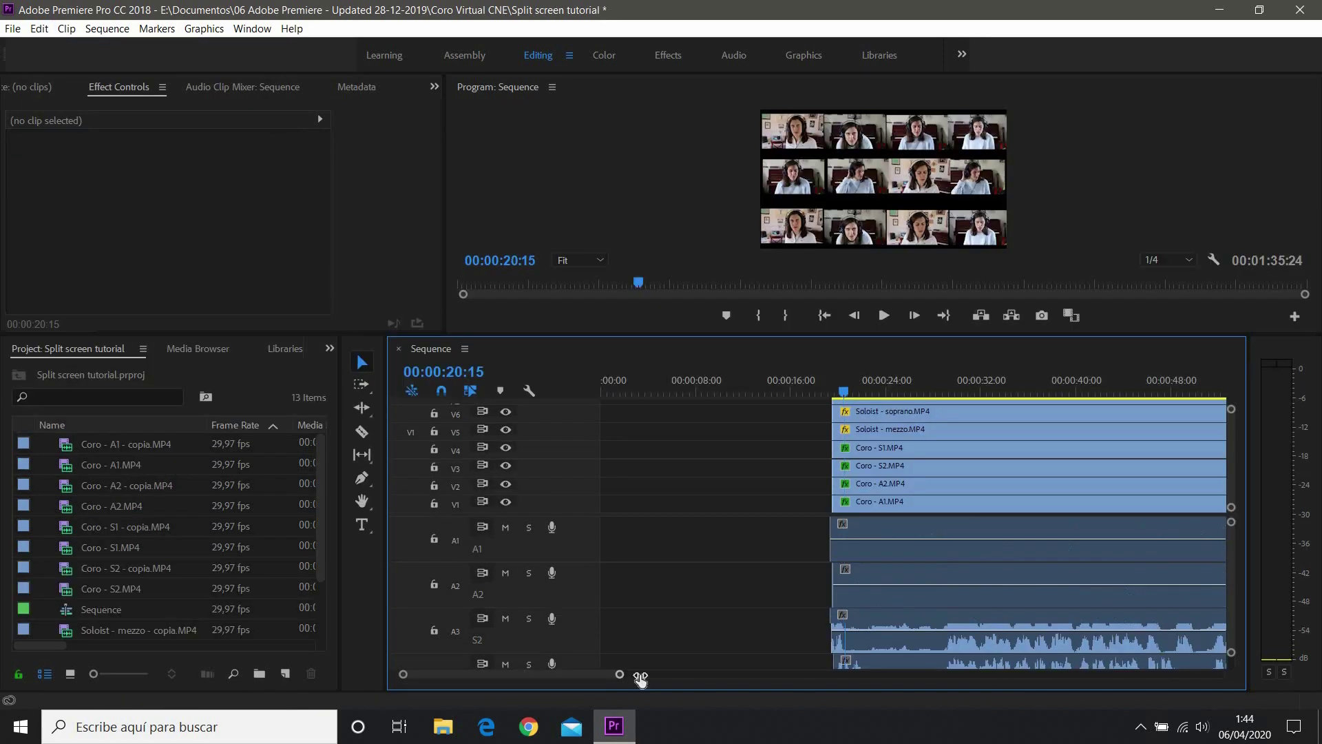
Apply the Cross Dissolve transition to the starts of the V1 to V6 video clips and the end of the V12 clip.
left_click_drag(640, 680, 656, 677)
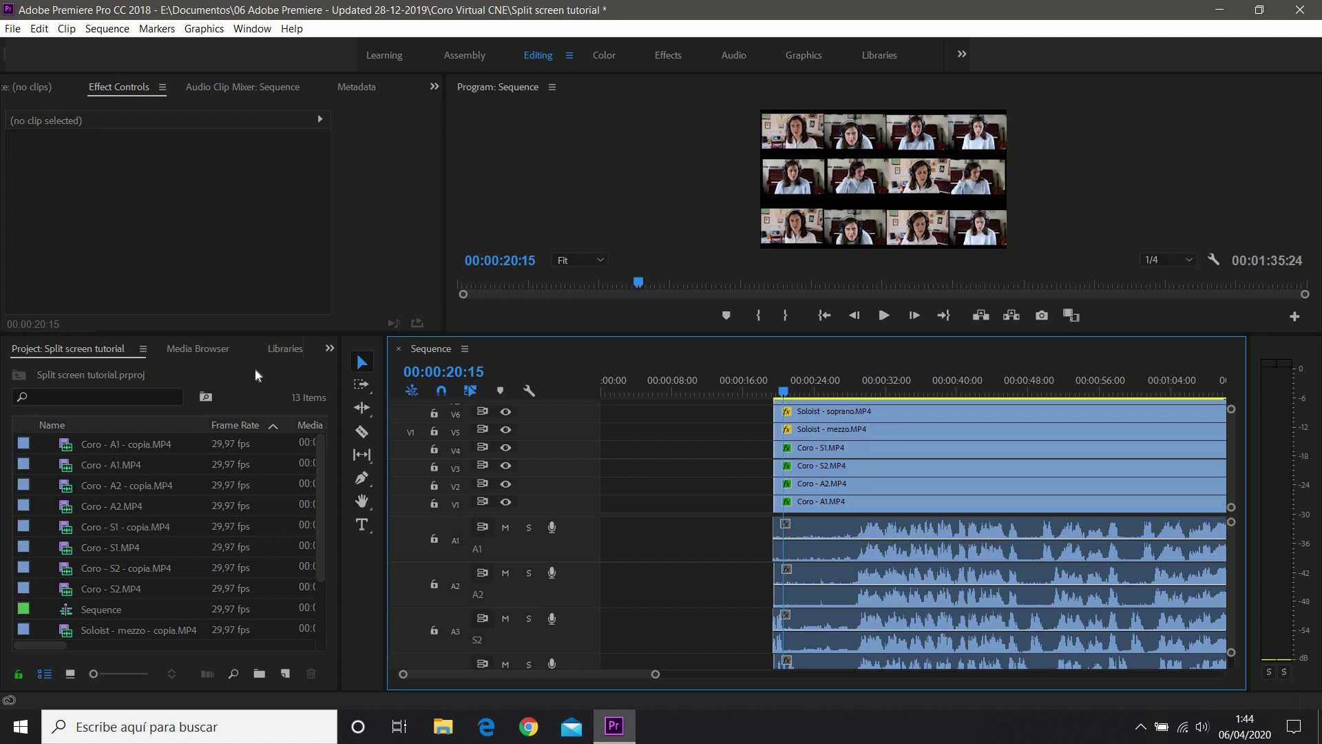
left_click(330, 349)
left_click(352, 446)
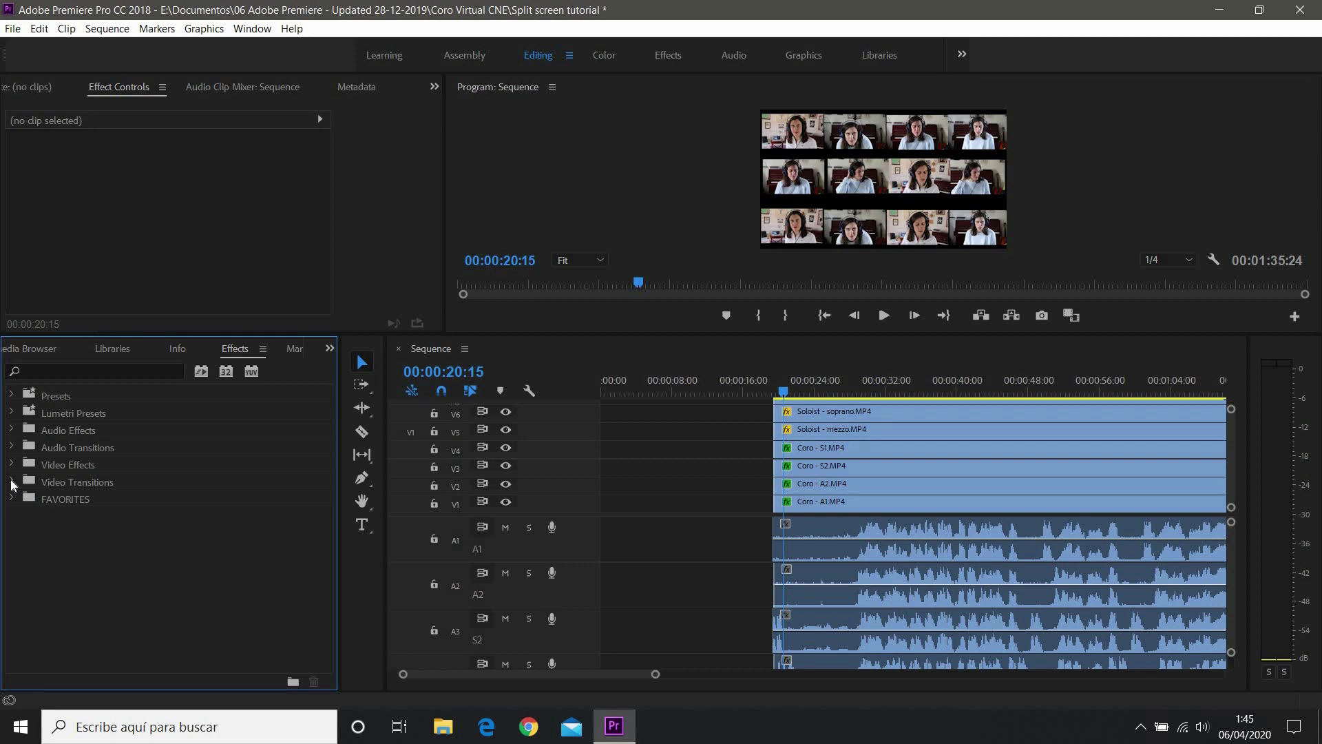
left_click(11, 482)
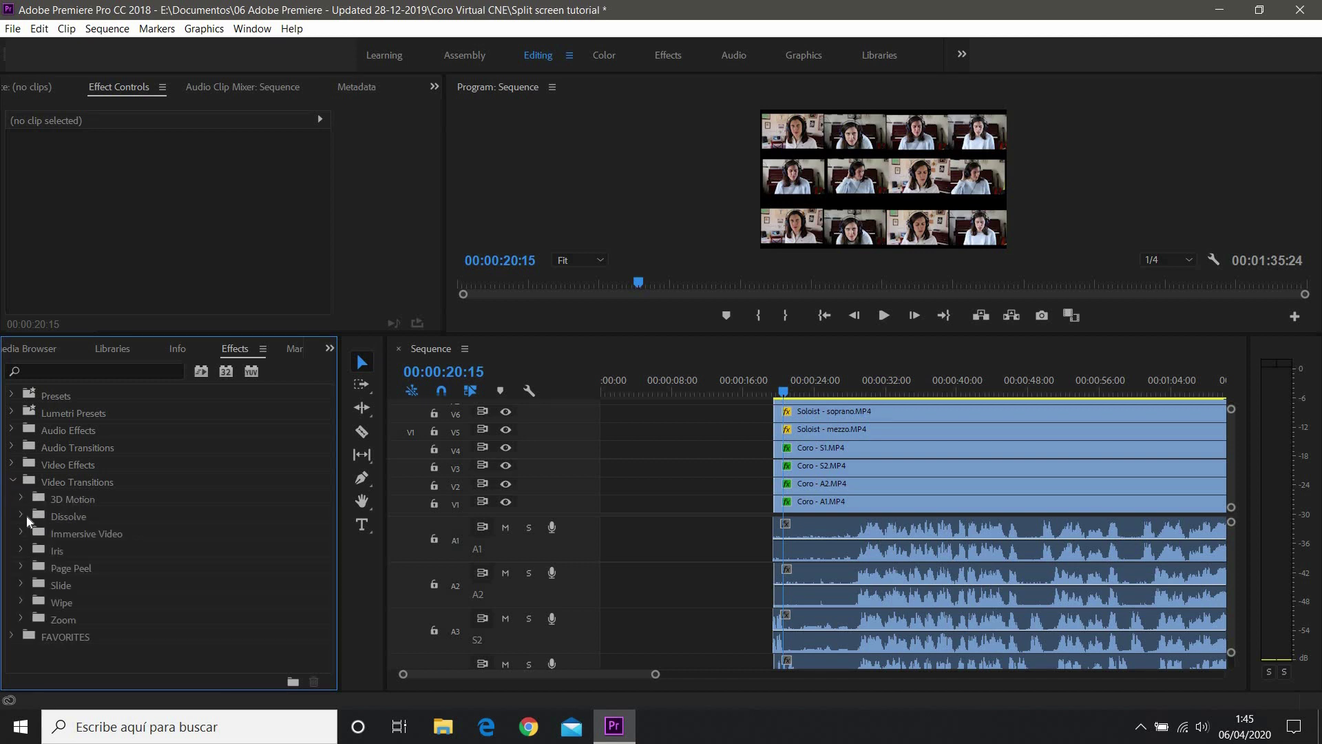
left_click(21, 516)
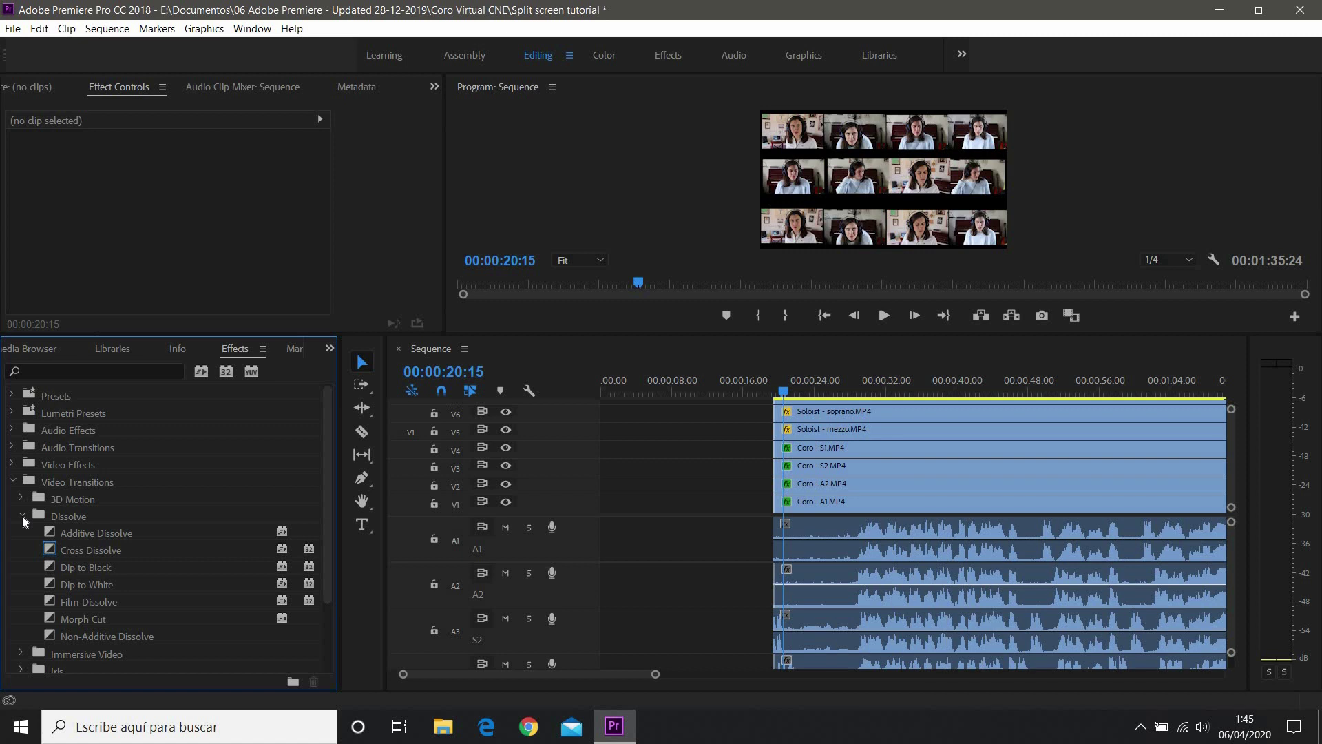
left_click(102, 549)
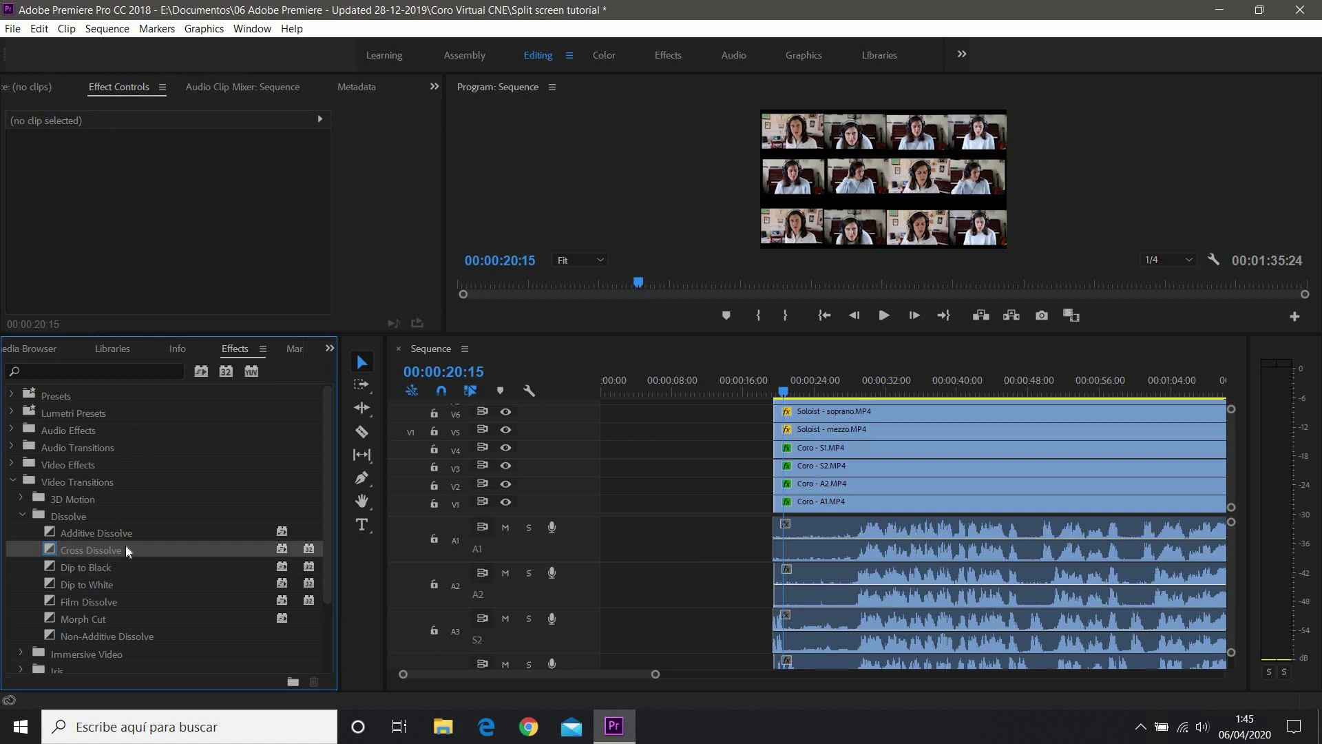
mouse_move(95, 555)
left_mouse_down()
mouse_move(339, 554)
mouse_move(778, 508)
left_mouse_up()
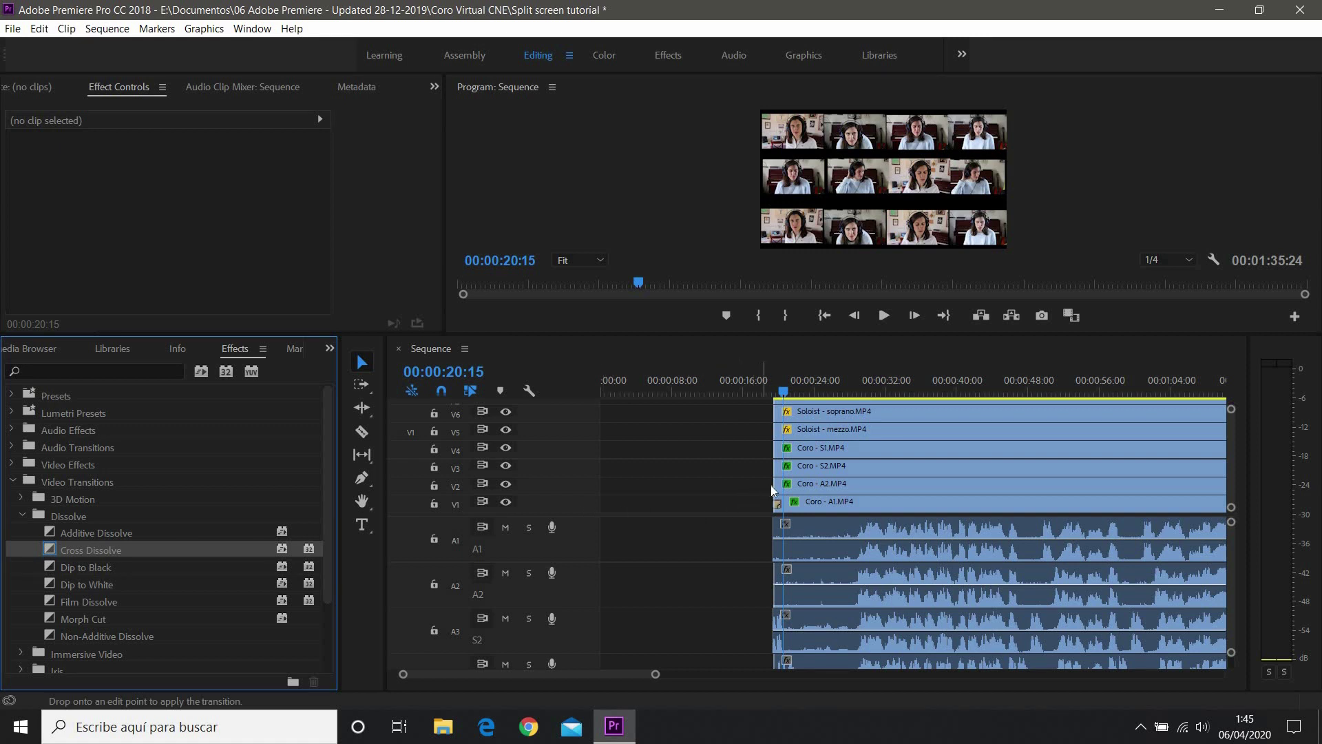
left_click_drag(783, 489, 783, 489)
left_click_drag(127, 556, 778, 468)
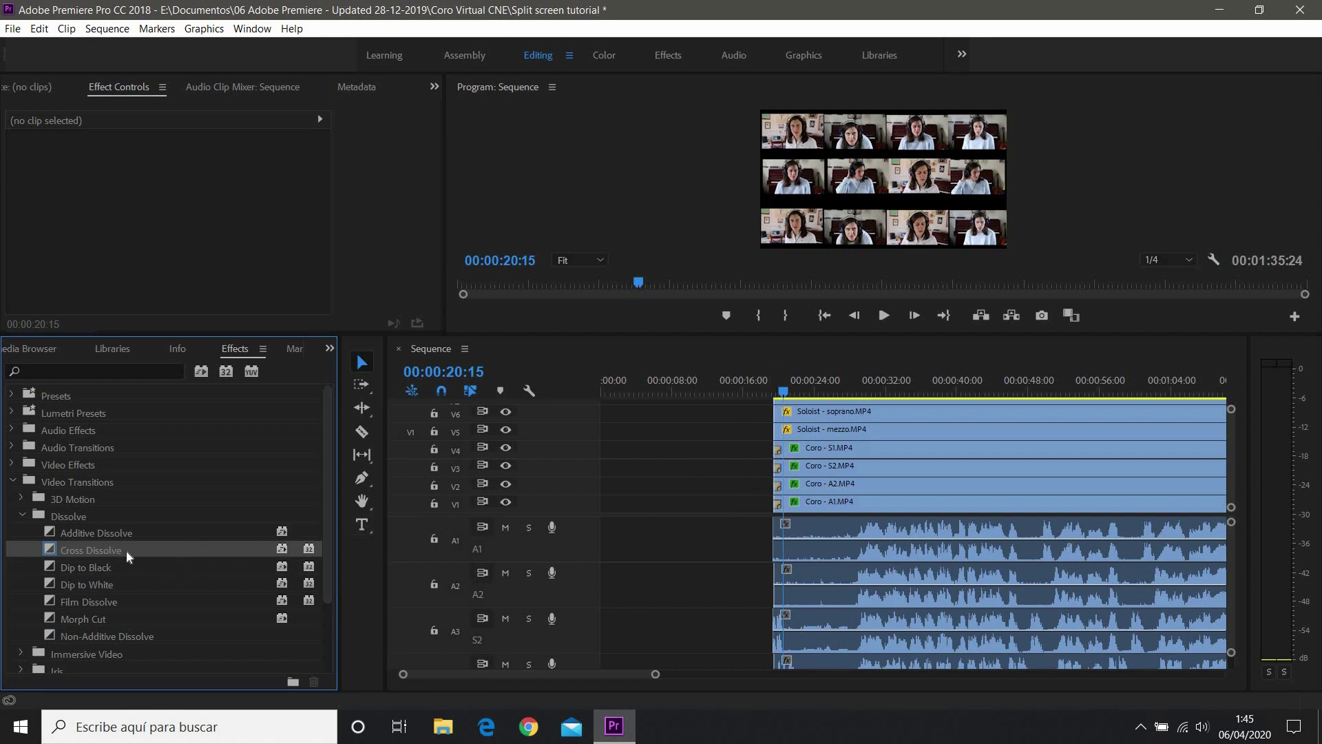
mouse_move(127, 557)
left_mouse_down()
mouse_move(316, 544)
mouse_move(823, 468)
mouse_move(781, 436)
left_mouse_up()
mouse_move(84, 556)
left_mouse_down()
mouse_move(649, 453)
mouse_move(779, 411)
left_mouse_up()
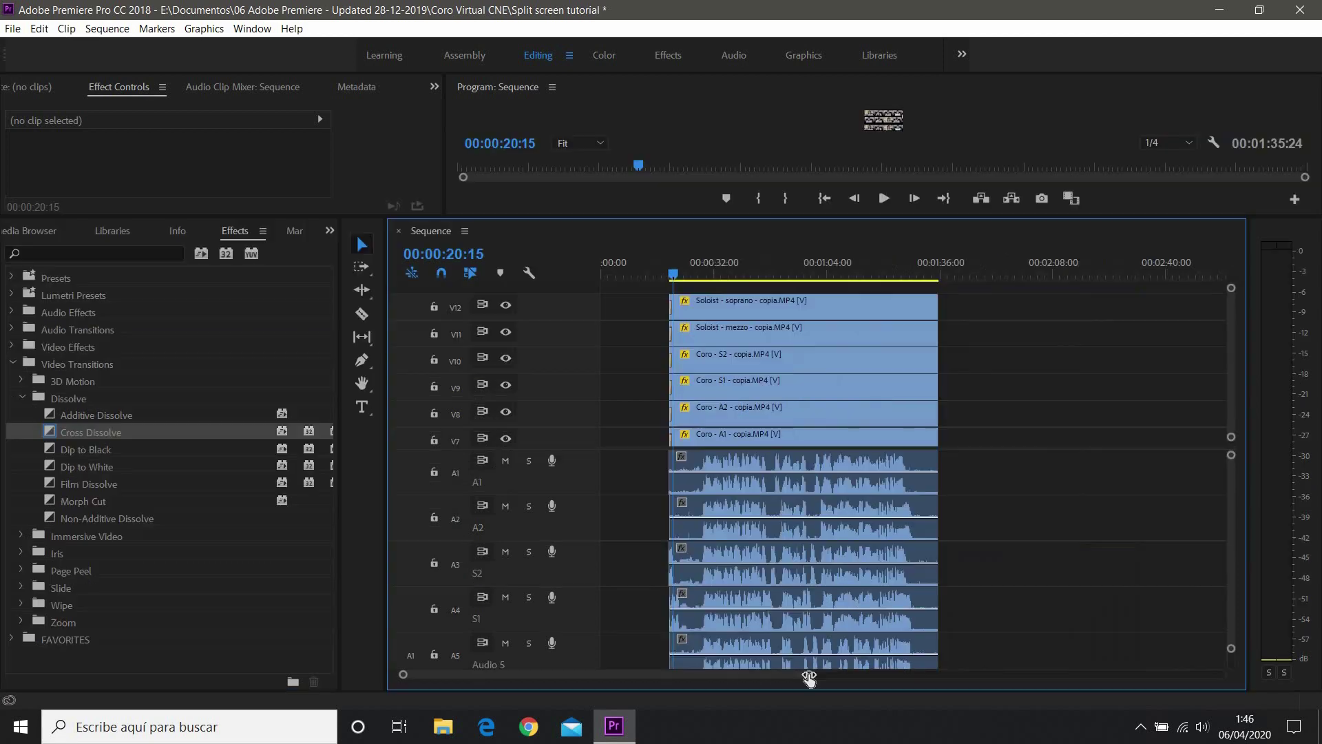
mouse_move(76, 431)
left_mouse_down()
mouse_move(666, 403)
mouse_move(925, 328)
mouse_move(932, 310)
left_mouse_up()
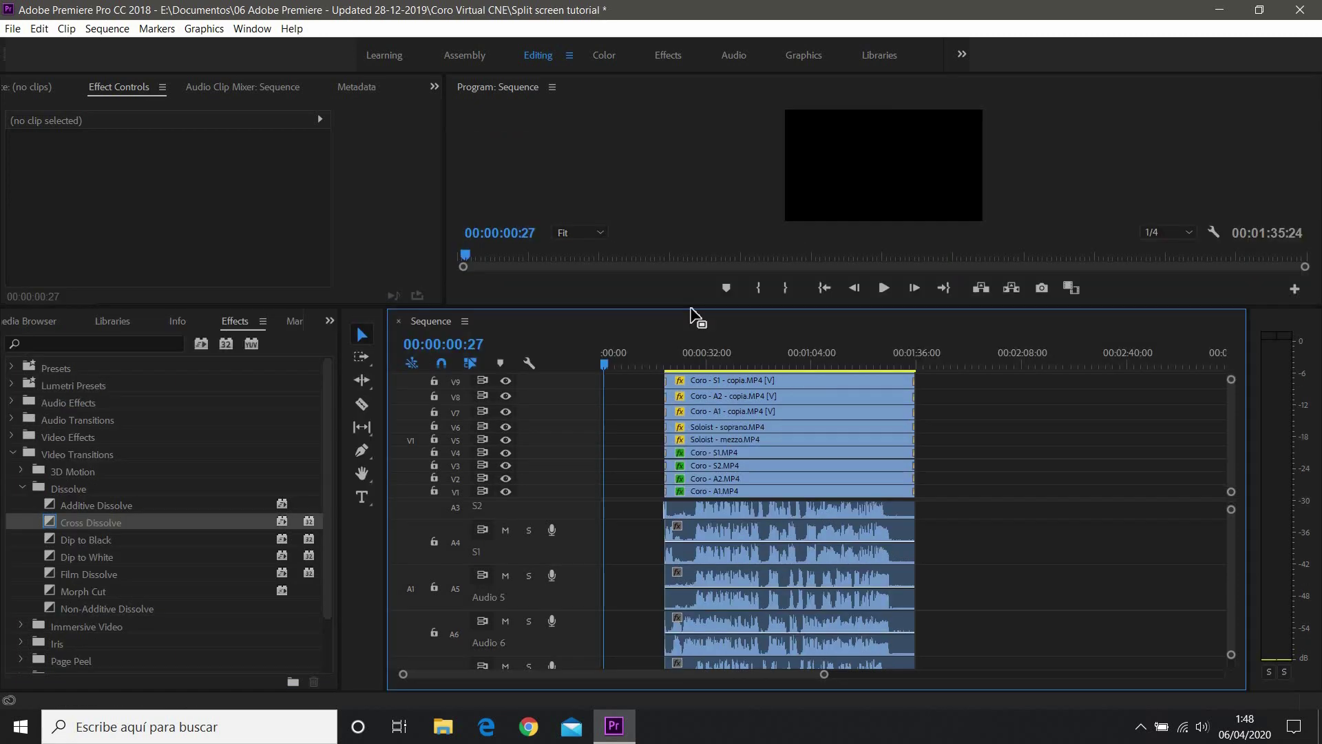
Apply the Constant Power crossfade to the start and end of the A12 audio clip.
left_click_drag(688, 307, 677, 185)
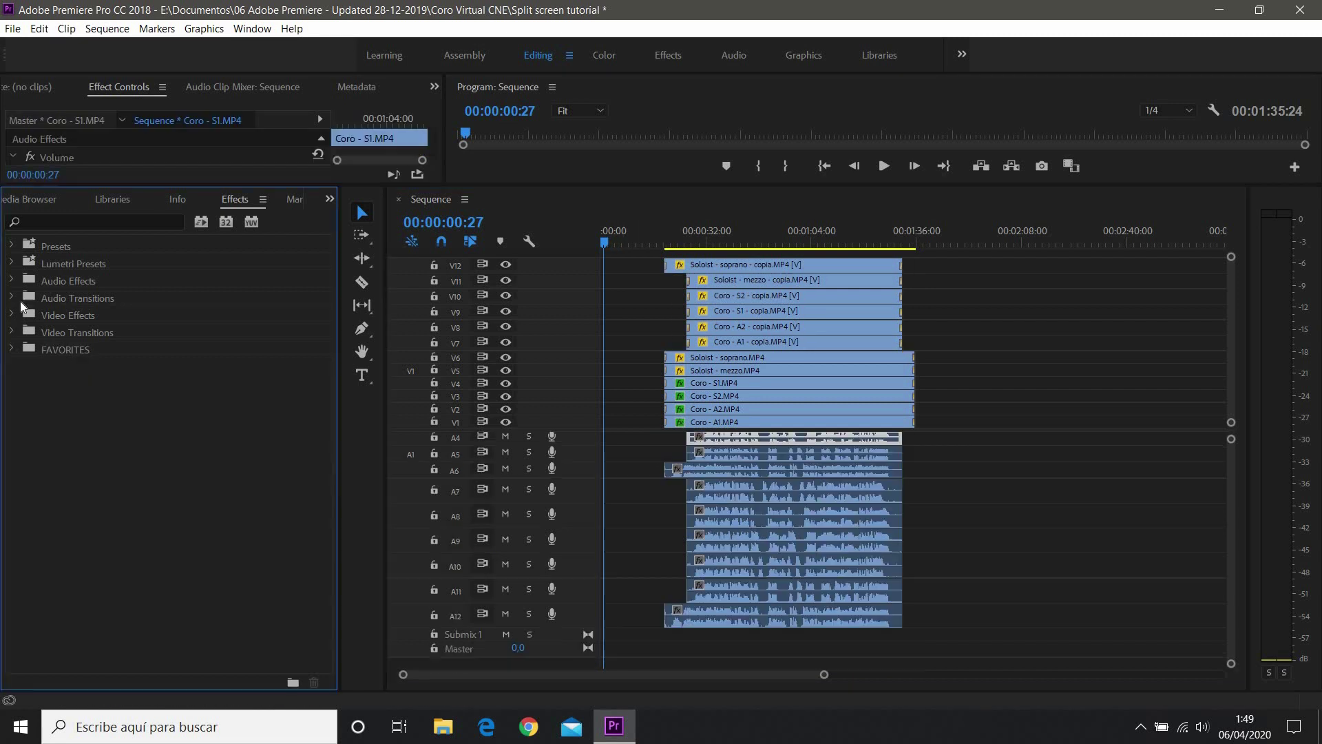
left_click(12, 298)
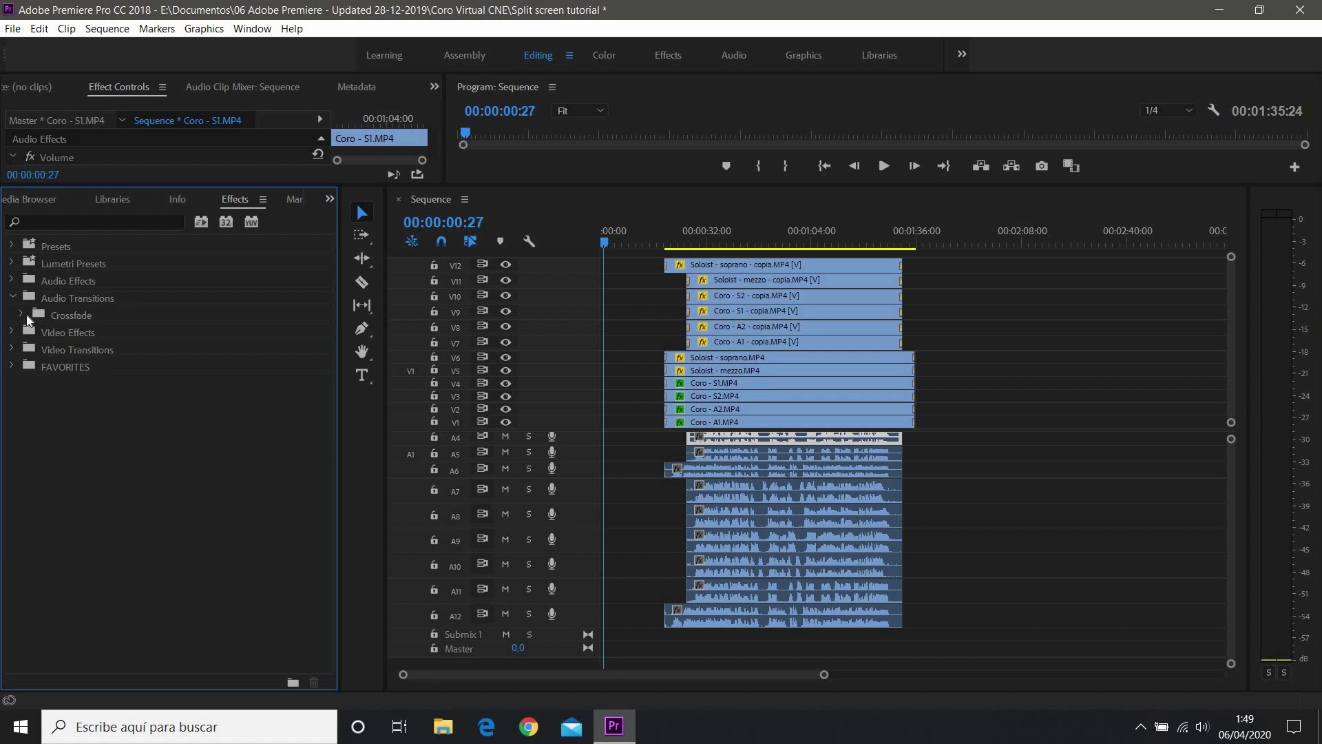
left_click(21, 316)
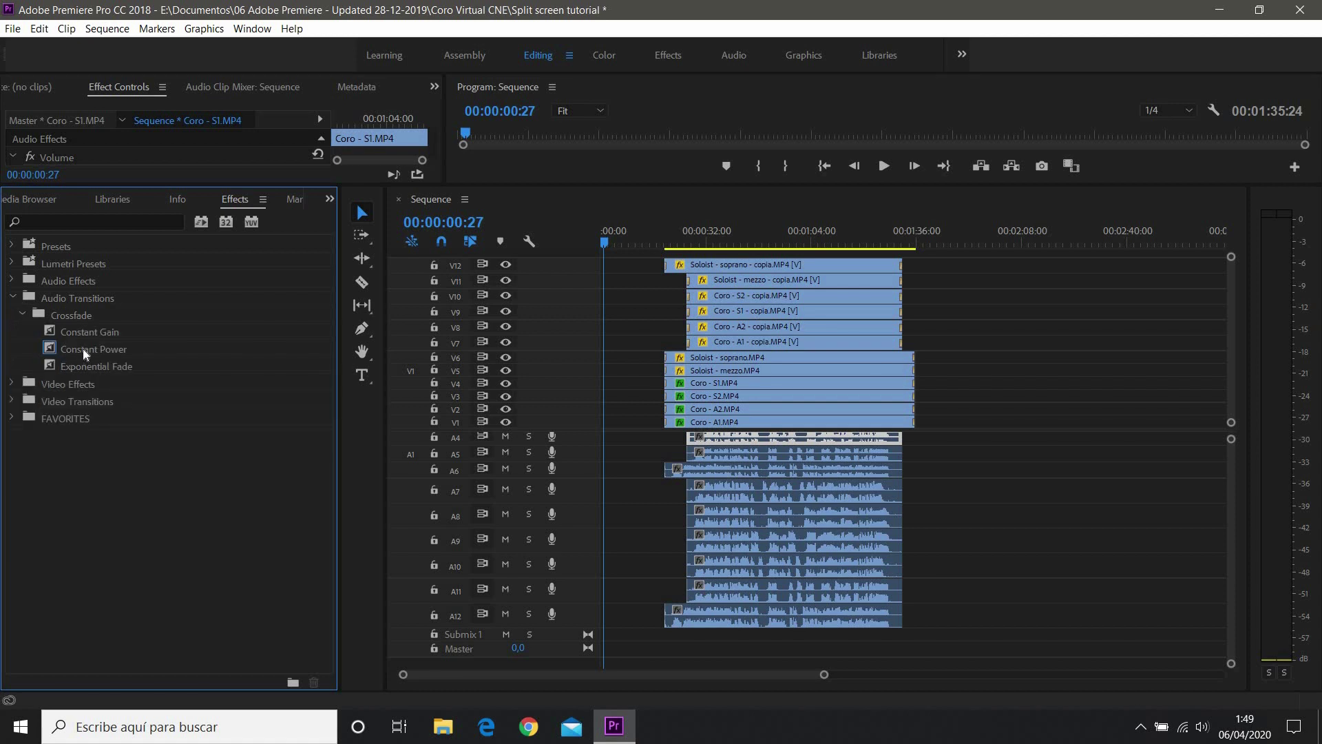
left_click_drag(83, 348, 666, 612)
left_click_drag(88, 349, 902, 618)
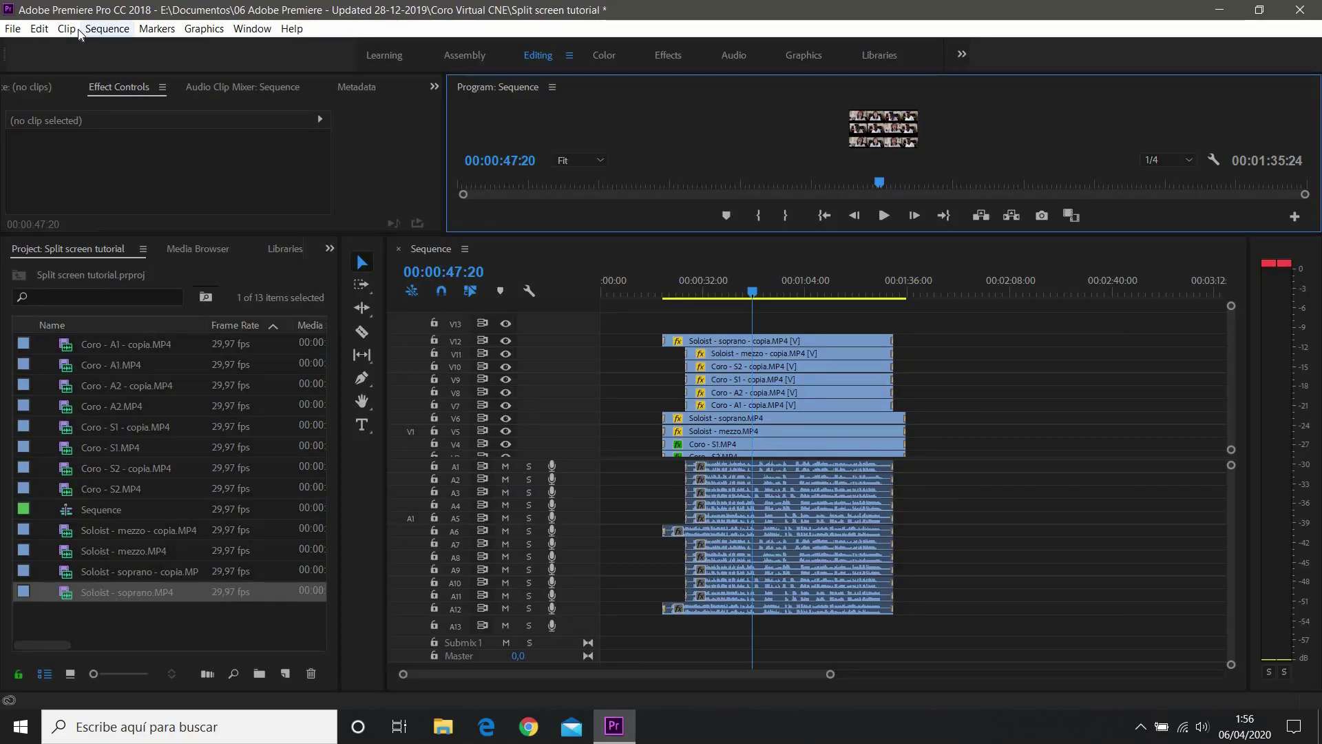
Create a legacy title named "Title" at 1920 × 1080 and 29,97 fps with square pixels.
left_click(12, 28)
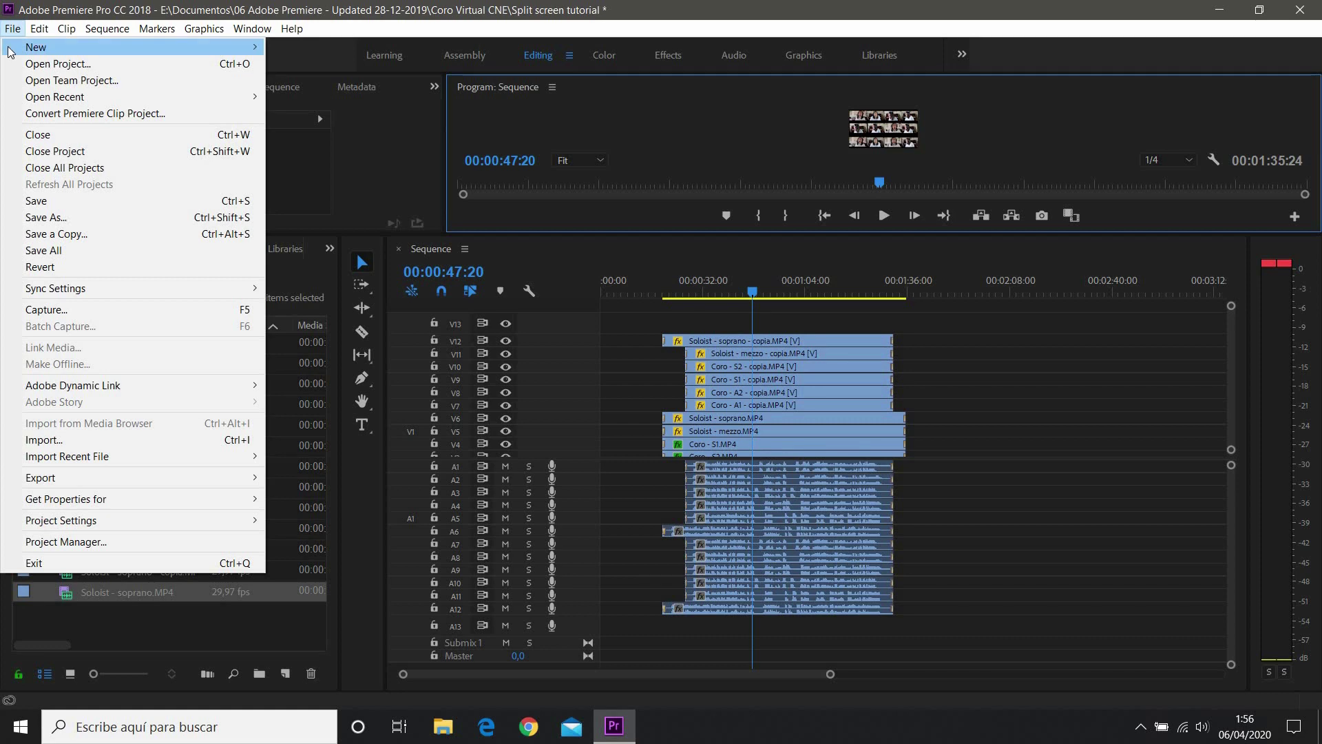
mouse_move(11, 48)
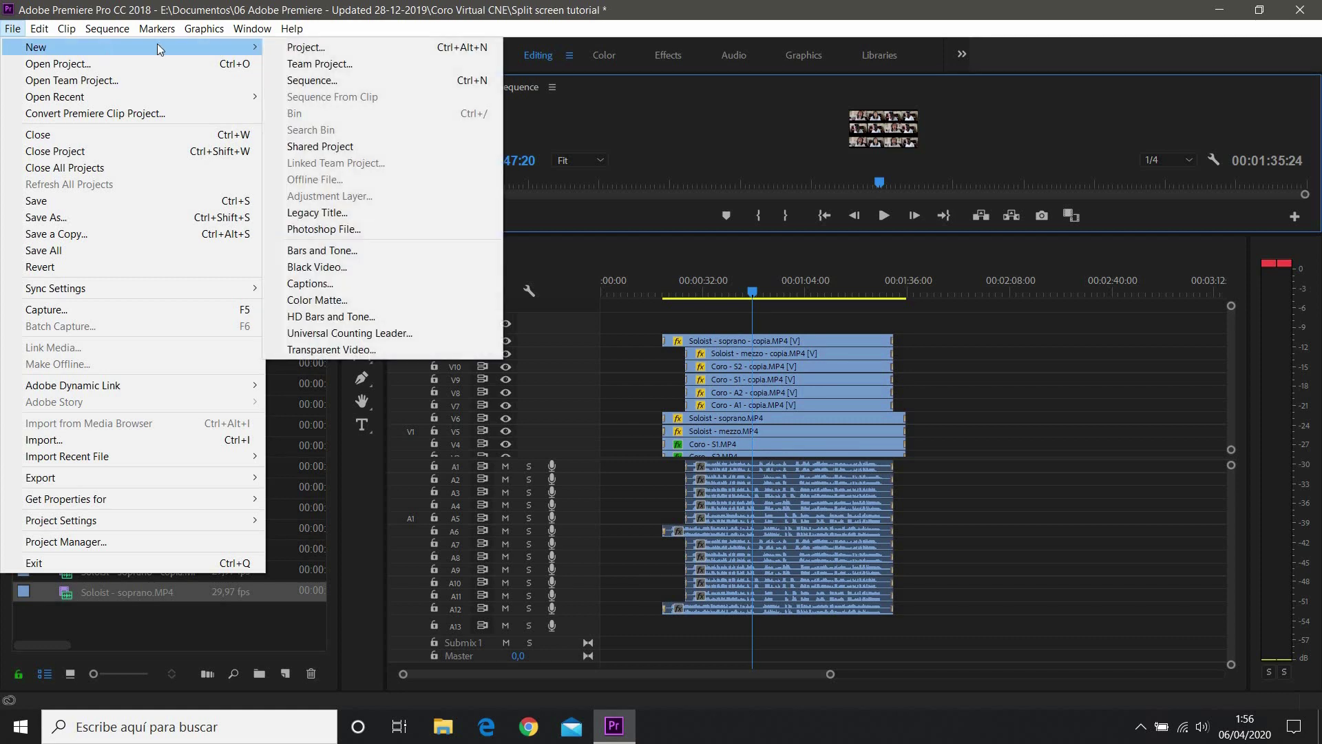
left_click(337, 214)
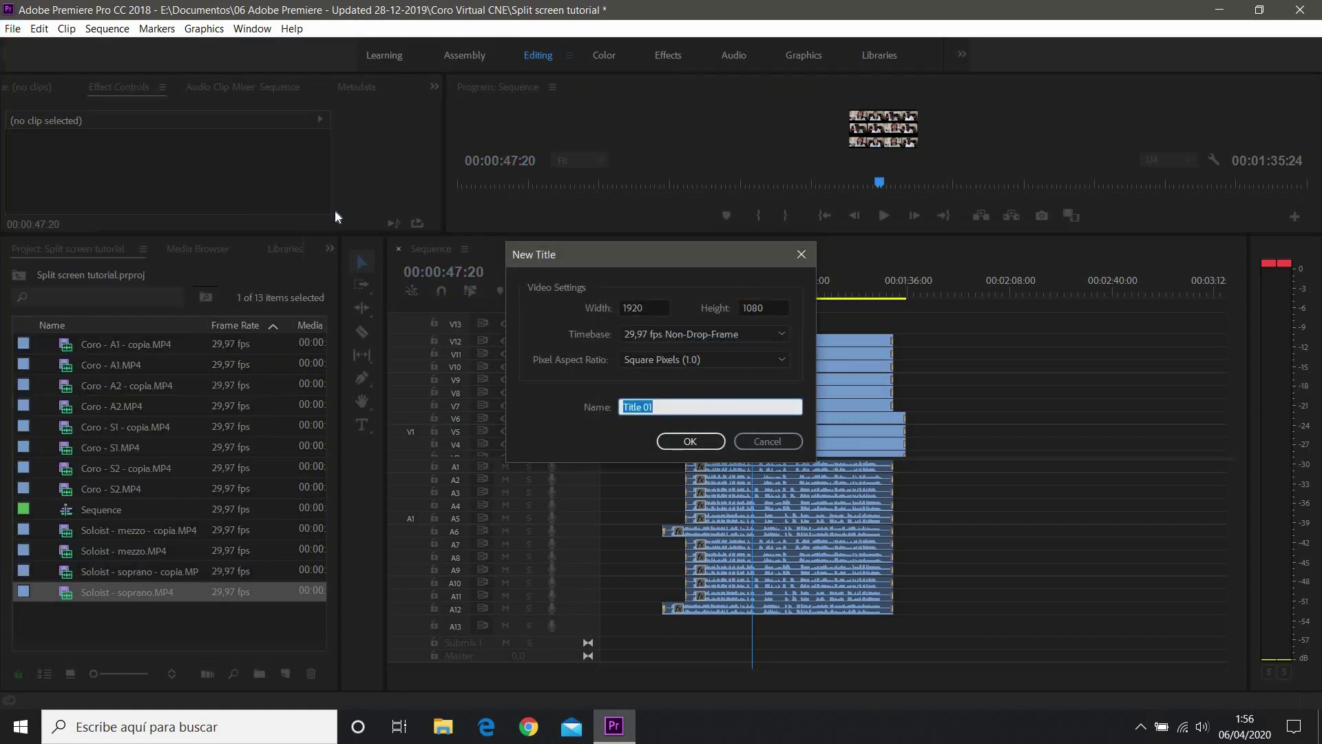
type("Titl")
left_click(704, 444)
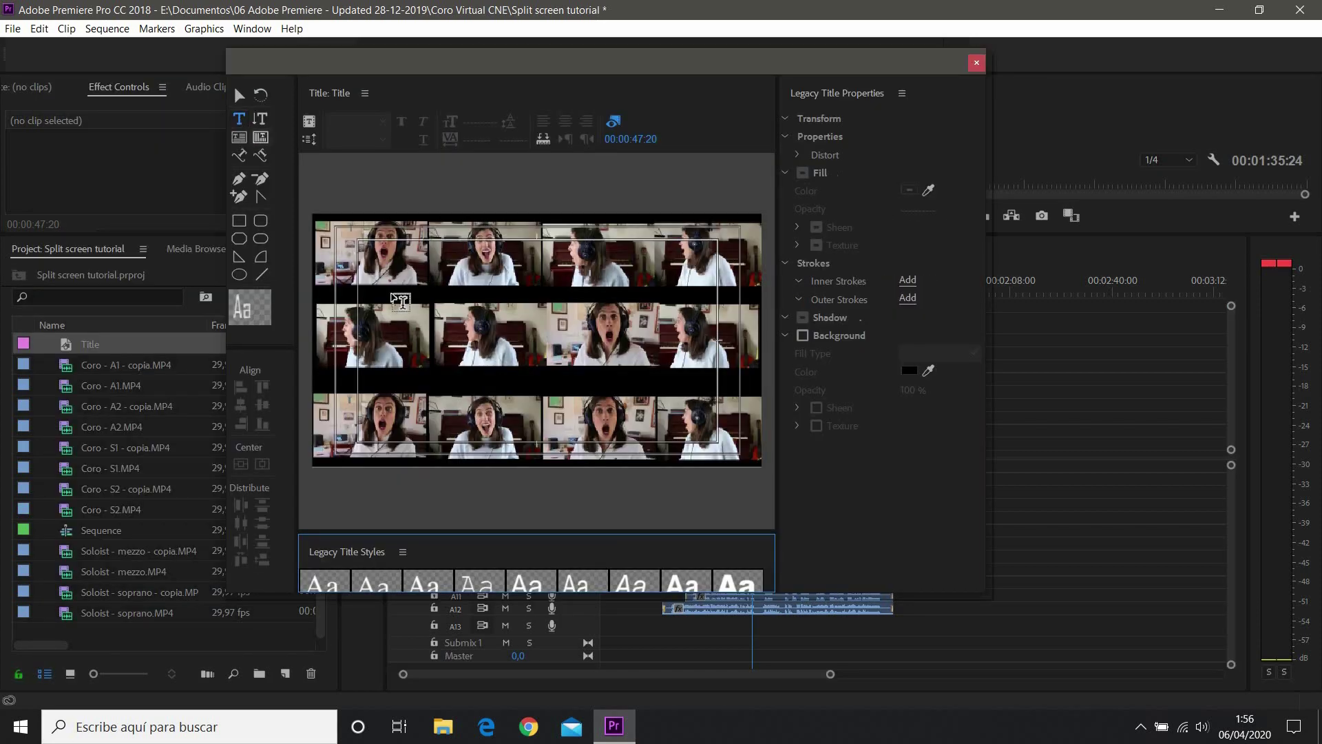
Move the playhead to 00:00:15:19, before the clips, and add a text box reading "Mendelssohn" to the title.
left_click_drag(737, 80, 1321, 73)
left_click_drag(753, 298, 651, 294)
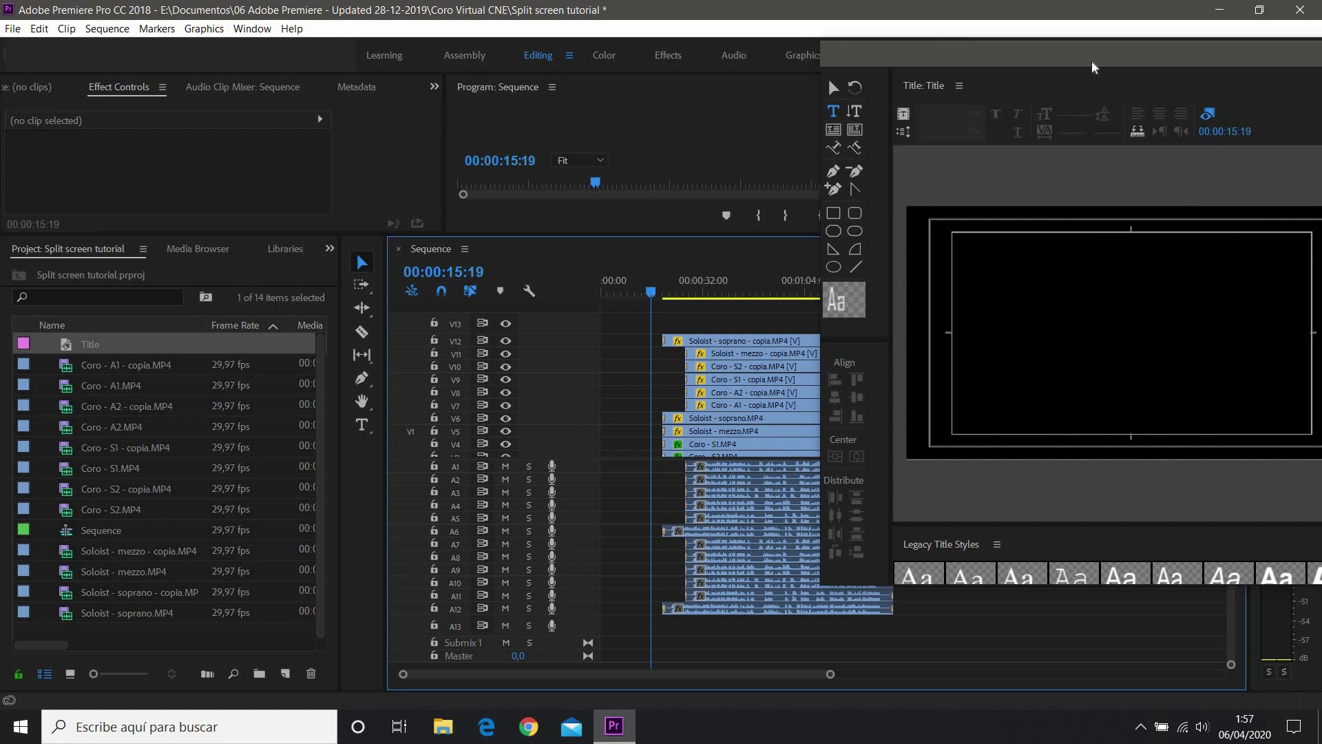
left_click_drag(1095, 62, 434, 81)
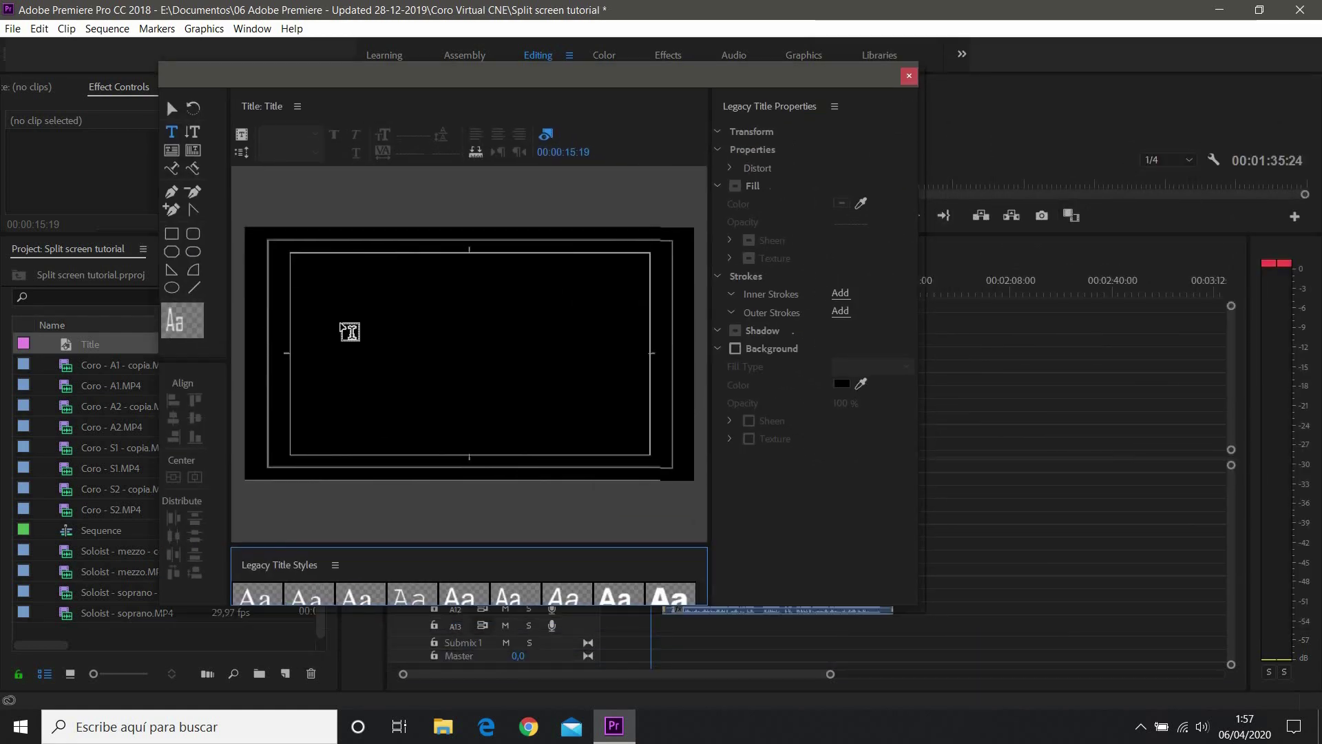
left_click(347, 331)
left_click_drag(620, 378, 611, 394)
type("Mendelssohn")
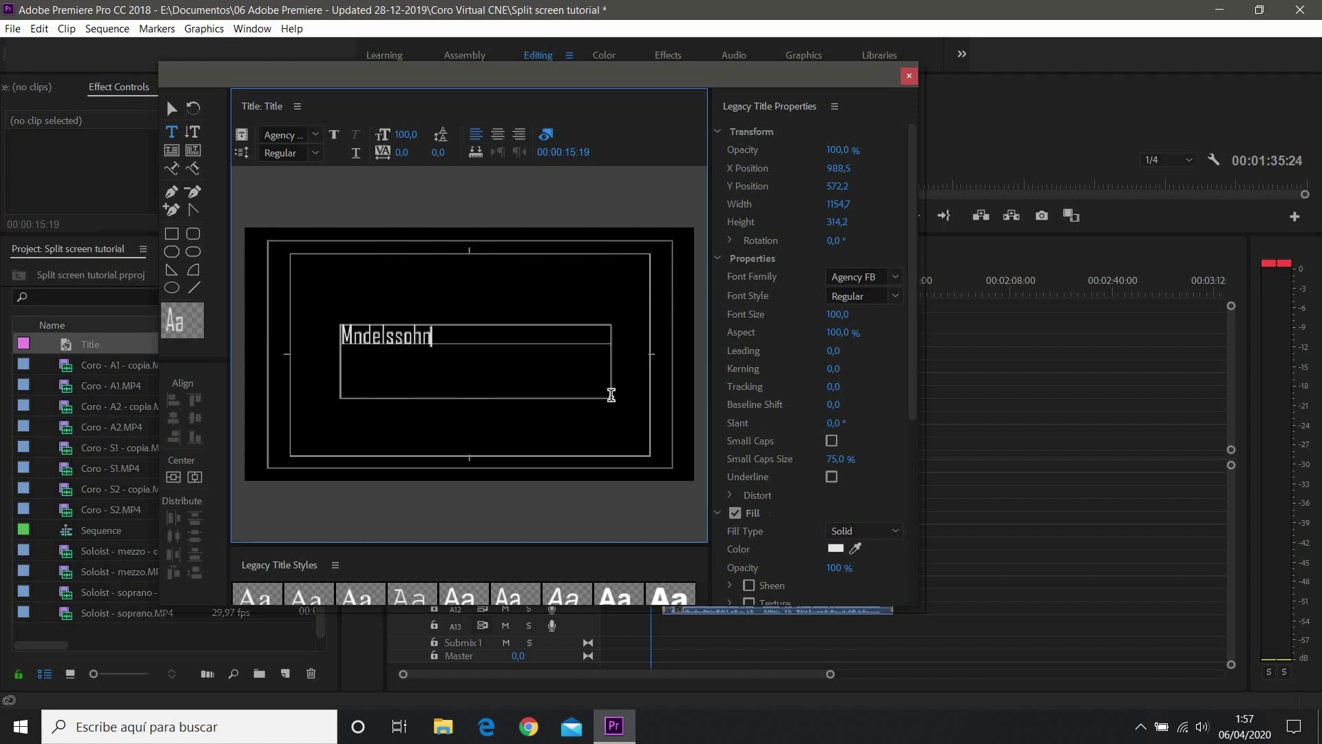
Format the Mendelssohn text in Arial Narrow at size 175 and reposition its box at about X 1080, Y 609.
left_click_drag(442, 335, 323, 350)
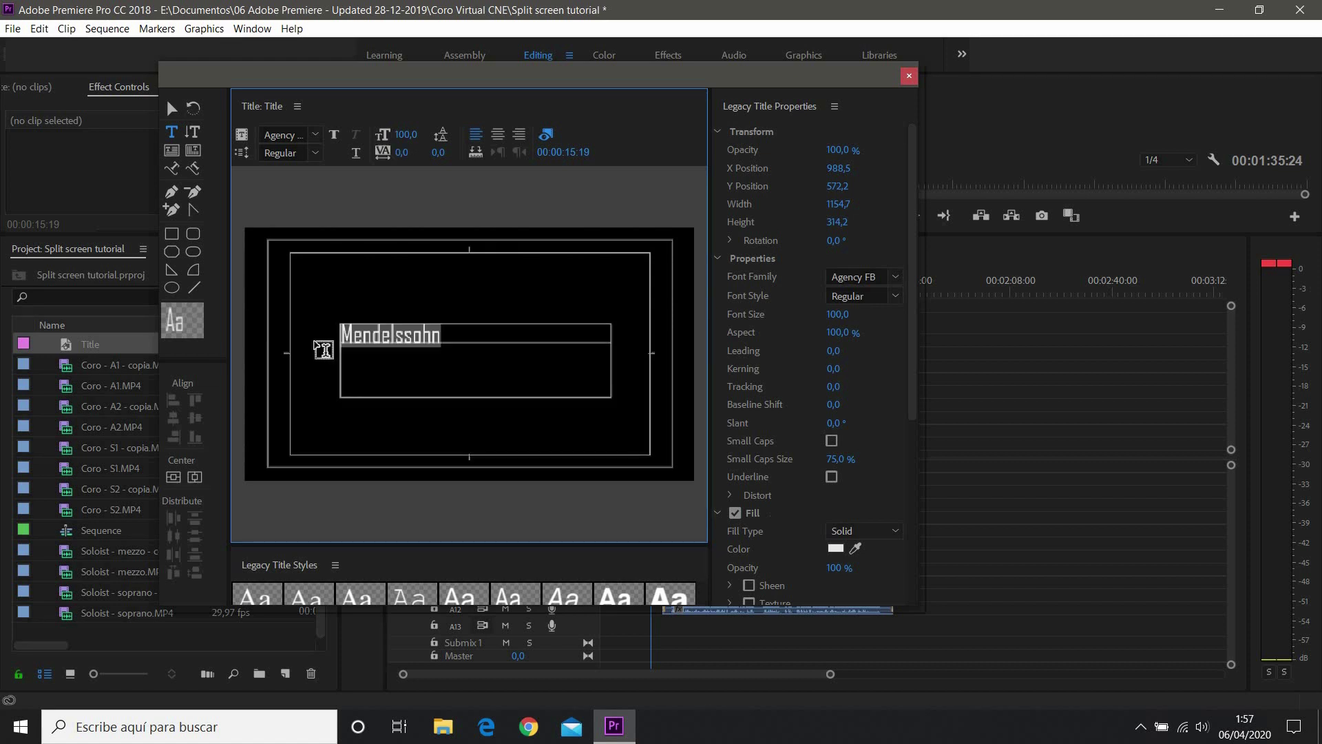
left_click(316, 137)
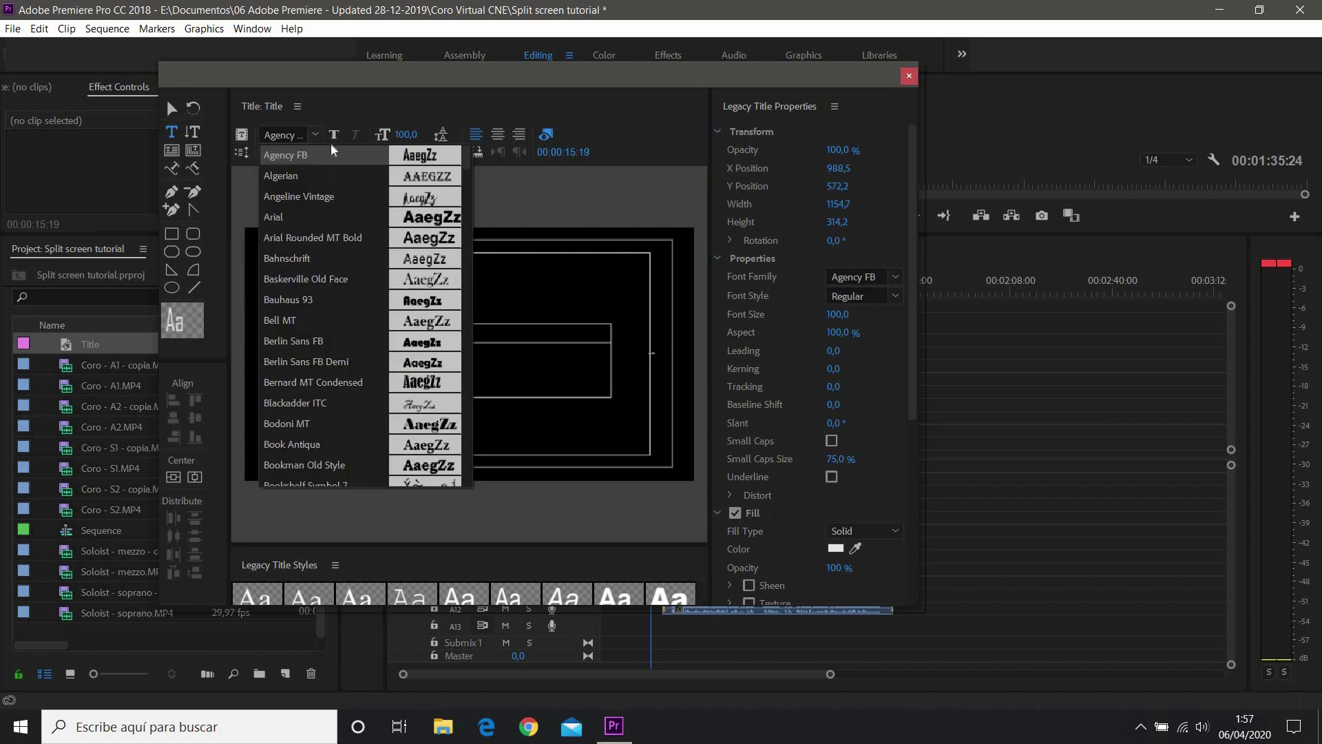
left_click(278, 218)
left_click_drag(837, 314, 890, 314)
left_click(494, 196)
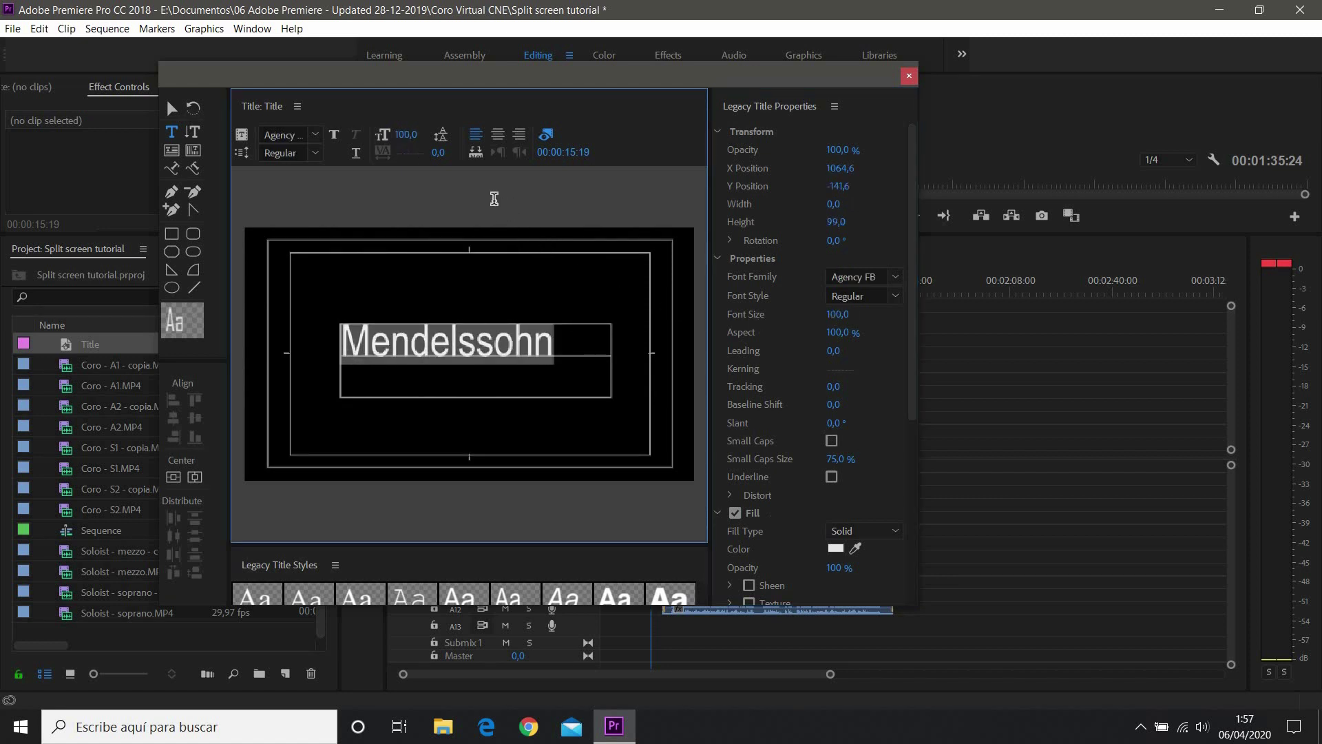
left_click(171, 108)
left_click_drag(403, 347, 434, 355)
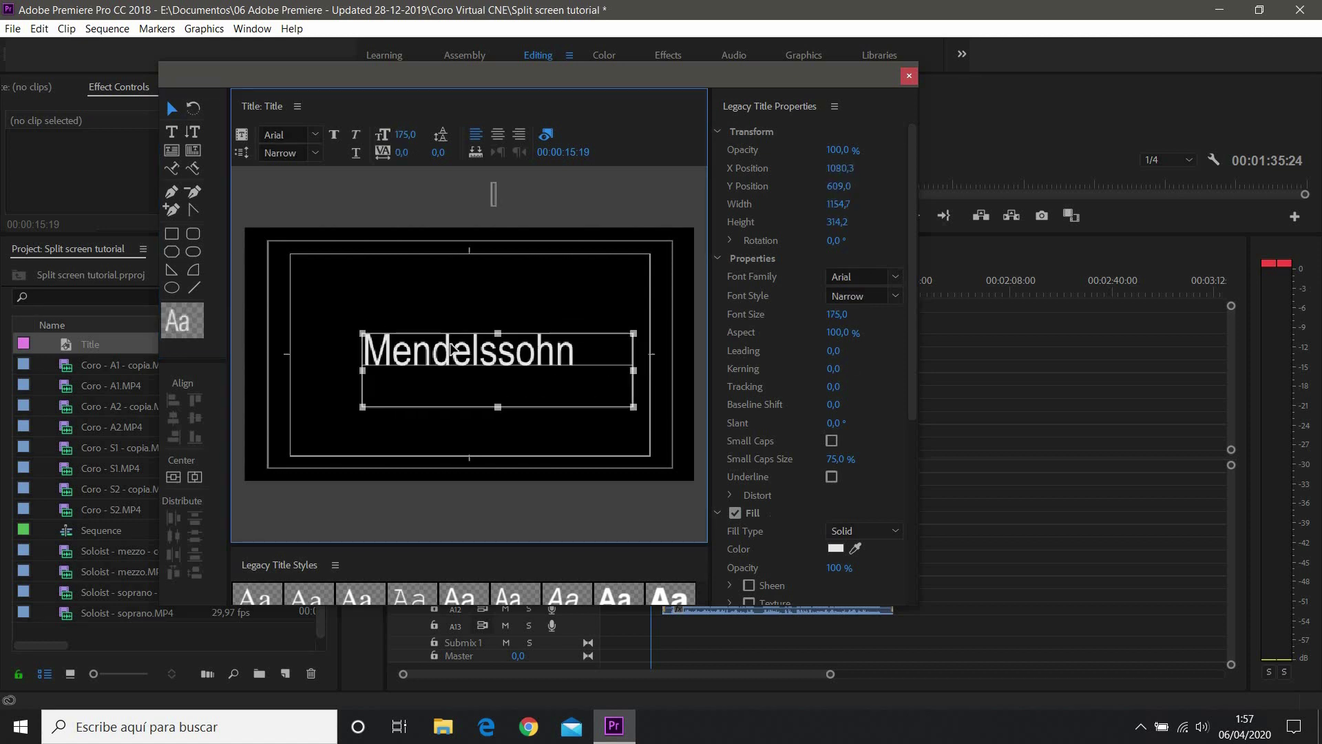
left_click(545, 182)
Close the title editor and place the Title clip on the timeline before the Soloist - soprano video.
left_click(908, 77)
left_click_drag(136, 342, 202, 337)
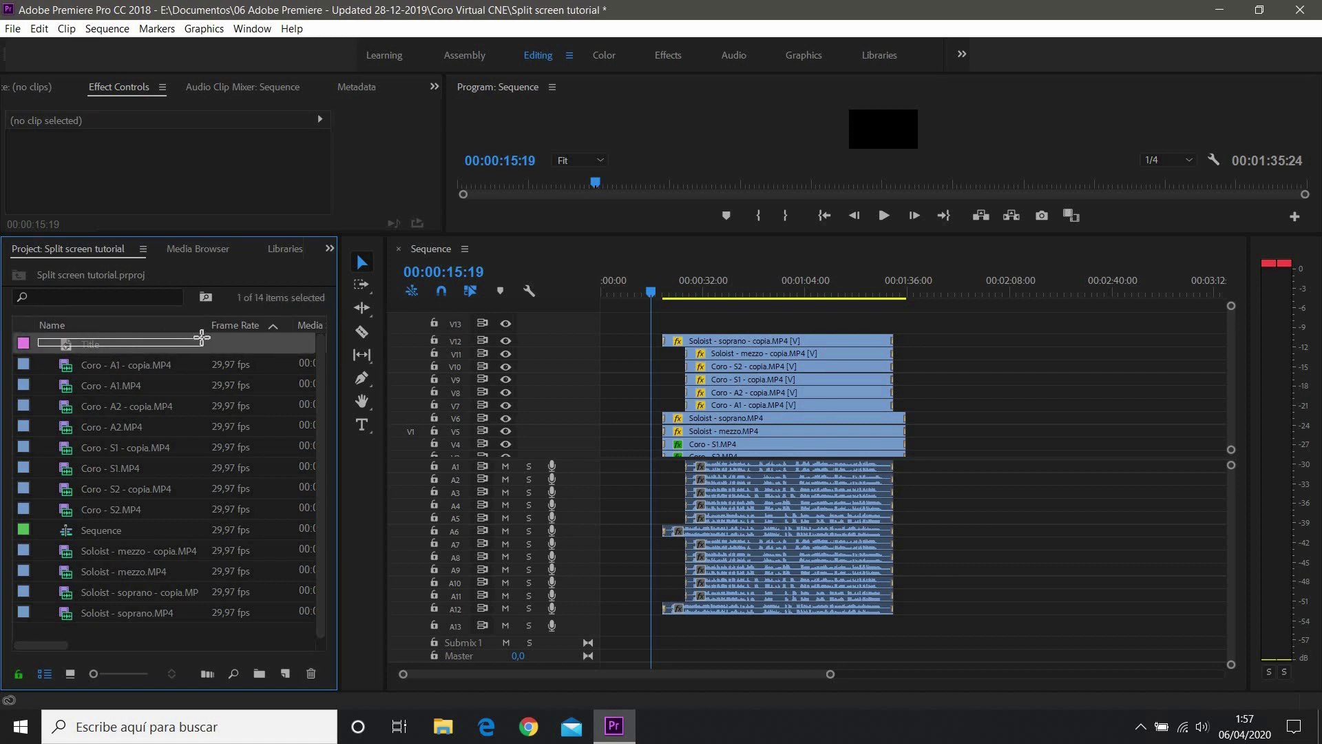
left_click_drag(92, 347, 649, 341)
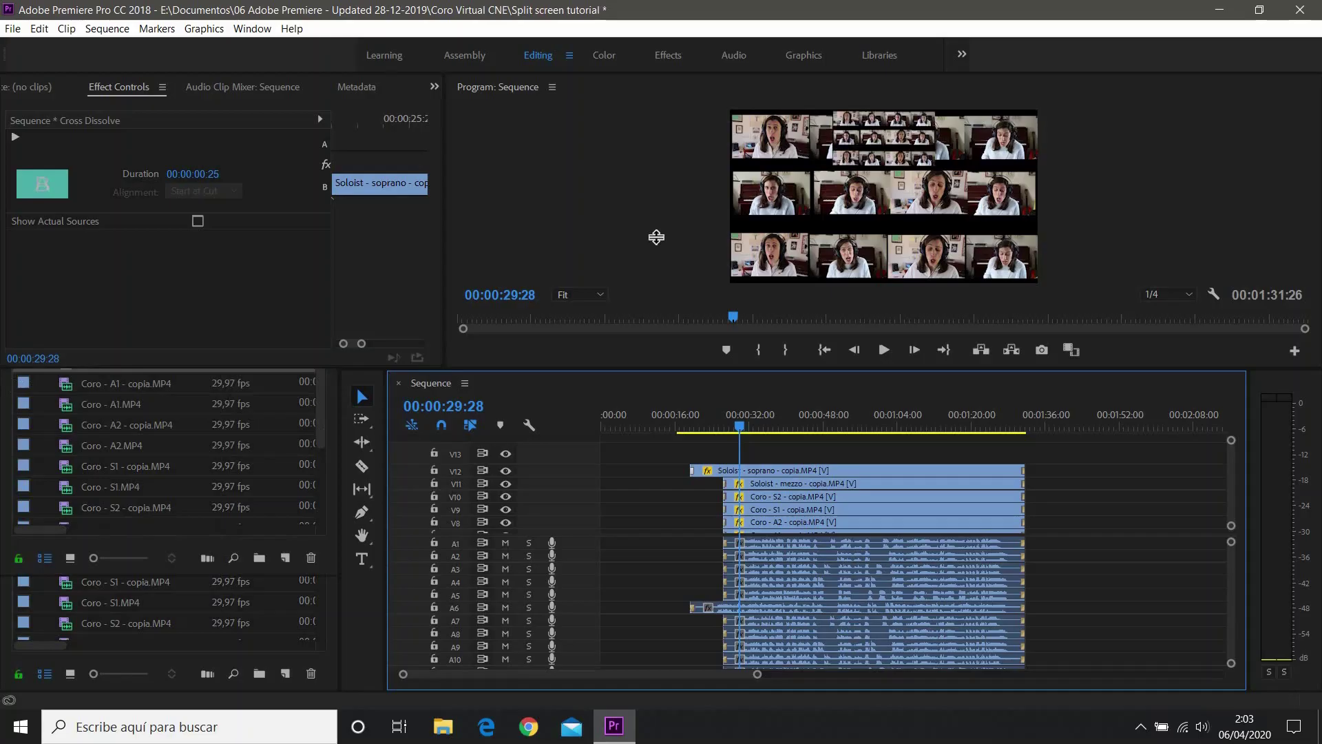
Enlarge the timeline area and mark the sequence's In point at 00:00:14:15, just before the title clip.
left_click_drag(656, 375, 657, 237)
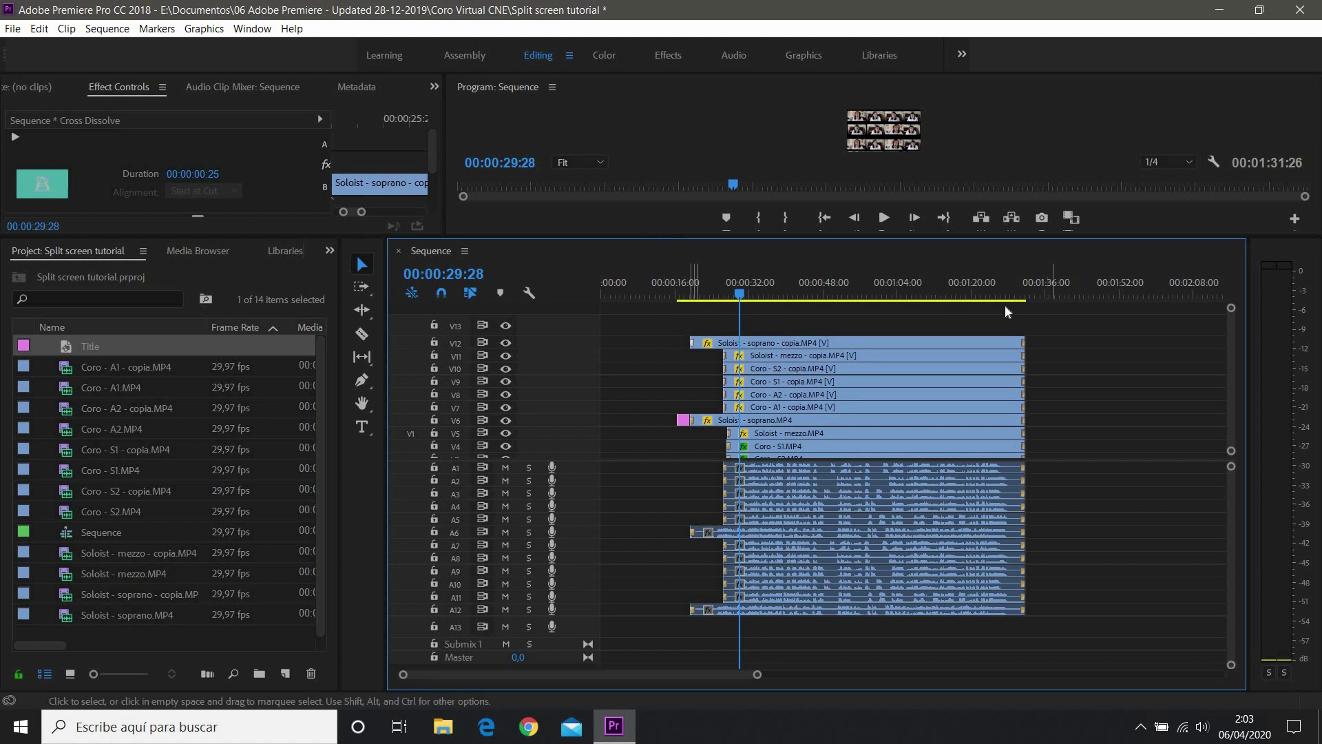
left_click(647, 281)
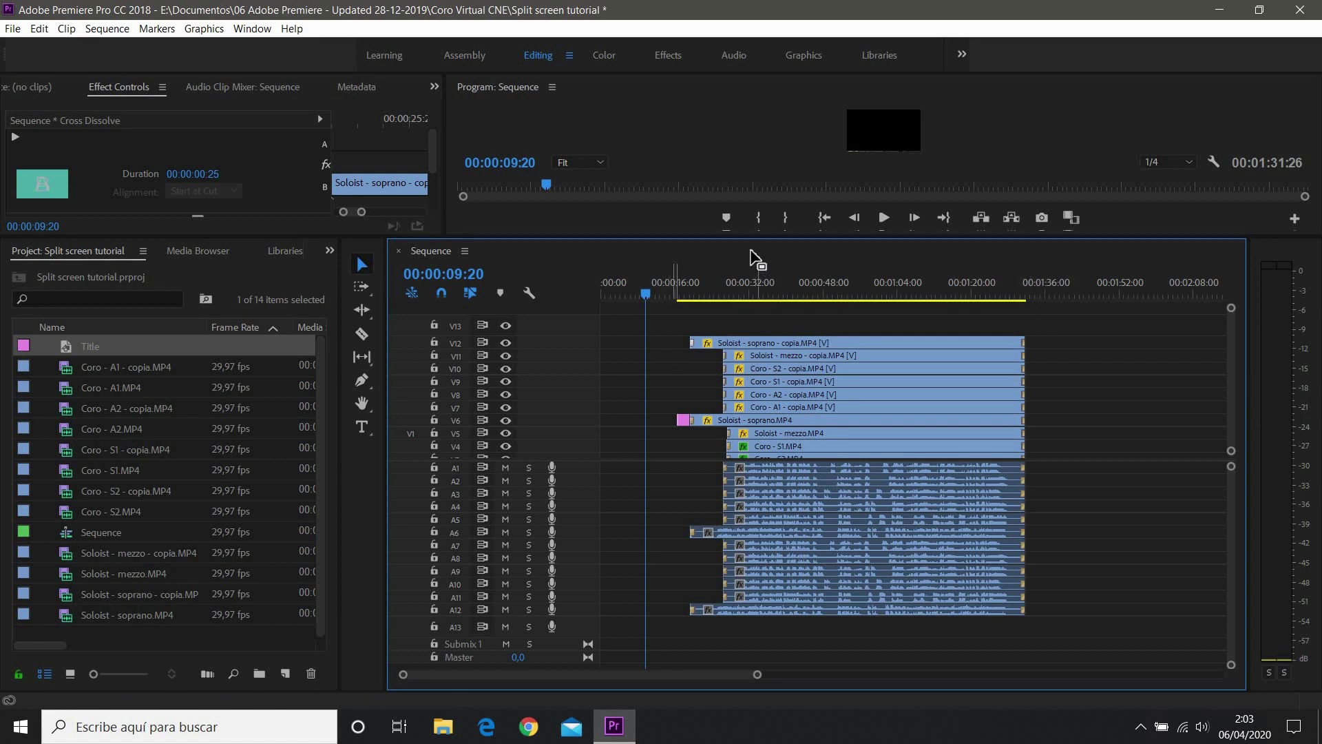
left_click_drag(645, 297, 666, 295)
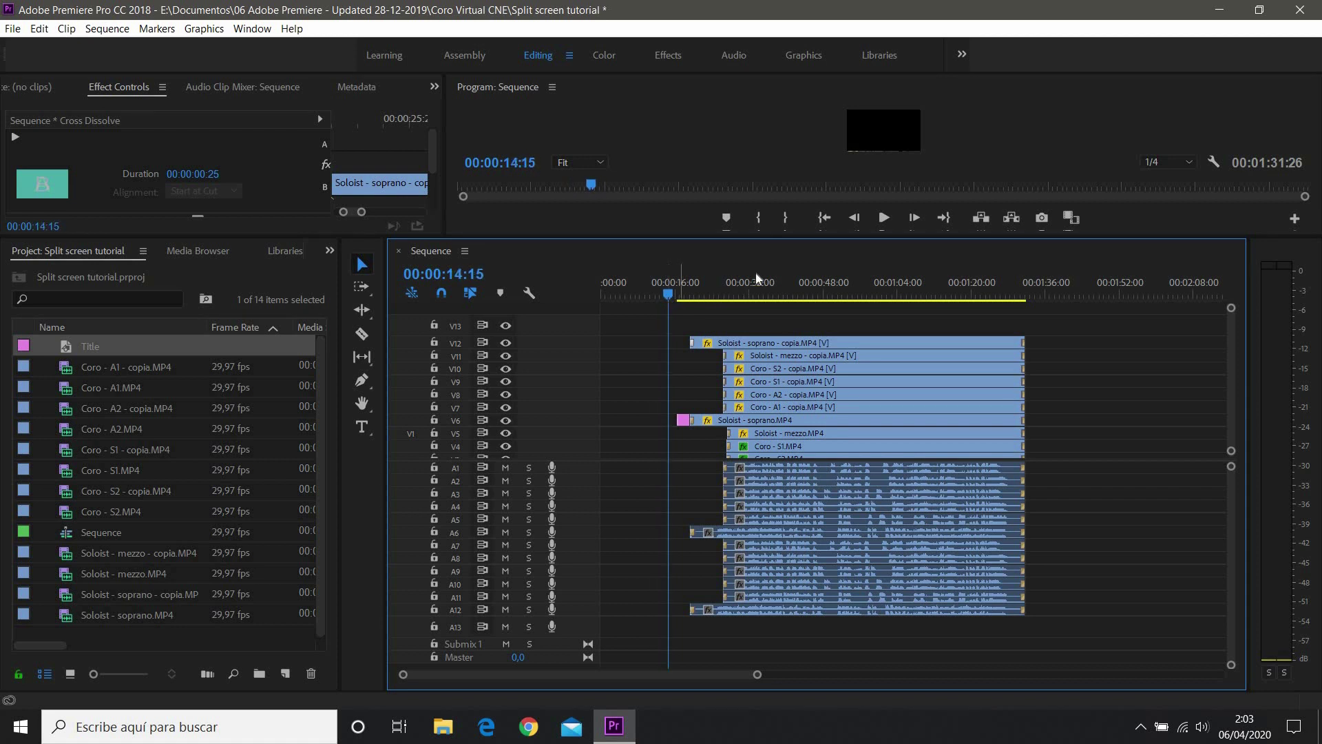
left_click(762, 218)
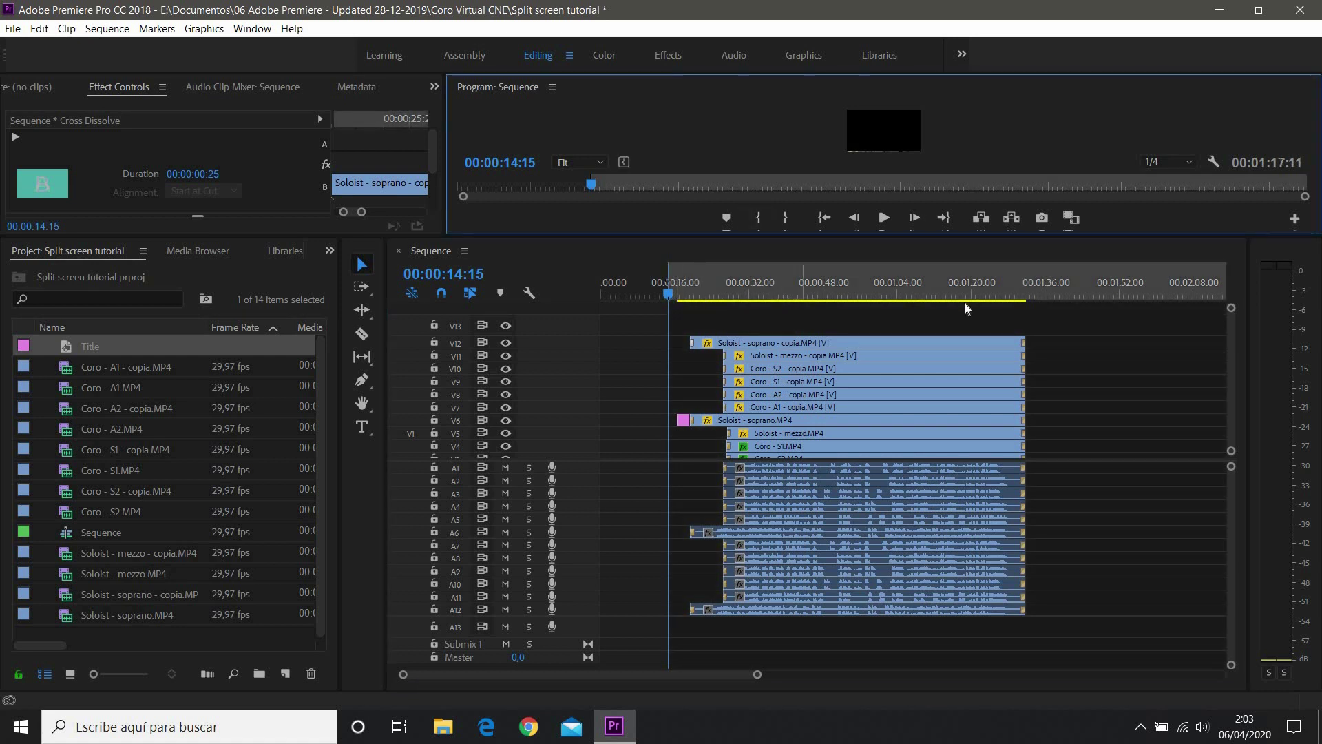
Mark the sequence's Out point at 00:01:32:11, just after the ends of the clips.
left_click(1028, 291)
left_click_drag(1027, 296, 1029, 295)
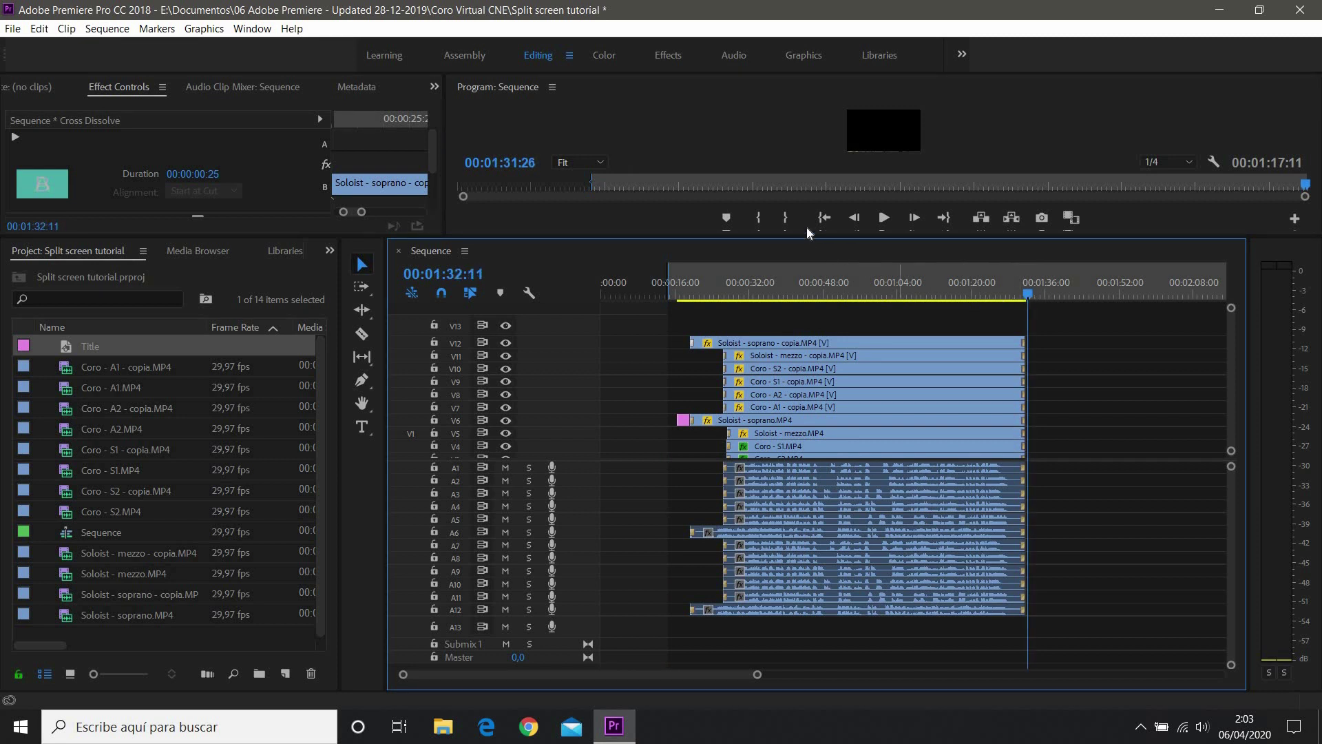
left_click(789, 218)
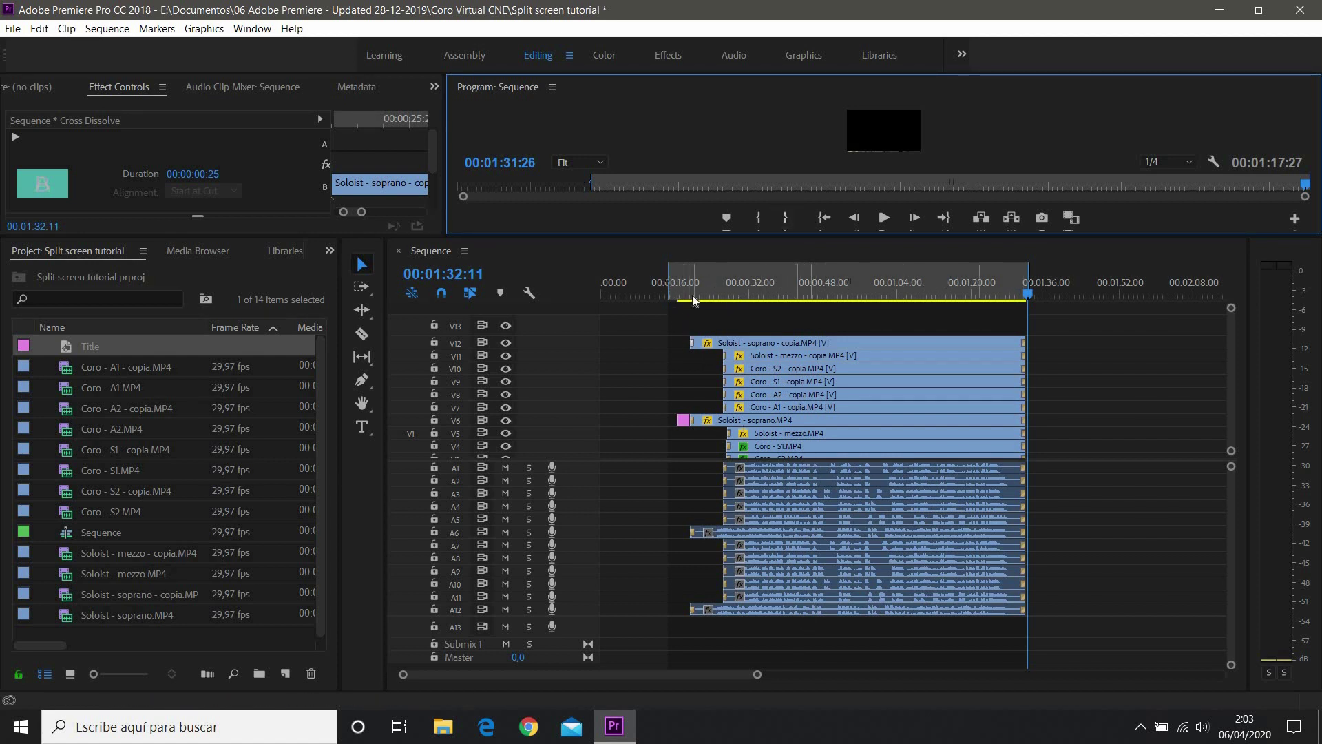
Shift the In point slightly later so that the marked range lasts 00:01:17:16.
mouse_move(758, 675)
left_mouse_down()
mouse_move(598, 679)
mouse_move(700, 676)
mouse_move(630, 674)
left_mouse_up()
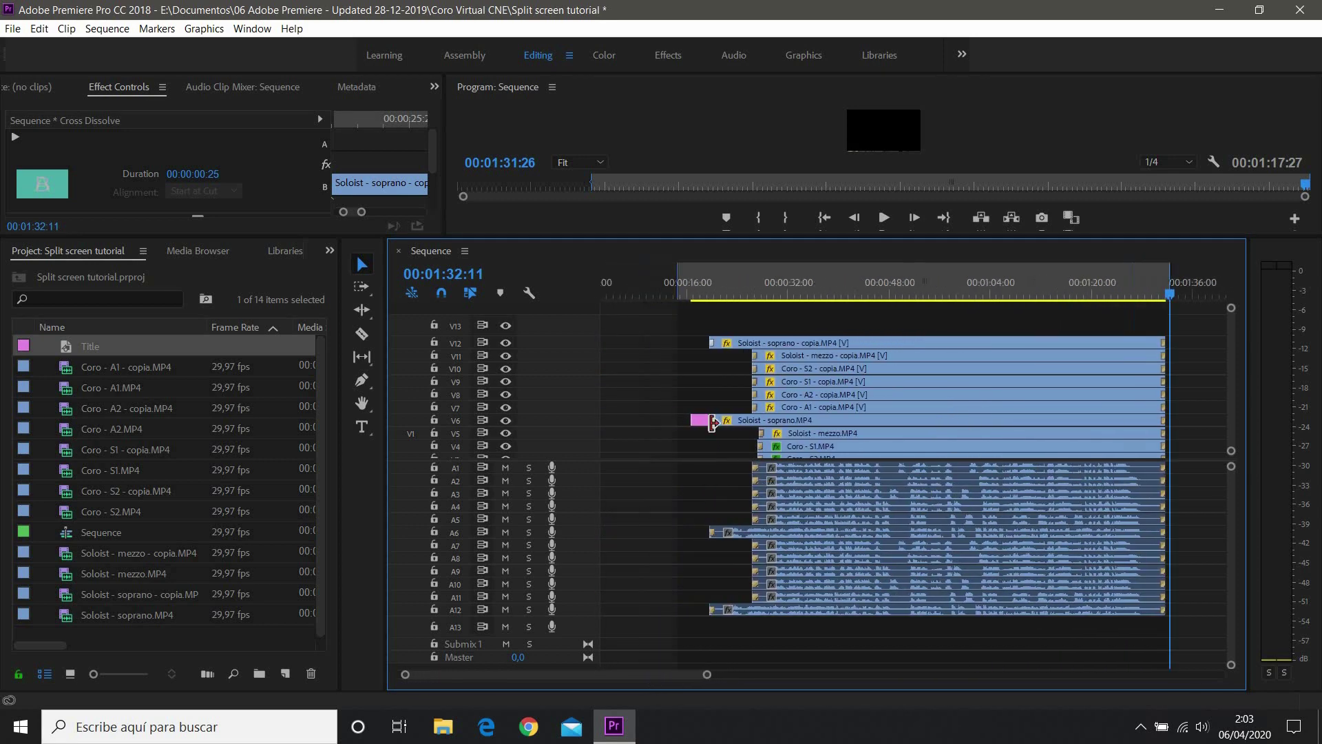
left_click_drag(676, 278, 679, 280)
left_click_drag(708, 678, 673, 675)
left_click_drag(592, 675, 538, 675)
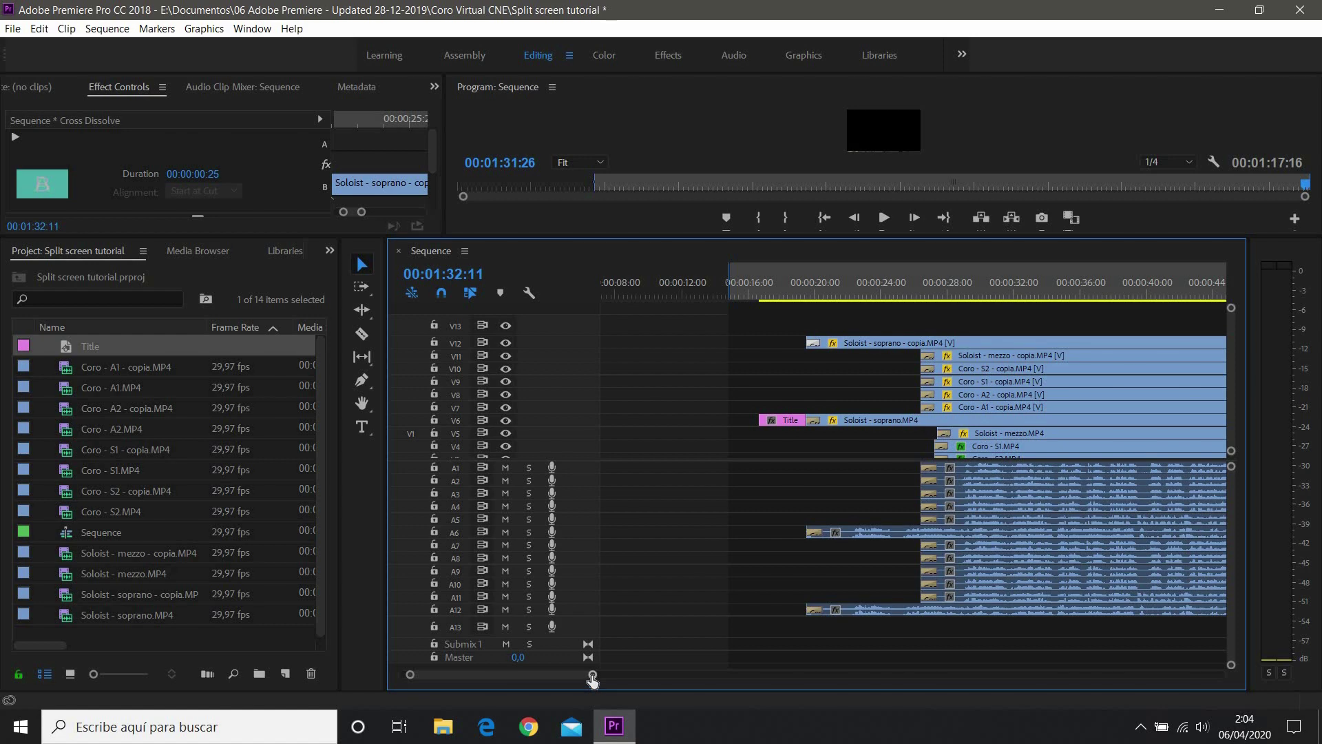
left_click_drag(591, 675, 876, 675)
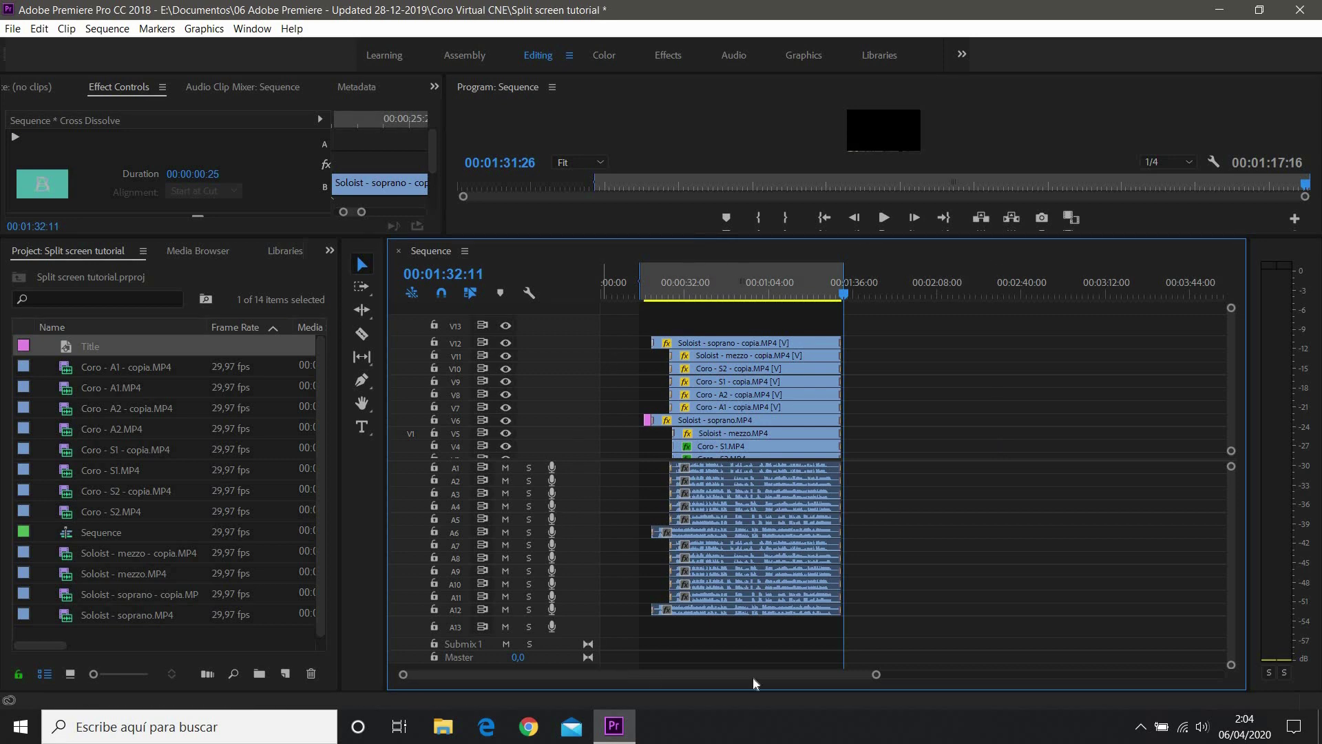
Open the media export settings for the sequence and set the format to H.264.
left_click(13, 29)
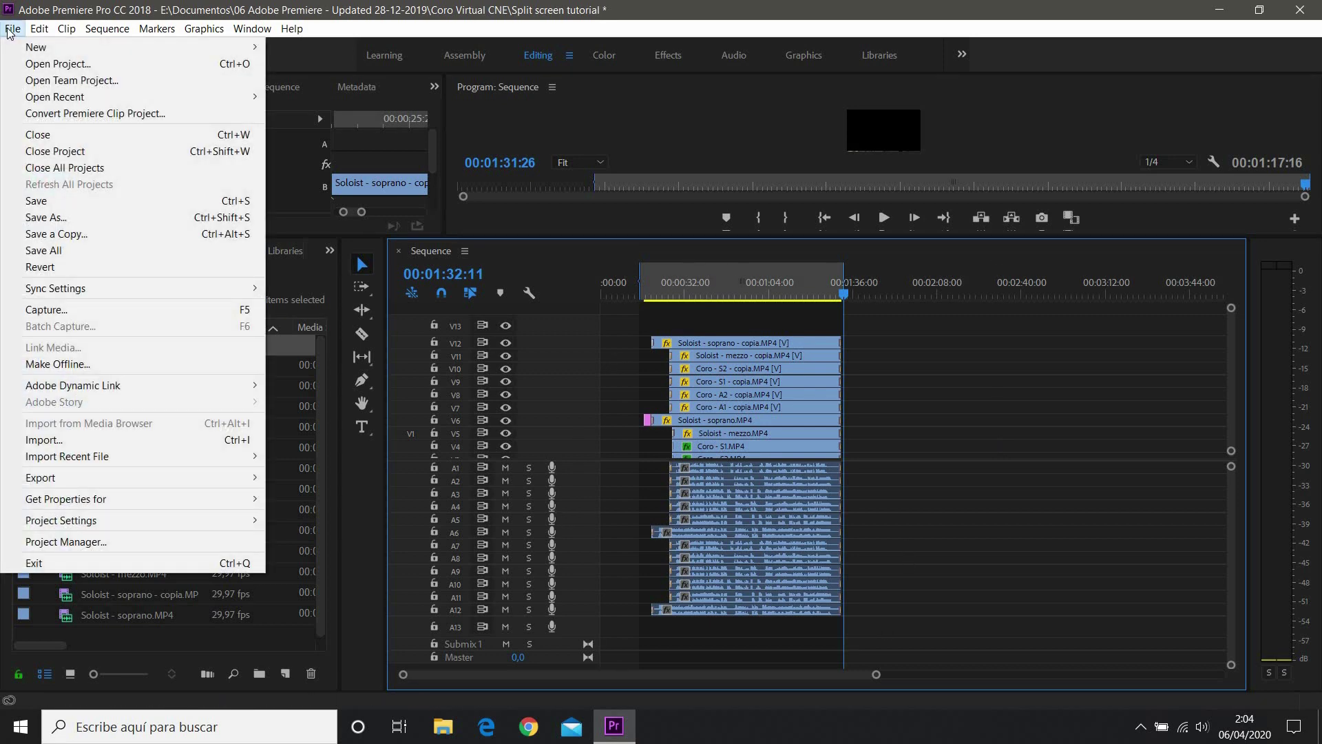
mouse_move(119, 480)
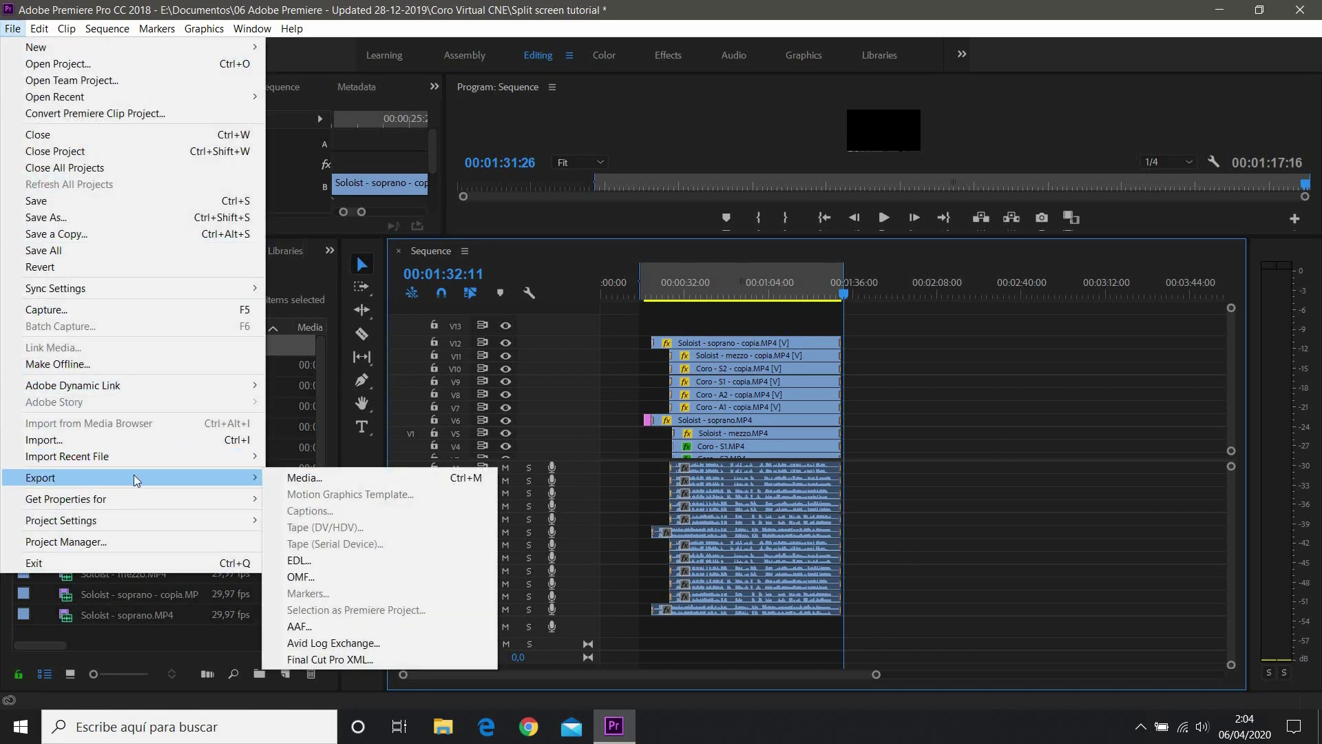
left_click(313, 478)
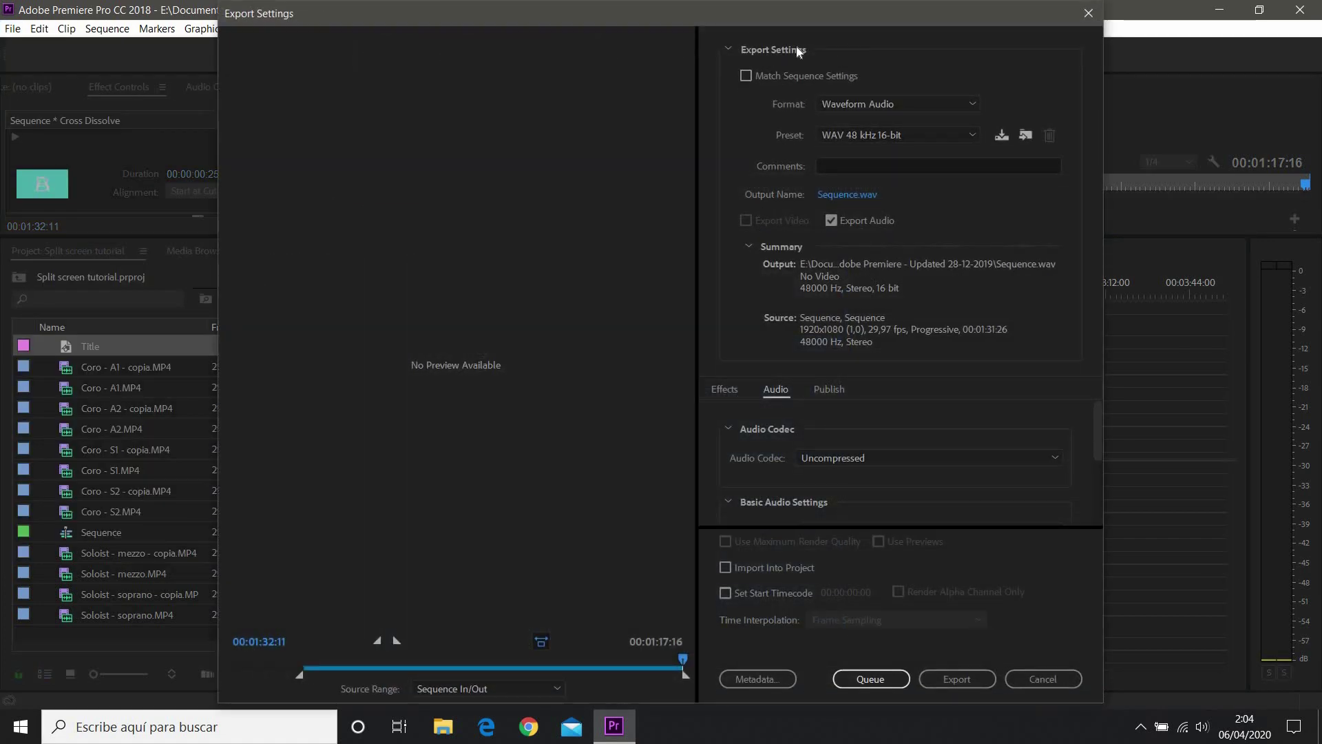
left_click(936, 105)
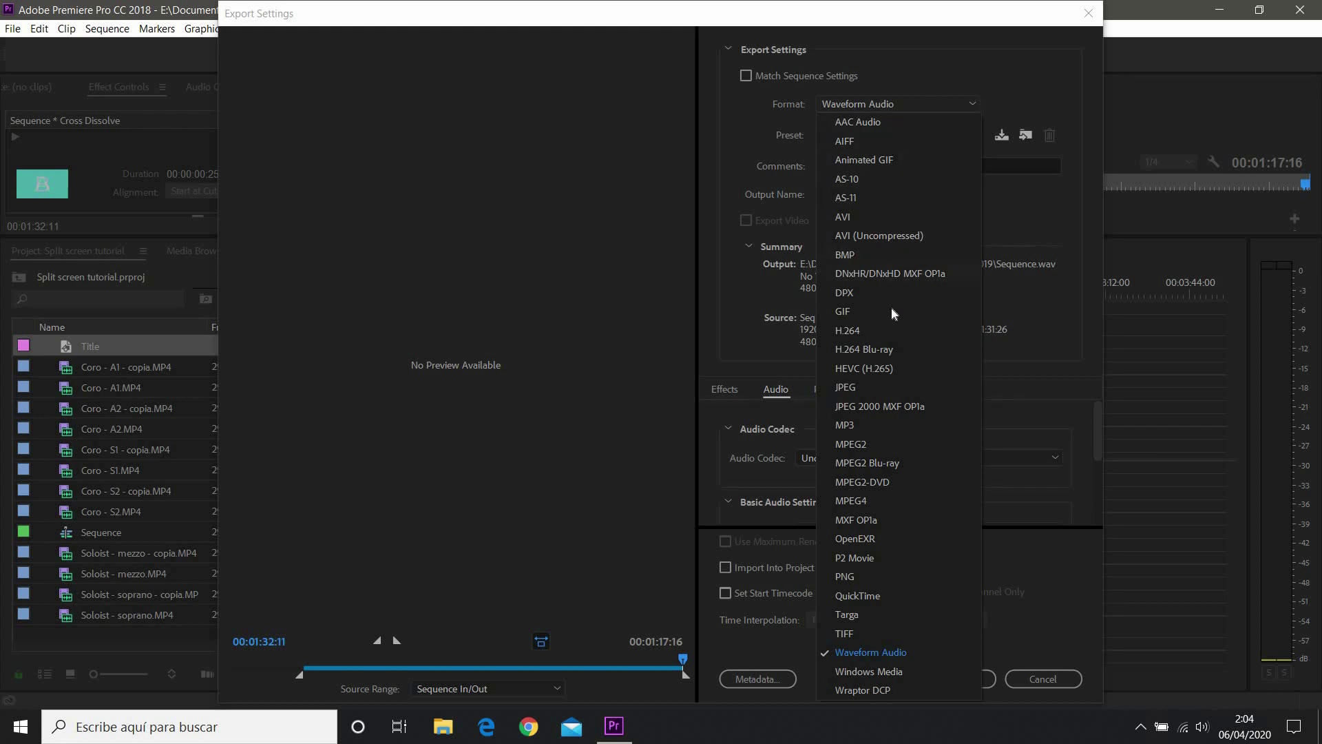
left_click(854, 333)
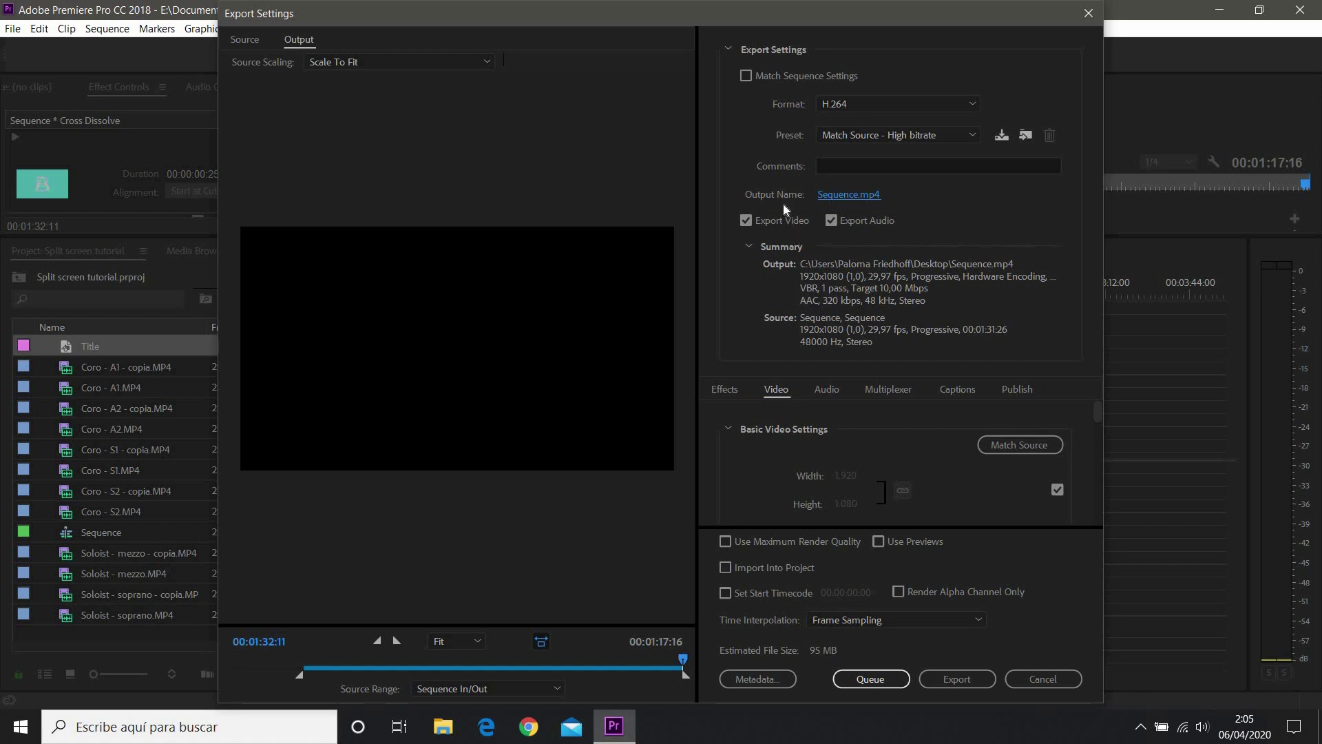
Name the output file Tutorial mendelssohn on the desktop and export the video.
left_click(871, 194)
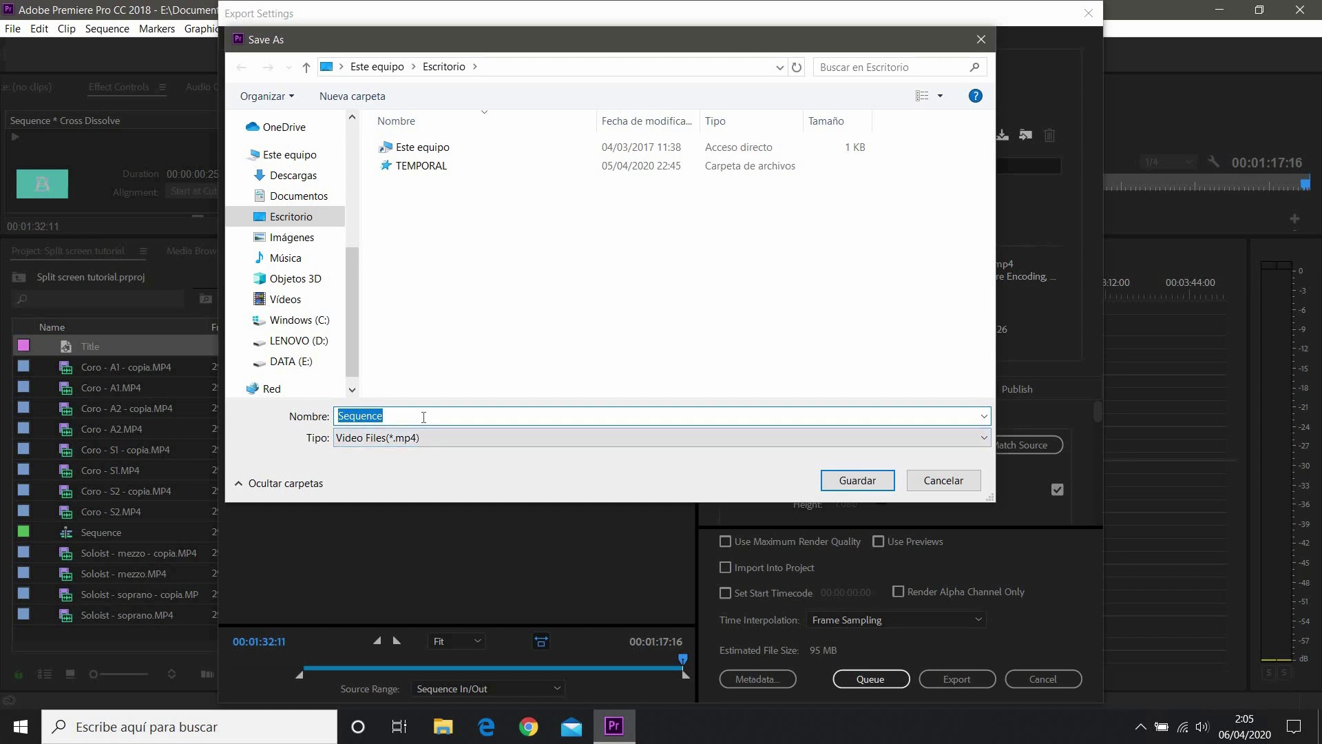
type("Tutorial mendelssohn")
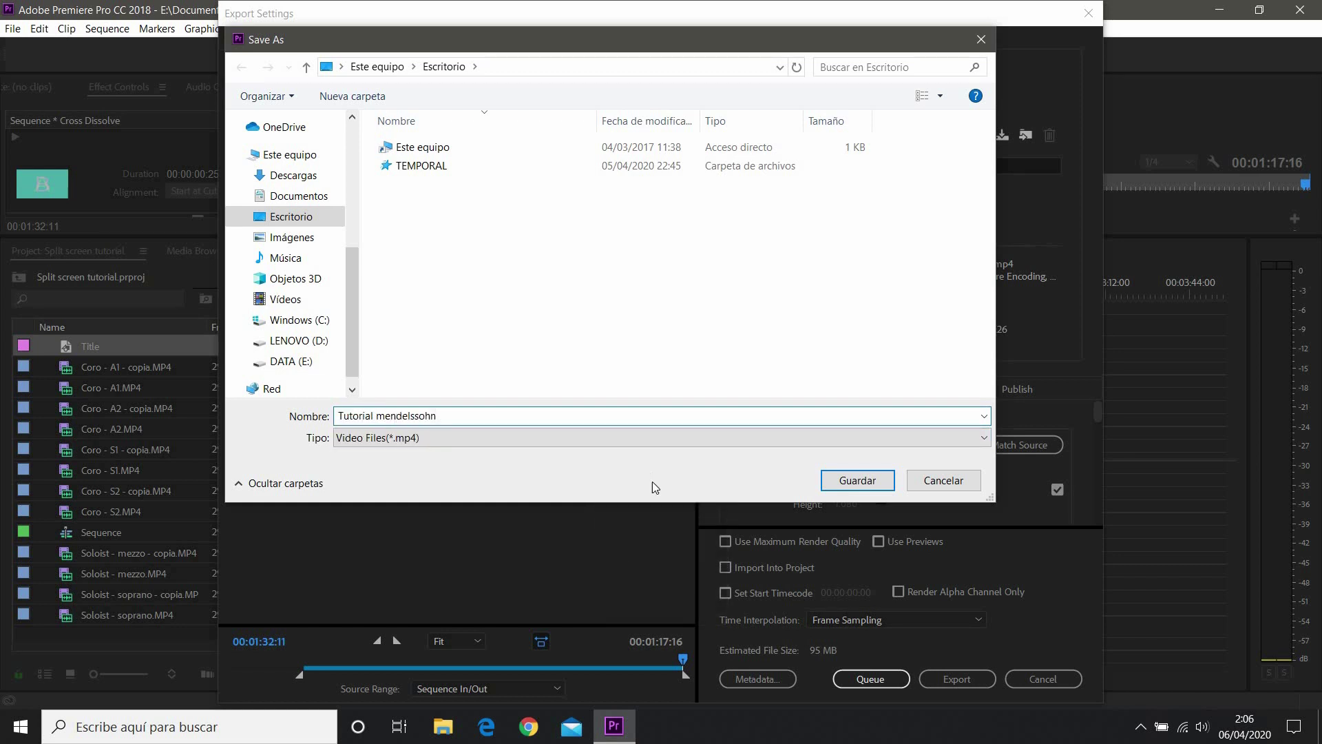
left_click(847, 482)
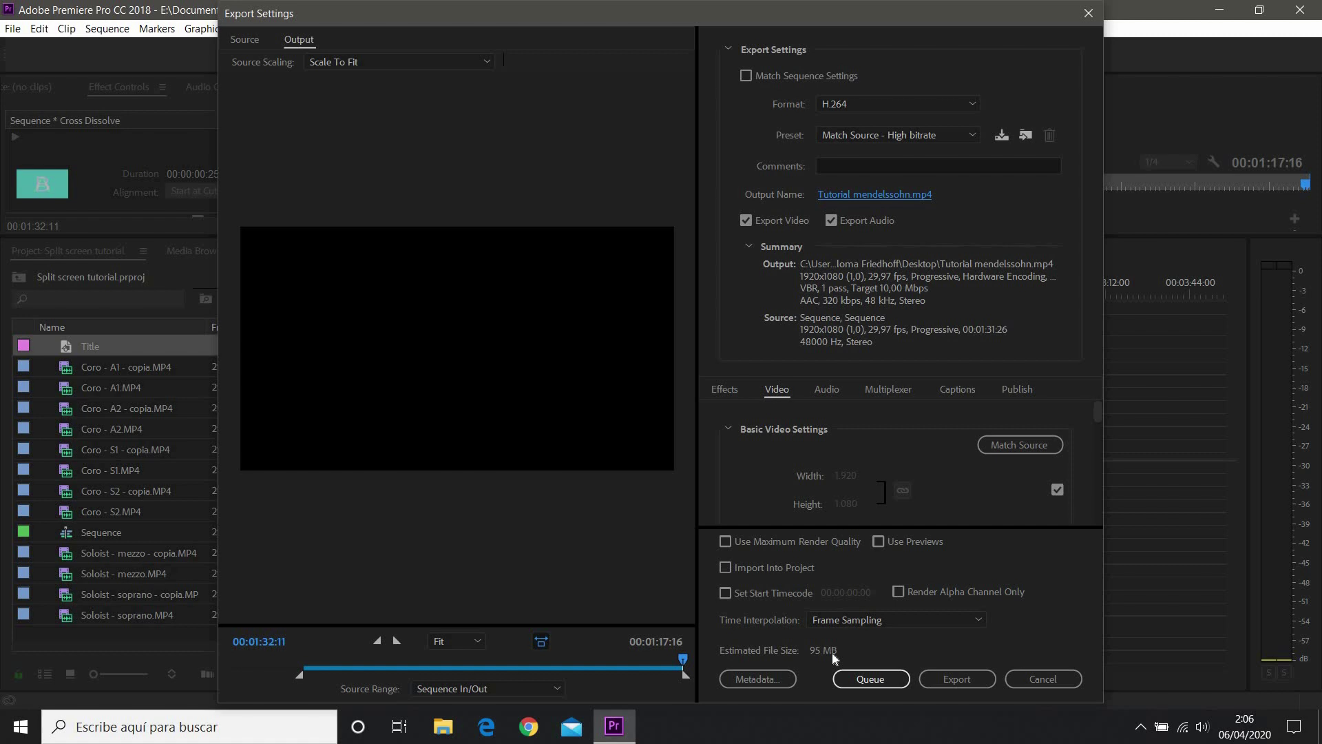
left_click(952, 681)
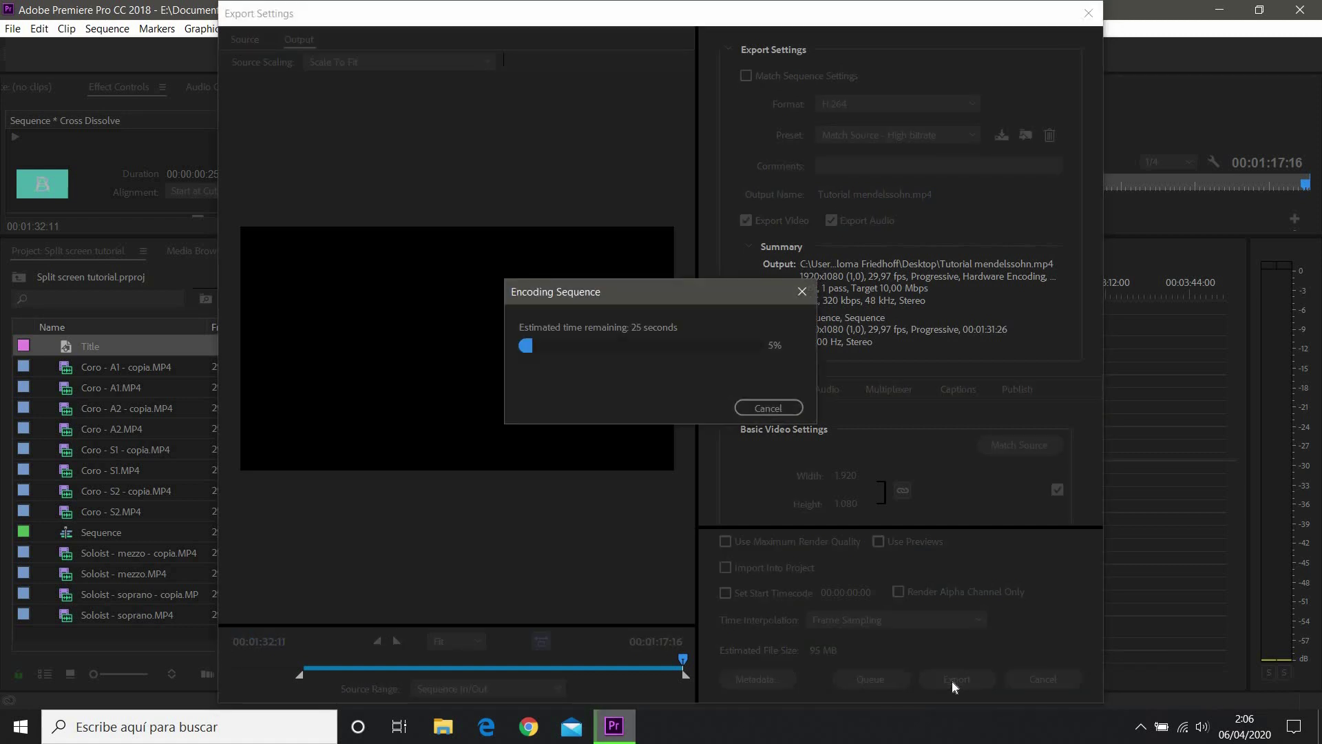